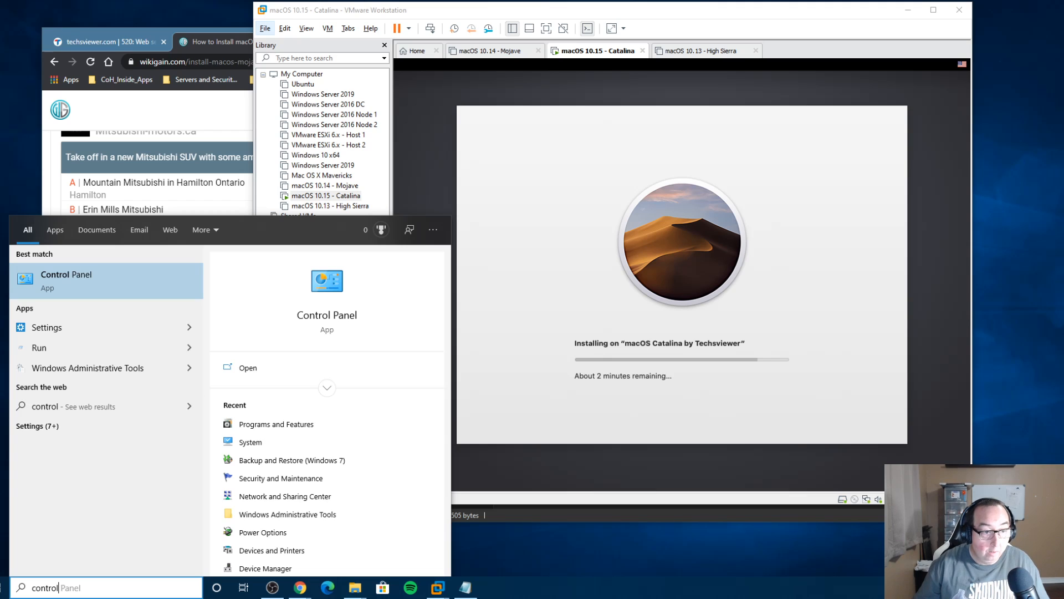
Step: Examine the host PC's processor and installed memory in the Control Panel System information, and close it
left_click(58, 277)
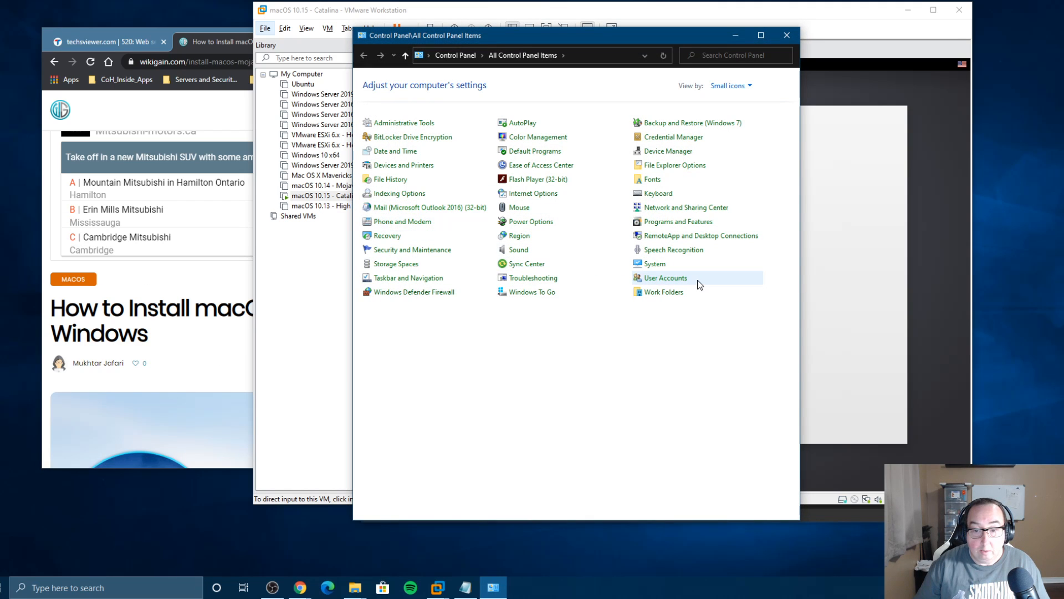
left_click(664, 267)
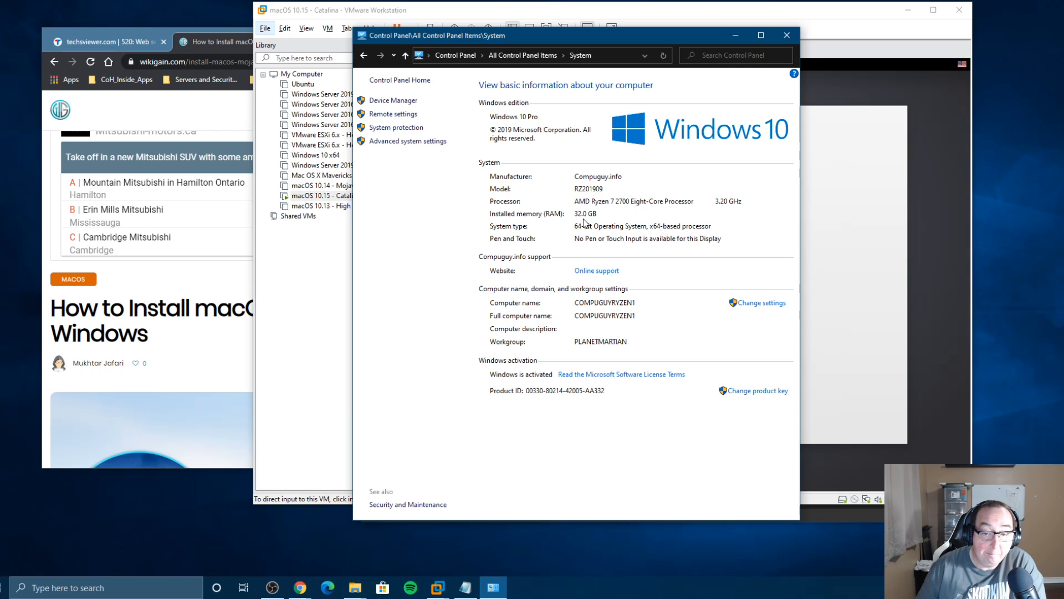
left_click(782, 34)
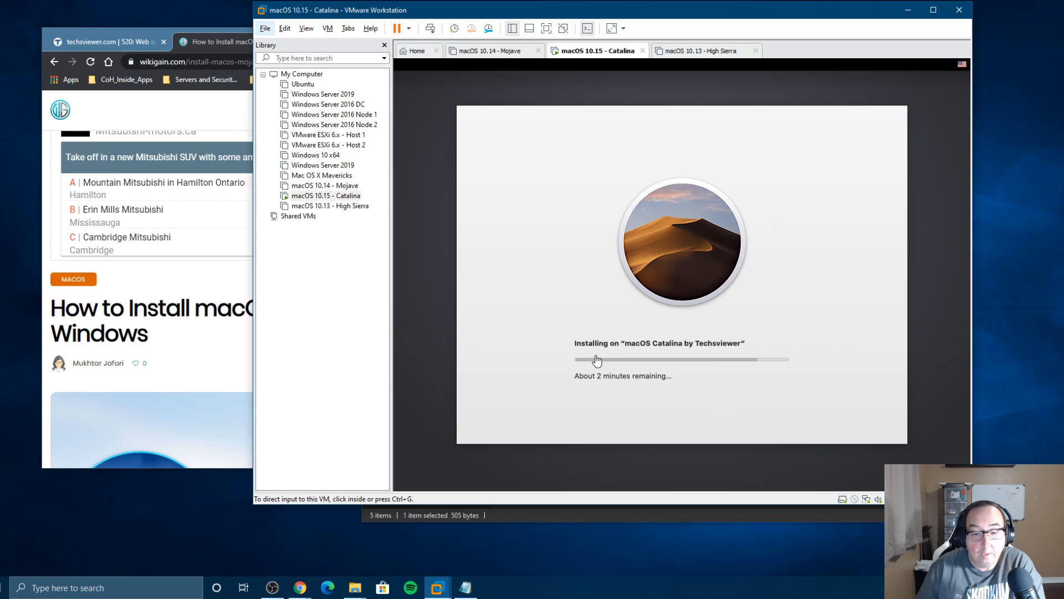
Step: Power on the Mac OS X Mavericks virtual machine and dismiss both problem reports on its desktop
left_click(311, 176)
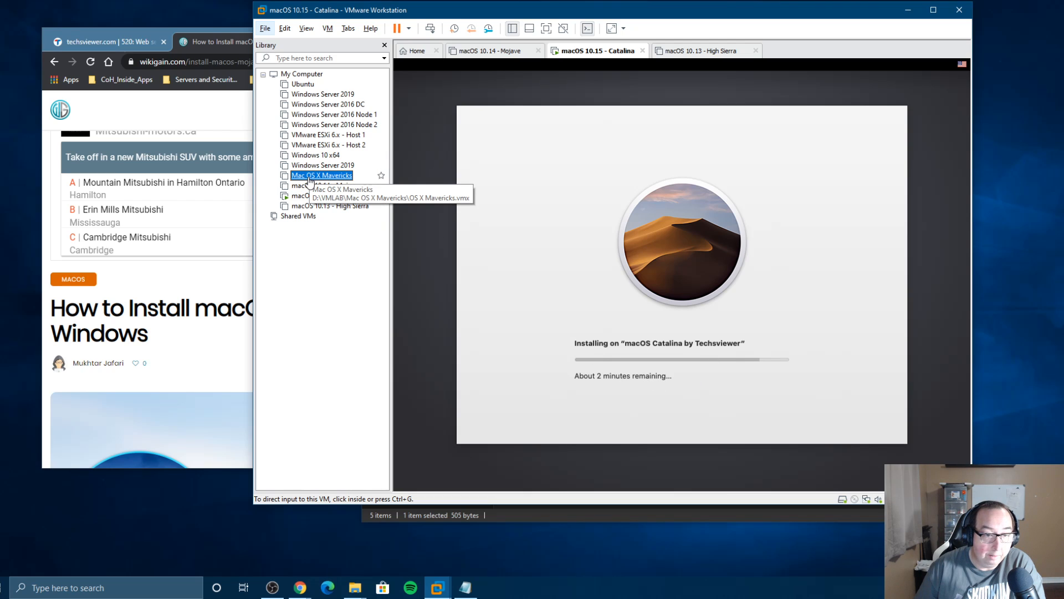
double_click(309, 179)
left_click(426, 93)
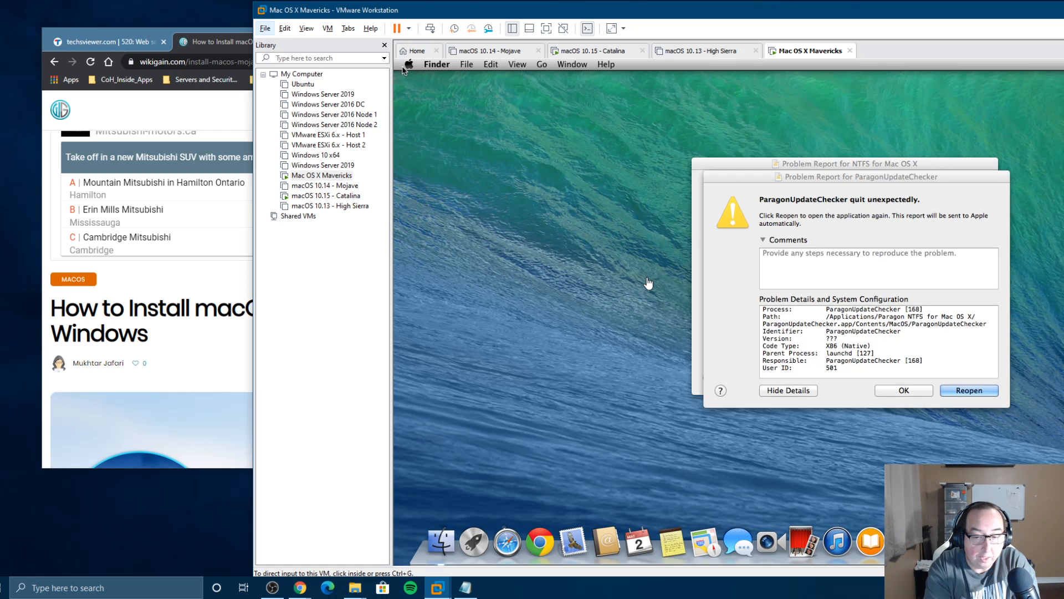
left_click(909, 392)
left_click(903, 378)
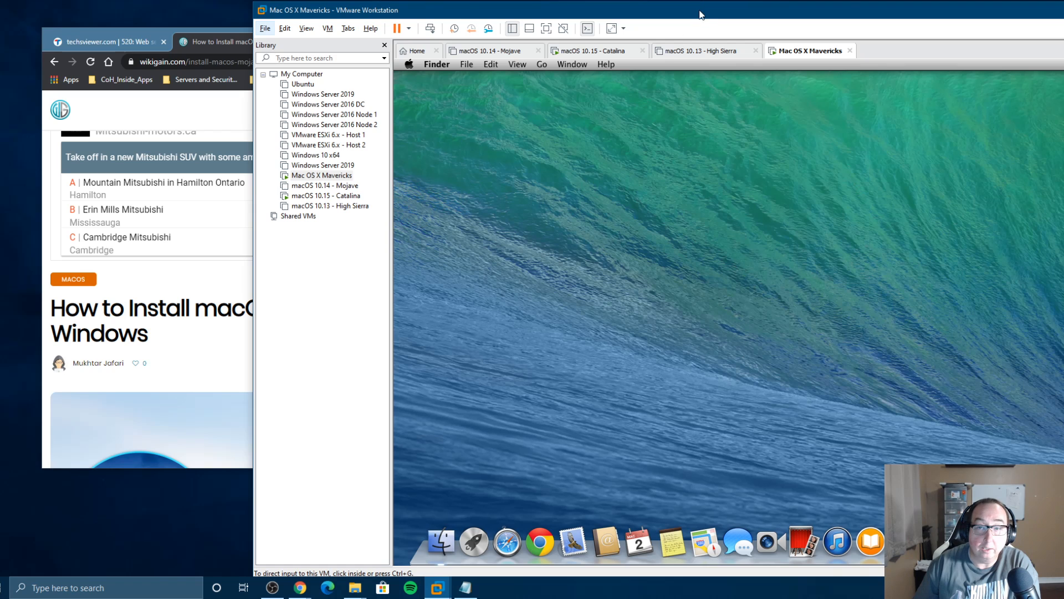
Step: Reposition the VMware Workstation window to show the whole Mavericks desktop and examine the OS version, processor and memory in About This Mac
left_click_drag(701, 15, 452, 7)
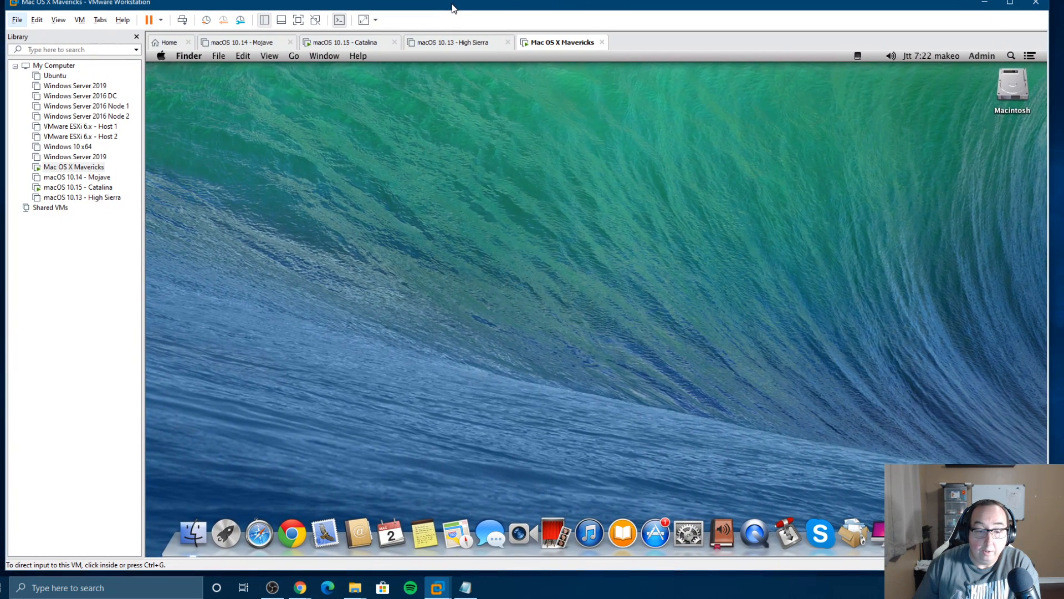
left_click(419, 82)
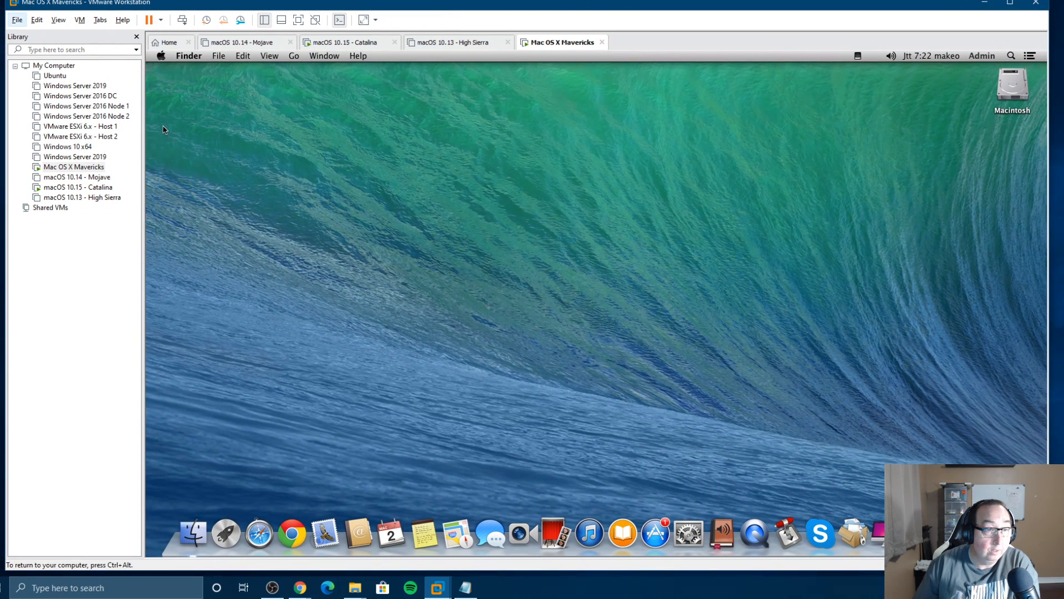
left_click(161, 57)
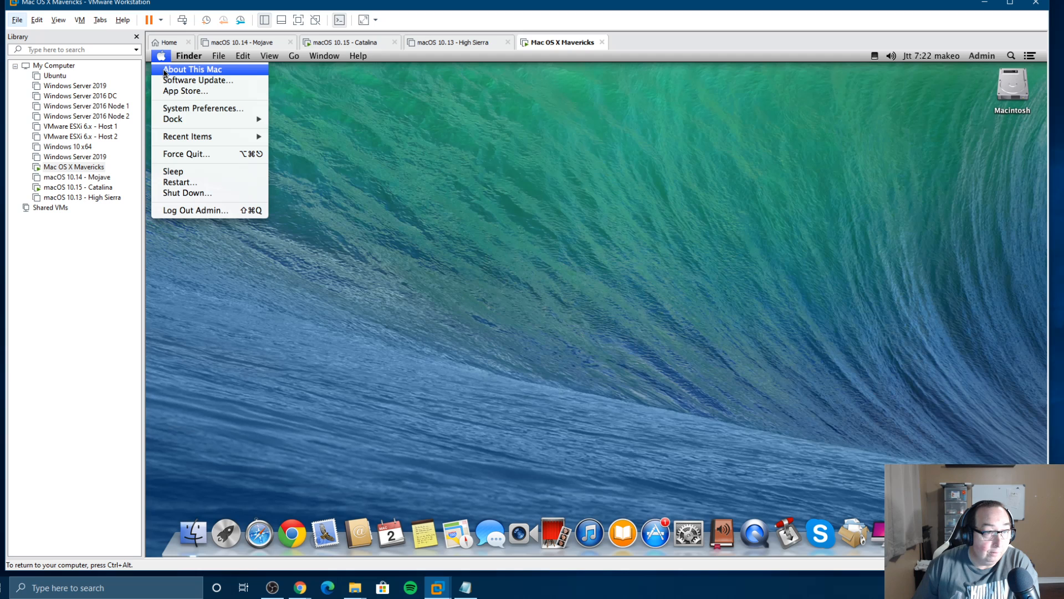
left_click(164, 71)
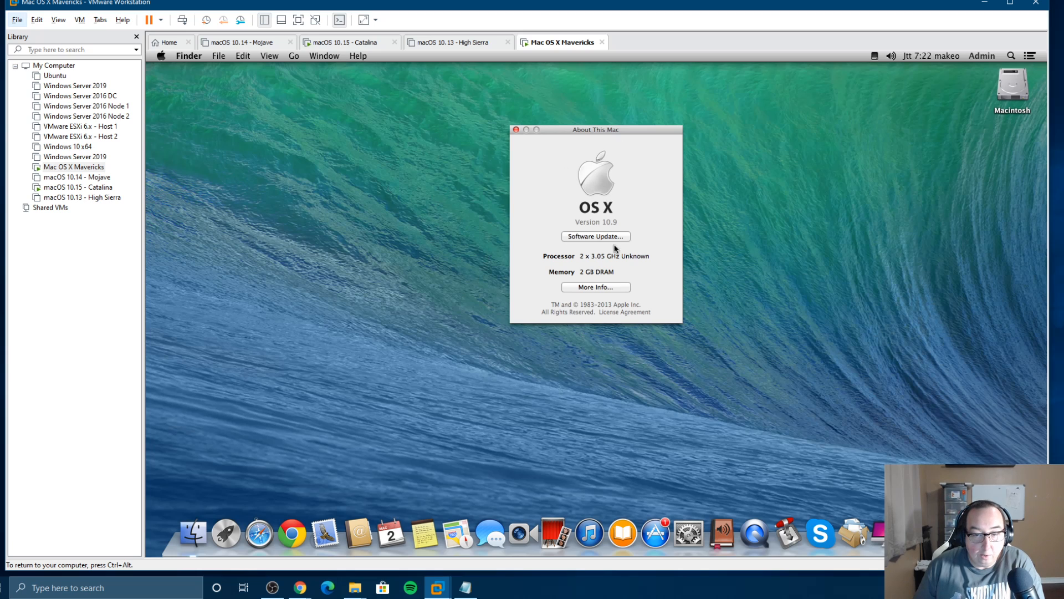
left_click(516, 131)
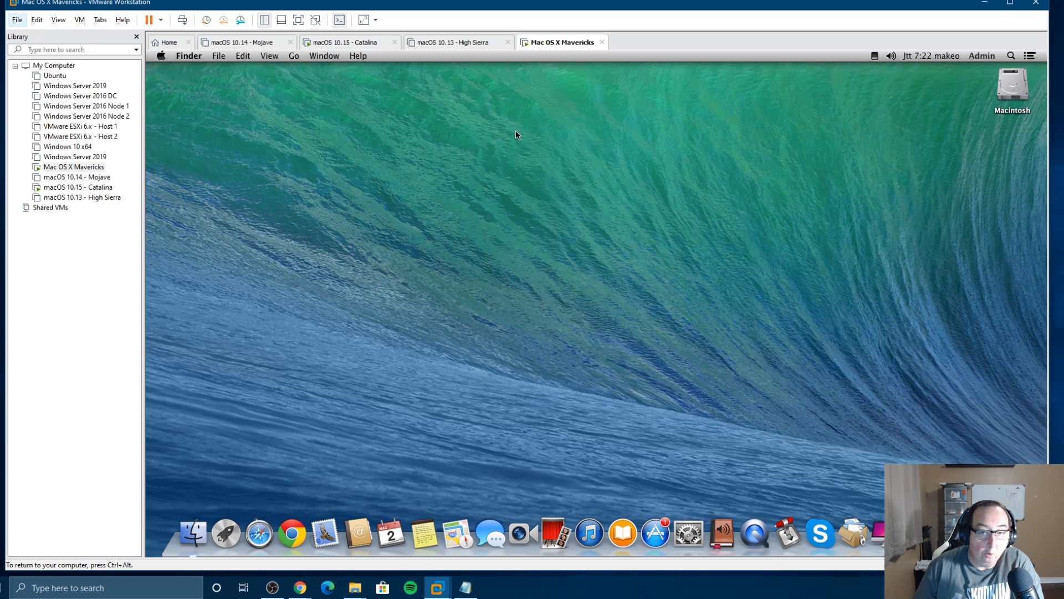
Step: Examine the available software updates in the Mavericks App Store and close the store
left_click(655, 536)
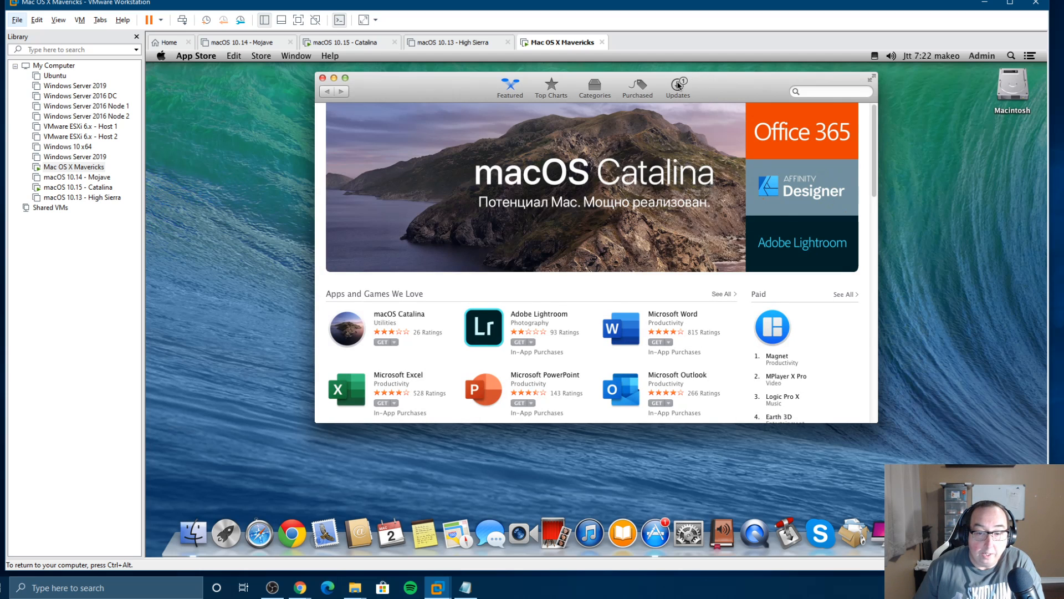
left_click(678, 85)
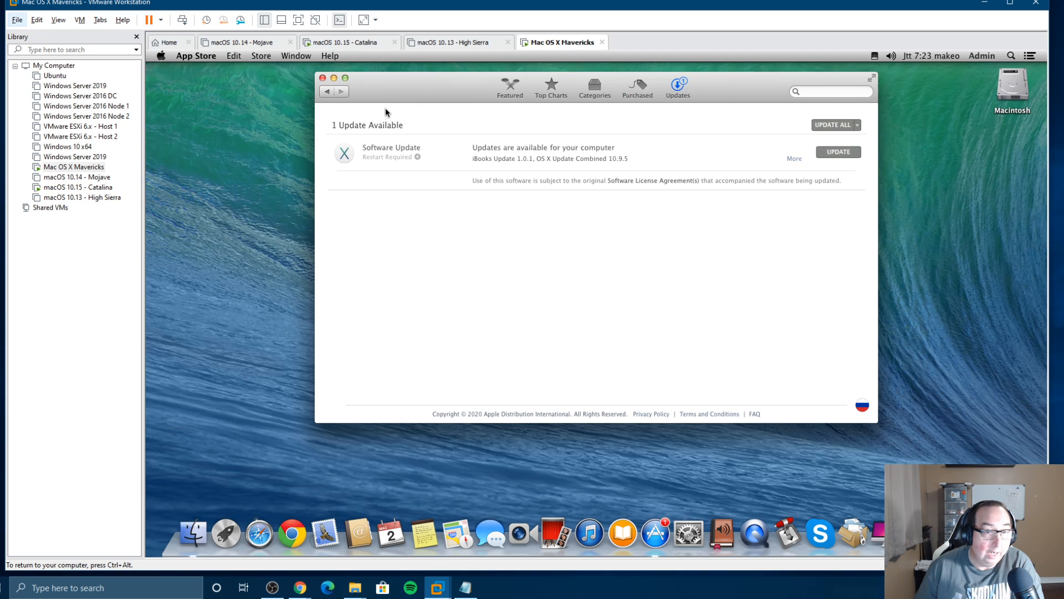
left_click(323, 78)
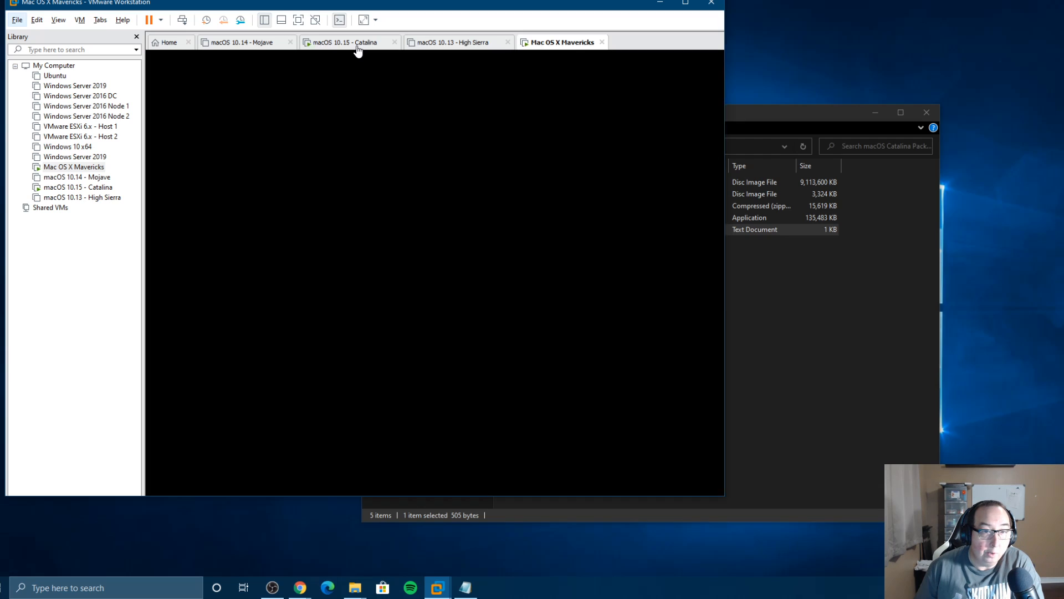
Step: Check the installation progress of the macOS 10.15 Catalina virtual machine and shut down the Mavericks guest
left_click(355, 44)
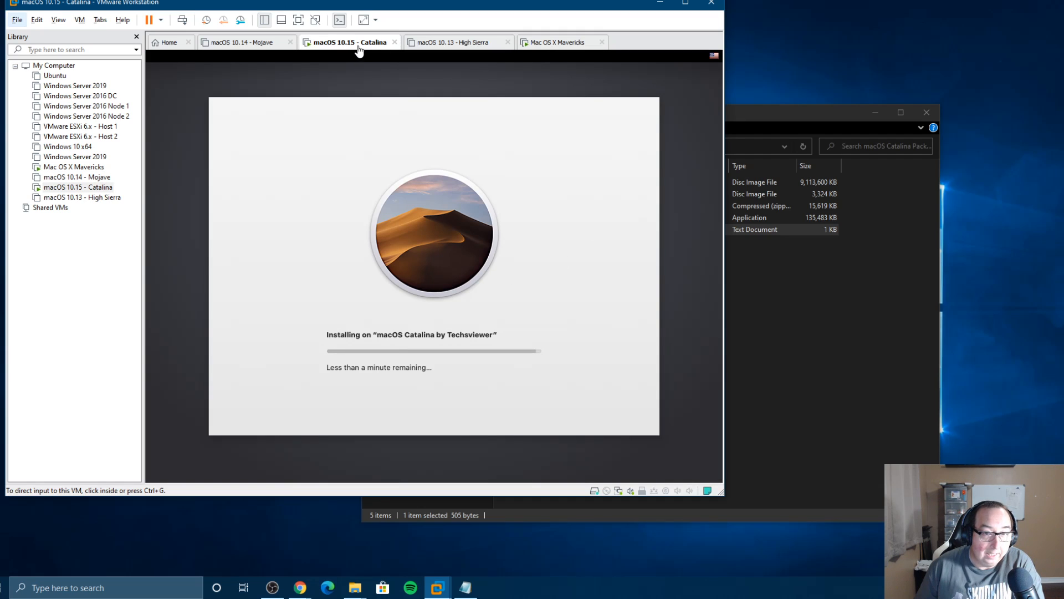
left_click(532, 42)
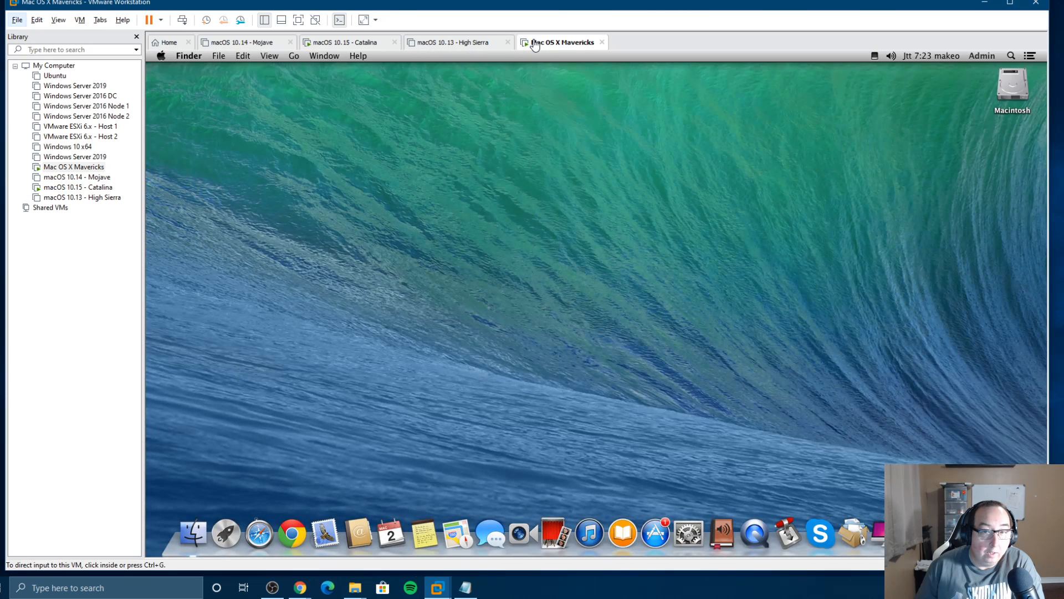
left_click(161, 56)
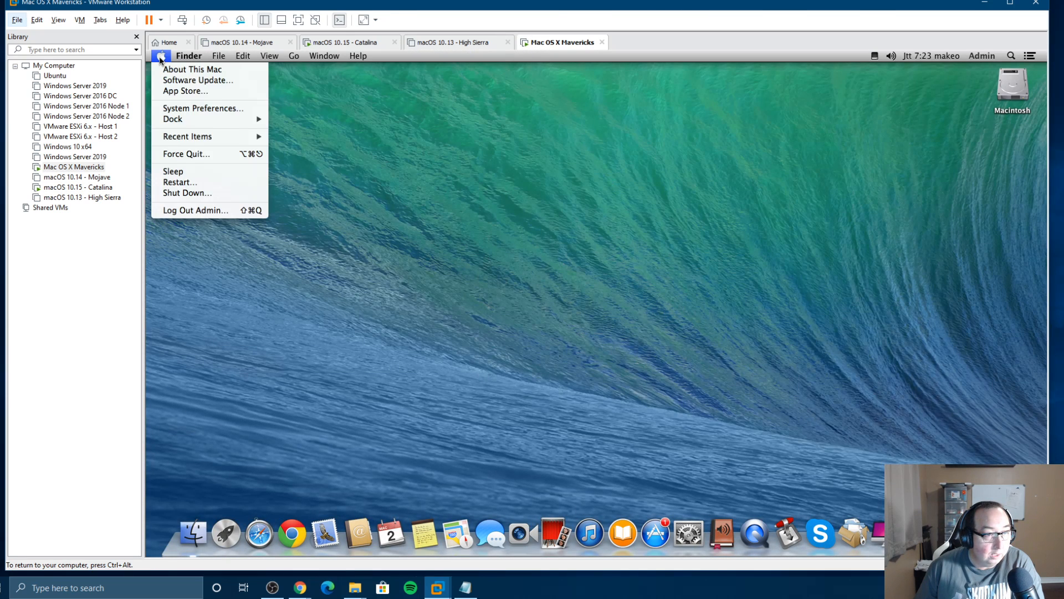
left_click(185, 193)
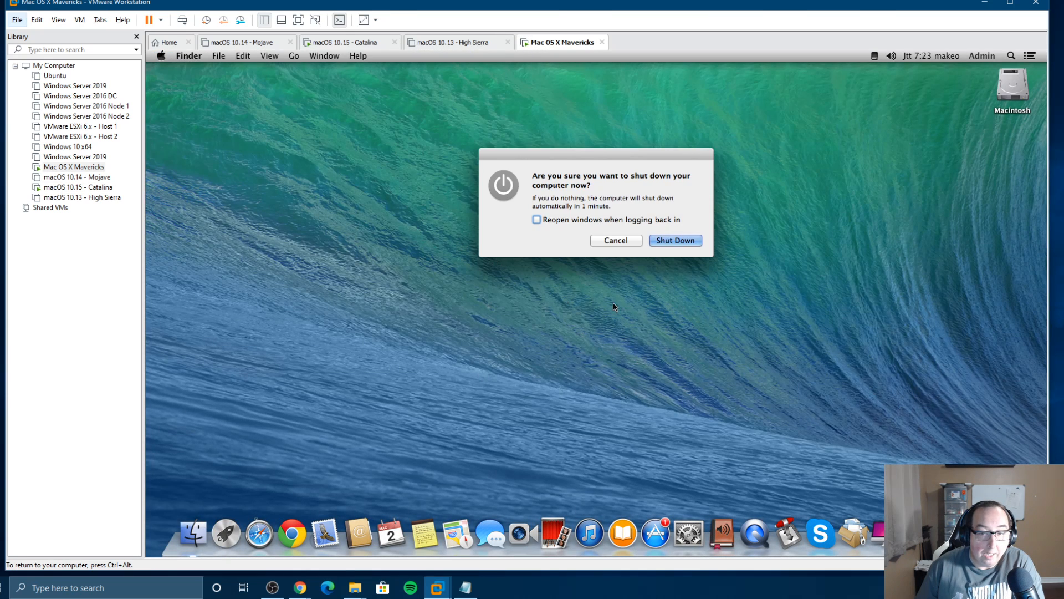
left_click(668, 241)
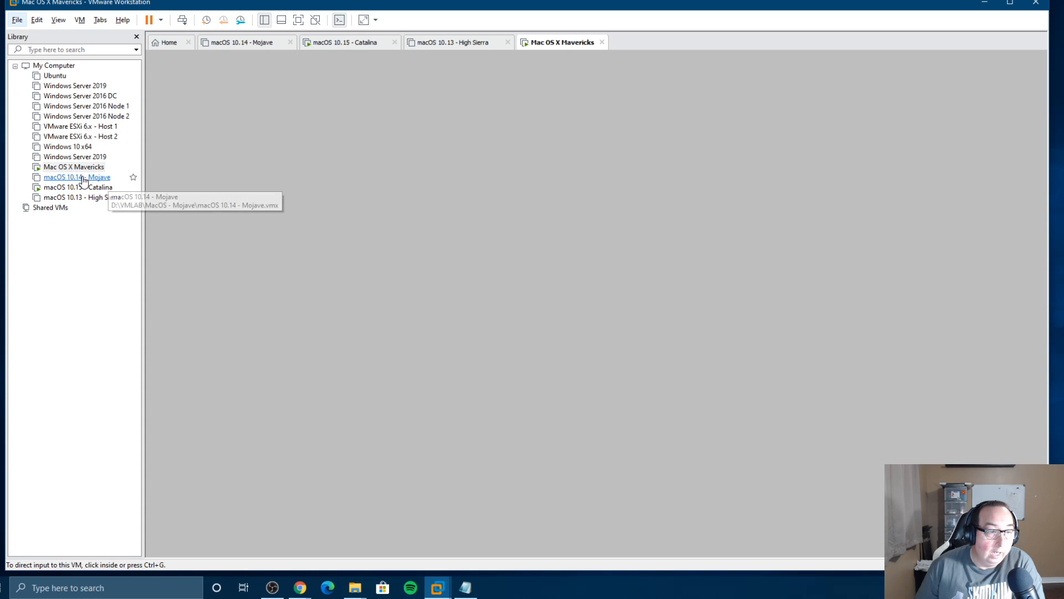
Step: Power on the macOS 10.14 Mojave virtual machine and move the VMware Workstation window toward the middle of the desktop
left_click(95, 181)
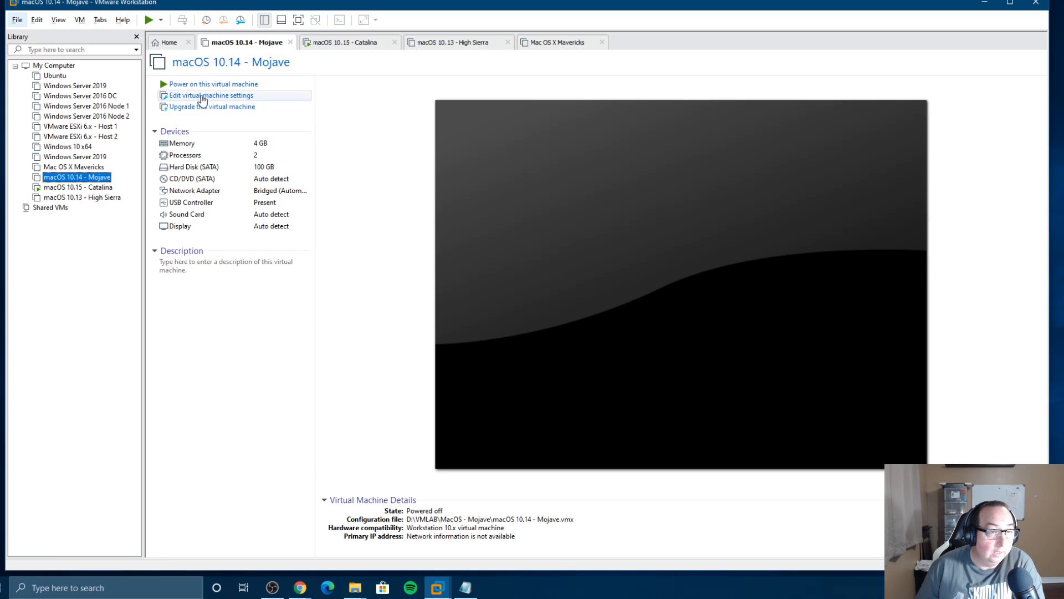
left_click(204, 89)
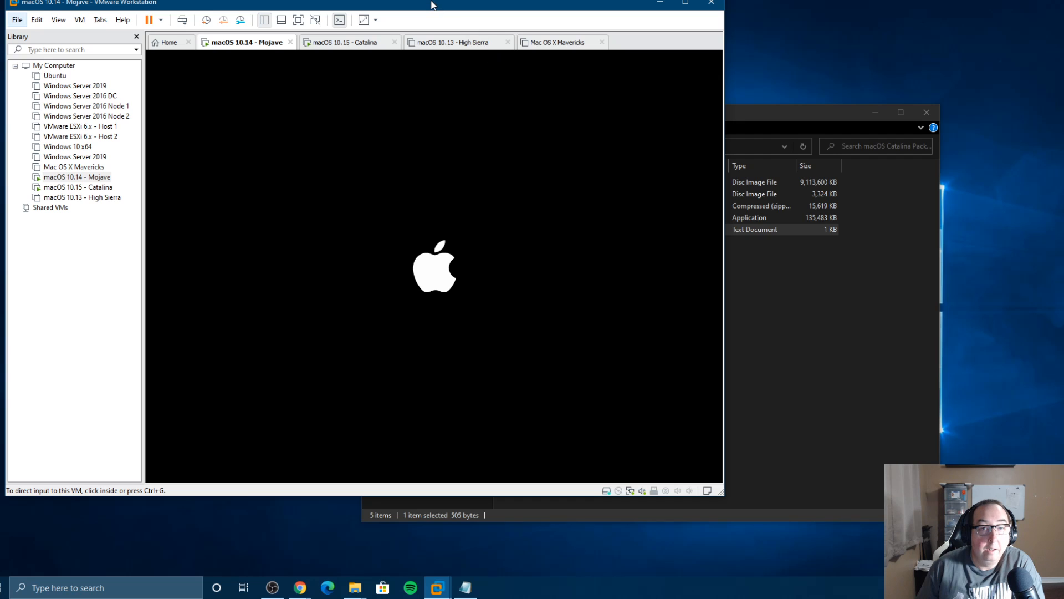
left_click_drag(431, 2, 695, 34)
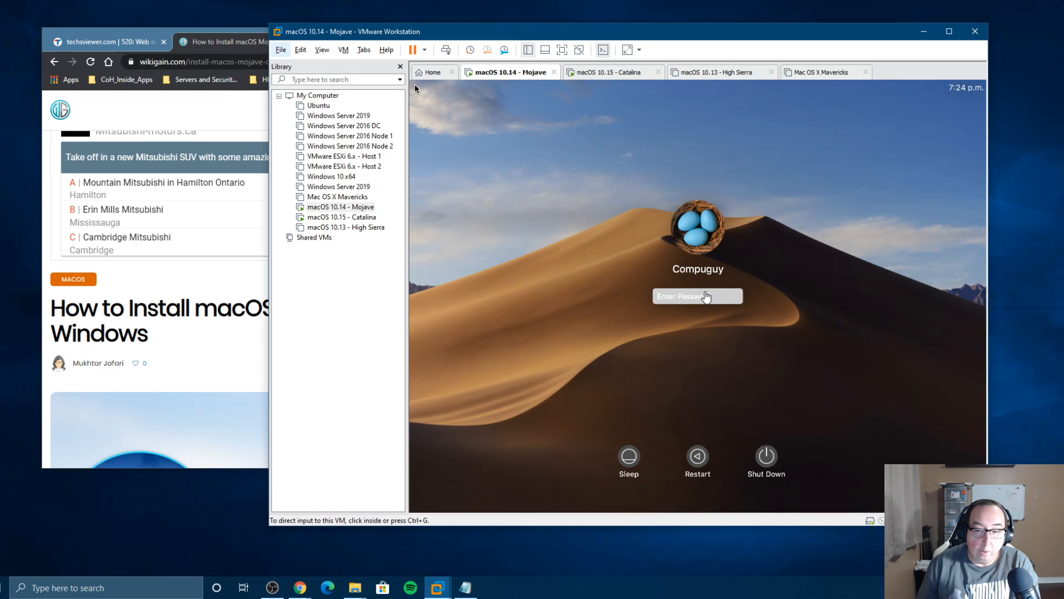
Step: Log in to the Mojave guest by entering the account password
left_click(704, 293)
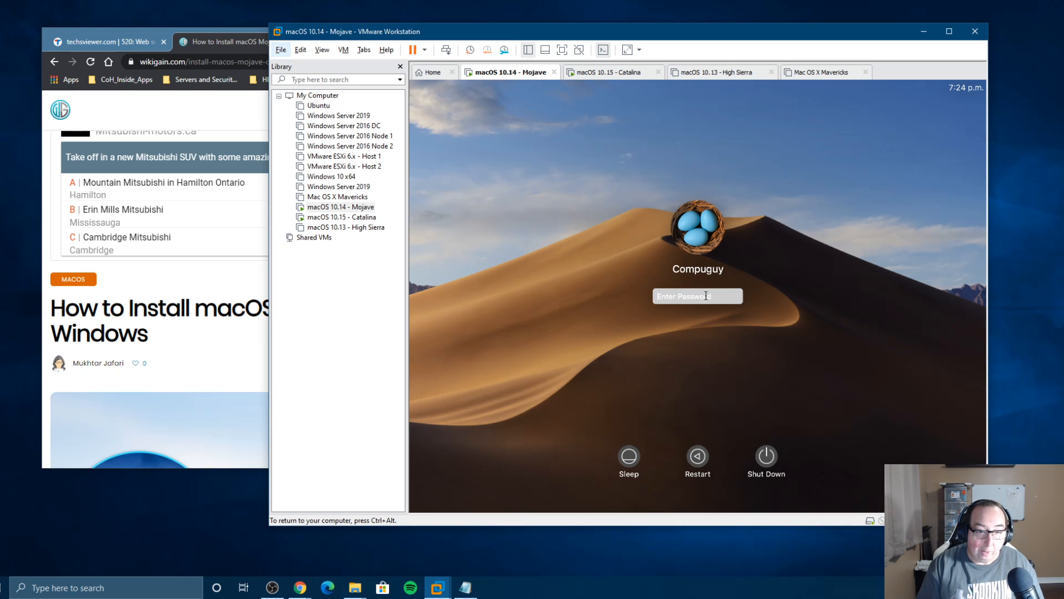
type("••")
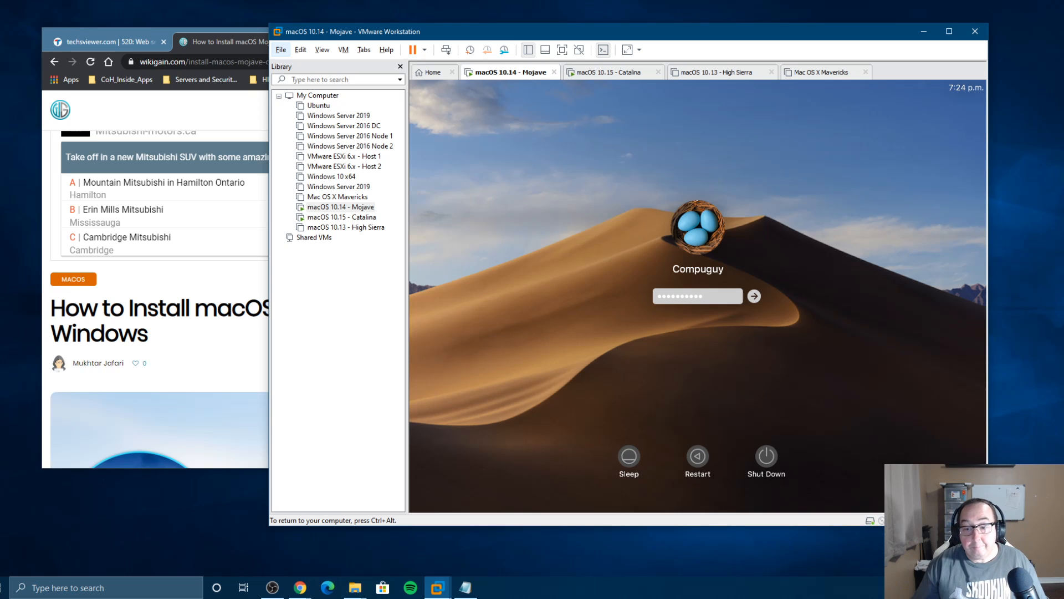
key("Return")
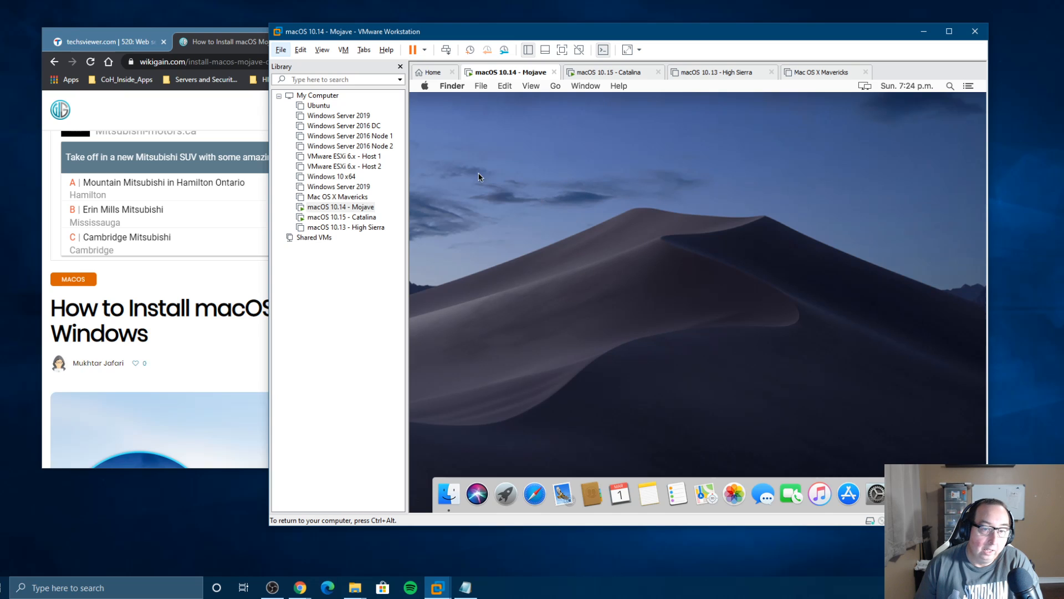
Step: Open About This Mac in the Mojave guest and examine the macOS version and build
left_click(425, 87)
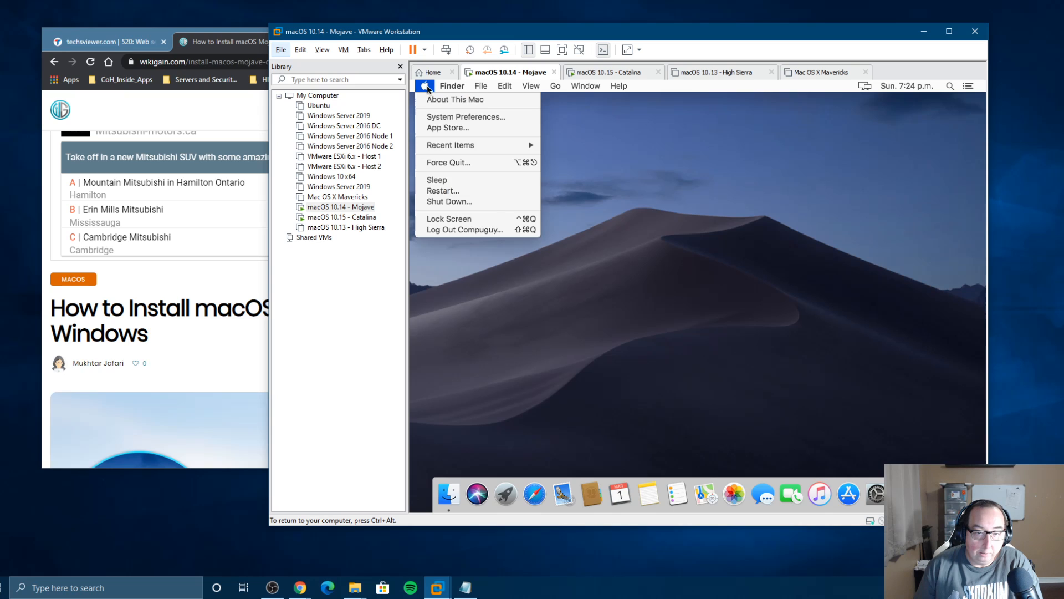
left_click(636, 145)
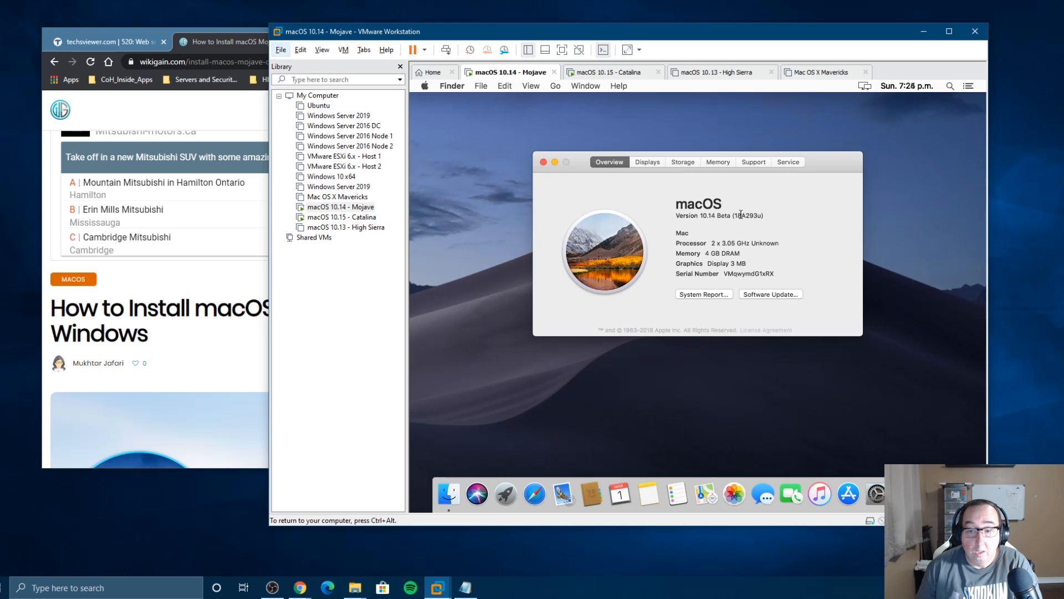
left_click_drag(742, 215, 716, 215)
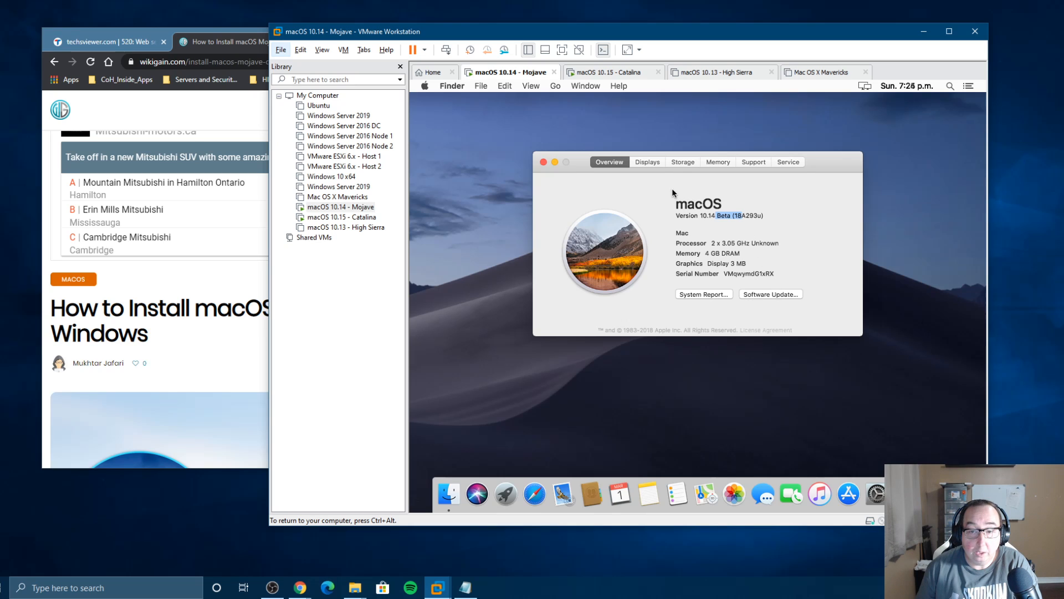
Step: Examine the model name and SMC version in the System Report's hardware overview, and close the report and About This Mac
left_click(718, 294)
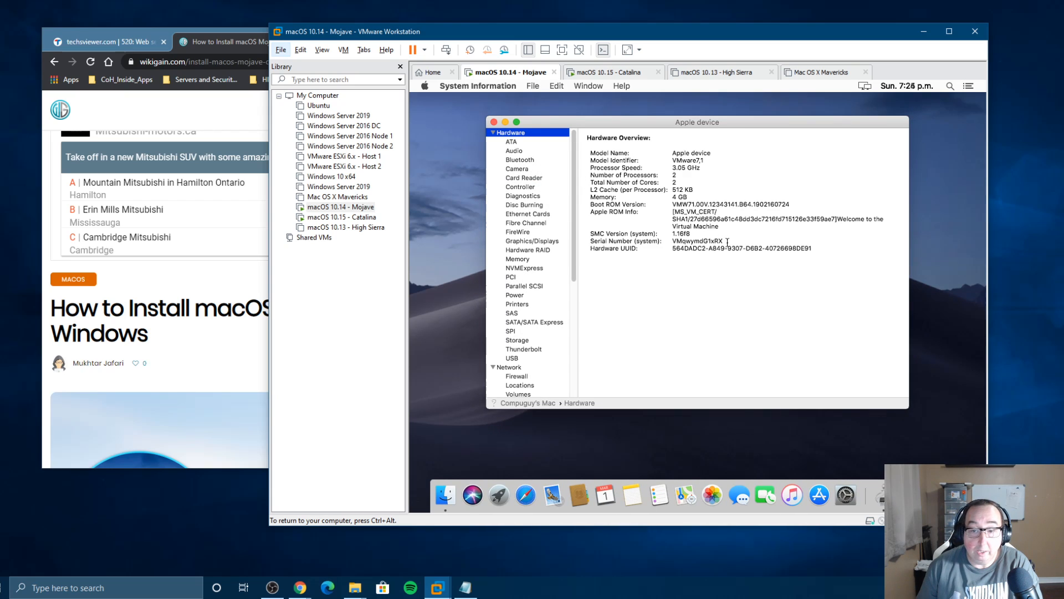
left_click_drag(678, 154, 670, 154)
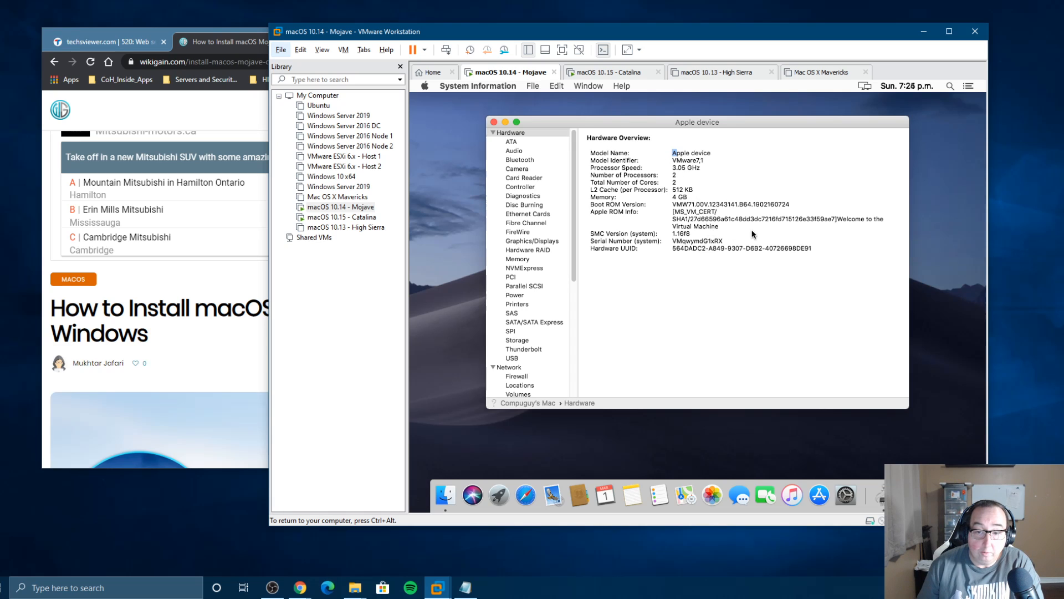
left_click_drag(718, 234, 673, 231)
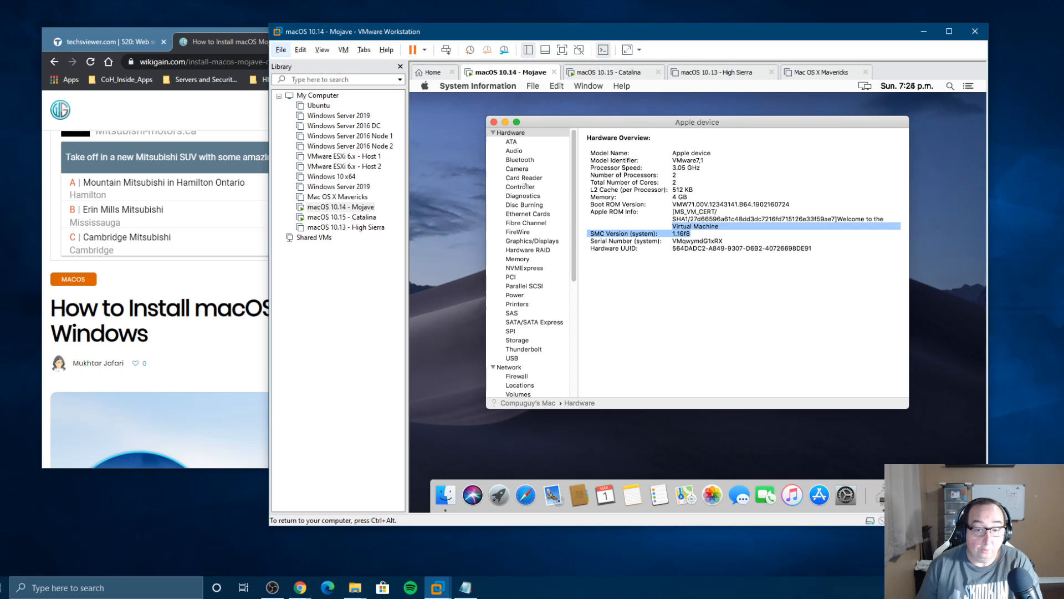
left_click(493, 122)
left_click(543, 162)
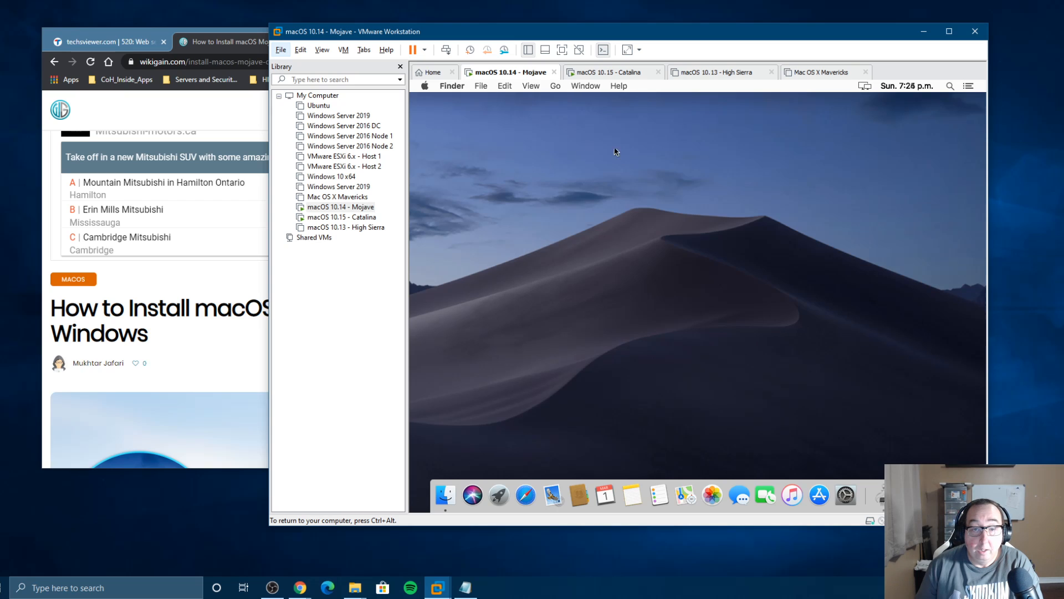
key("ctrl+alt")
left_click(359, 209)
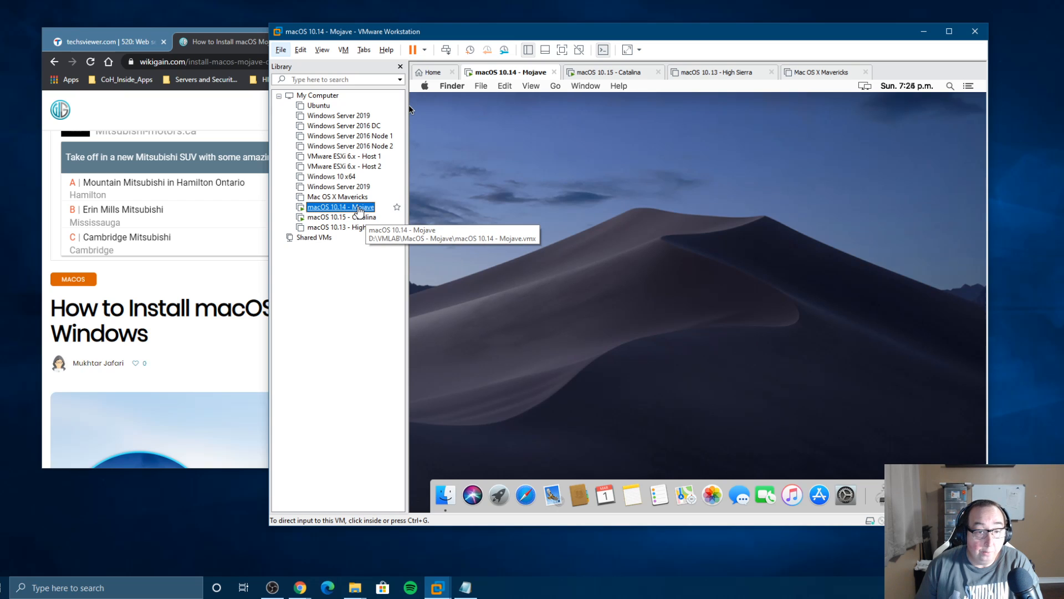
right_click(358, 208)
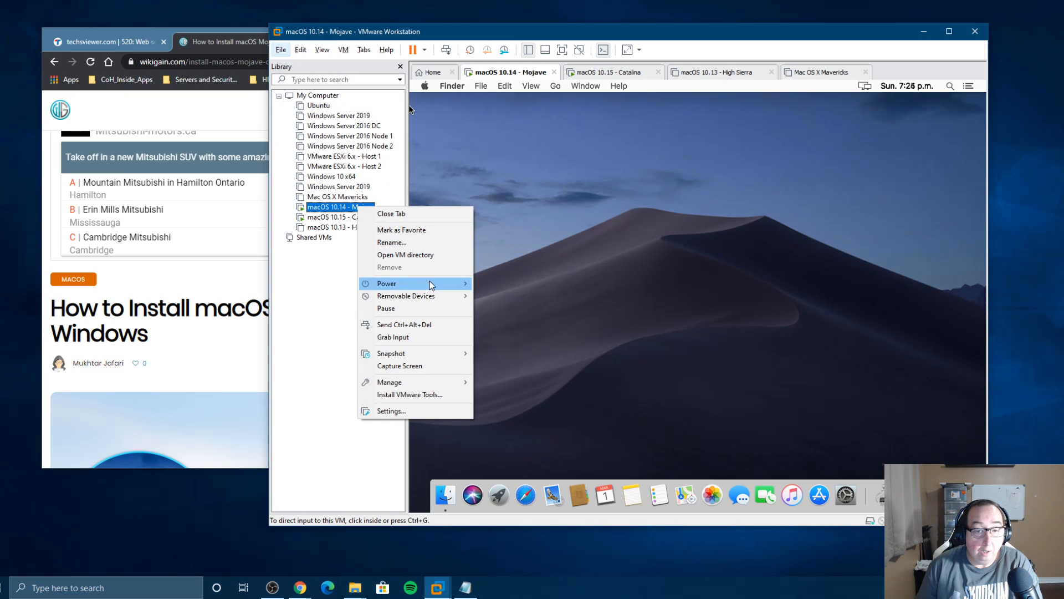
left_click(437, 103)
Step: Shut down the Mojave guest from within macOS and confirm the shutdown
left_click(425, 85)
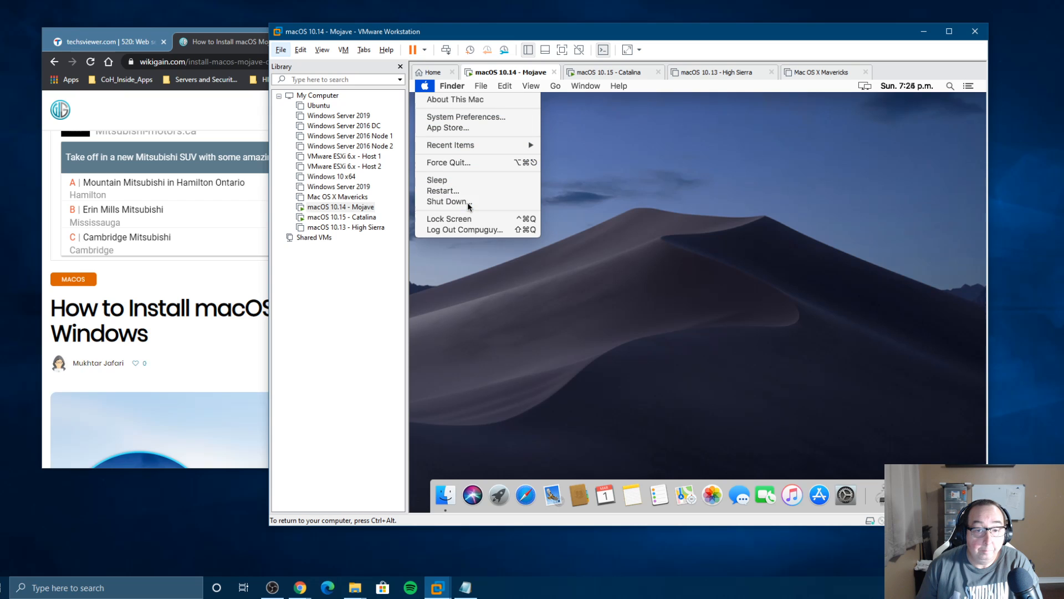
left_click(654, 245)
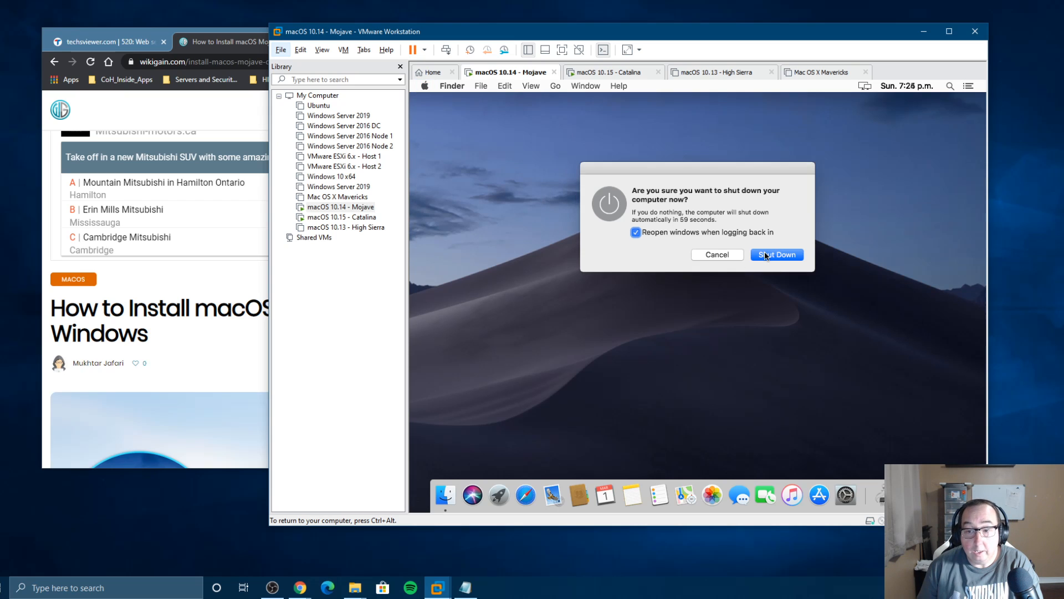
left_click(765, 254)
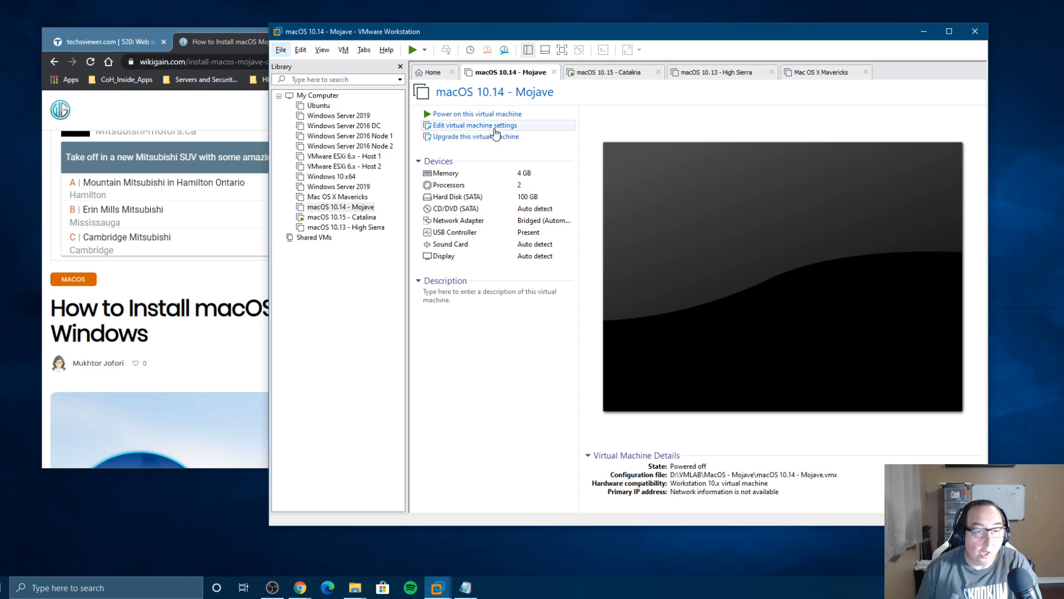
Step: Switch to the macOS 10.15 Catalina virtual machine, reset the system from its Boot Manager, and release input back to the host
left_click(341, 217)
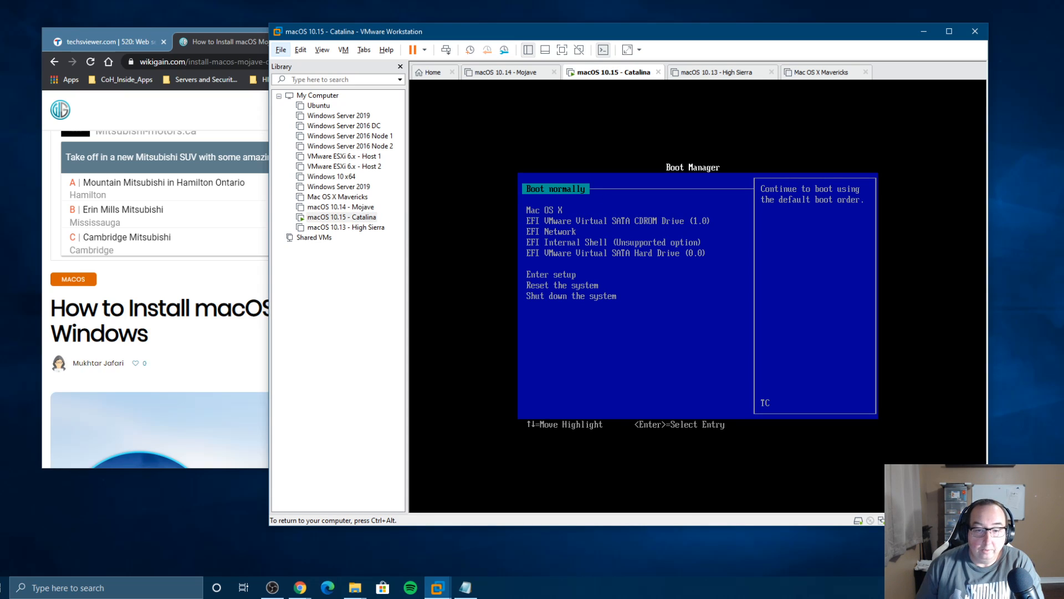
key("Down")
key("Down")
key("Down")
key("Down")
key("Down")
key("Down")
key("Down")
key("Down")
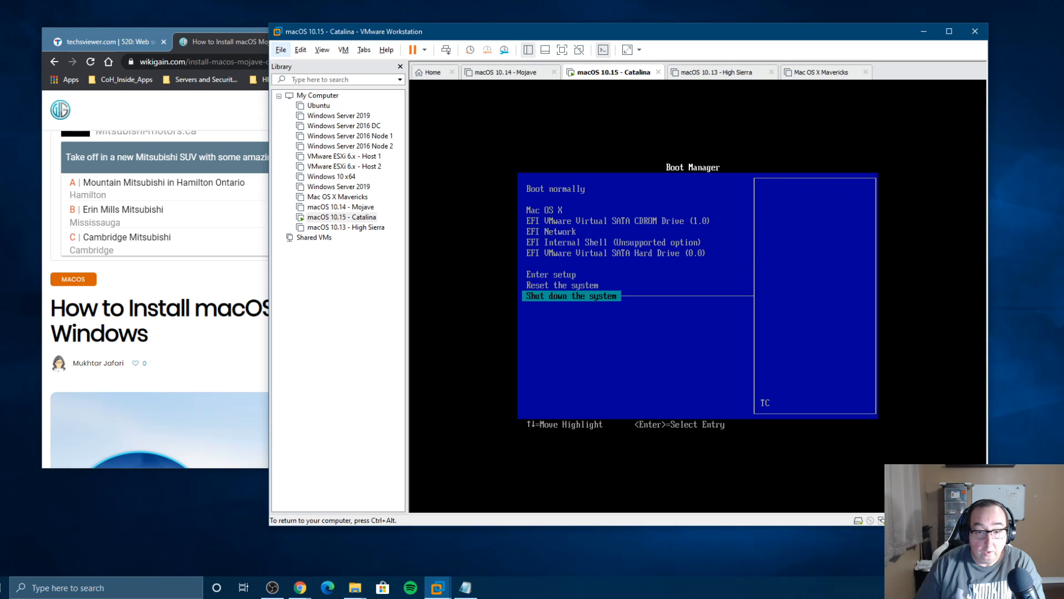
key("Up")
key("Return")
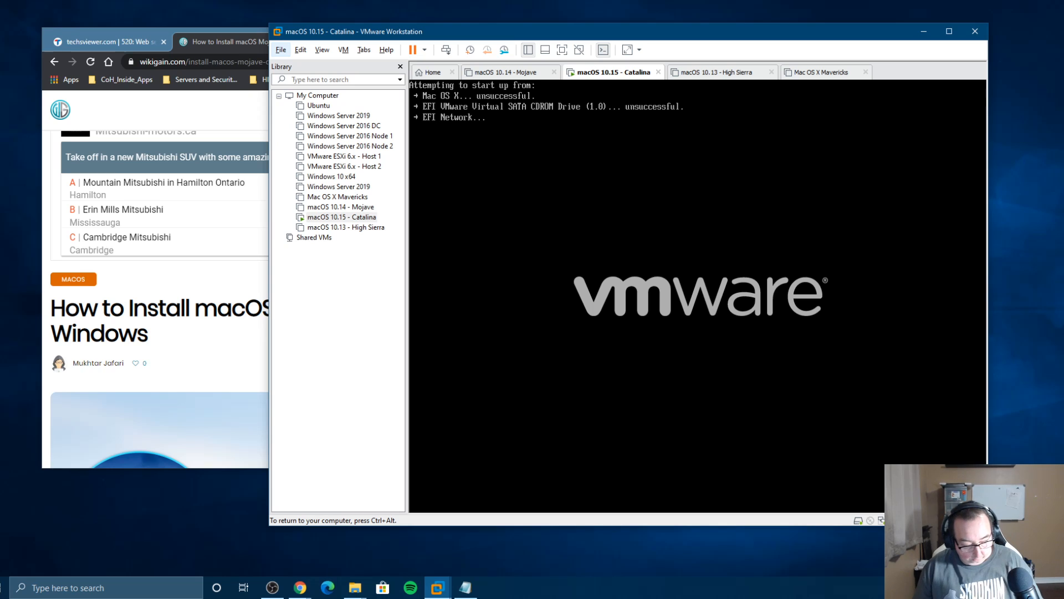
key("ctrl+alt")
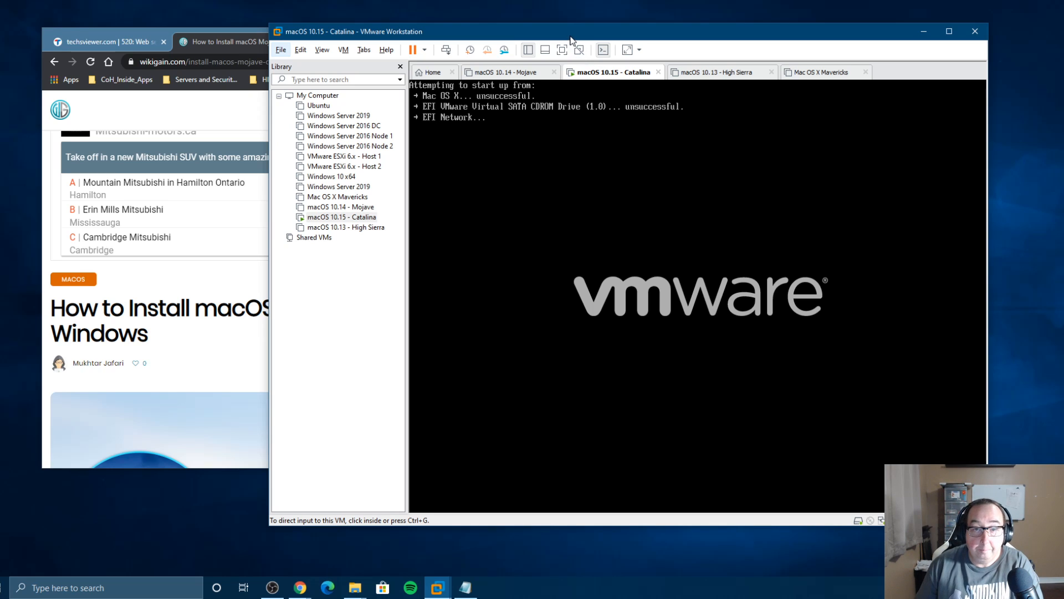
Step: Move the VMware Workstation window aside and maximize the Chrome window showing the wikigain Mojave installation article
left_click_drag(571, 39, 645, 23)
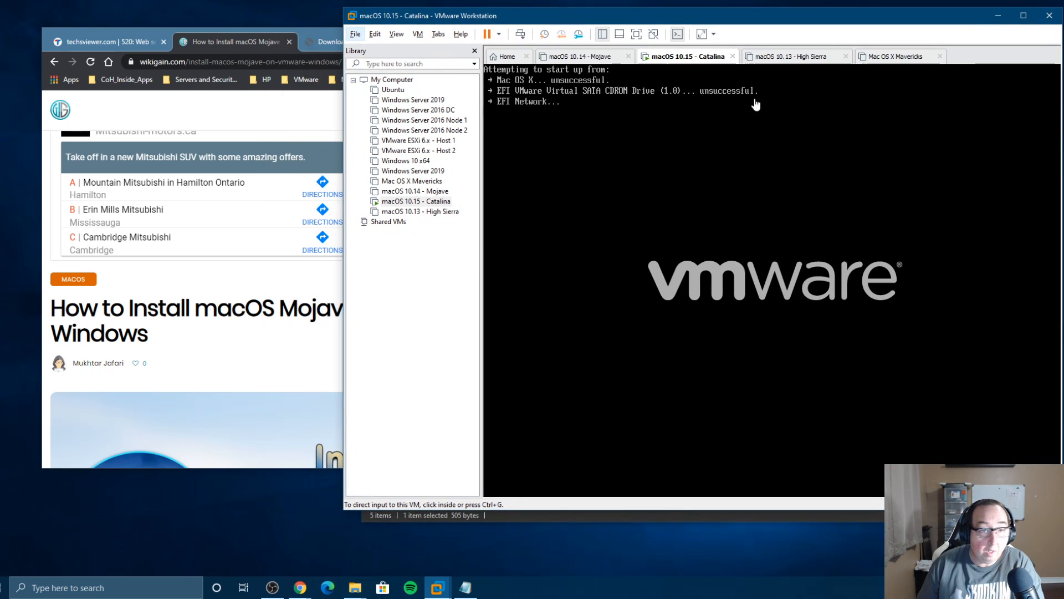
left_click(148, 31)
double_click(457, 35)
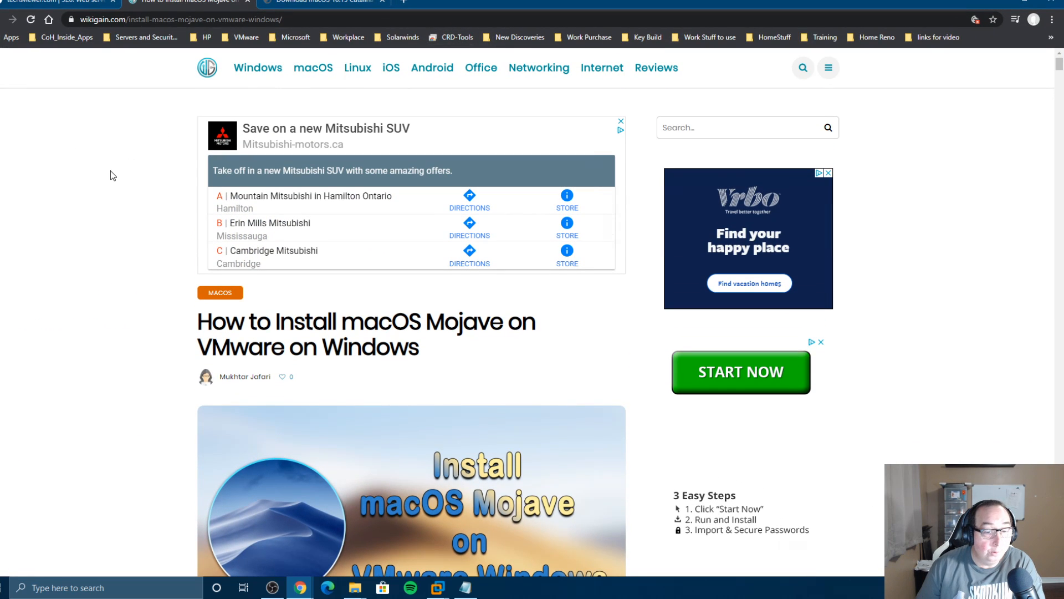
scroll(103, 183, "down", 3)
Step: Switch to the techsviewer.com page and reload its VMware category address
left_click(52, 4)
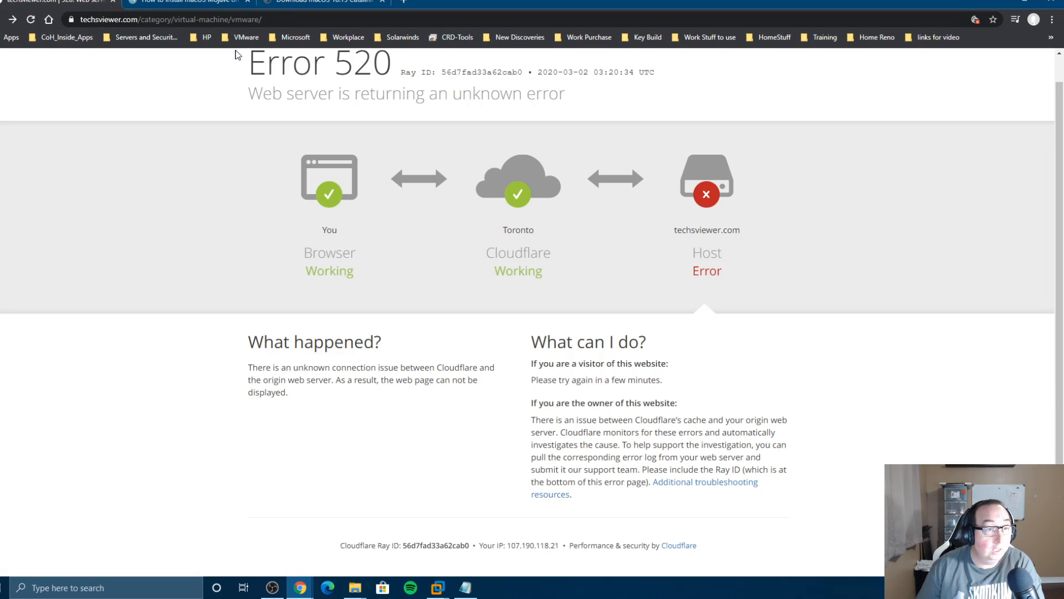
scroll(298, 246, "up", 1)
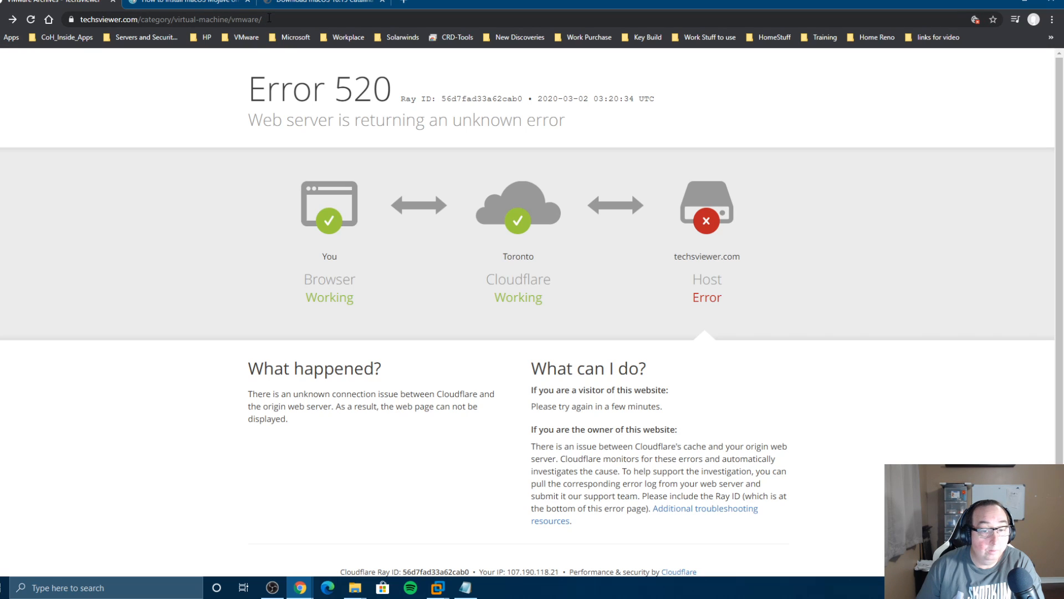
left_click(269, 18)
key("Return")
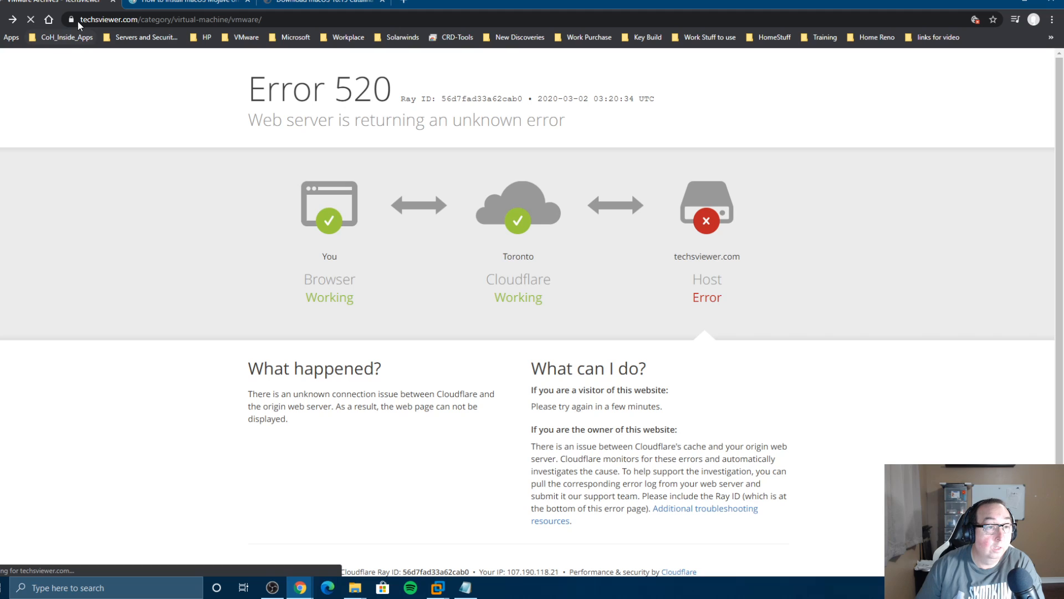
Step: Highlight the techsviewer.com page address and look through the tutorials listed in the VMware category
left_click(142, 21)
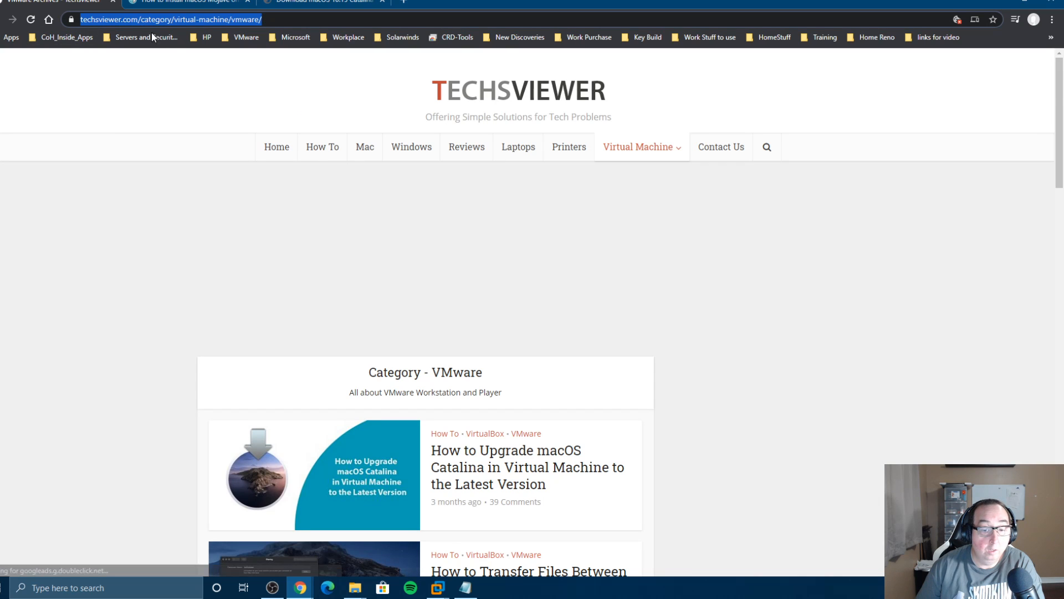
scroll(194, 190, "down", 4)
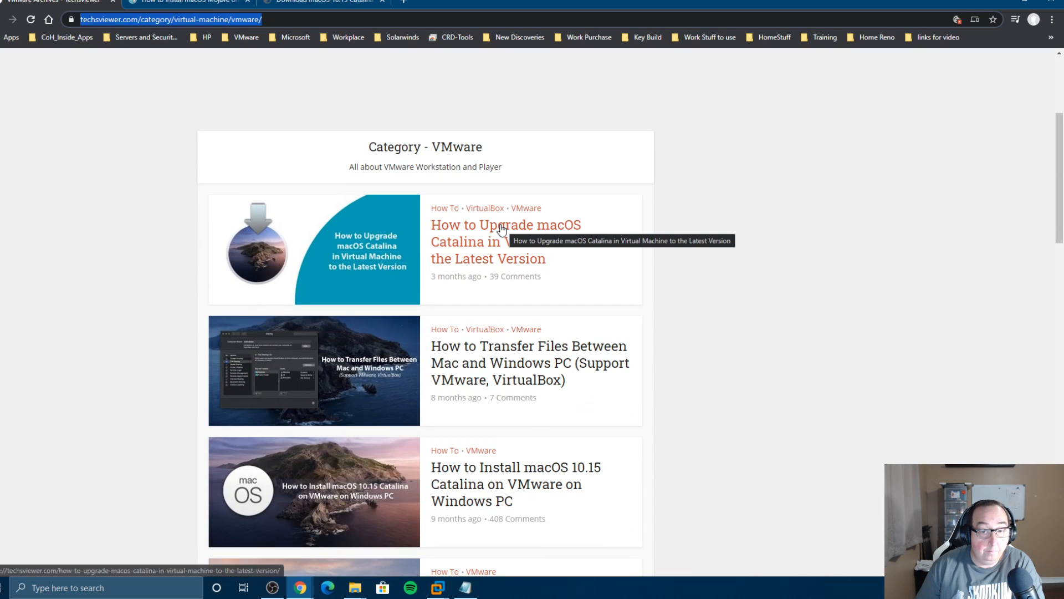
scroll(580, 320, "down", 2)
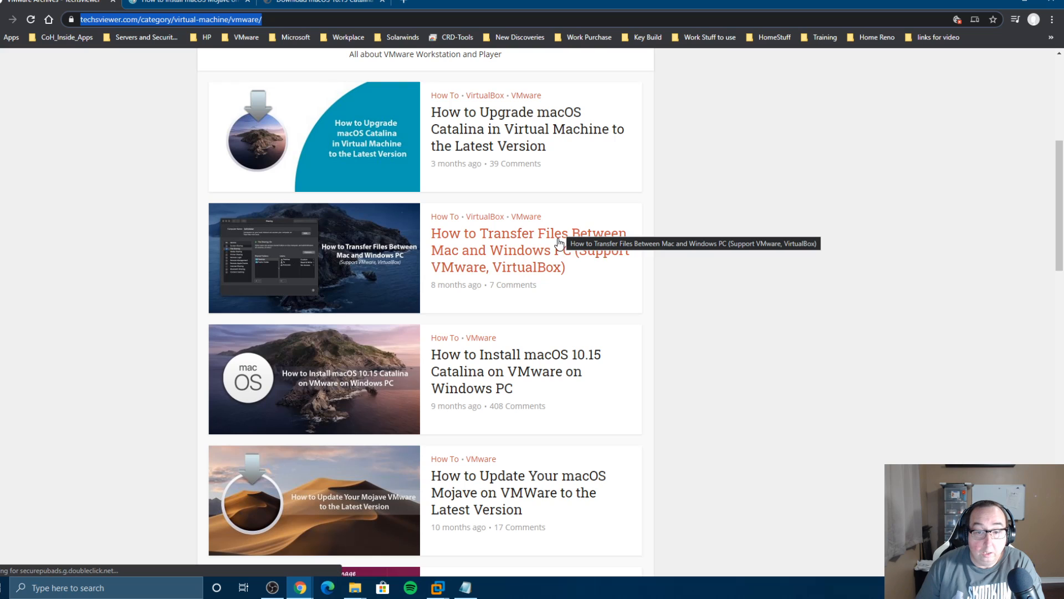
scroll(541, 266, "down", 3)
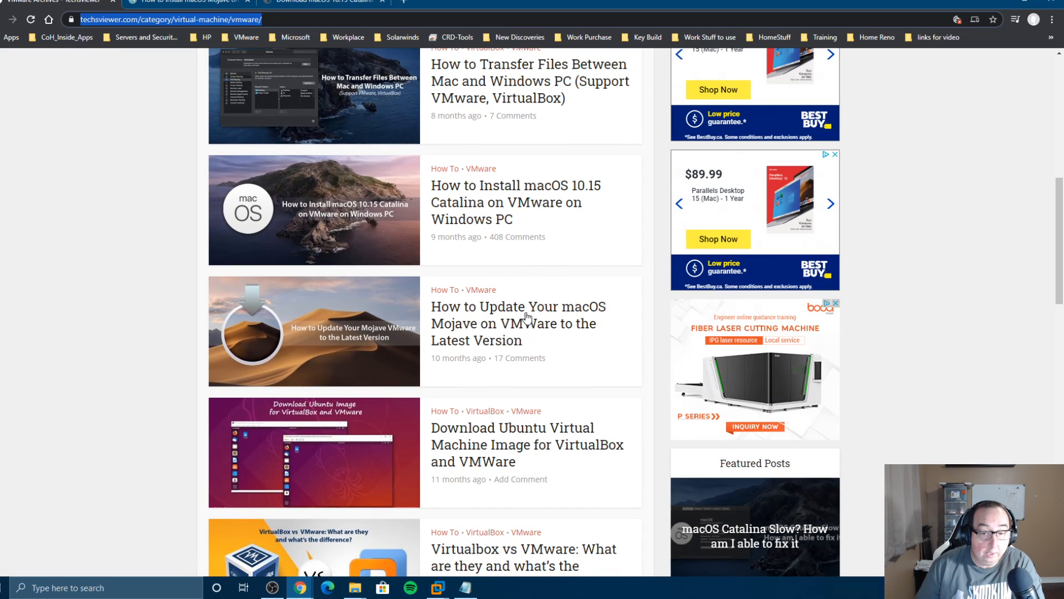
Step: Return to the wikigain Mojave article and examine its system requirements and files to download
left_click(170, 1)
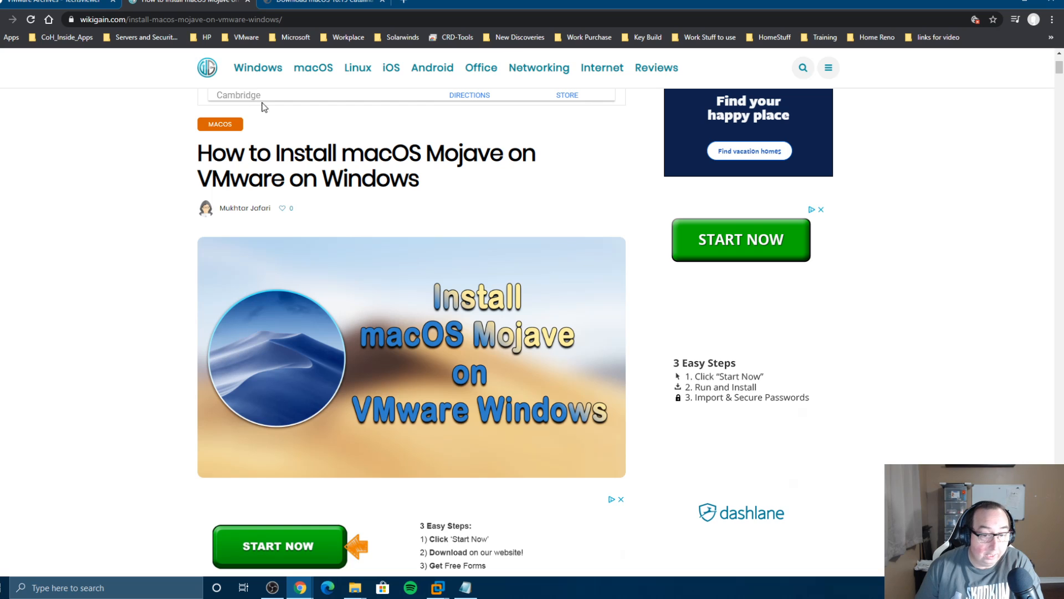
scroll(491, 276, "down", 7)
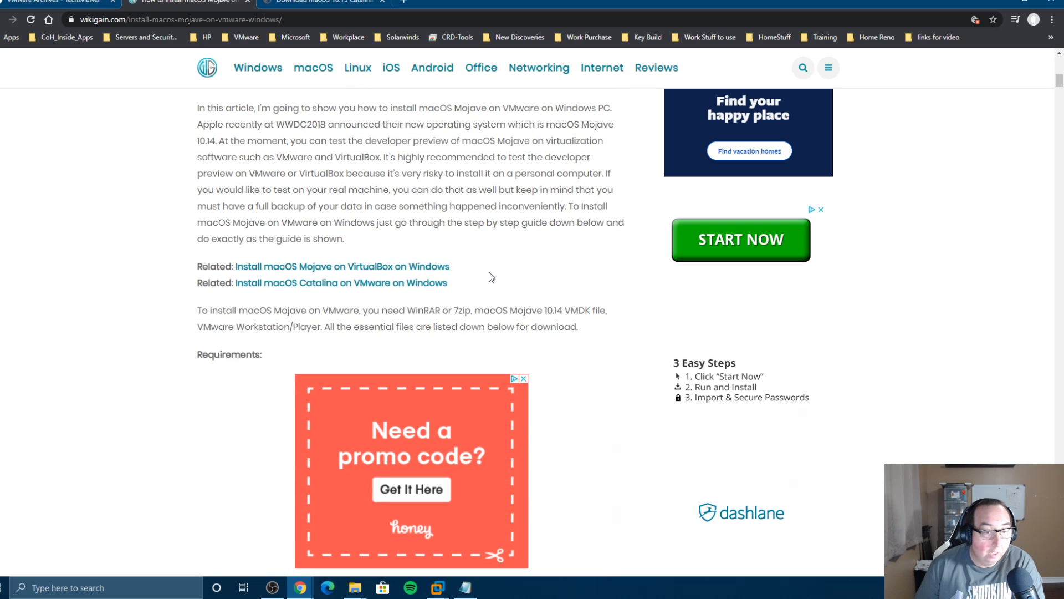
scroll(483, 267, "down", 12)
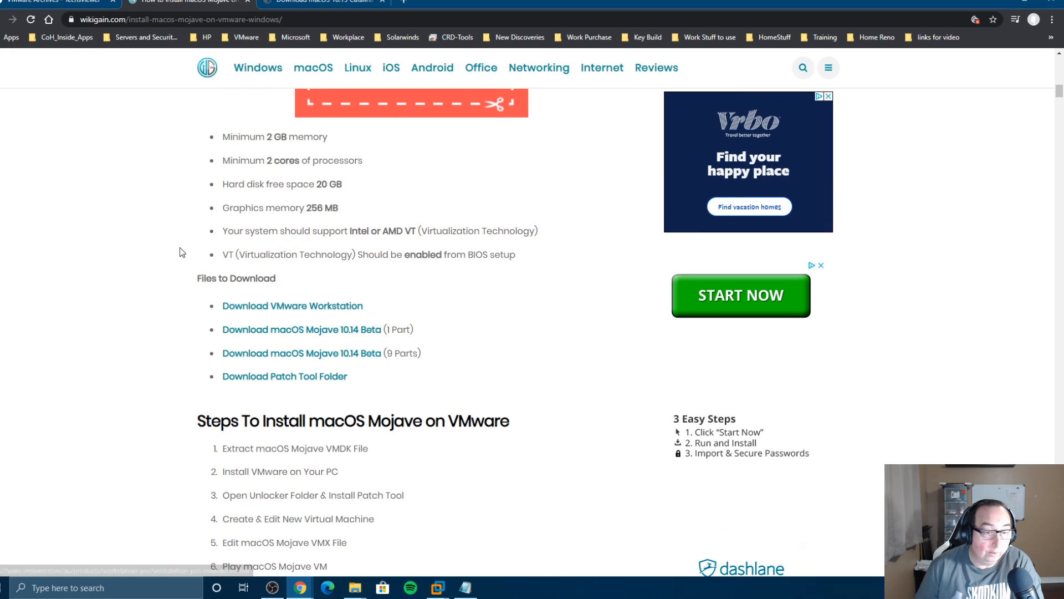
Step: Switch to VMware Workstation on its Home page and move the window toward the middle of the desktop
left_click(437, 588)
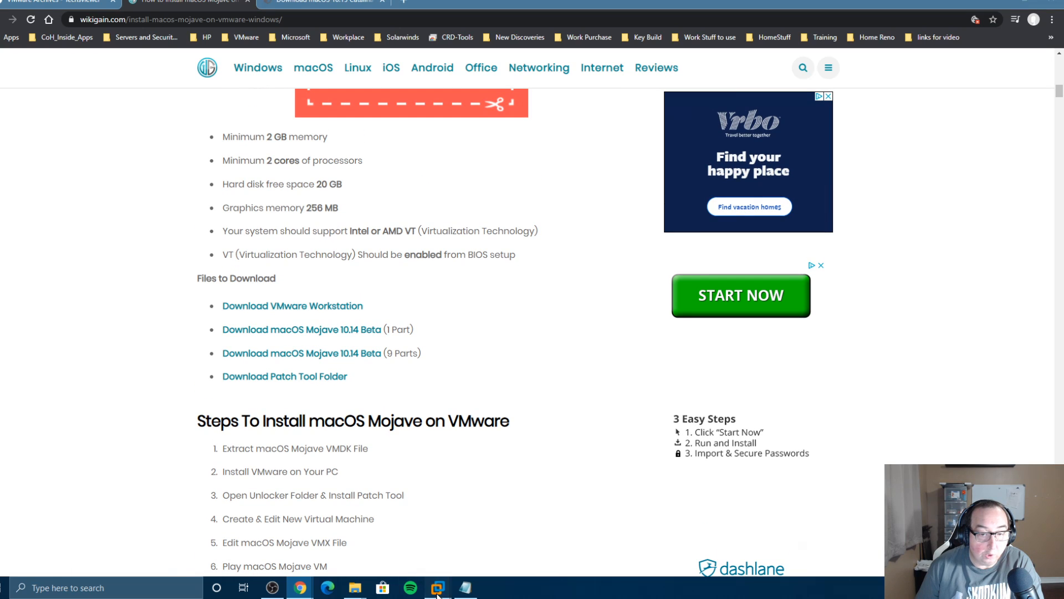
left_click(265, 506)
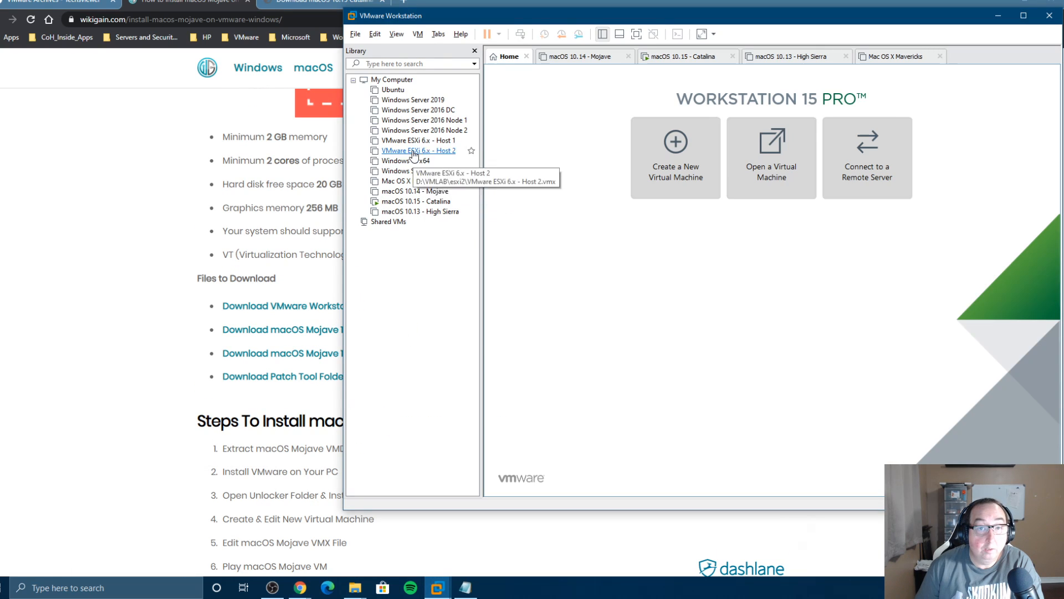
left_click_drag(433, 12, 343, 54)
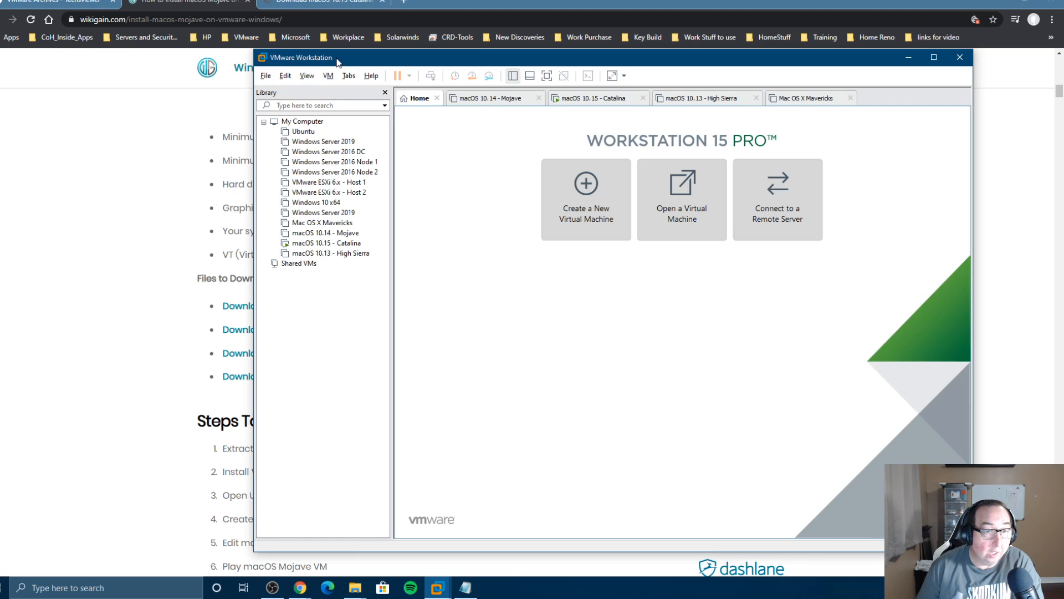
Step: Look up the installed VMware programs in the Windows app list, close it, and shift the VMware Workstation window aside
left_click(265, 78)
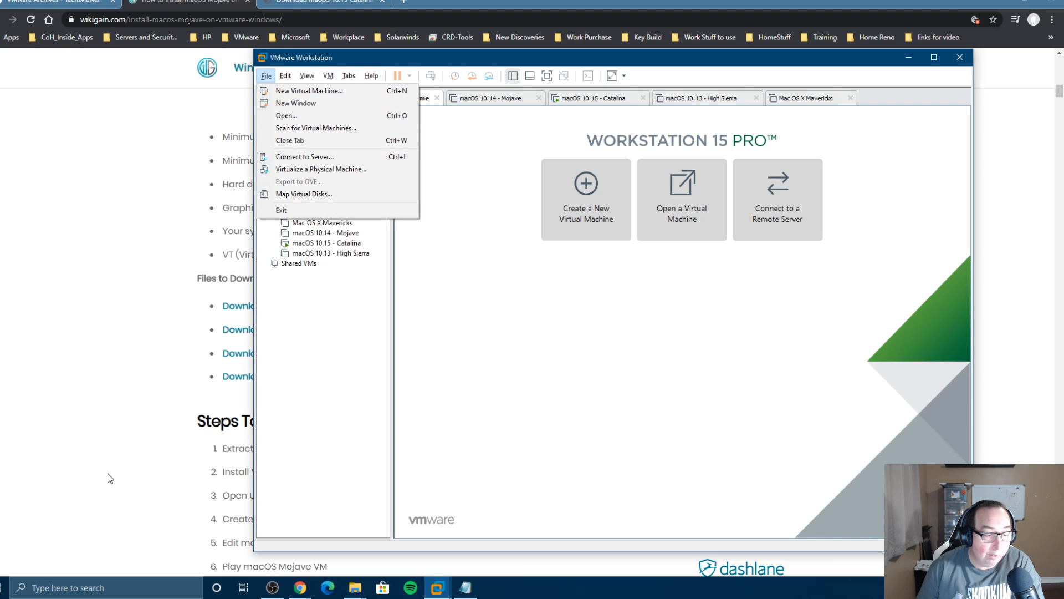
left_click(7, 587)
scroll(65, 468, "down", 15)
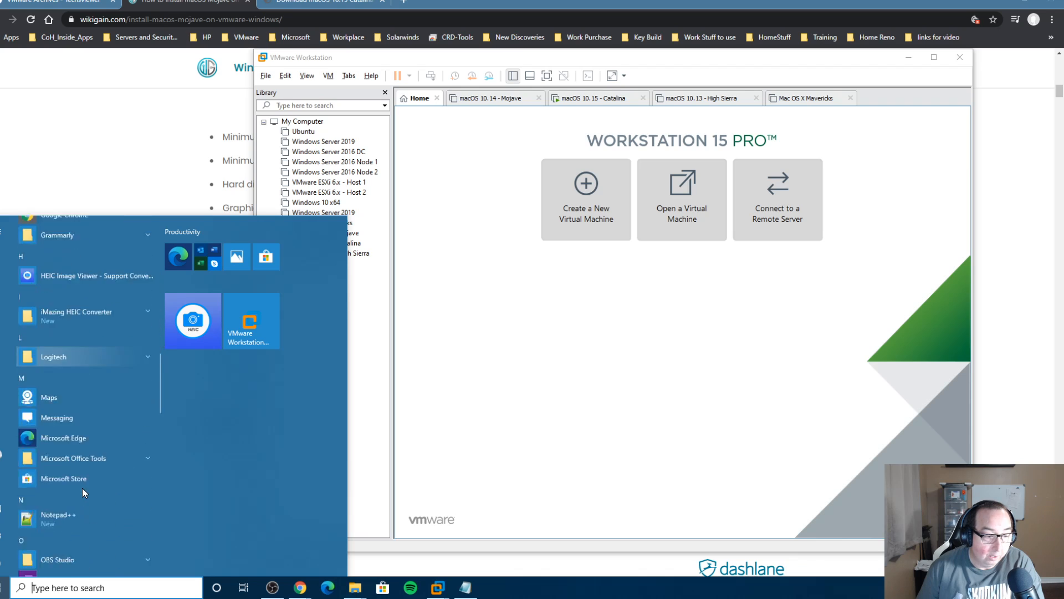
scroll(81, 486, "down", 6)
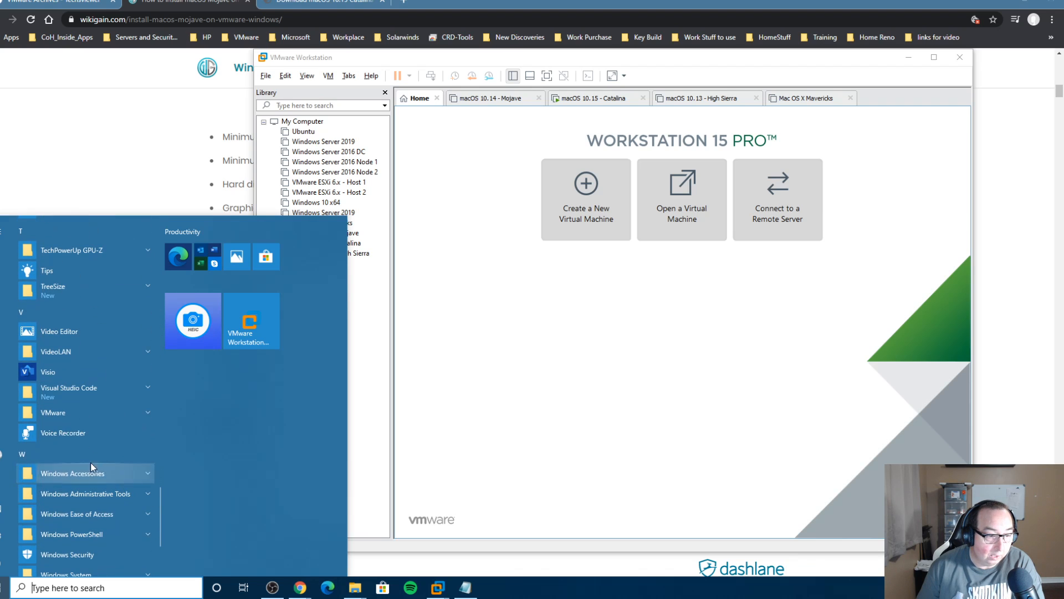
left_click(90, 418)
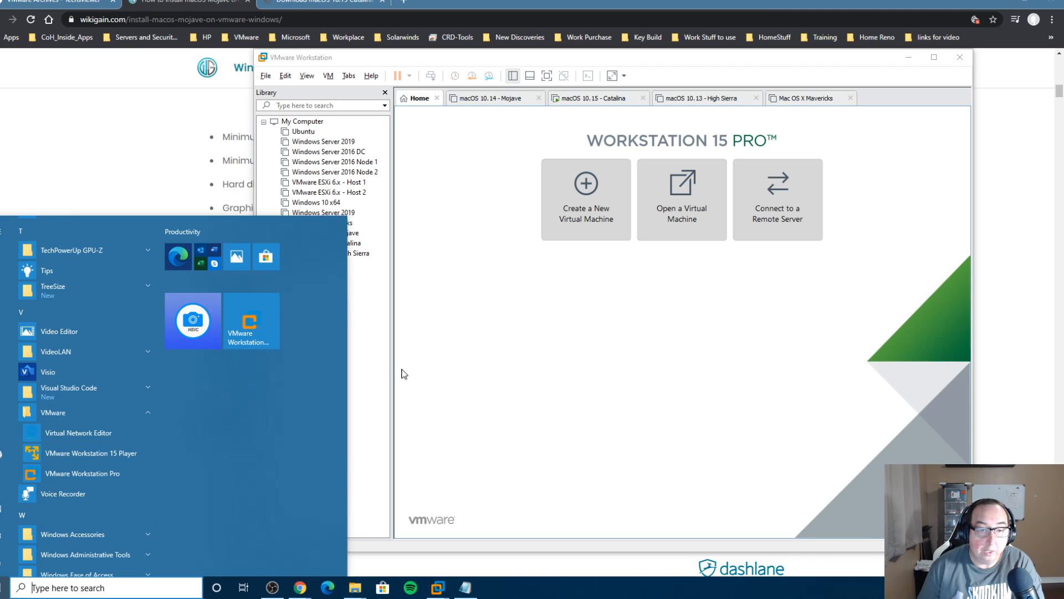
left_click(421, 382)
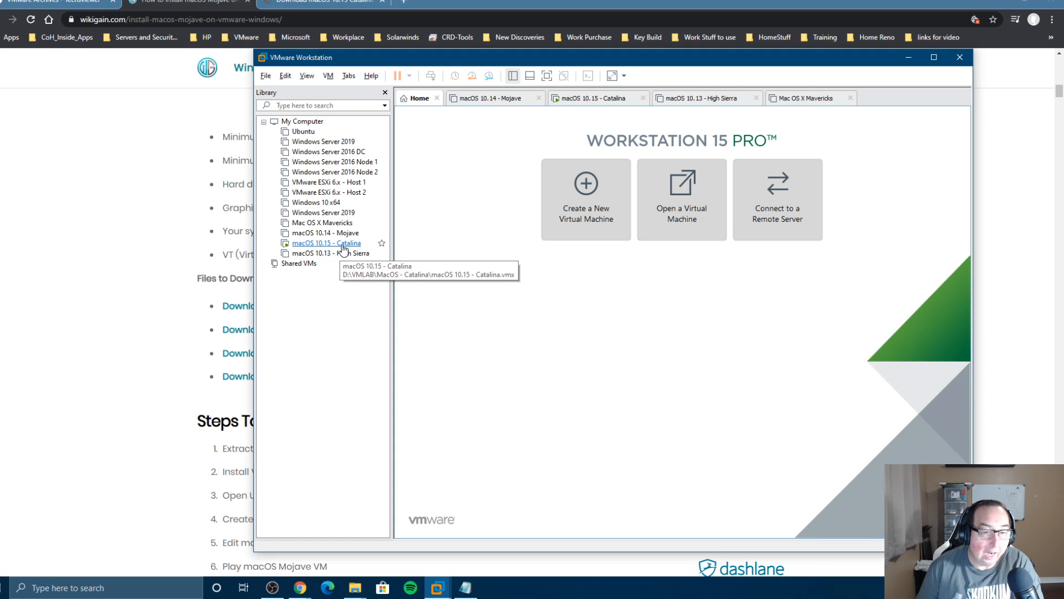
left_click_drag(422, 63, 475, 39)
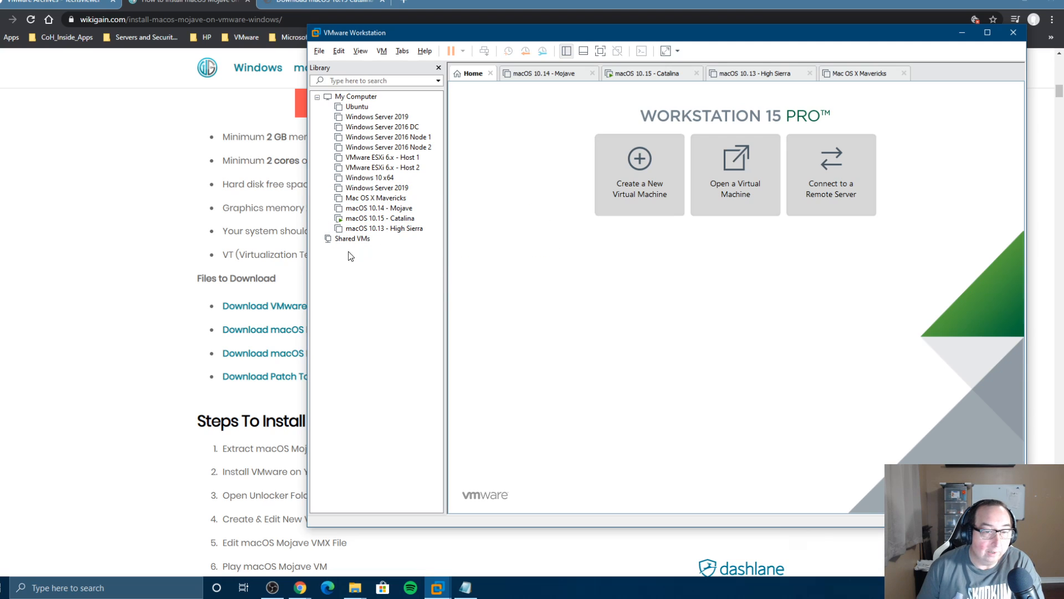
Step: Switch back to the wikigain article in Chrome, examine installation steps 1 to 4, and return to the article's beginning
left_click(162, 210)
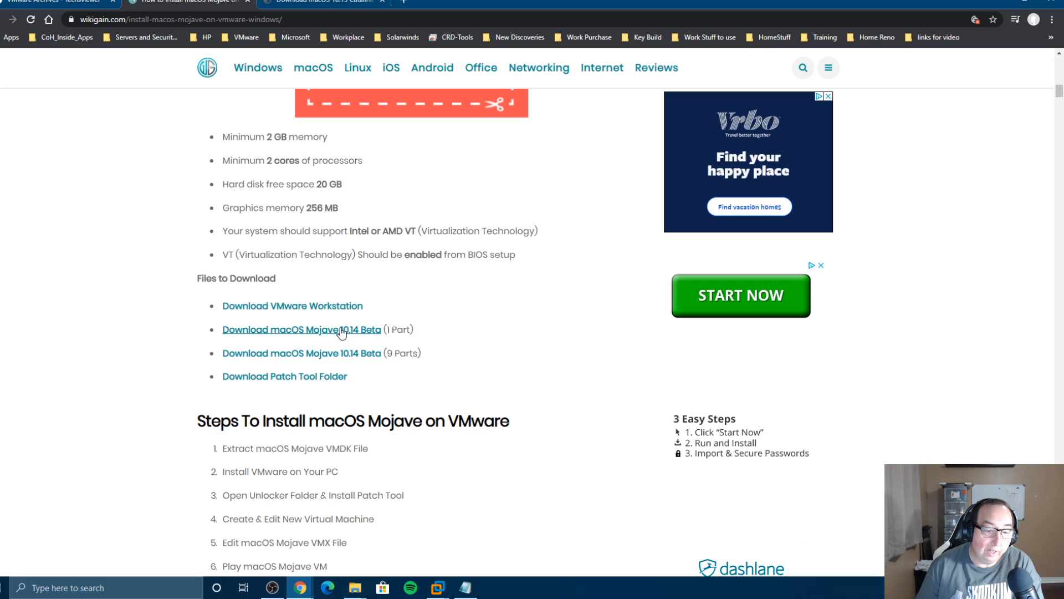
scroll(332, 332, "down", 4)
scroll(385, 316, "down", 3)
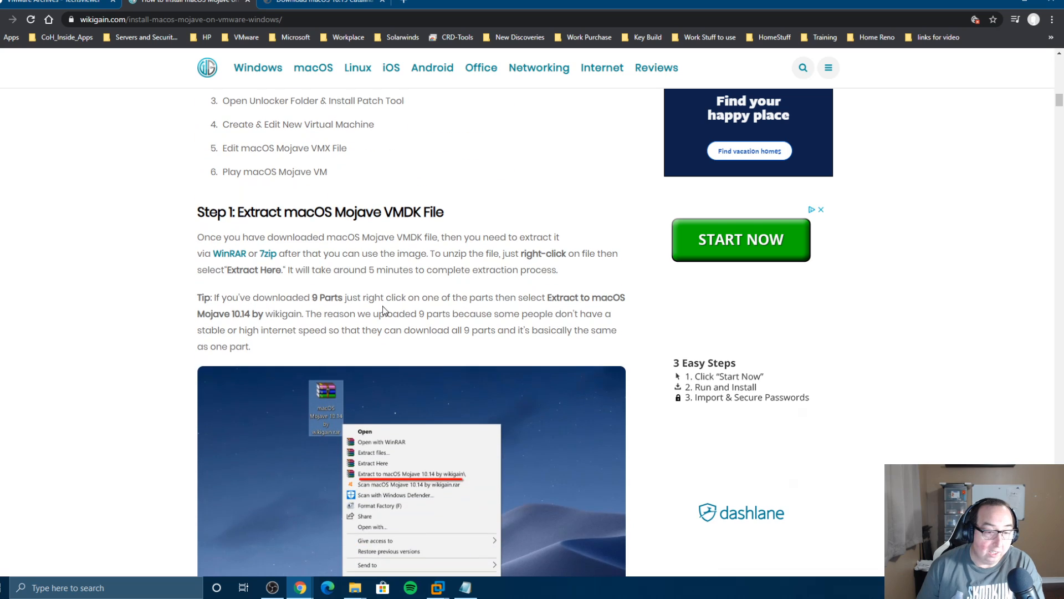
scroll(349, 173, "down", 1)
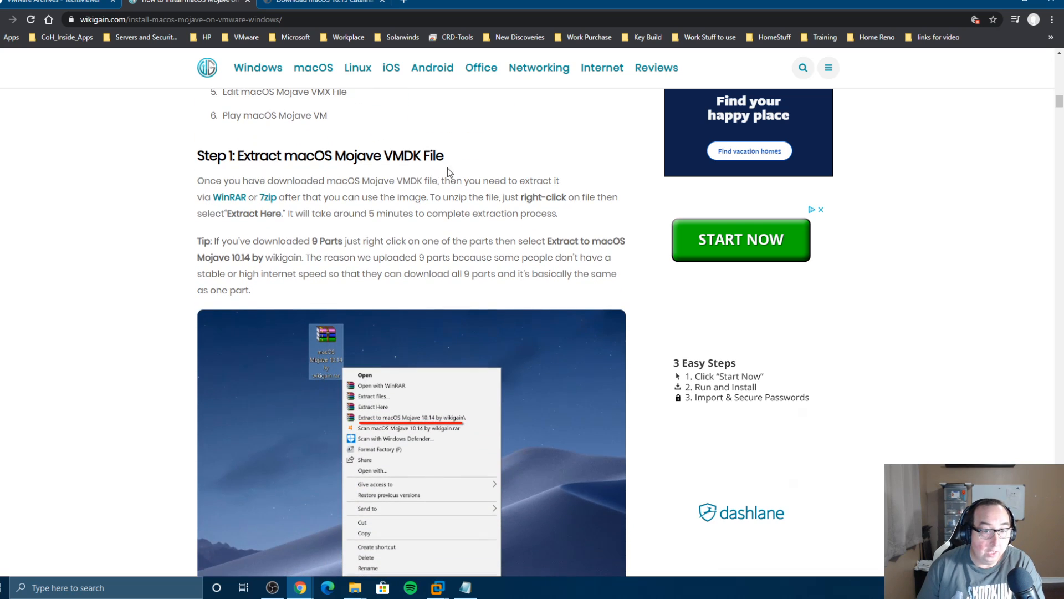
scroll(366, 272, "down", 3)
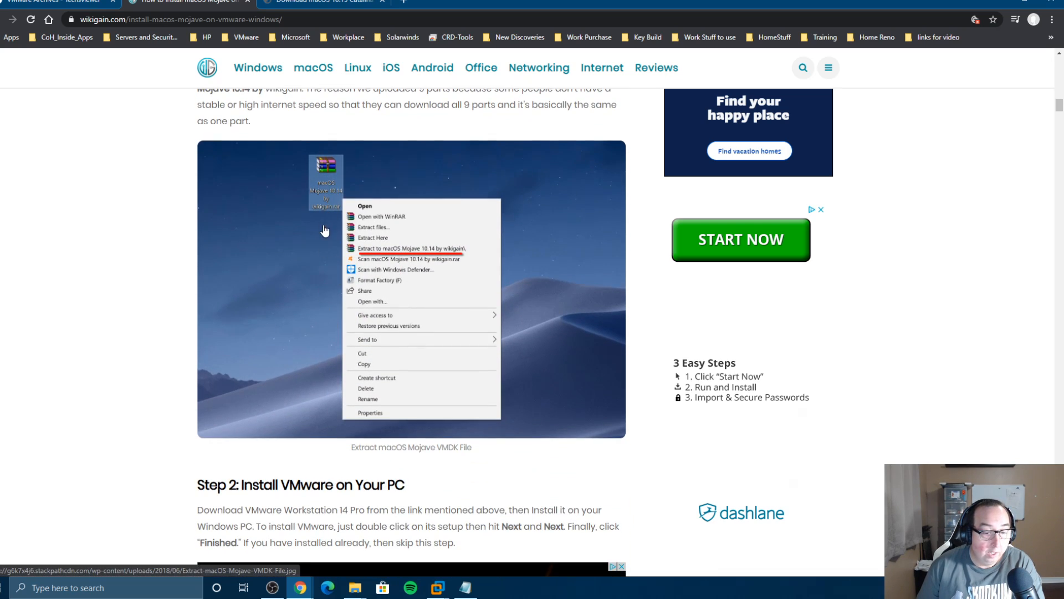
scroll(392, 360, "down", 8)
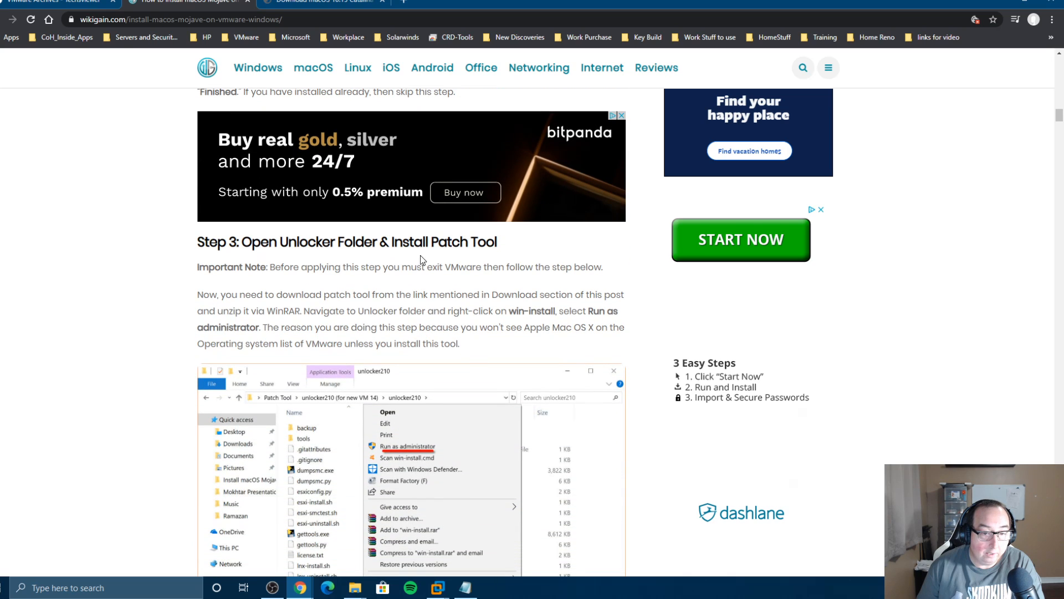
scroll(421, 260, "down", 4)
scroll(388, 361, "down", 1)
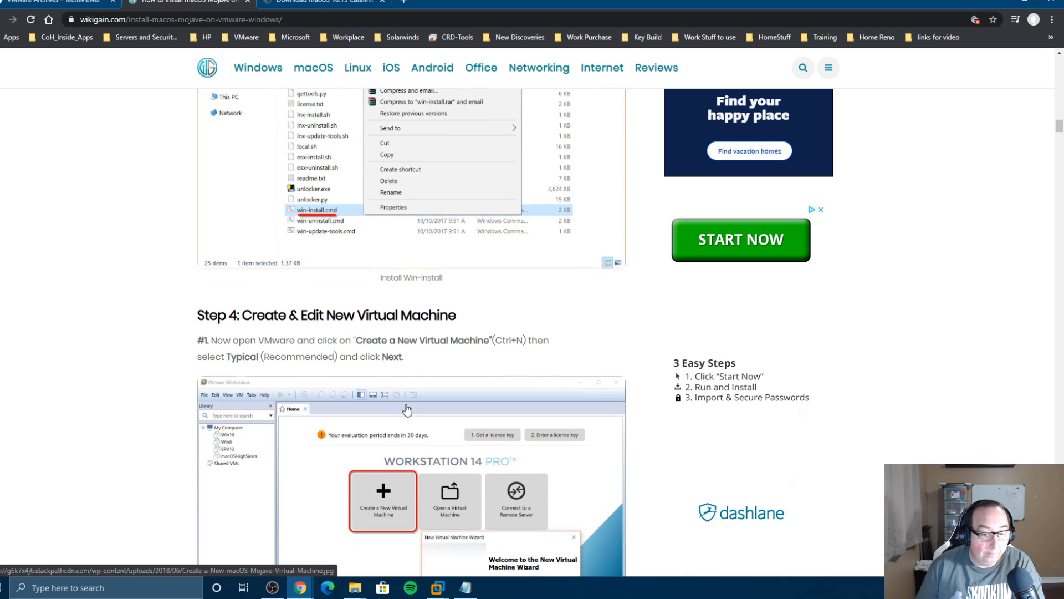
scroll(407, 372, "up", 8)
scroll(380, 337, "up", 15)
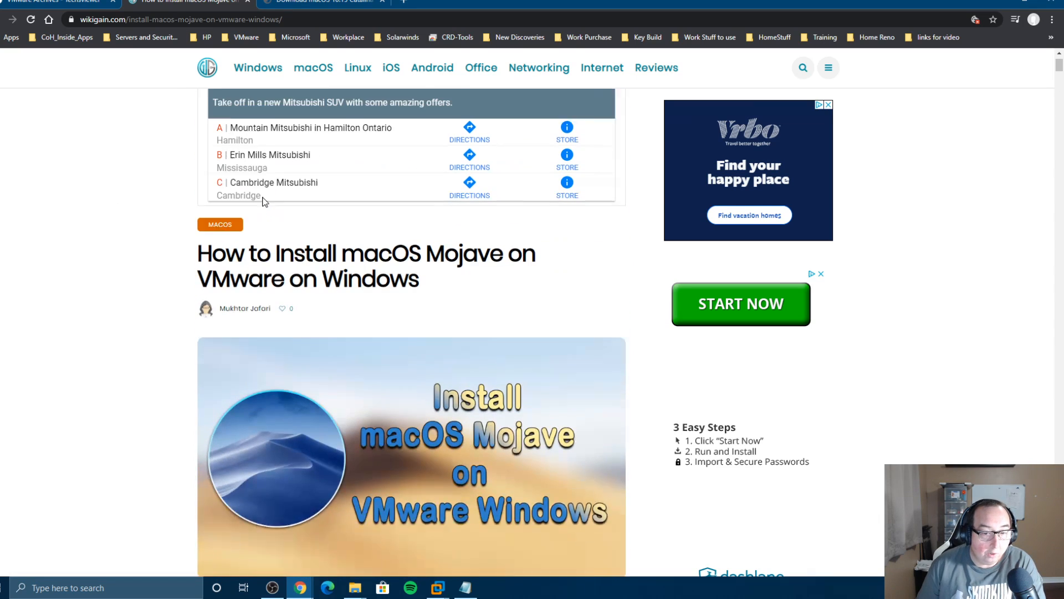
Step: Switch to VMware Workstation, review the New Virtual Machine Wizard up to its Apple Mac OS X guest option, and cancel the wizard
scroll(396, 423, "down", 3)
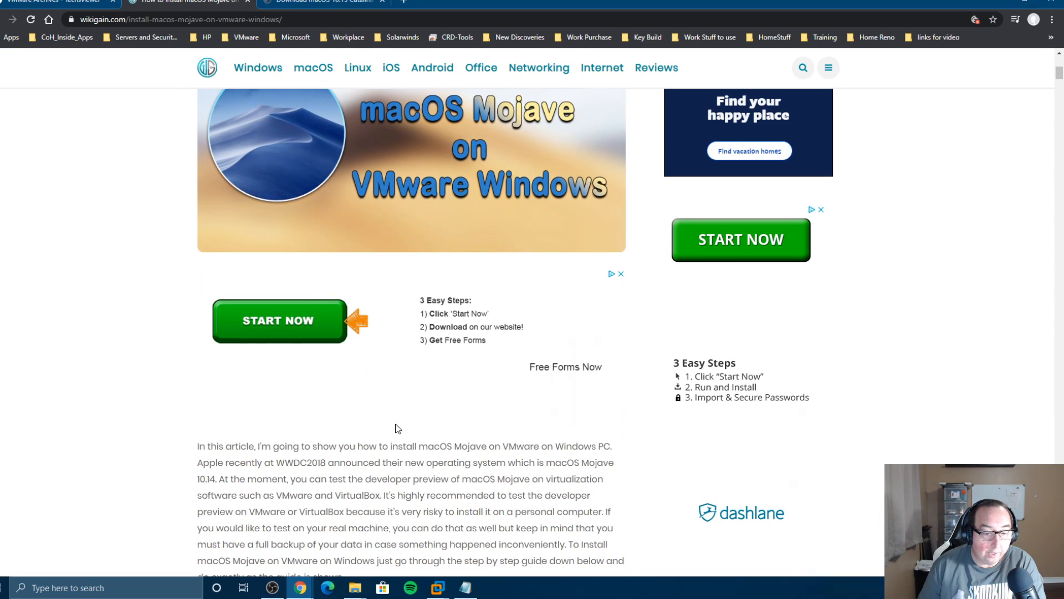
left_click(438, 587)
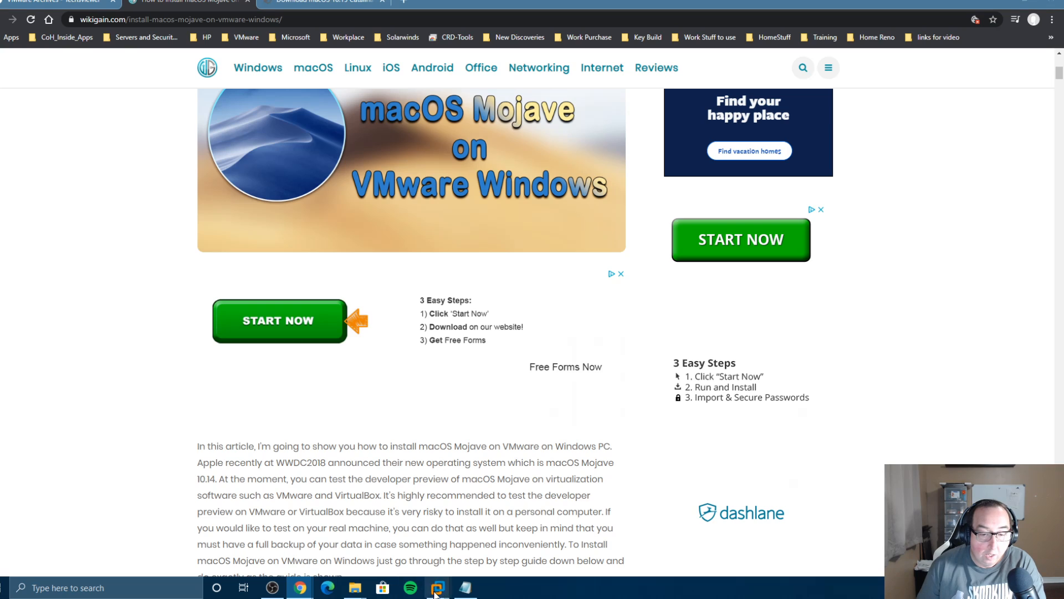
left_click(236, 528)
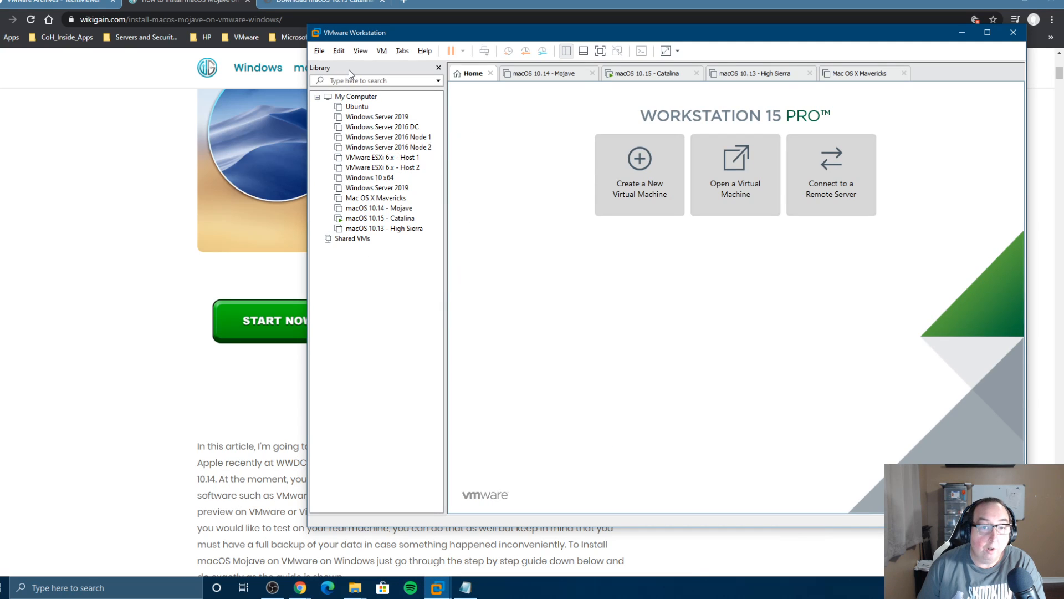
right_click(371, 269)
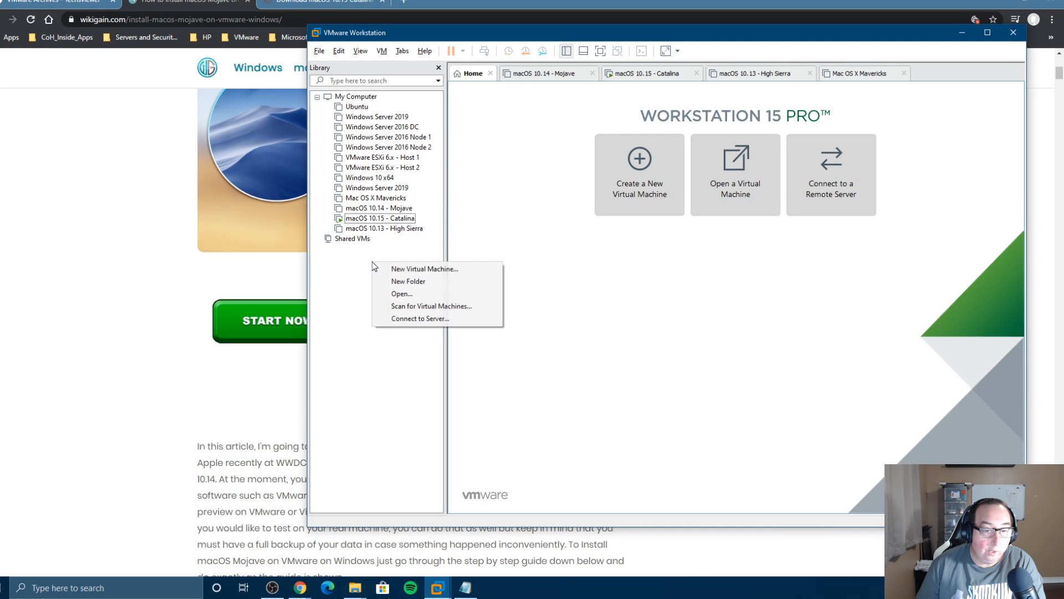
left_click(414, 274)
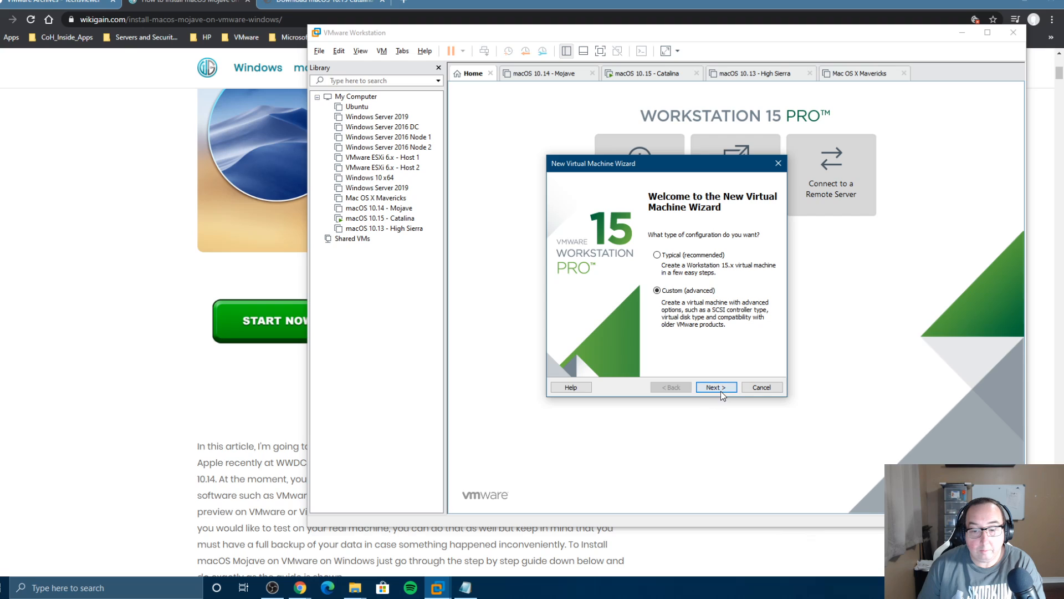
left_click(721, 391)
left_click(718, 387)
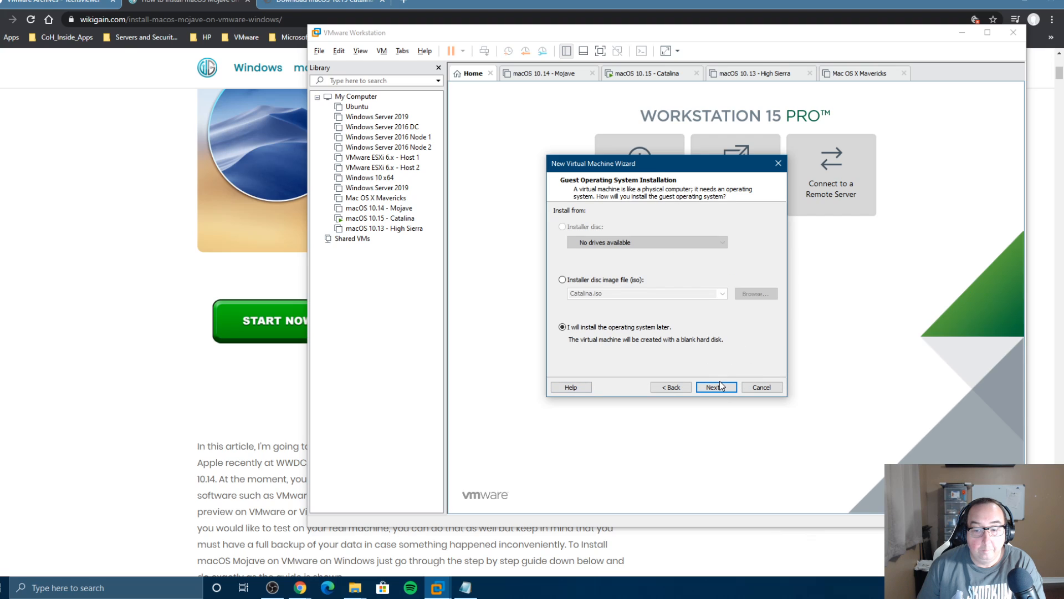
left_click(718, 387)
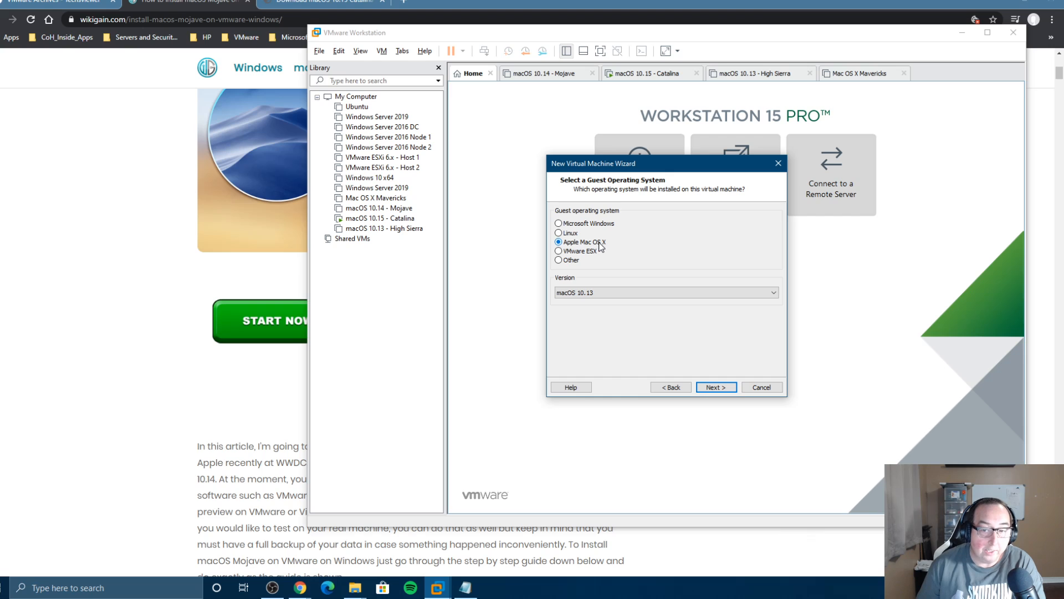
left_click(757, 386)
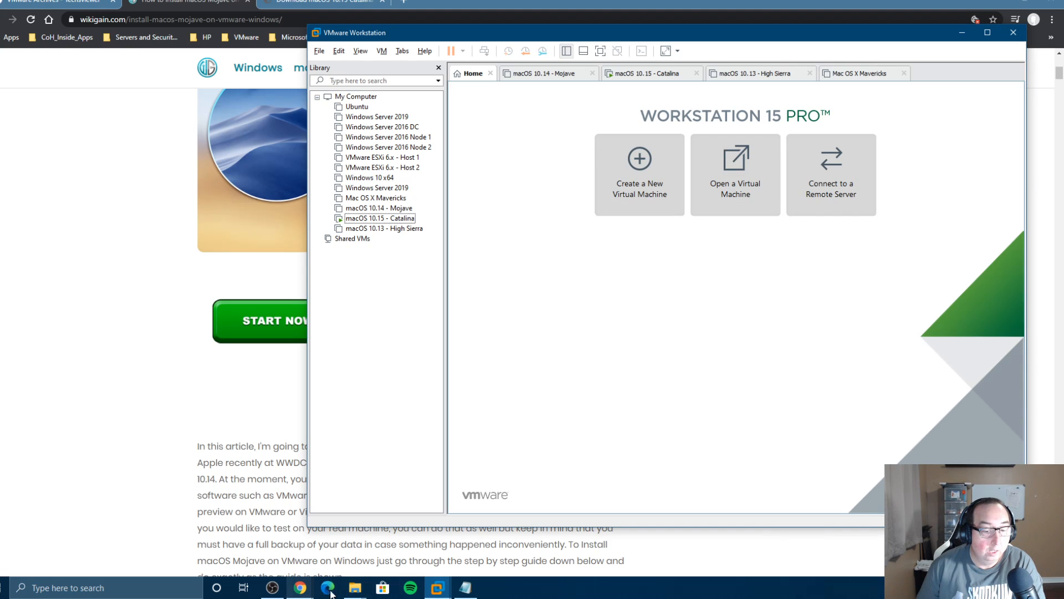
Step: Switch to the macOS Catalina Package folder in File Explorer and view the contents of unlocker302.zip in 7-Zip
left_click(355, 587)
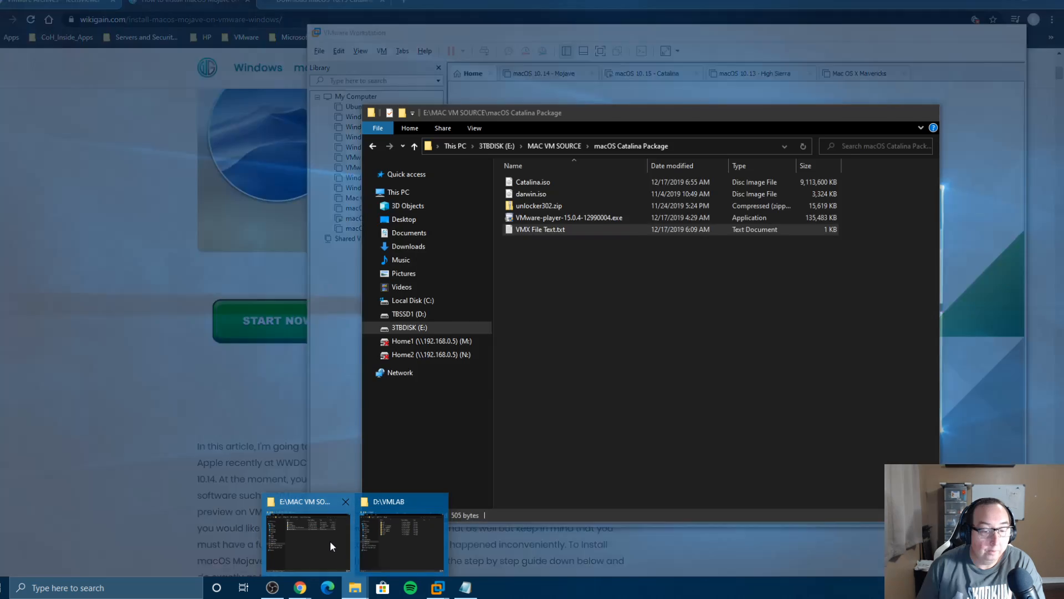
left_click(330, 540)
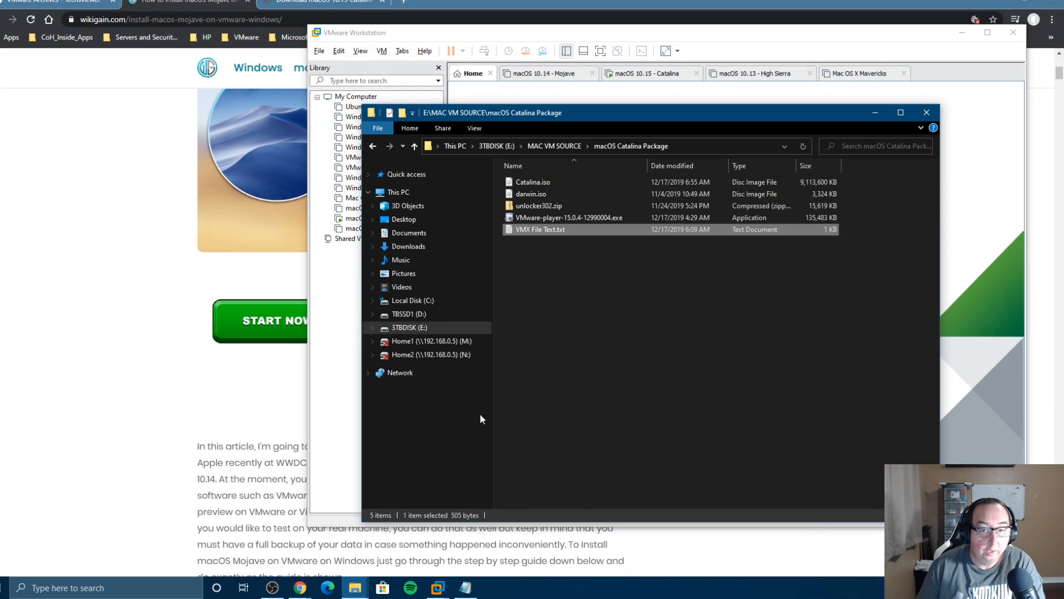
left_click(539, 208)
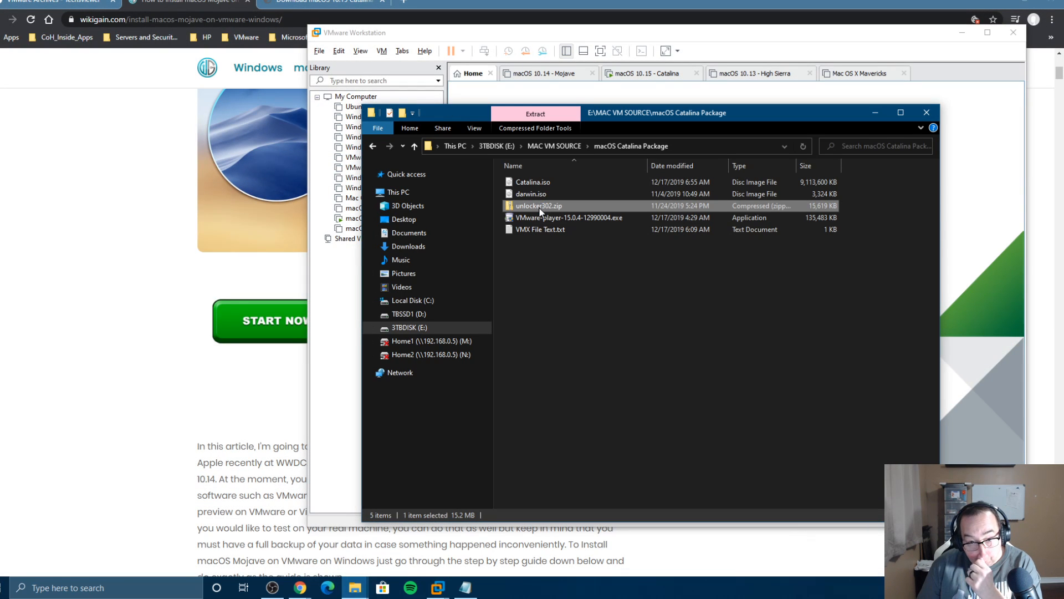
right_click(536, 208)
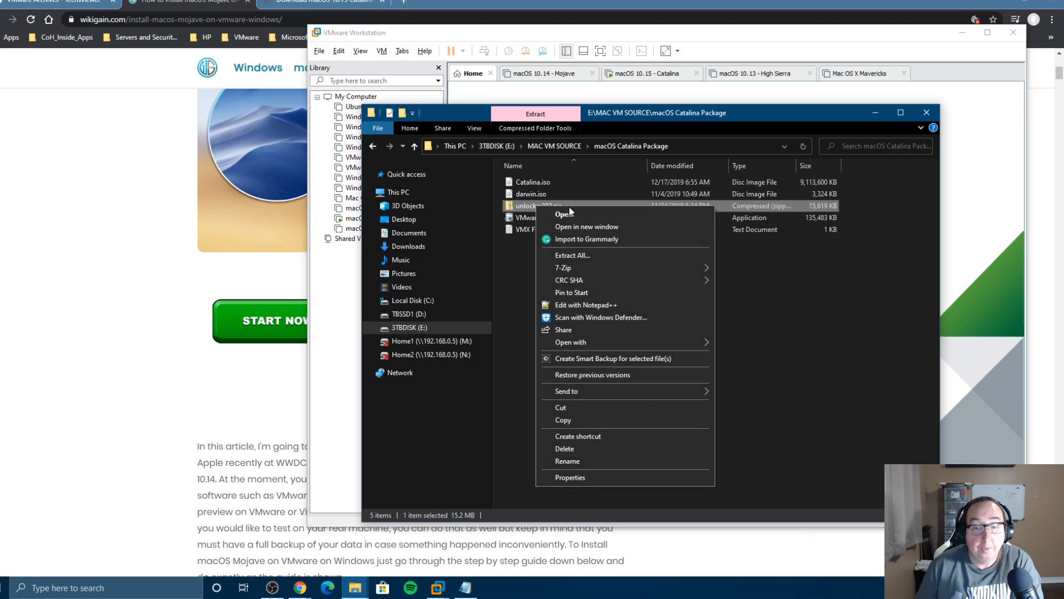
mouse_move(579, 268)
left_click(766, 268)
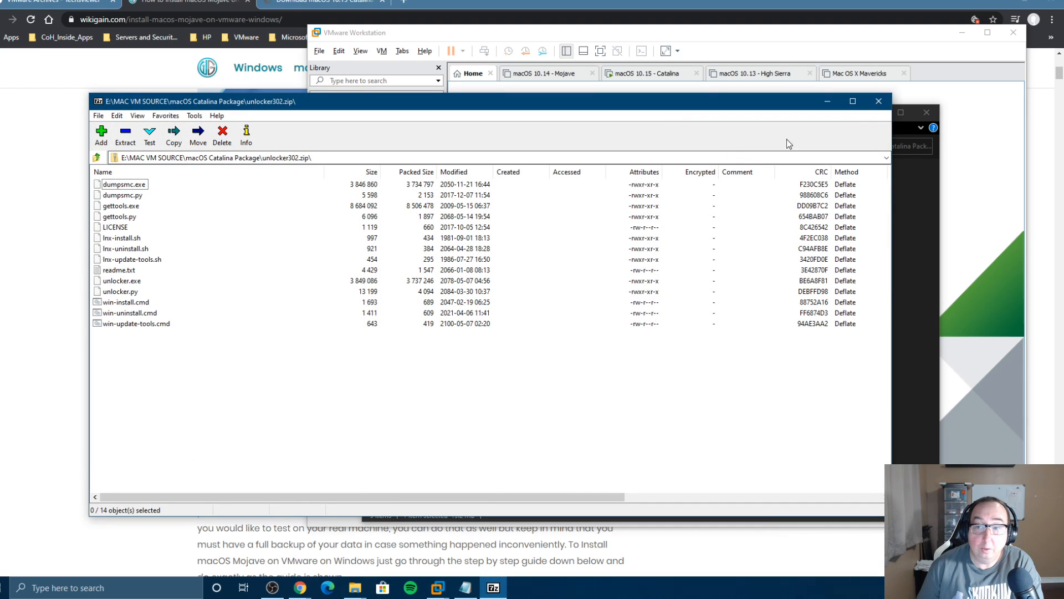
left_click(879, 101)
Step: Extract unlocker302.zip with 7-Zip into an unlocker302 subfolder of the macOS Catalina Package folder
right_click(533, 205)
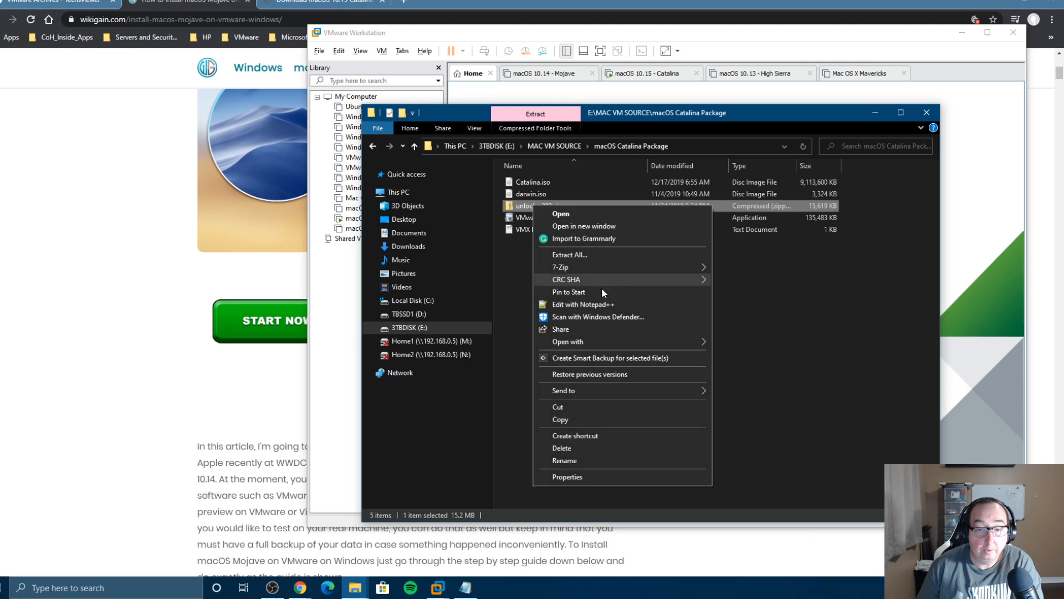
mouse_move(611, 271)
left_click(763, 317)
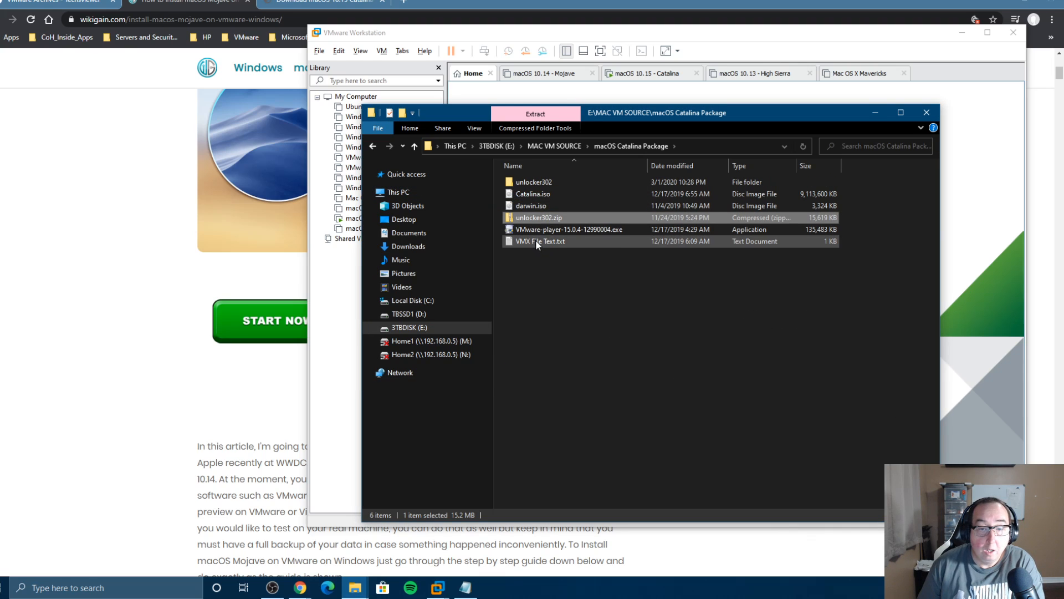
Step: Run win-install.cmd from the extracted unlocker302 folder as administrator
double_click(521, 180)
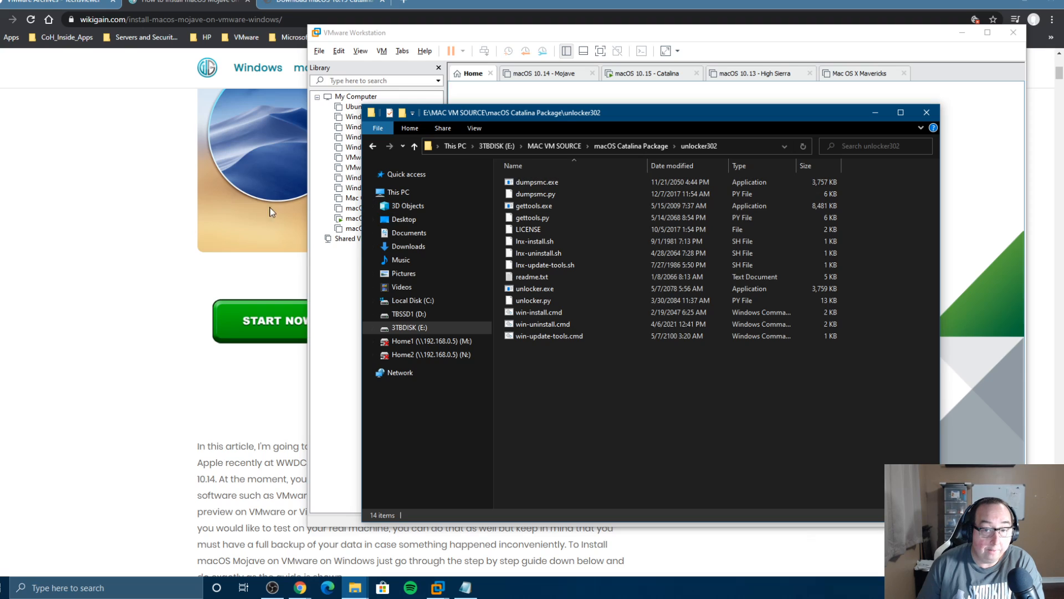
right_click(539, 313)
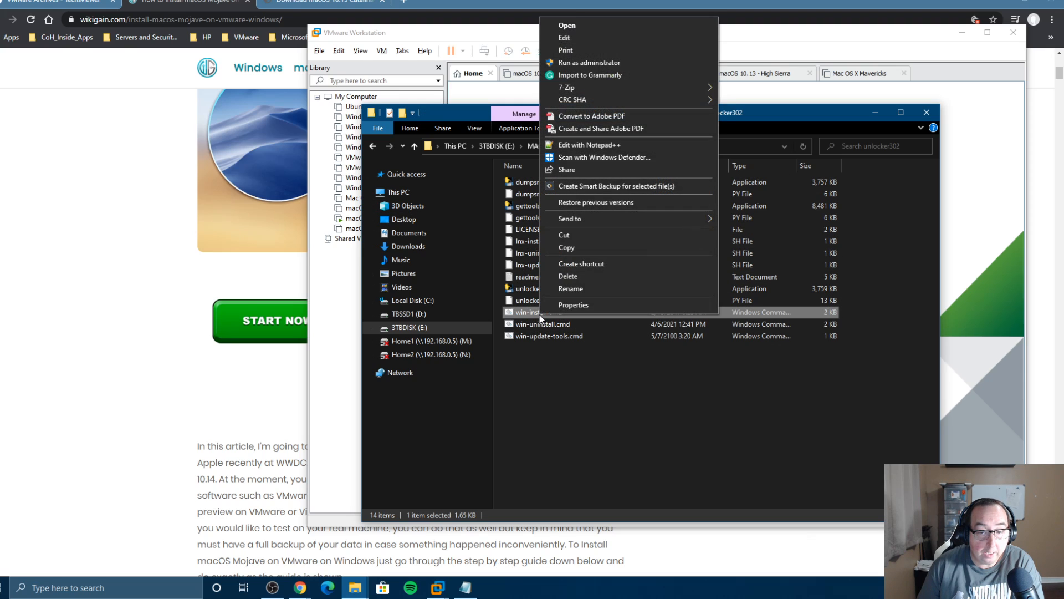
left_click(510, 311)
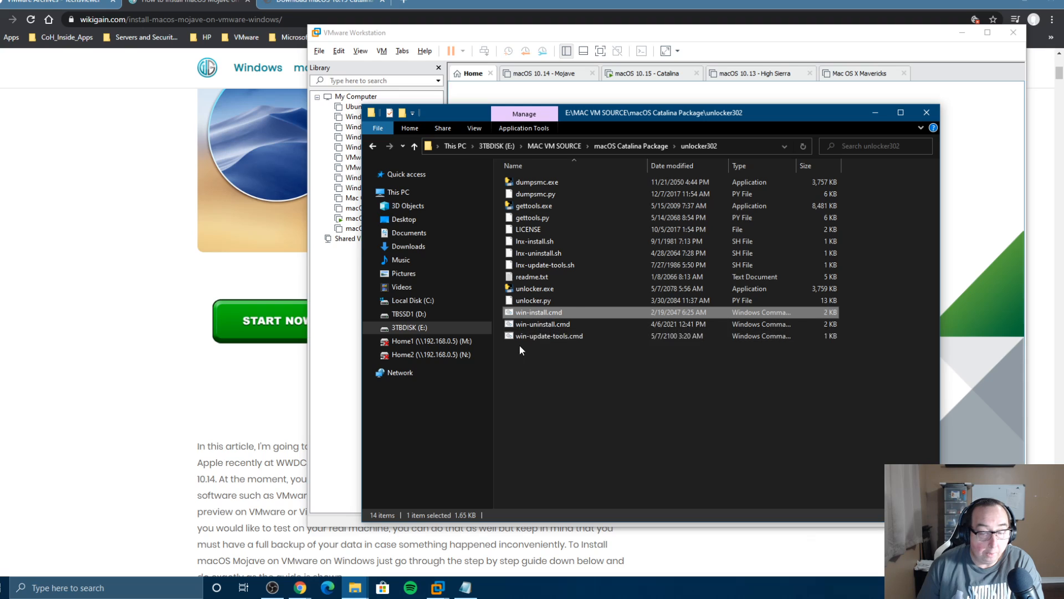
right_click(554, 311)
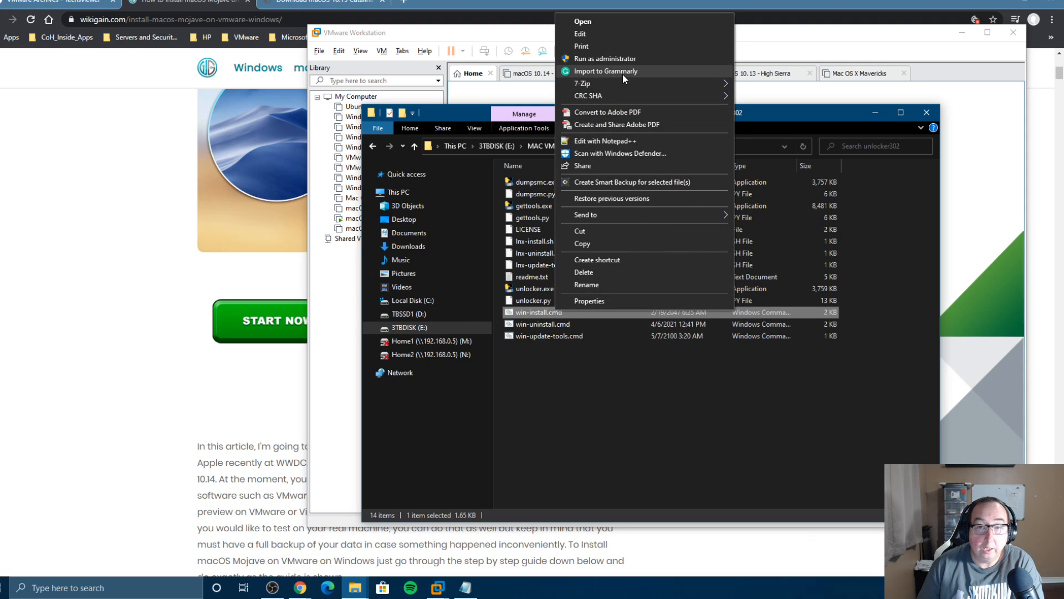
left_click(617, 59)
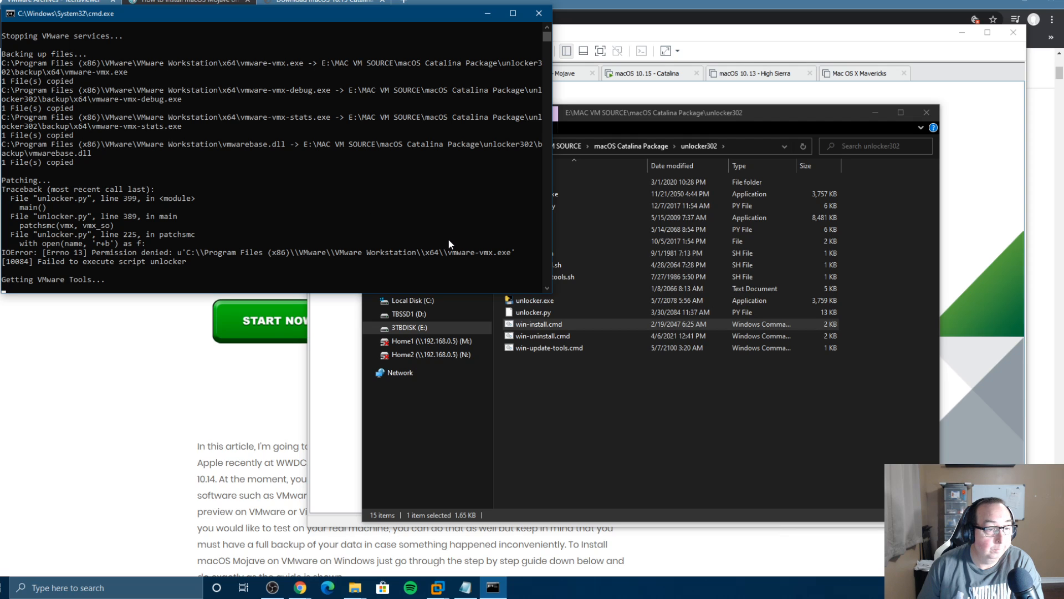
Step: Return to the wikigain article in Chrome, view the Patch Tool Folder download page, and go back to the article
left_click(166, 381)
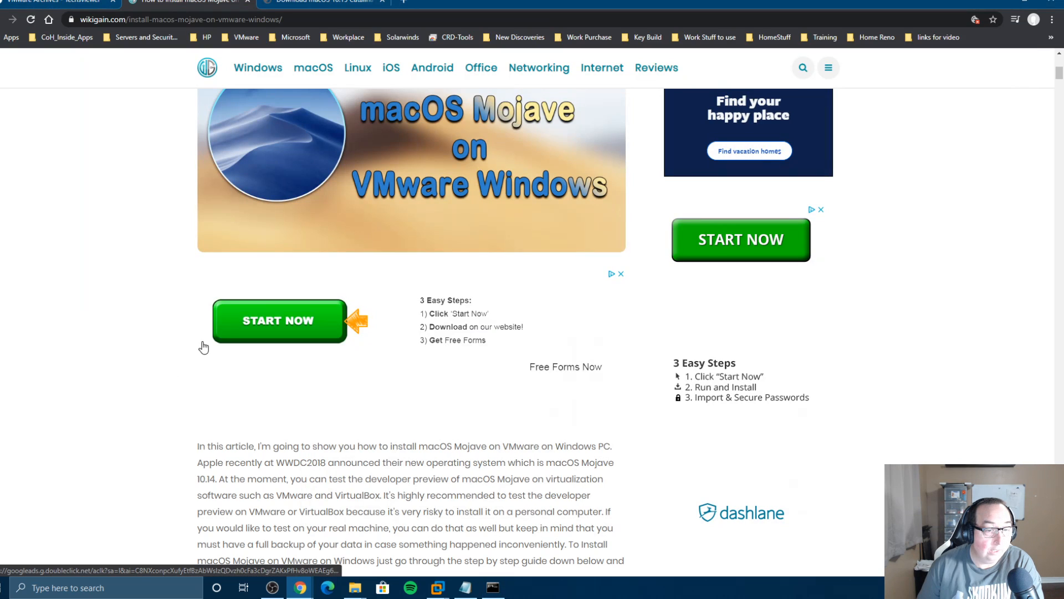
scroll(210, 372, "down", 10)
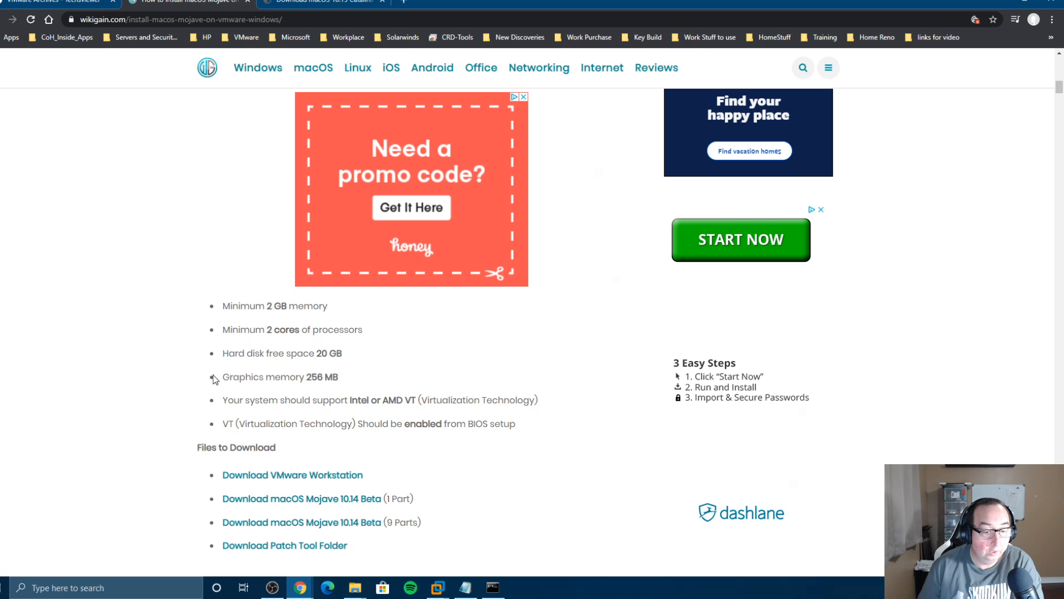
scroll(213, 374, "down", 2)
left_click(291, 436)
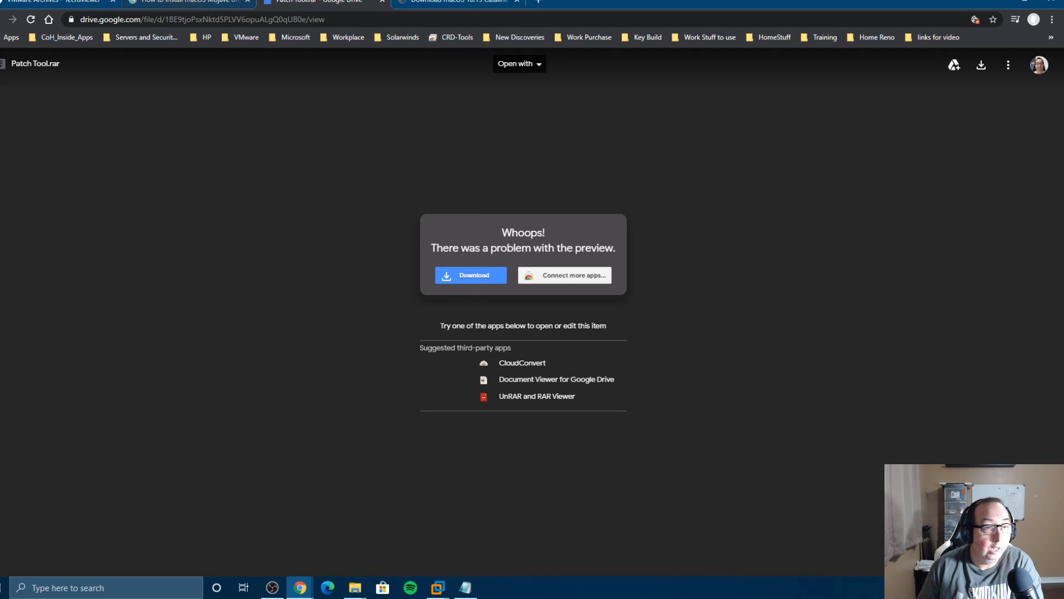
left_click(189, 2)
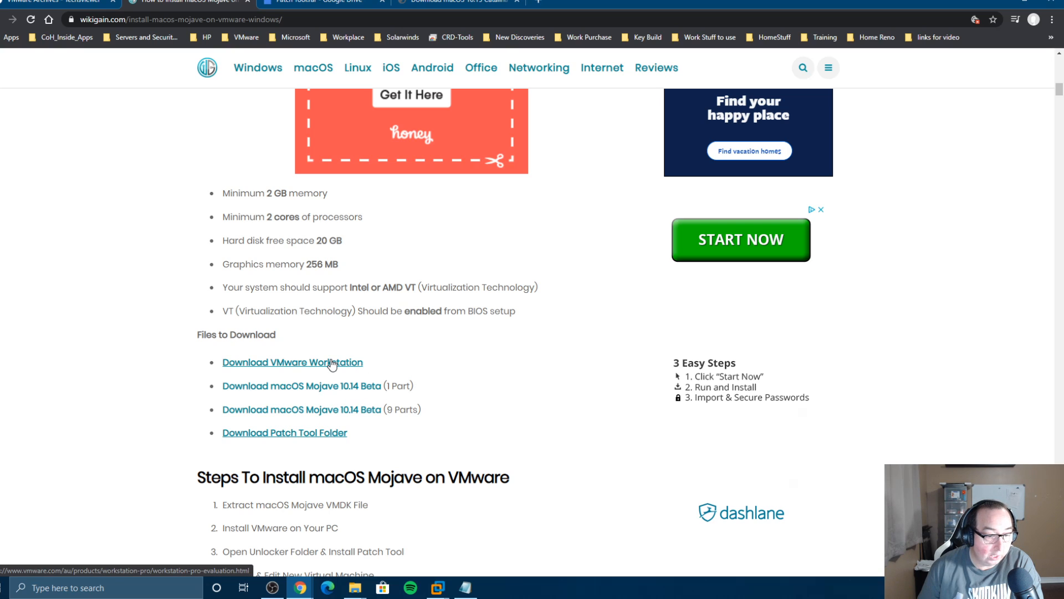
Step: View VMX File Text.txt in Notepad, minimize it, and switch to the Mac OS X Mavericks machine in VMware Workstation
left_click(466, 587)
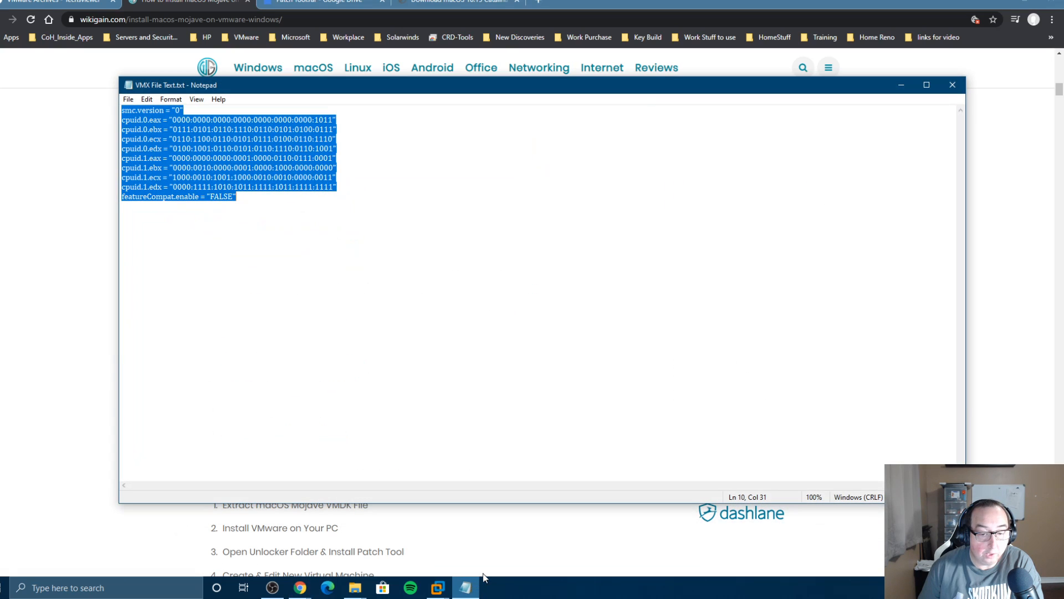
left_click(902, 85)
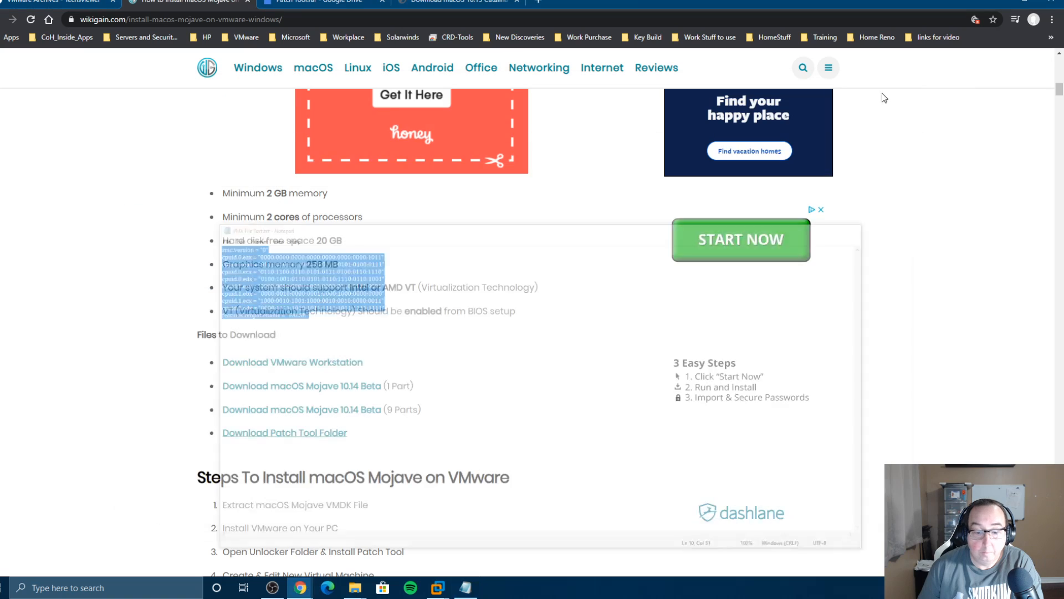
mouse_move(445, 593)
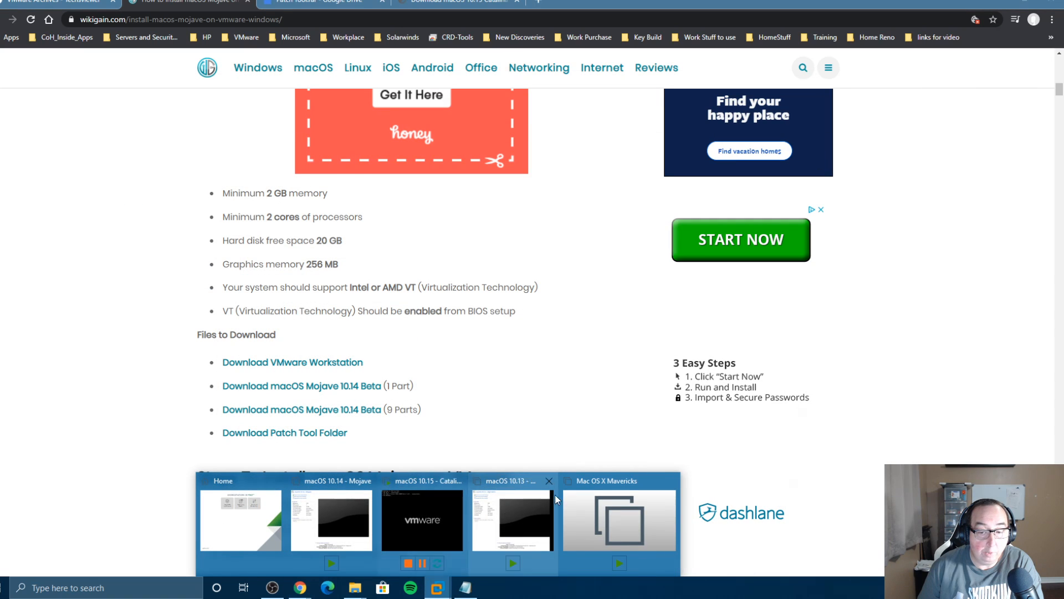
left_click(587, 512)
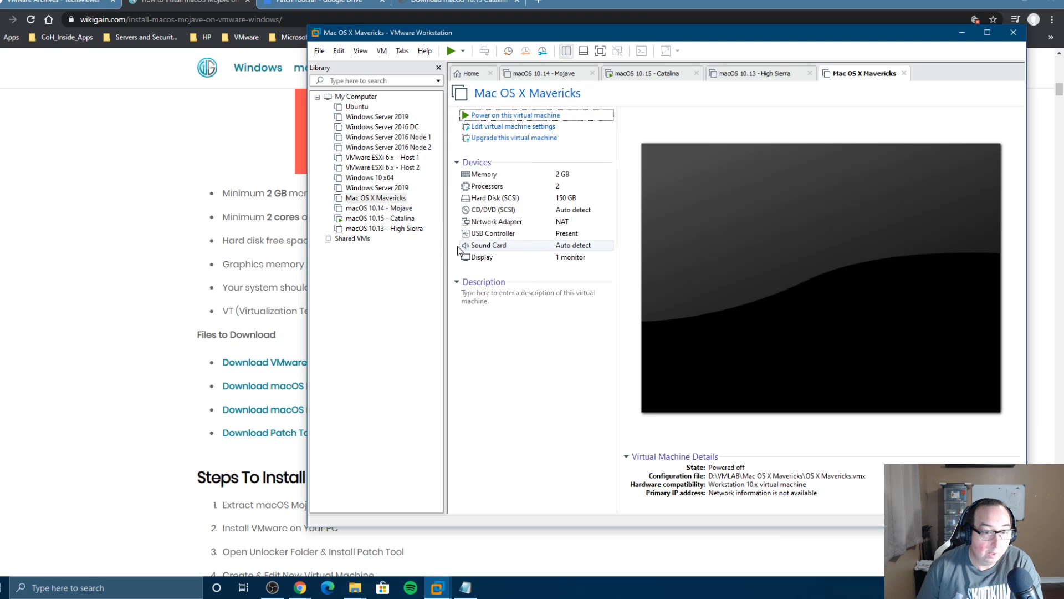
Step: Start a new custom virtual machine with Workstation 15.x compatibility, operating system installed later, and Apple Mac OS X guest version macOS 10.14
left_click(319, 51)
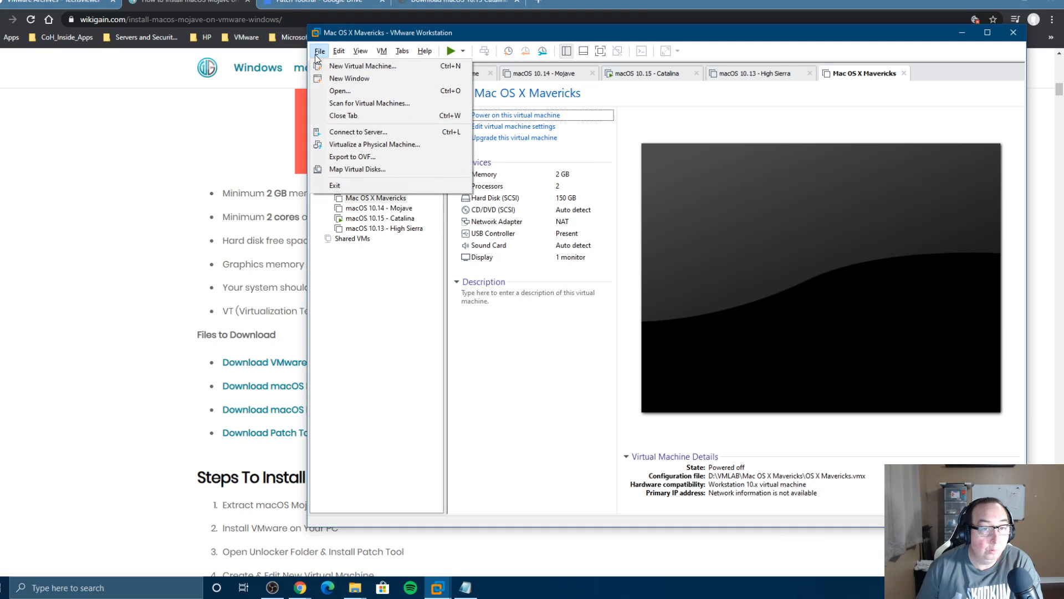
left_click(341, 67)
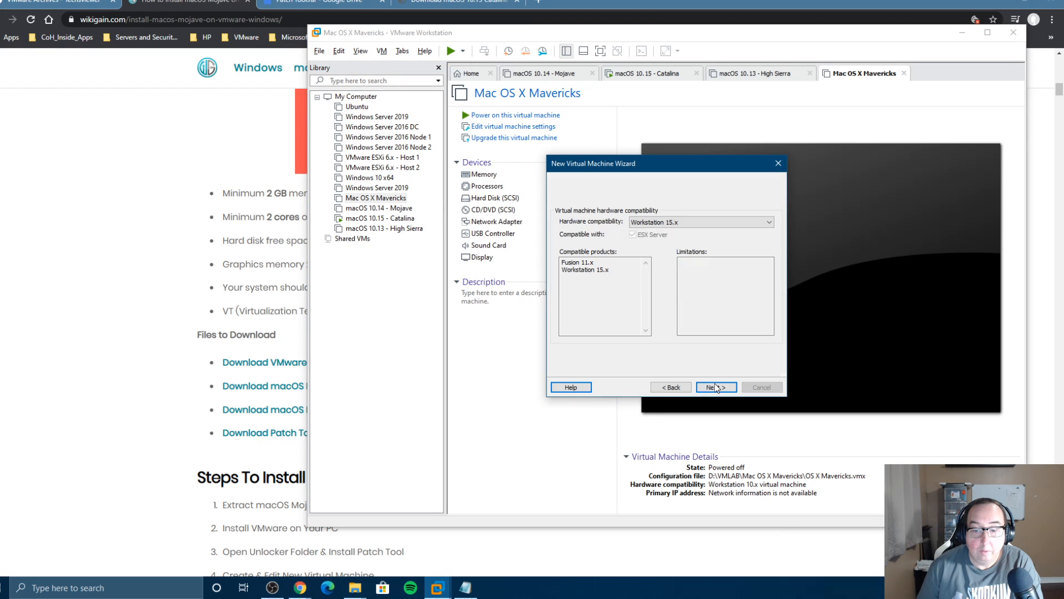
left_click(714, 387)
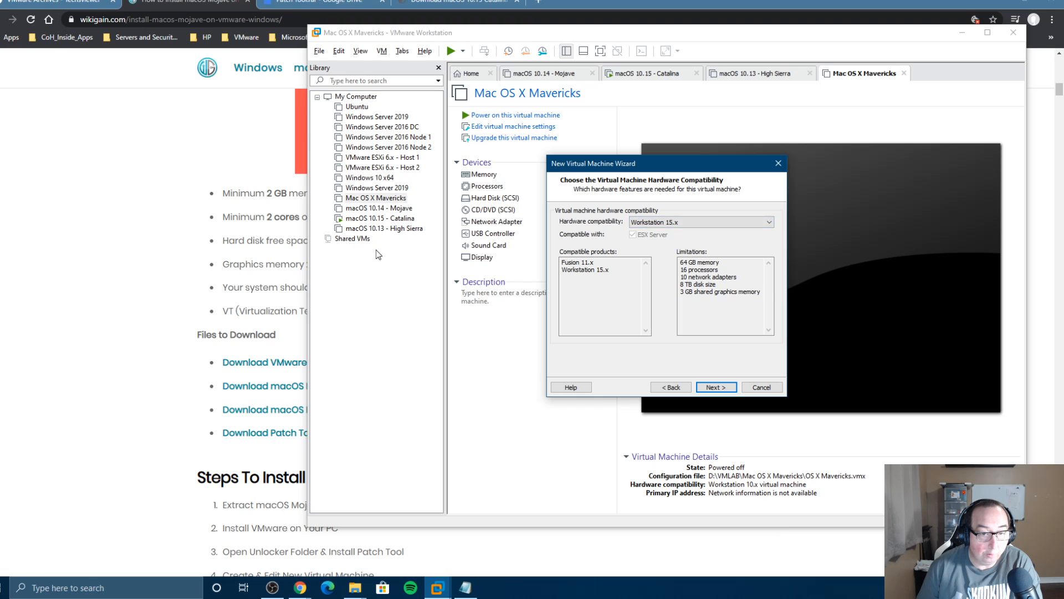
left_click(718, 387)
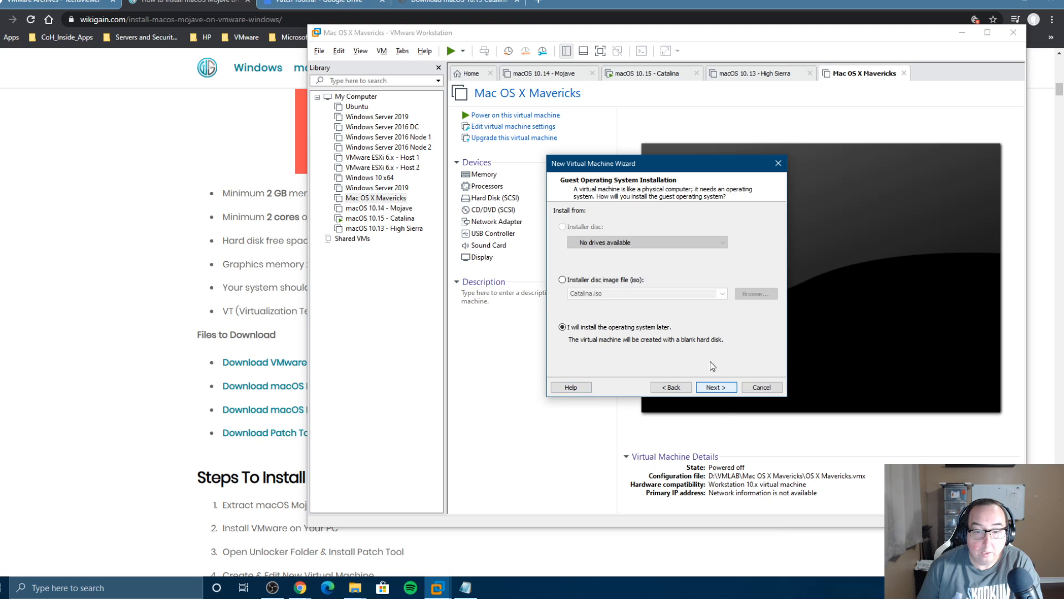
left_click(721, 387)
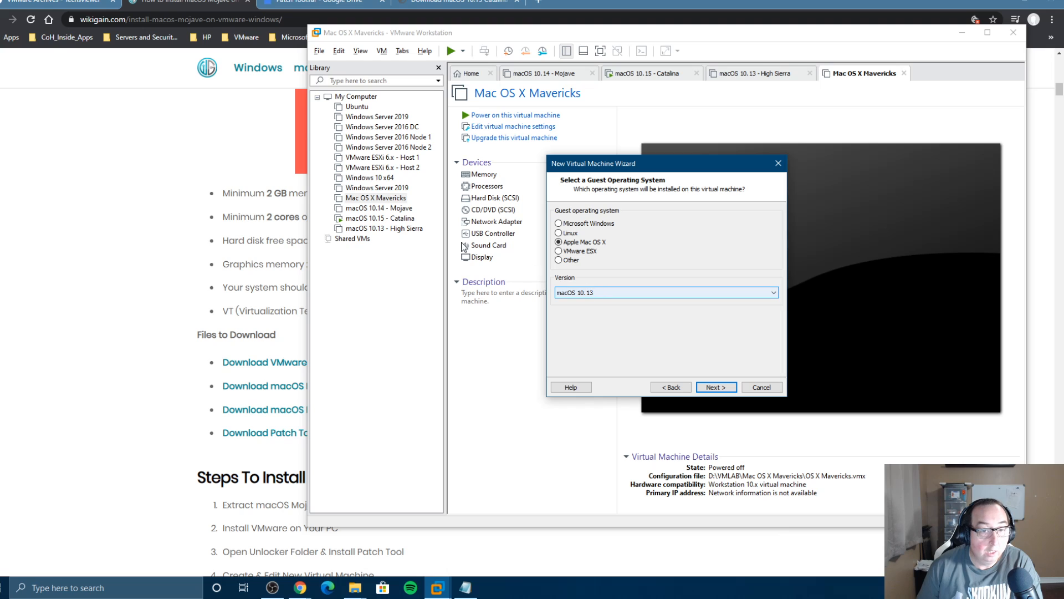
left_click(565, 294)
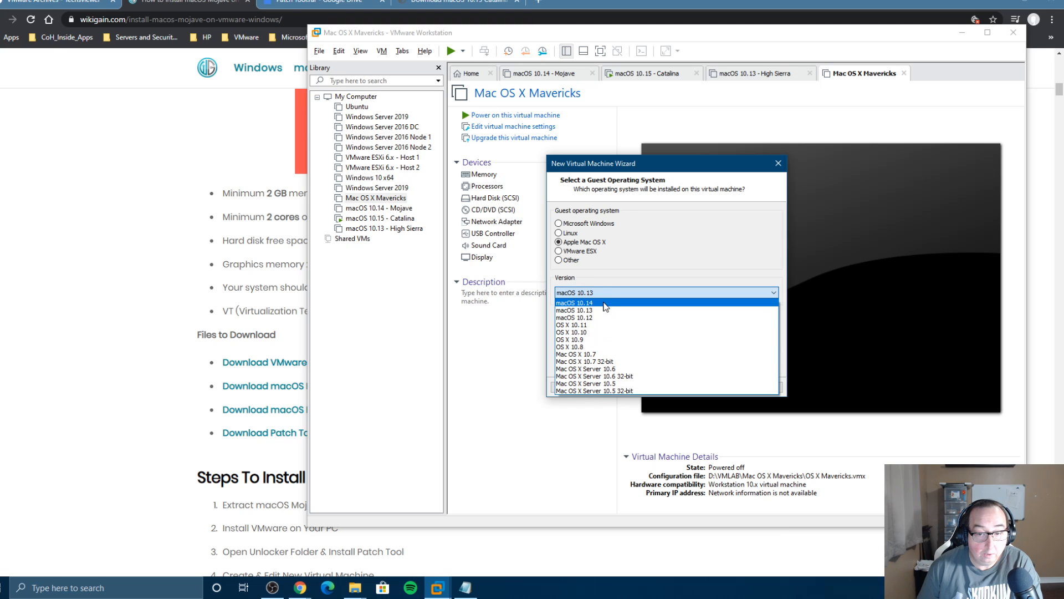
left_click(623, 303)
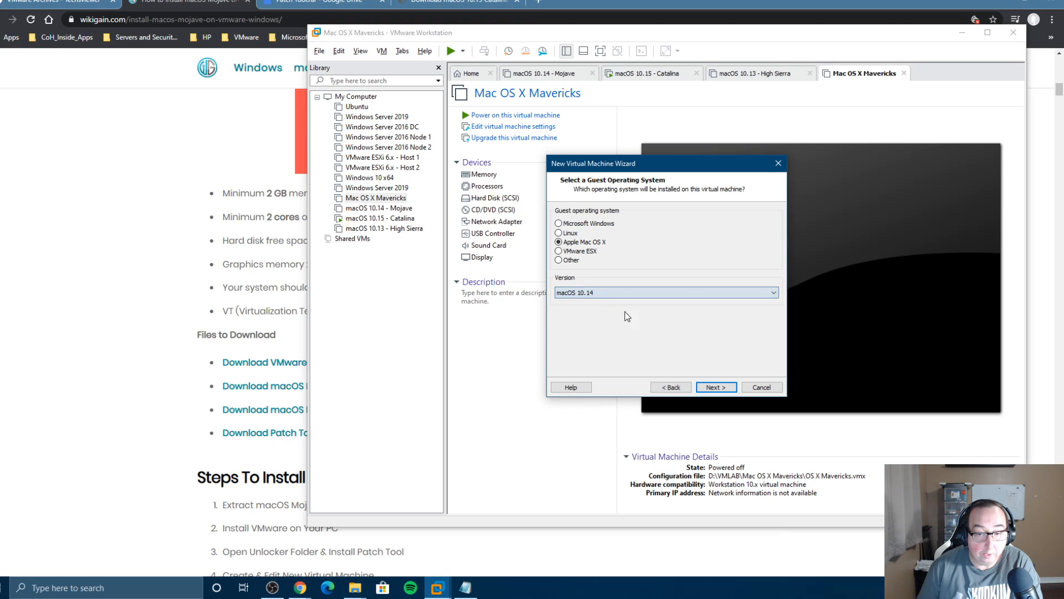
Step: Name the virtual machine macOS 10.14 - Mojave VIDEO and browse for its location to the VMLAB folder on drive D
left_click(719, 387)
left_click(607, 225)
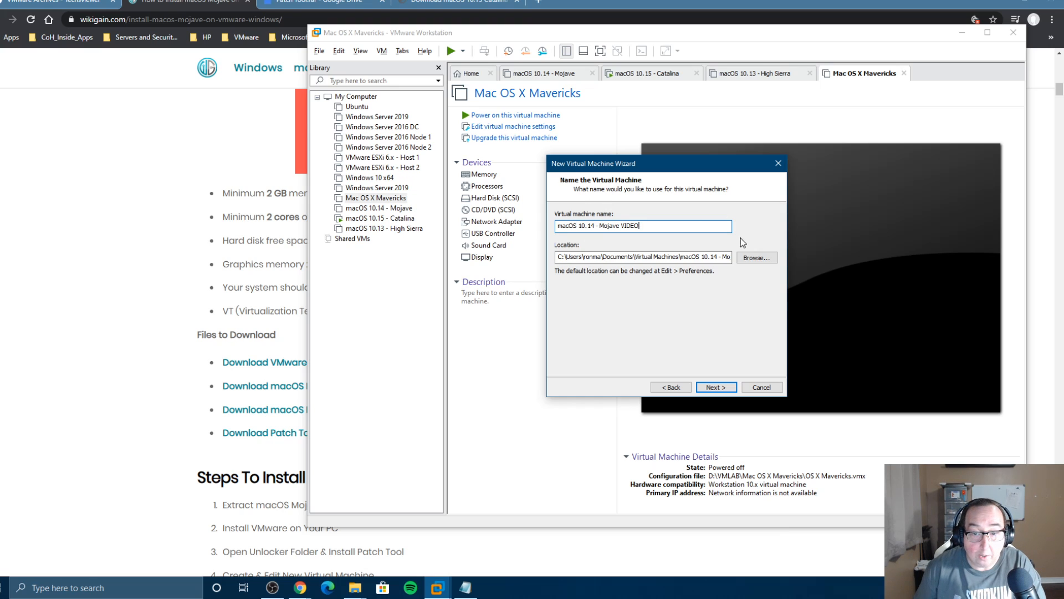
left_click(757, 257)
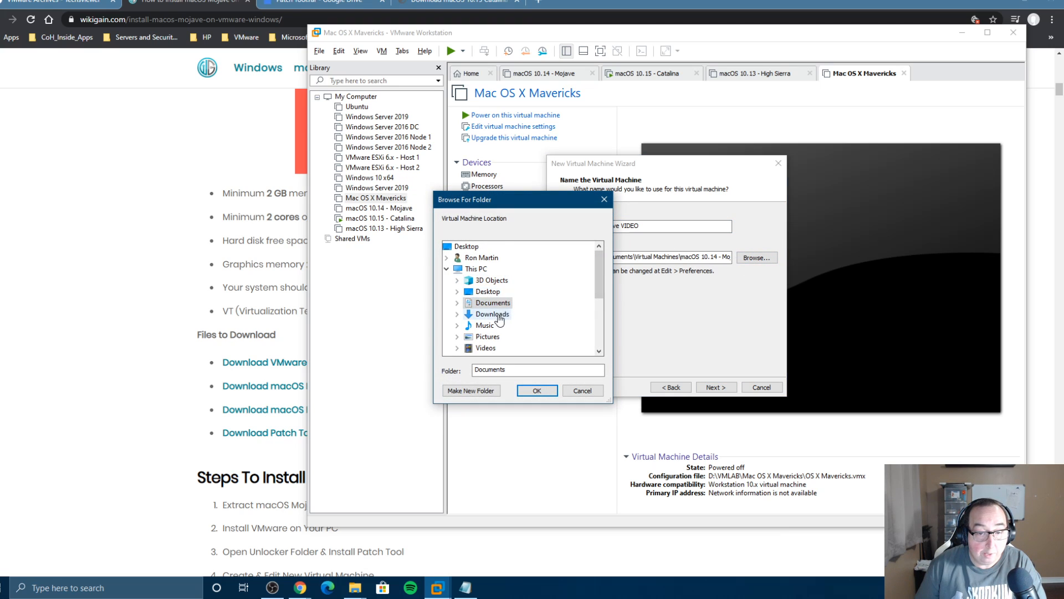
scroll(550, 309, "down", 3)
double_click(492, 268)
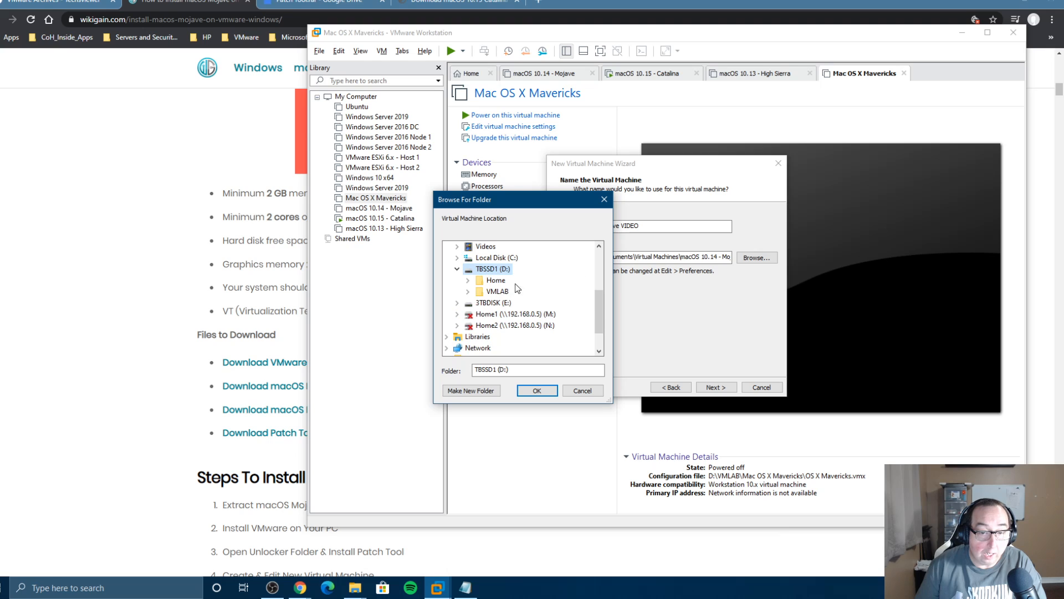
double_click(501, 293)
Step: Create a folder named VIDEO MOJAVE inside VMLAB and use it as the virtual machine's location
left_click(478, 394)
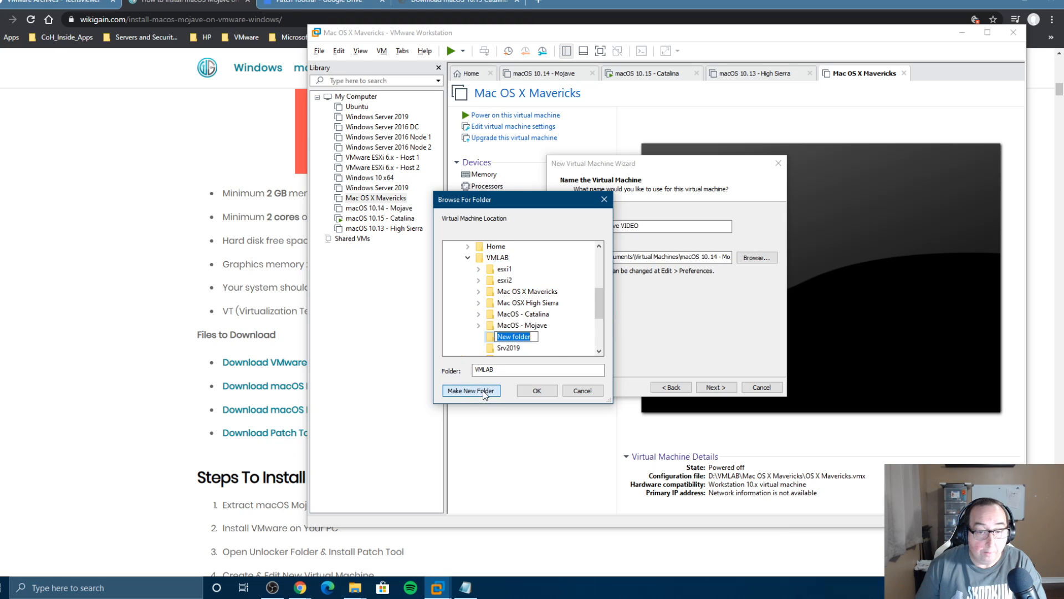
type("VIEO")
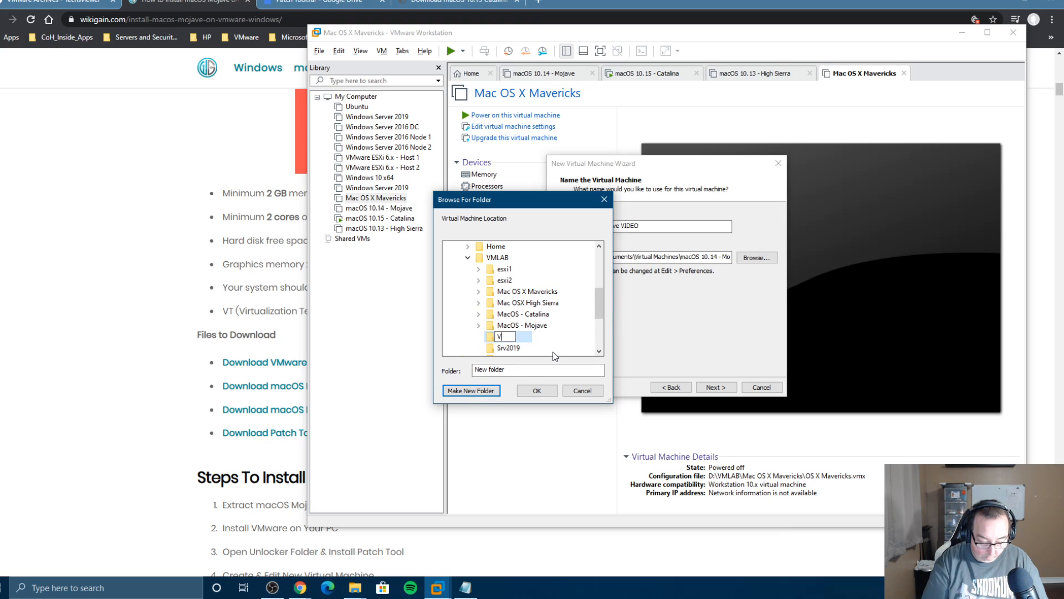
key("BackSpace")
key("BackSpace")
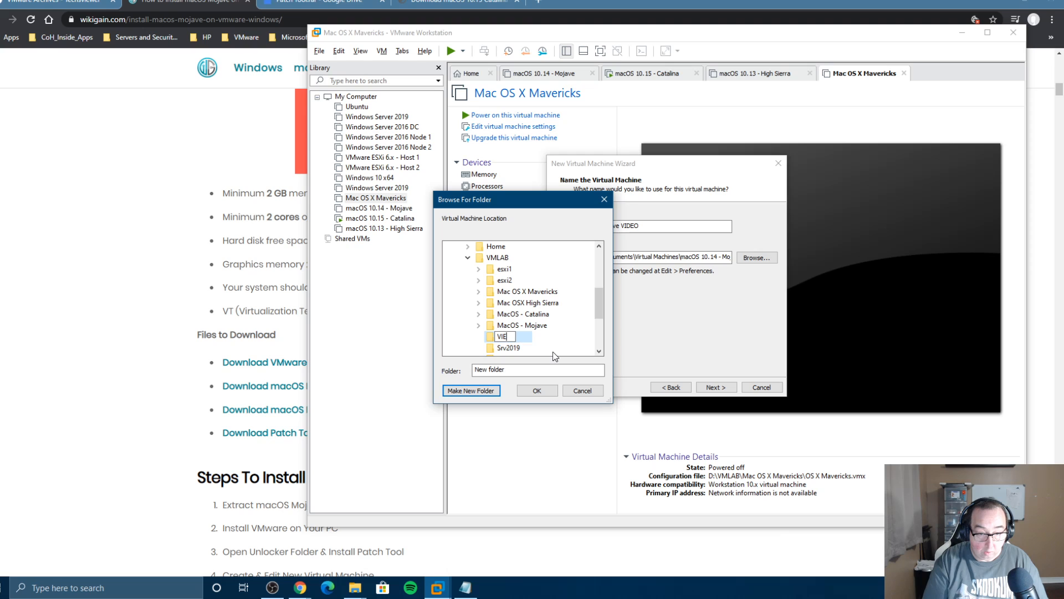
type("DEO")
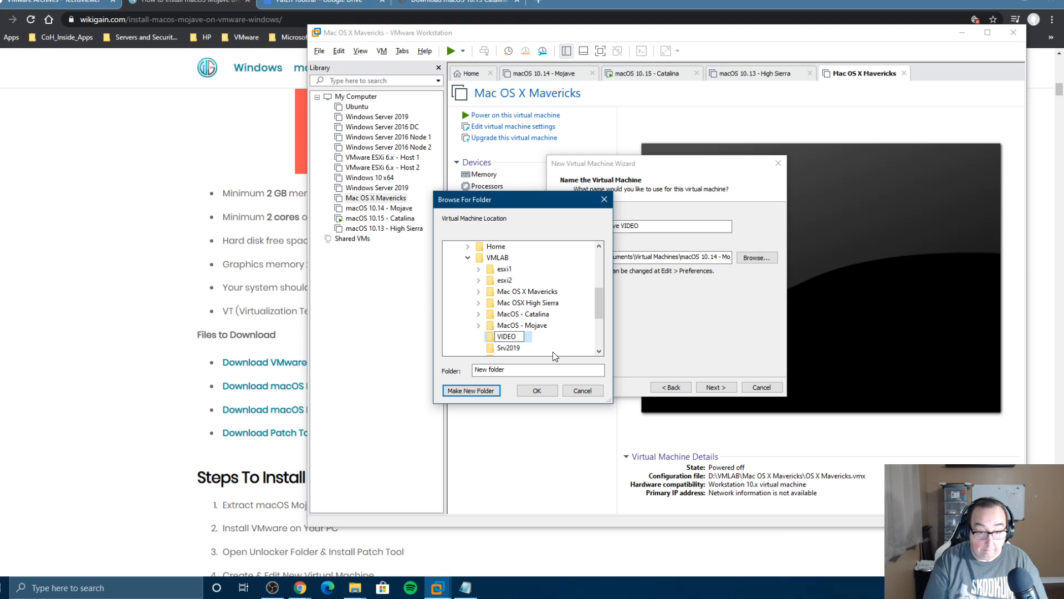
type(" MOJAVE")
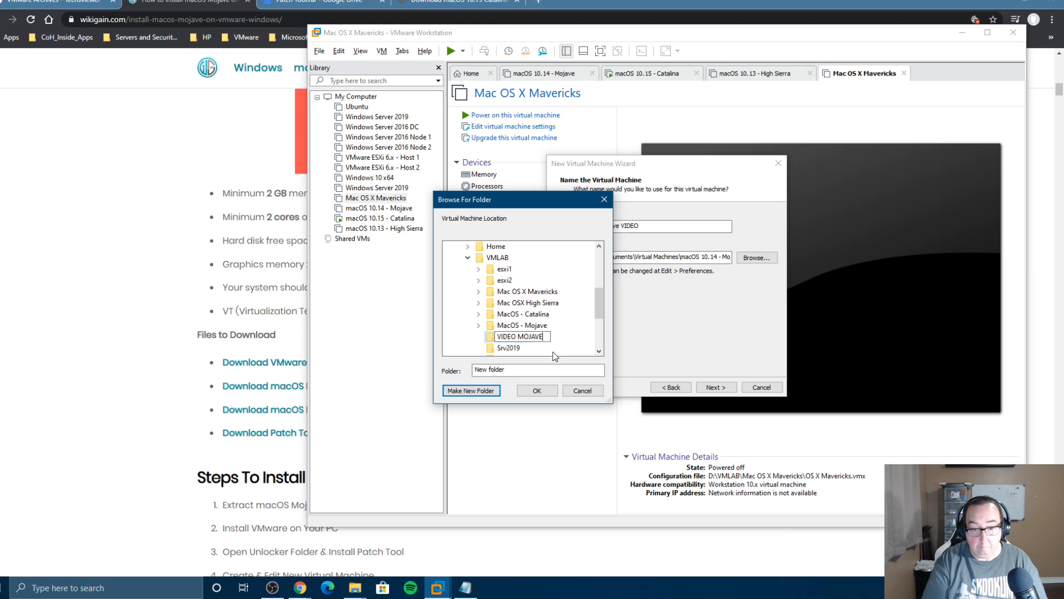
key("Return")
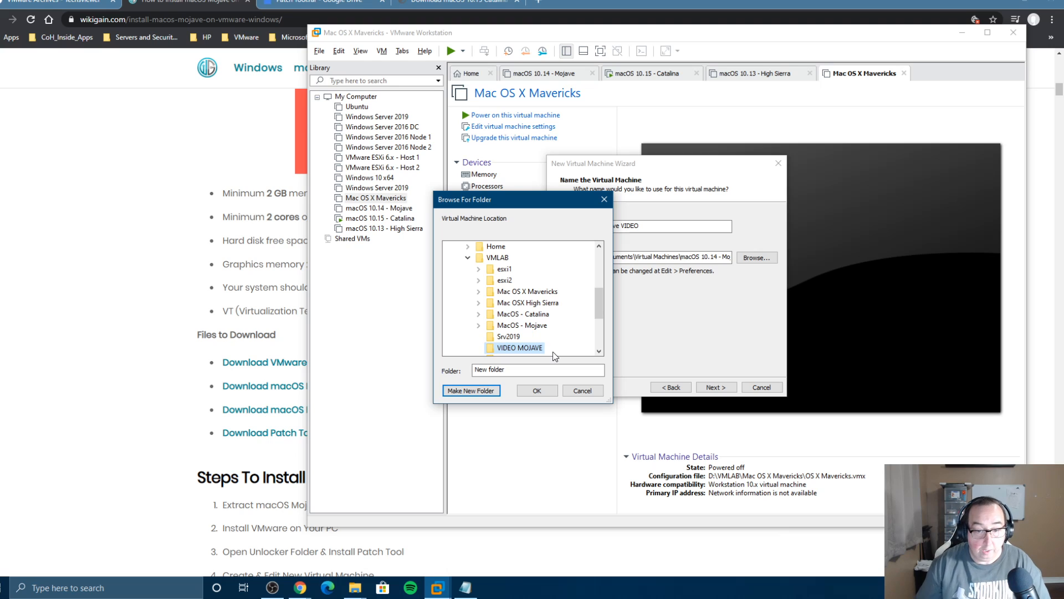
left_click(546, 390)
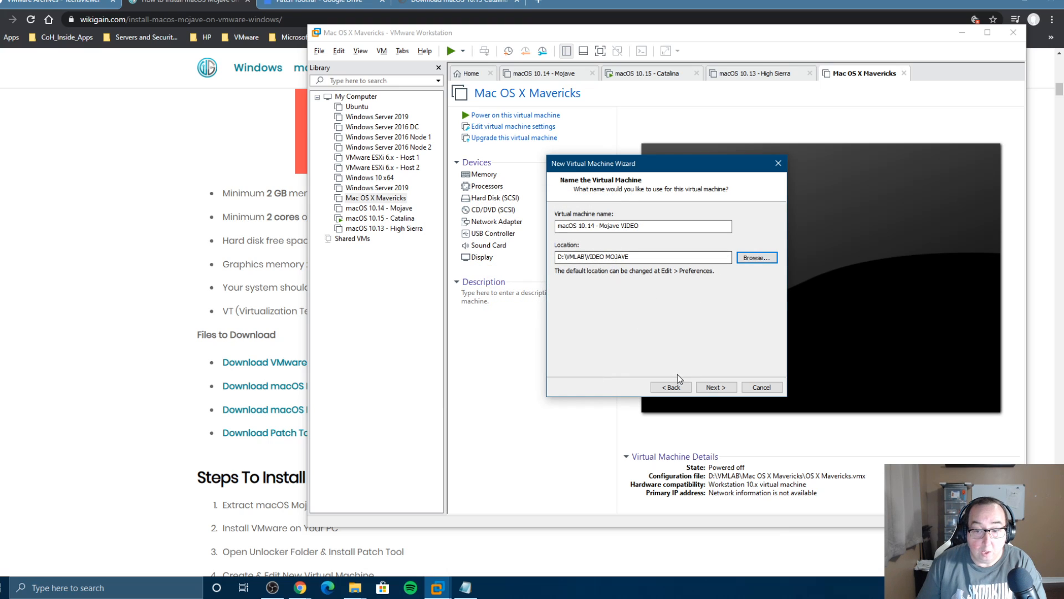
Step: Set 2 cores per processor for the two processors and raise the memory allocation above the recommended 2 GB
left_click(709, 388)
left_click(694, 235)
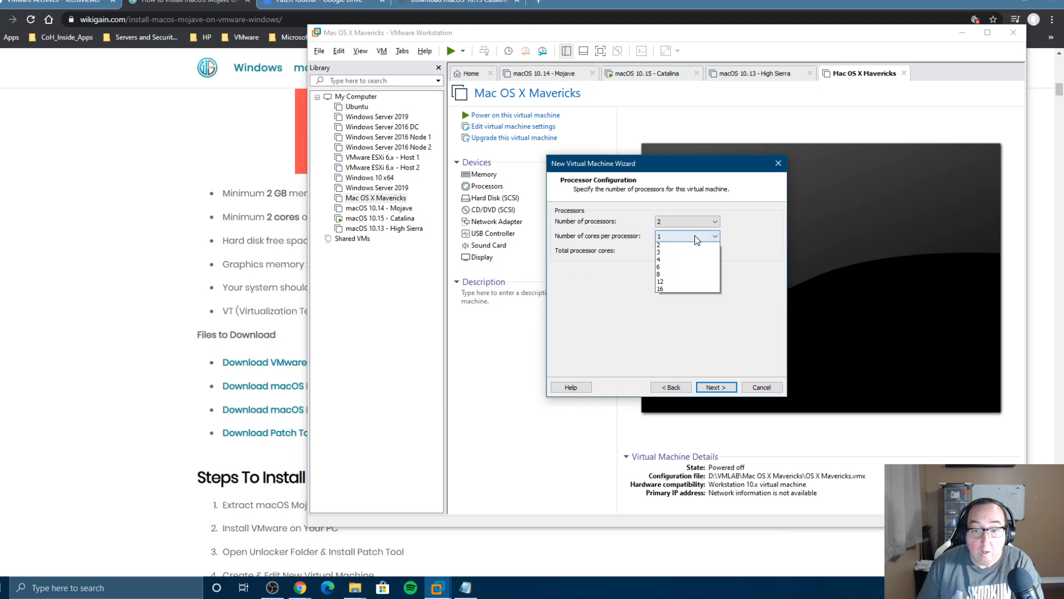
left_click(679, 254)
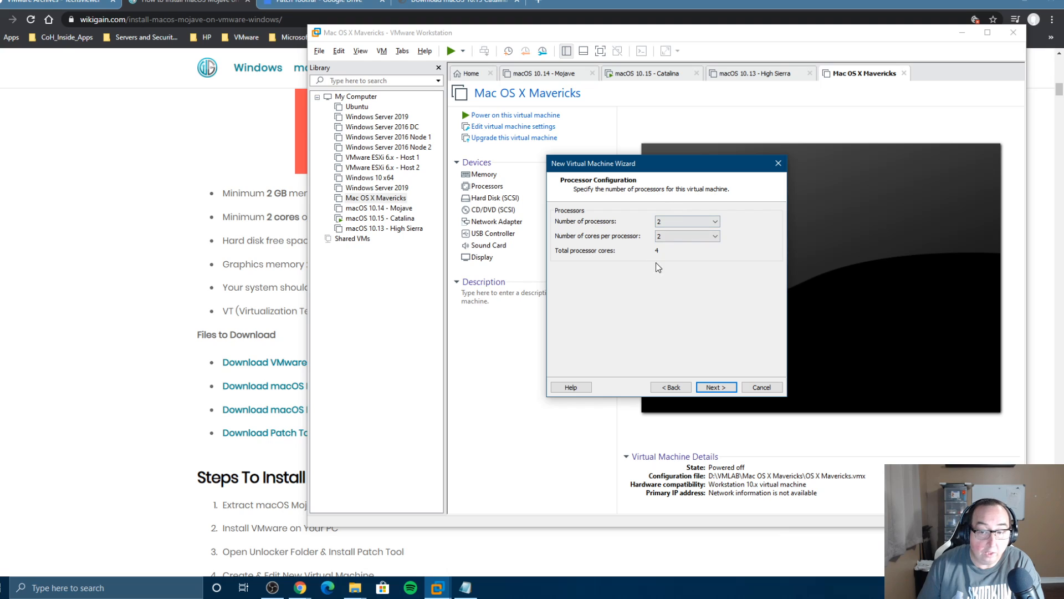
left_click(706, 388)
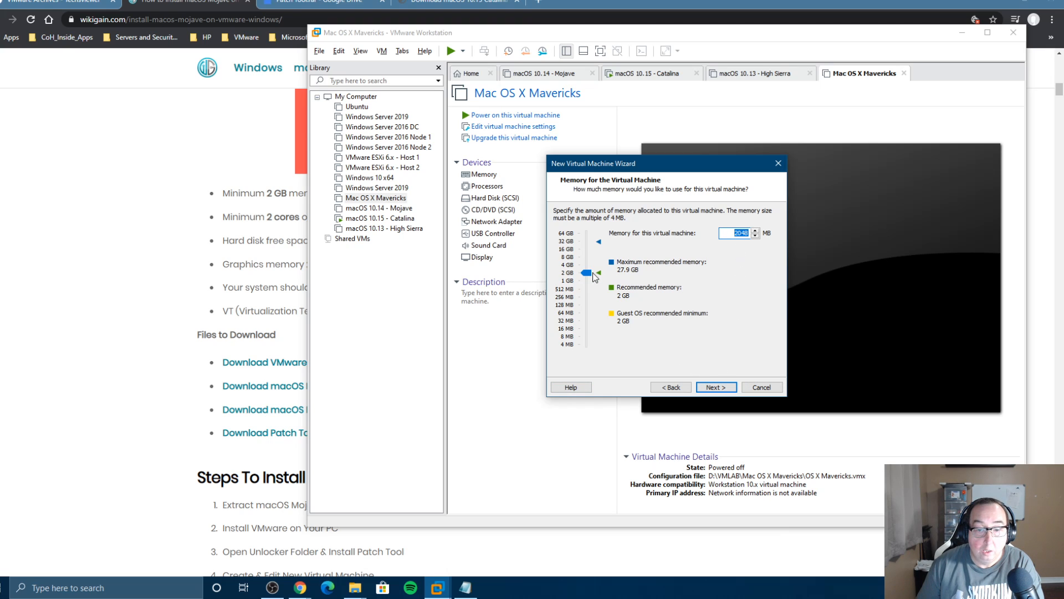
left_click_drag(587, 273, 588, 269)
left_click(711, 388)
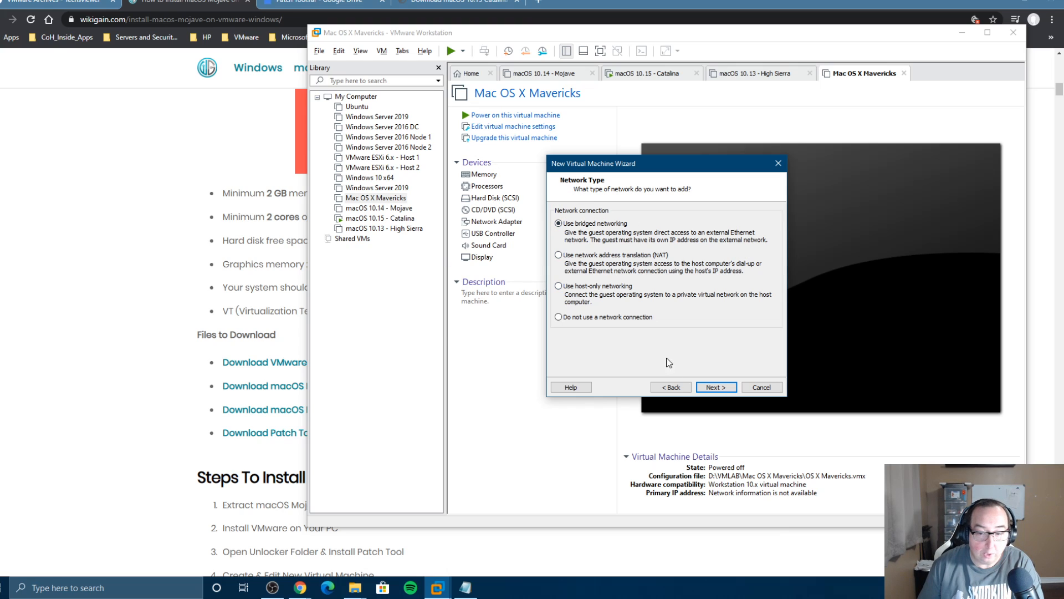
Step: Accept bridged networking, the LSI Logic SCSI controller and the SATA virtual disk type for the new machine
left_click(719, 387)
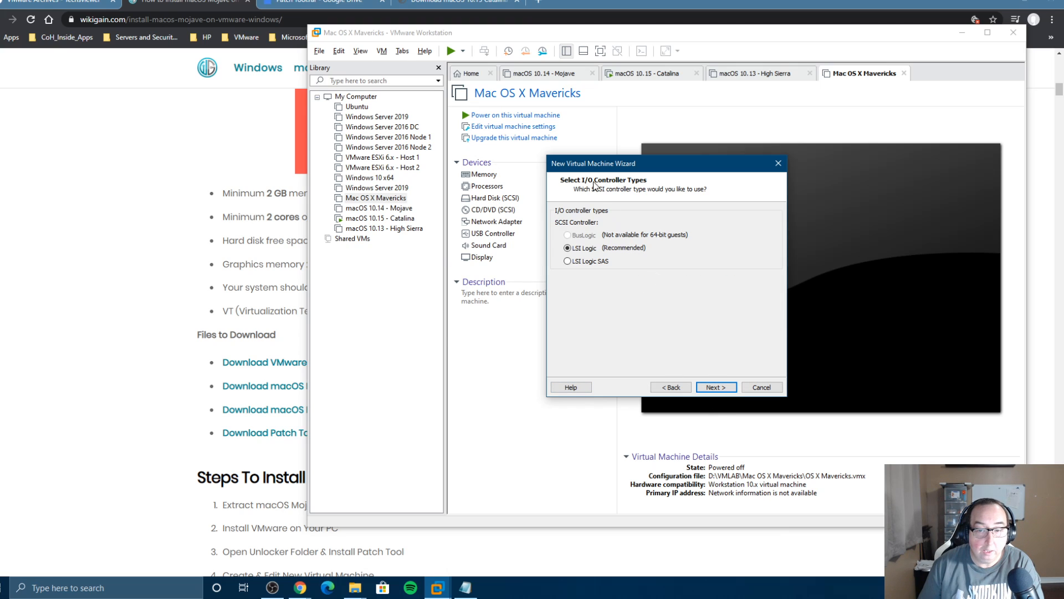
left_click(706, 387)
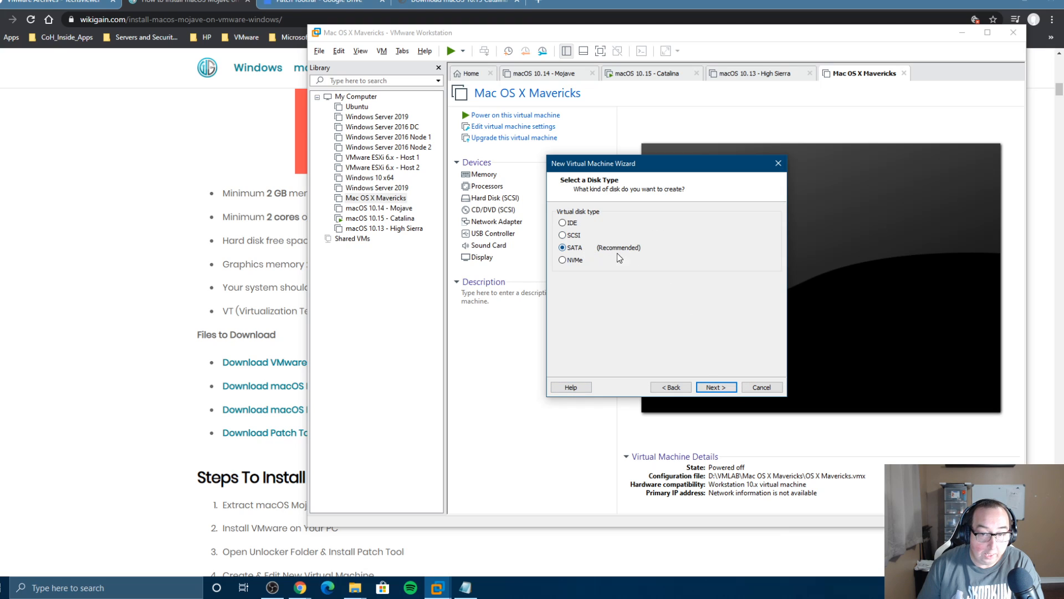
left_click(709, 389)
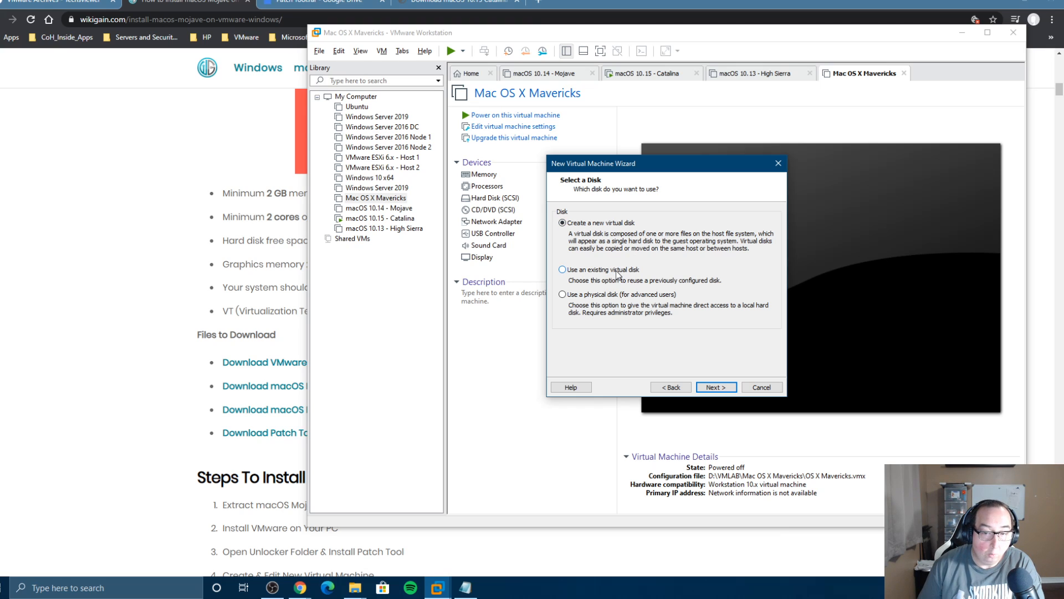
Step: Switch to File Explorer and open the macOS Mojave 10.14 by wikigain folder in E:\MAC VM SOURCE
mouse_move(355, 587)
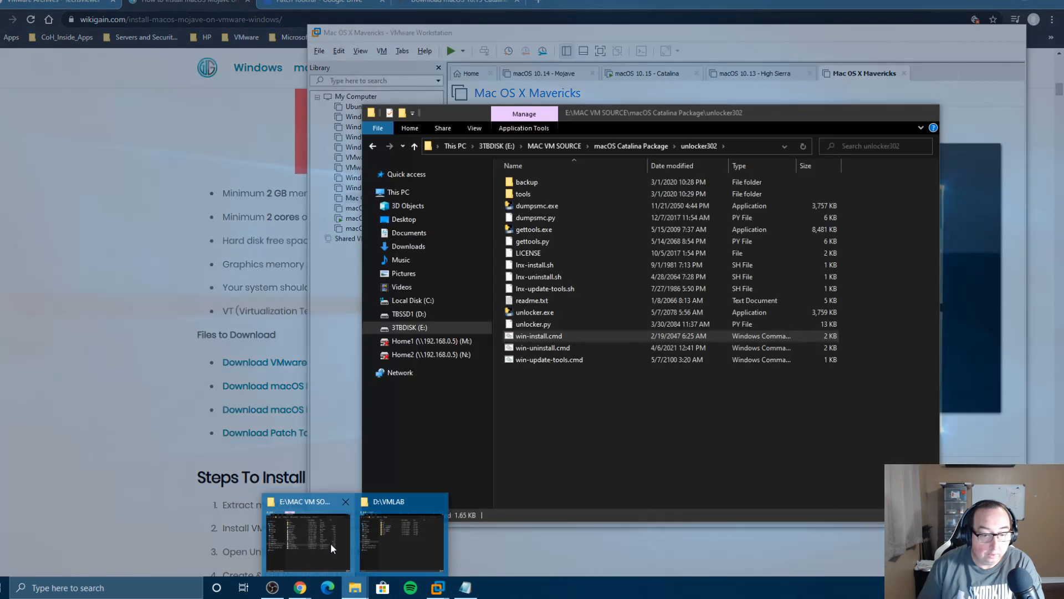
left_click(331, 543)
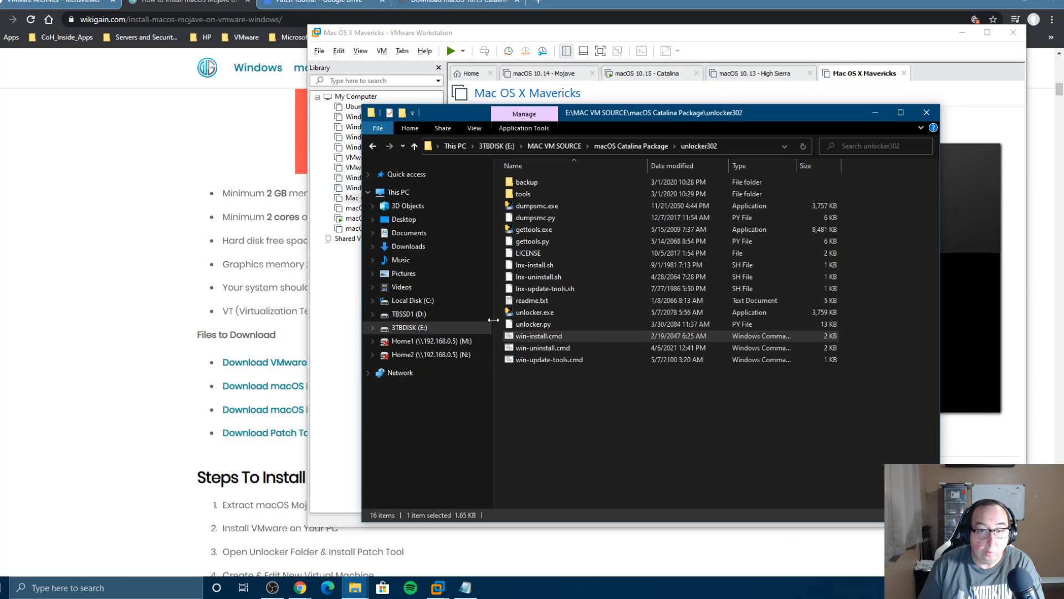
left_click(497, 145)
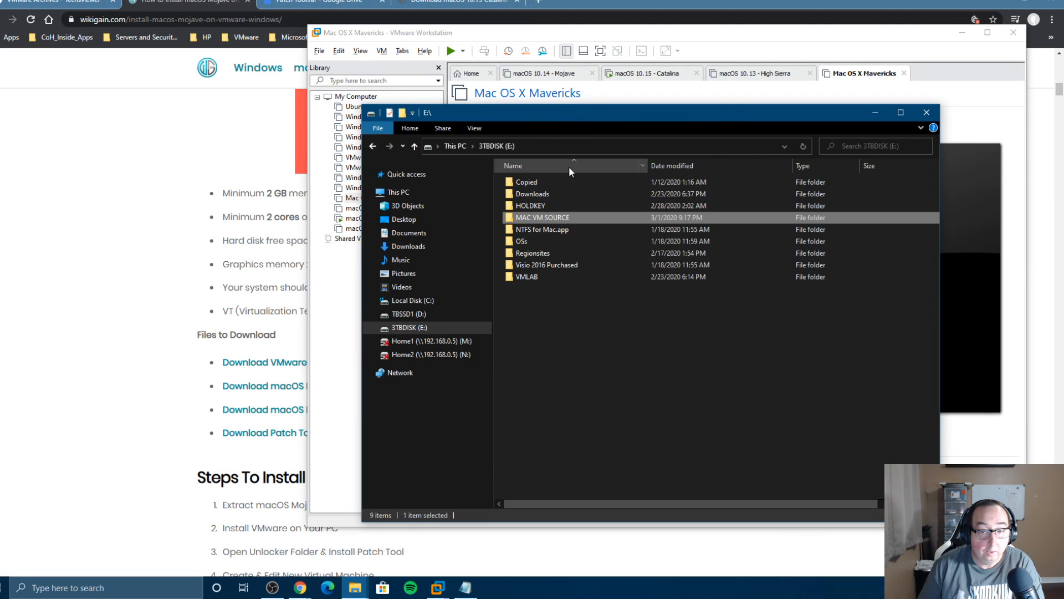
double_click(545, 219)
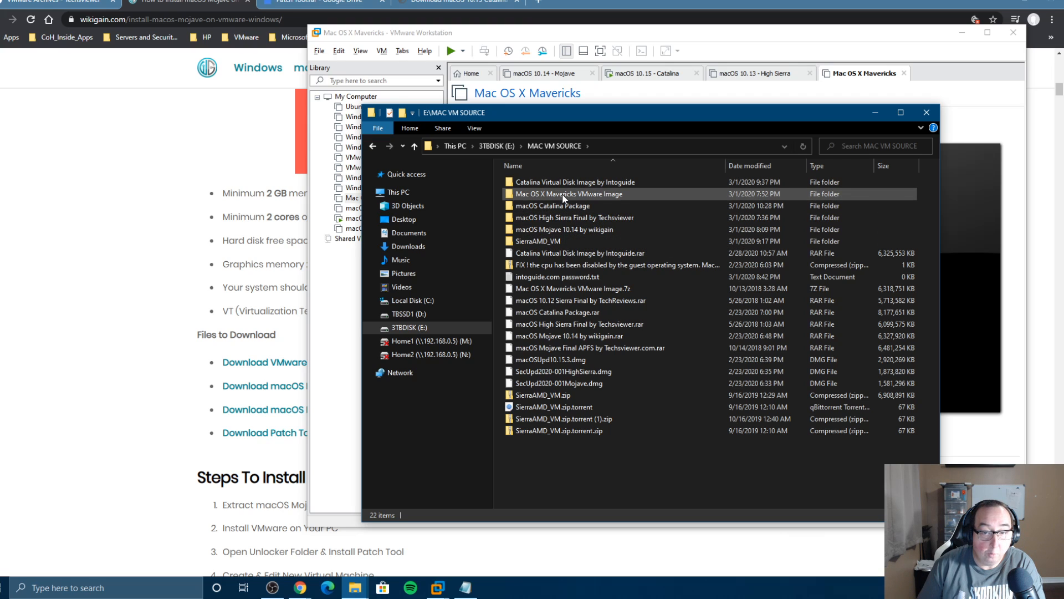
double_click(553, 229)
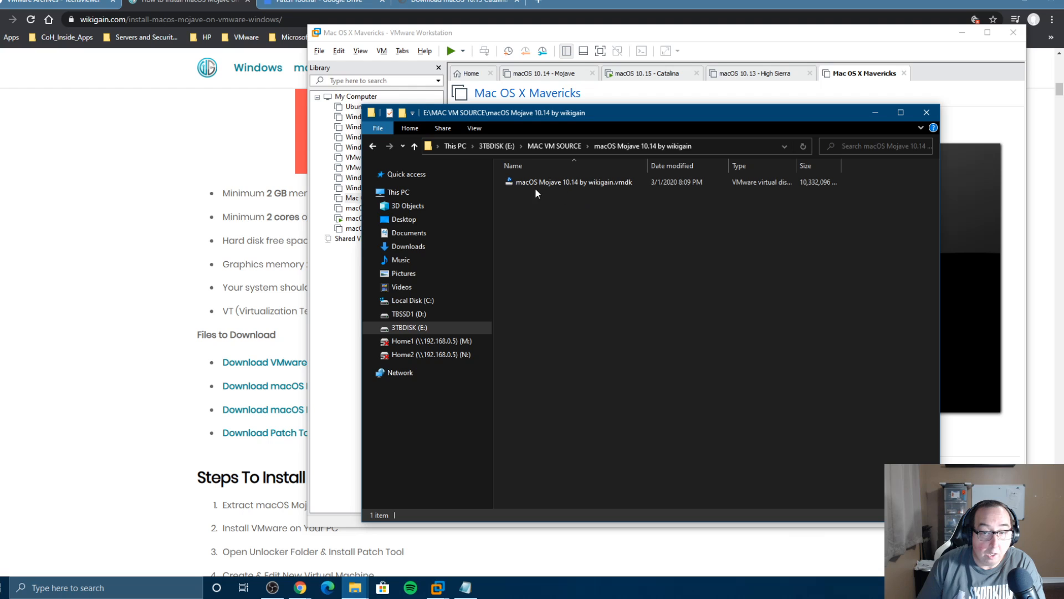
Step: Return to the wikigain Mojave article in Chrome and review its related links, requirements and VMDK extraction instructions
left_click(435, 3)
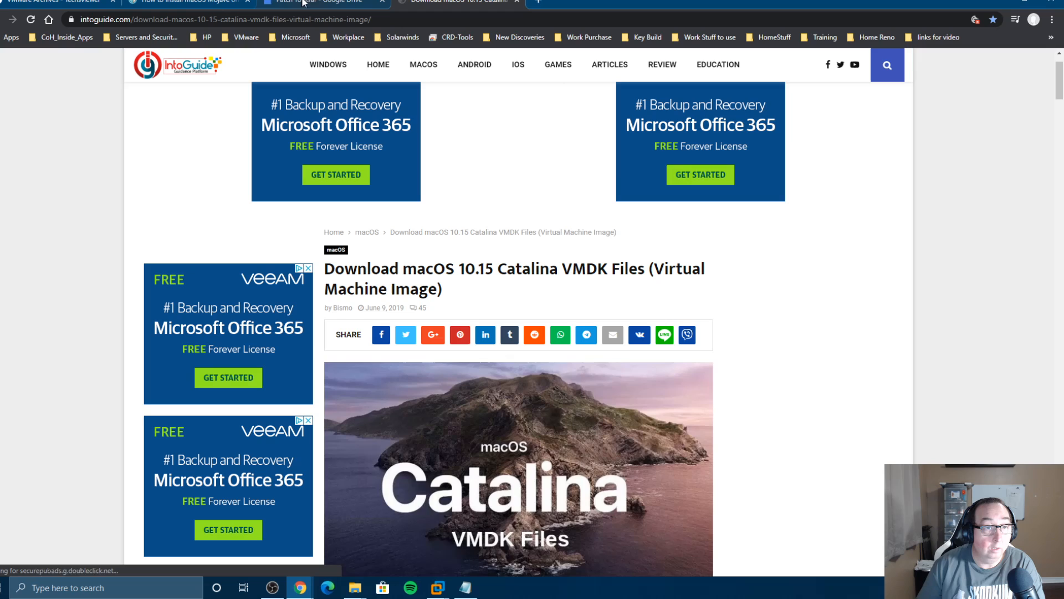
left_click(201, 3)
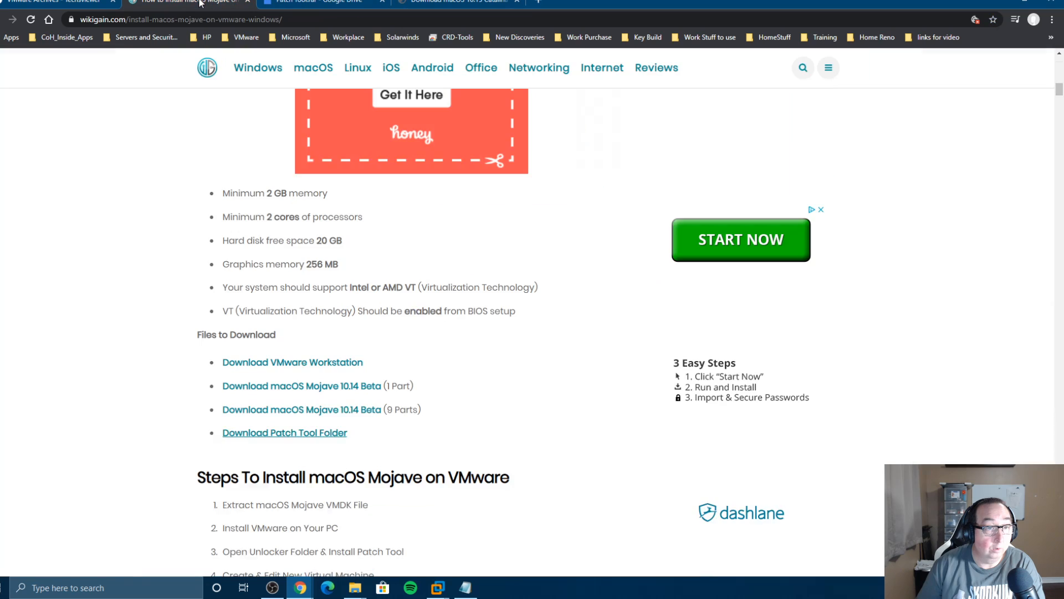
scroll(233, 261, "up", 15)
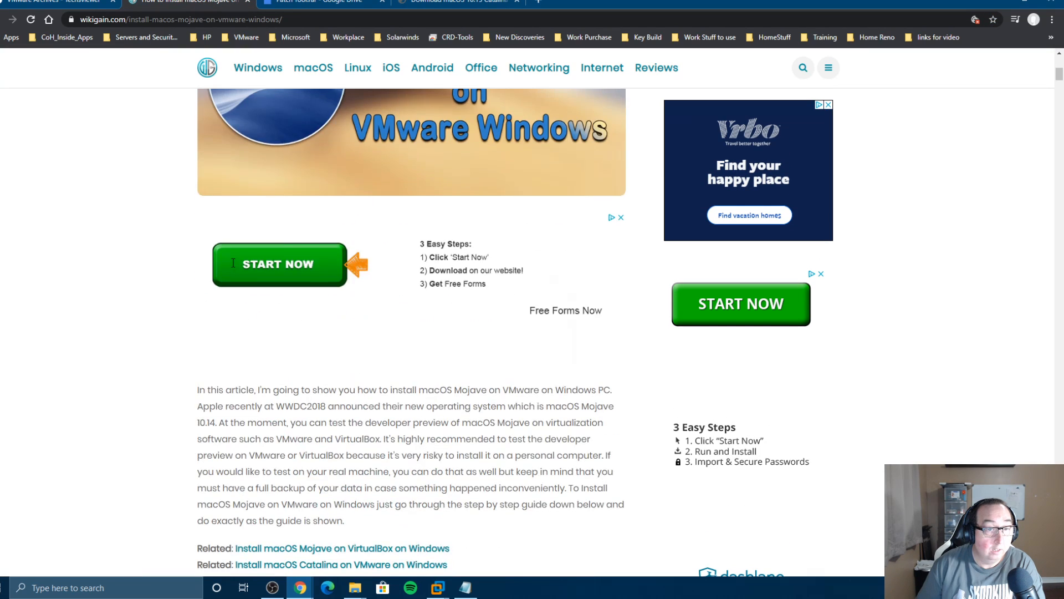
scroll(388, 297, "down", 15)
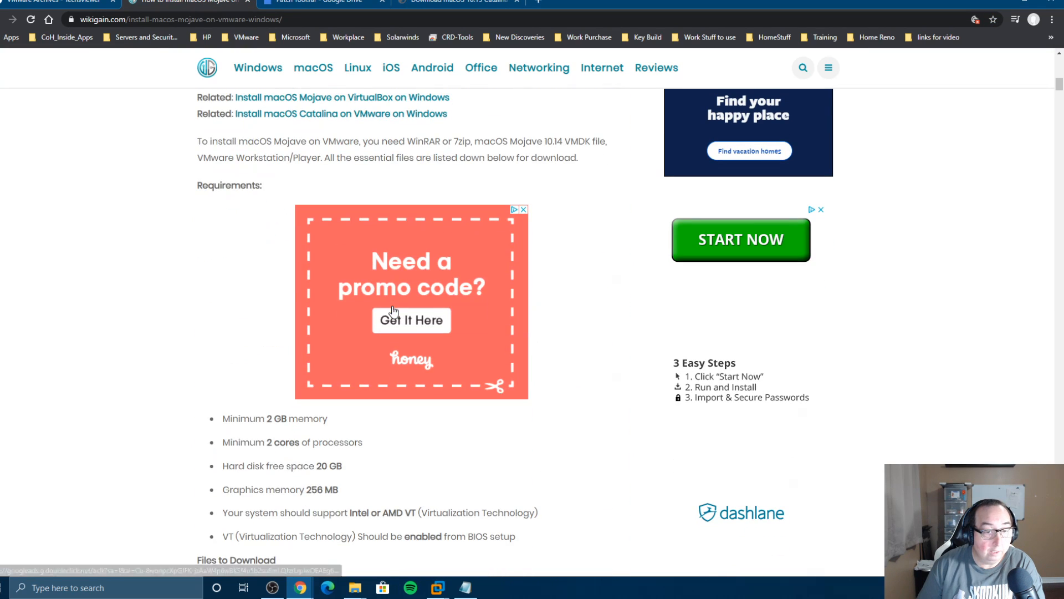
scroll(409, 299, "up", 4)
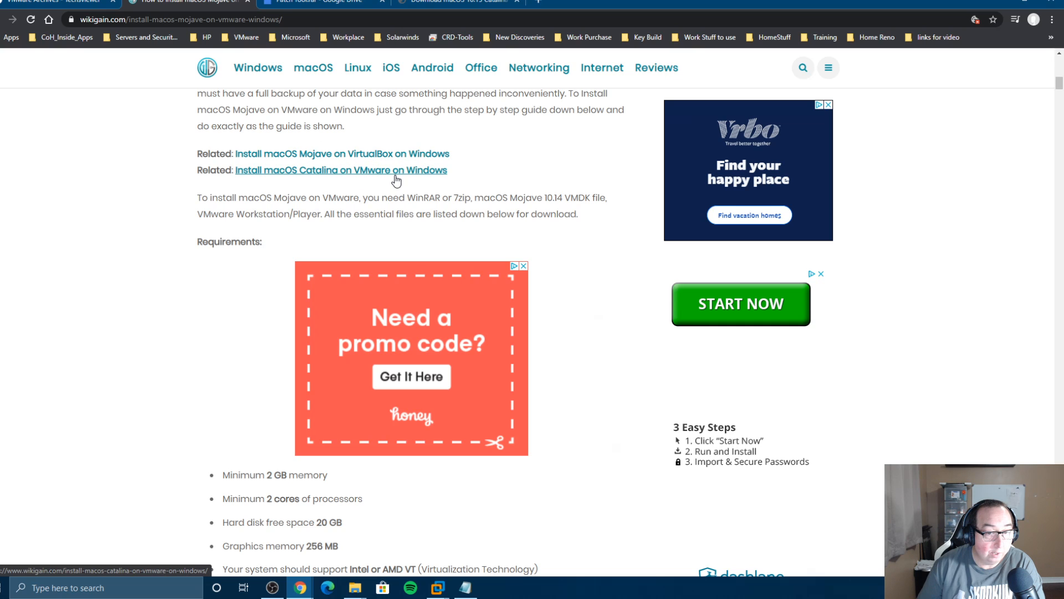
scroll(396, 180, "down", 10)
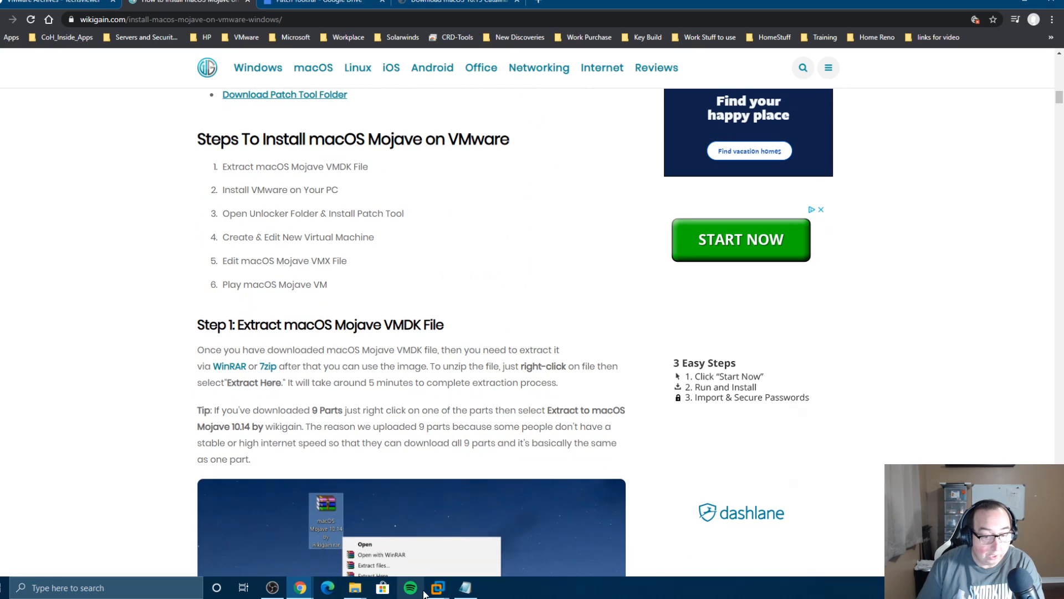
Step: Go back to the MAC VM SOURCE folder and view the 7-Zip extraction options for macOS Mojave 10.14 by wikigain.rar
mouse_move(376, 587)
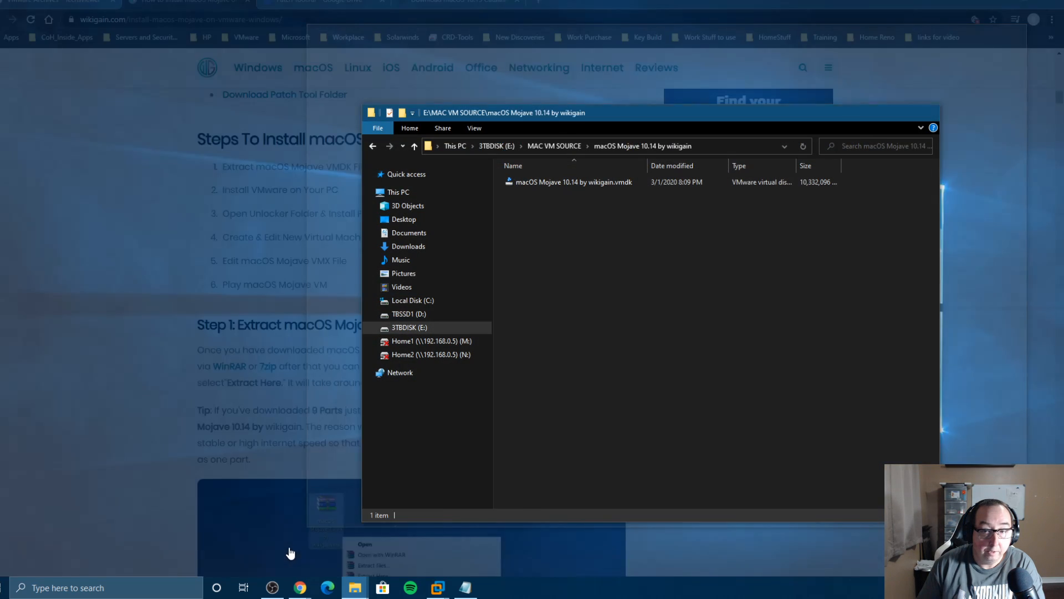
left_click(299, 546)
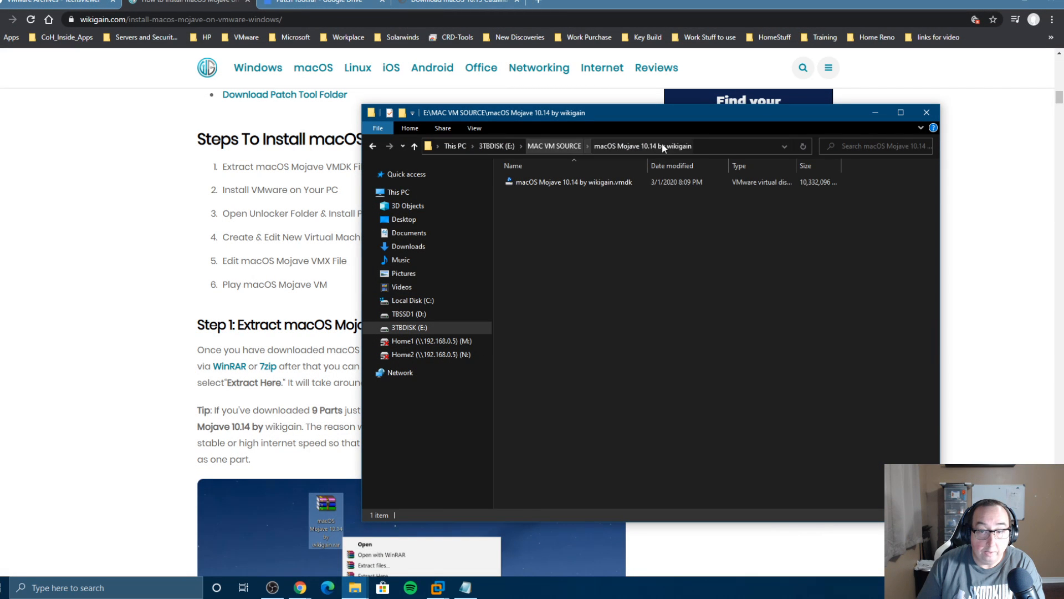
left_click(544, 147)
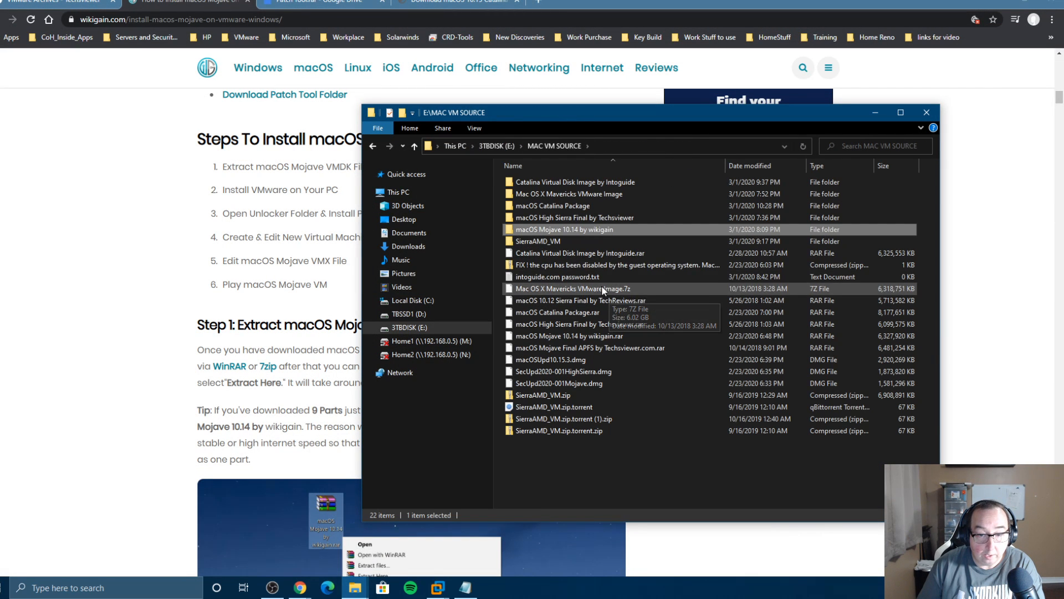
right_click(567, 332)
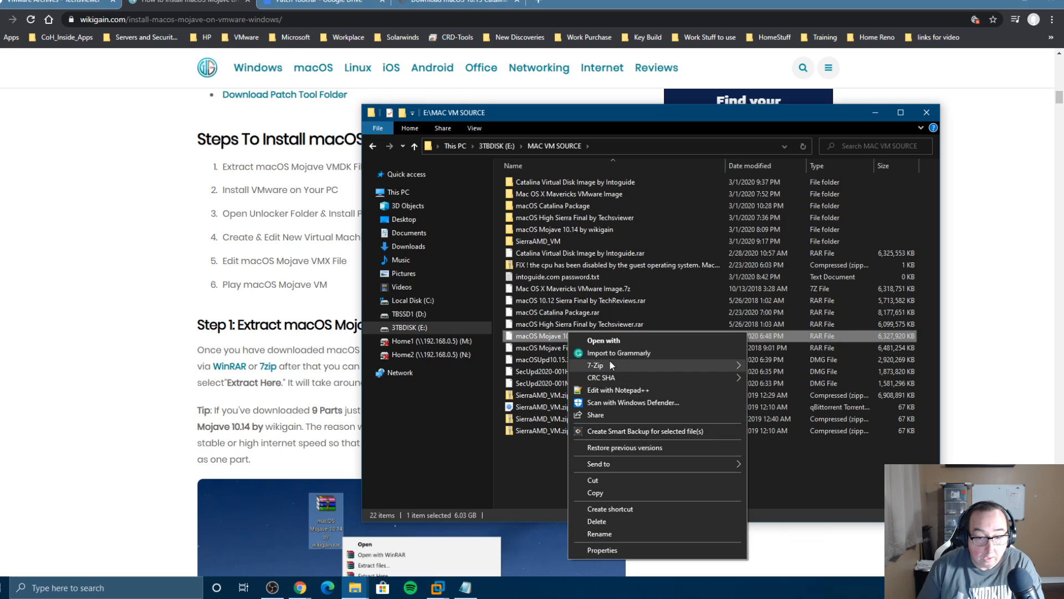
mouse_move(614, 364)
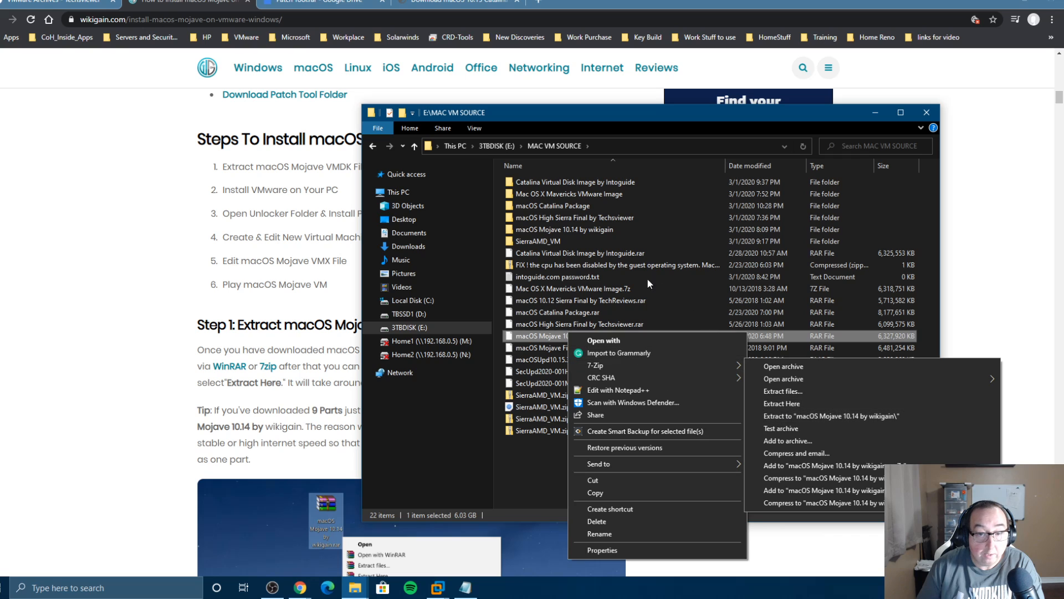
Step: Dismiss the extraction options, reopen the macOS Mojave 10.14 by wikigain folder and select its VMDK file
left_click(584, 231)
double_click(583, 230)
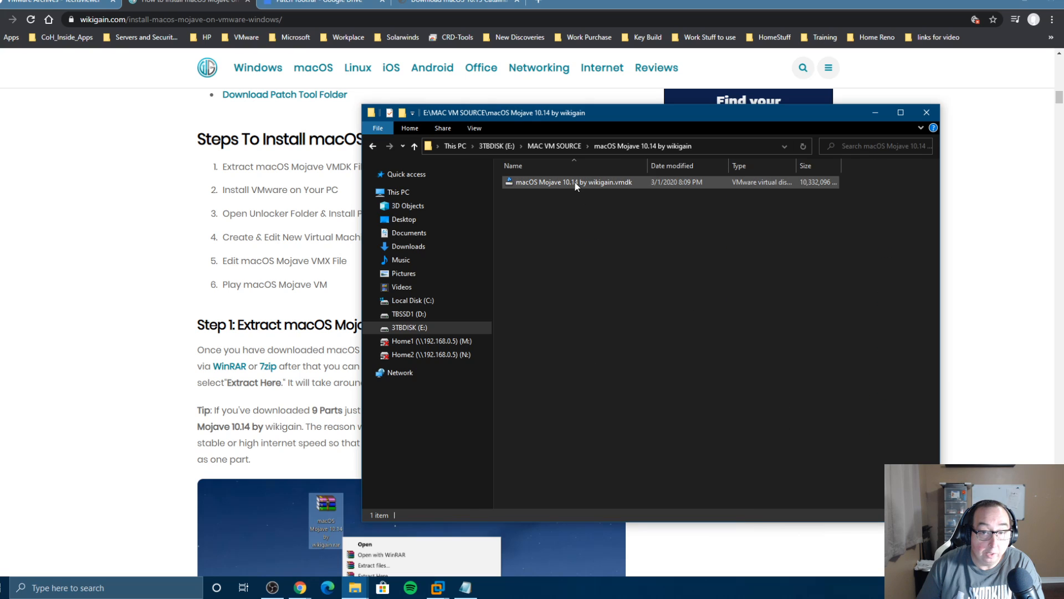
left_click(577, 183)
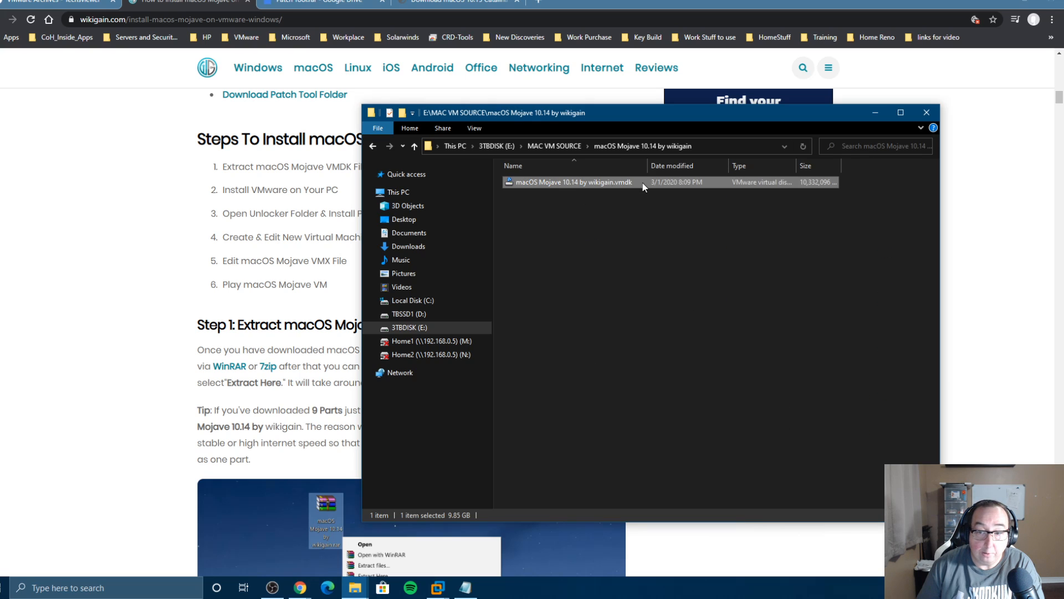
Step: Copy the macOS Mojave 10.14 by wikigain.vmdk file into D:\VMLAB\VIDEO MOJAVE and move the copy progress window over the folder
right_click(565, 186)
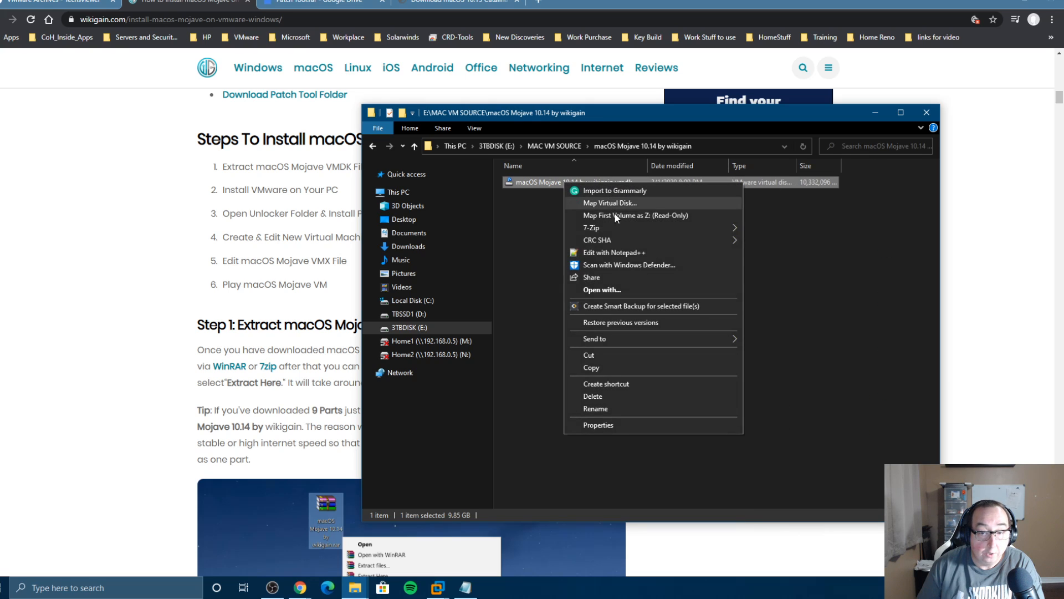
left_click(593, 368)
left_click(409, 314)
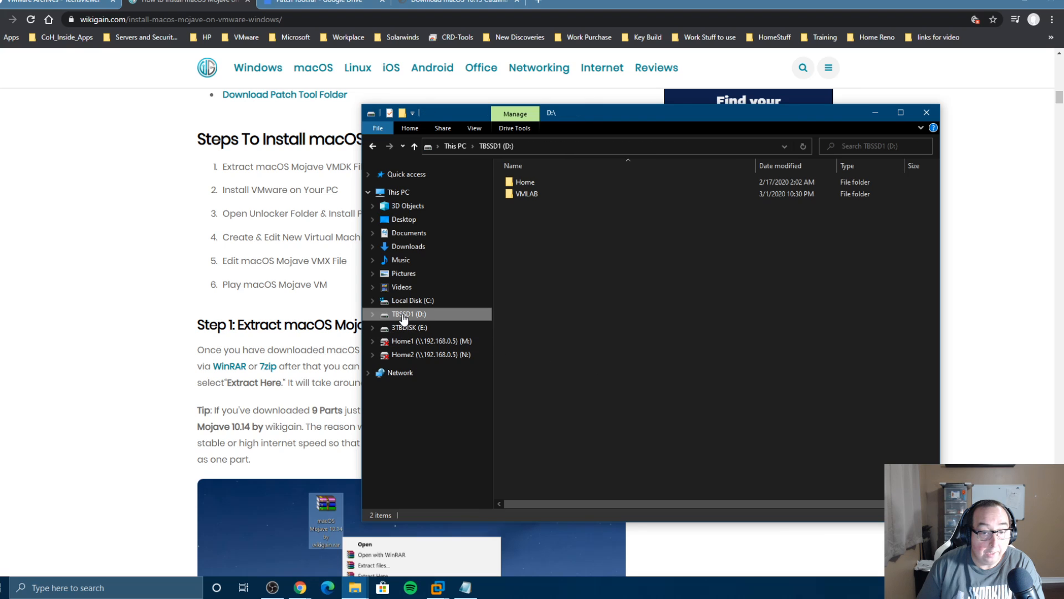
double_click(521, 194)
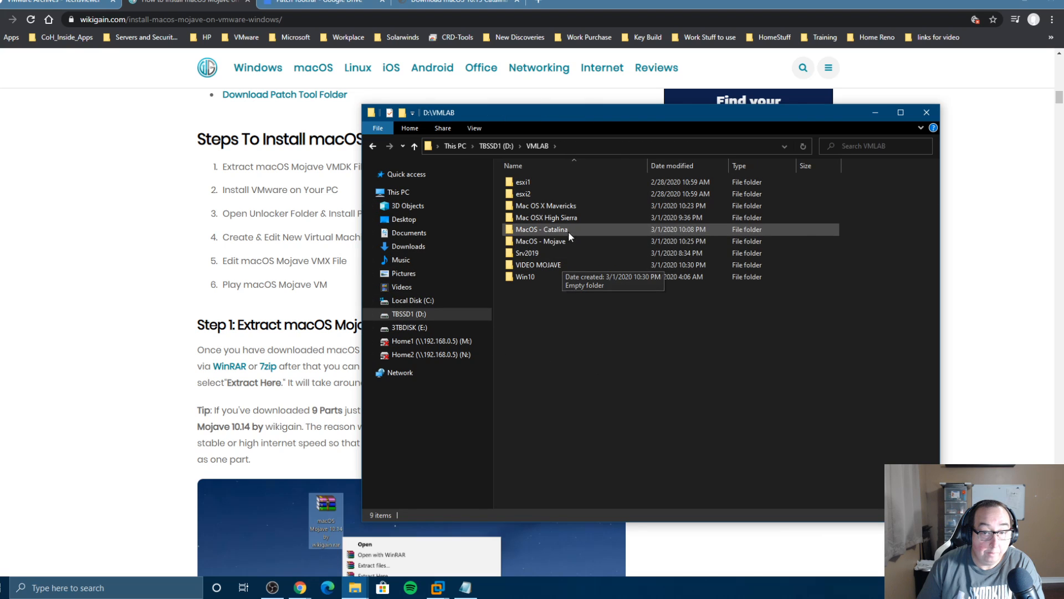
double_click(527, 265)
right_click(565, 270)
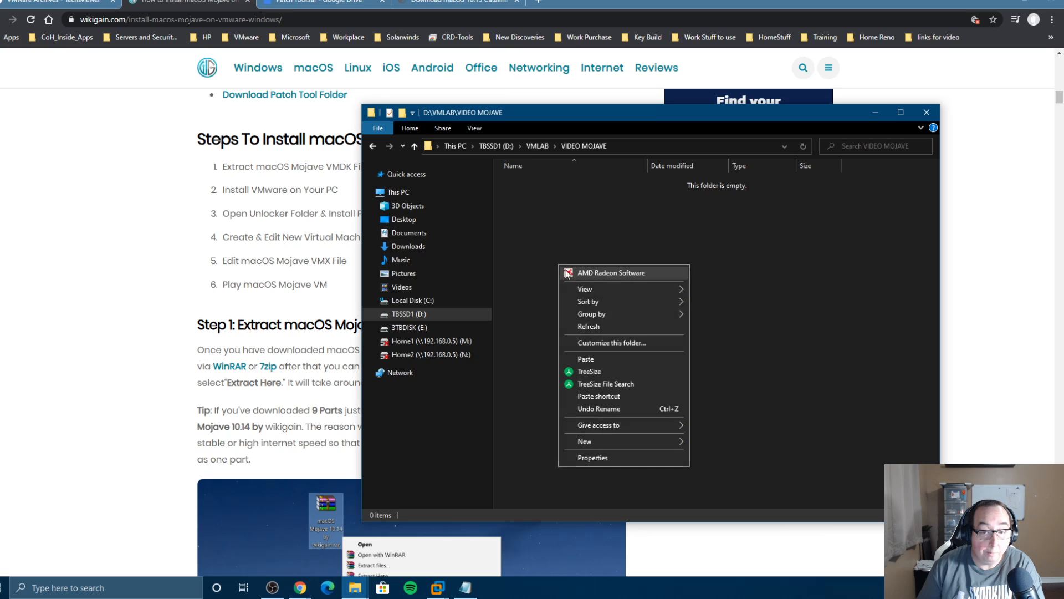
left_click(585, 359)
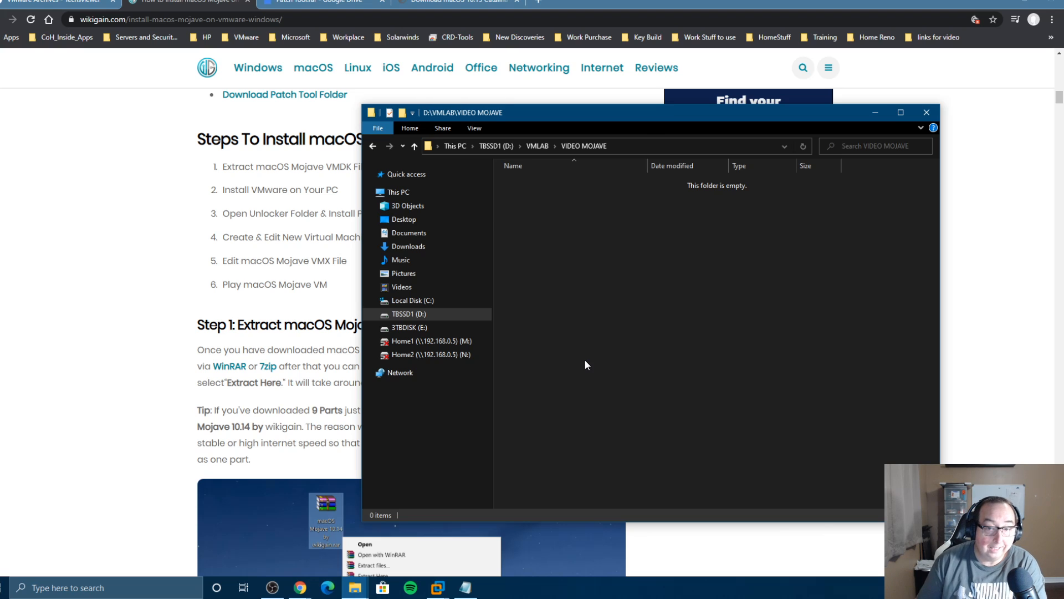
left_click_drag(518, 140, 741, 486)
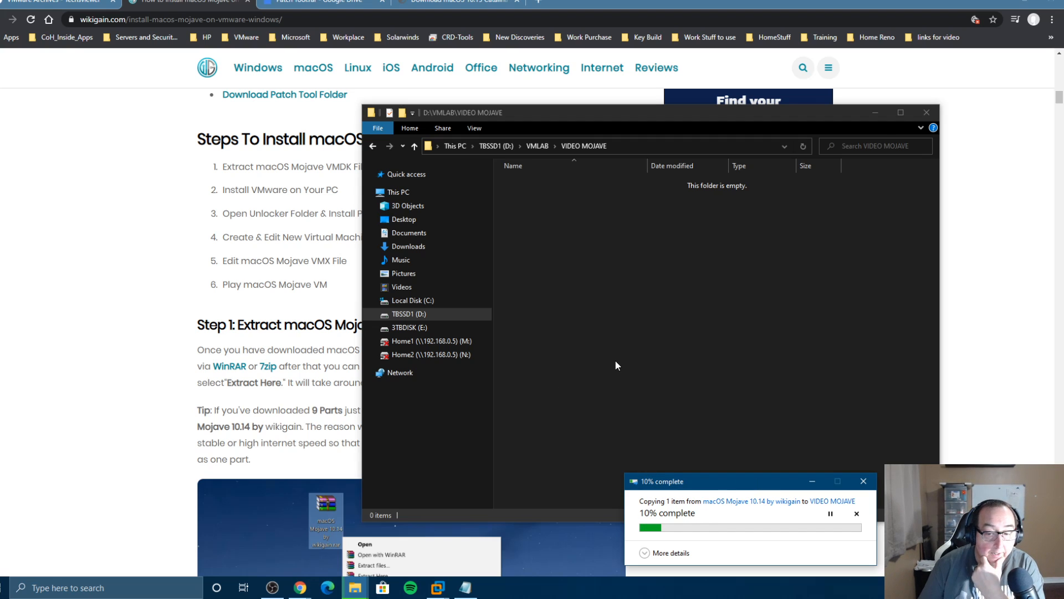
left_click_drag(691, 475, 661, 257)
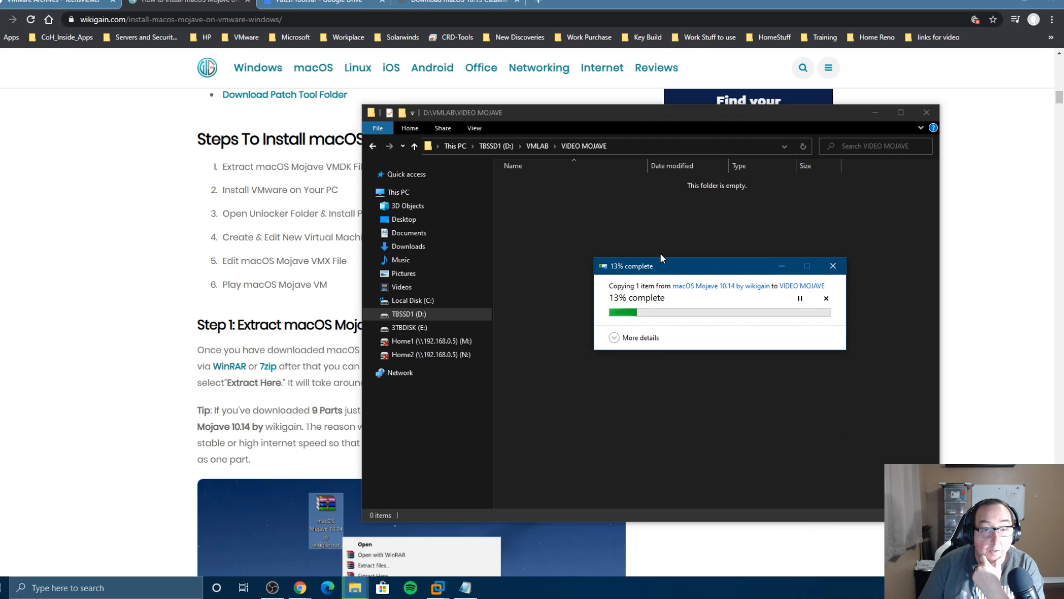
Step: Switch to VMware Workstation, choose an existing virtual disk for the new VM, and select macOS Mojave 10.14 by wikigain.vmdk in D:\VMLAB\VIDEO MOJAVE
left_click(438, 587)
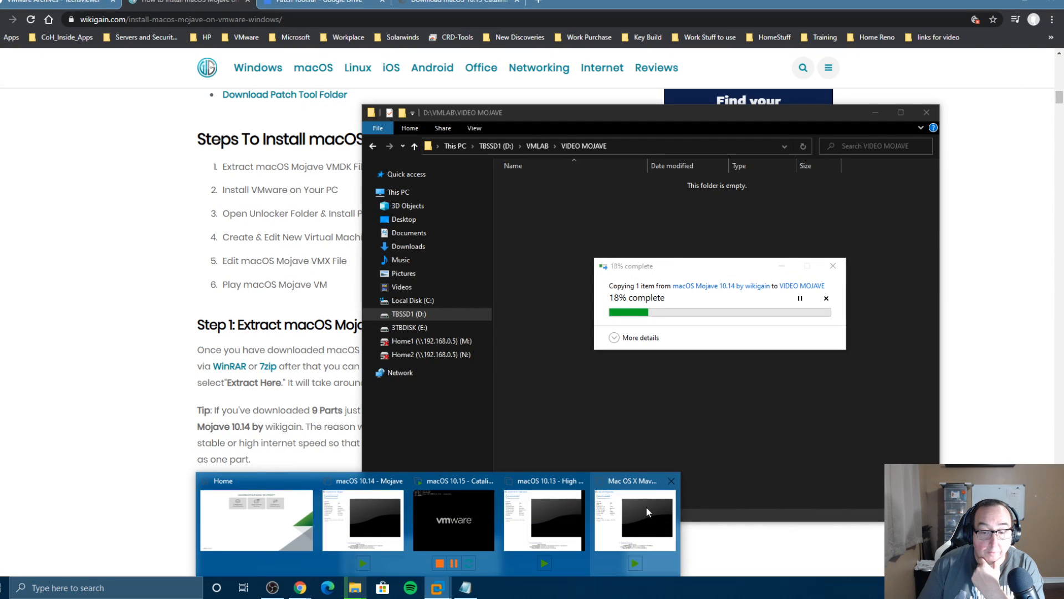
left_click(647, 507)
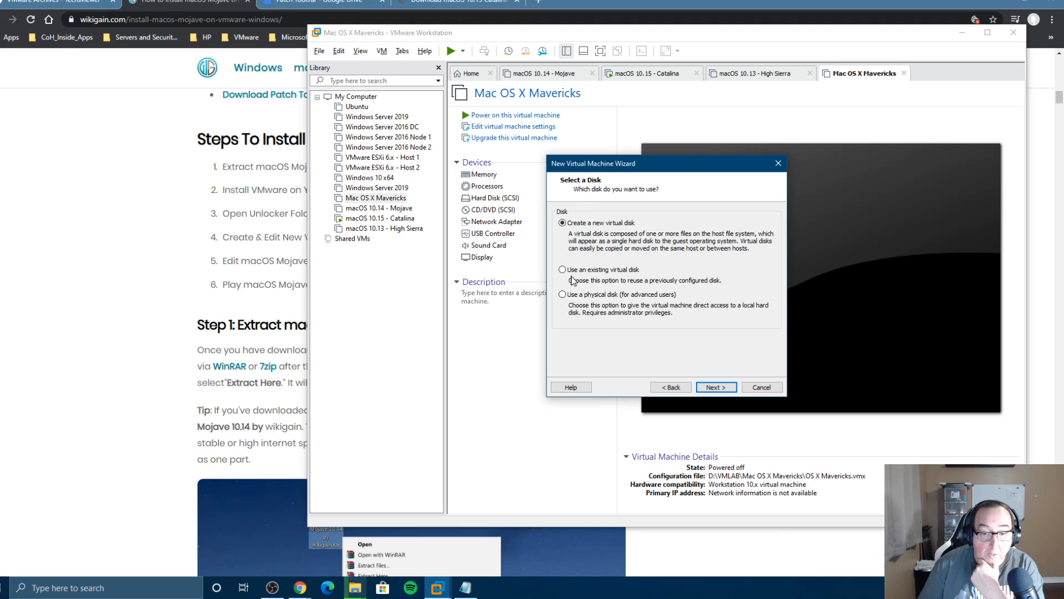
left_click(591, 271)
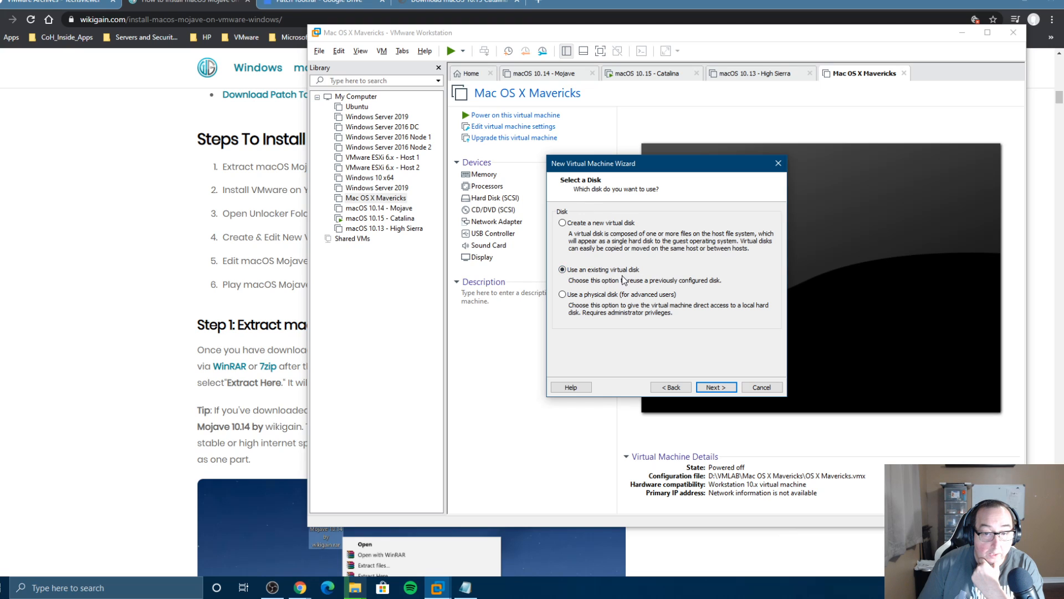
left_click(713, 385)
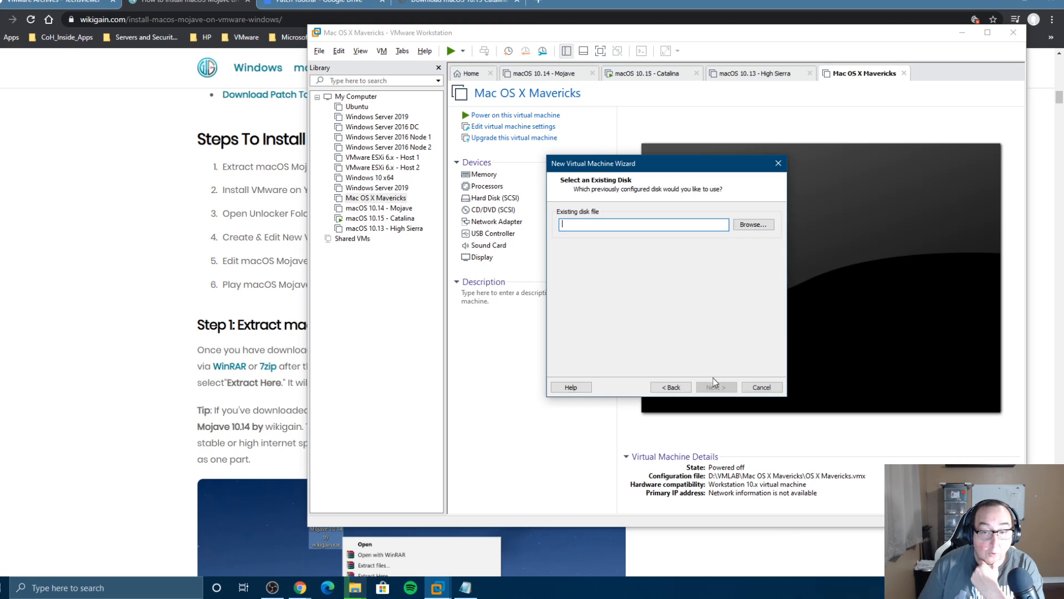
left_click(752, 228)
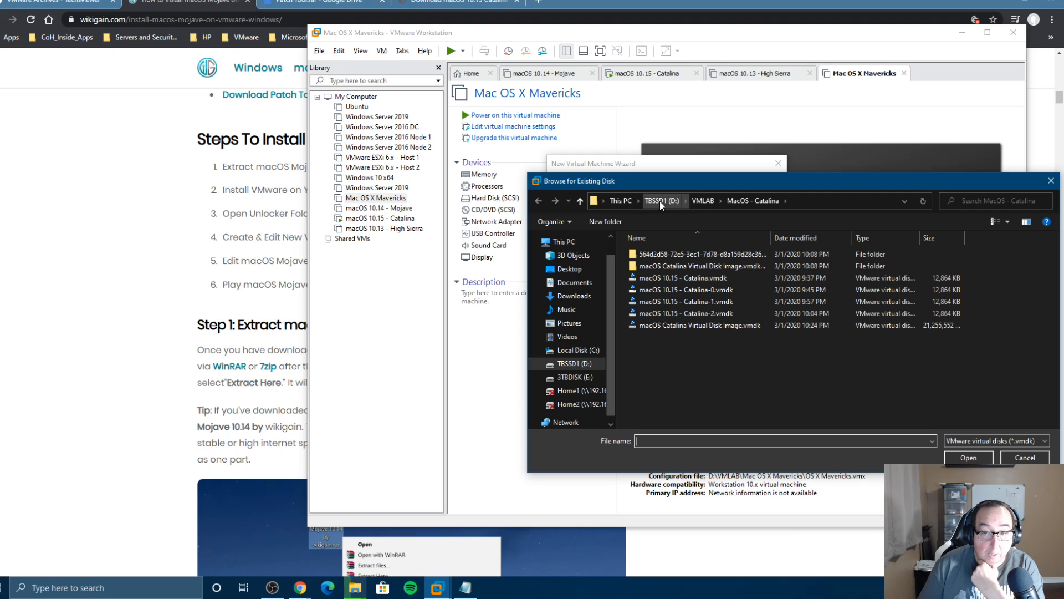
left_click(712, 200)
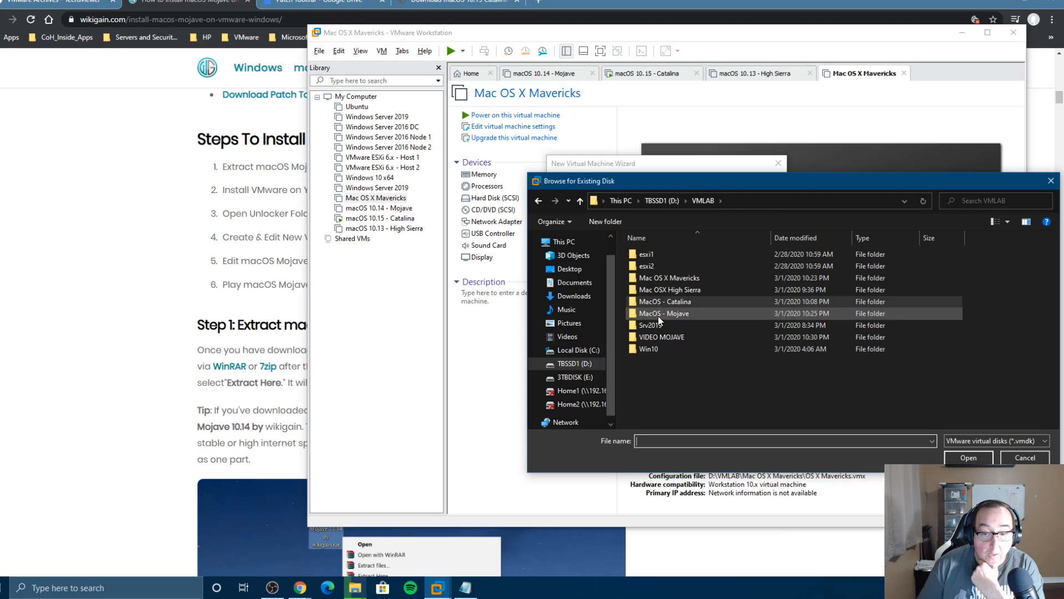
double_click(648, 338)
left_click(693, 255)
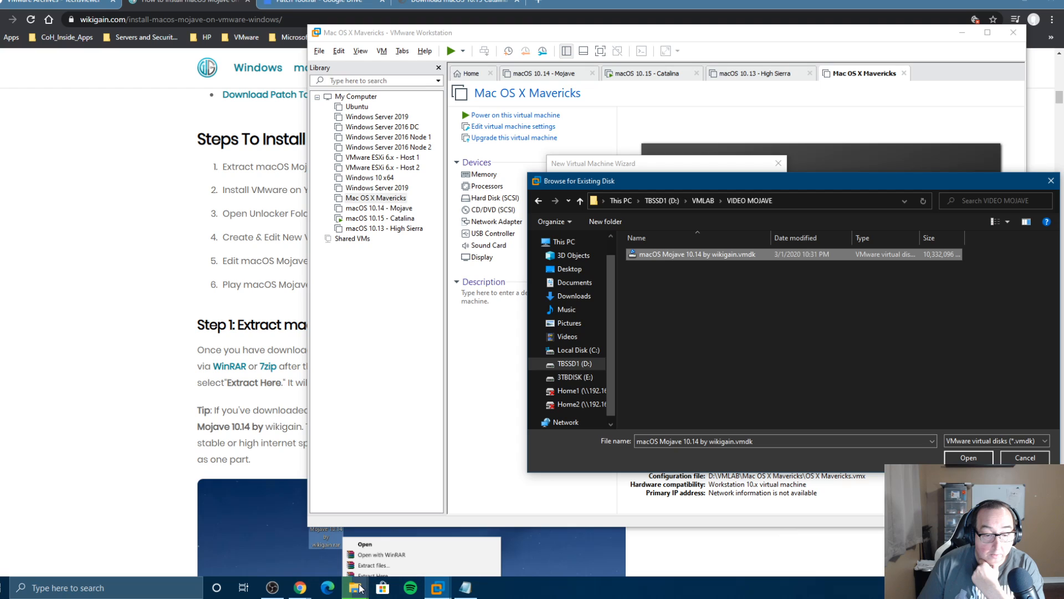
Step: Bring up the file copy progress window, move it clear of the disk browser, and return to the browser while the copy runs
mouse_move(356, 589)
left_click(410, 547)
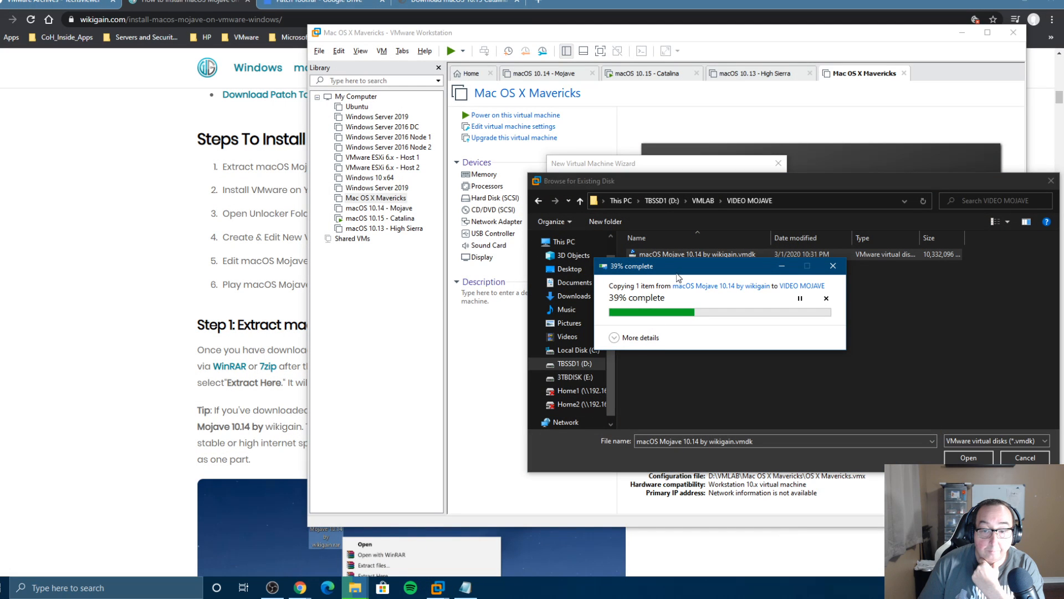
left_click_drag(676, 264, 136, 243)
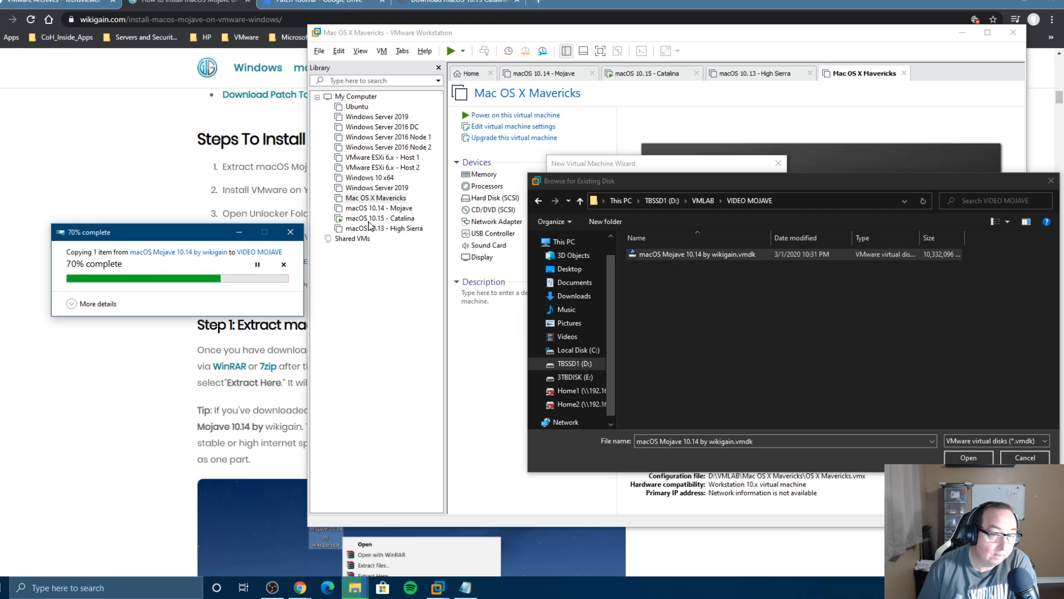
key("alt+Tab")
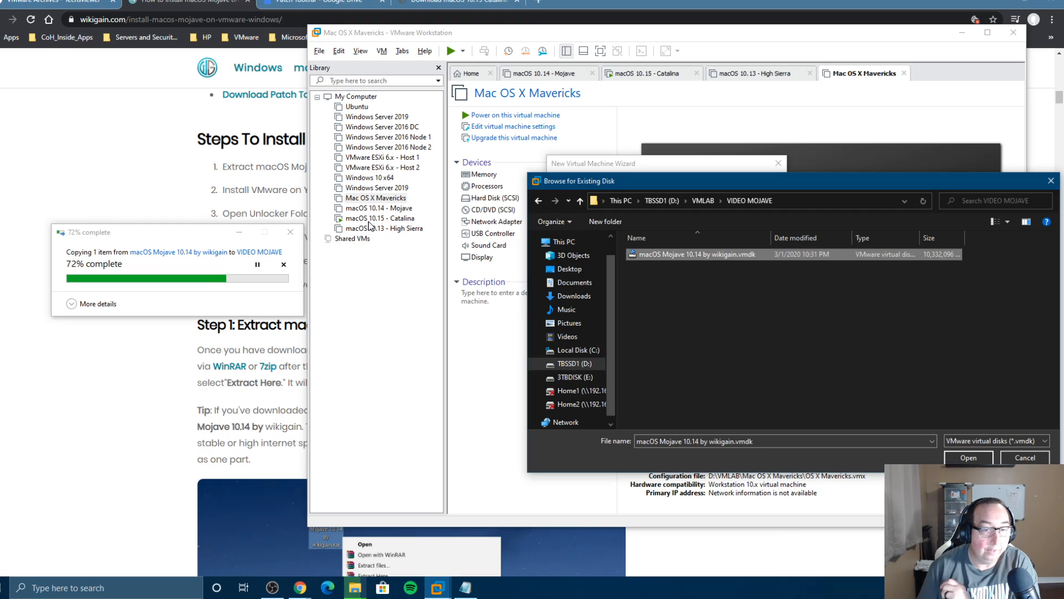
left_click(368, 224)
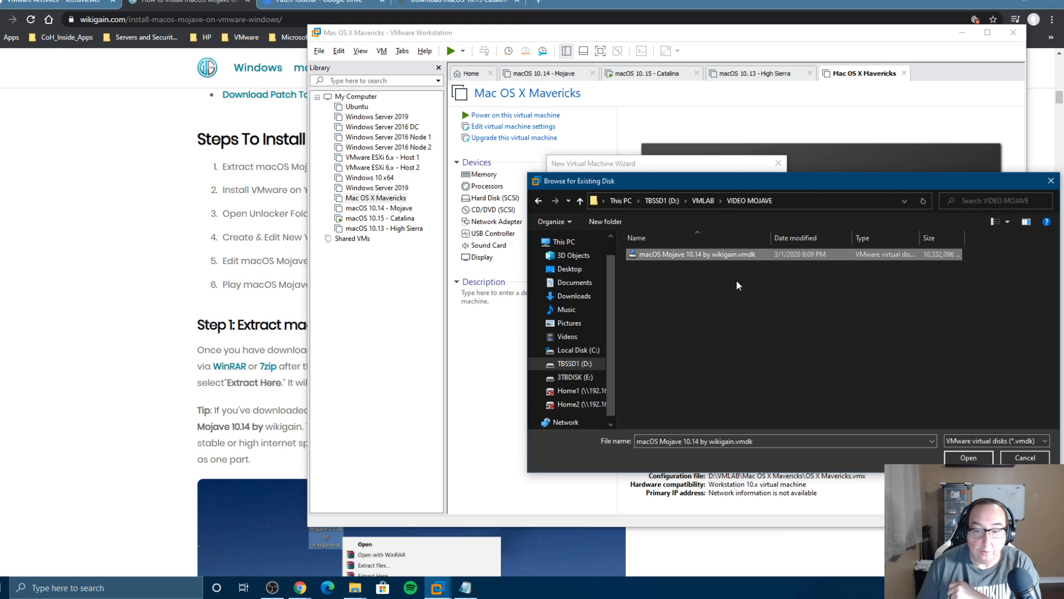
Step: Use the copied Mojave VMDK as the existing disk, keep its existing format, and finish creating the virtual machine
double_click(677, 259)
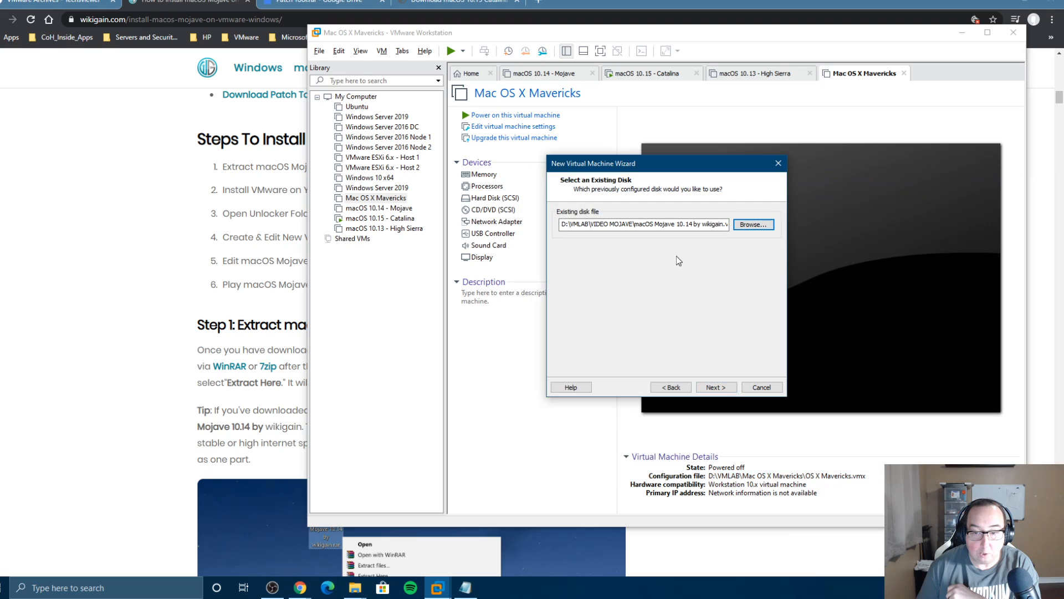
left_click(716, 388)
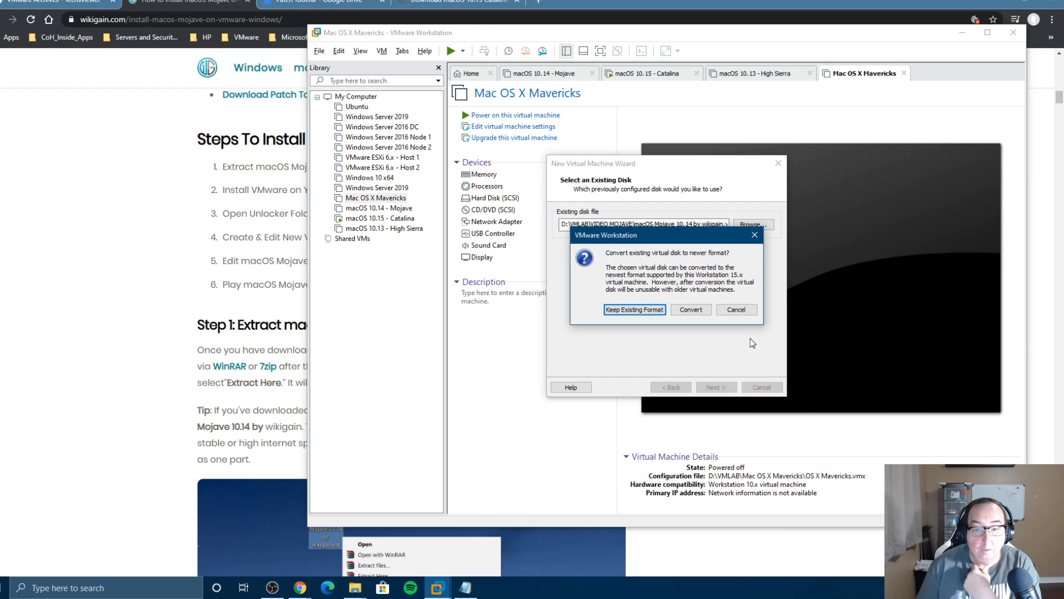
left_click(617, 313)
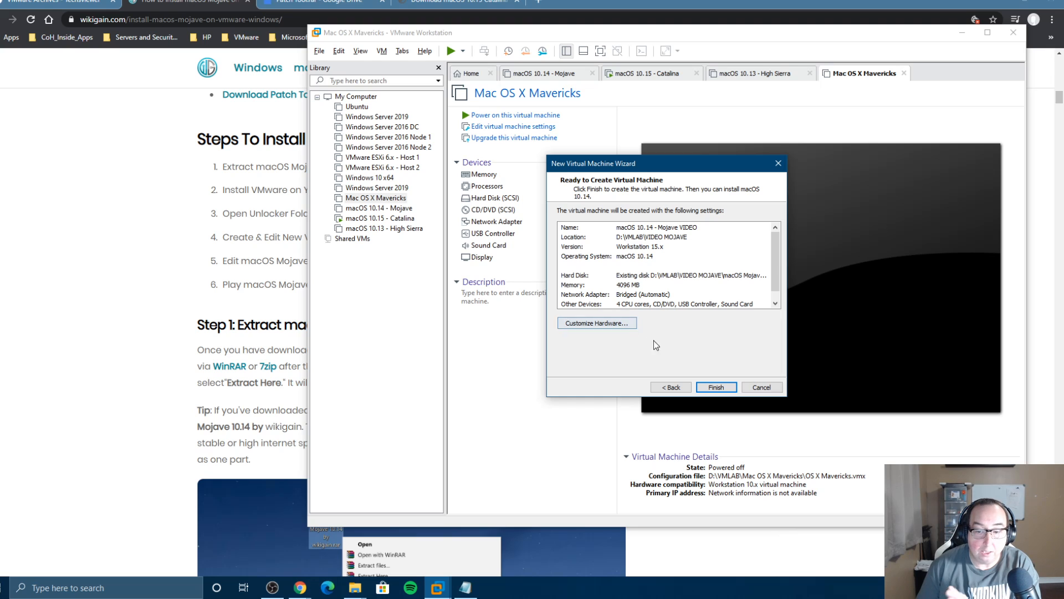
left_click(711, 389)
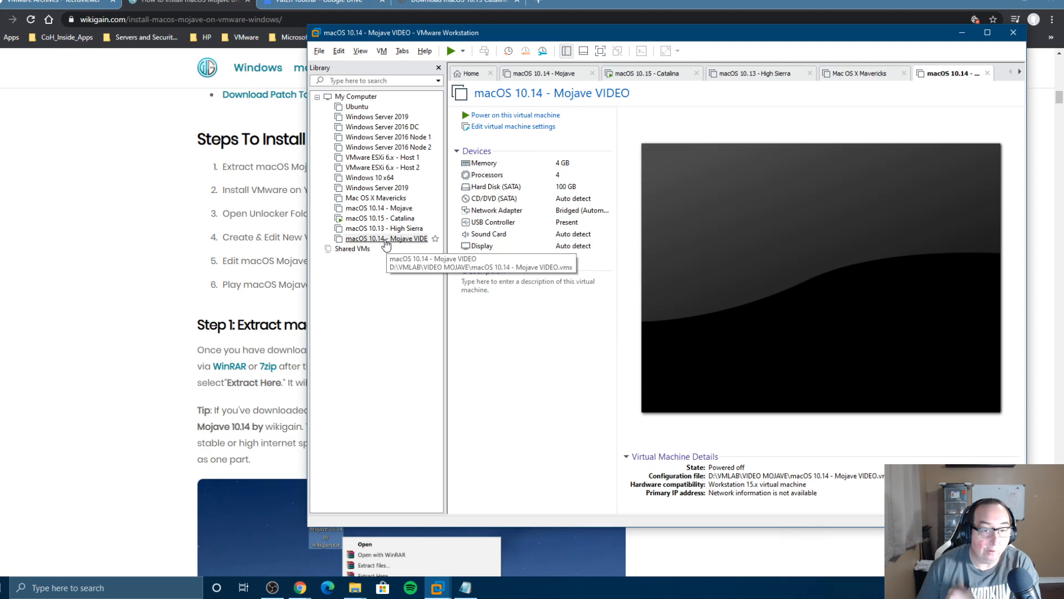
Step: Open the settings of the macOS 10.14 - Mojave VIDEO virtual machine and set its USB compatibility to USB 2.0
left_click(385, 240)
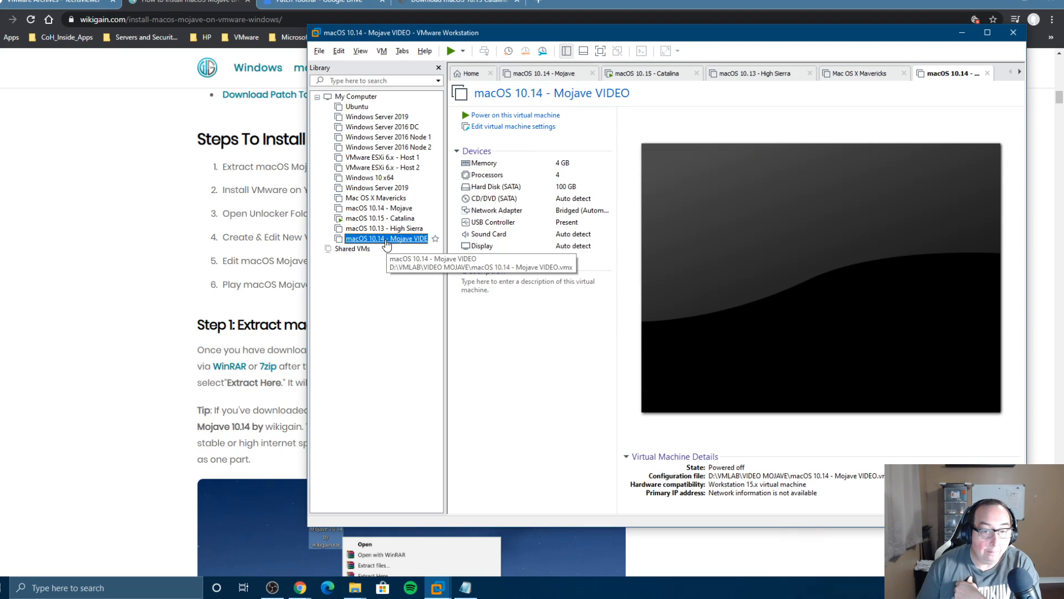
left_click(520, 128)
left_click(516, 126)
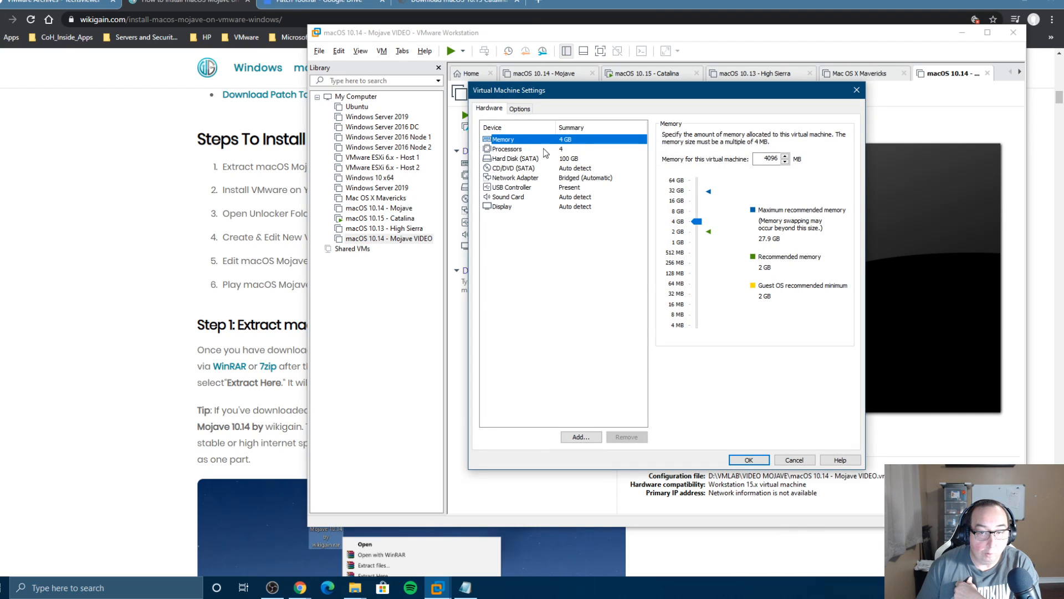
left_click(512, 189)
left_click(736, 136)
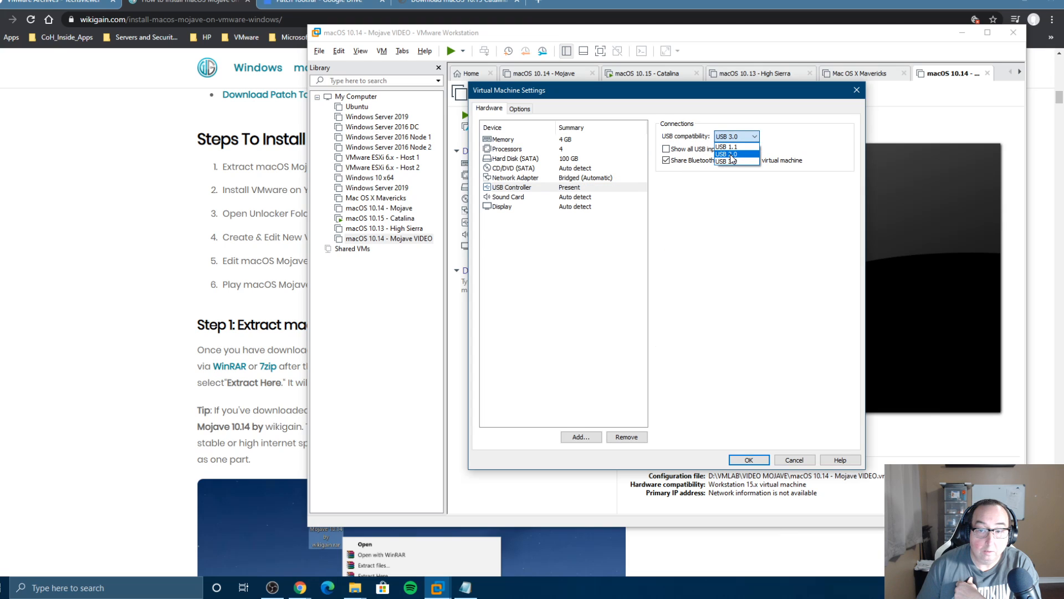
left_click(730, 154)
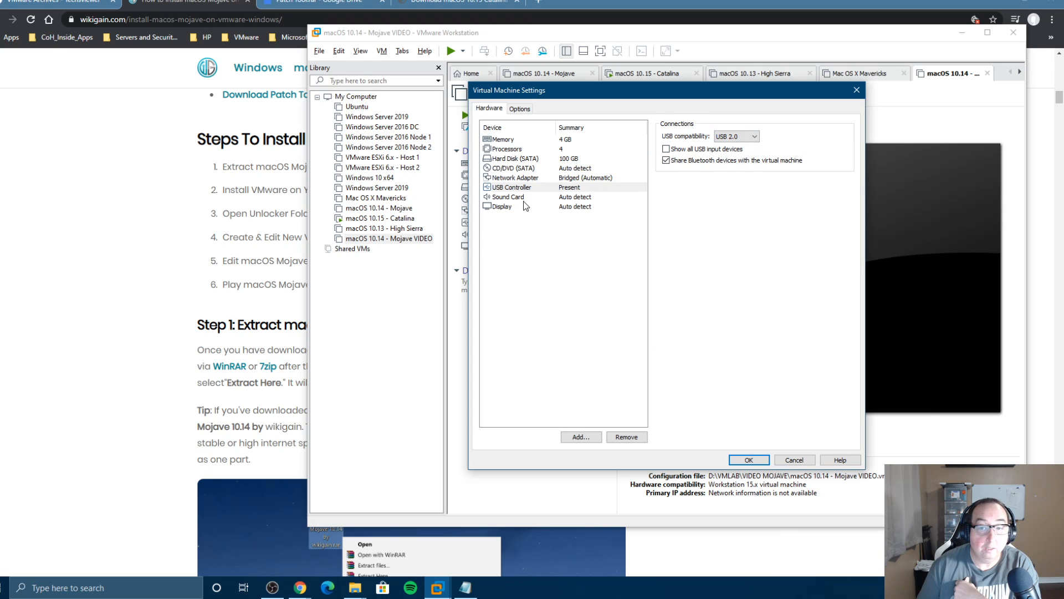
Step: Review the network adapter and general options of the virtual machine, and save its settings
left_click(516, 178)
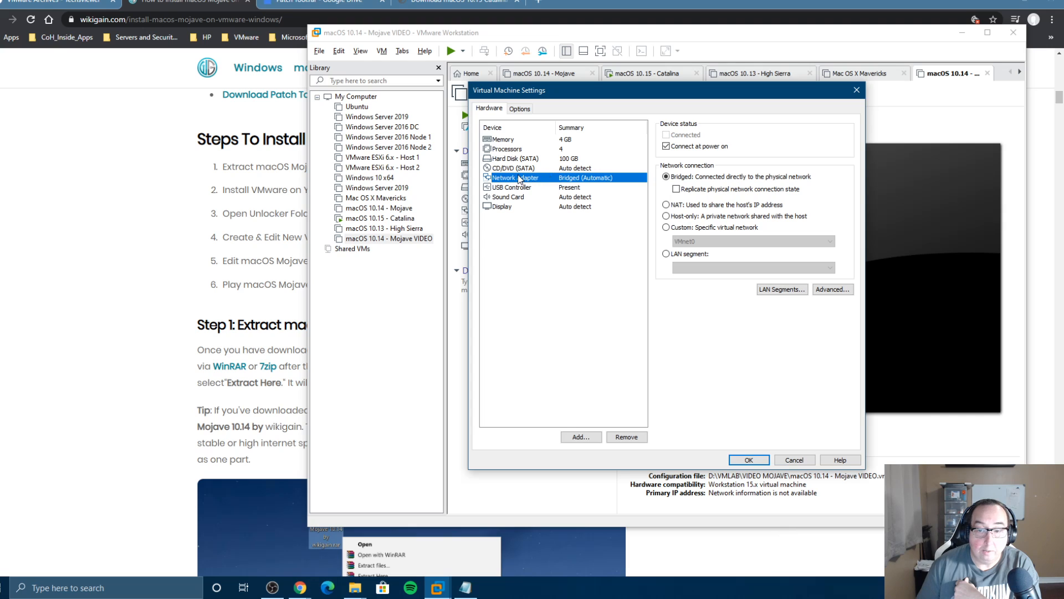
left_click(521, 109)
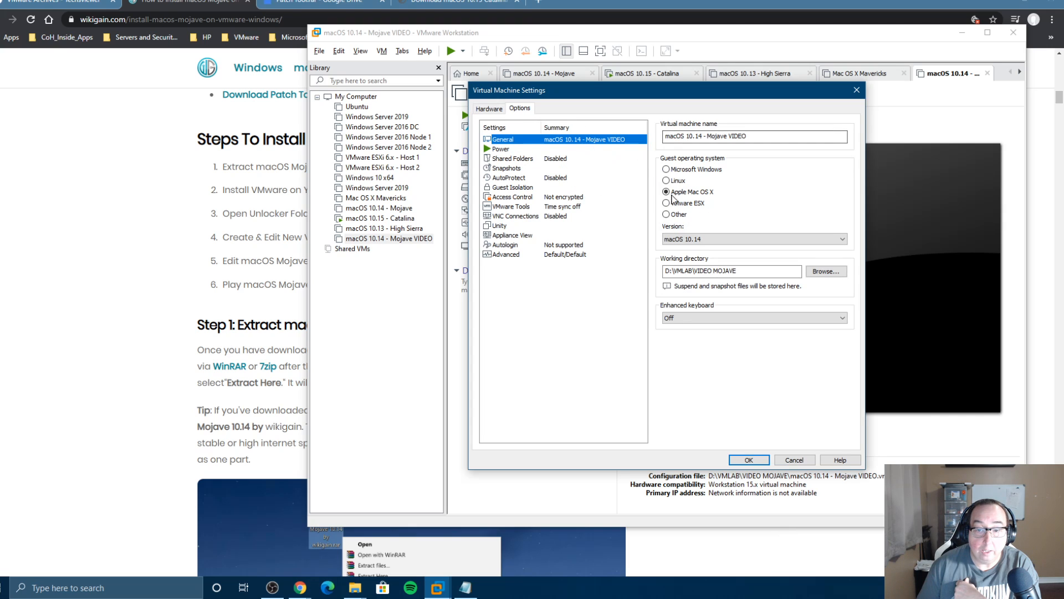
left_click(746, 459)
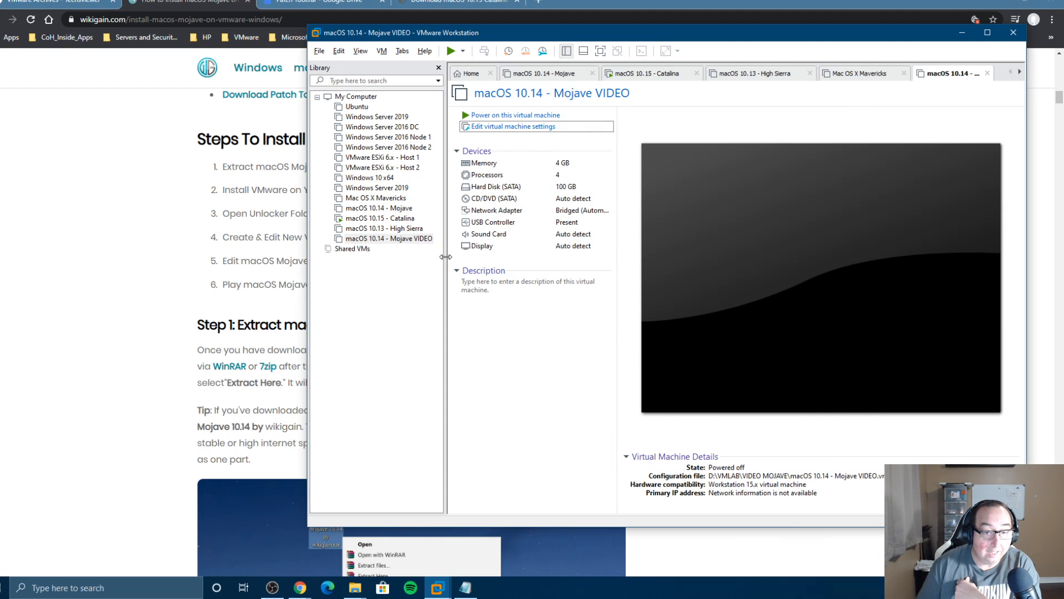
Step: Open the macOS 10.14 - Mojave VIDEO virtual machine's directory in File Explorer with its VMX file selected
right_click(403, 239)
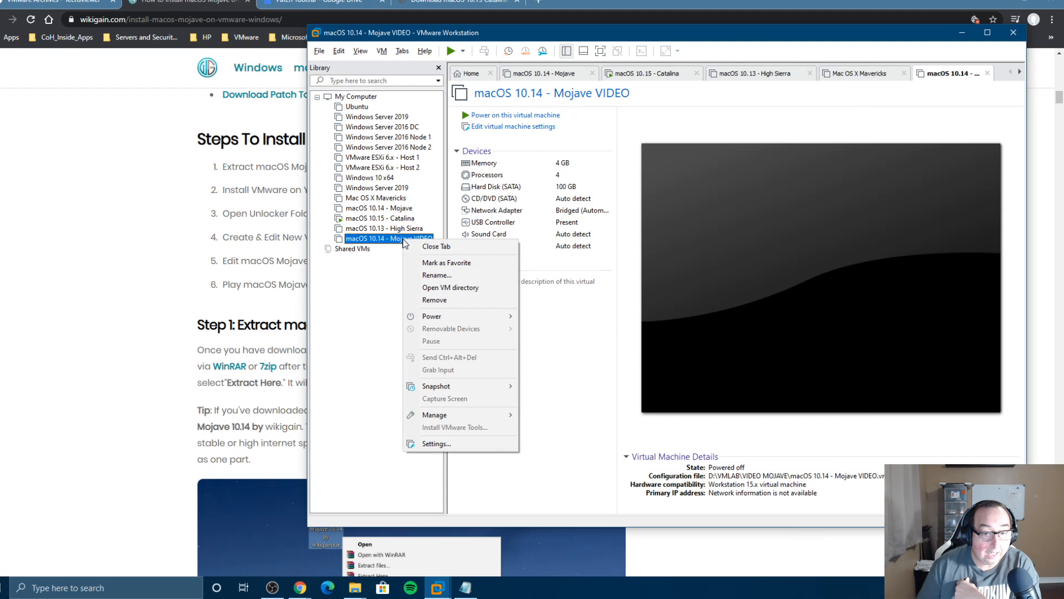
left_click(447, 287)
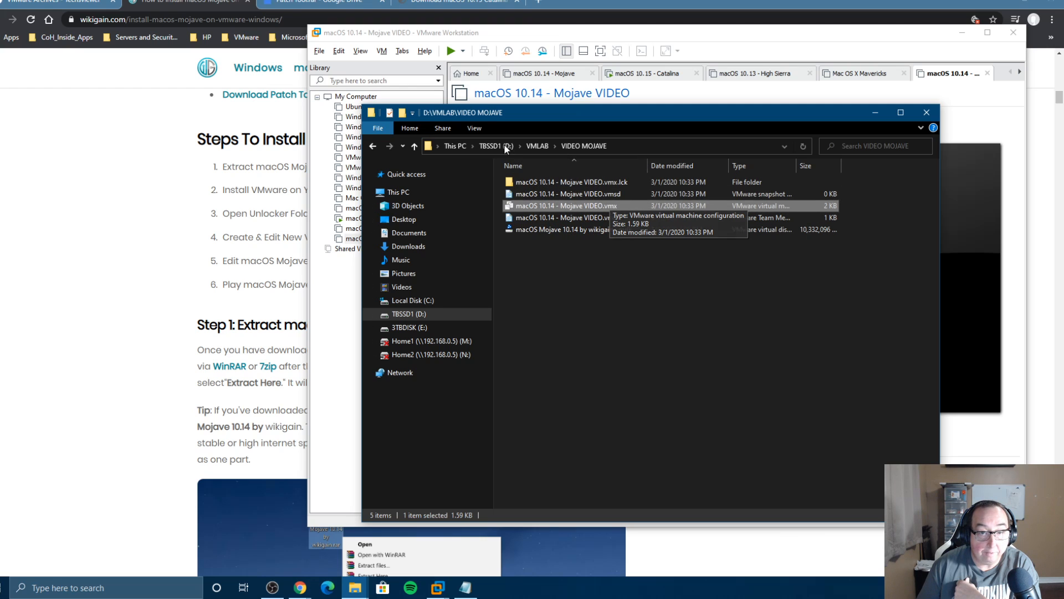
Step: Turn file name extensions off and back on for the files in the VIDEO MOJAVE folder
left_click(469, 125)
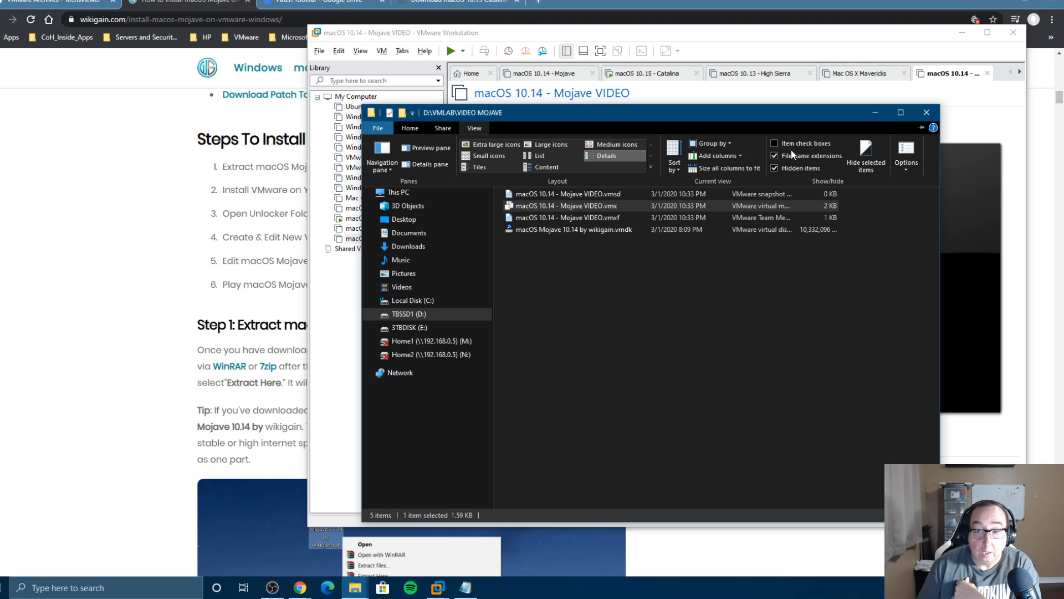
left_click(774, 156)
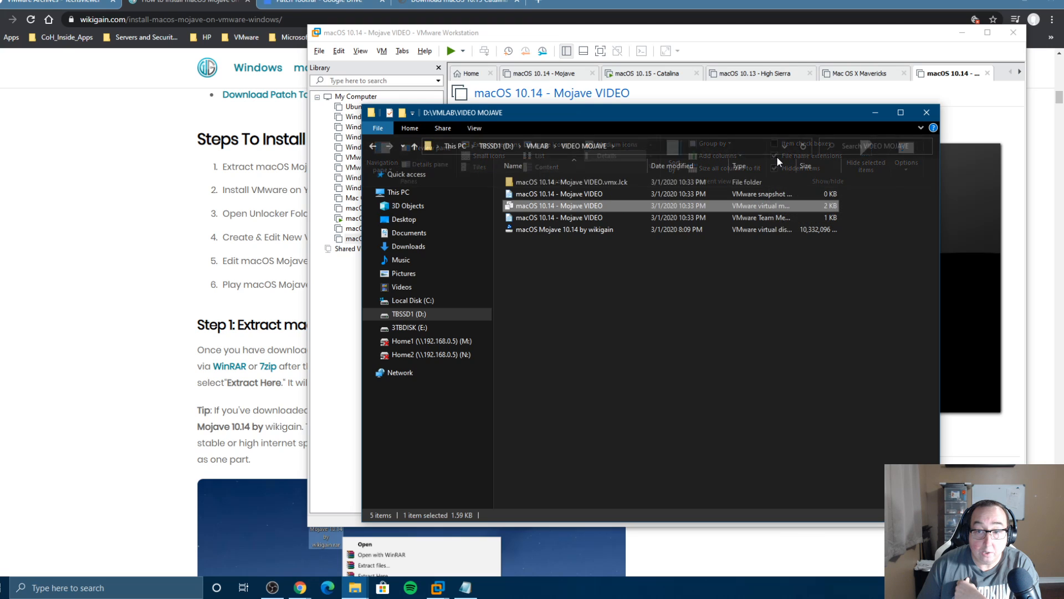
left_click(481, 126)
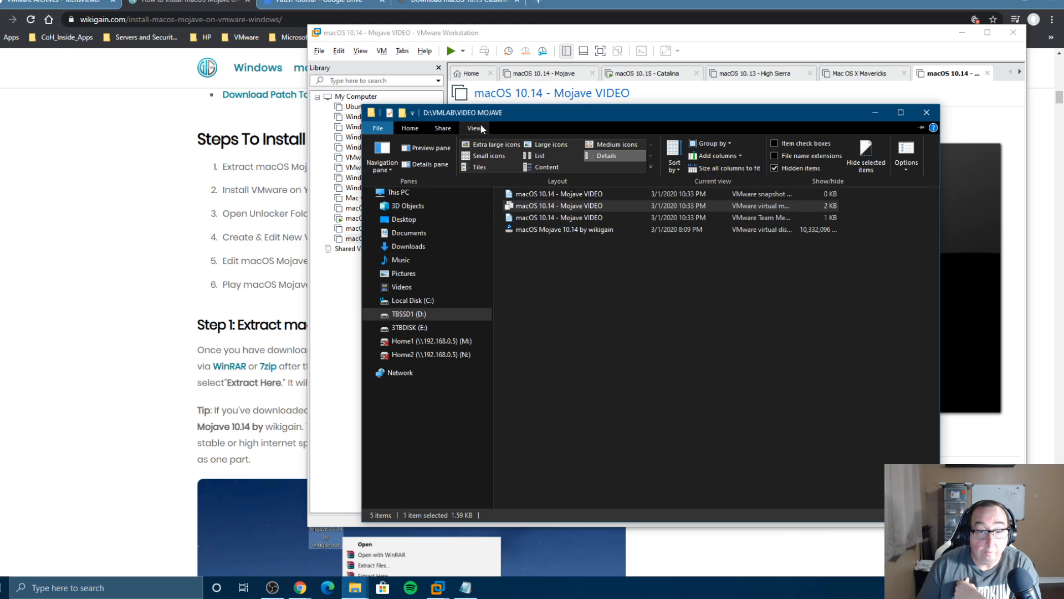
left_click(775, 156)
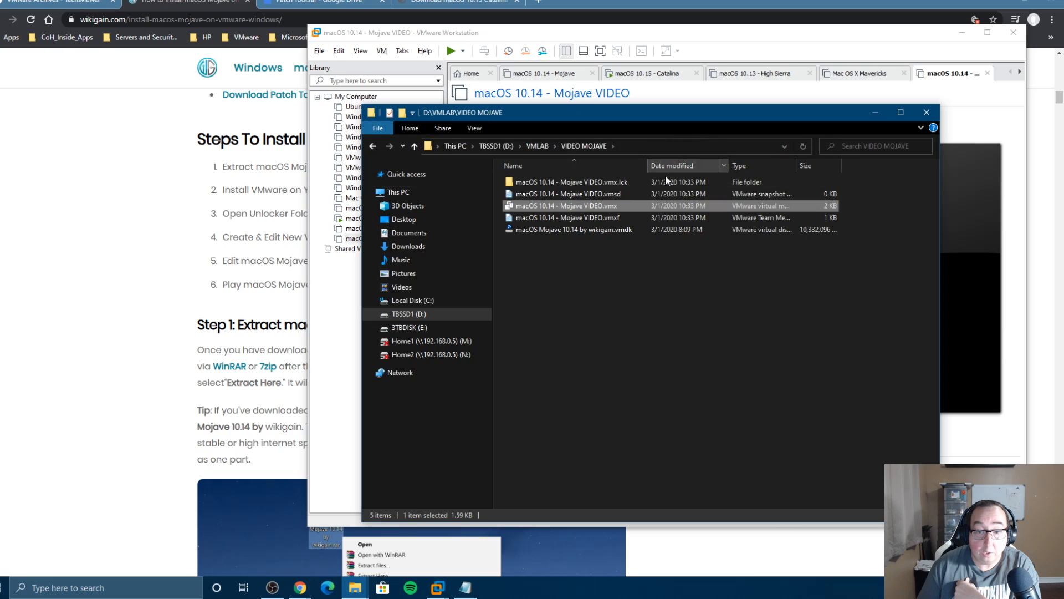
Step: Open macOS 10.14 - Mojave VIDEO.vmx in Notepad++ and set virtualHW.version to "10"
right_click(579, 204)
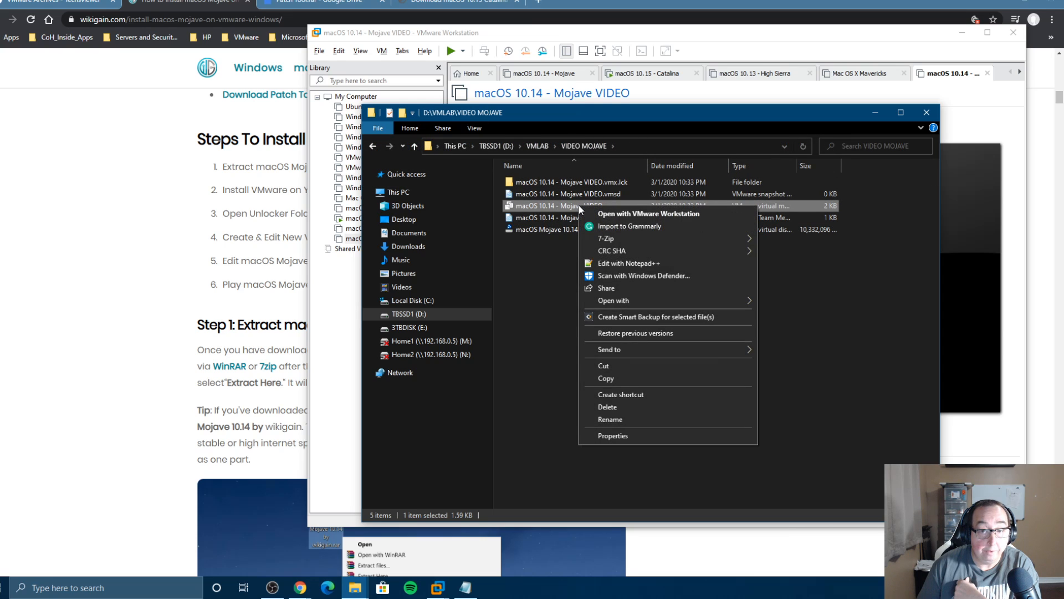
left_click(625, 265)
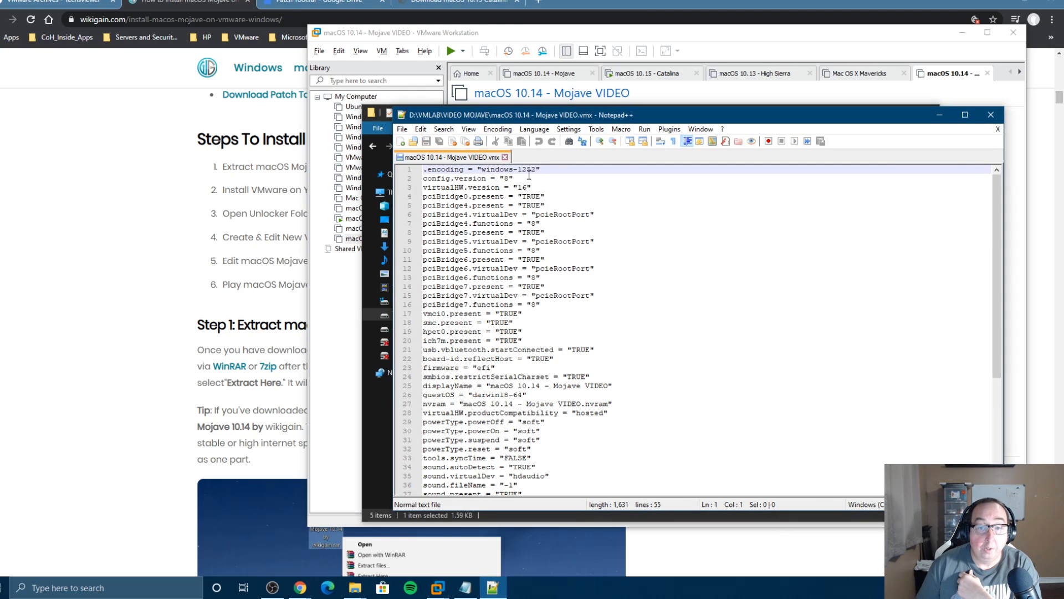
left_click_drag(529, 188, 522, 187)
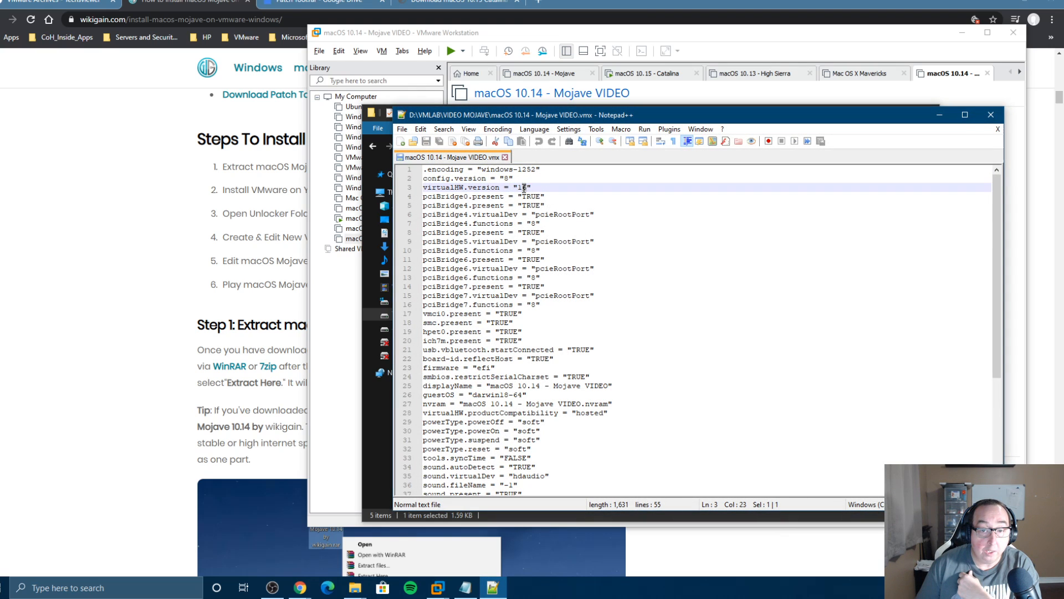
type("0")
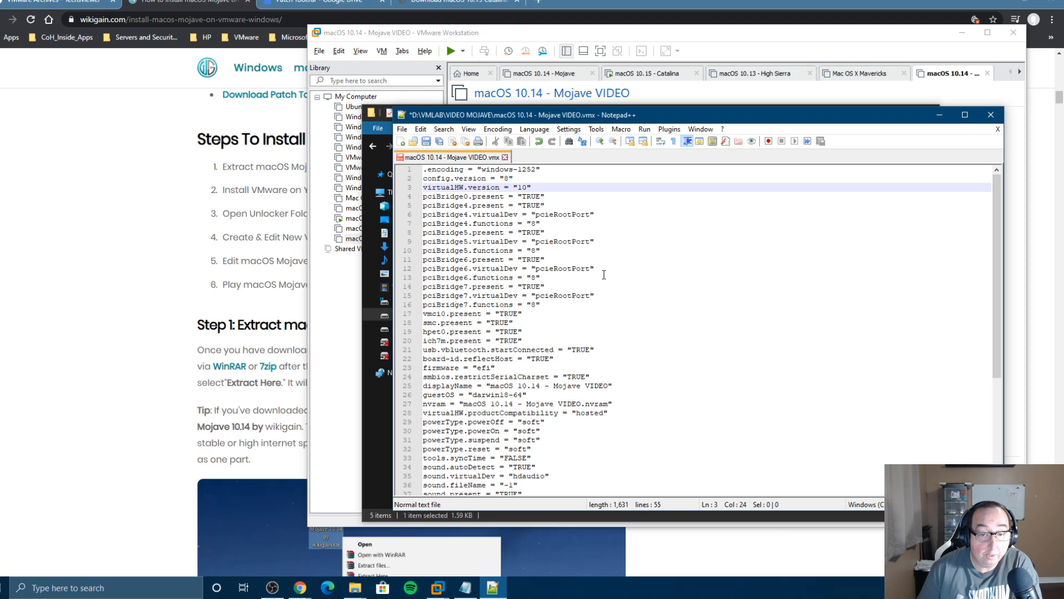
Step: Add a new line after the floppy0.present entry at the end of the VMX file
scroll(603, 274, "down", 6)
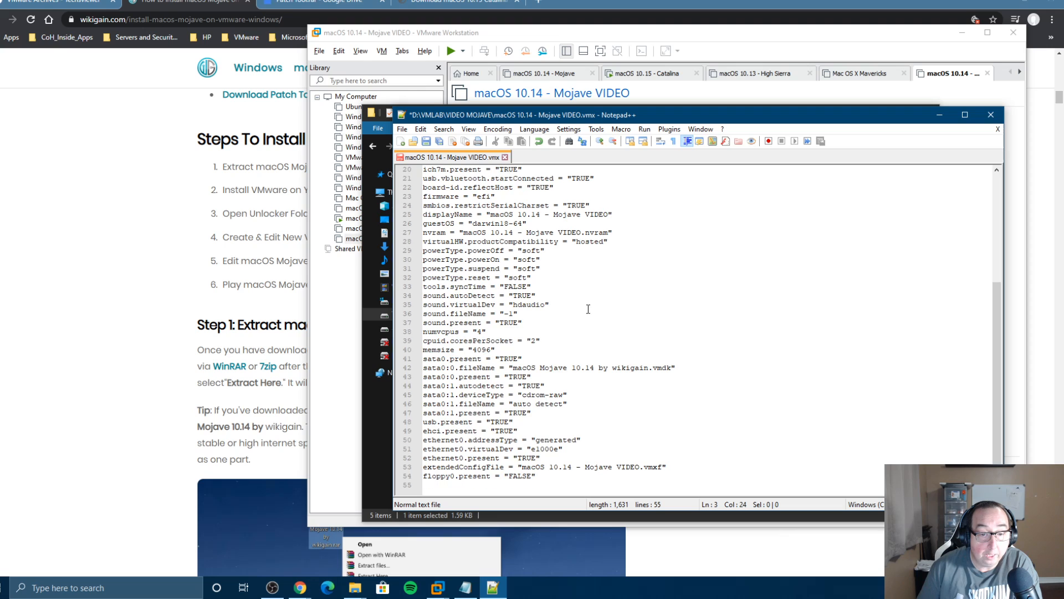
left_click(540, 477)
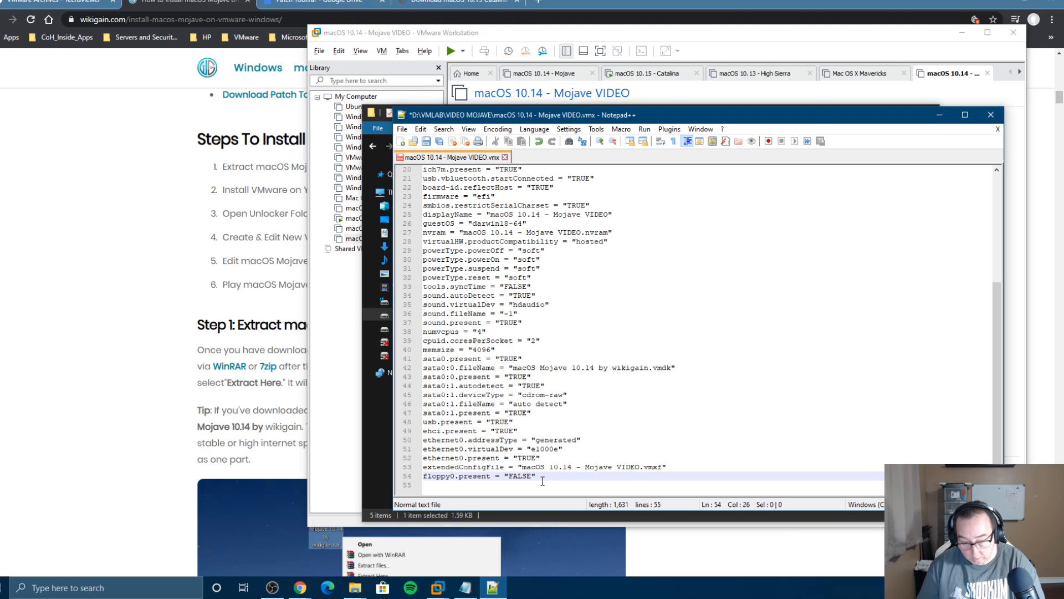
key("Return")
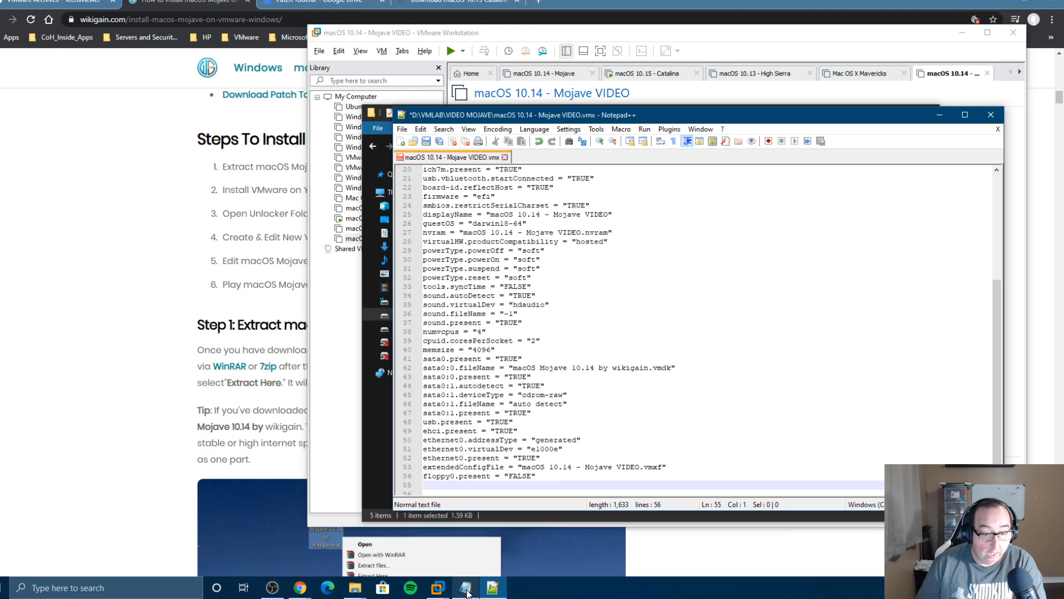
Step: Switch to VMX File Text.txt in Notepad and copy all its lines, from smc.version through featureCompat.enable
left_click(357, 588)
mouse_move(319, 551)
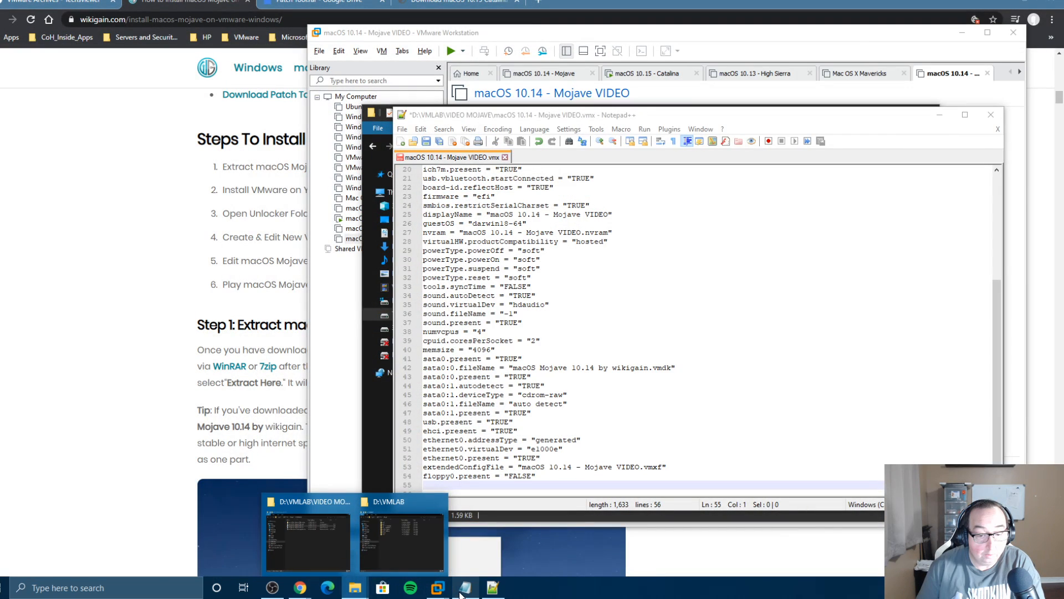
left_click(465, 587)
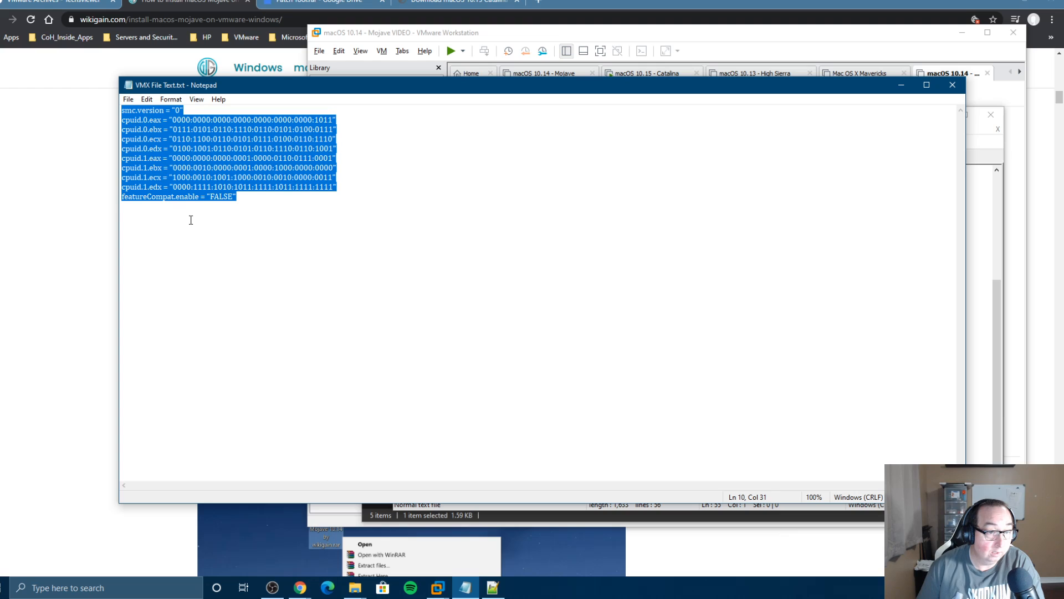
left_click(188, 196)
left_click_drag(240, 196, 121, 109)
right_click(123, 110)
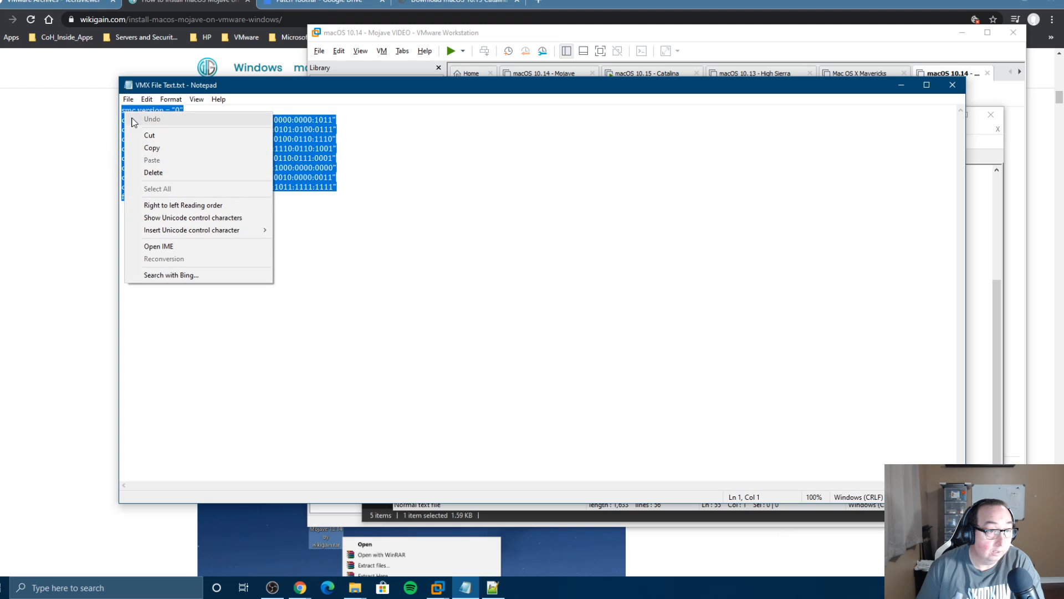
left_click(151, 146)
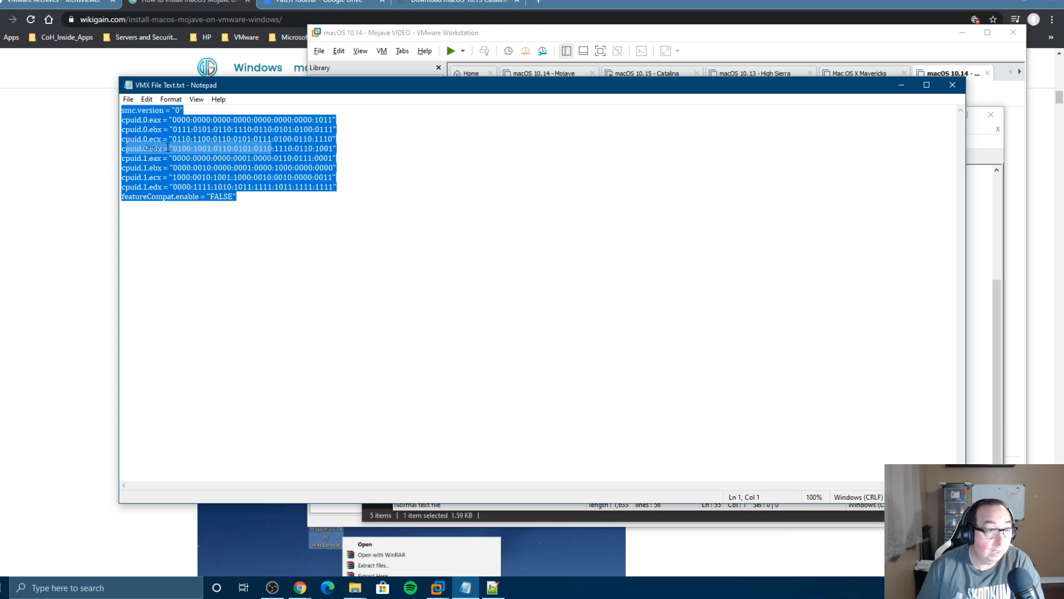
Step: Paste the copied lines at the end of the Mojave VMX file, save it and close Notepad++
left_click(900, 84)
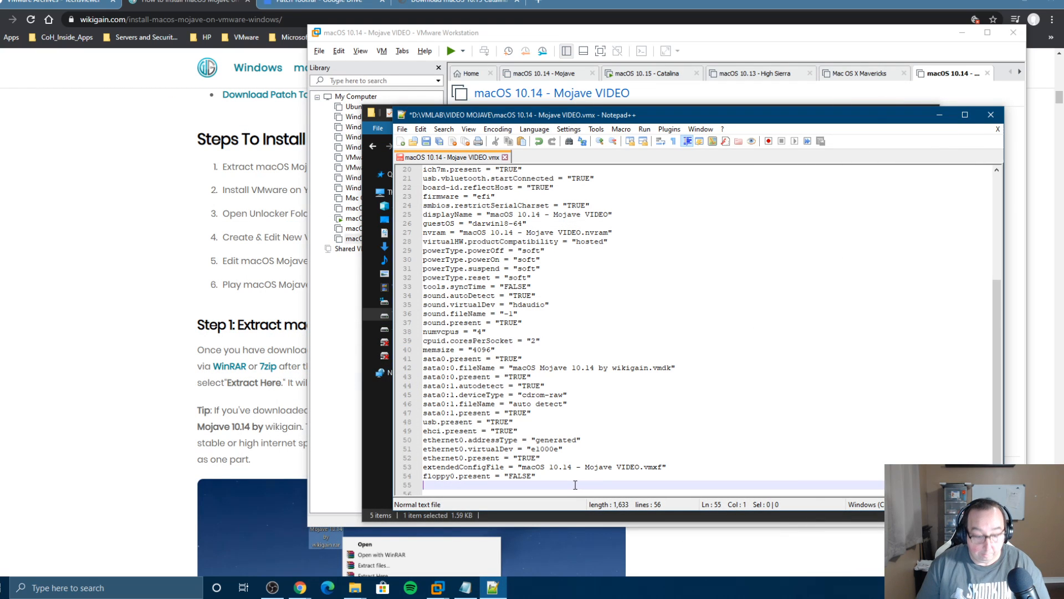
key("ctrl+v")
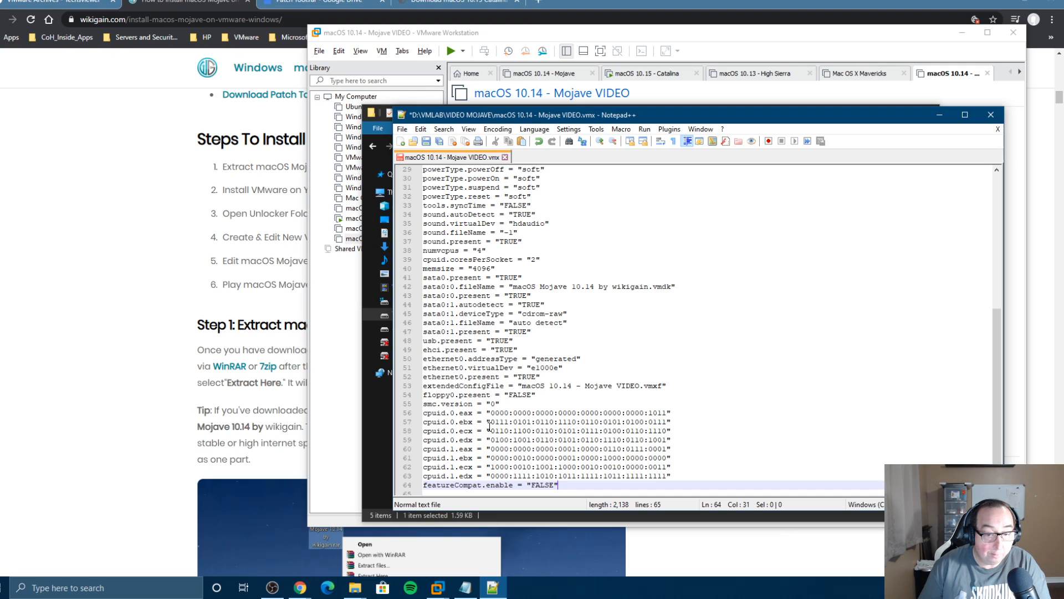
left_click(426, 142)
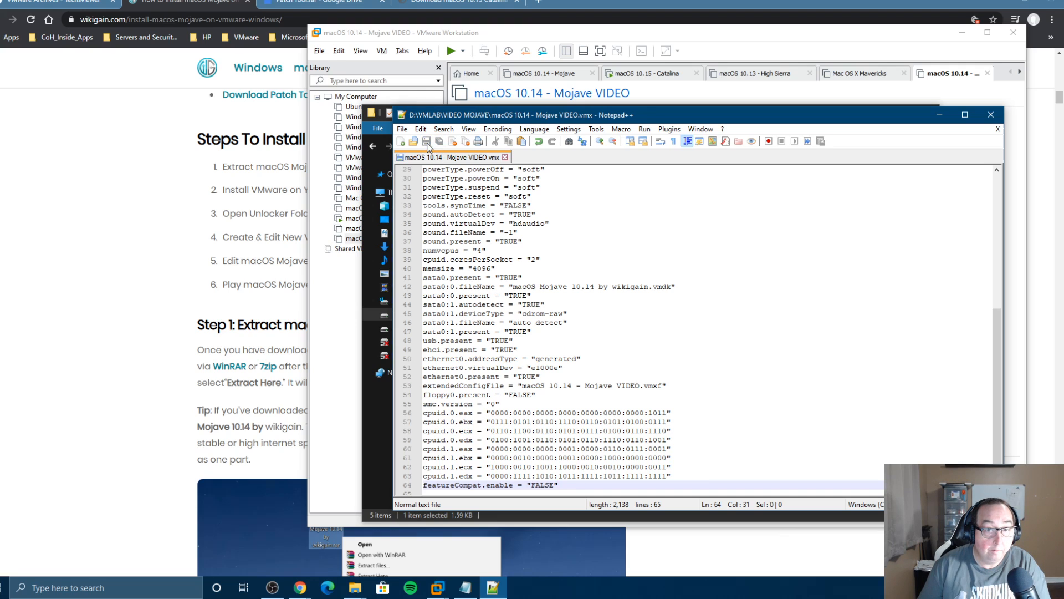
left_click(505, 157)
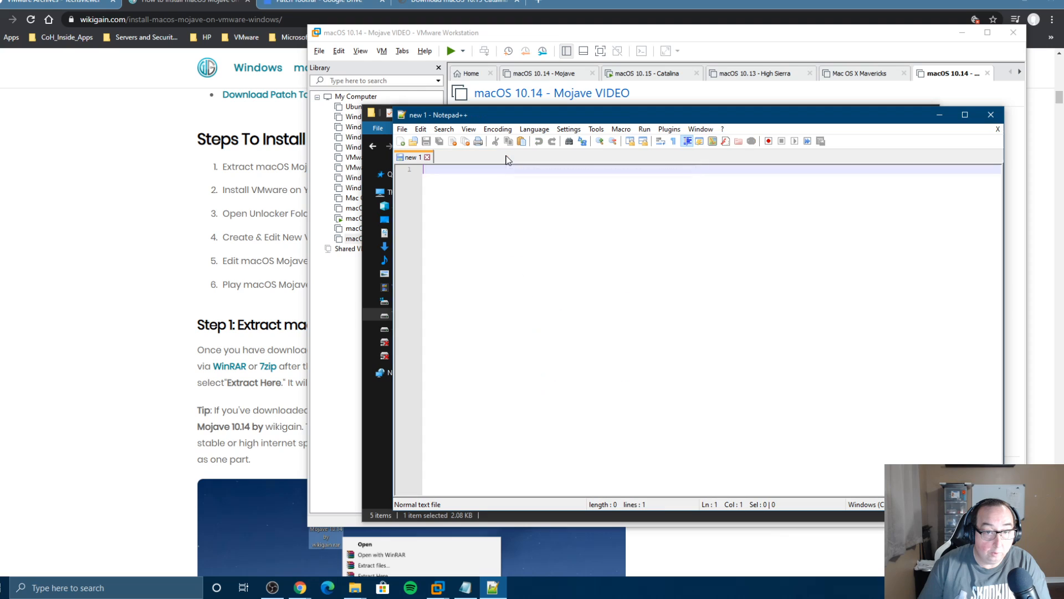
left_click(991, 114)
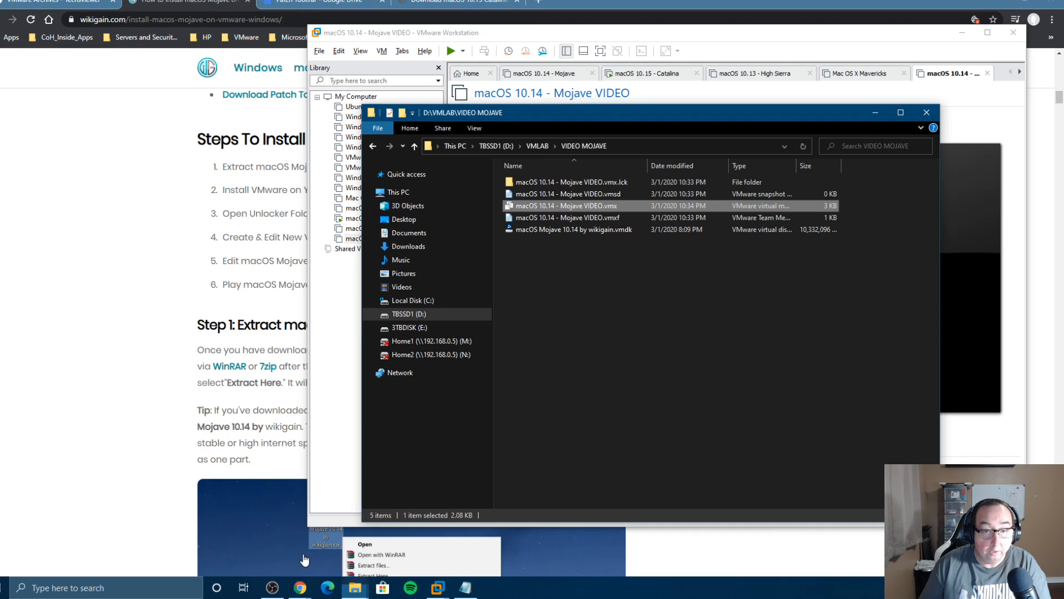
Step: View VMX File Text.txt from the macOS Catalina Package folder on the E: drive, and return to the MAC VM SOURCE folder
mouse_move(355, 582)
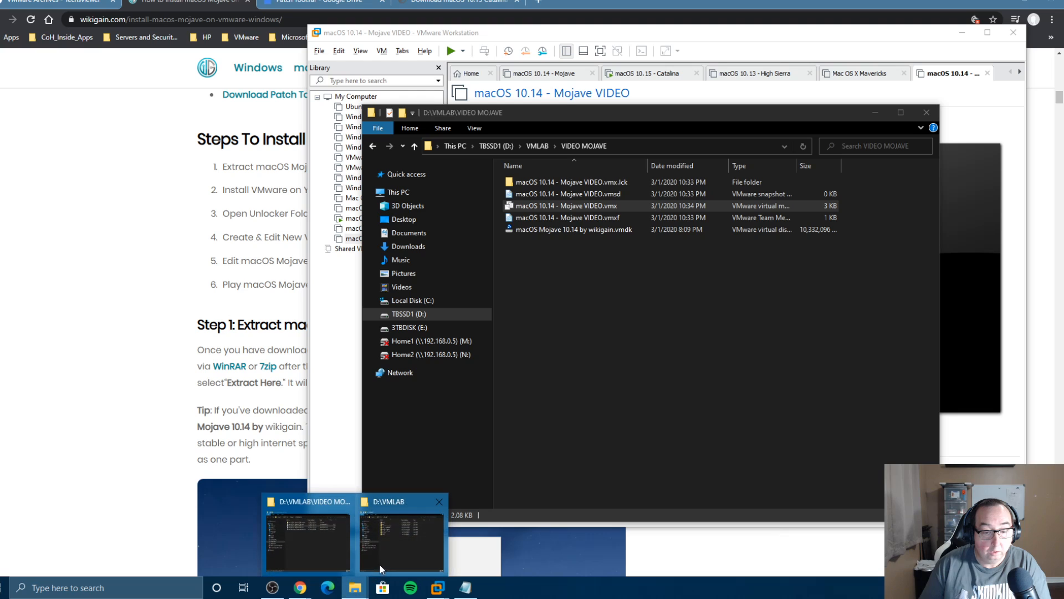
left_click(380, 564)
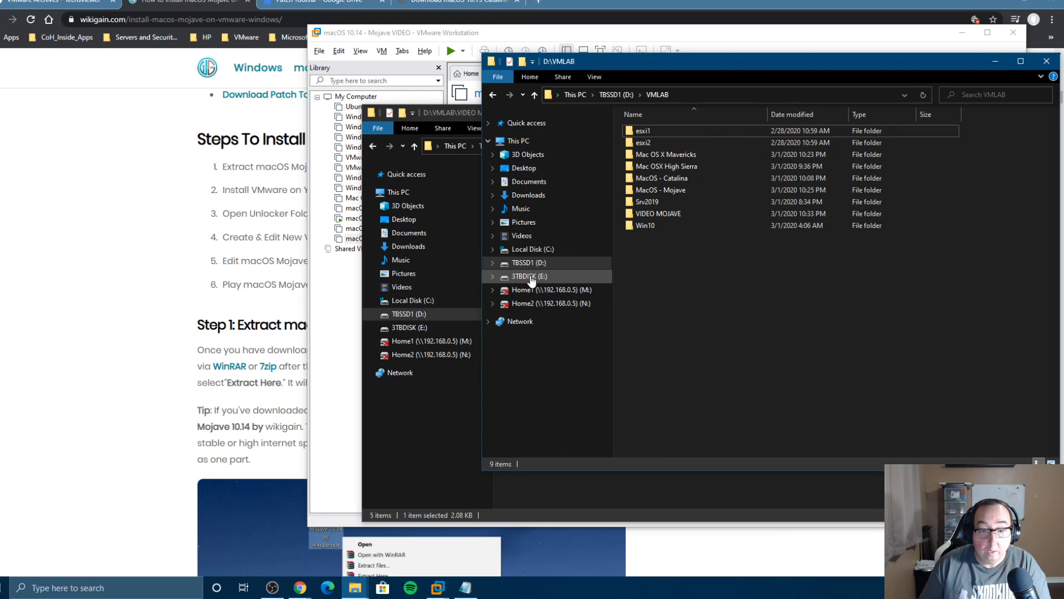
left_click(529, 276)
double_click(668, 166)
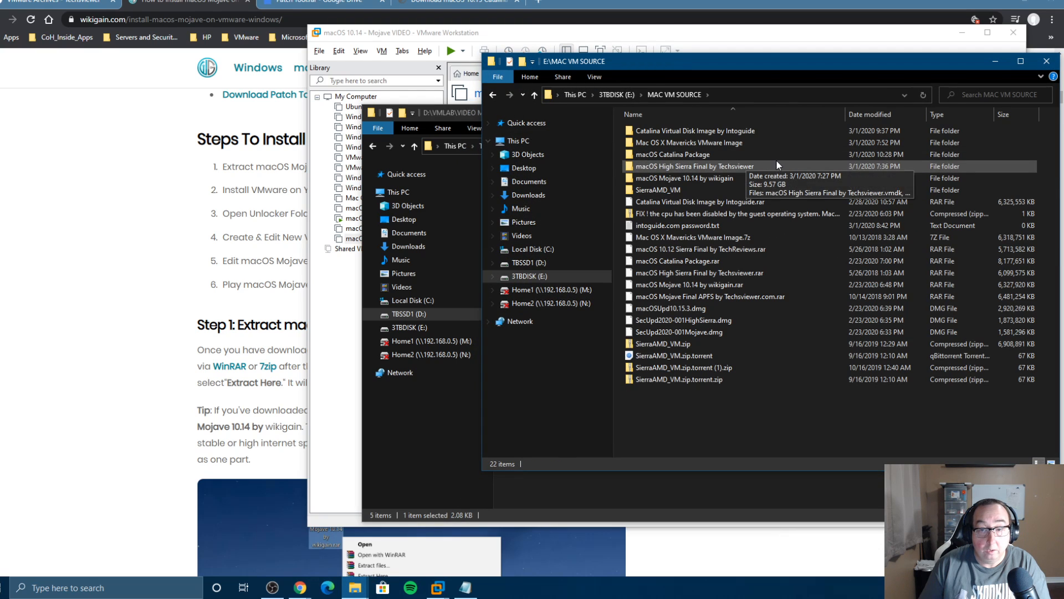
double_click(658, 154)
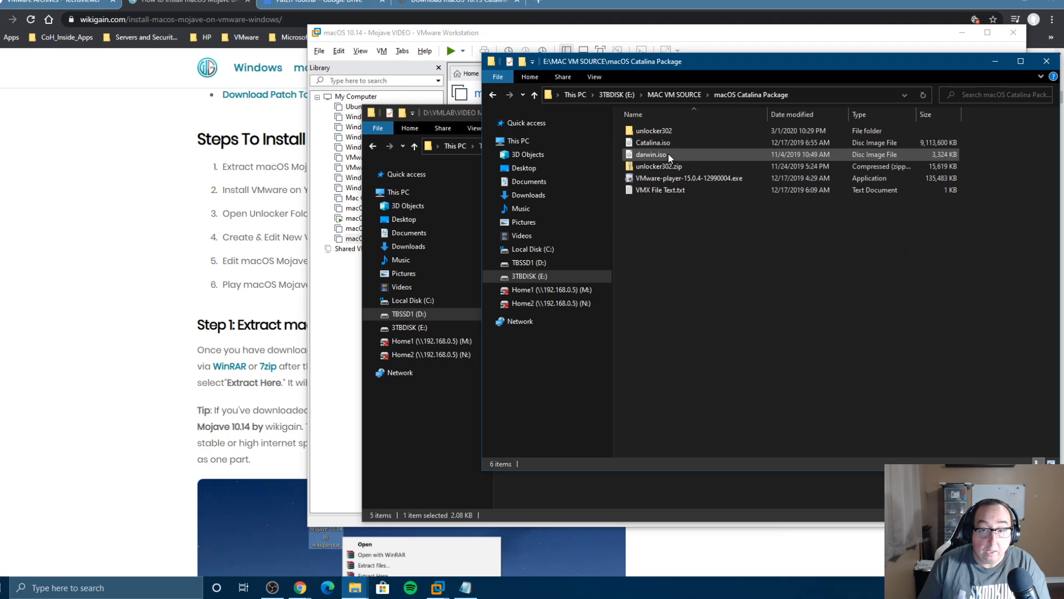
double_click(634, 190)
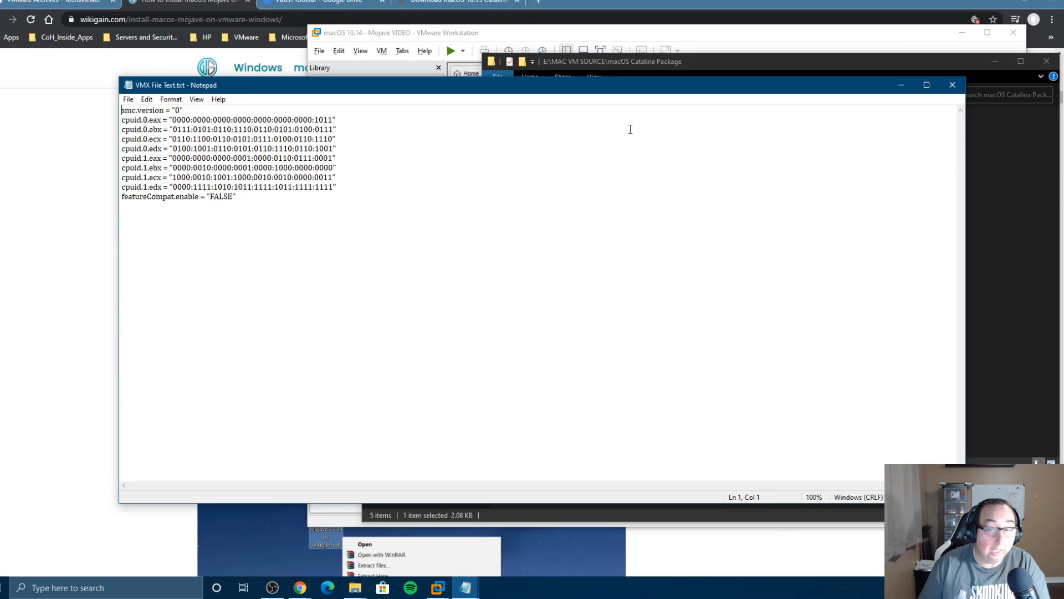
left_click(953, 85)
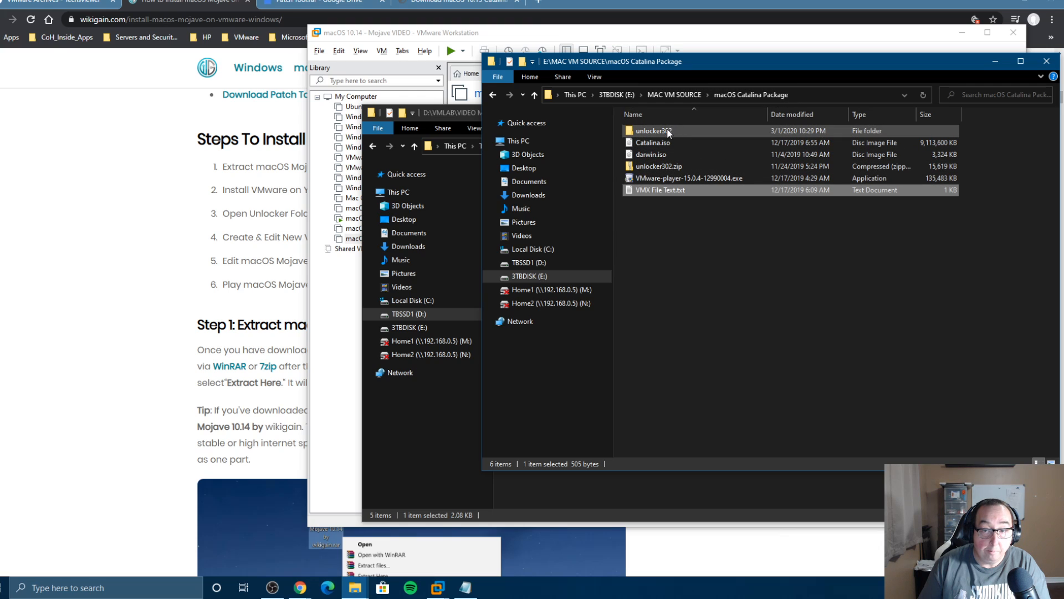
left_click(657, 94)
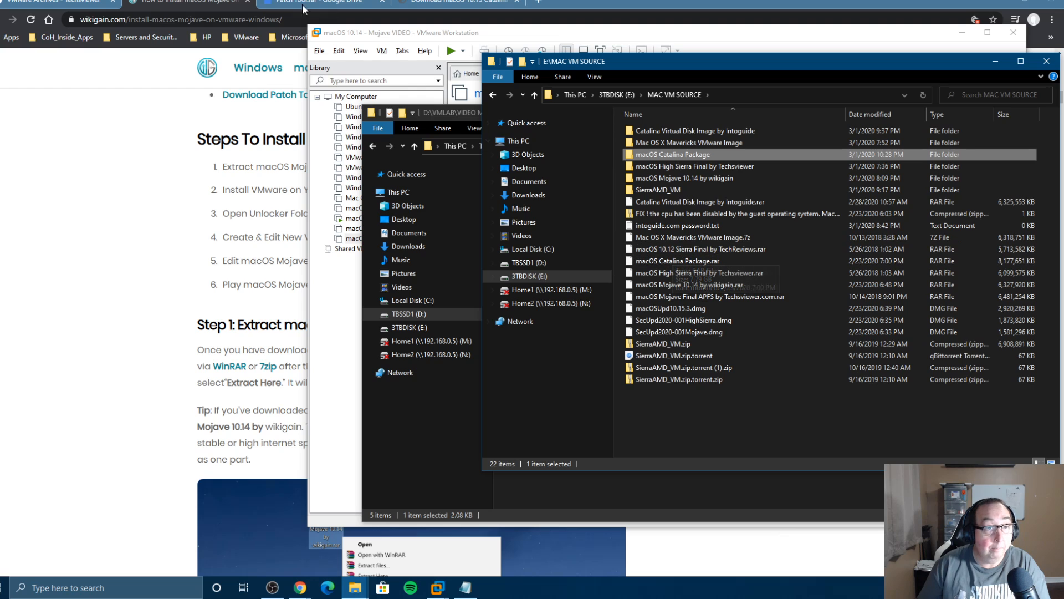
Step: Switch to Chrome and look over the VMware category page on Techsviewer up to its header
left_click(90, 8)
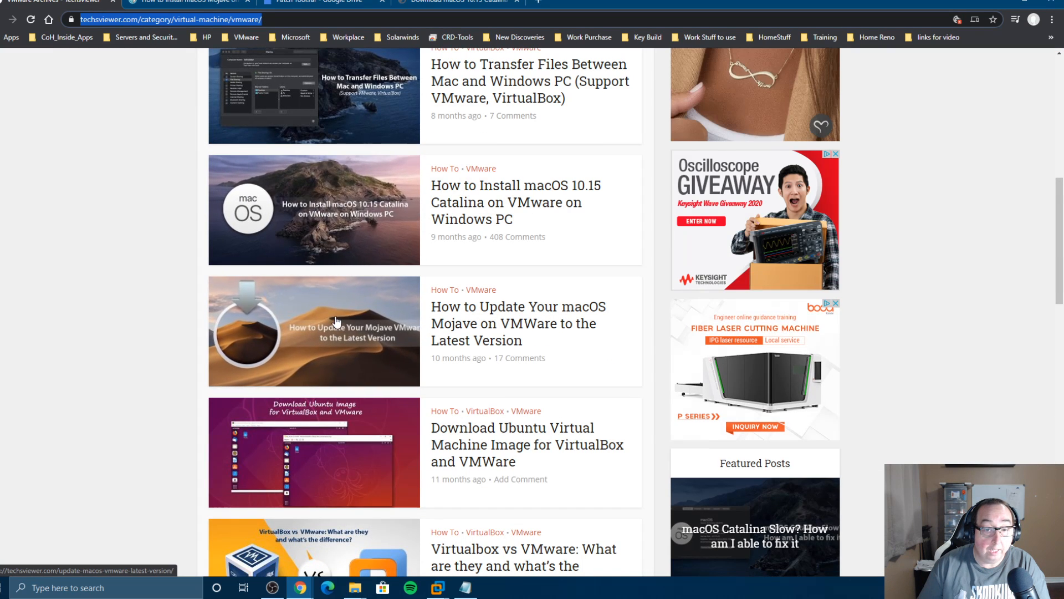
scroll(185, 171, "up", 4)
scroll(185, 176, "up", 4)
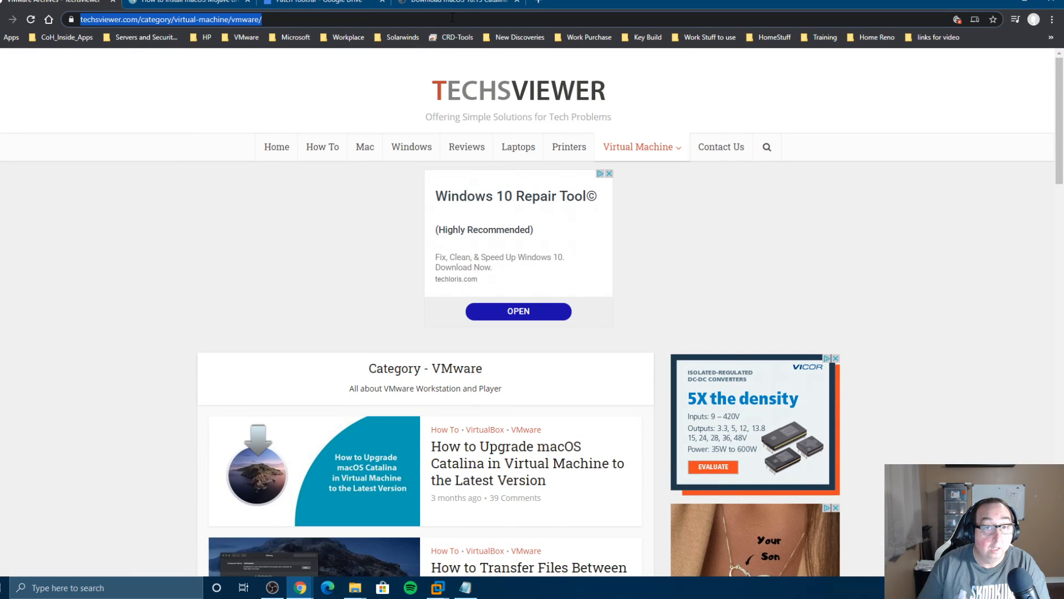
Step: Review the download links on IntoGuide's macOS 10.15 Catalina VMDK page and highlight the archive's extraction password
left_click(431, 2)
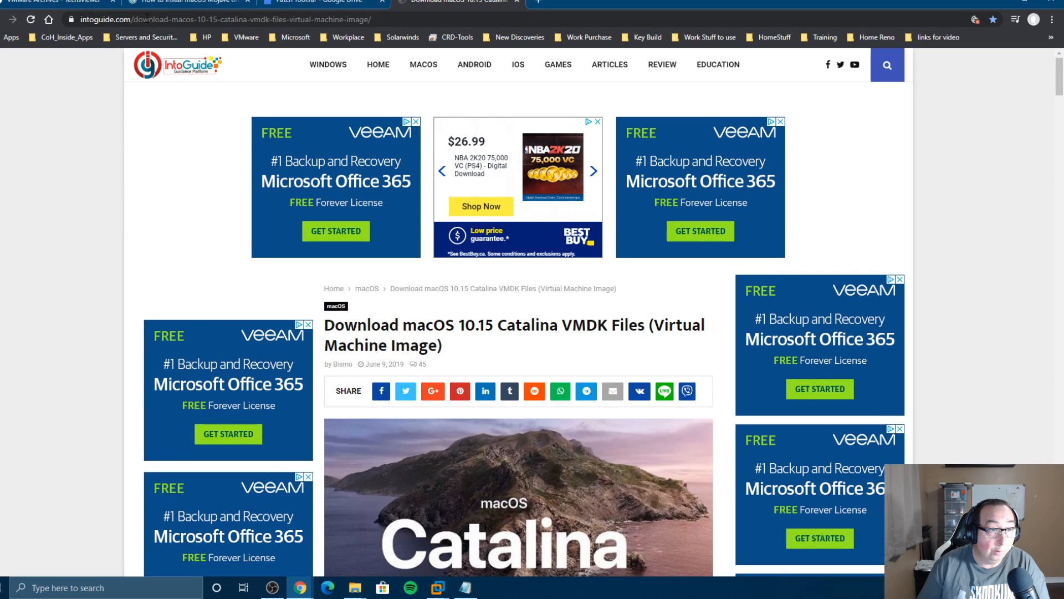
scroll(534, 315, "down", 8)
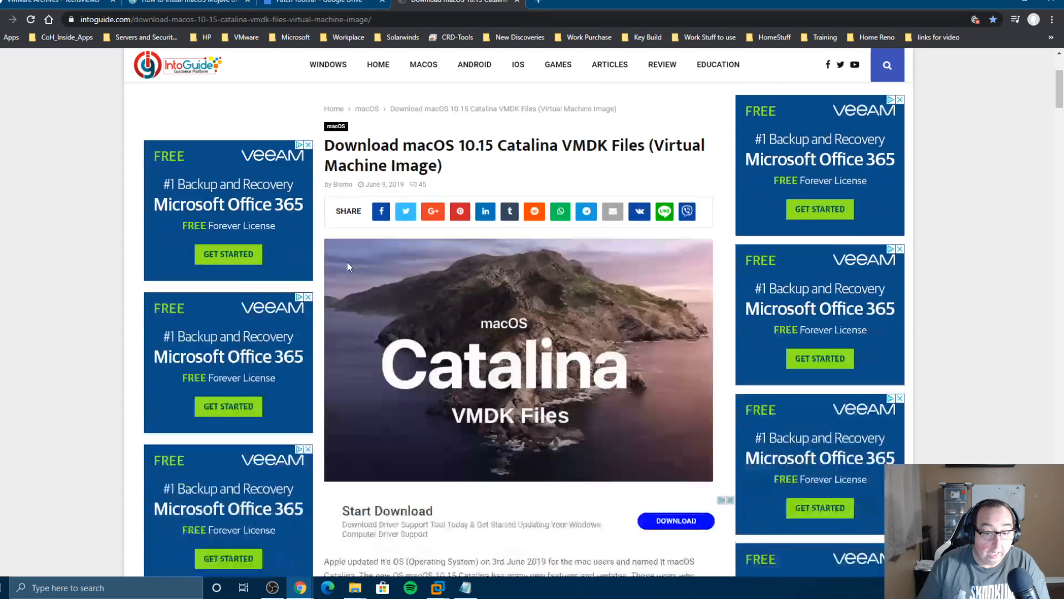
scroll(532, 299, "down", 6)
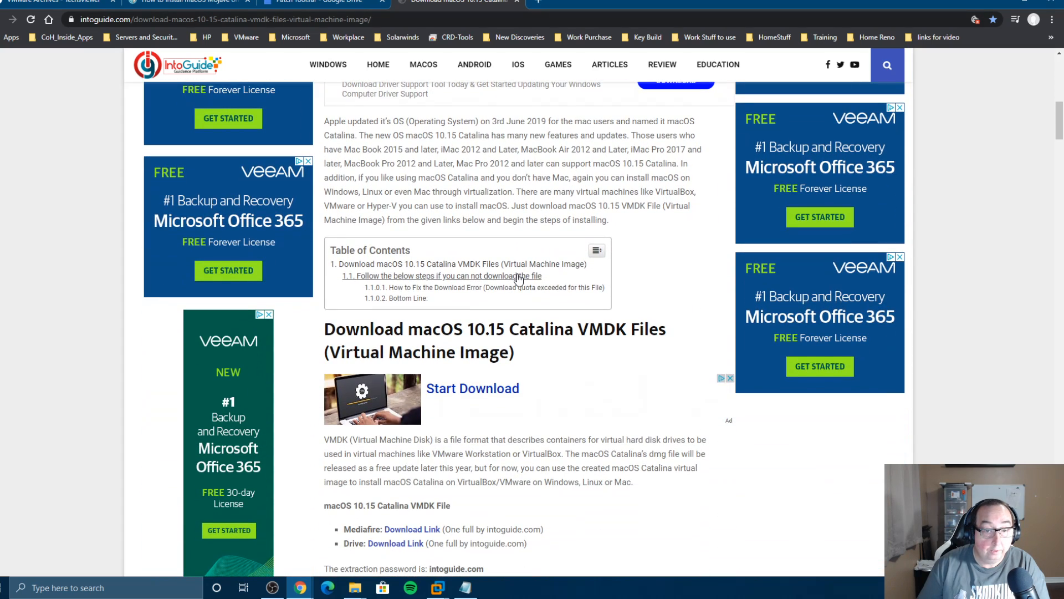
scroll(463, 243, "down", 2)
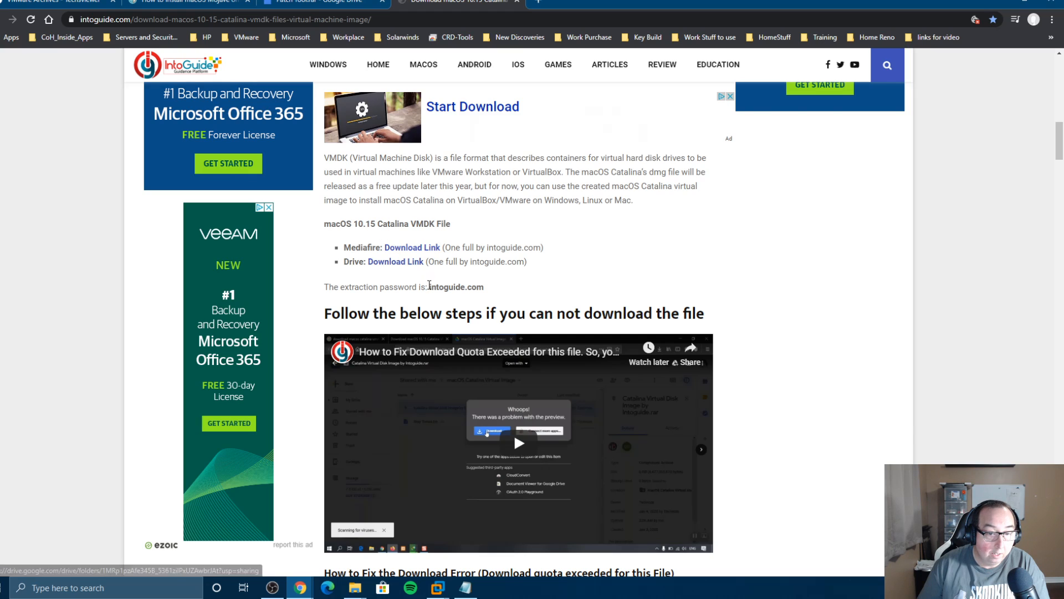
left_click_drag(428, 287, 485, 287)
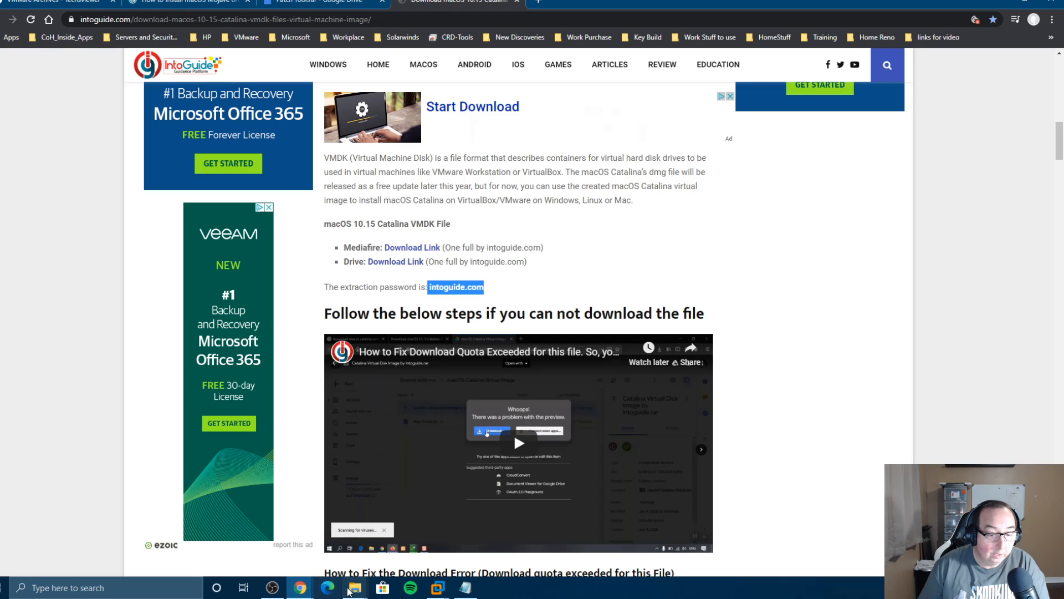
Step: Start extracting macOS Catalina Package.rar in the MAC VM SOURCE folder with 7-Zip, and cancel the extraction
mouse_move(355, 588)
left_click(389, 565)
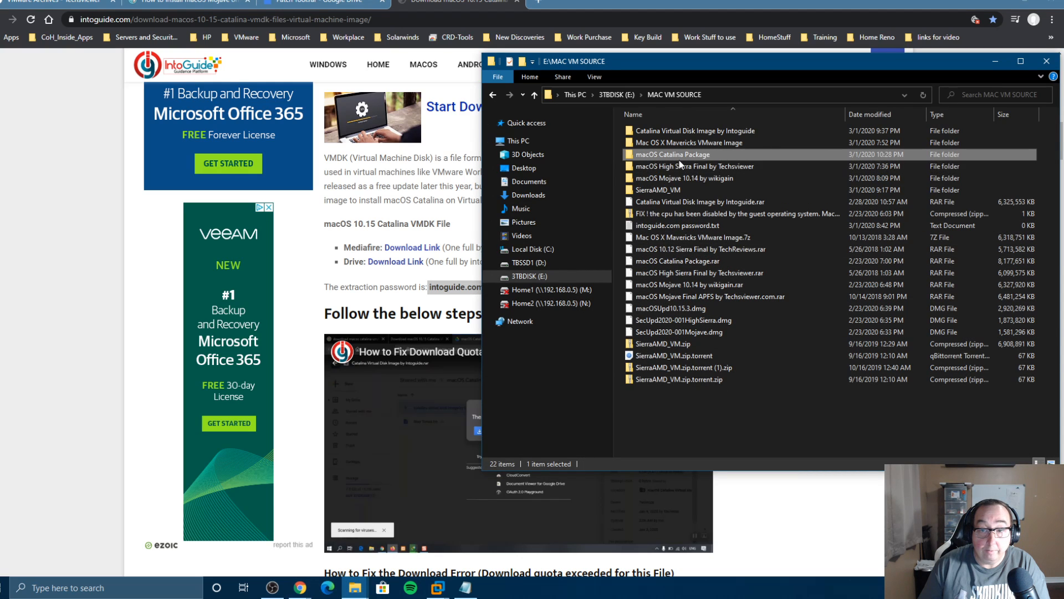
left_click(687, 261)
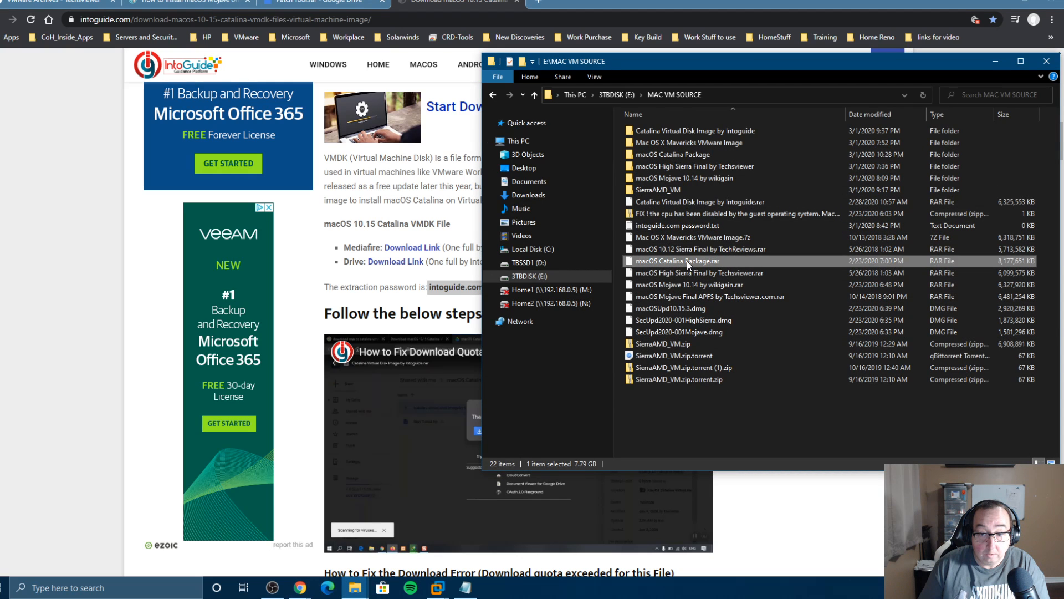
right_click(686, 260)
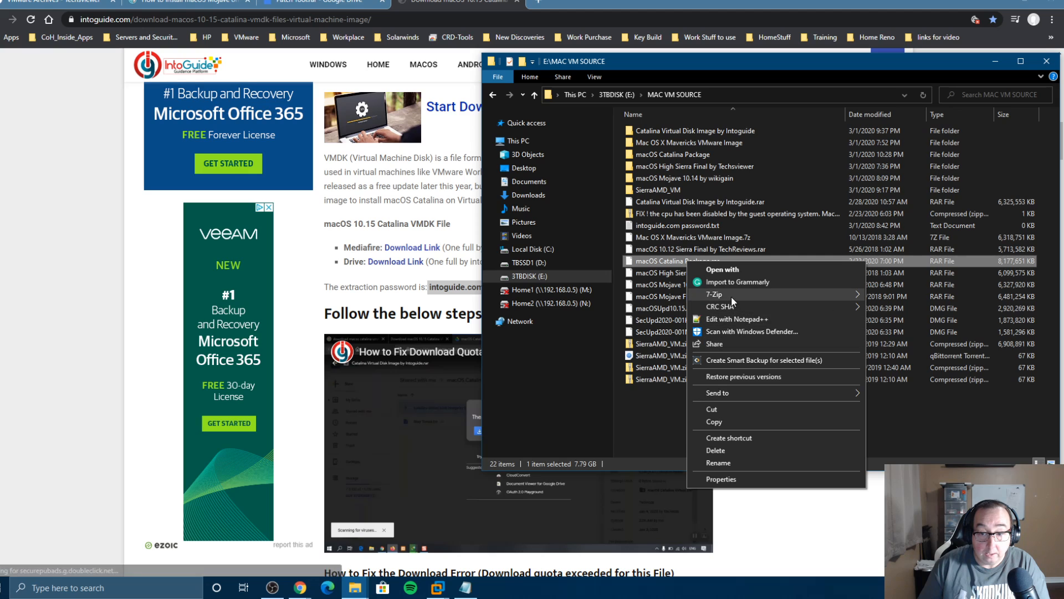
mouse_move(731, 296)
left_click(535, 335)
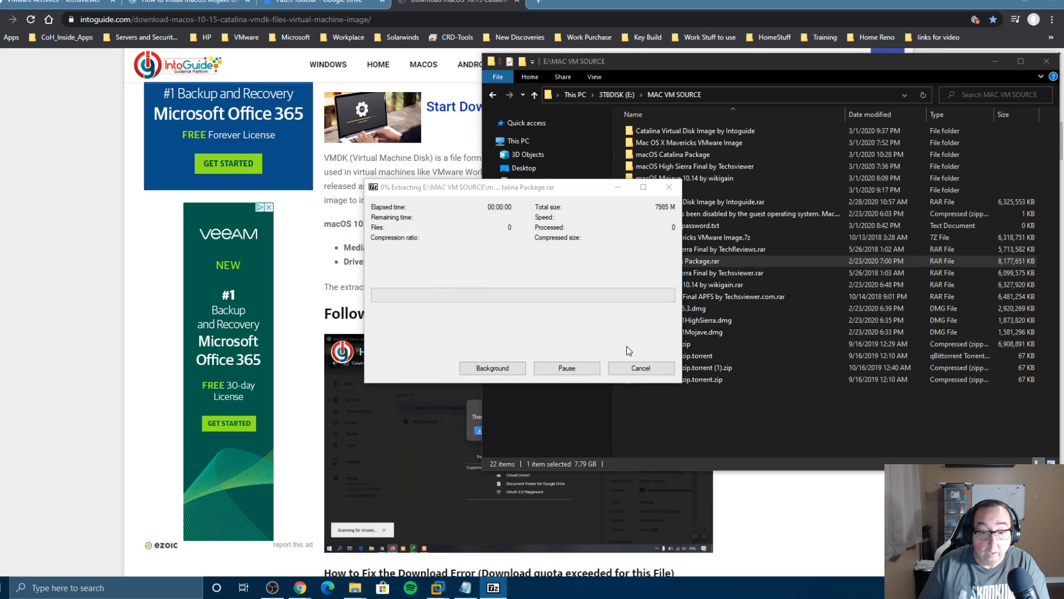
left_click(501, 354)
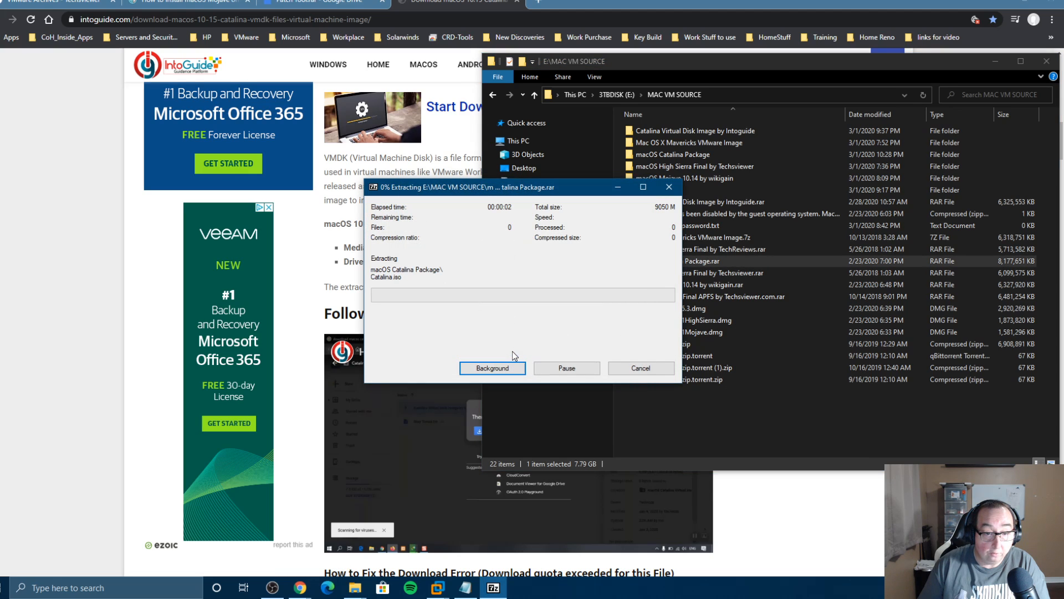
left_click(639, 368)
left_click(480, 320)
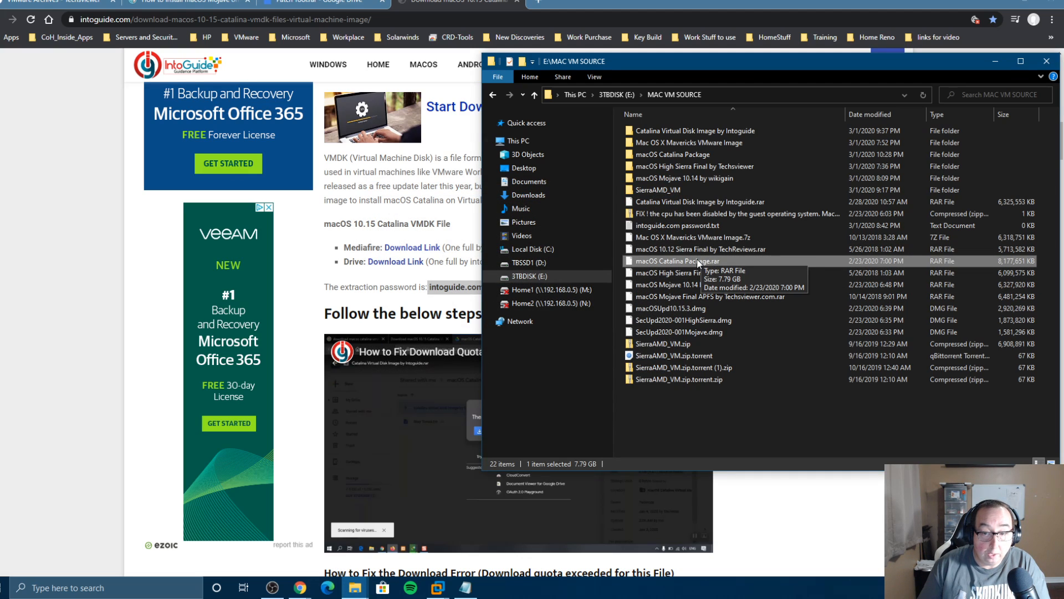
Step: Return to IntoGuide's Catalina VMDK page, highlight the extraction password and look over the instructions for fixing the download quota error
left_click(438, 283)
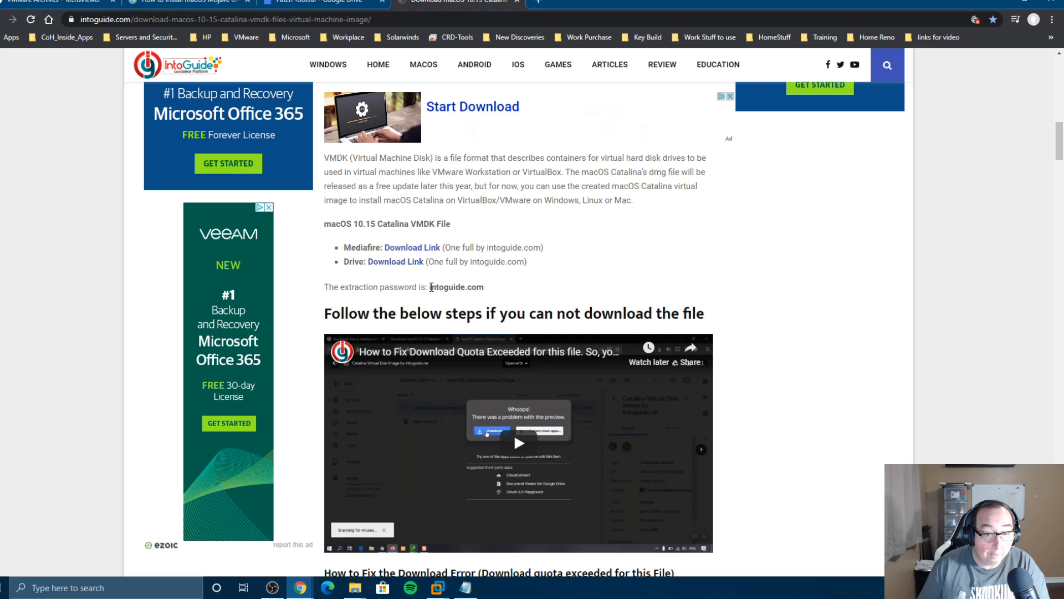
left_click_drag(429, 287, 485, 288)
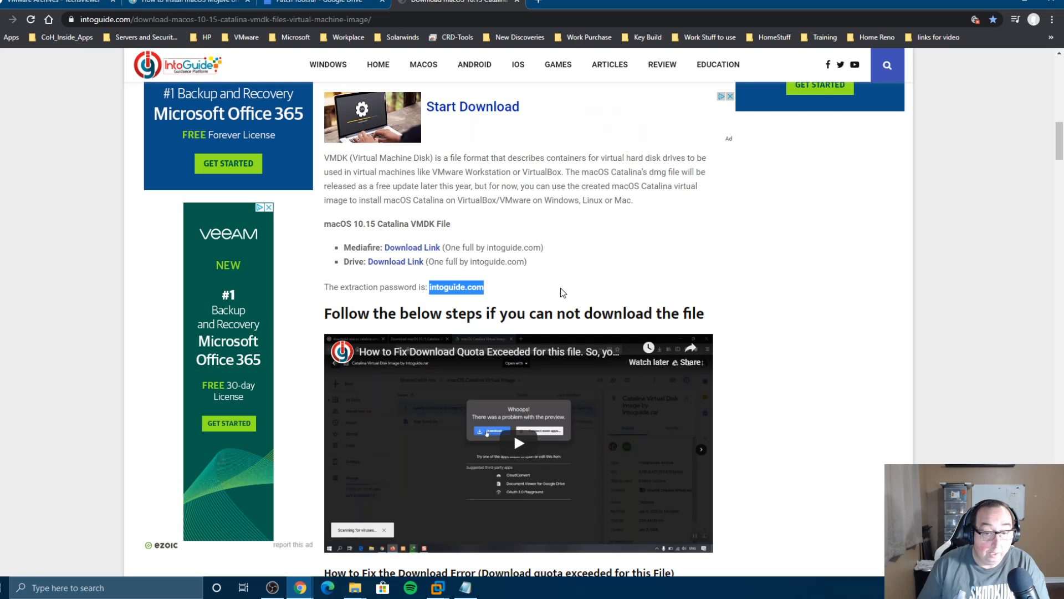
scroll(557, 294, "down", 4)
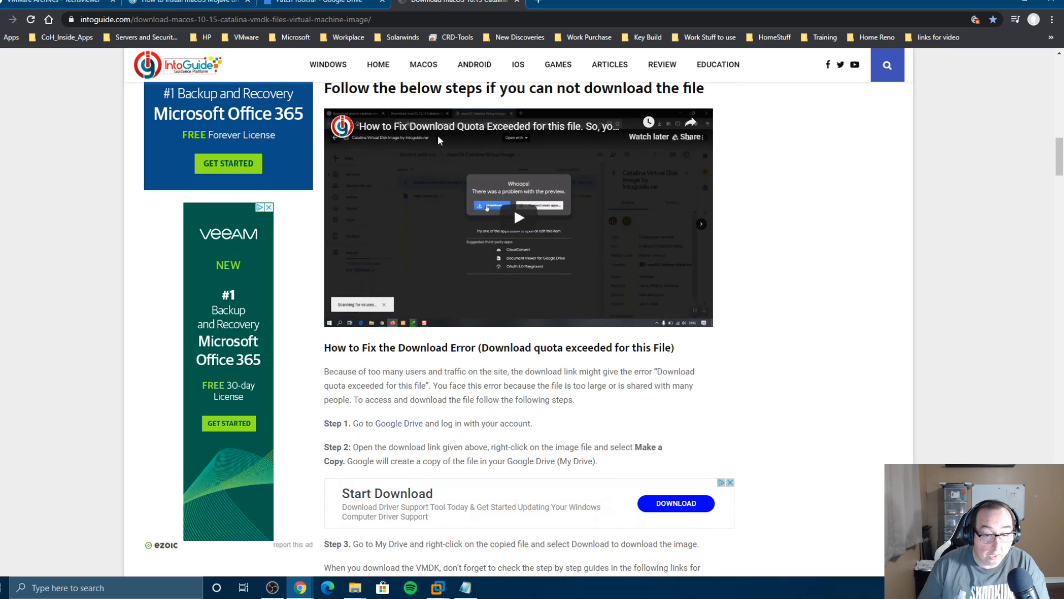
scroll(427, 216, "down", 7)
scroll(409, 254, "up", 10)
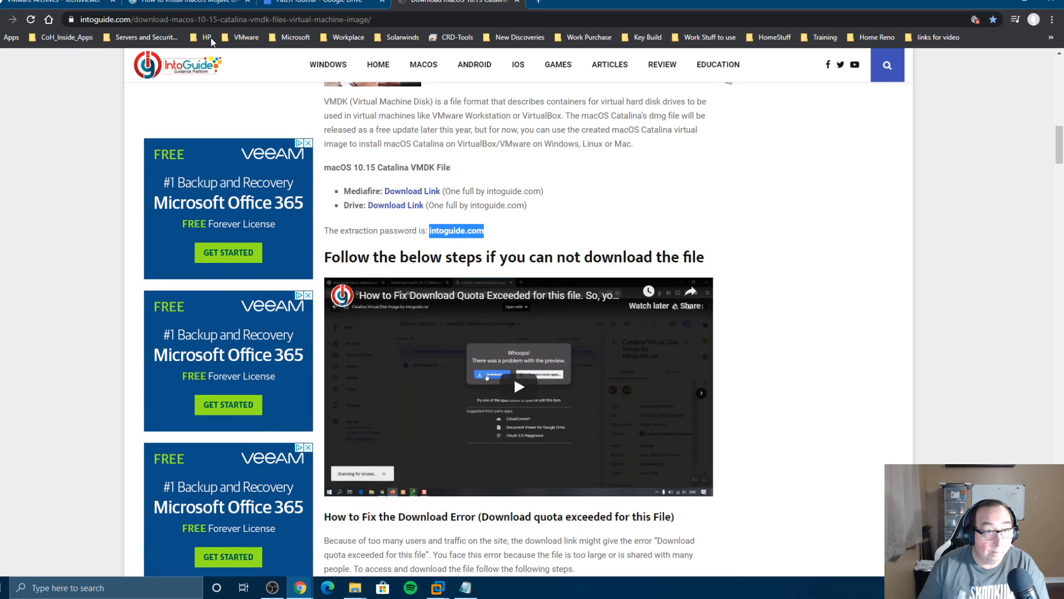
Step: Revisit the open Techsviewer and Patch Tool.rar pages, and review the requirements and download links in Wikigain's macOS Mojave guide
left_click(191, 3)
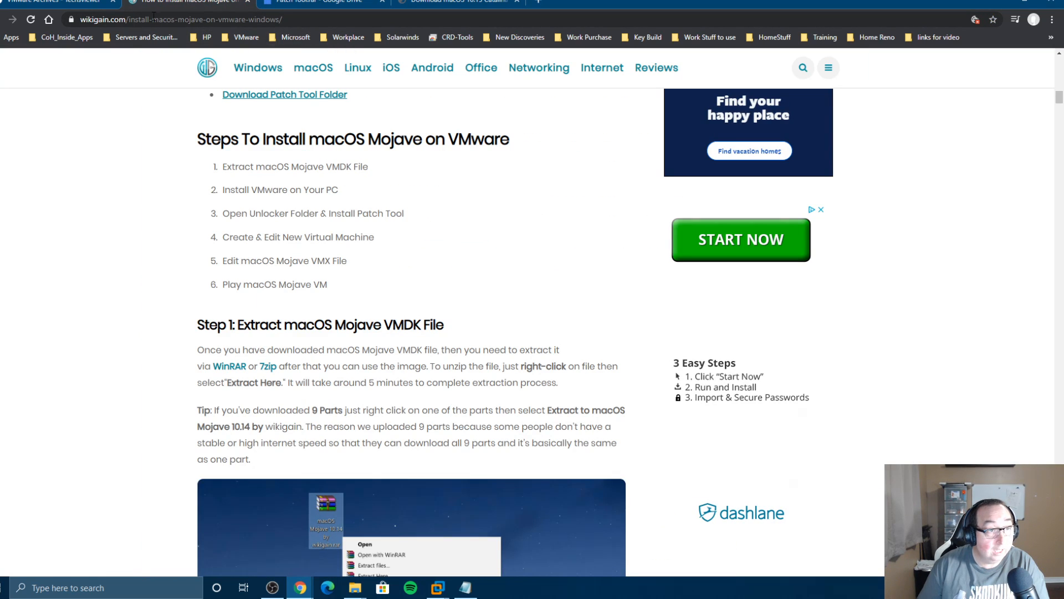
key("ctrl+shift+Tab")
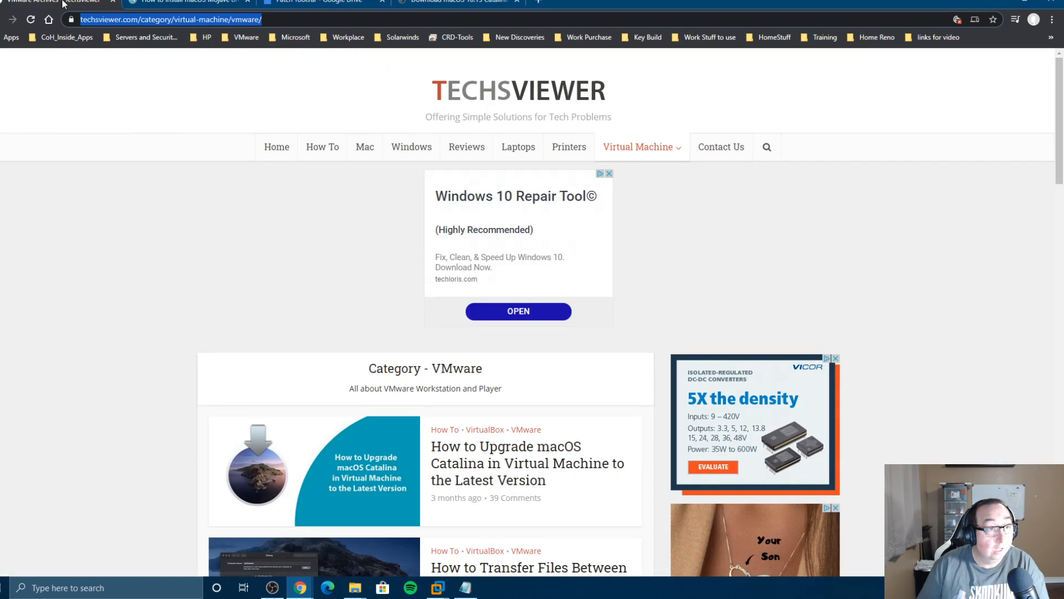
left_click(302, 5)
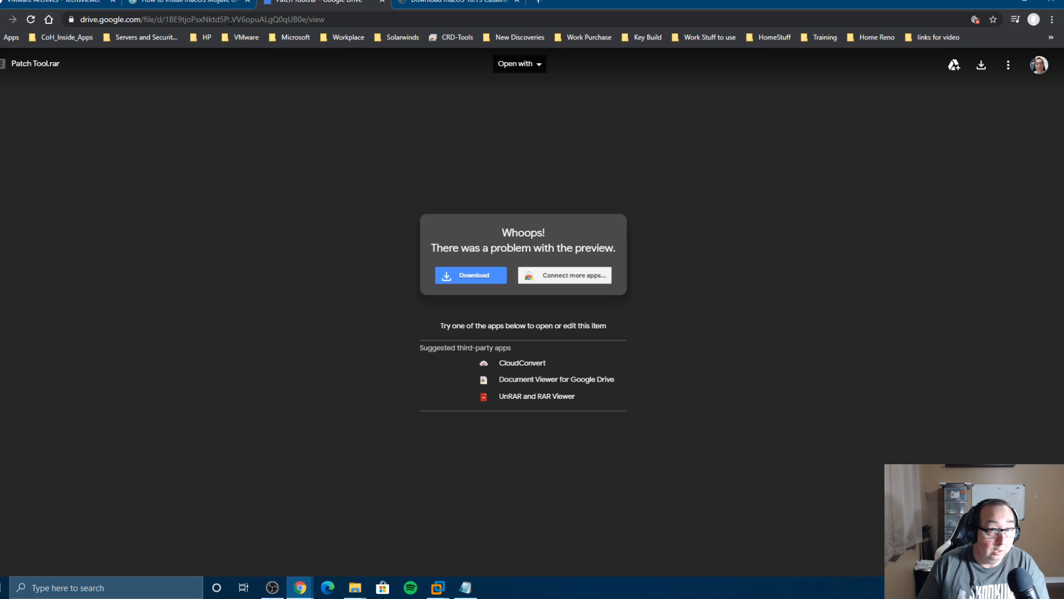
left_click(61, 4)
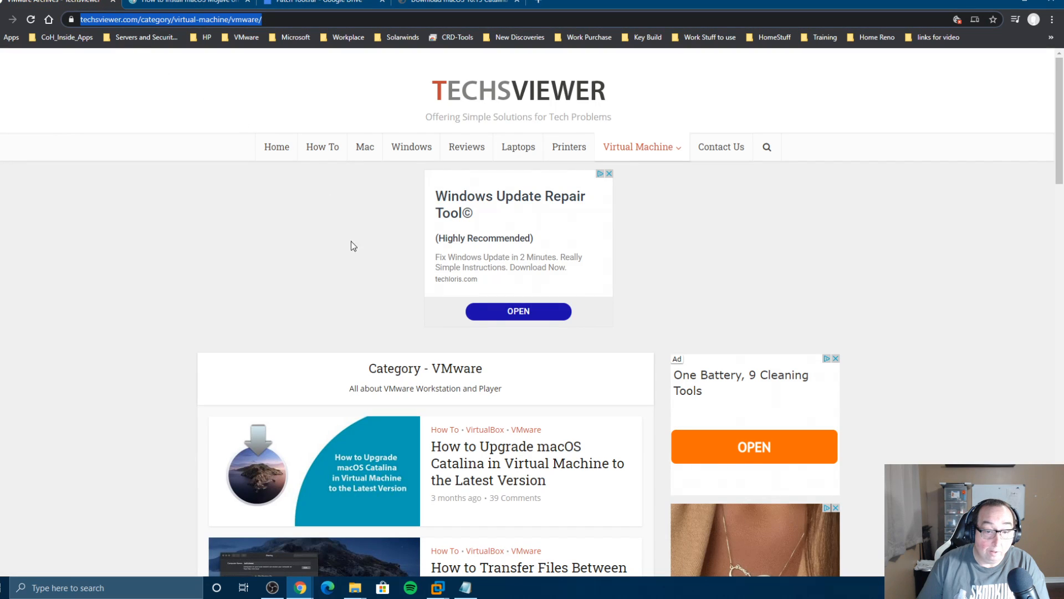
left_click(209, 6)
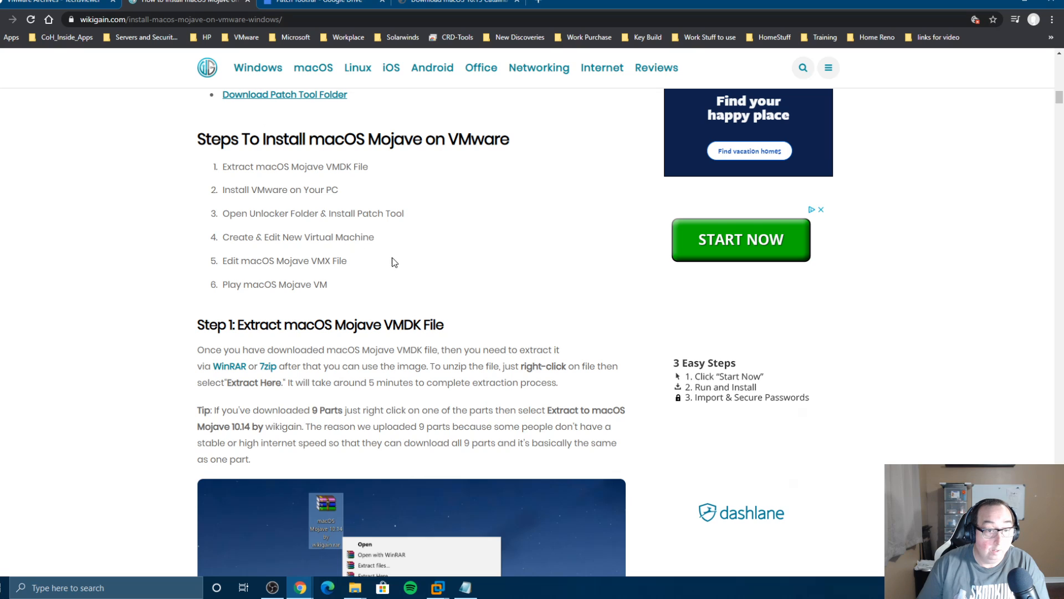
scroll(396, 265, "up", 10)
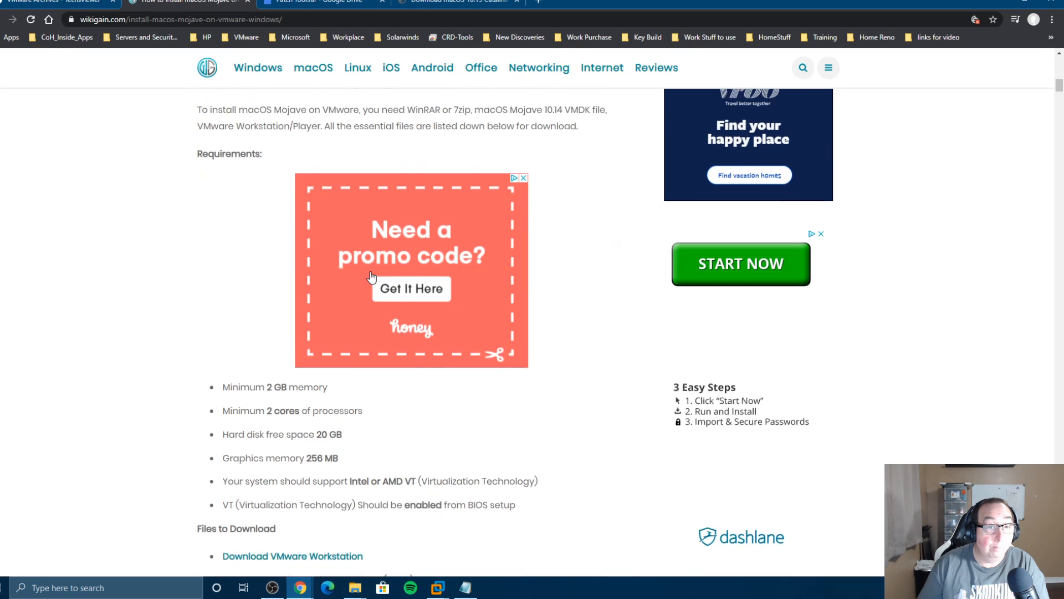
scroll(255, 233, "up", 3)
scroll(264, 316, "down", 6)
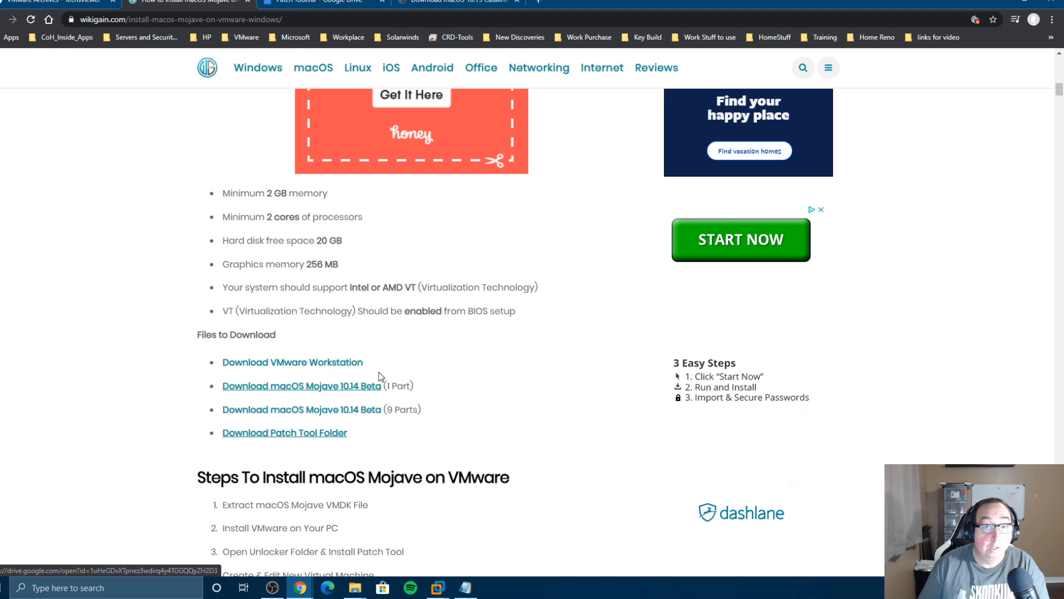
Step: Minimize Chrome and File Explorer, check the lines in VMX File Text.txt, and return to the Mojave VIDEO virtual machine in VMware Workstation
left_click(1000, 6)
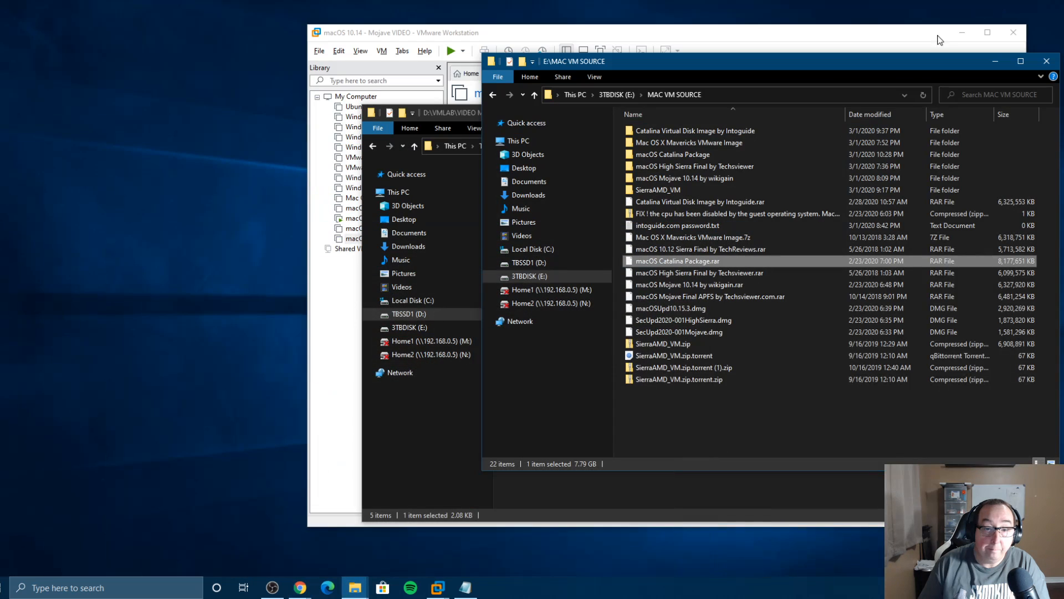
left_click(997, 60)
left_click(878, 112)
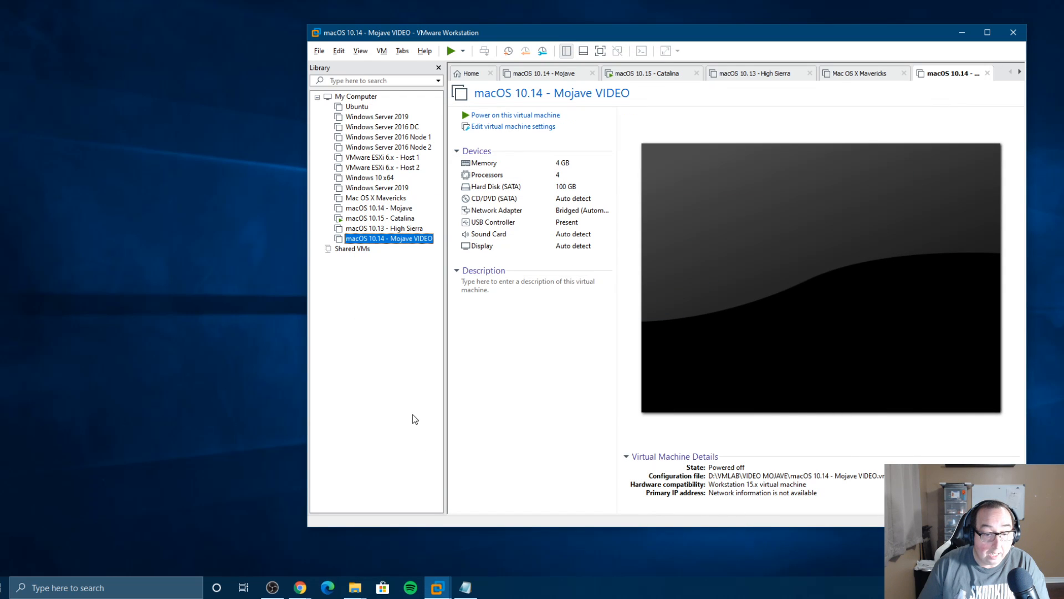
left_click(466, 587)
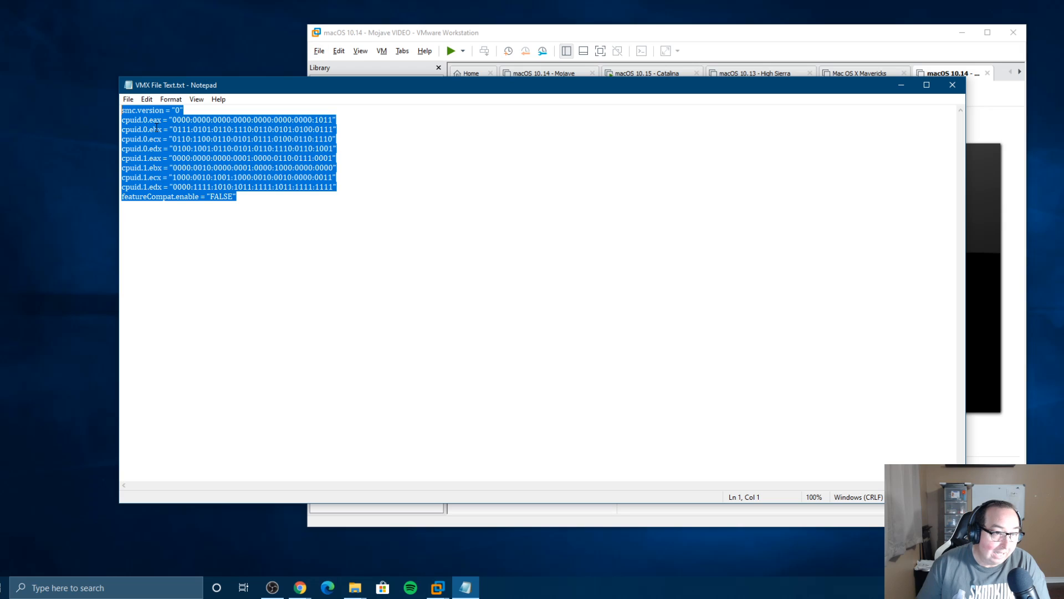
left_click(902, 86)
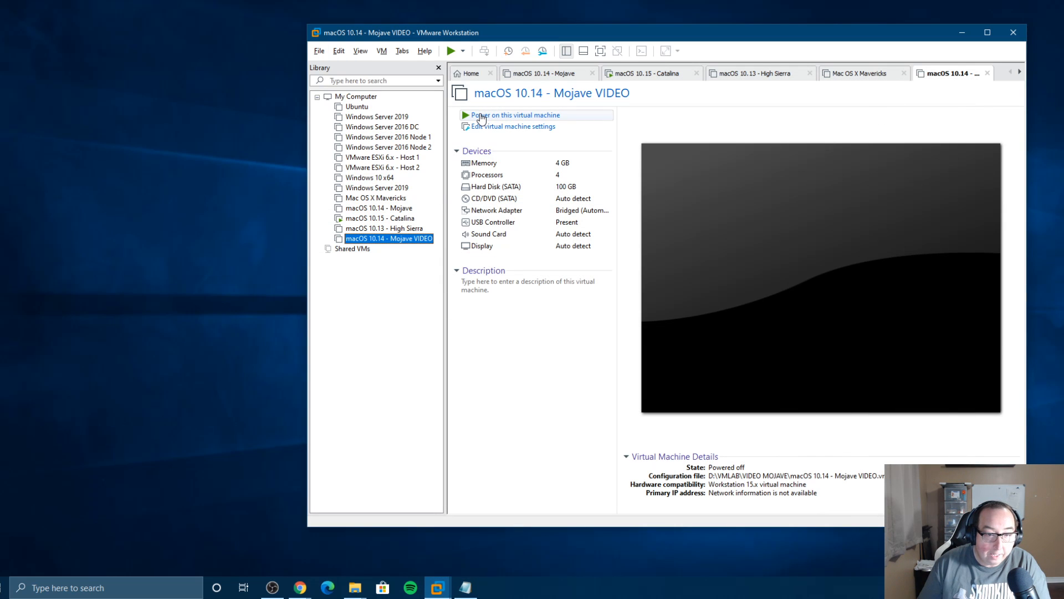
Step: Power on the macOS 10.14 - Mojave VIDEO virtual machine, declining to connect sata0:1 at every power-on
left_click(480, 115)
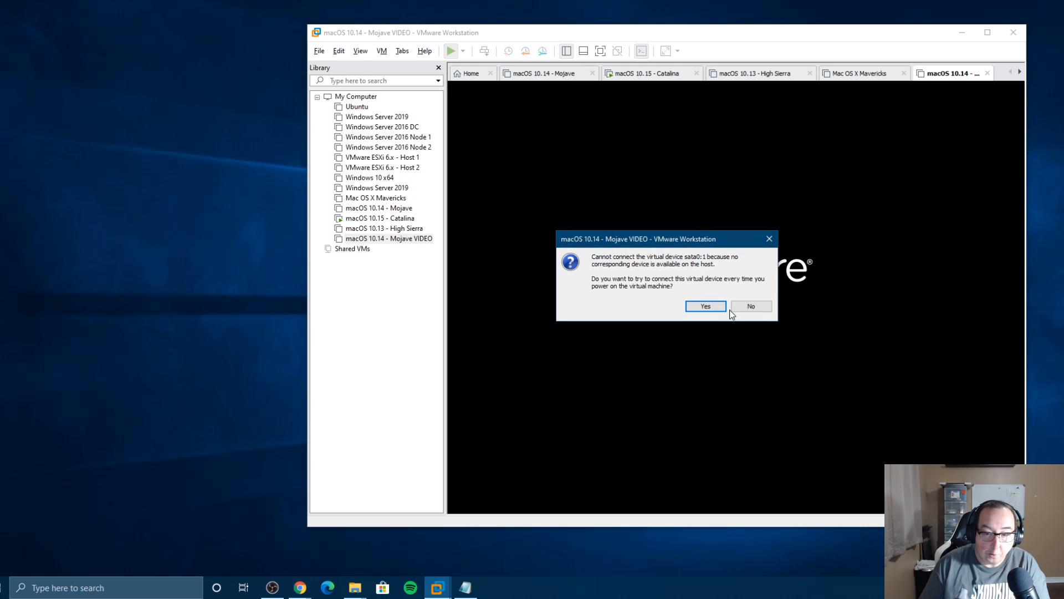
left_click(751, 307)
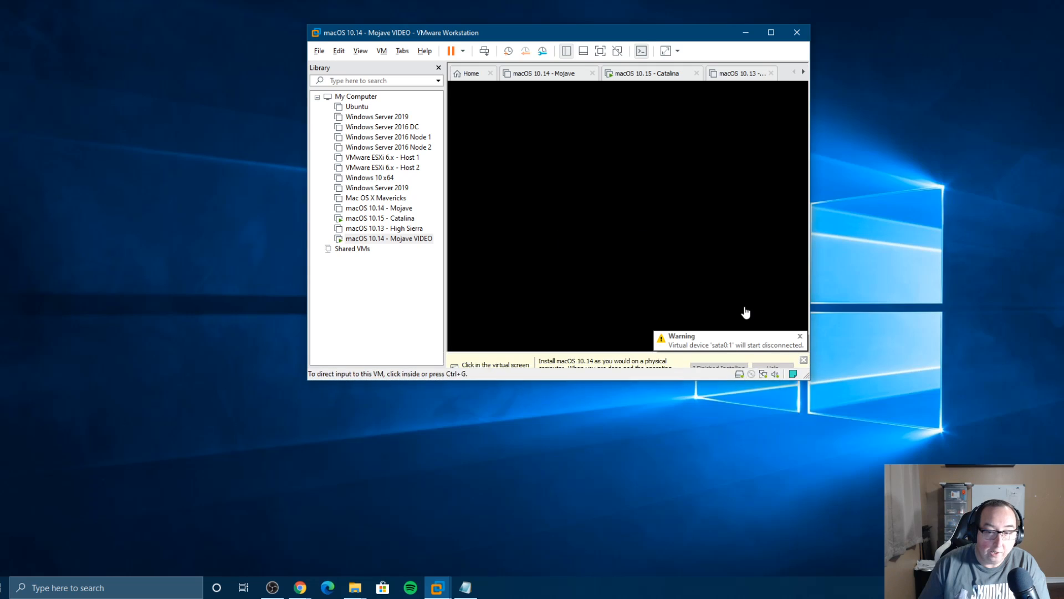
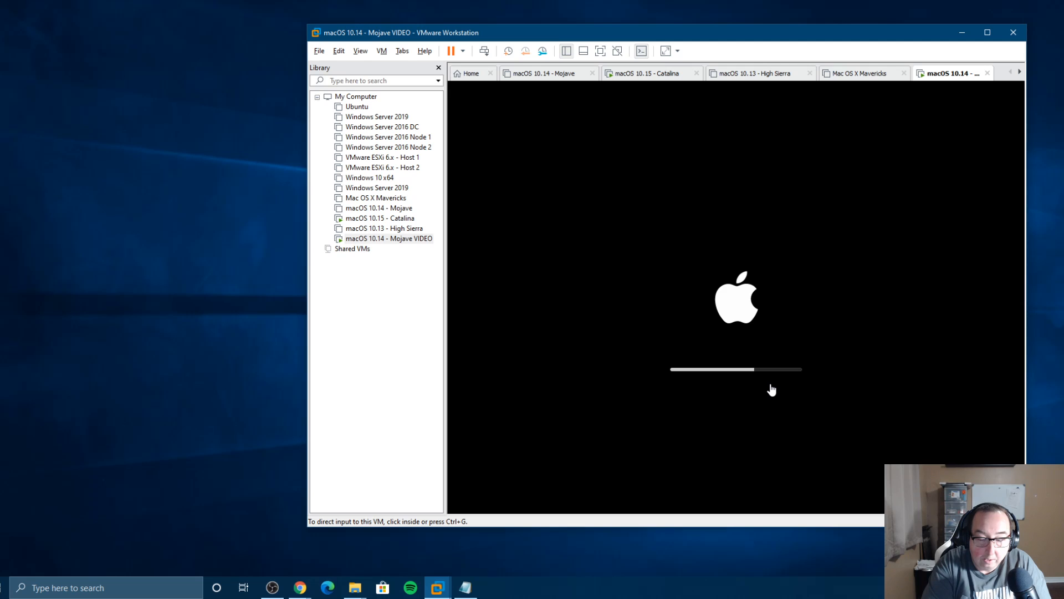
Step: Try to restart the boot of the macOS 10.15 - Catalina virtual machine from its Boot Manager
left_click(399, 218)
left_click(682, 230)
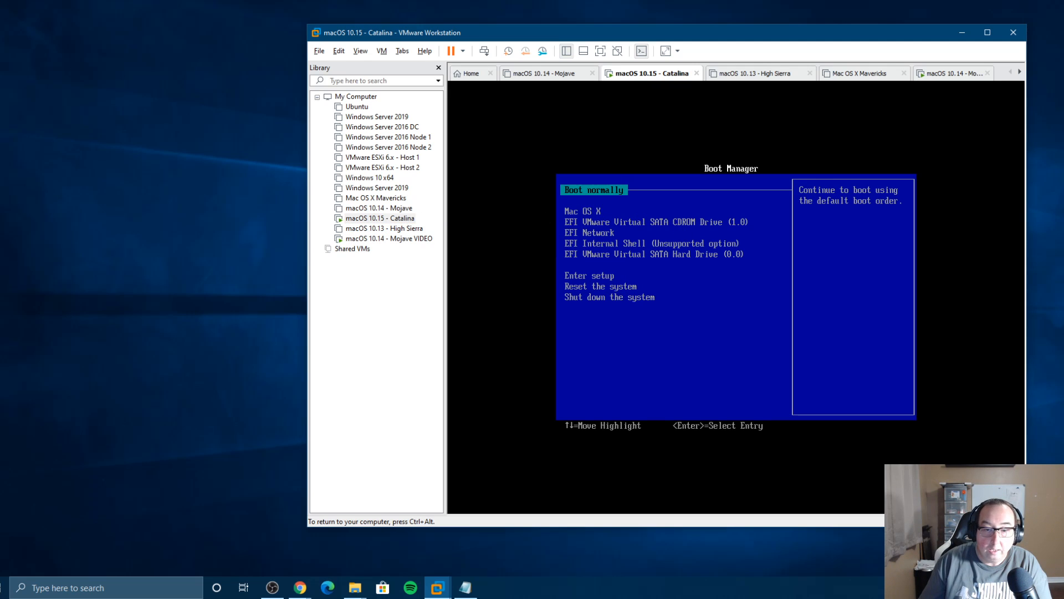
key("Down")
key("Down")
key("Down")
key("Down")
key("Down")
key("Down")
key("Down")
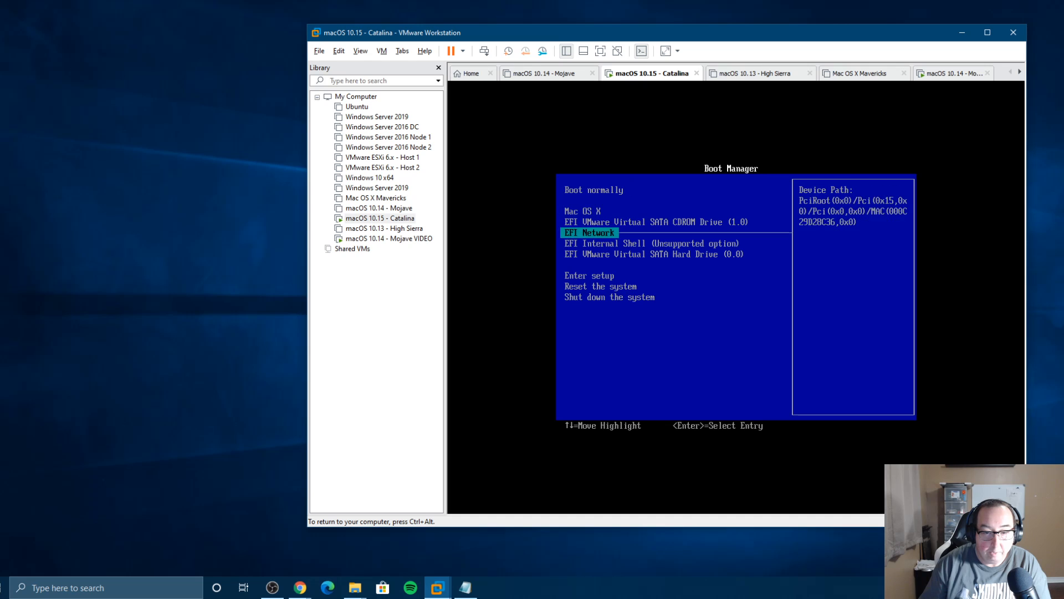
key("Return")
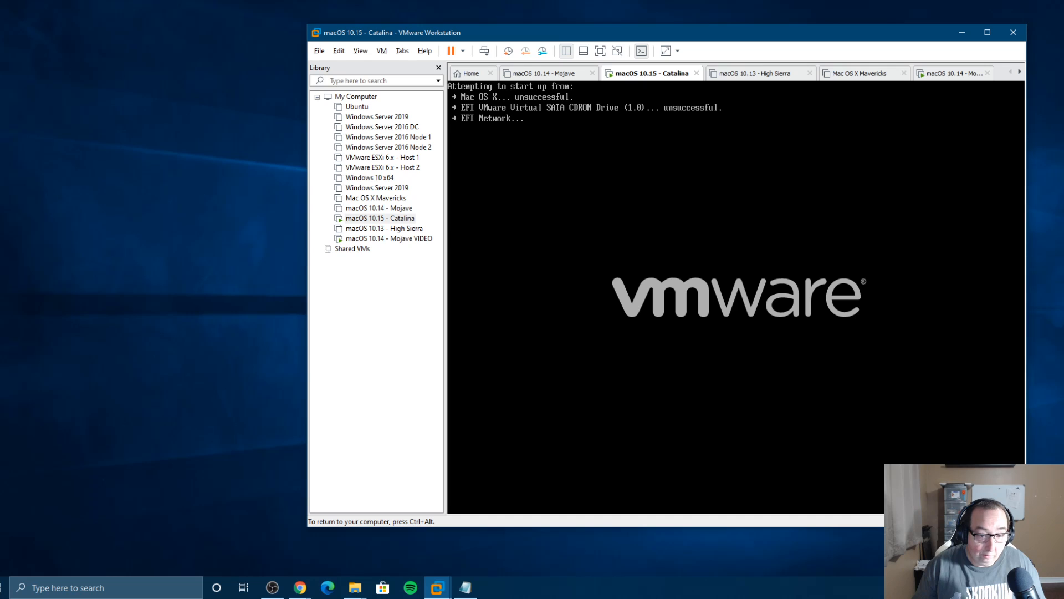
key("ctrl+alt")
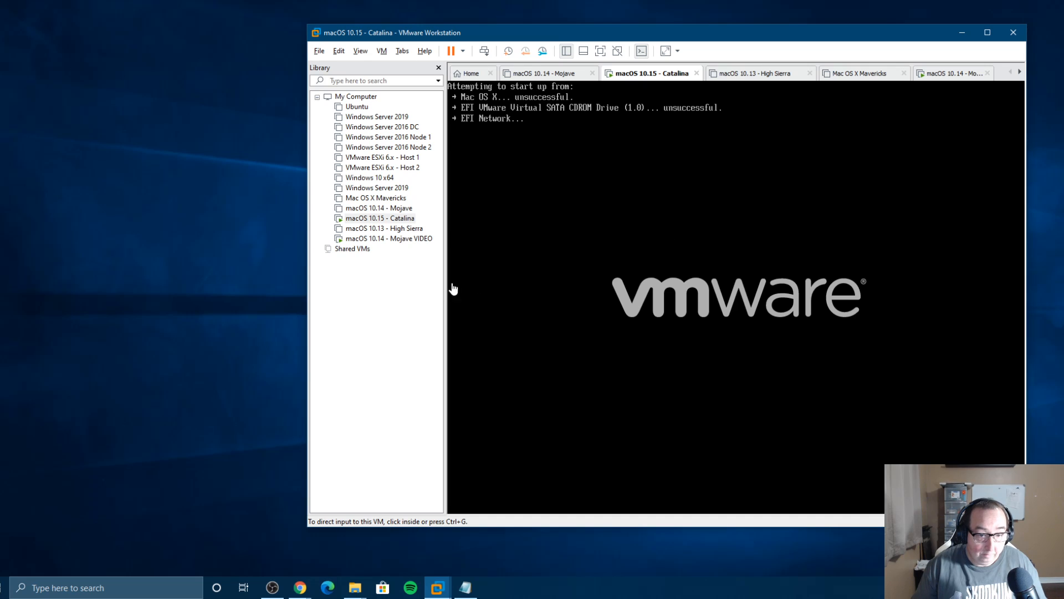
left_click(620, 225)
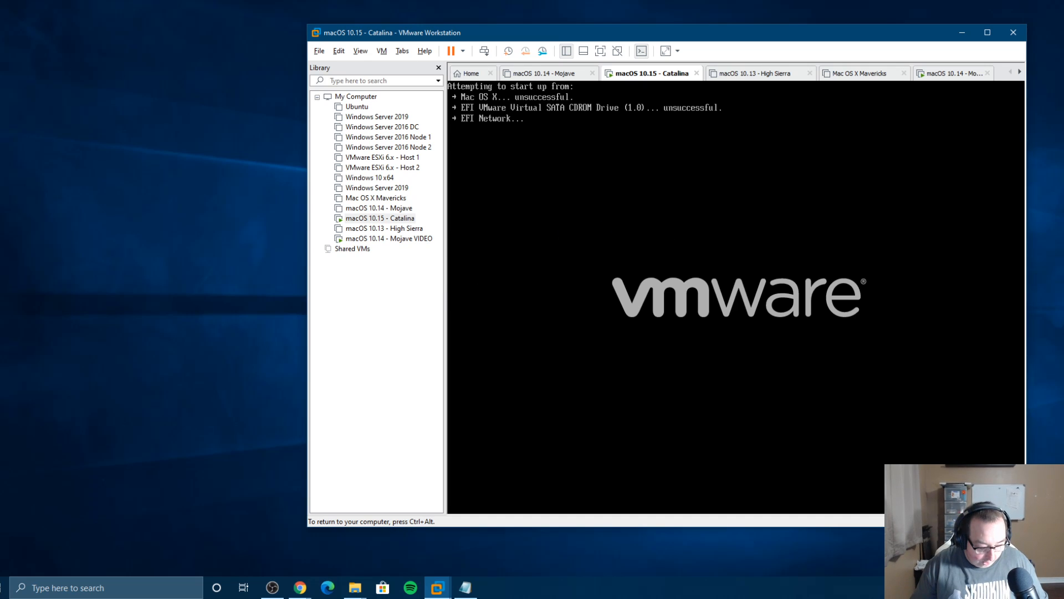
key("ctrl+alt")
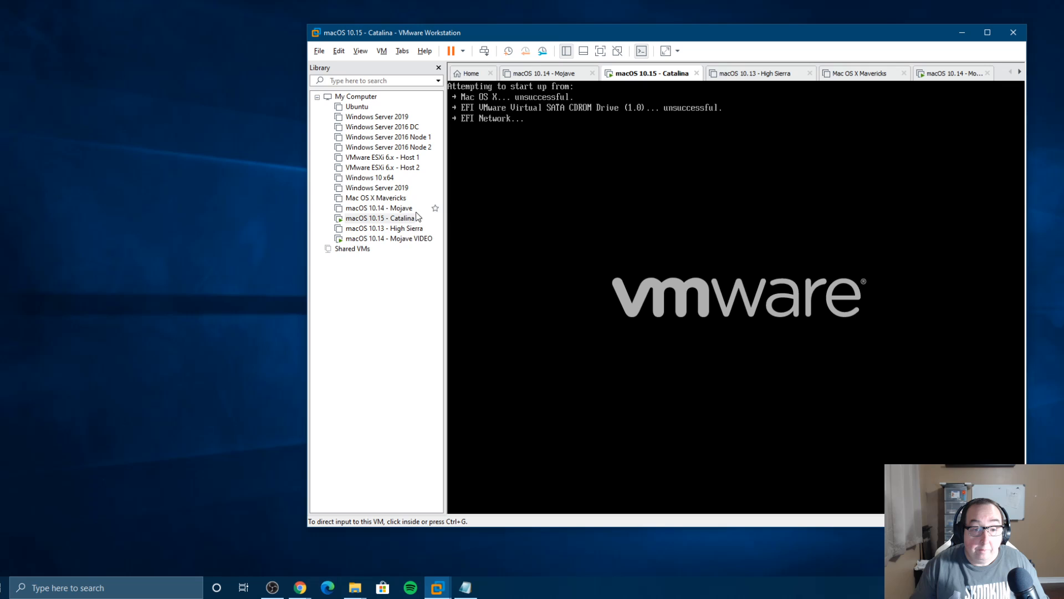
Step: Return to the macOS 10.14 - Mojave VIDEO virtual machine and check its startup screen
left_click(388, 239)
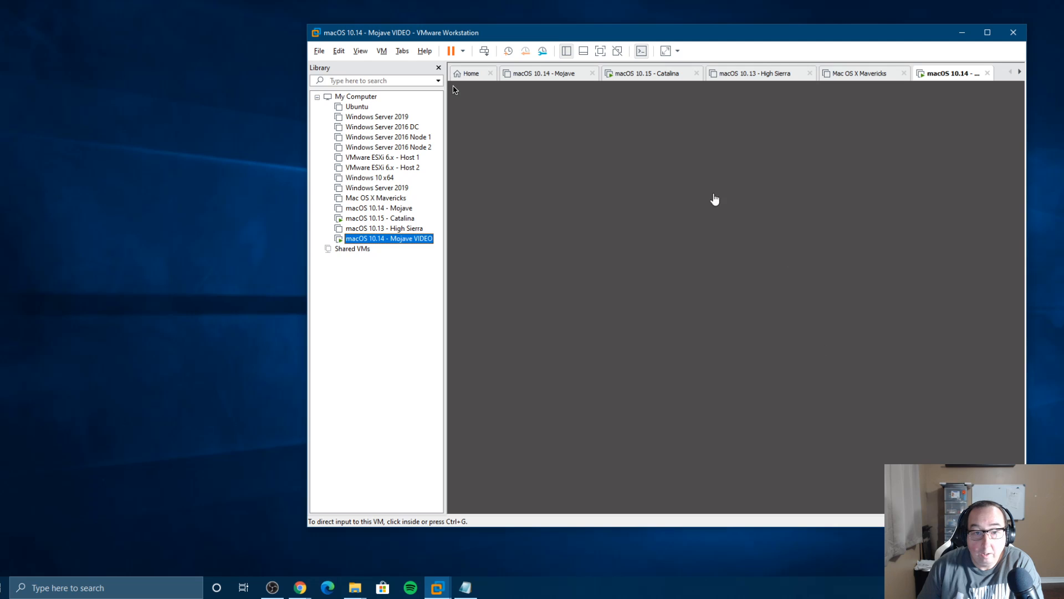
left_click(562, 179)
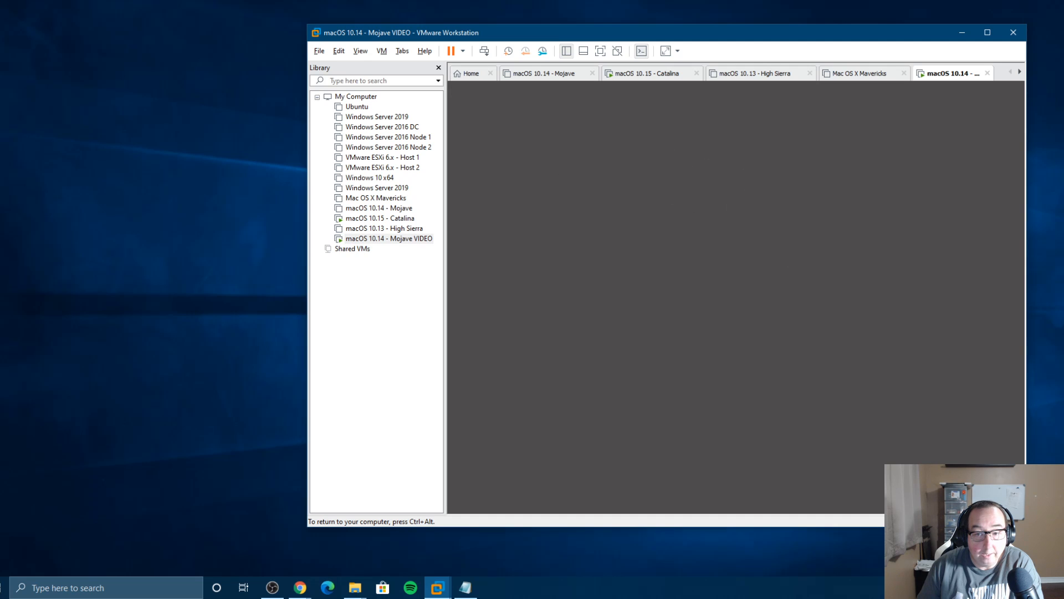
key("ctrl+alt")
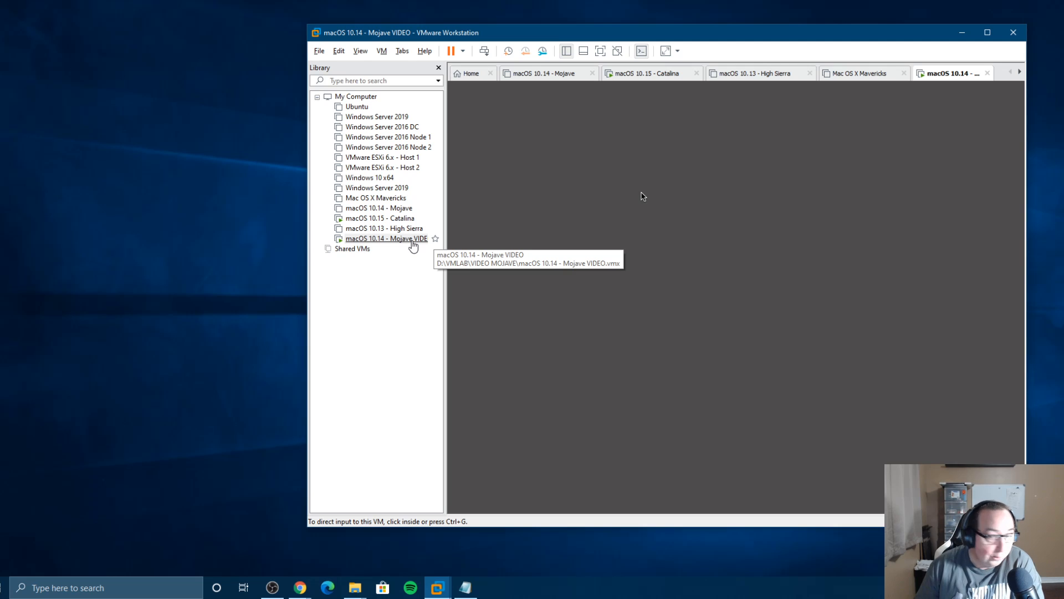
left_click(552, 232)
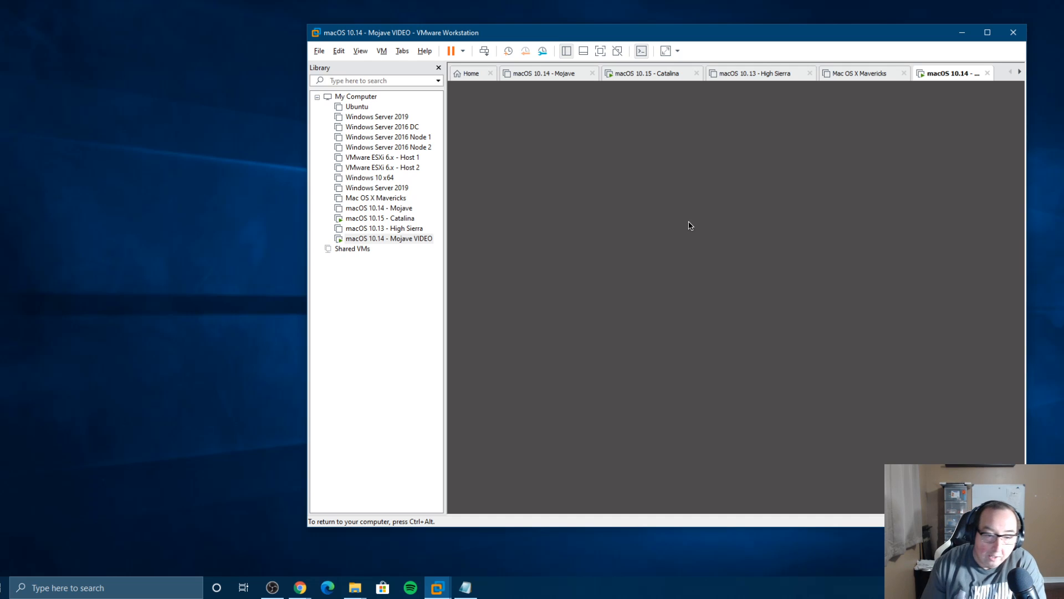
Step: Return to the macOS 10.15 - Catalina virtual machine and try to boot it normally from its Boot Manager
left_click(424, 218)
left_click(537, 227)
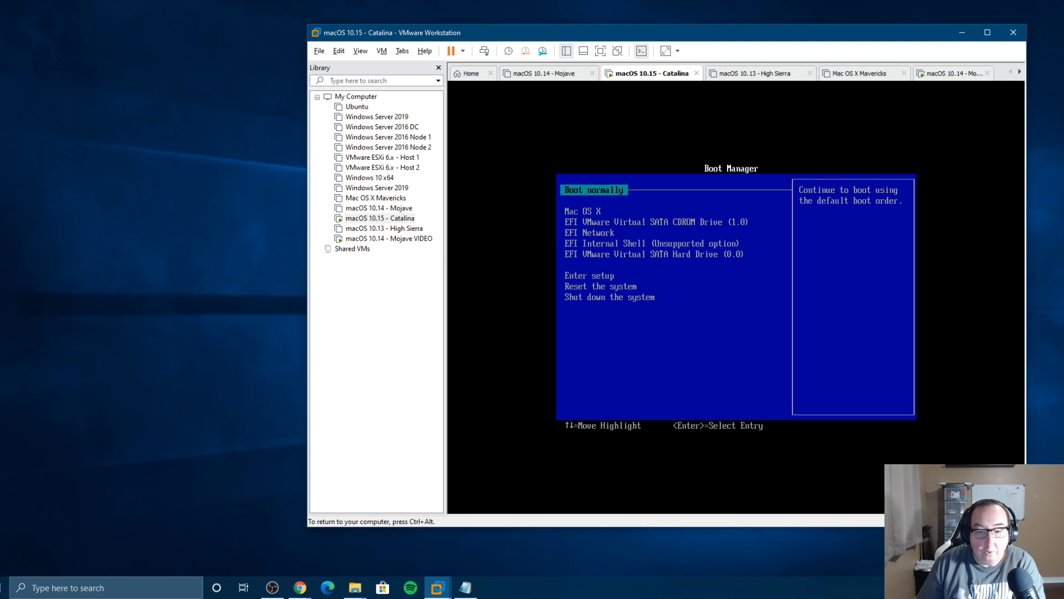
key("Down")
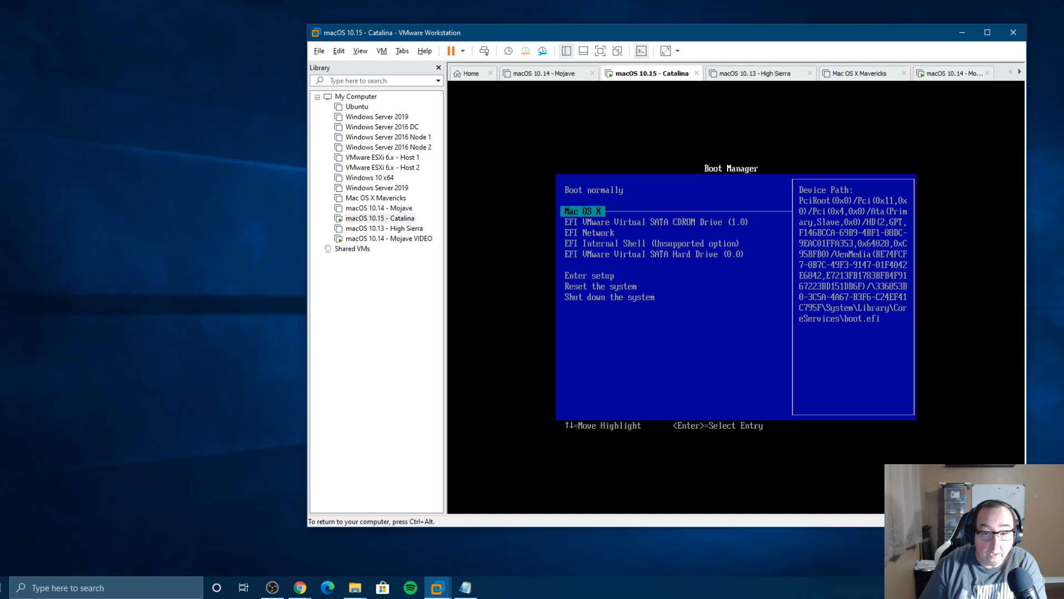
key("Up")
key("Return")
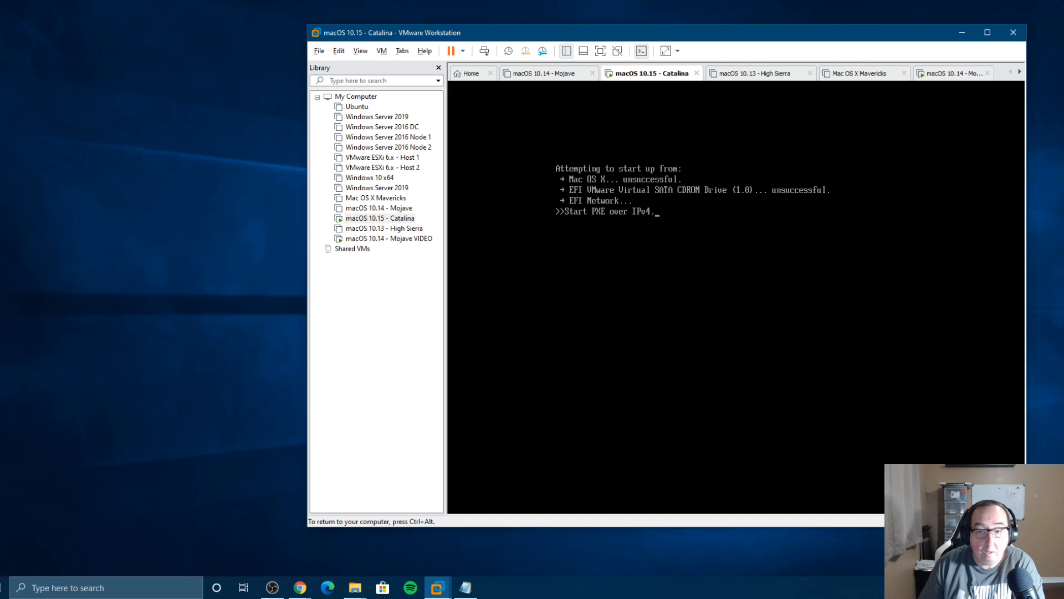
key("ctrl+alt")
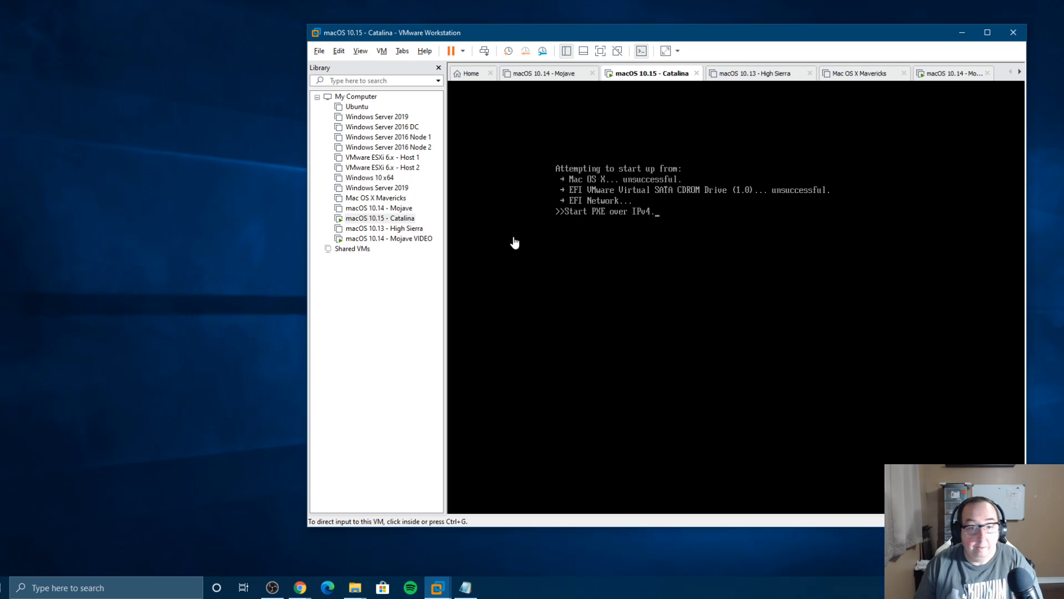
right_click(371, 222)
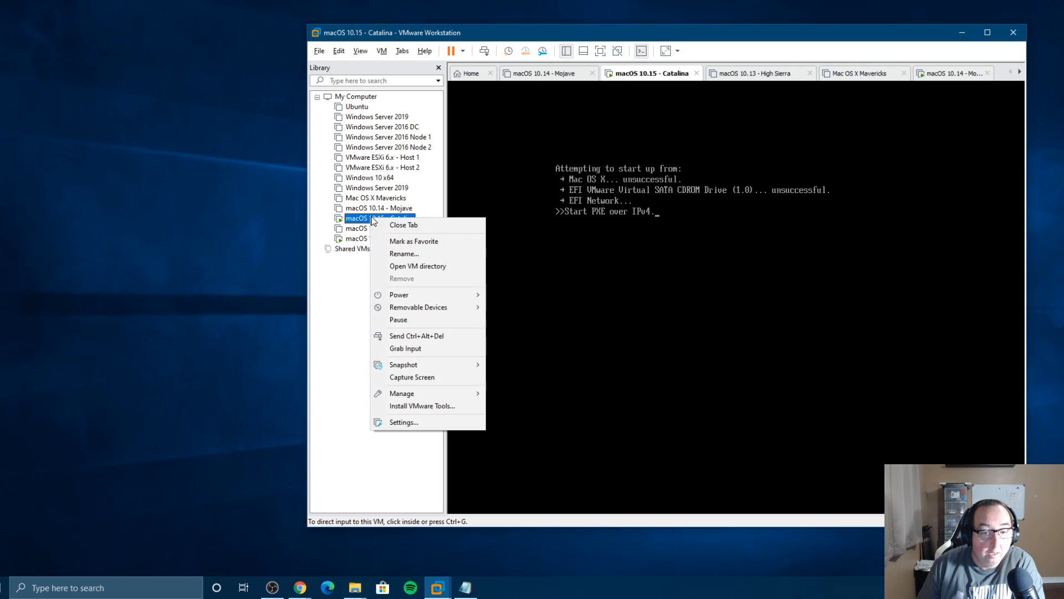
mouse_move(412, 395)
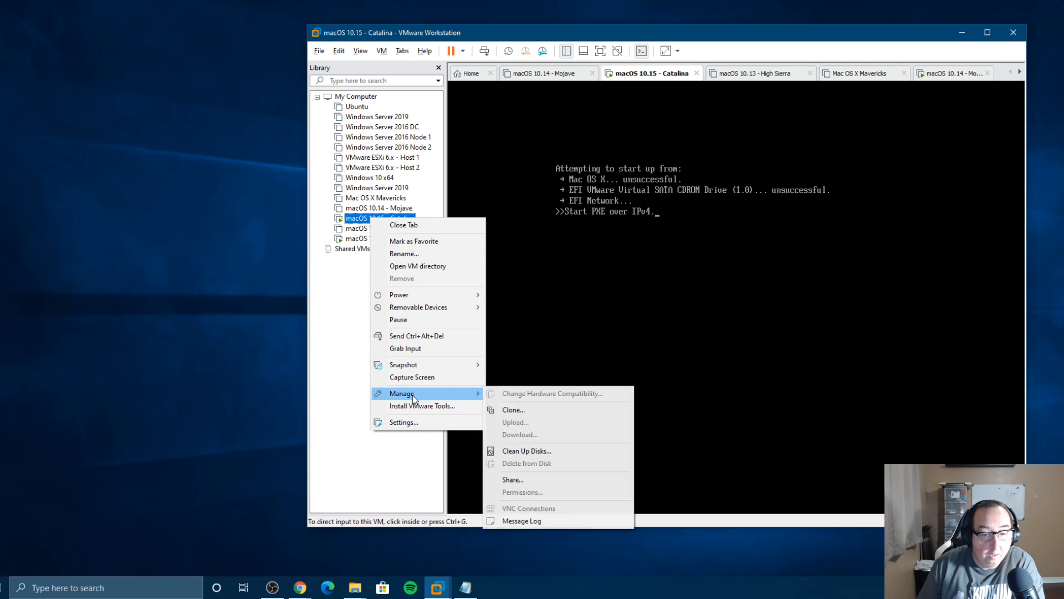
left_click(427, 423)
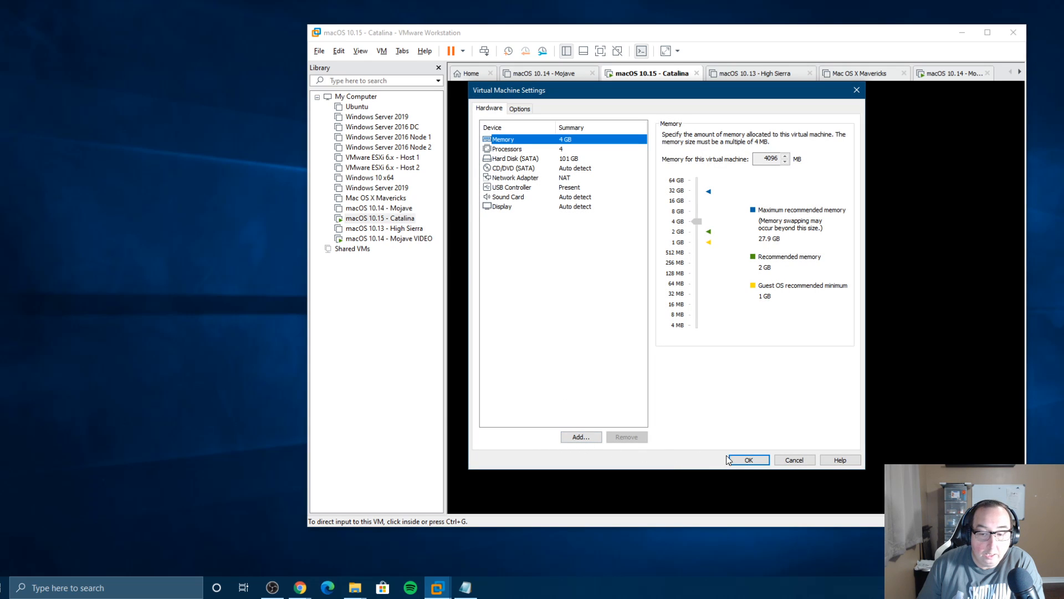
left_click(794, 459)
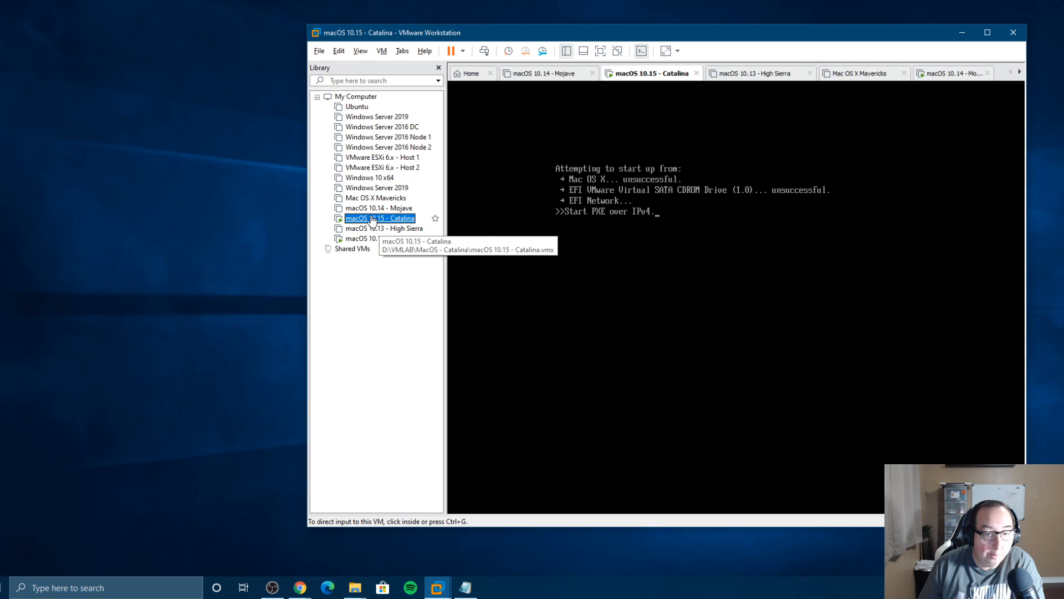
Step: Shut down the guest of the macOS 10.15 - Catalina virtual machine
right_click(370, 218)
mouse_move(455, 292)
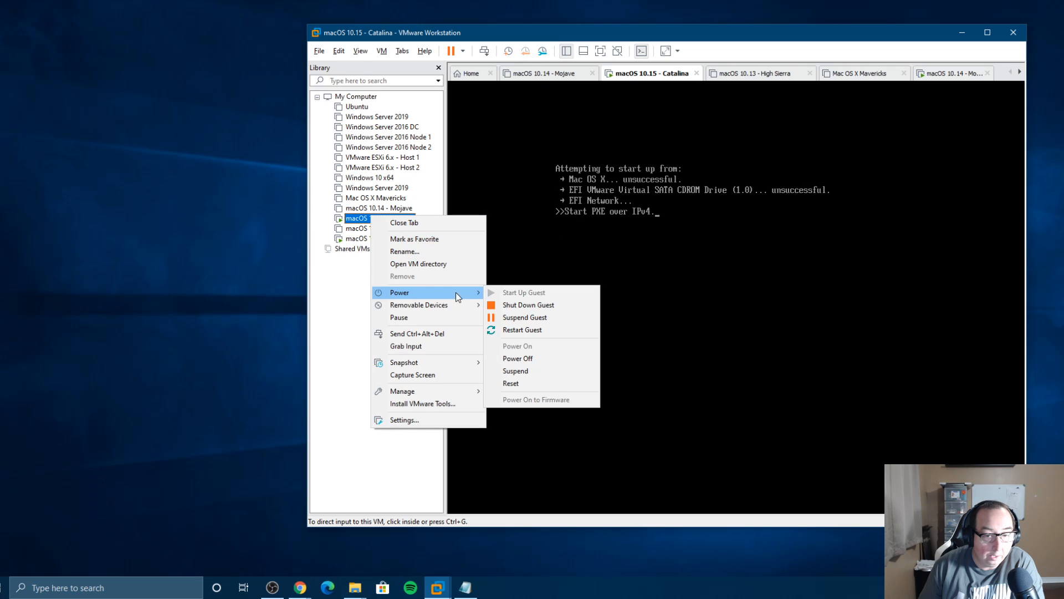
left_click(540, 305)
left_click(683, 305)
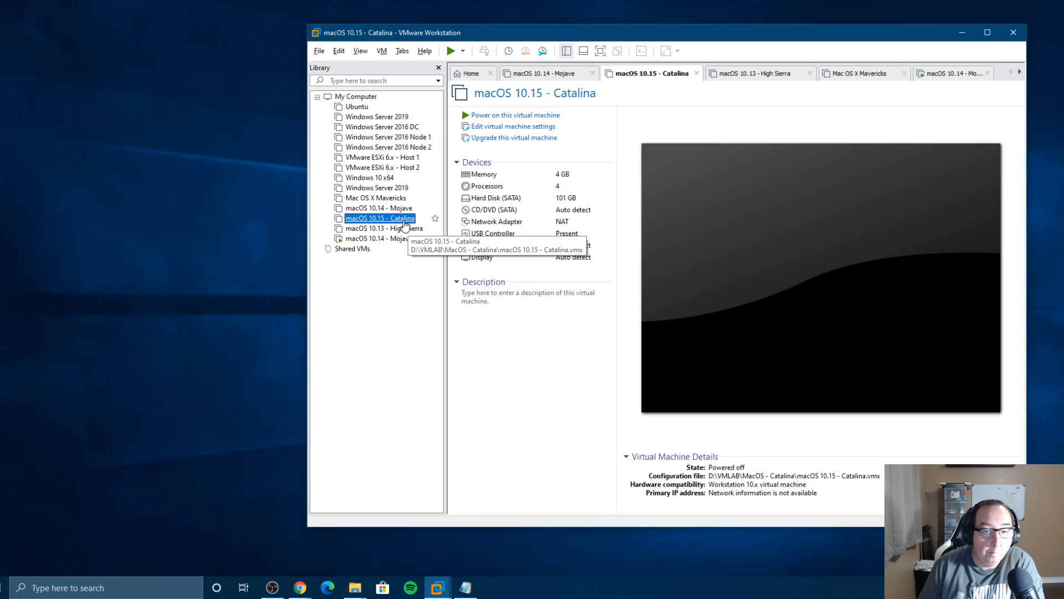
Step: Set the Catalina virtual machine's guest operating system to Apple Mac OS X, version macOS 10.14, accepting the compatibility warnings, and power it on
left_click(495, 131)
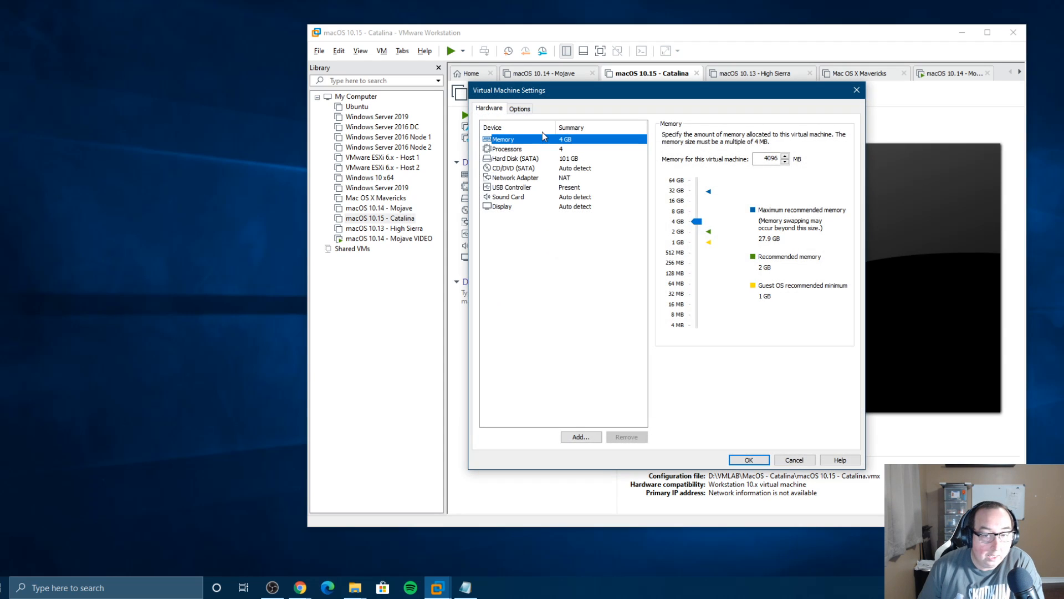
left_click(513, 110)
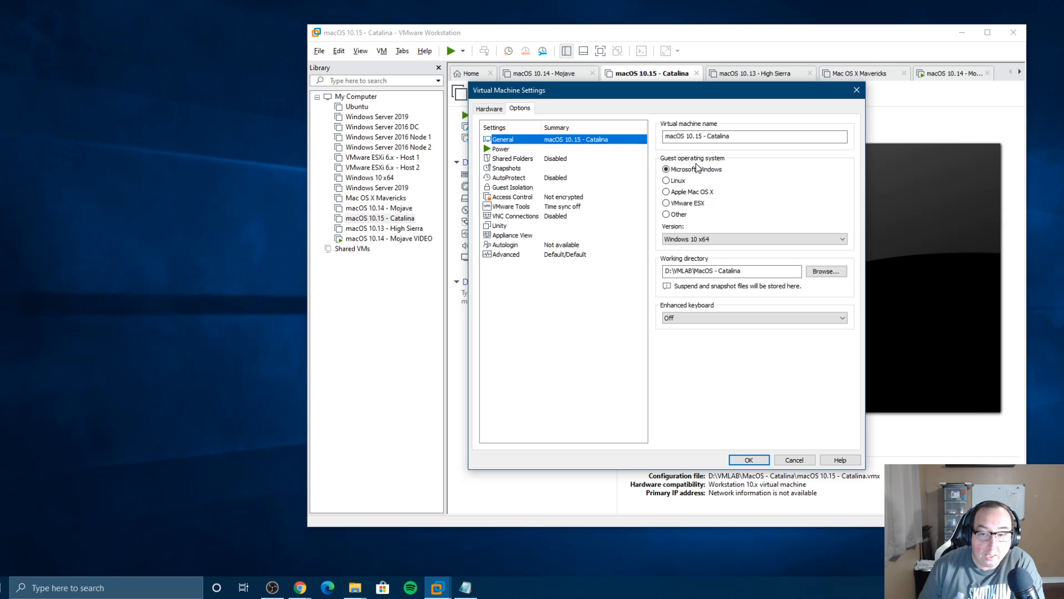
left_click(667, 193)
left_click(719, 241)
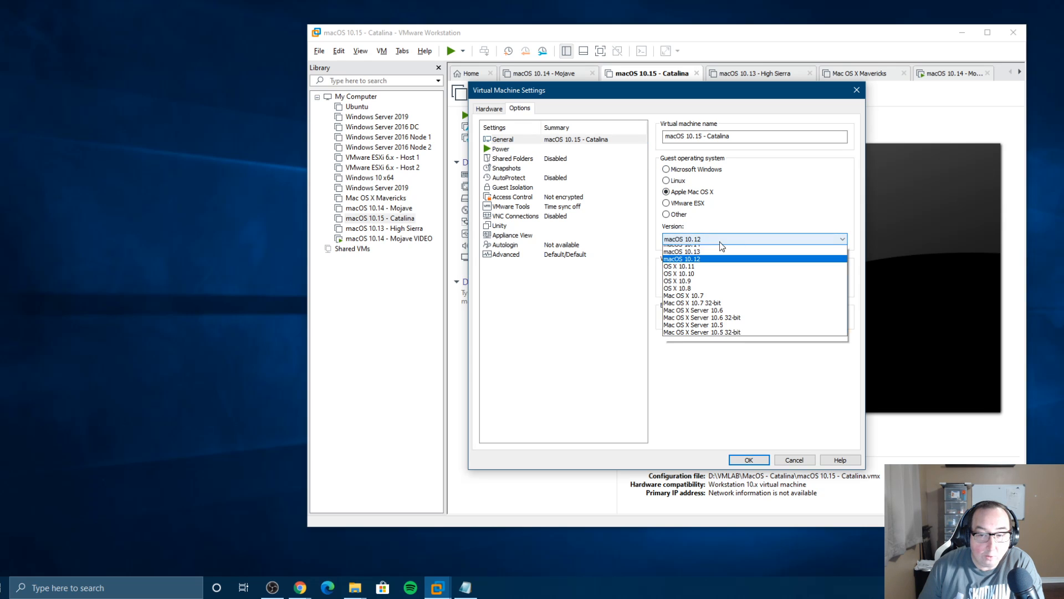
left_click(726, 248)
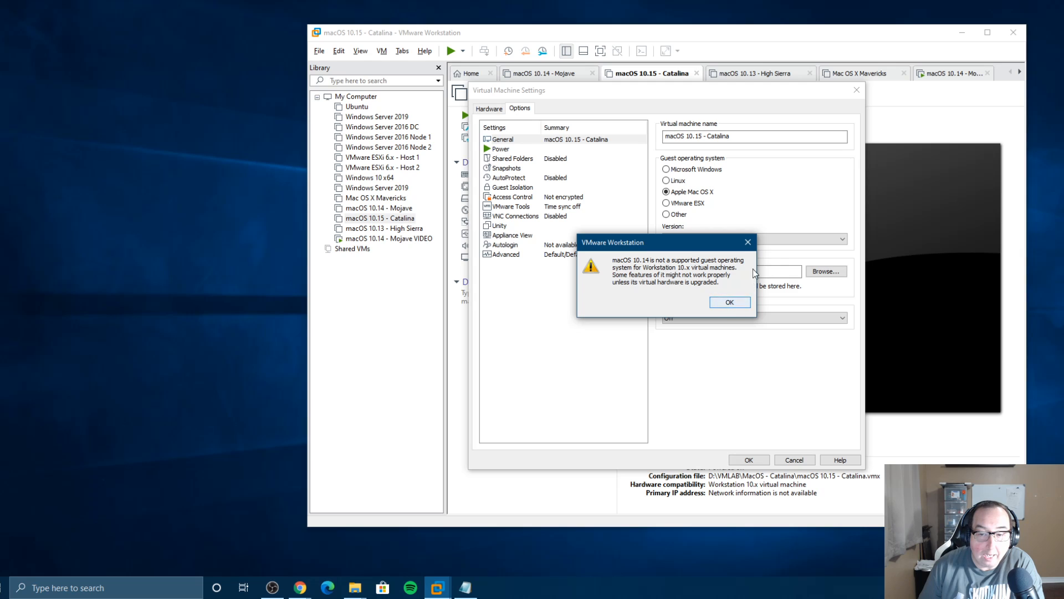
left_click(749, 242)
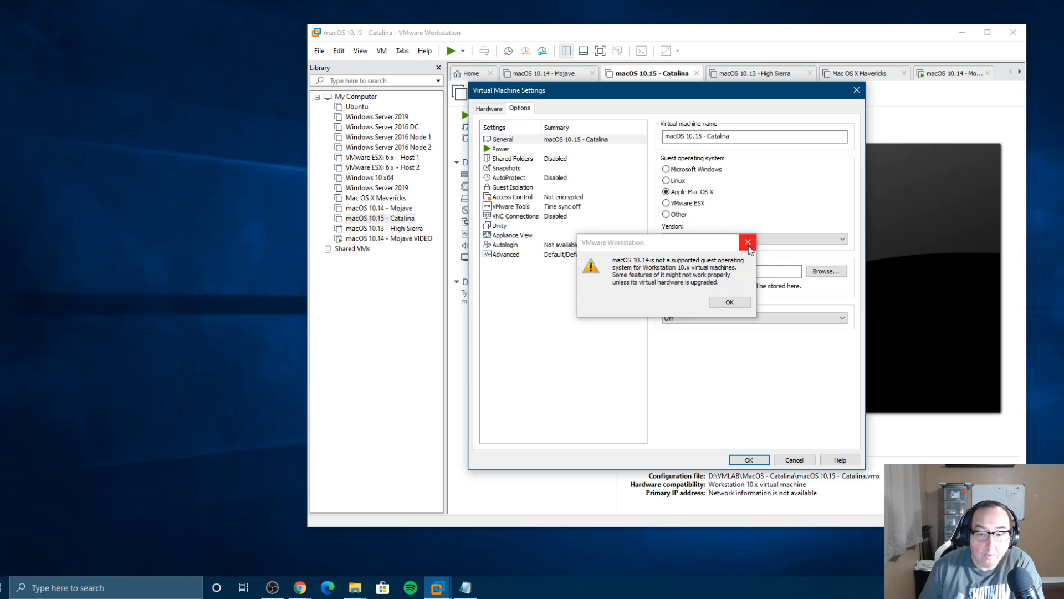
left_click(723, 301)
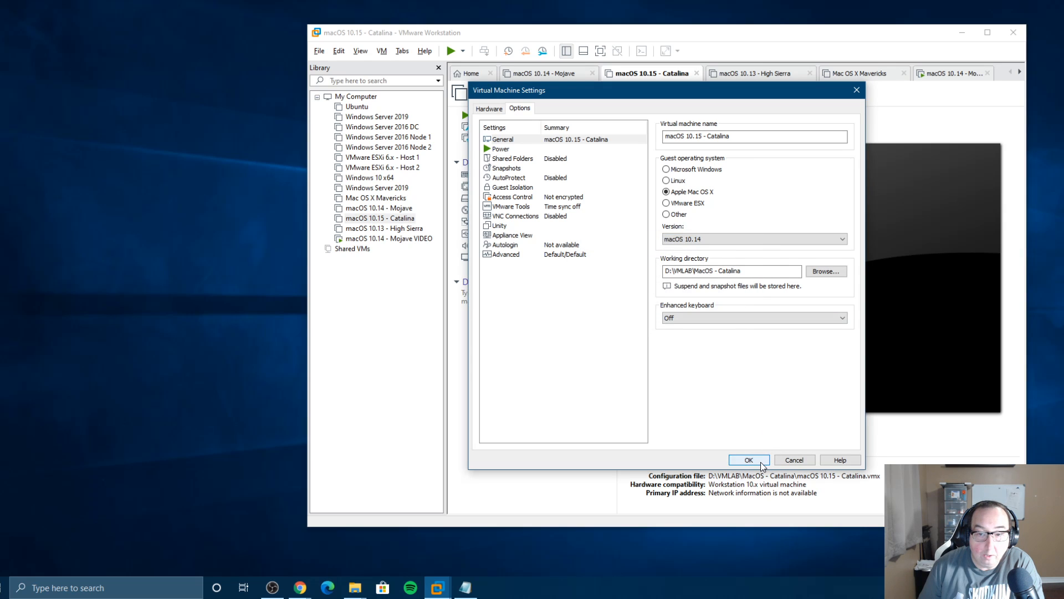
left_click(762, 464)
left_click(729, 302)
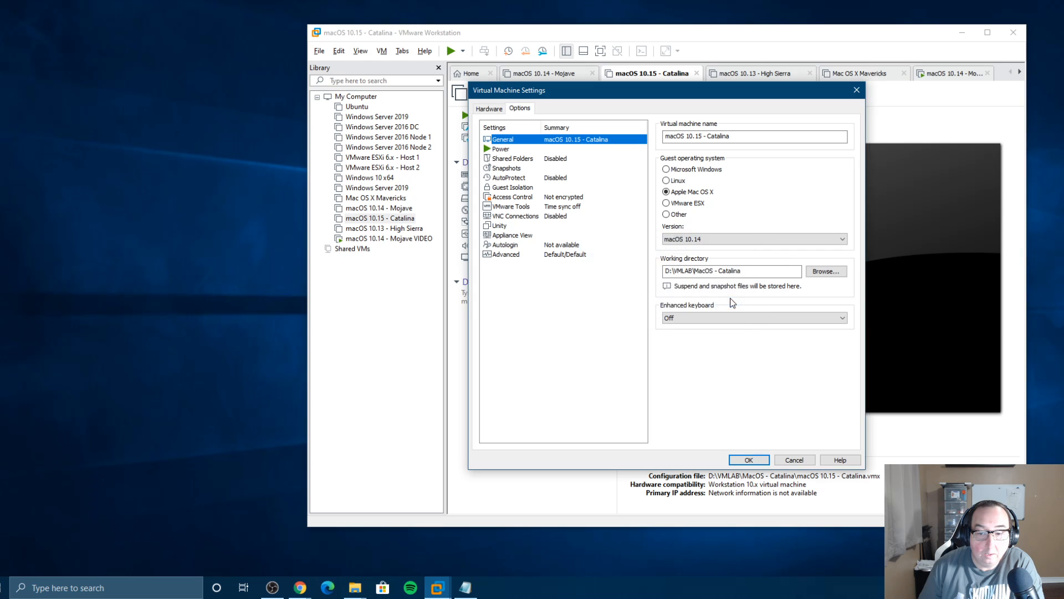
left_click(748, 459)
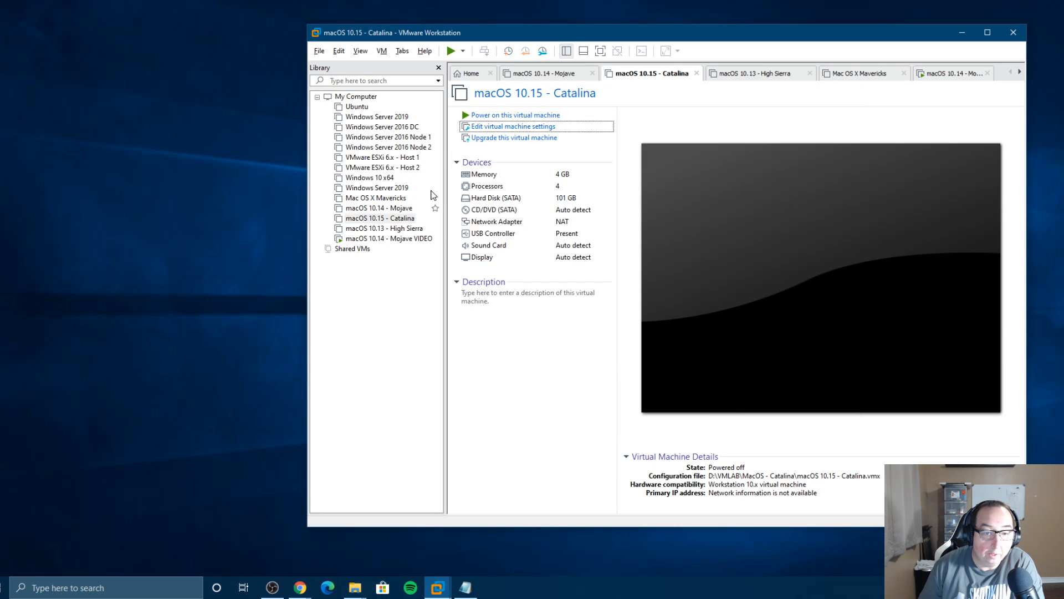
left_click(481, 115)
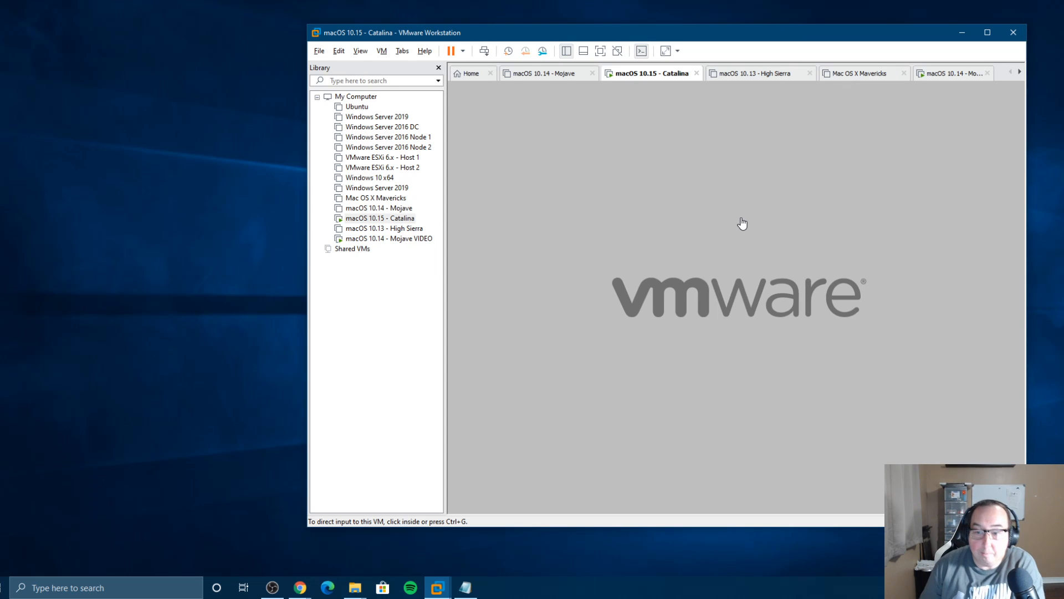
Step: Check the startup screens of the macOS 10.14 - Mojave VIDEO and macOS 10.15 - Catalina virtual machines, ending on Mojave VIDEO
left_click(386, 239)
left_click(614, 183)
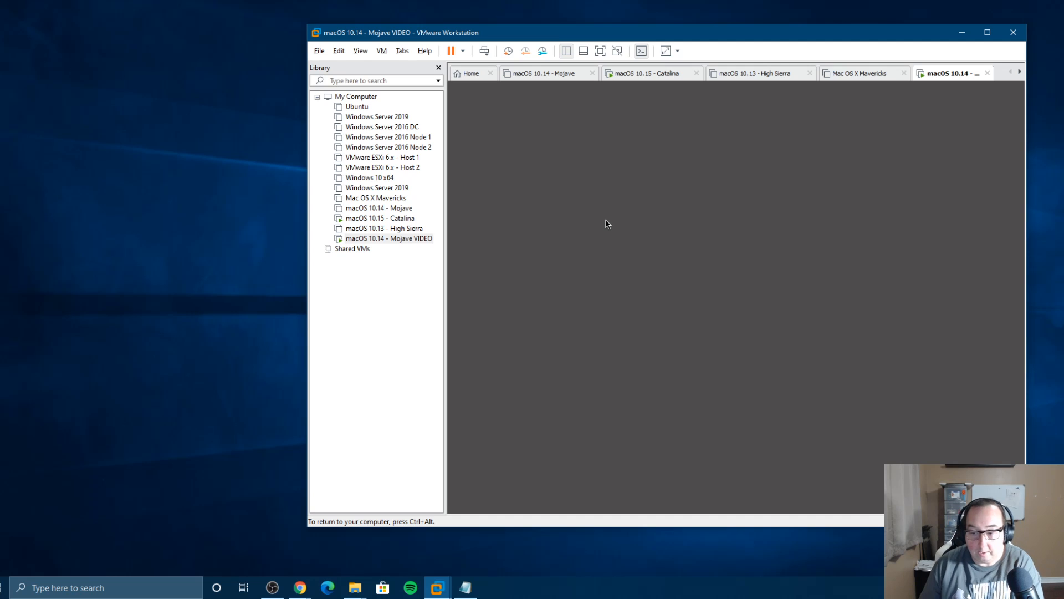
key("ctrl+alt")
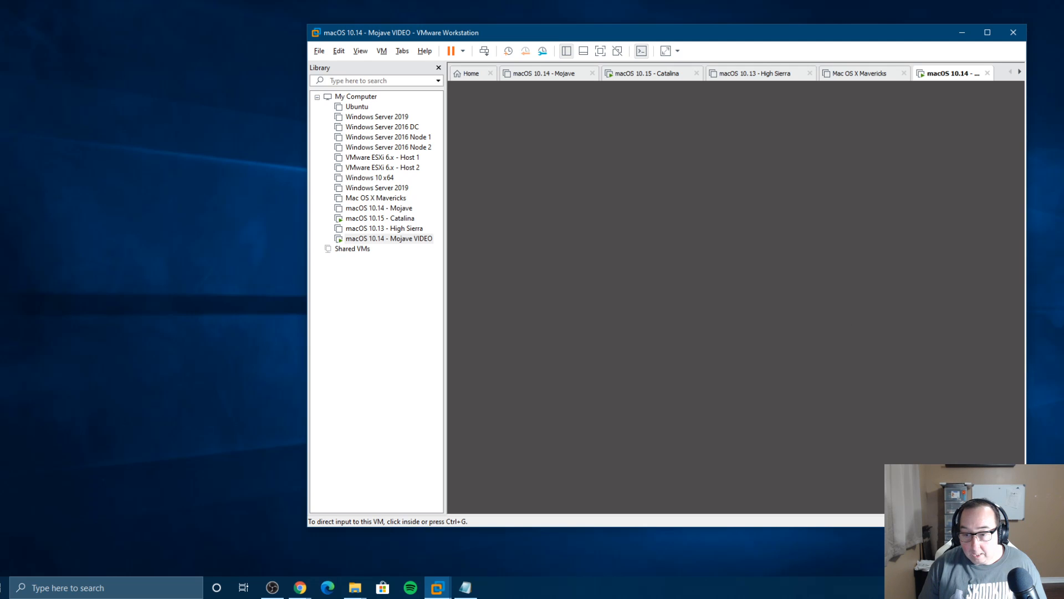
left_click(389, 219)
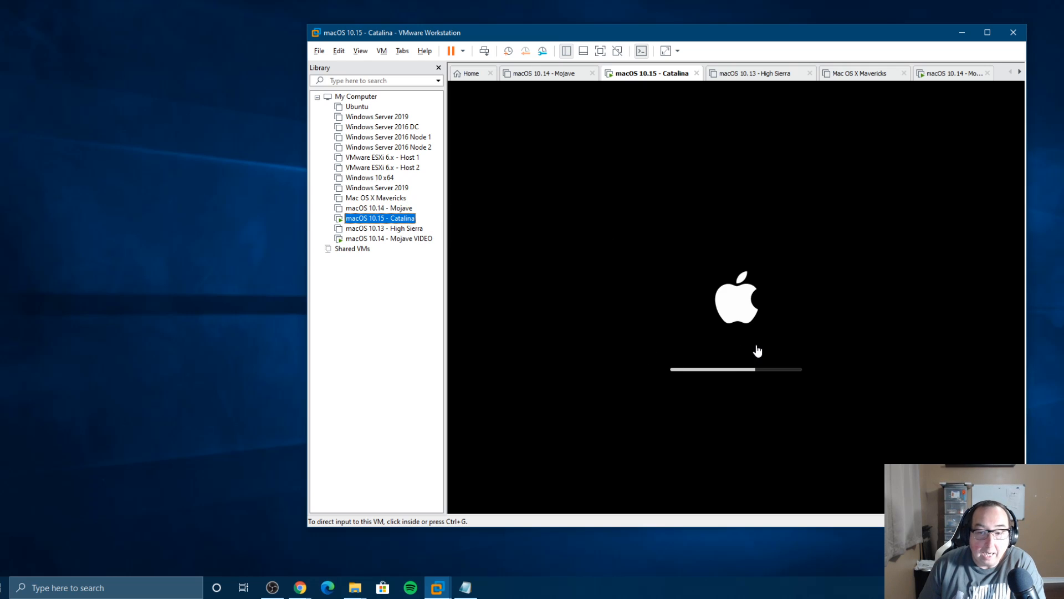
left_click(405, 243)
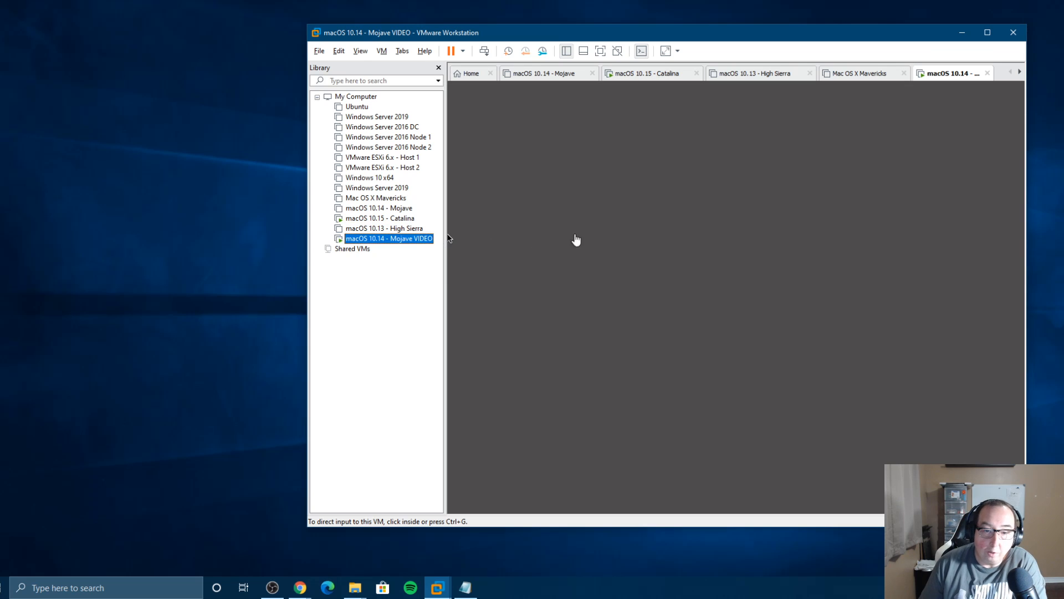
left_click(600, 222)
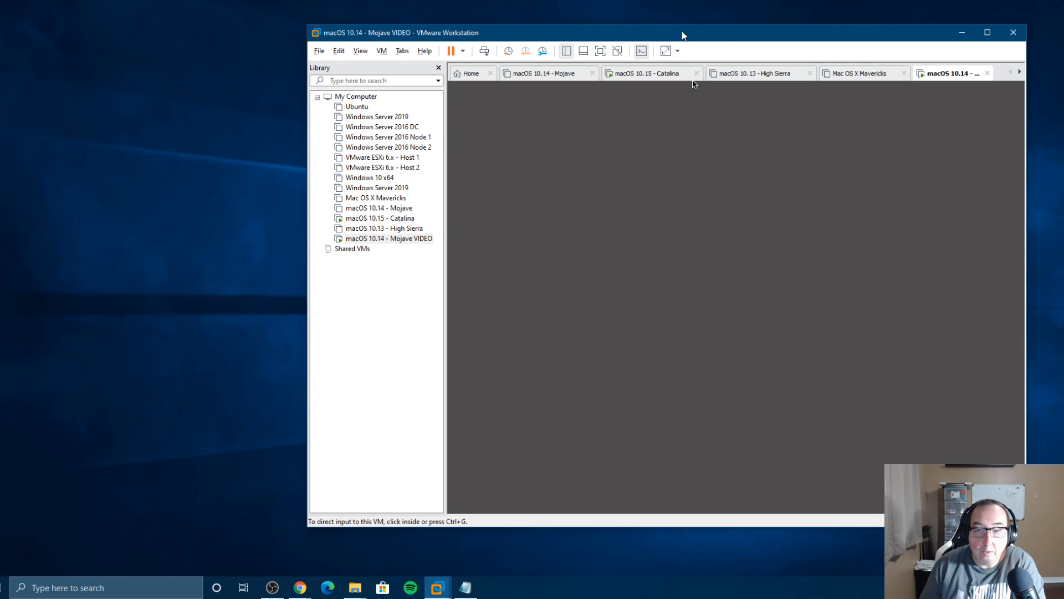
Step: Reposition the VMware Workstation window on the desktop and return to the Catalina virtual machine to check its boot progress
left_click_drag(683, 35, 570, 28)
left_click(597, 188)
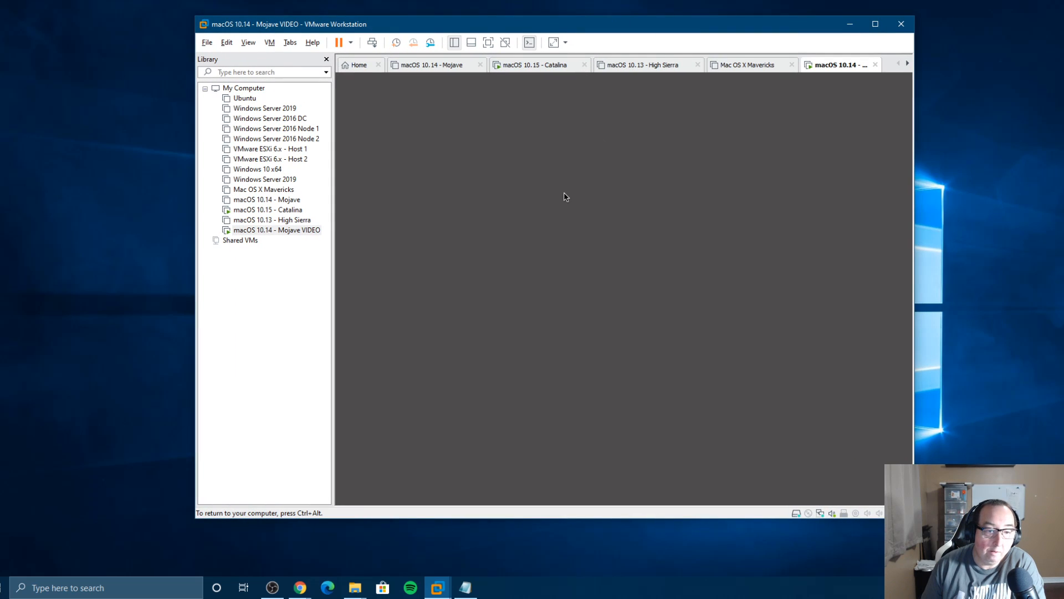
key("ctrl+alt")
left_click(286, 213)
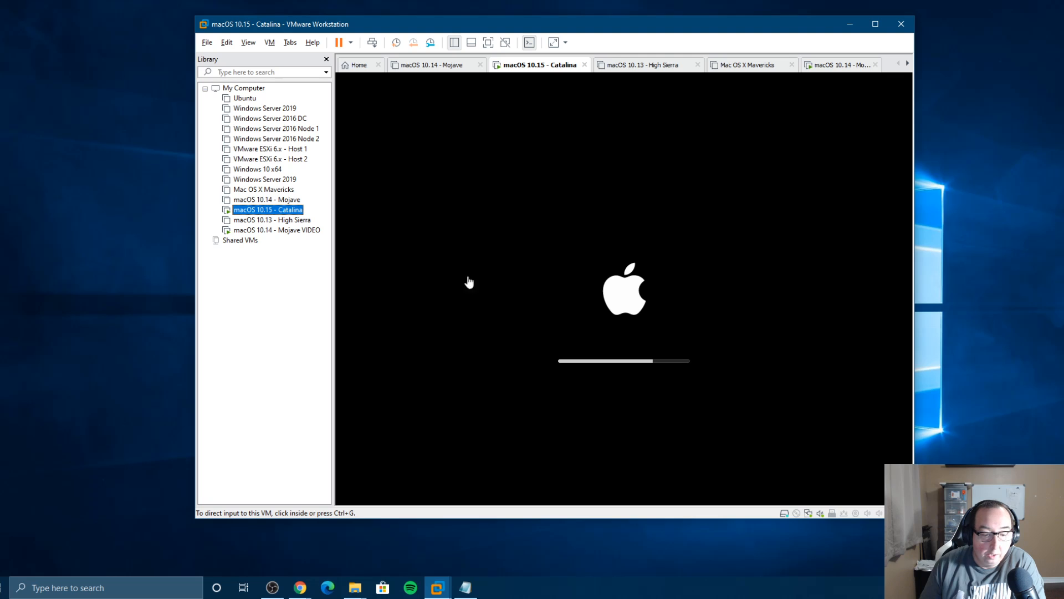
Step: Switch to Chrome and look through the Techsviewer VMware category page for the macOS installation guides
left_click(300, 587)
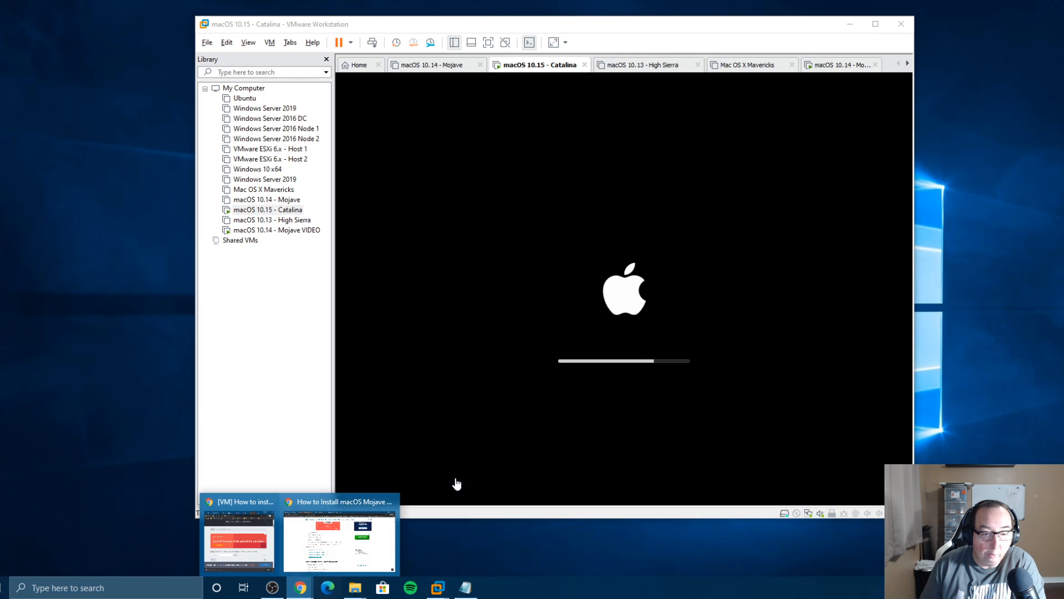
left_click(300, 556)
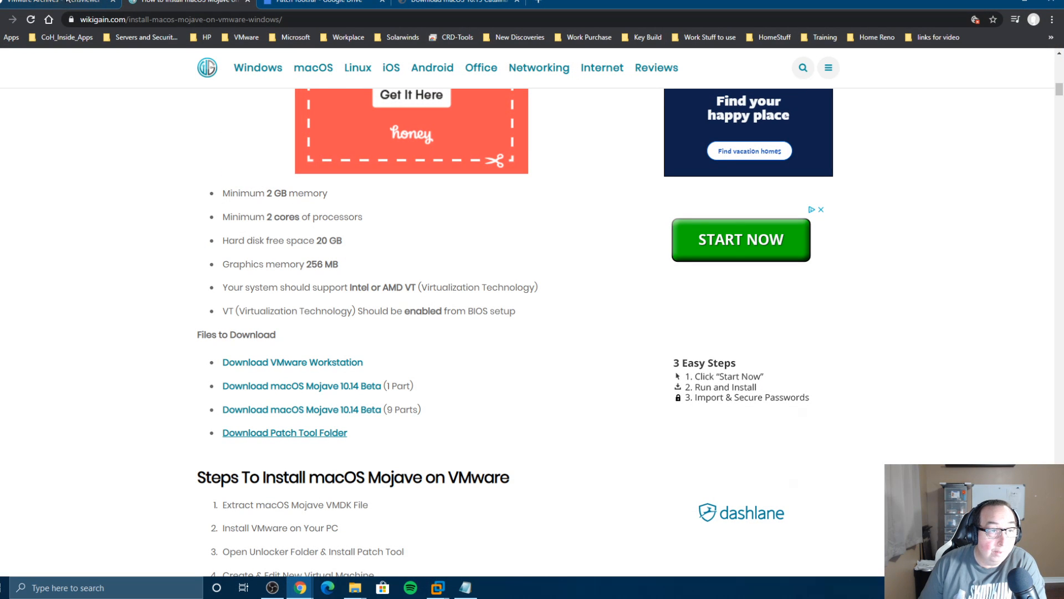
left_click(67, 1)
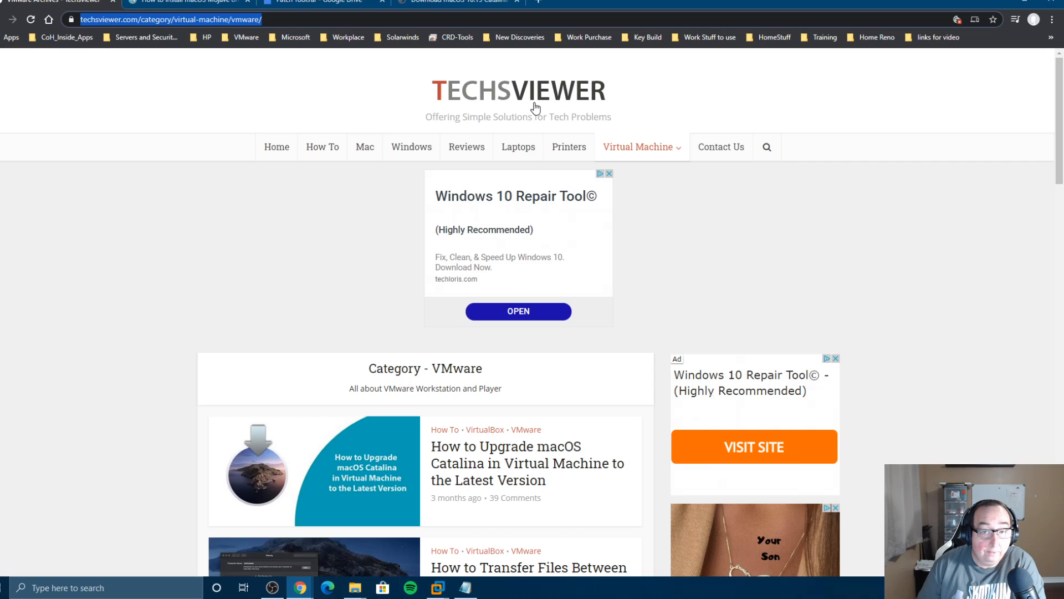
mouse_move(665, 150)
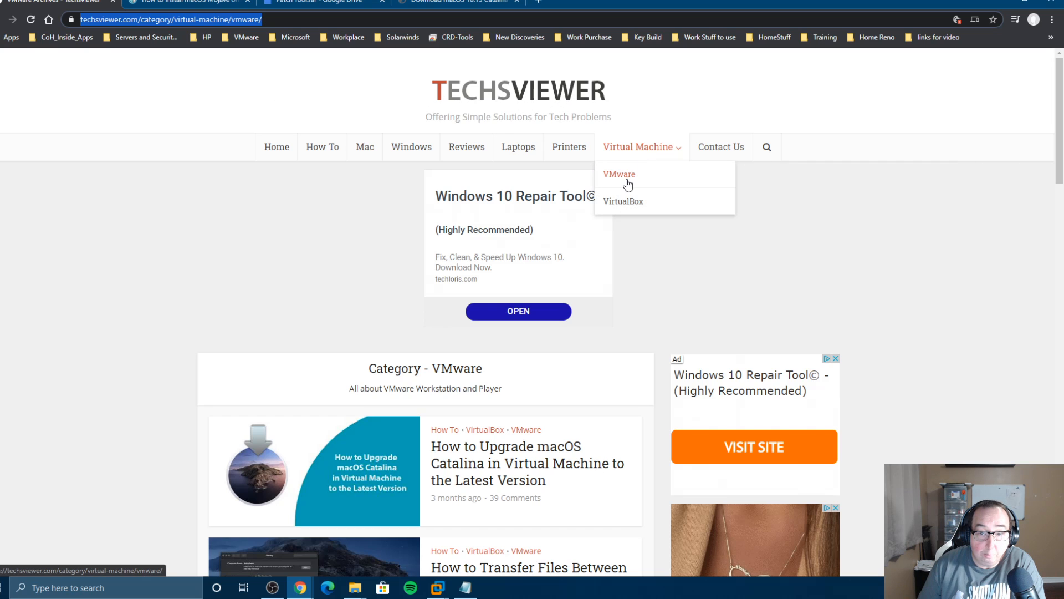
scroll(373, 268, "down", 12)
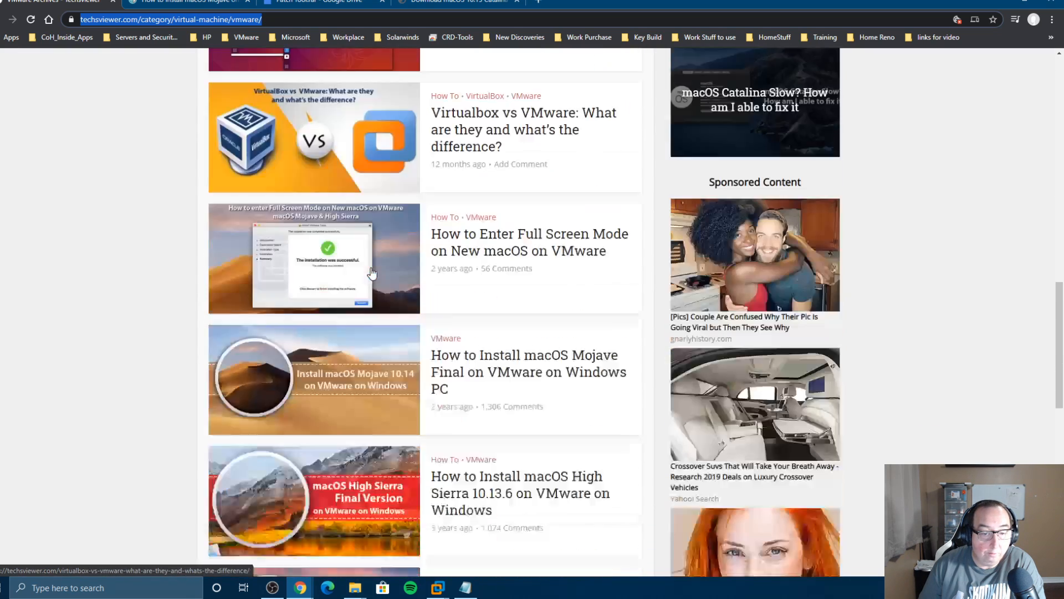
scroll(371, 273, "down", 7)
scroll(363, 266, "up", 6)
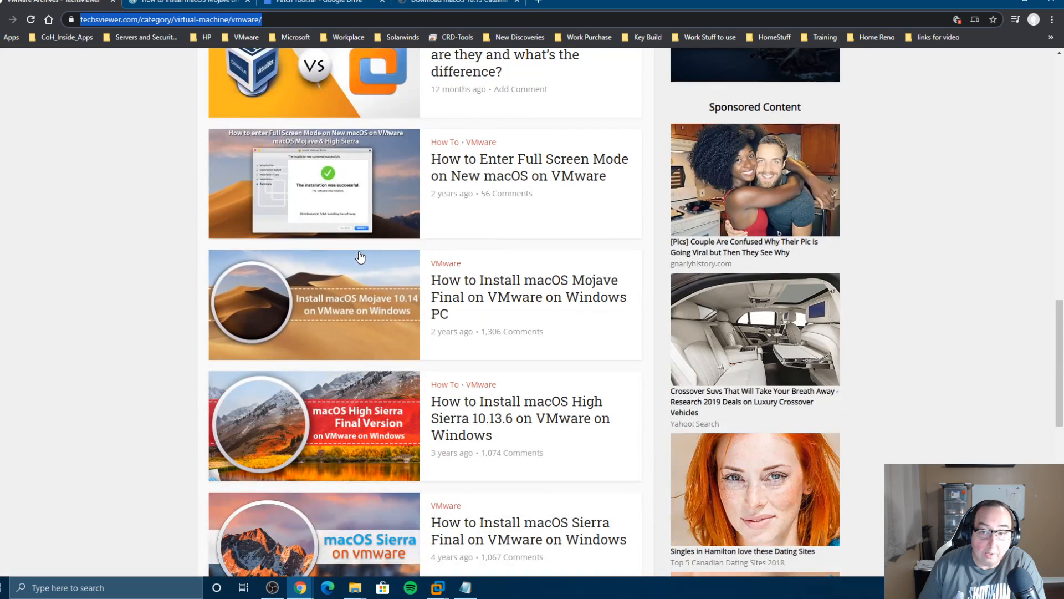
scroll(360, 257, "up", 12)
Step: Switch to VMX File Text.txt in Notepad and select all its lines, from smc.version through featureCompat.enable
left_click(465, 587)
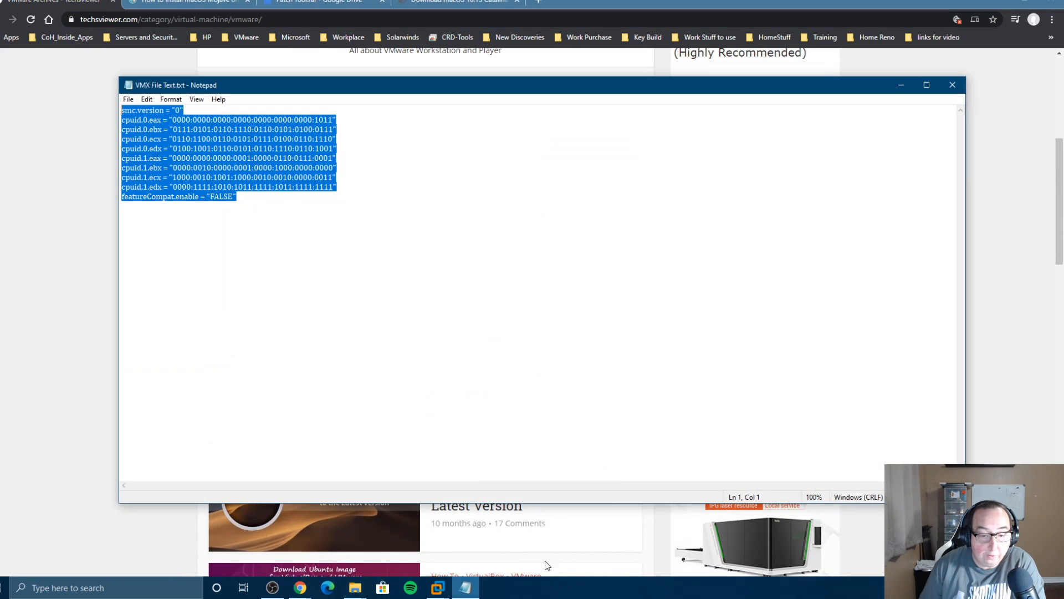
left_click(122, 117)
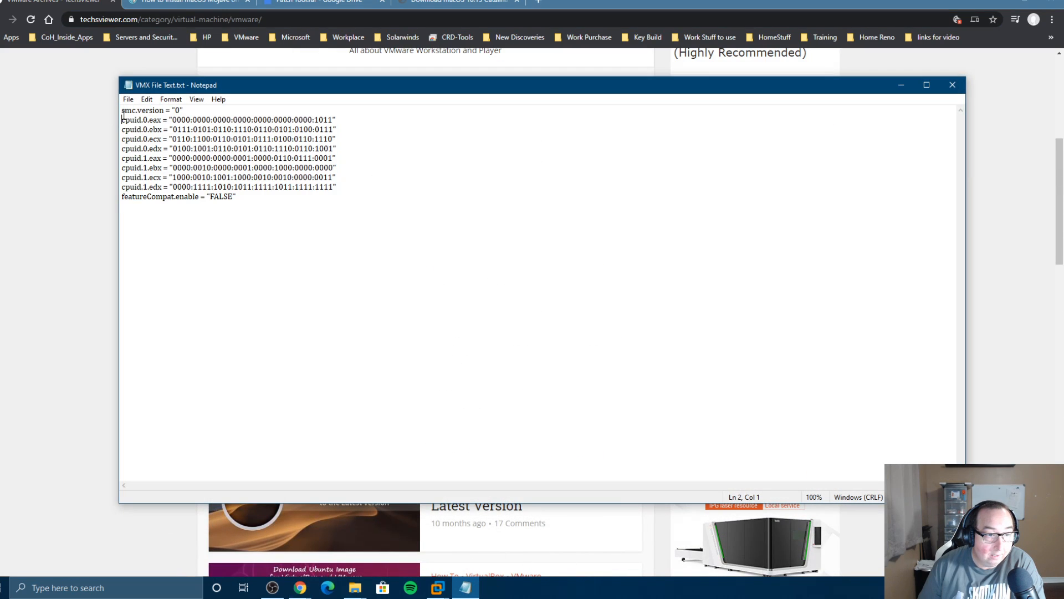
left_click_drag(127, 111, 247, 198)
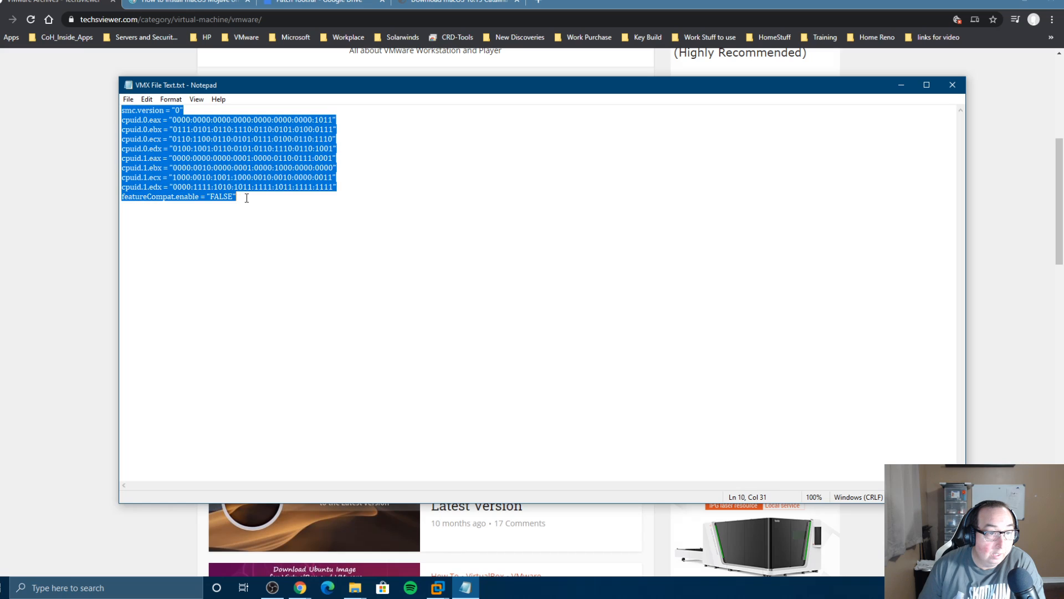
Step: Minimize the VMX notes and return to the wikigain guide for installing macOS Mojave on VMware, highlighting its site address
left_click(901, 86)
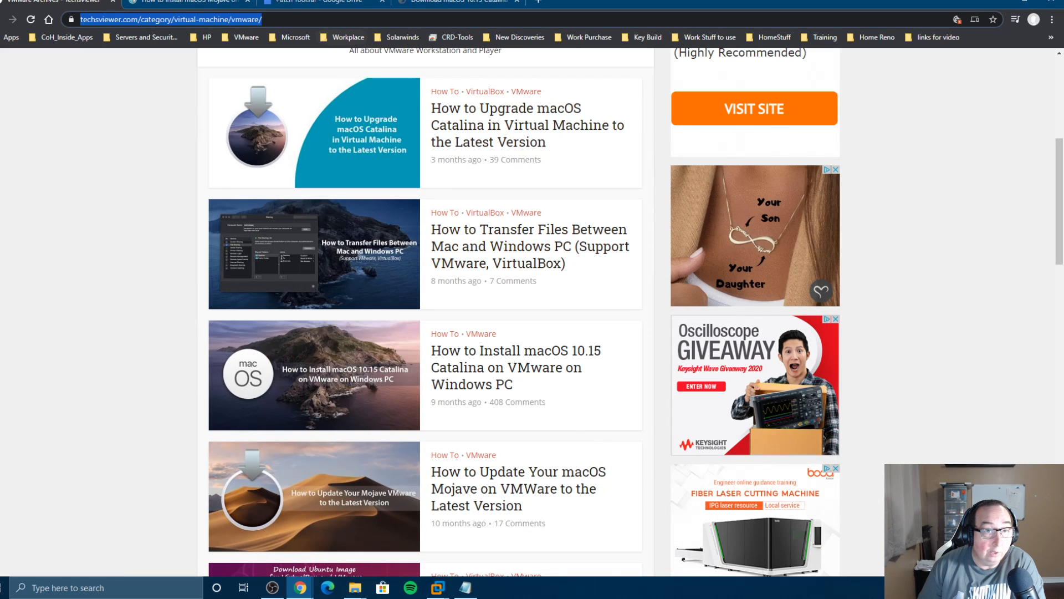
left_click(184, 2)
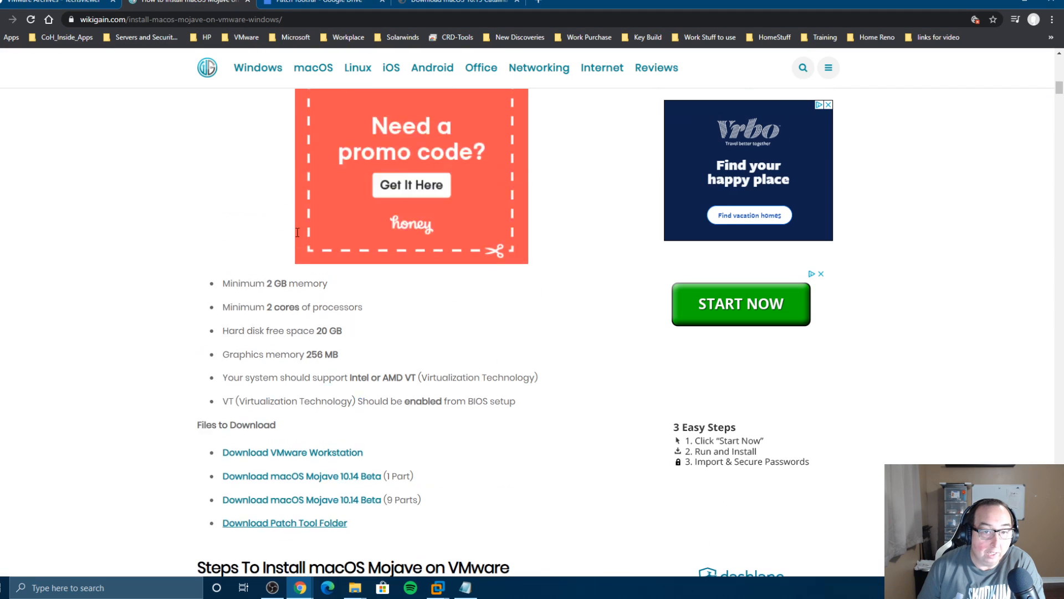
scroll(302, 239, "up", 10)
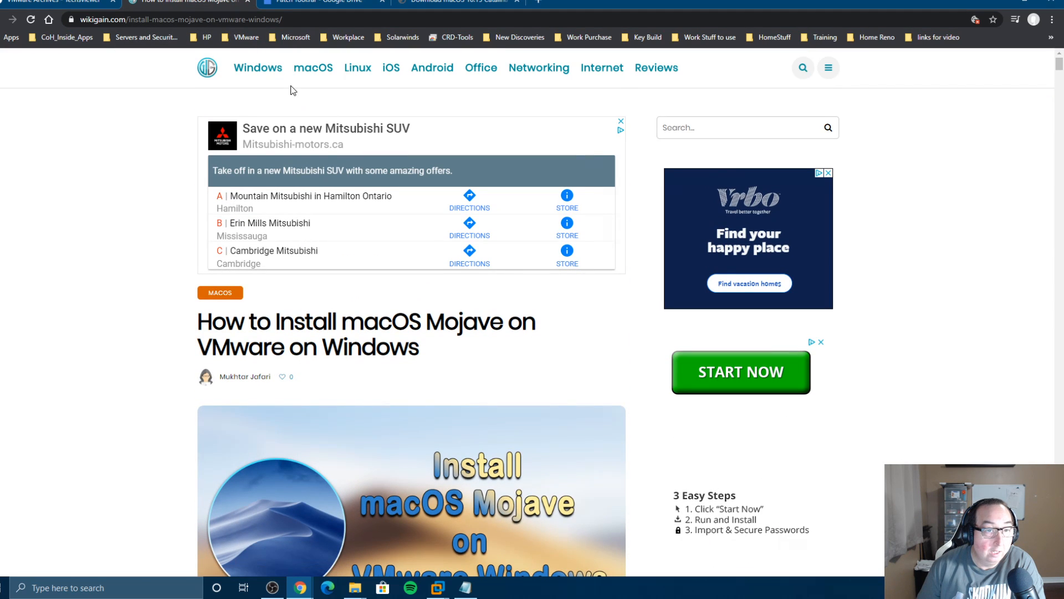
left_click_drag(78, 26, 176, 23)
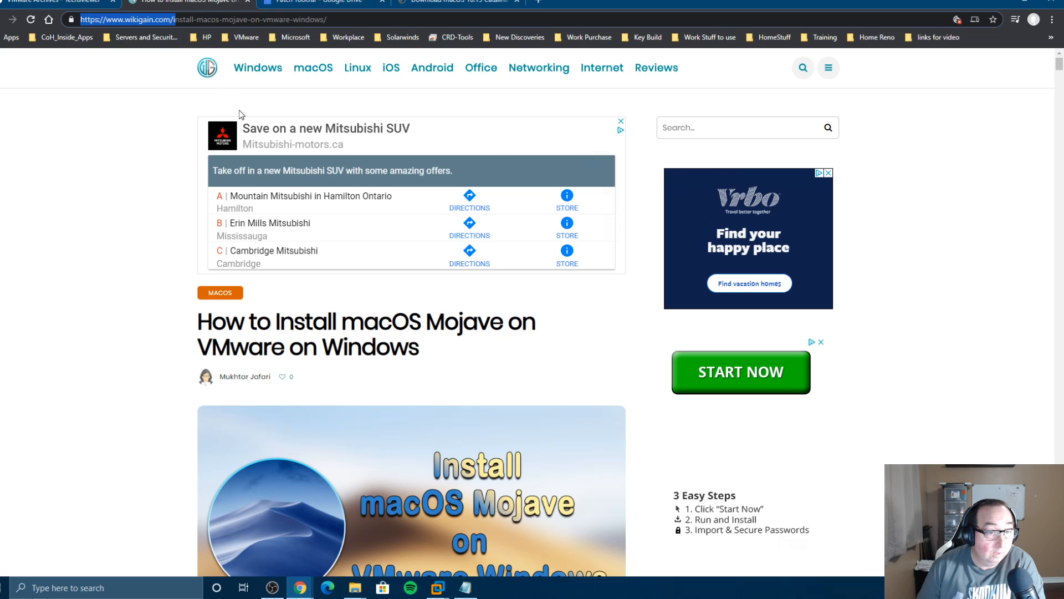
Step: Look through the Mojave guide's introduction, related Catalina link and requirements down to the Files to Download section
scroll(383, 221, "down", 4)
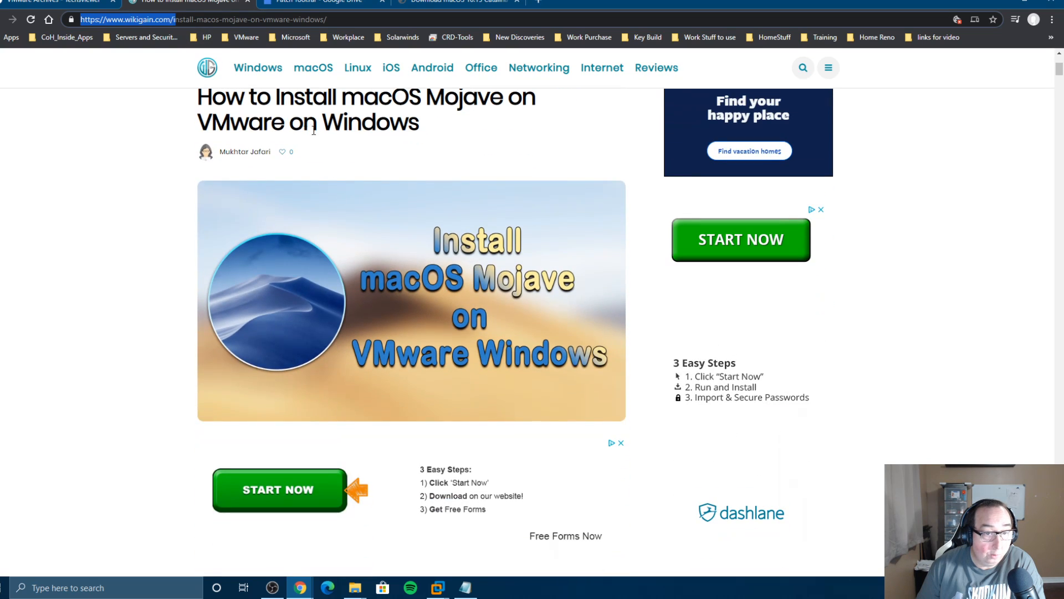
scroll(387, 225, "down", 7)
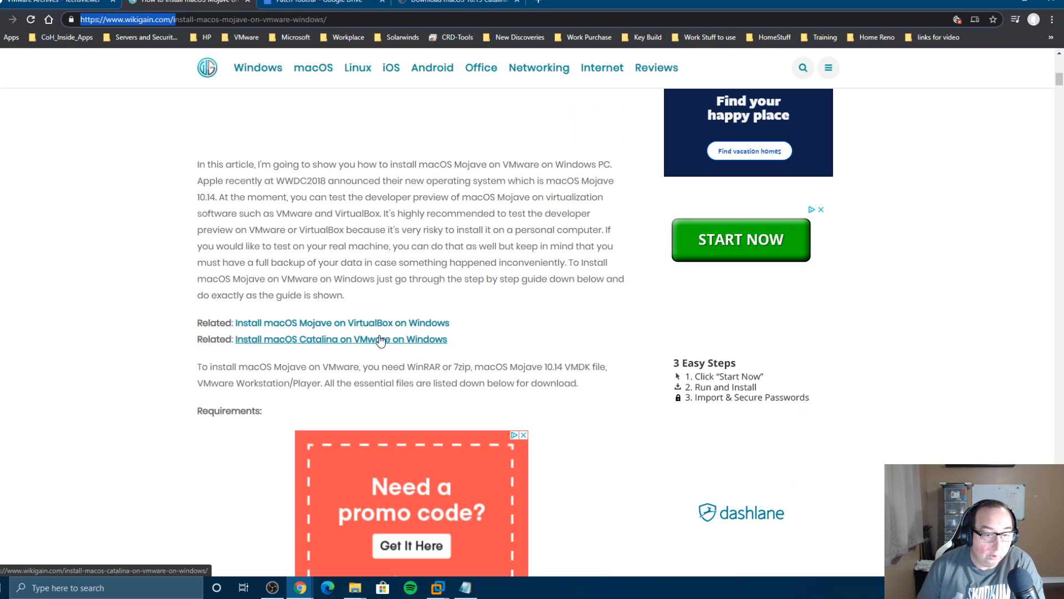
scroll(439, 318, "down", 2)
scroll(440, 313, "down", 3)
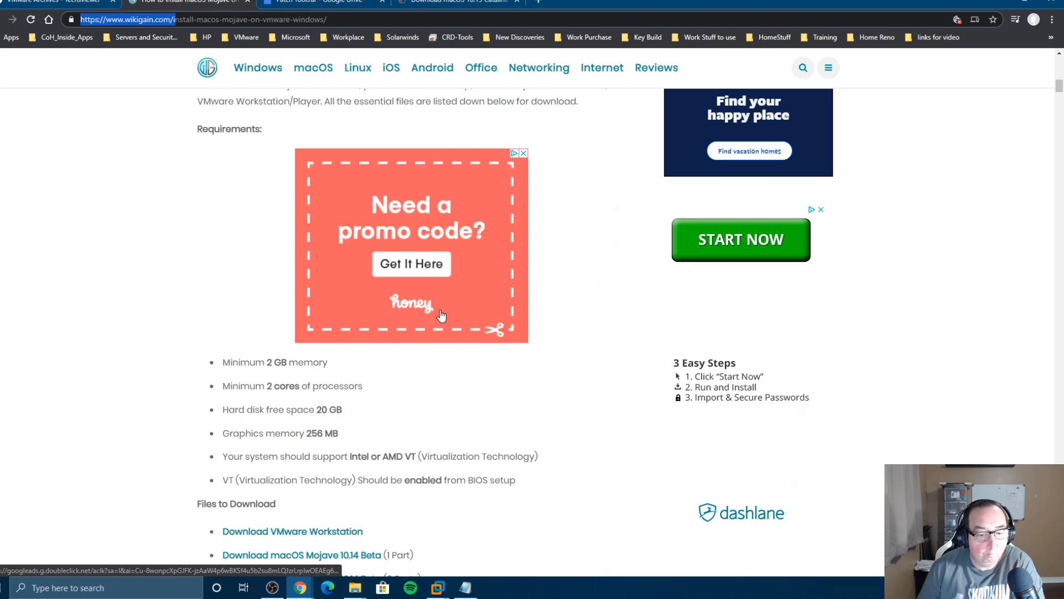
Step: Review the Mojave guide's requirements and steps, and open its related guide on installing macOS Catalina on VMware on Windows
scroll(361, 332, "down", 6)
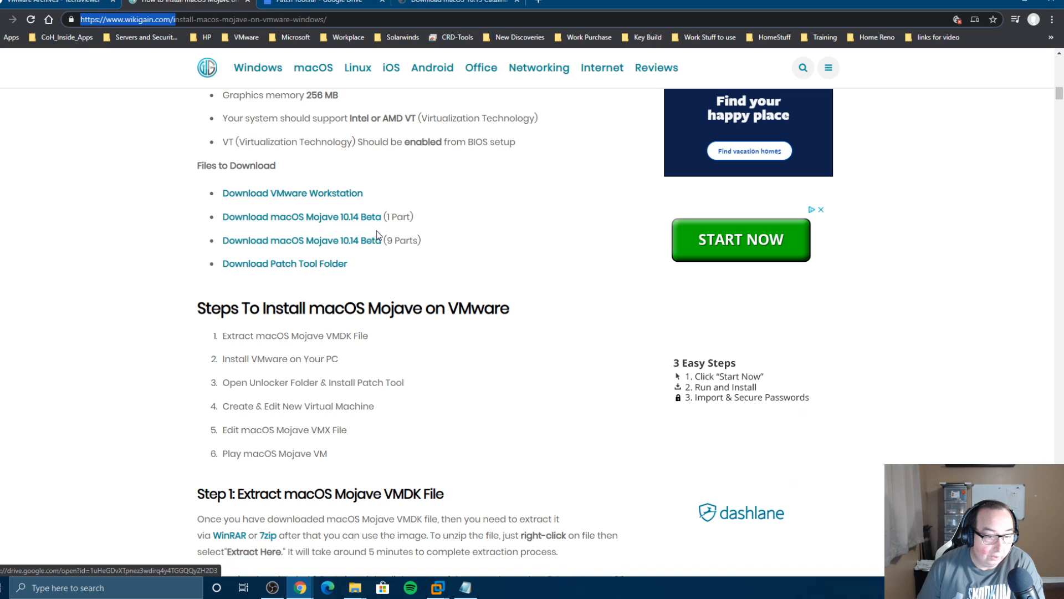
scroll(517, 265, "down", 9)
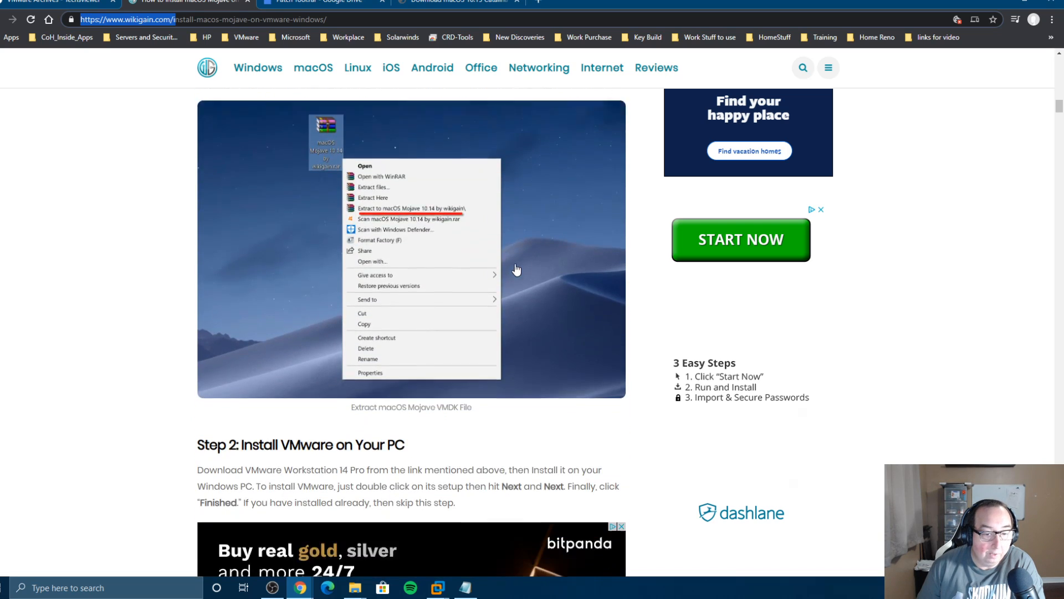
scroll(516, 270, "down", 8)
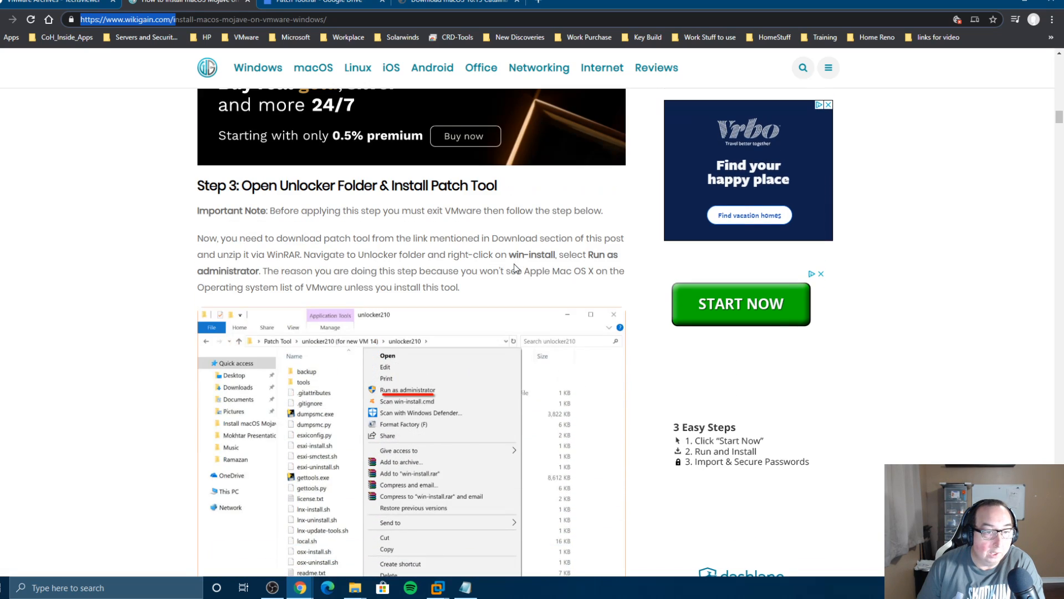
scroll(459, 230, "up", 20)
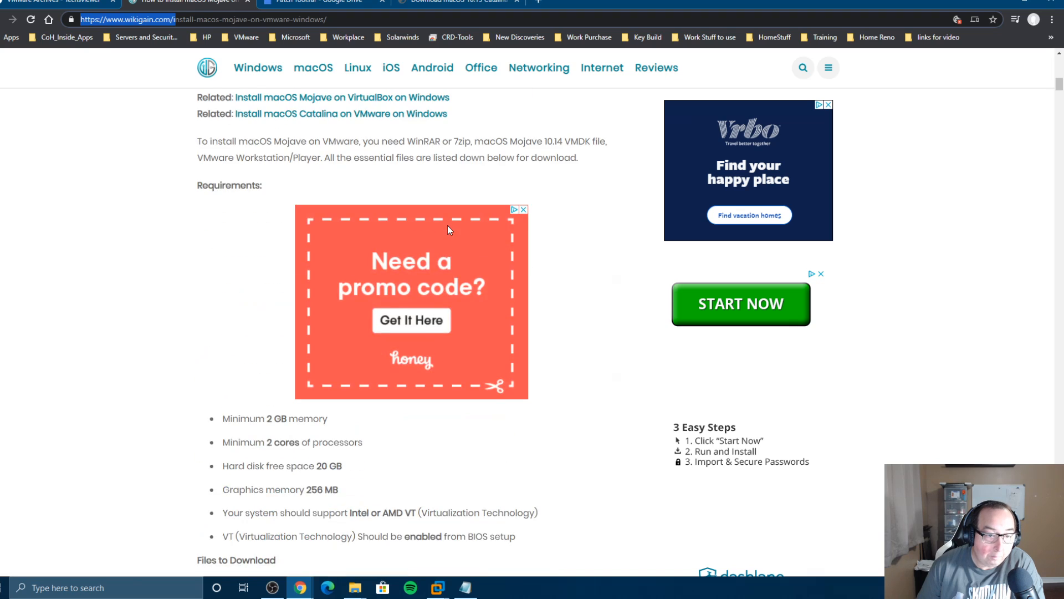
scroll(440, 227, "up", 7)
scroll(443, 229, "down", 12)
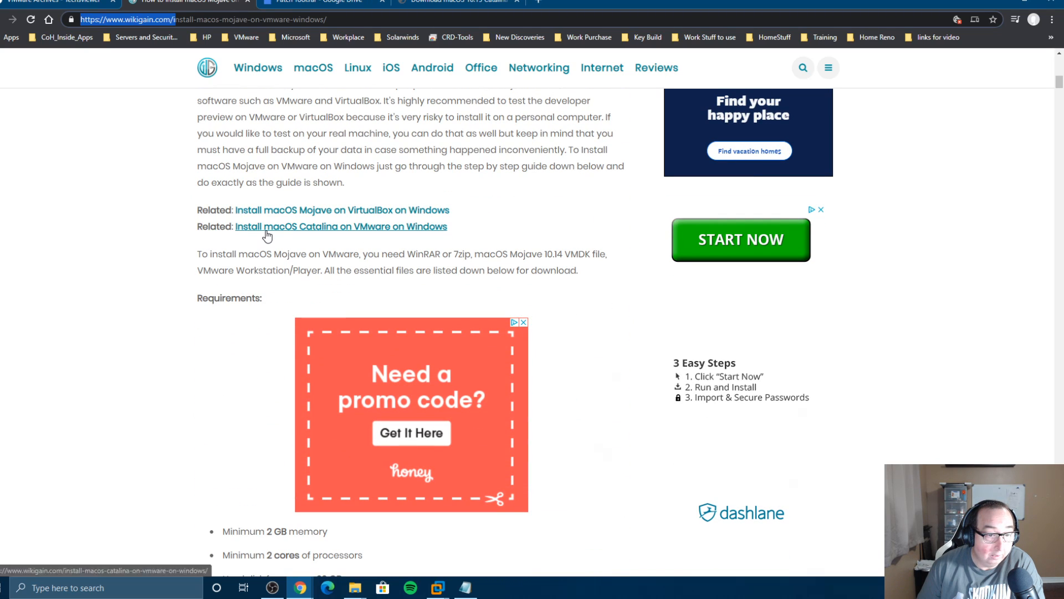
left_click(319, 227)
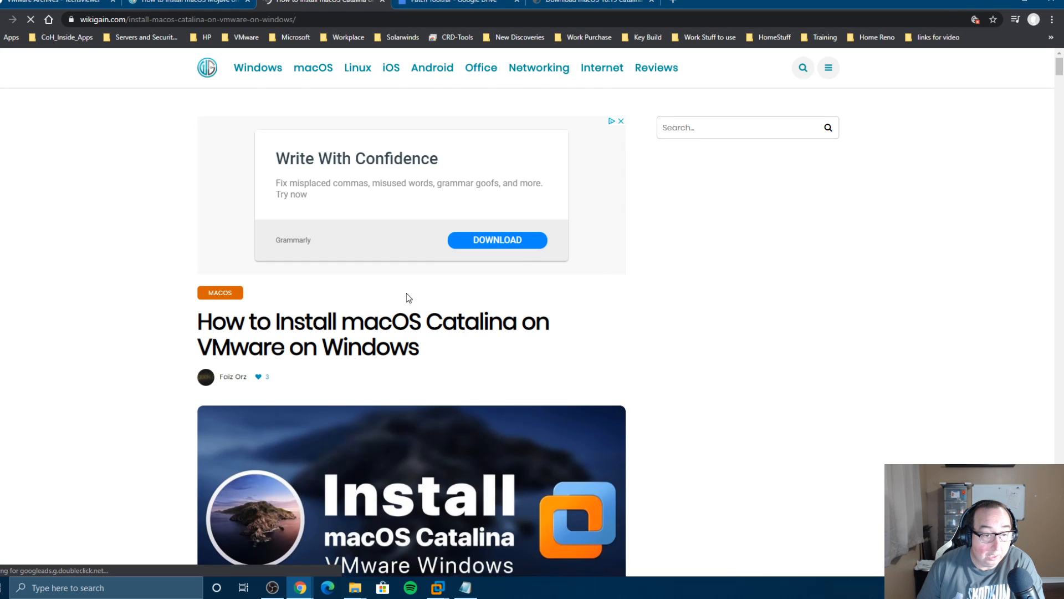
Step: Examine the Catalina guide's step list and prerequisite downloads, and check the Patch Tool.rar page on Google Drive
scroll(397, 310, "down", 8)
scroll(397, 311, "down", 10)
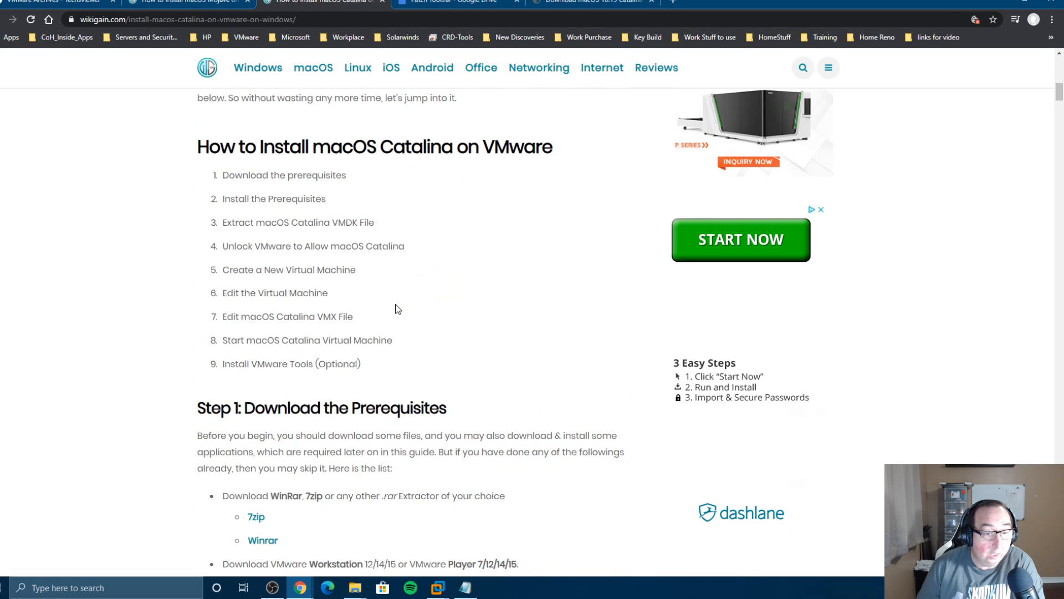
scroll(312, 306, "down", 1)
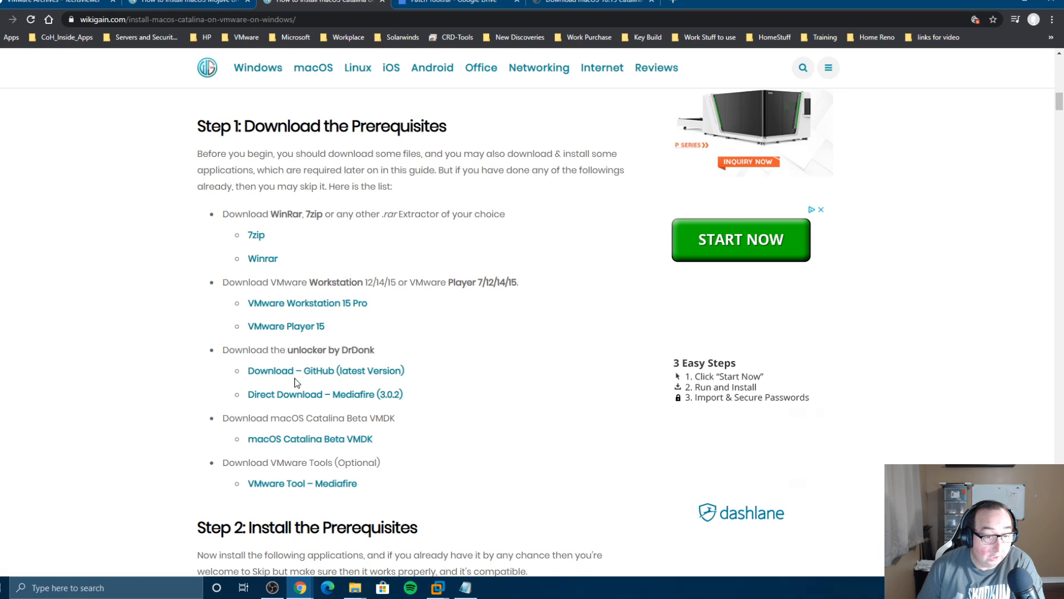
scroll(421, 354, "down", 3)
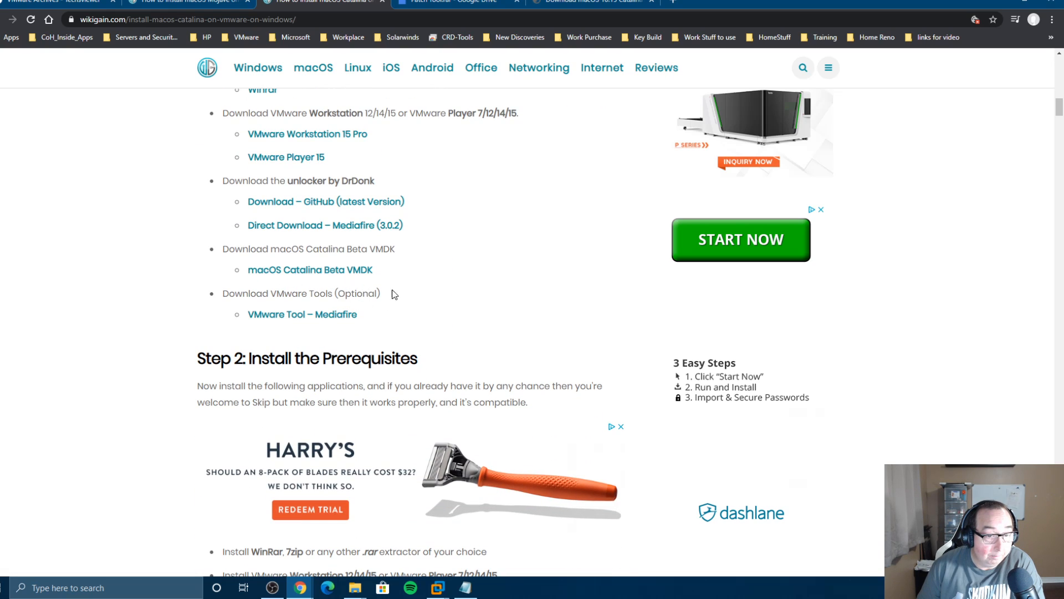
scroll(493, 313, "down", 1)
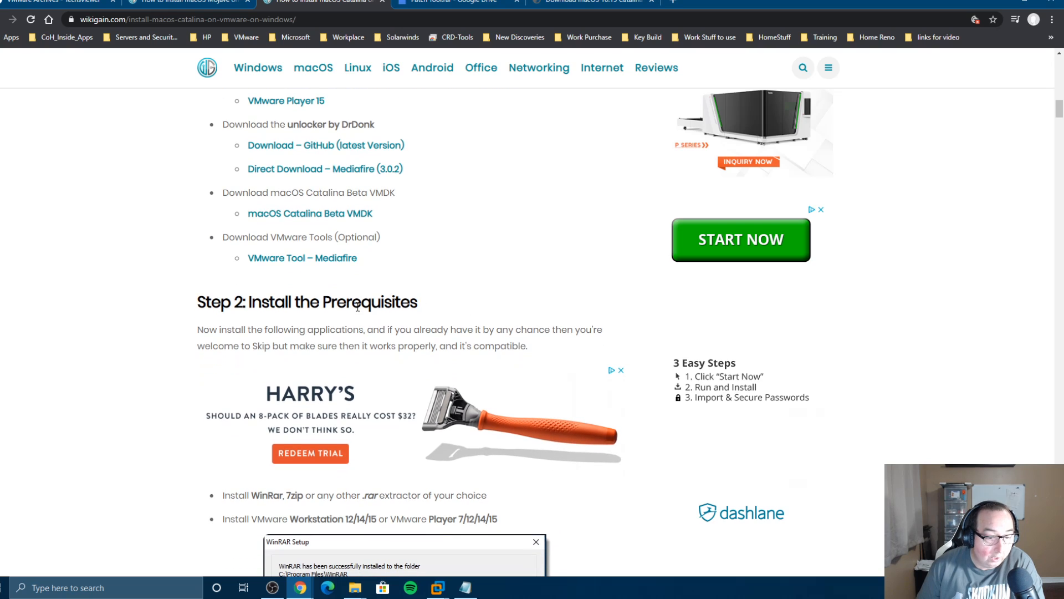
scroll(357, 307, "up", 7)
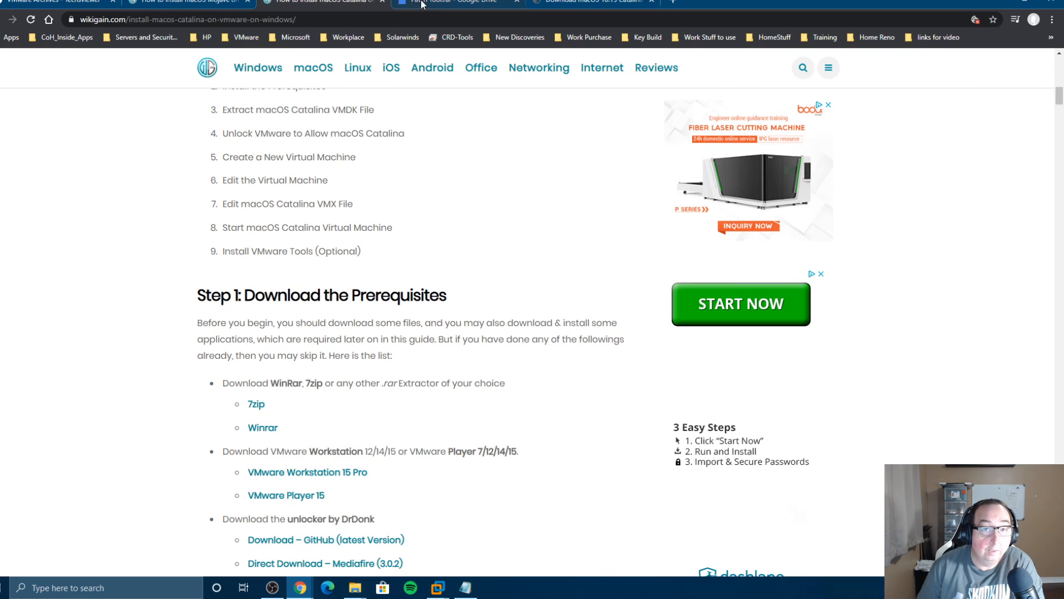
left_click(444, 2)
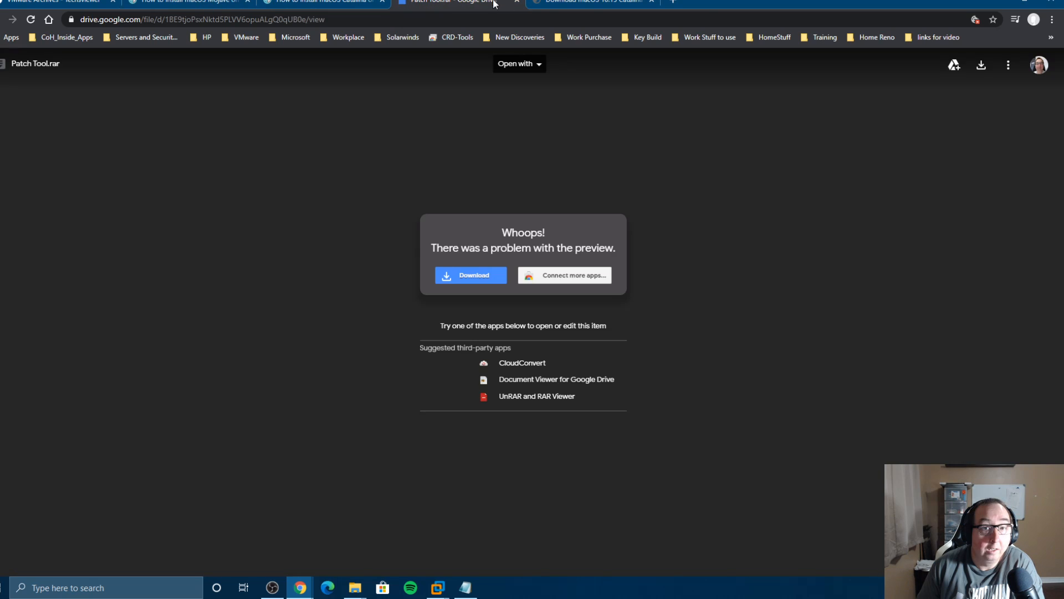
Step: Search Google in a new browser tab for "MacOS Catalina on AMD vmware"
left_click(673, 1)
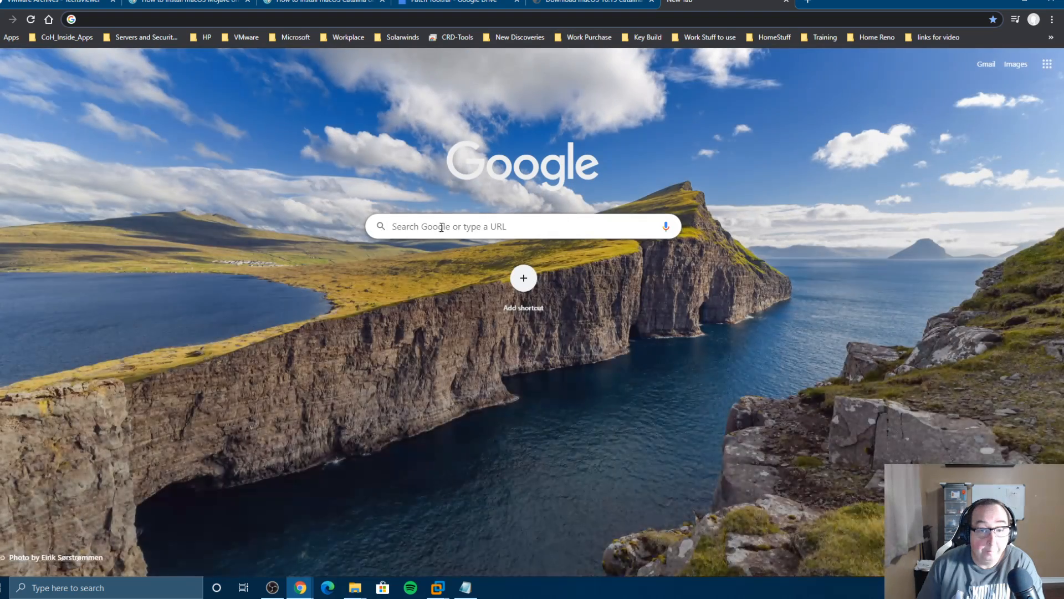
left_click(433, 226)
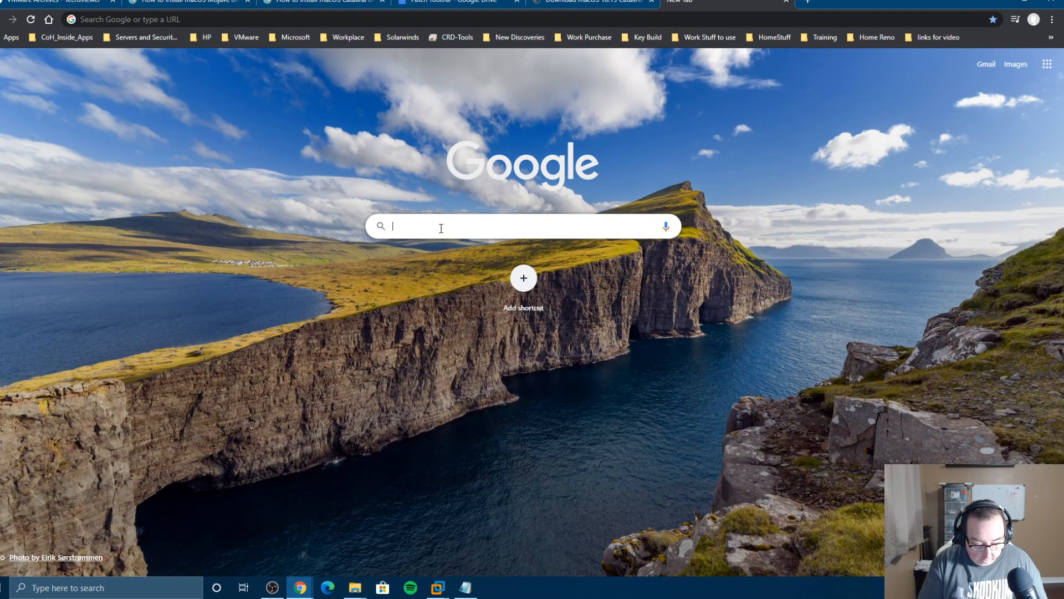
type("MacO")
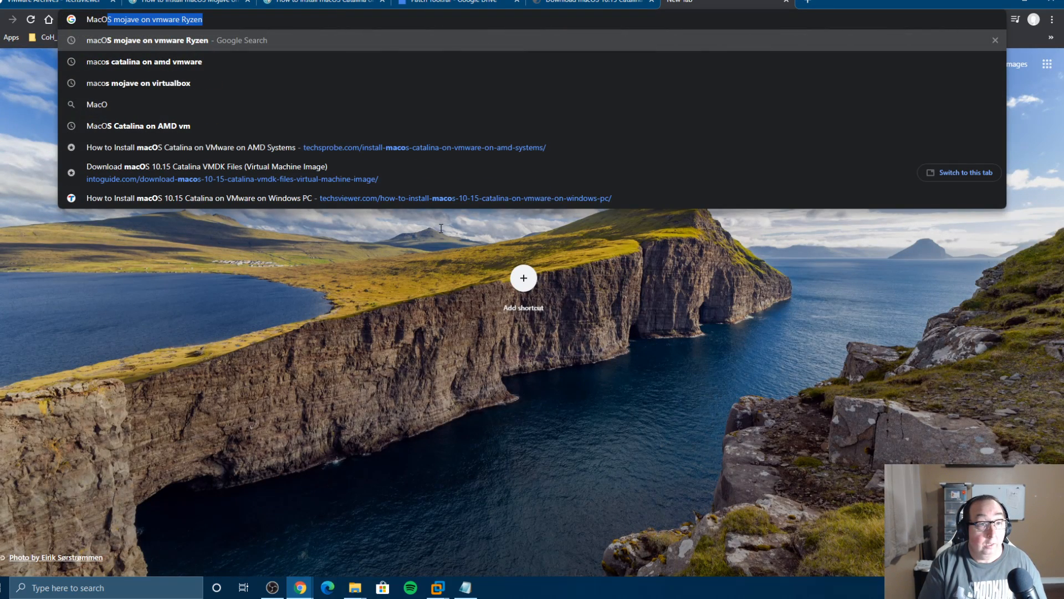
type("S C")
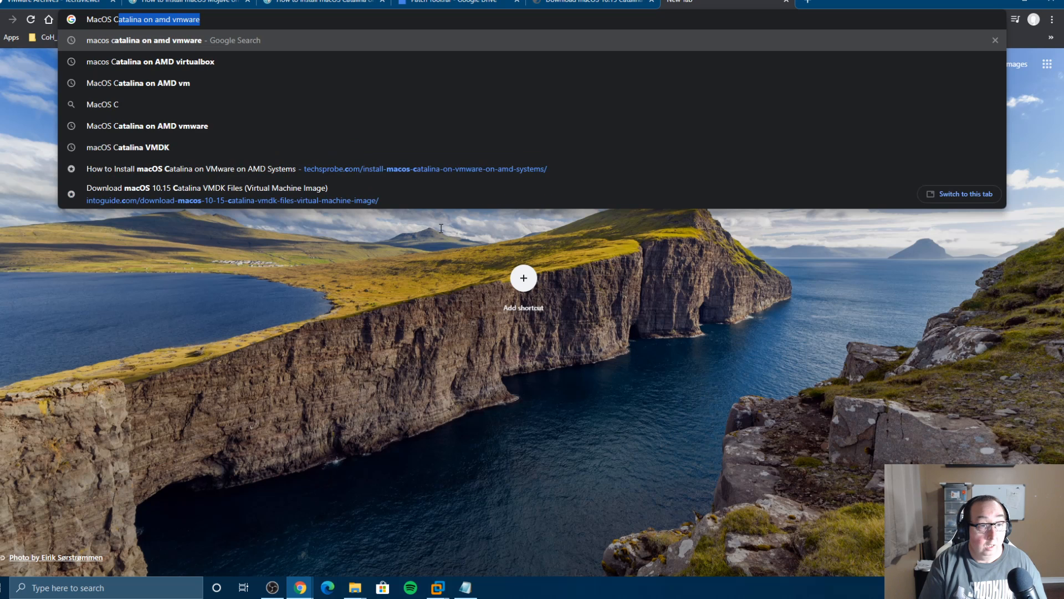
key("Down")
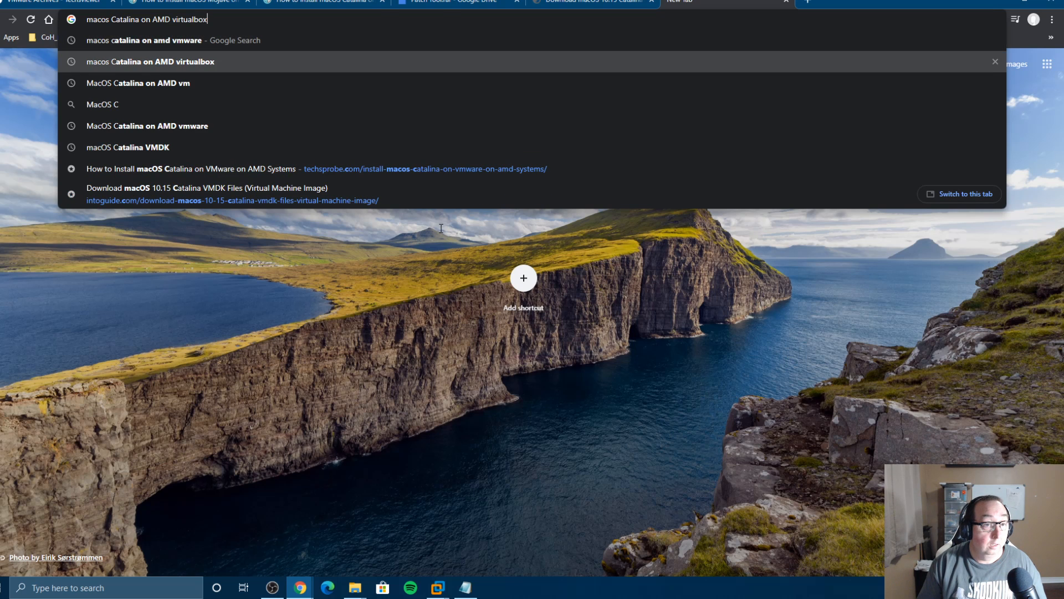
key("BackSpace")
key("BackSpace")
key("BackSpace")
key("BackSpace")
key("BackSpace")
key("BackSpace")
key("BackSpace")
key("BackSpace")
key("BackSpace")
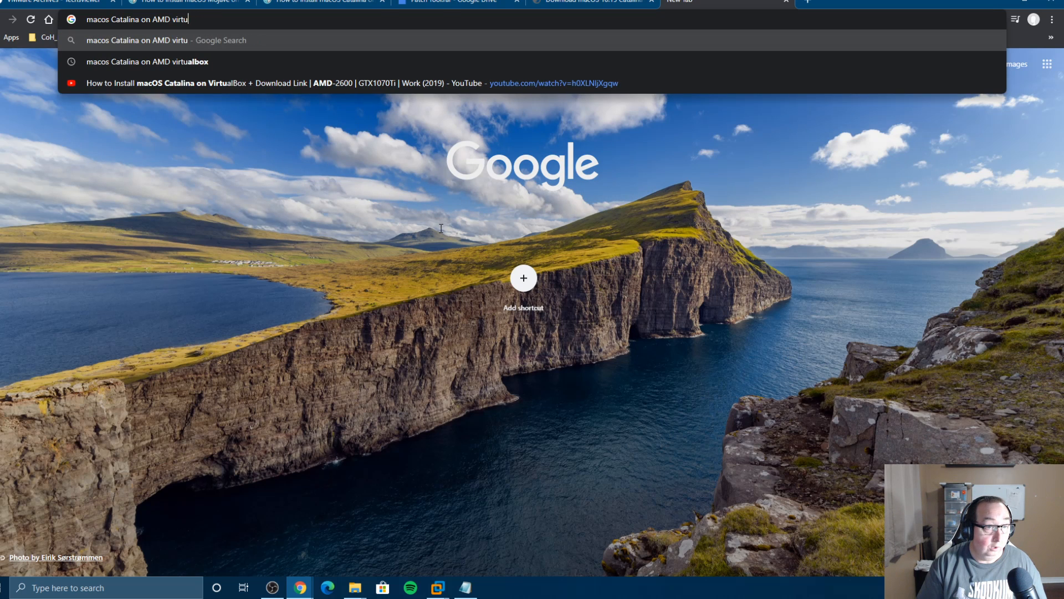
key("BackSpace")
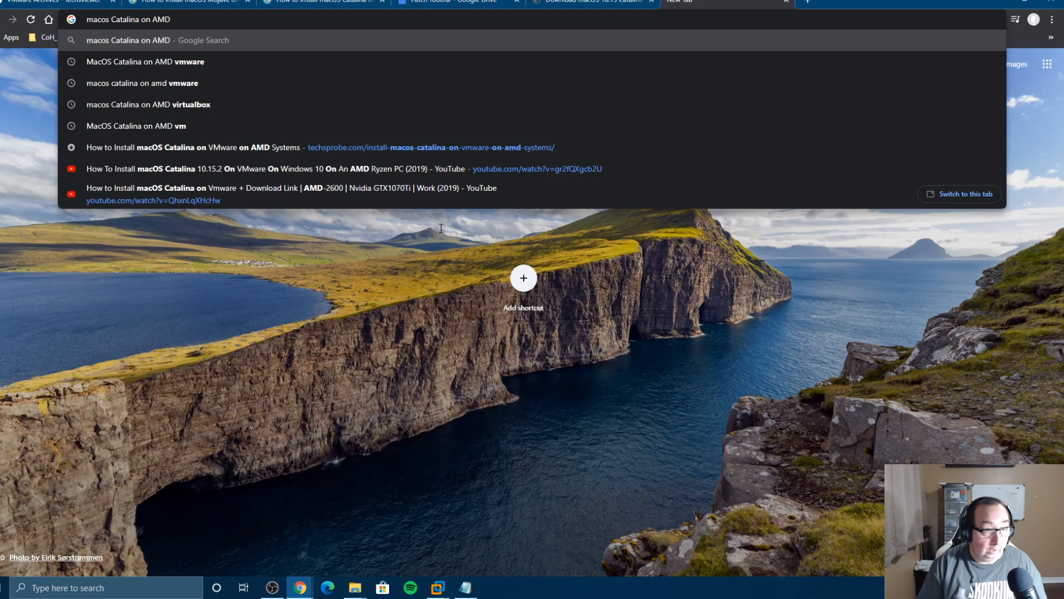
key("Down")
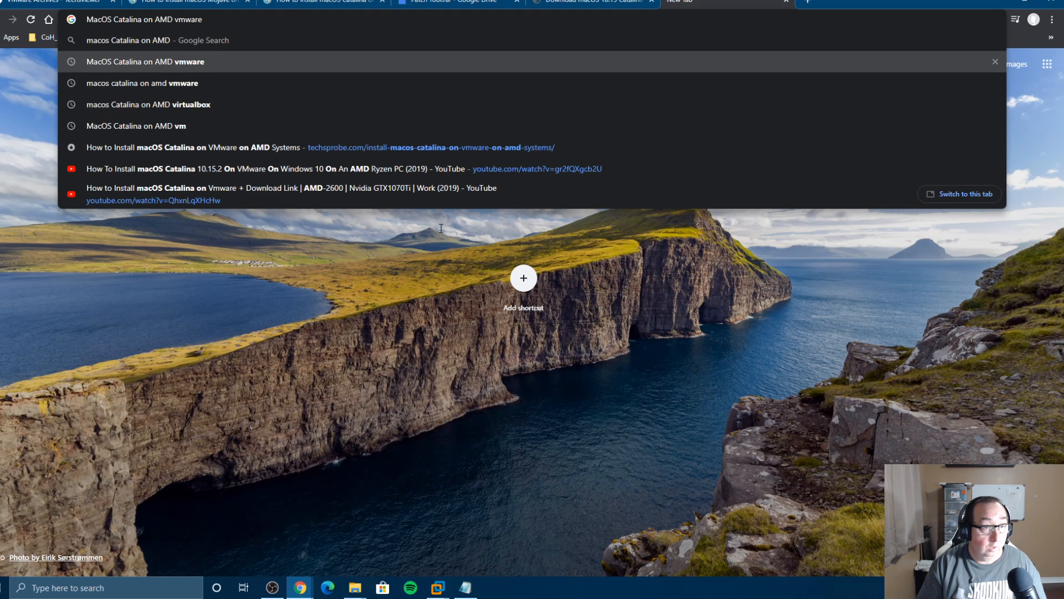
key("Return")
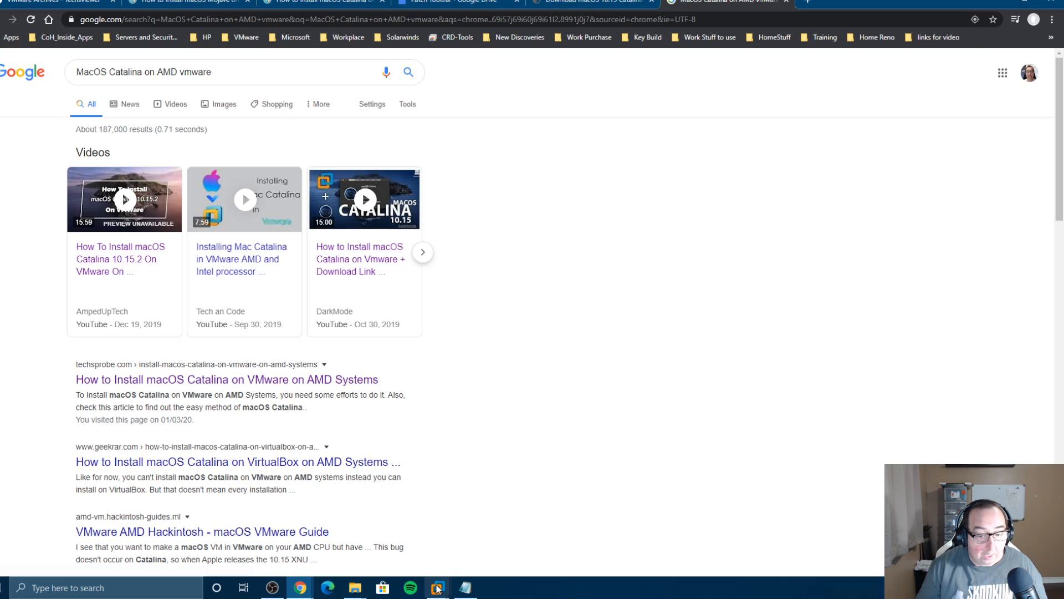
Step: Switch to VMware Workstation and inspect the hardware and general option settings of the macOS 10.15 - Catalina virtual machine without changing them
mouse_move(438, 588)
left_click(678, 520)
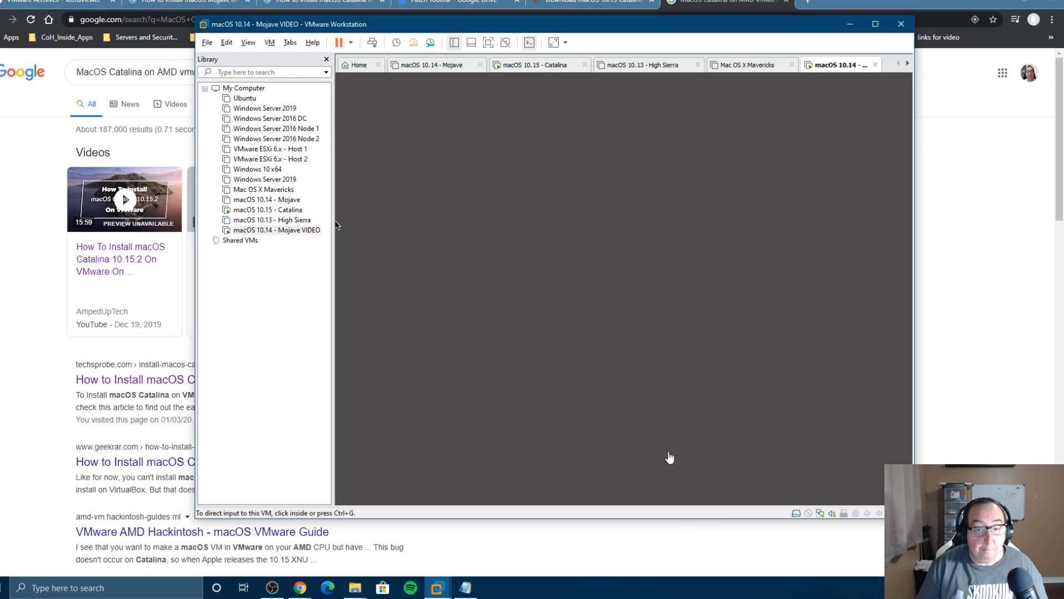
left_click(317, 210)
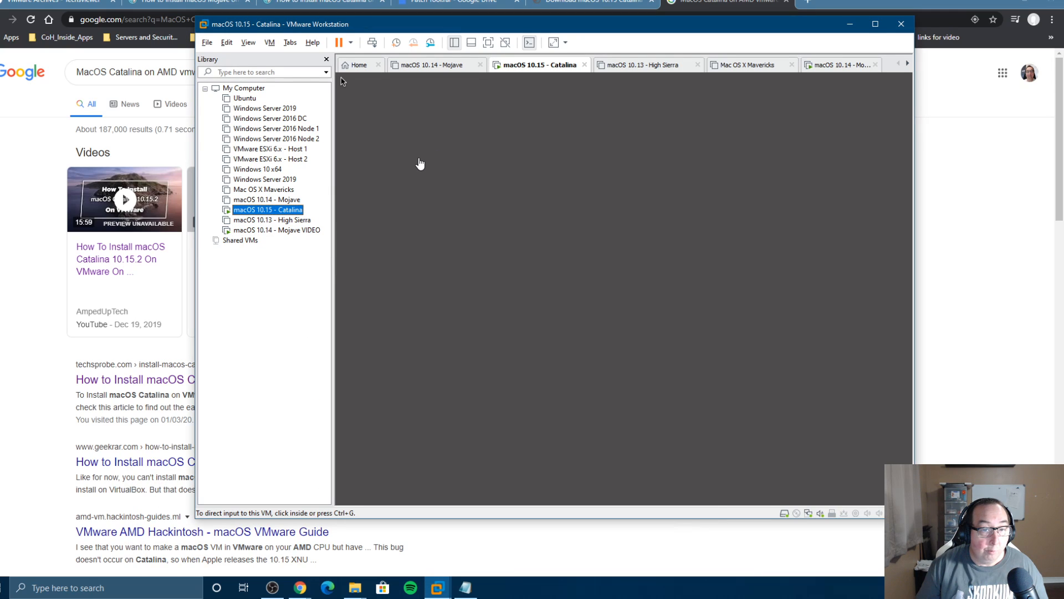
right_click(263, 210)
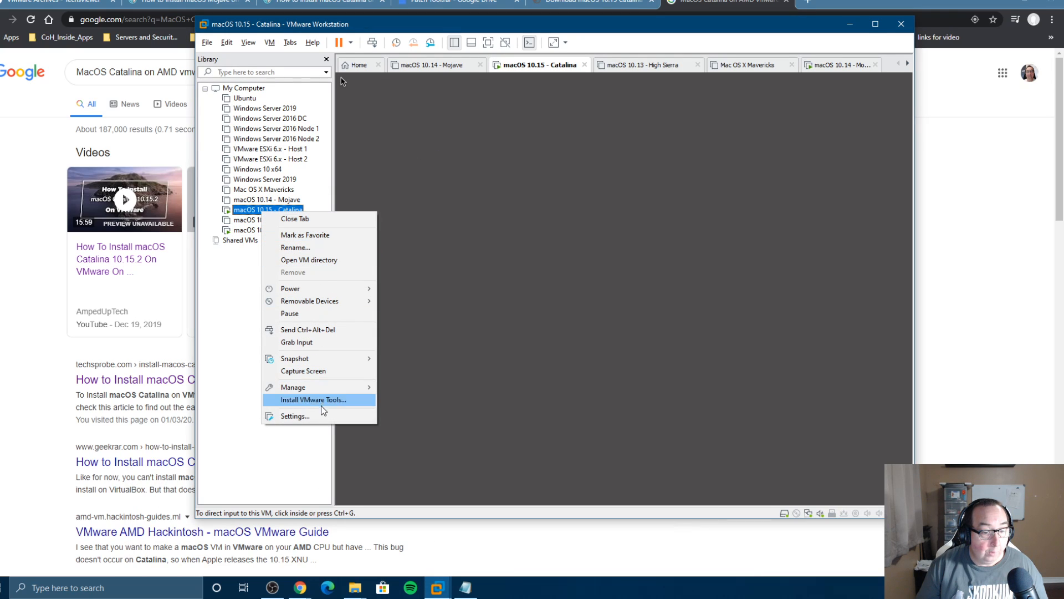
left_click(295, 415)
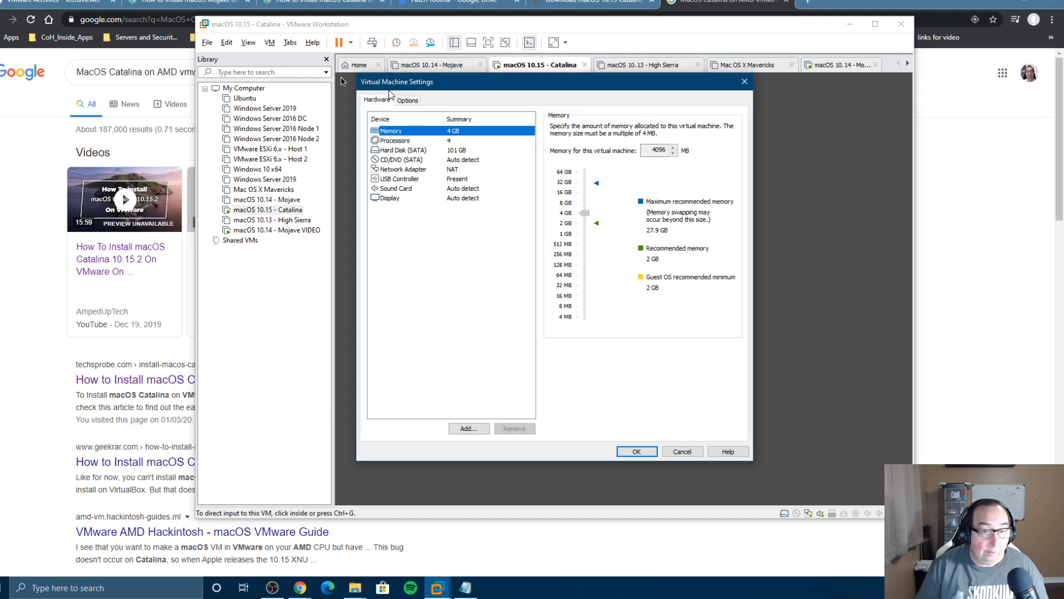
left_click(408, 100)
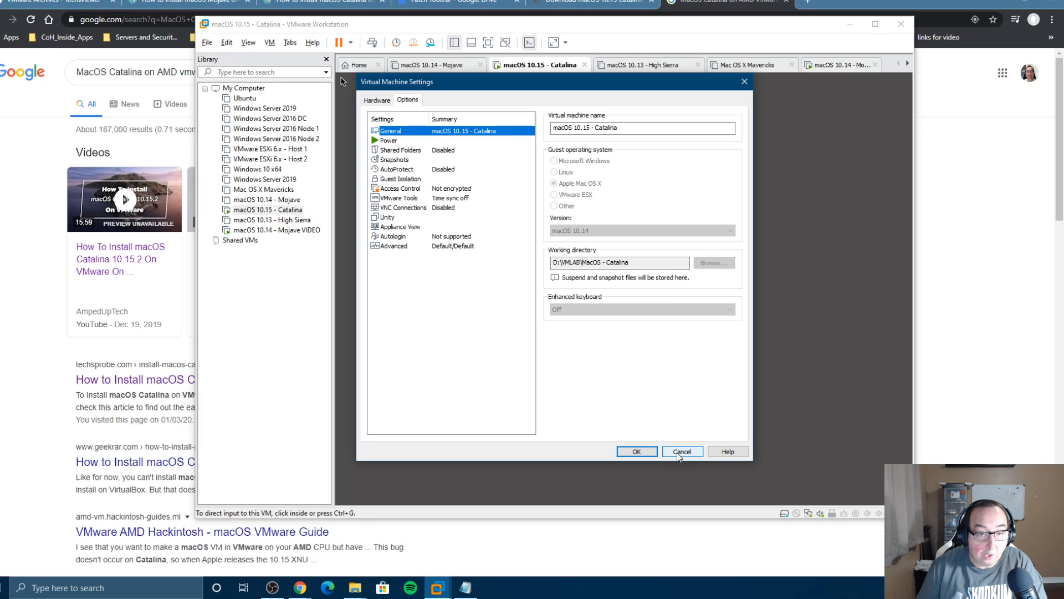
left_click(380, 100)
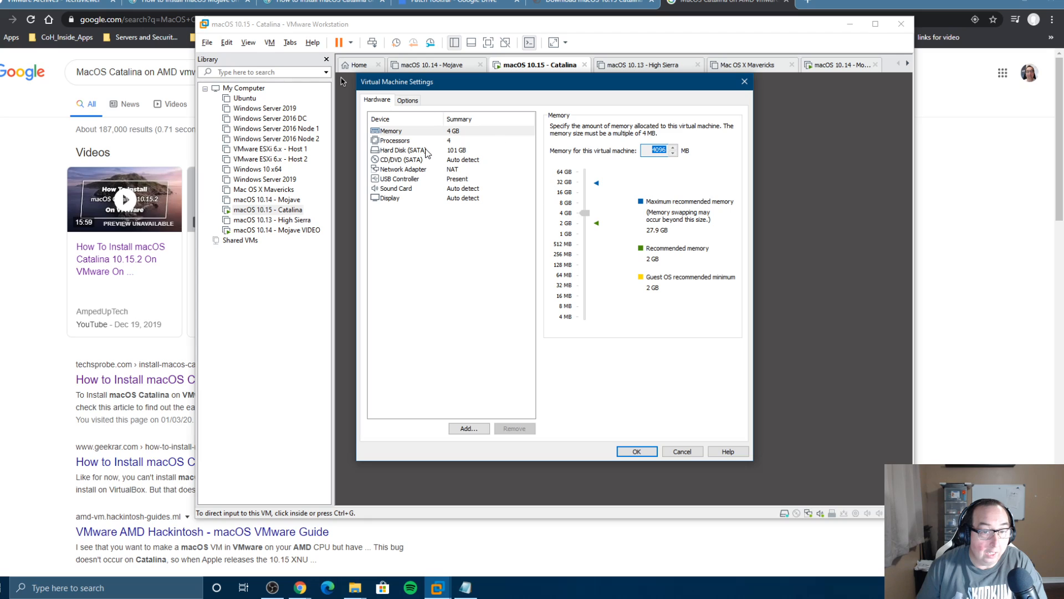
left_click(682, 451)
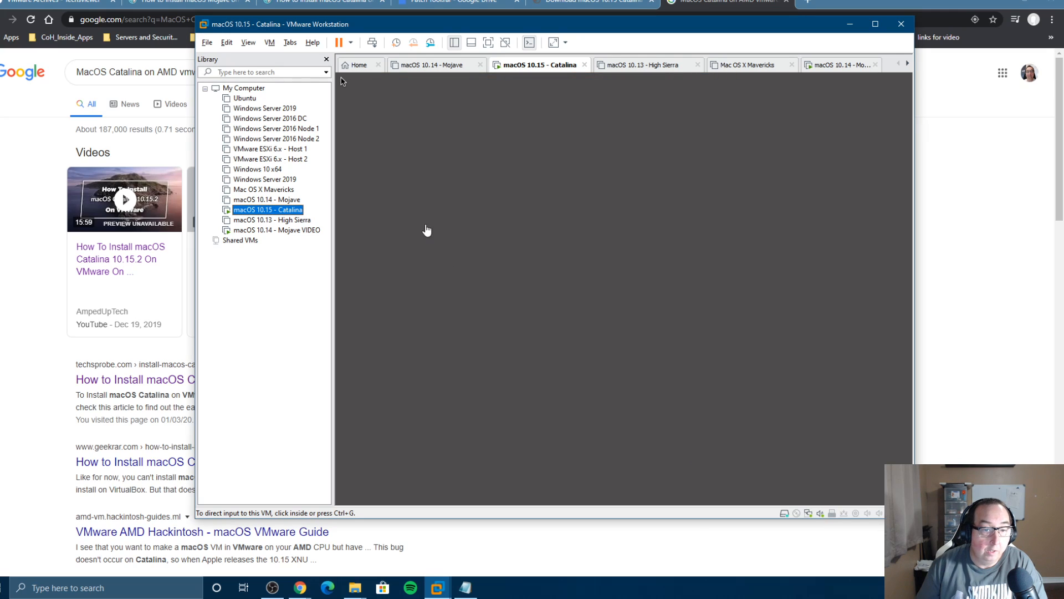
Step: View the macOS 10.14 - Mojave VIDEO virtual machine and return to the macOS 10.15 - Catalina one, waking its display
left_click(280, 230)
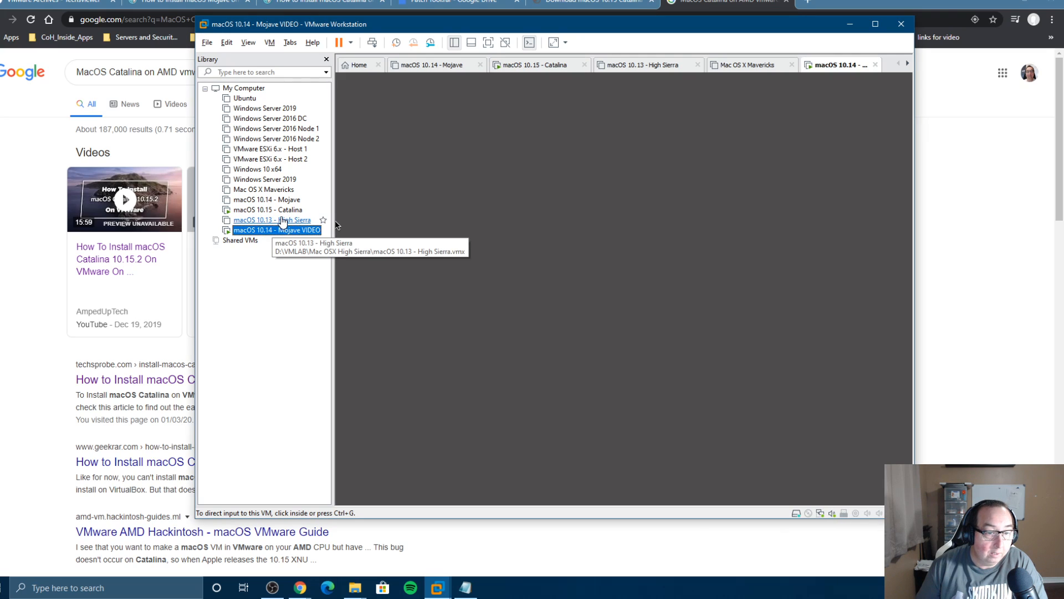
left_click(280, 210)
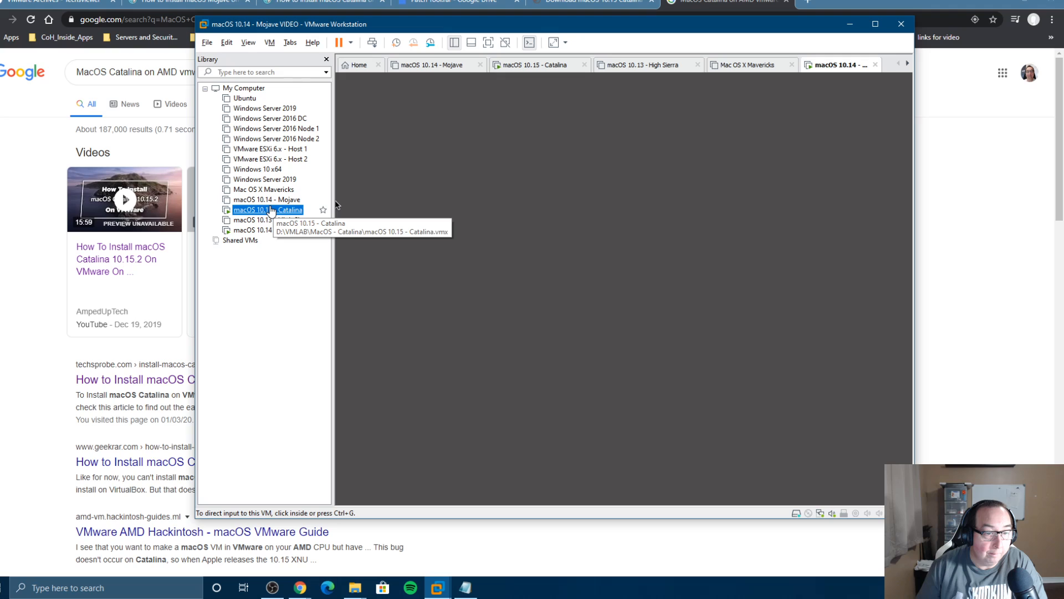
left_click(404, 170)
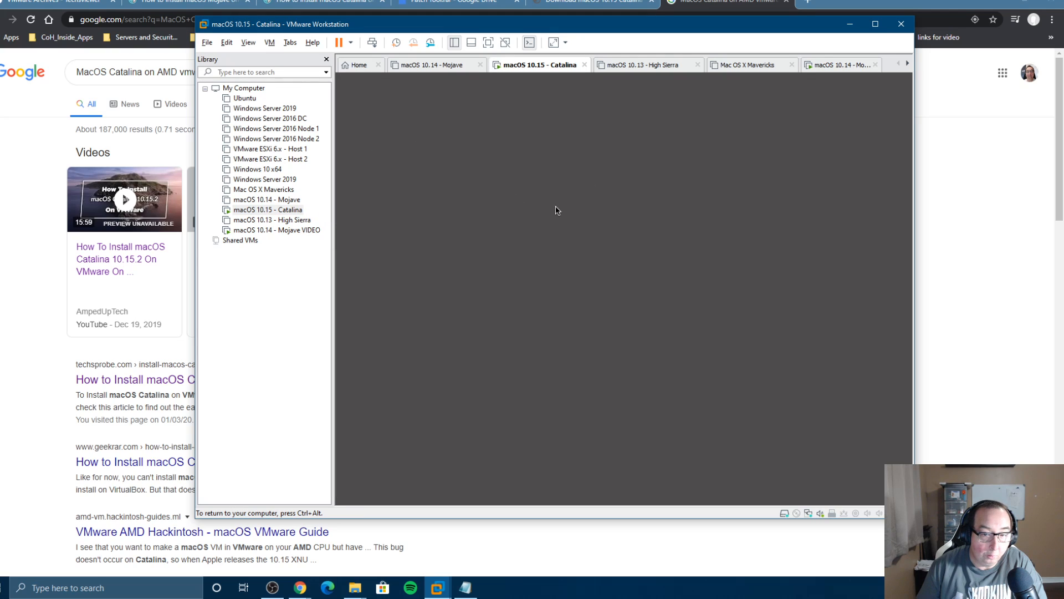
key("ctrl+alt")
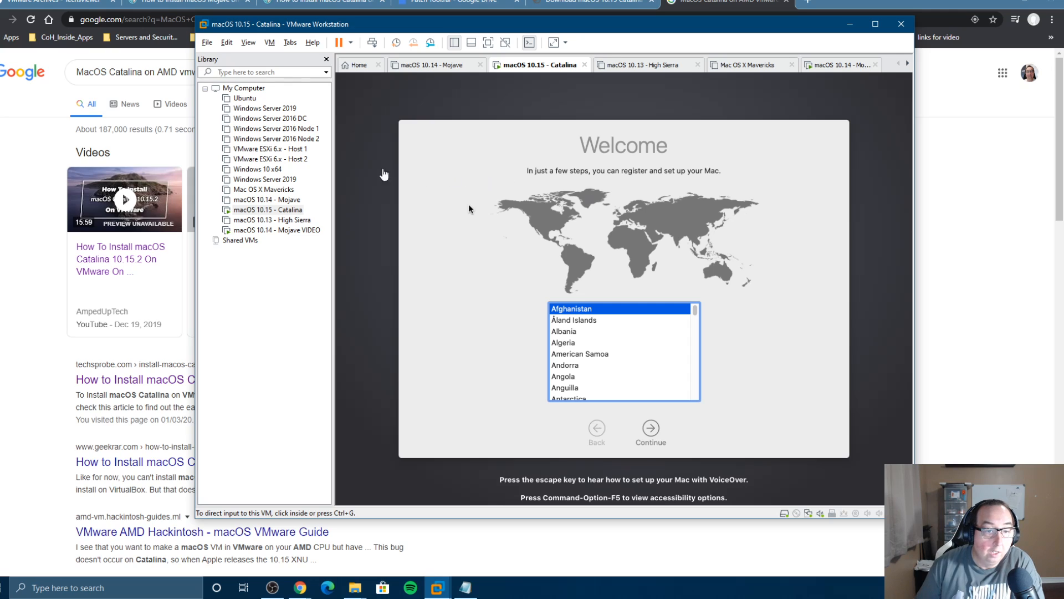
Step: Choose Canada as the country in the Catalina setup's Welcome screen and continue to the language settings
left_click(468, 204)
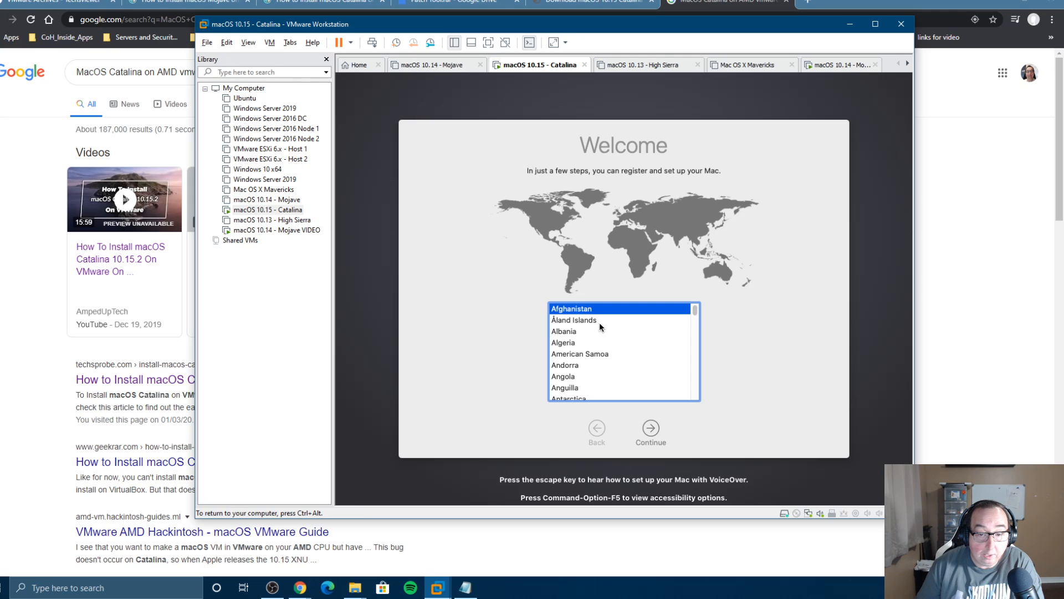
scroll(600, 327, "down", 10)
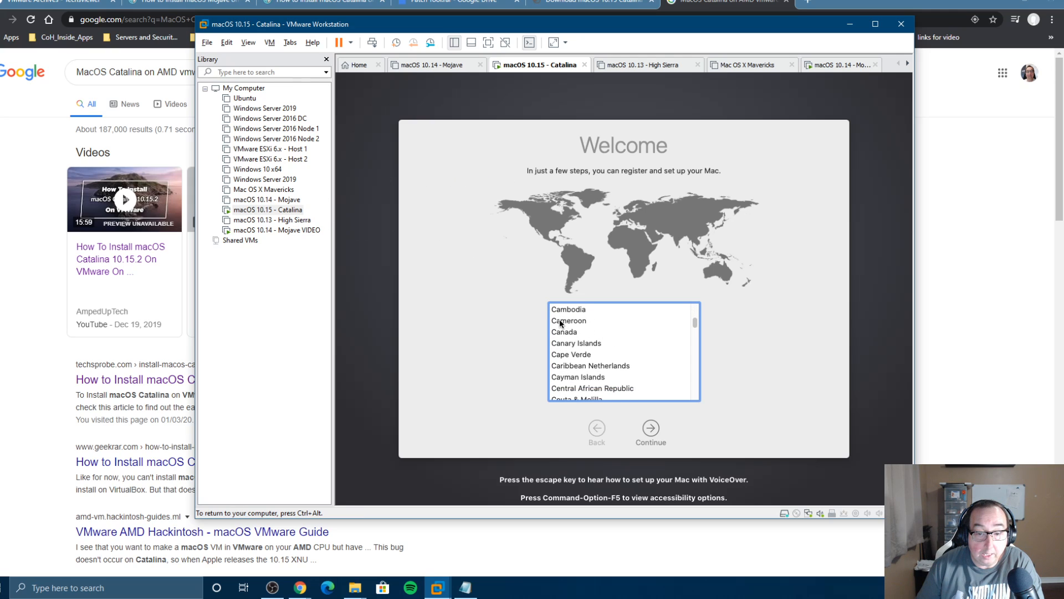
left_click(555, 333)
left_click(651, 430)
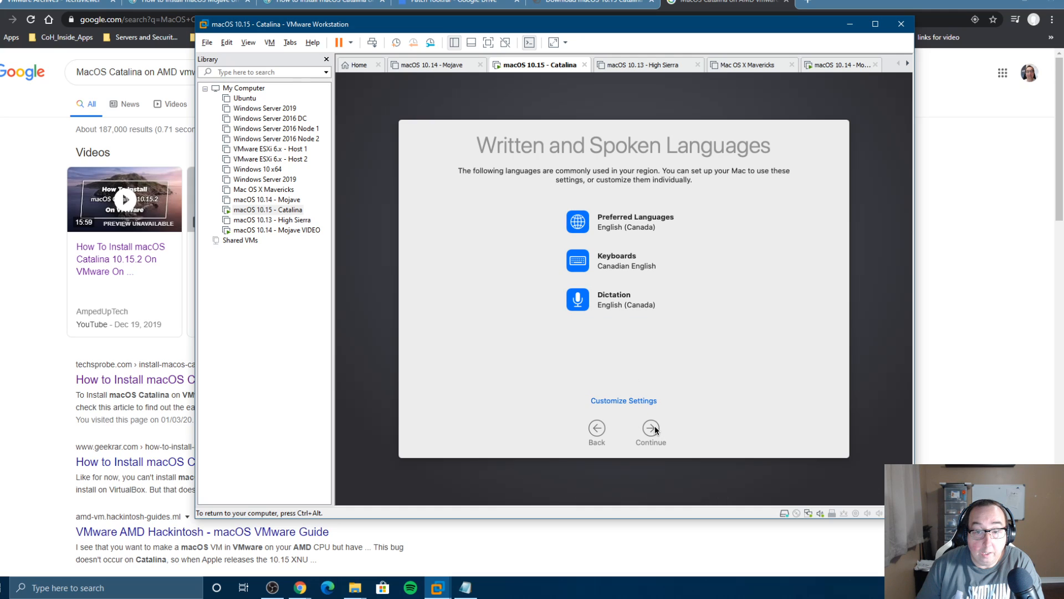
Step: Accept the suggested languages and the Data & Privacy notice, and continue with "Don't transfer any information now"
left_click(651, 432)
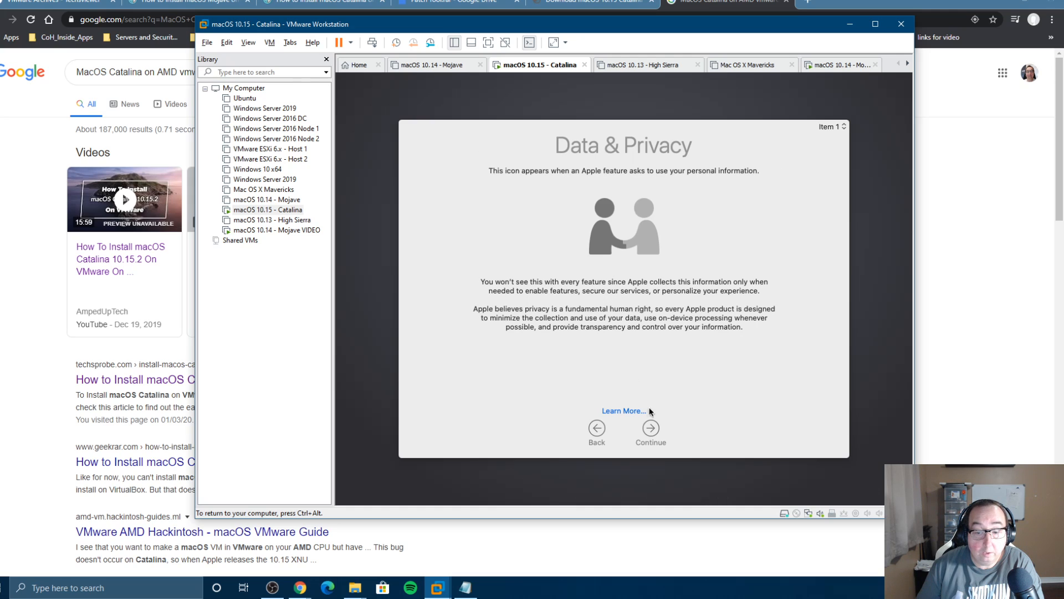
left_click(649, 428)
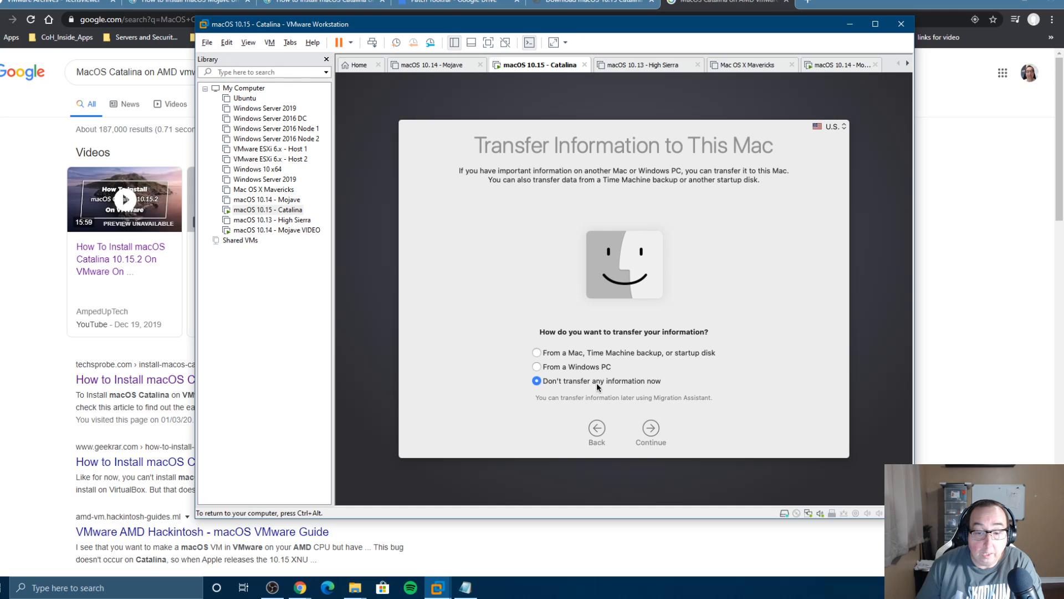
left_click(655, 427)
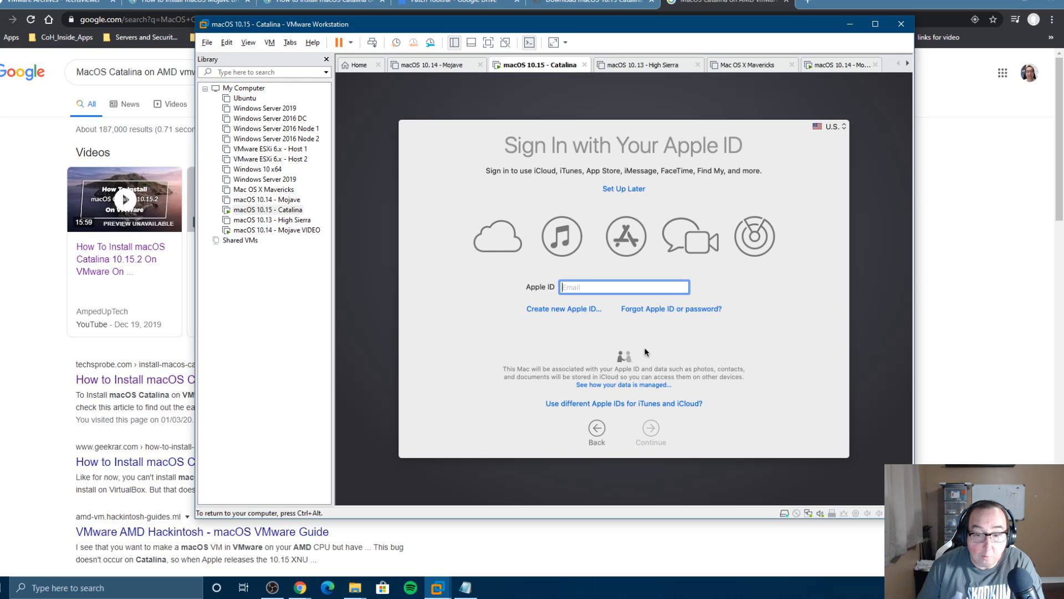
Step: Skip signing in with an Apple ID and agree to the macOS Software License Agreement
left_click(621, 190)
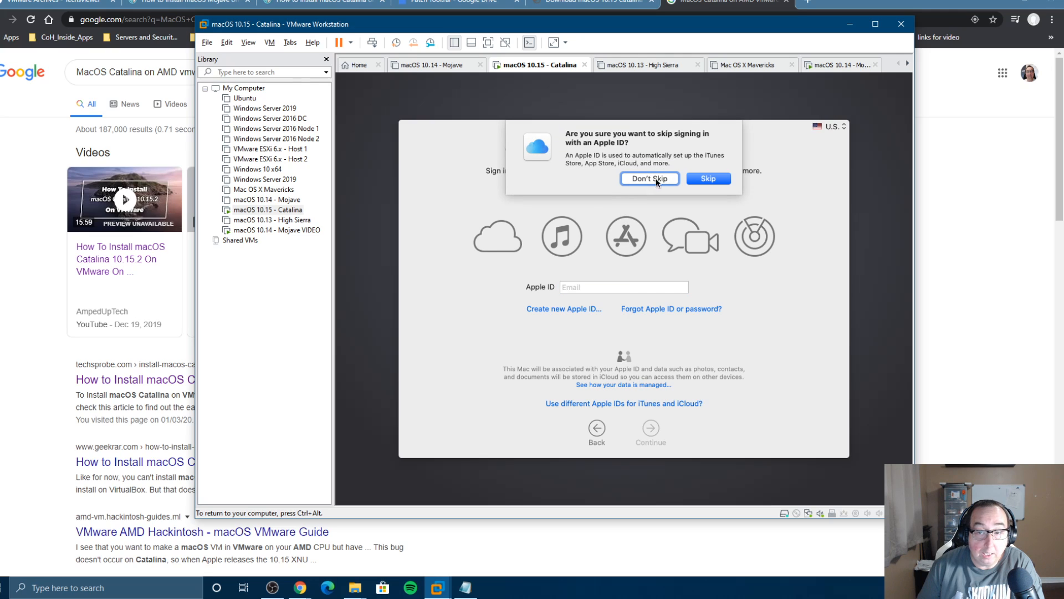
left_click(693, 176)
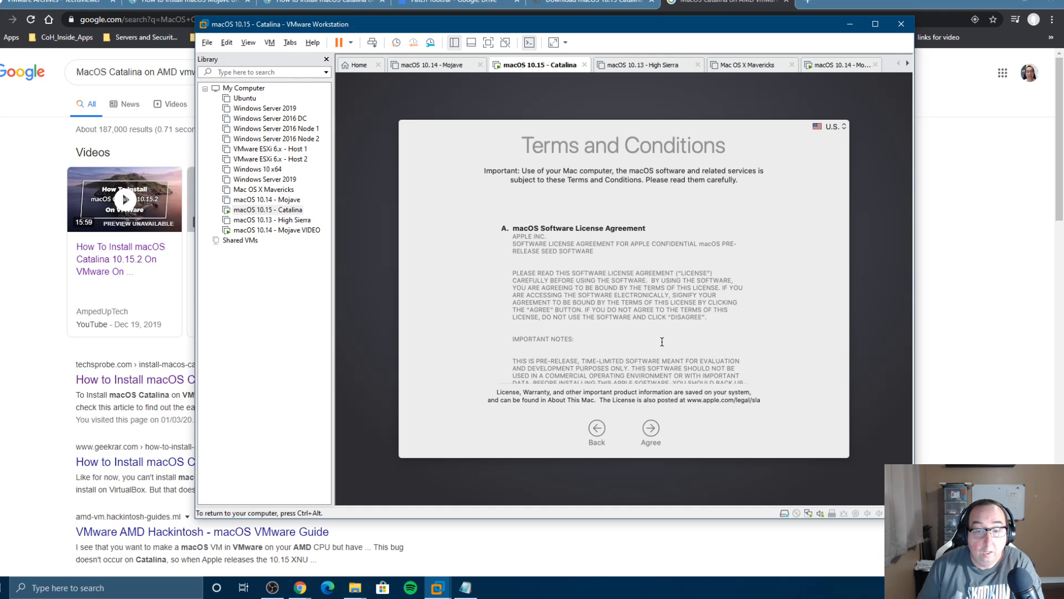
left_click(648, 429)
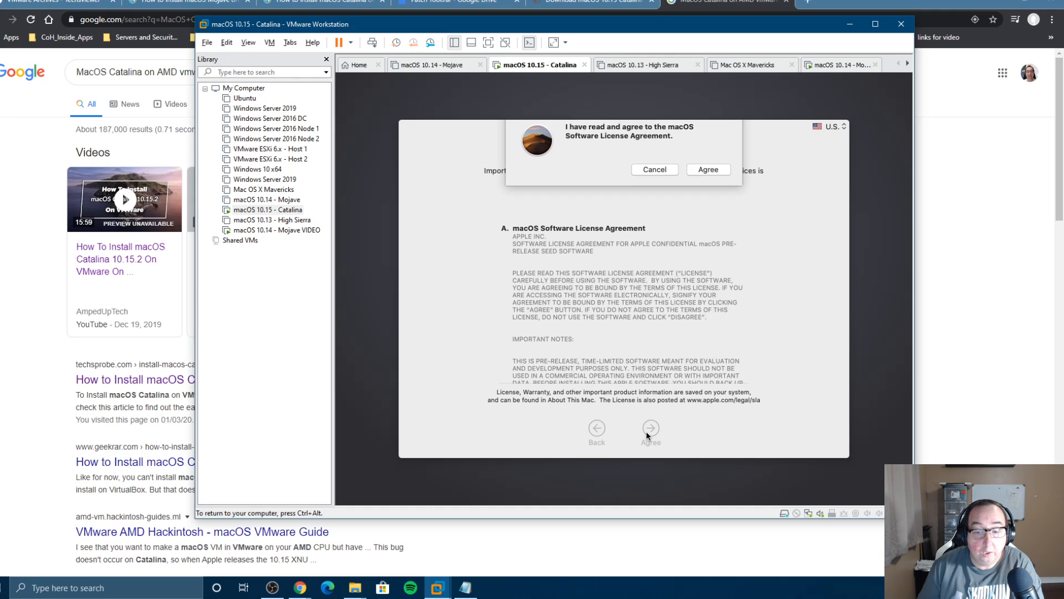
left_click(706, 176)
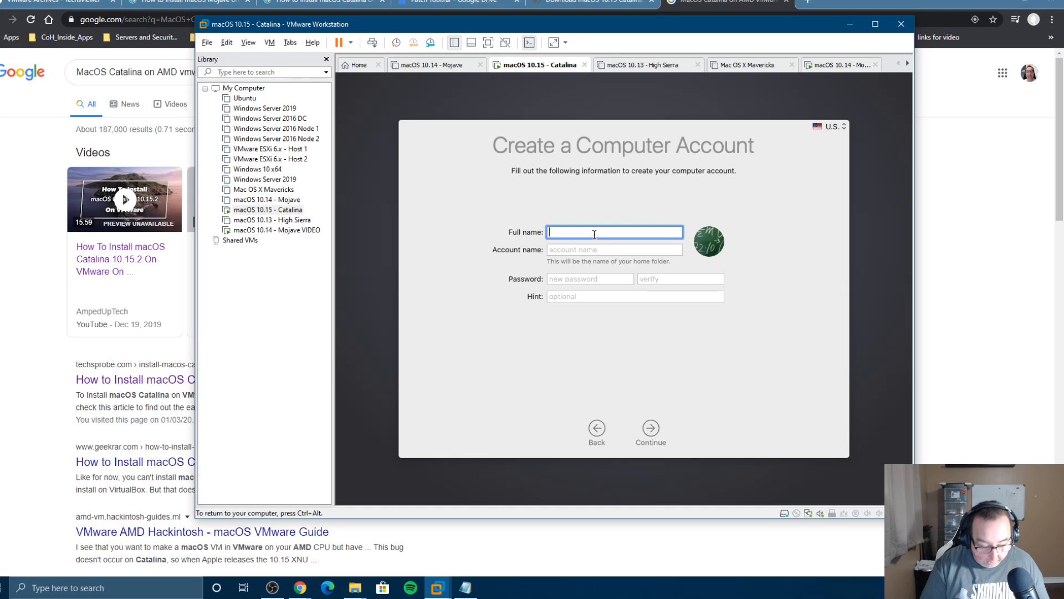
Step: Create the computer account with full name Compuguy and account name compuguy, entering and verifying the account password
type("Compuguy")
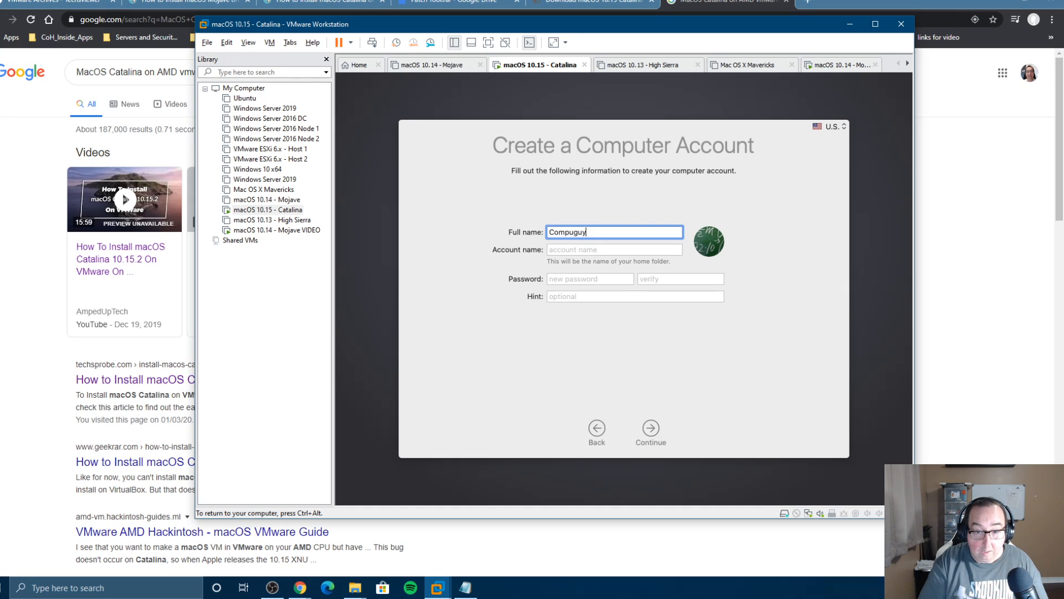
key("Tab")
key("Tab")
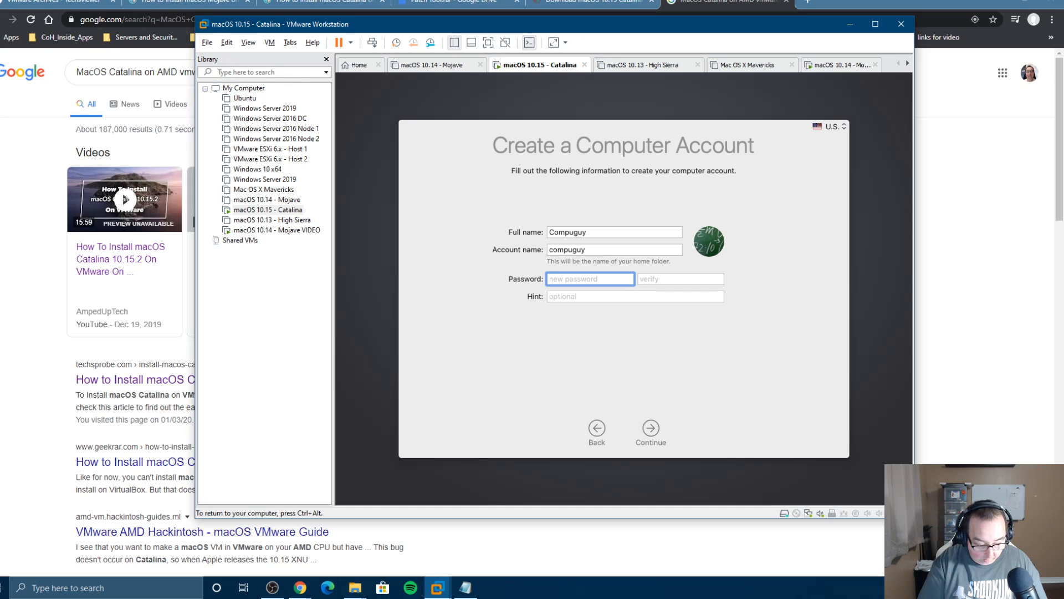
type("•••")
key("Tab")
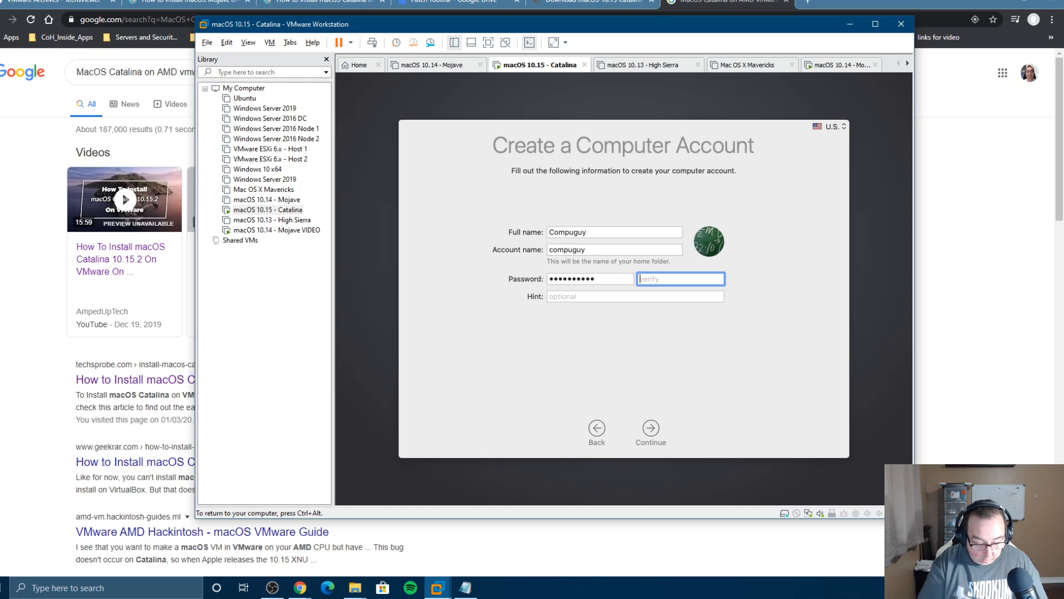
type("••••••••••")
key("super+a")
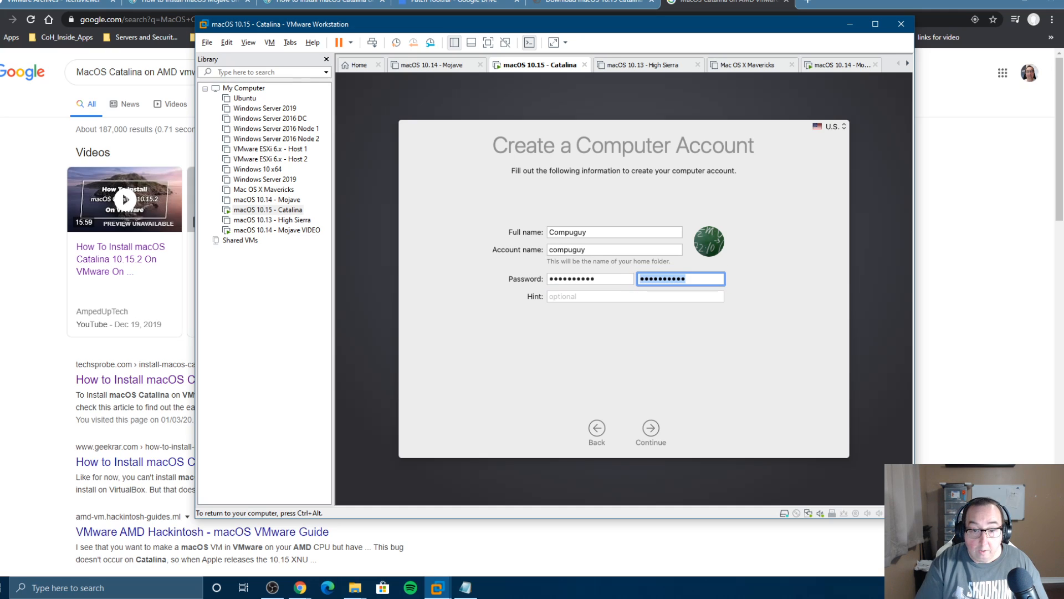
left_click(652, 431)
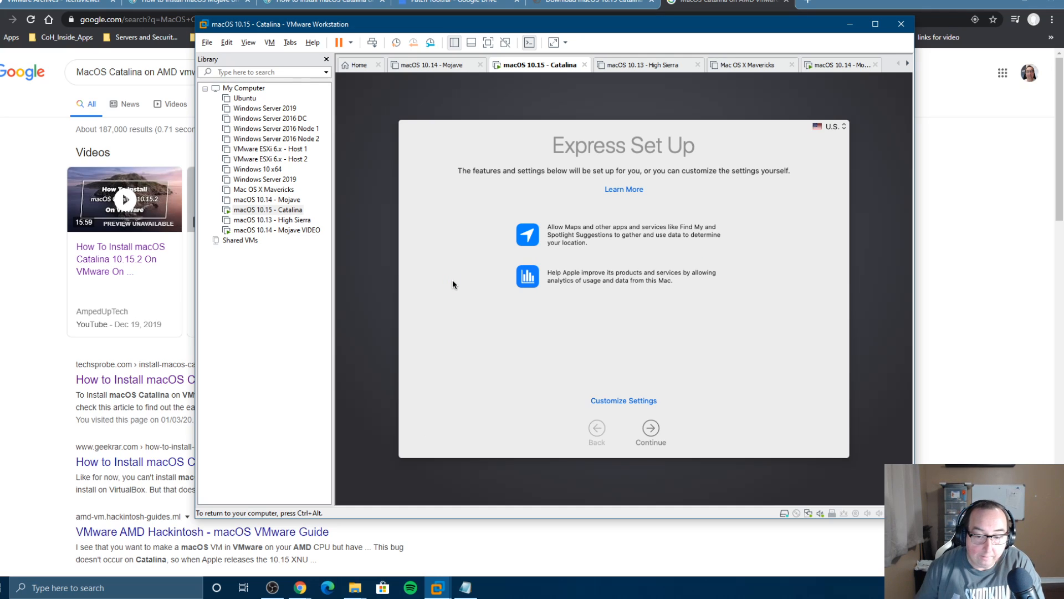
Step: Accept the Express Set Up and Analytics settings and leave Screen Time to set up later
left_click(652, 428)
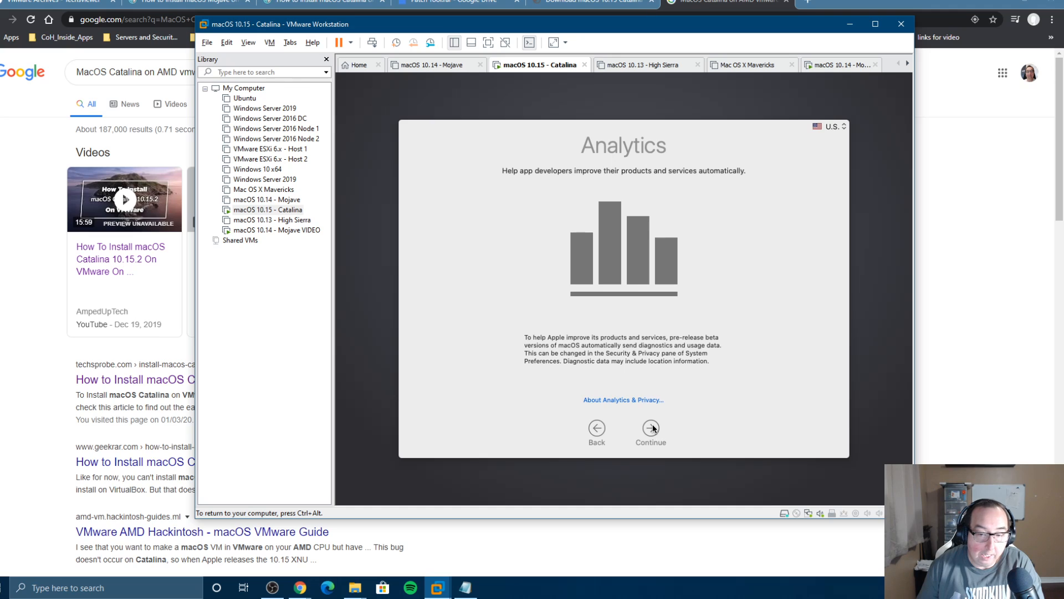
left_click(652, 428)
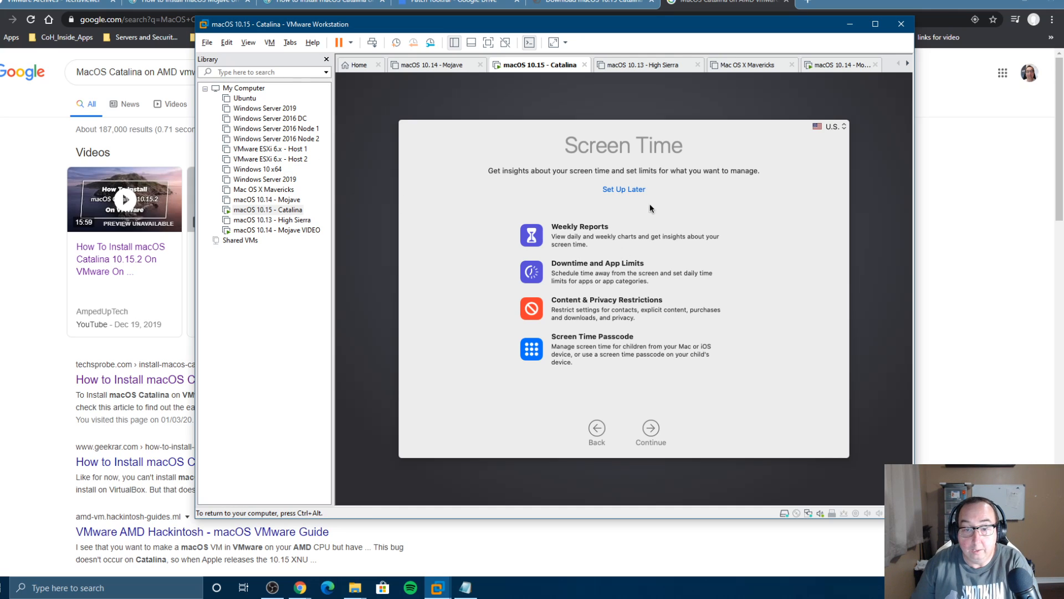
left_click(636, 192)
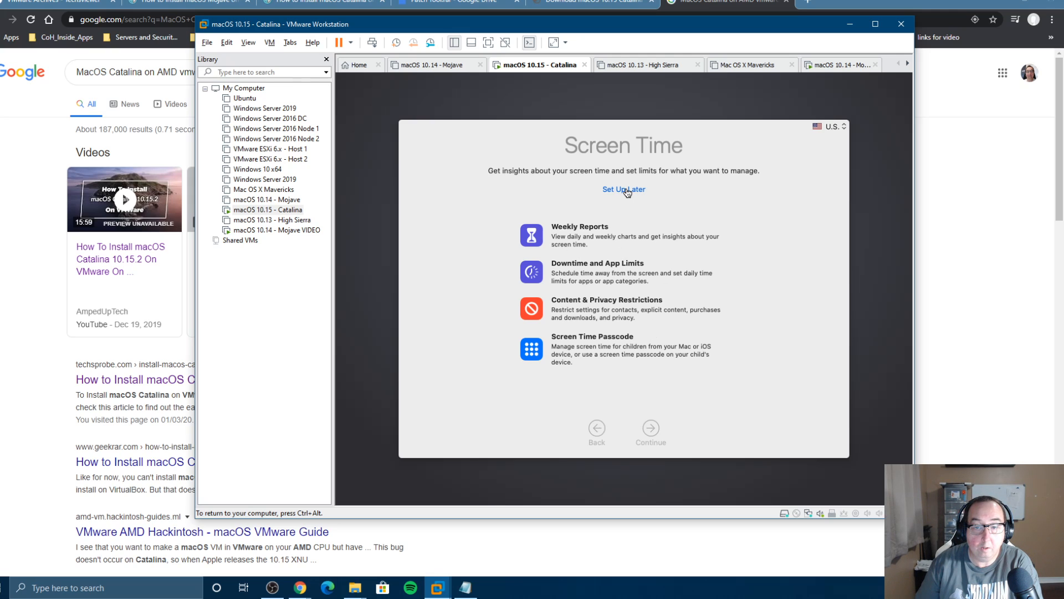
Step: Refresh the Catalina display by viewing the macOS 10.14 - Mojave VIDEO machine and returning, and choose the Dark look
left_click(261, 230)
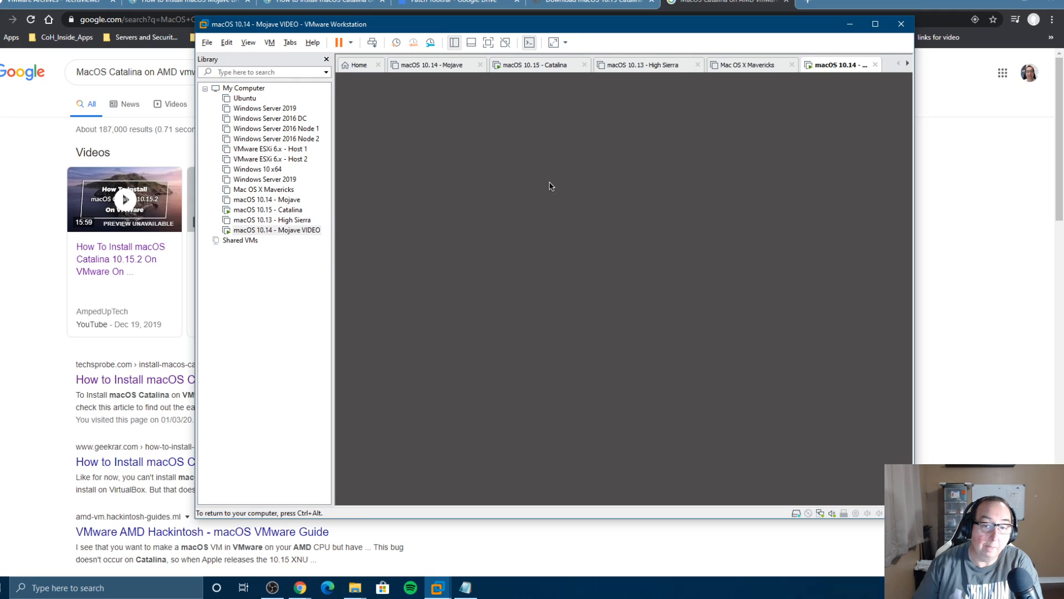
left_click(266, 209)
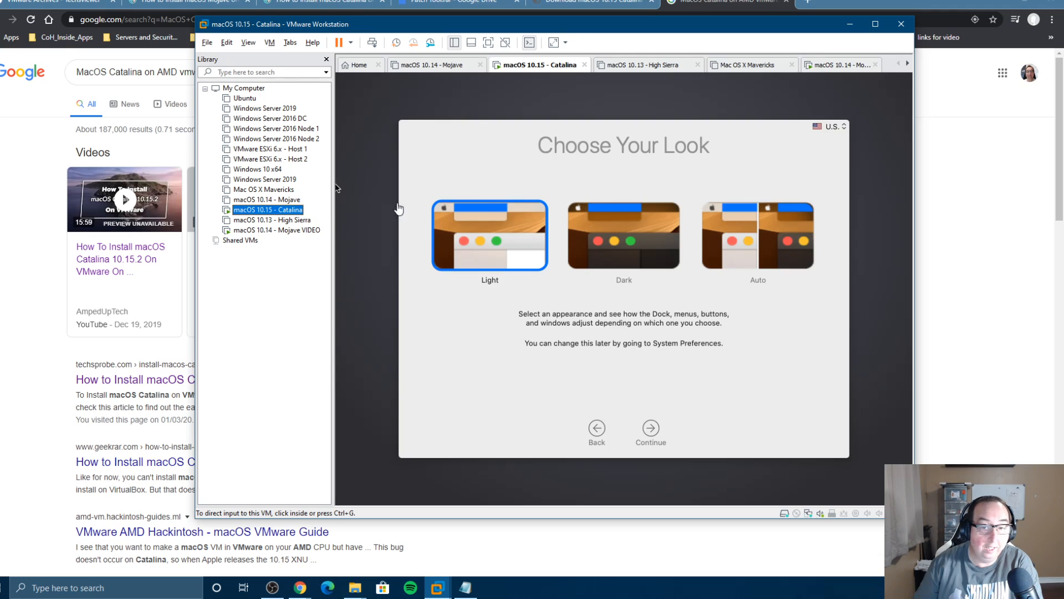
left_click(639, 234)
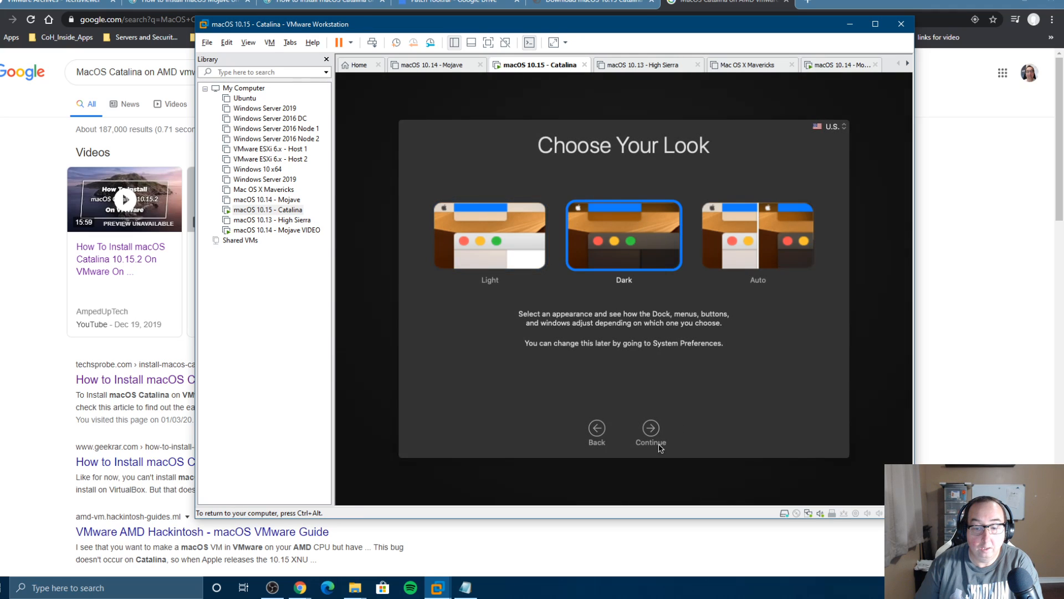
left_click(651, 432)
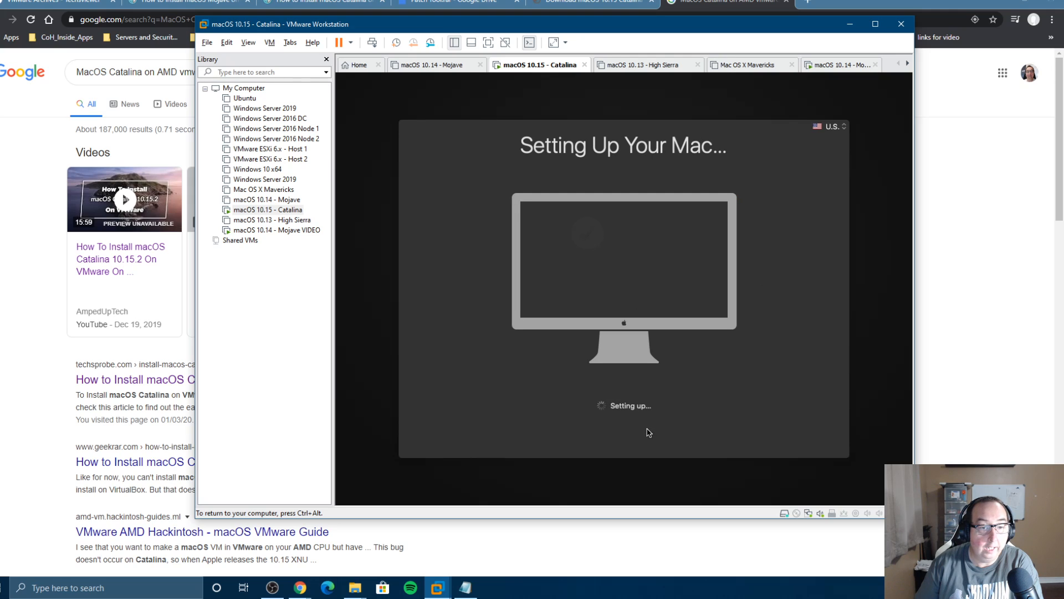
Step: Alternate between the macOS 10.14 - Mojave VIDEO and macOS 10.15 - Catalina virtual machines to follow the Catalina setup until its desktop loads
key("ctrl+alt")
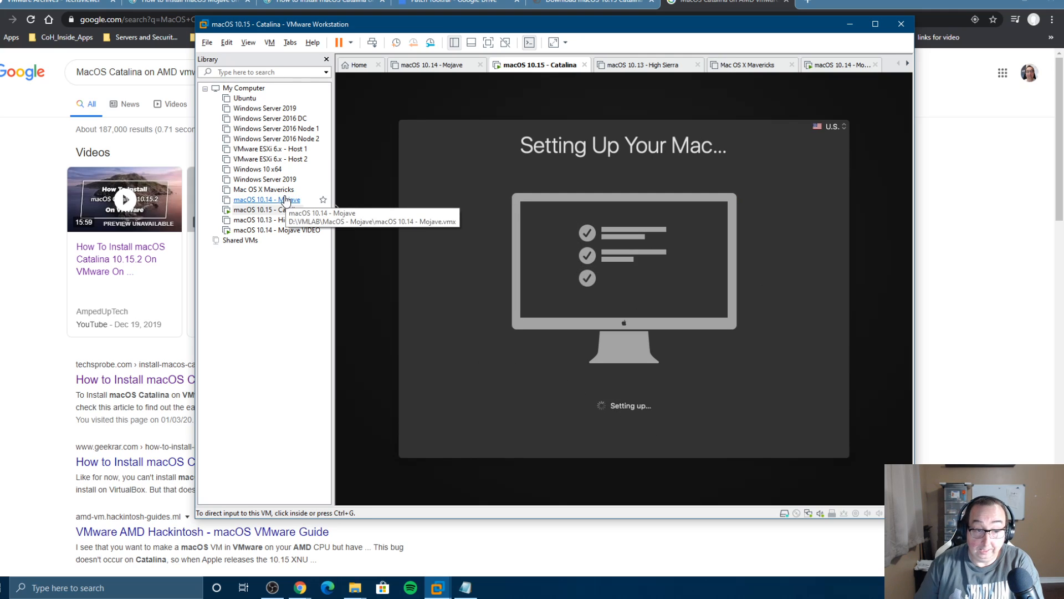
left_click(337, 209)
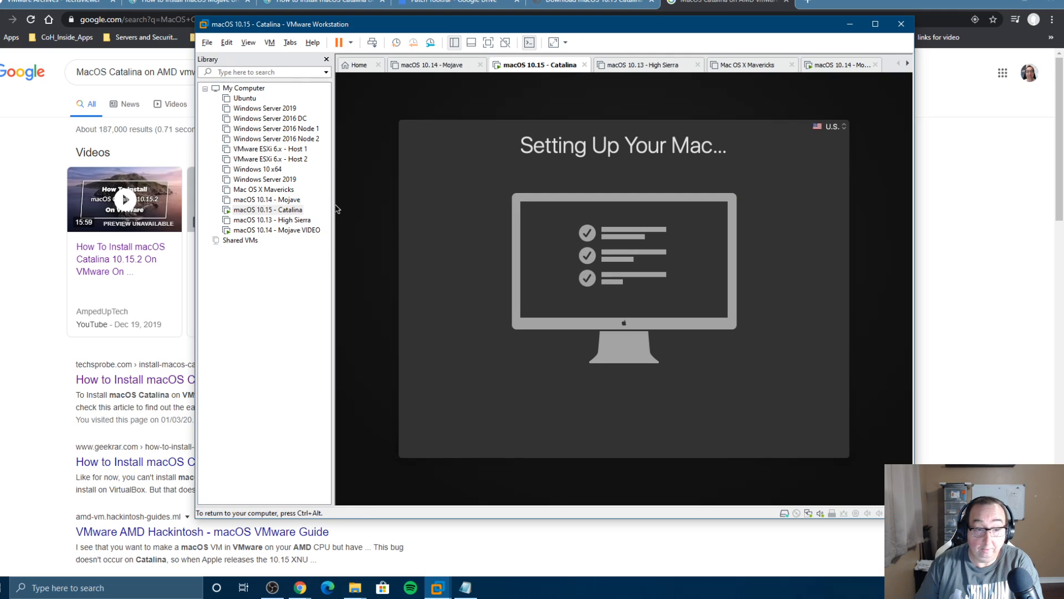
left_click(292, 229)
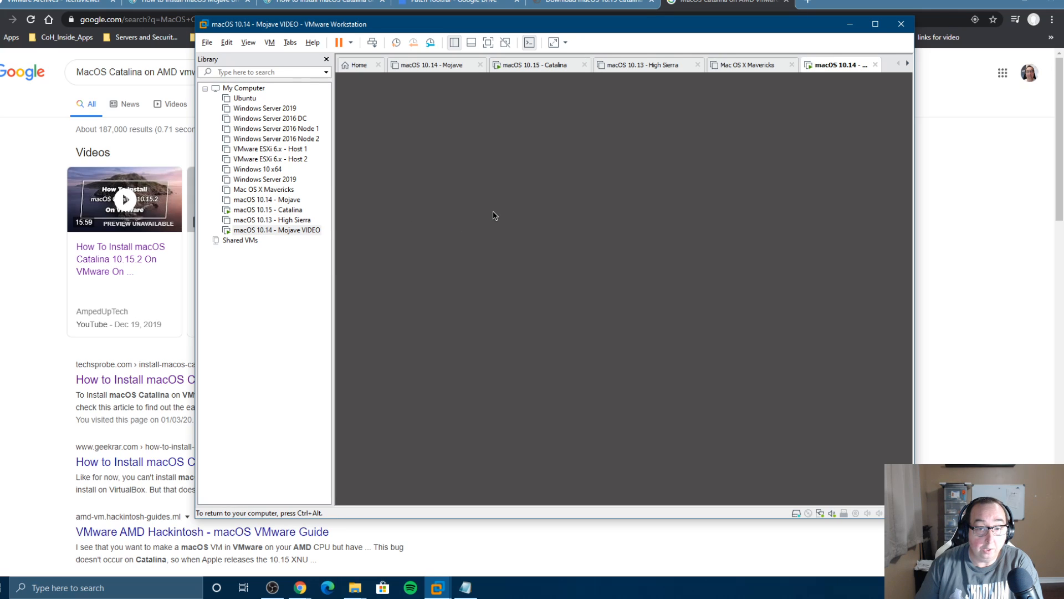
left_click(282, 212)
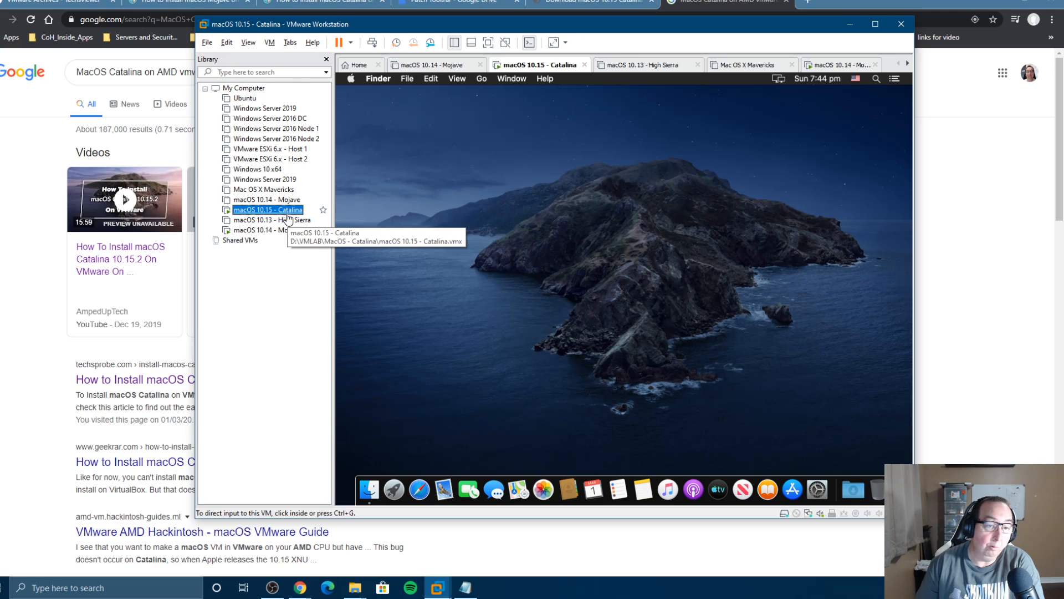
double_click(296, 230)
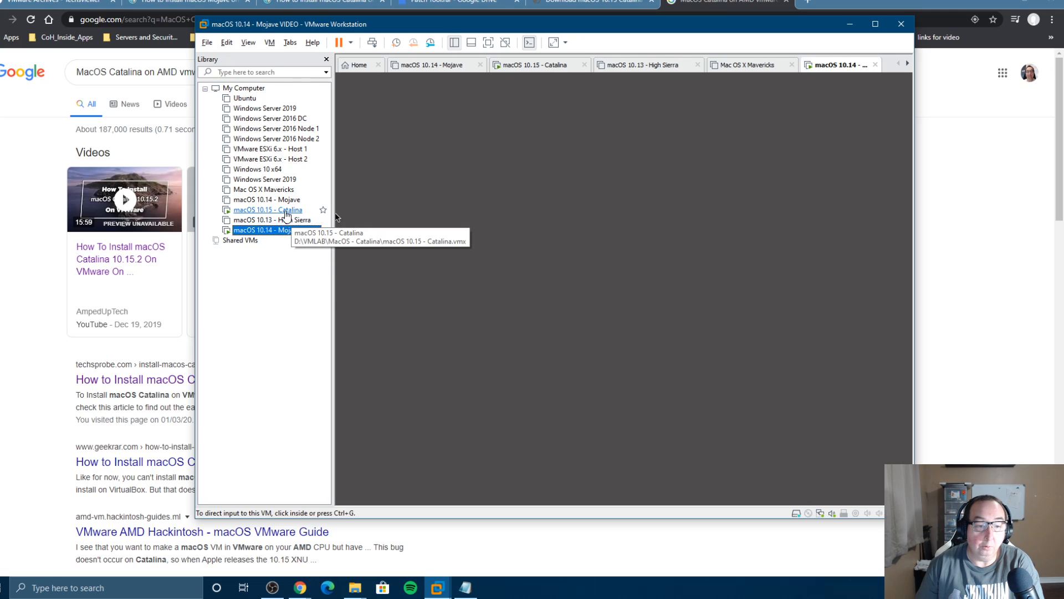
left_click(278, 210)
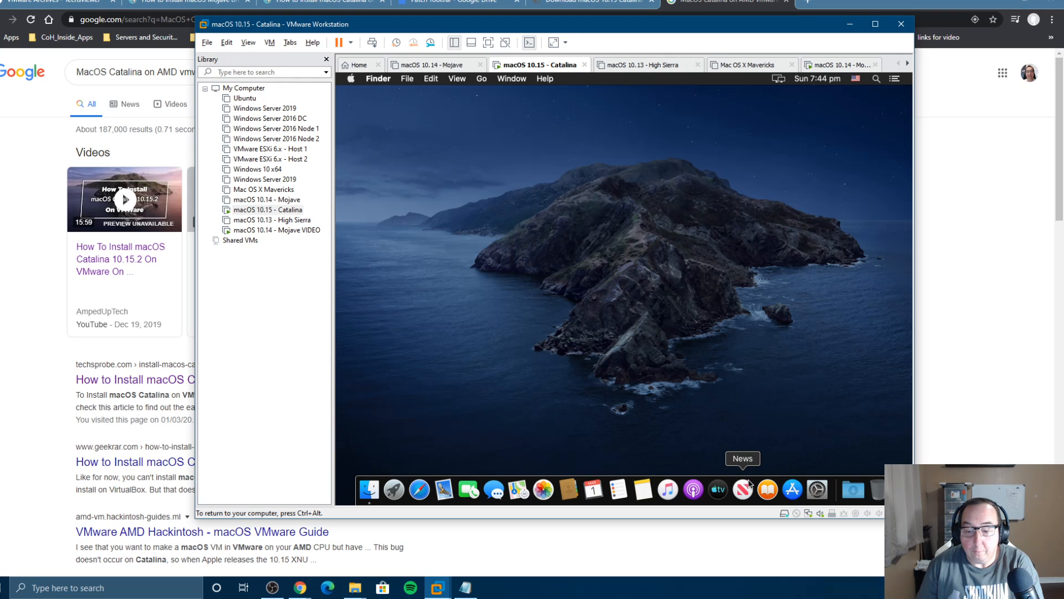
Step: View System Preferences on the Catalina desktop and close its window
left_click(817, 488)
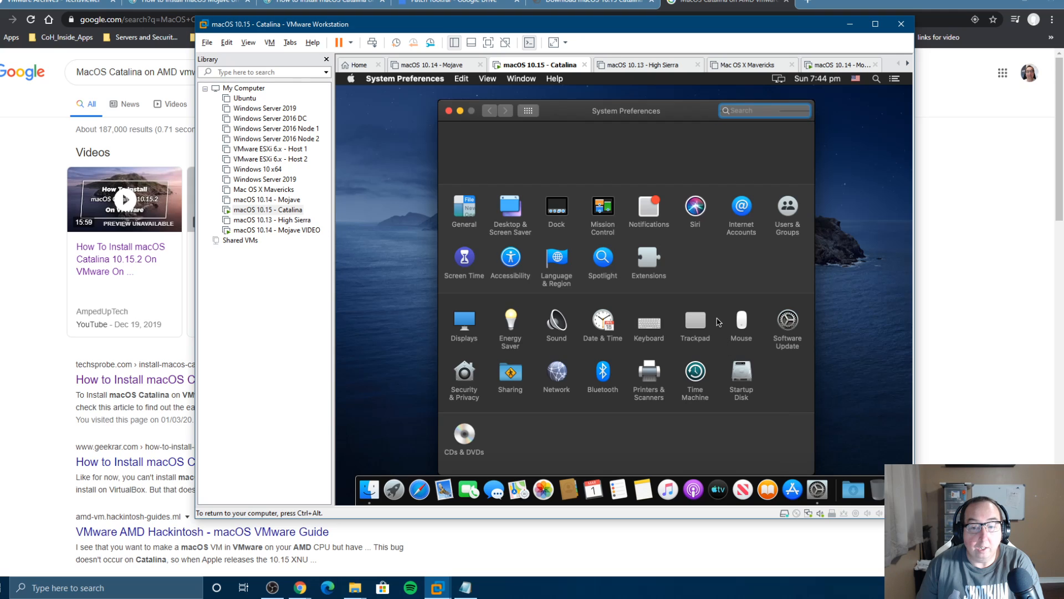
left_click(449, 111)
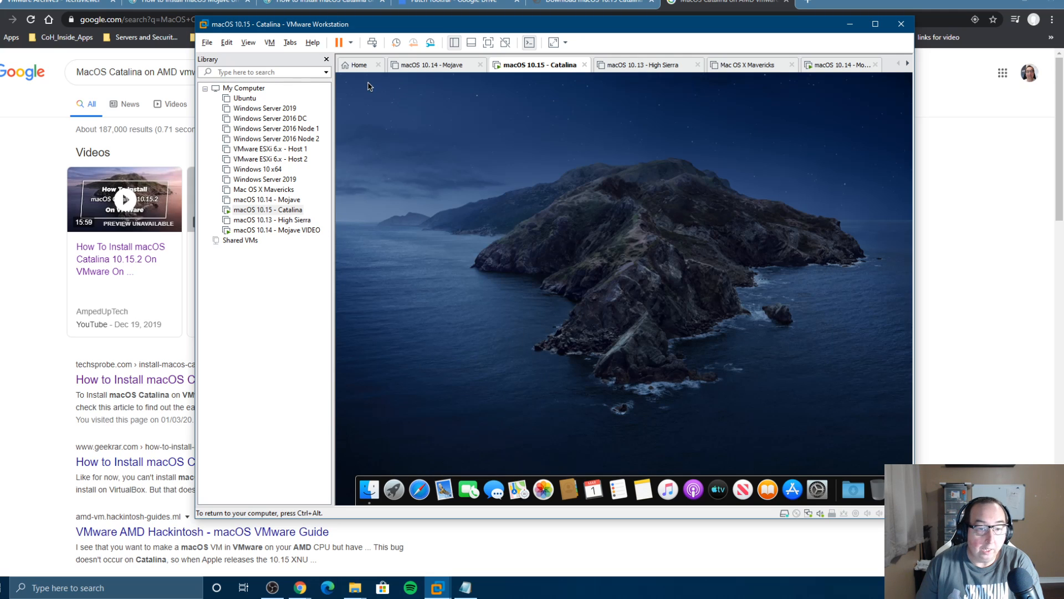
left_click(820, 487)
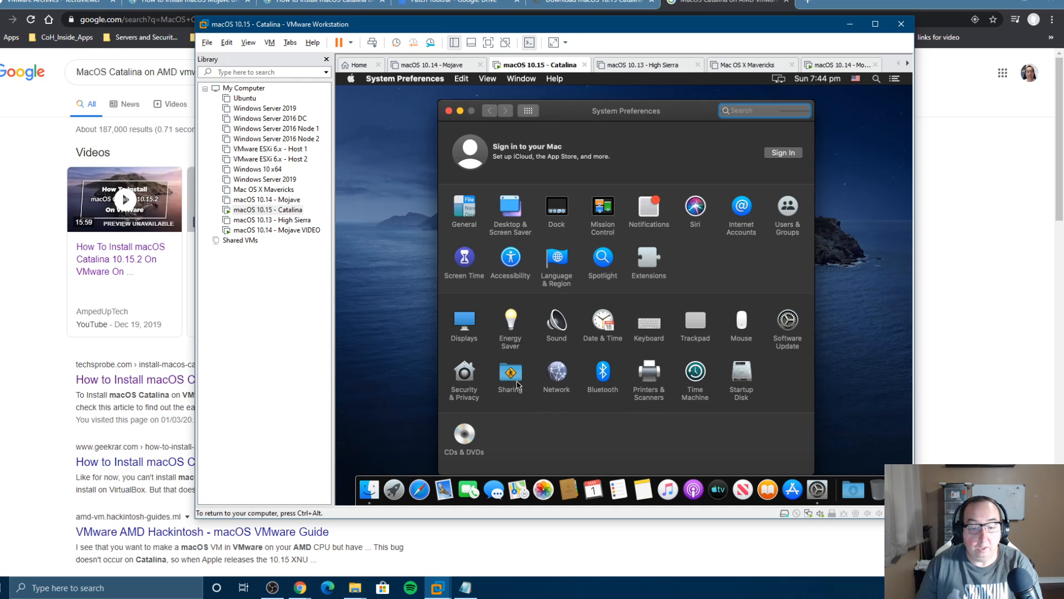
left_click(449, 112)
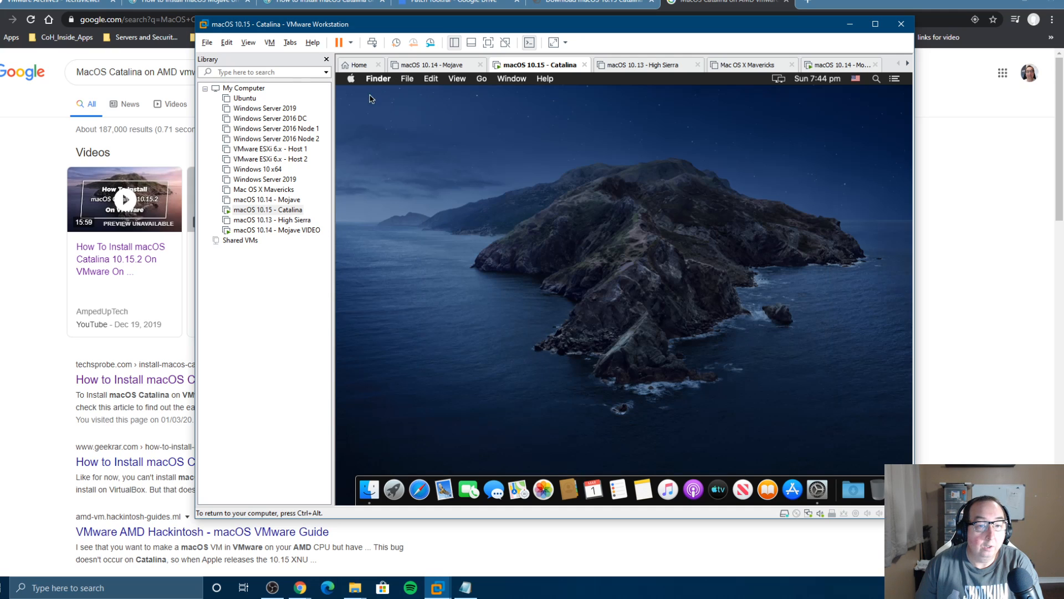
Step: View the About This Mac overview and highlight the beta build text in the macOS version line
left_click(351, 80)
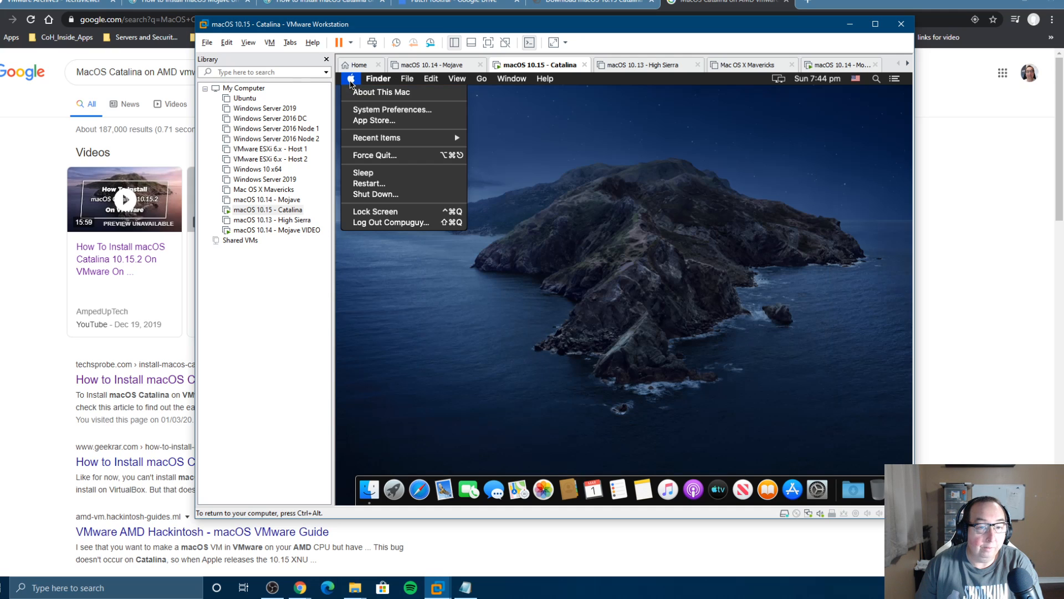
left_click(390, 95)
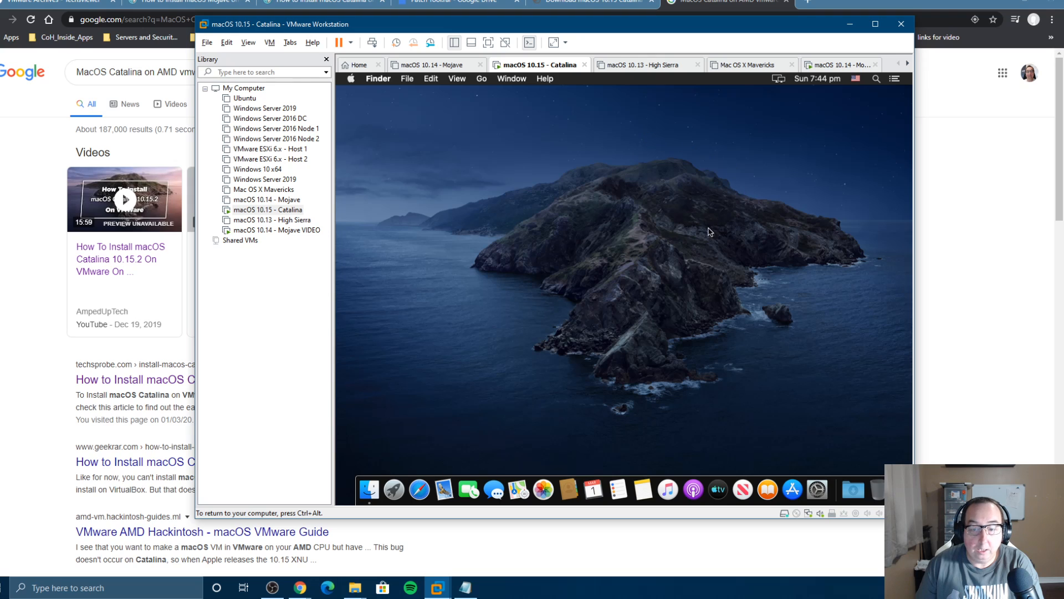
left_click_drag(643, 209, 679, 210)
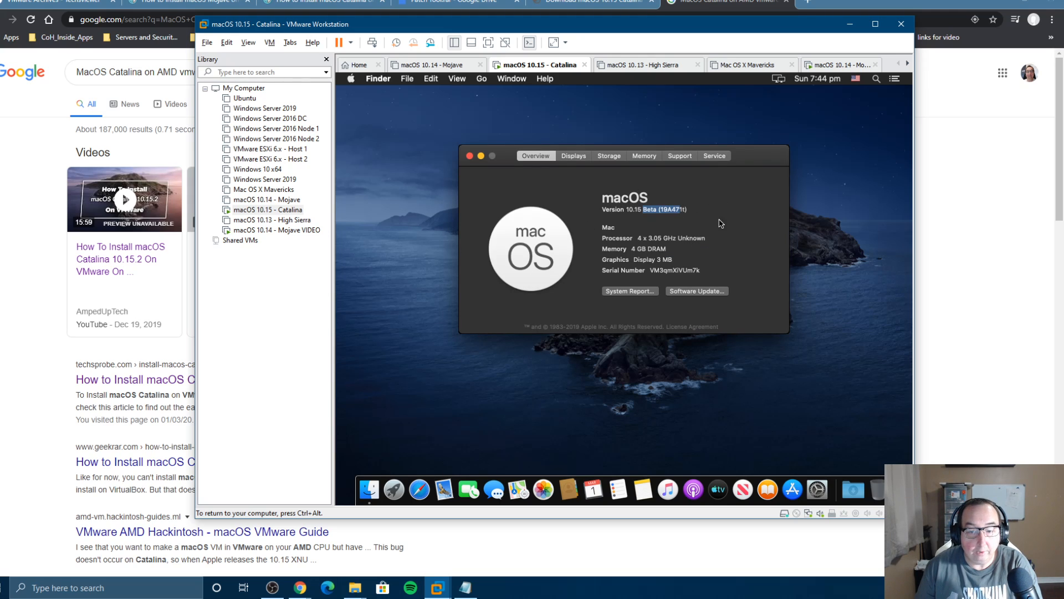
Step: Check for macOS updates in Software Update, moving its window slightly and refreshing the display by viewing the Mojave VIDEO machine and returning
left_click(701, 292)
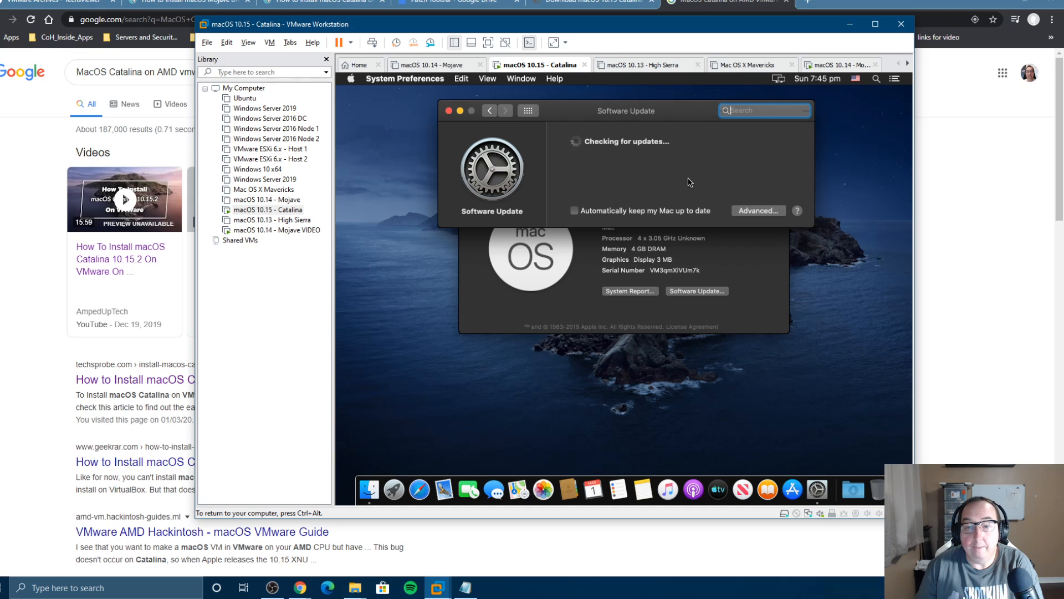
left_click_drag(706, 115, 722, 126)
left_click(271, 230)
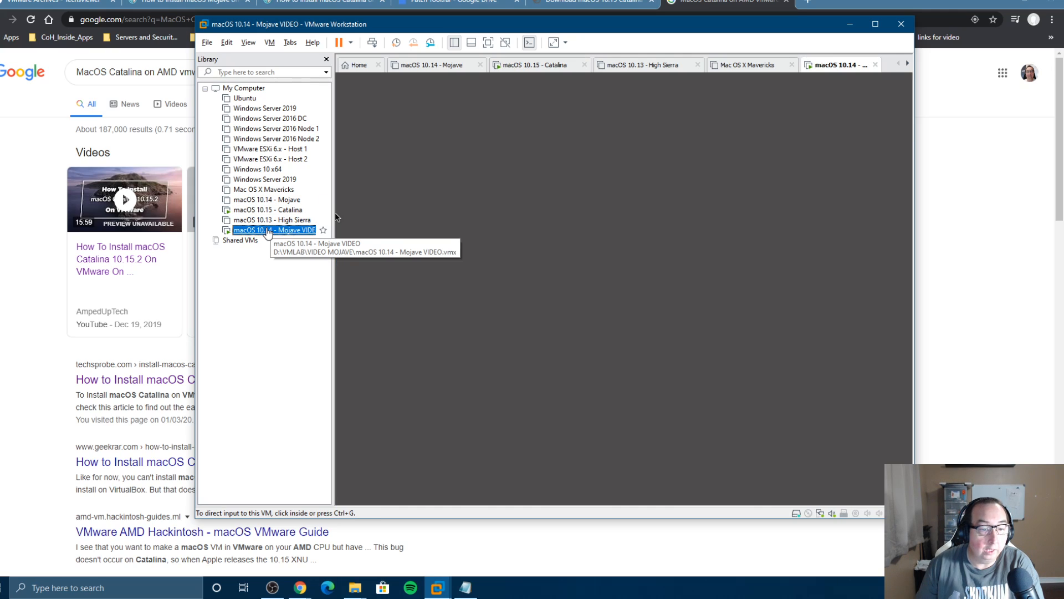
left_click(277, 209)
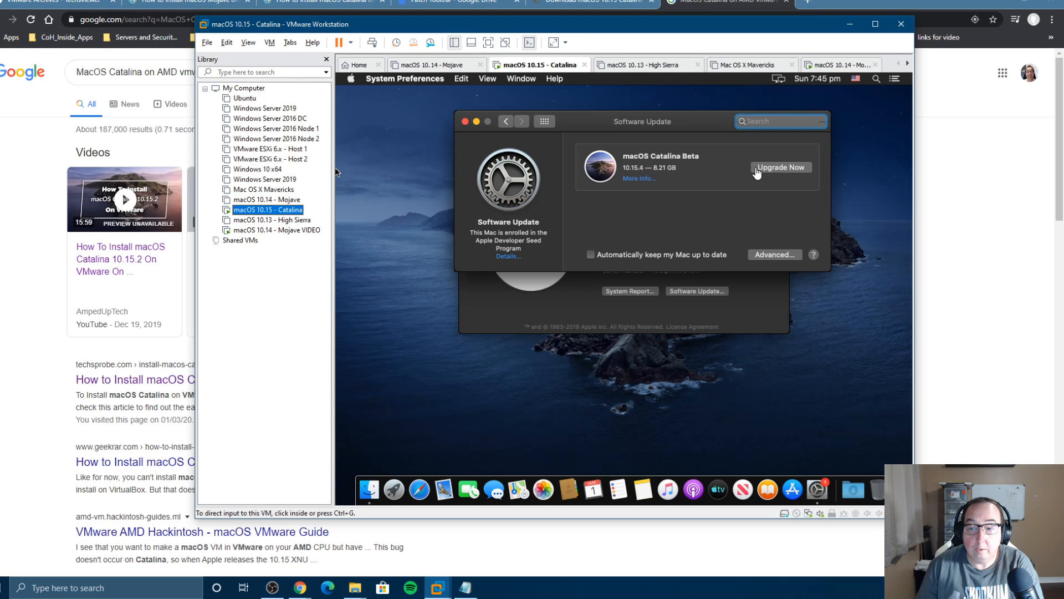
Step: Look up more information on the macOS Catalina Beta update, then close the Safari and Software Update windows
left_click(651, 183)
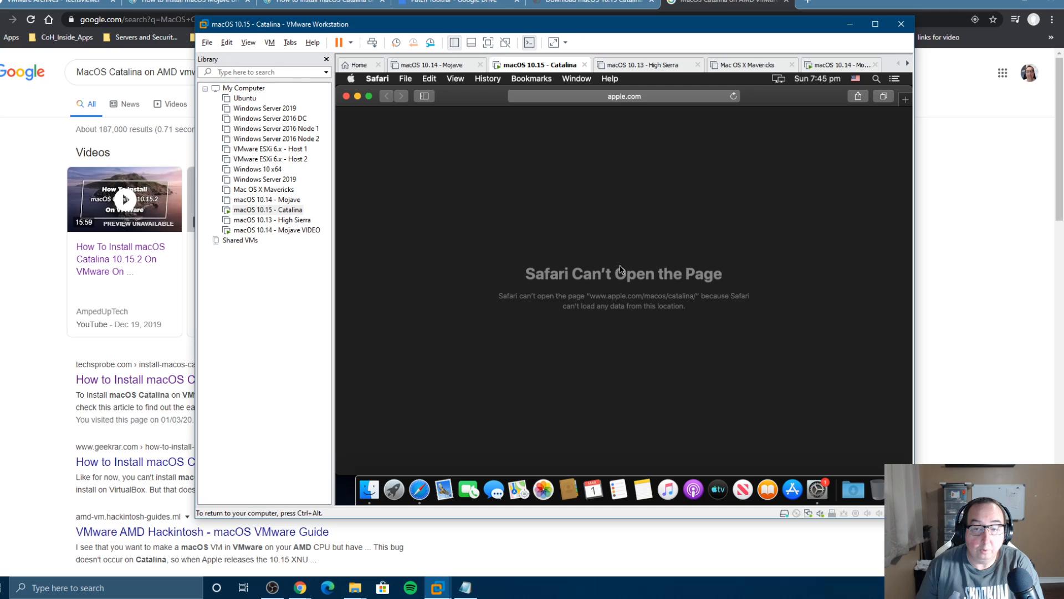
left_click(346, 97)
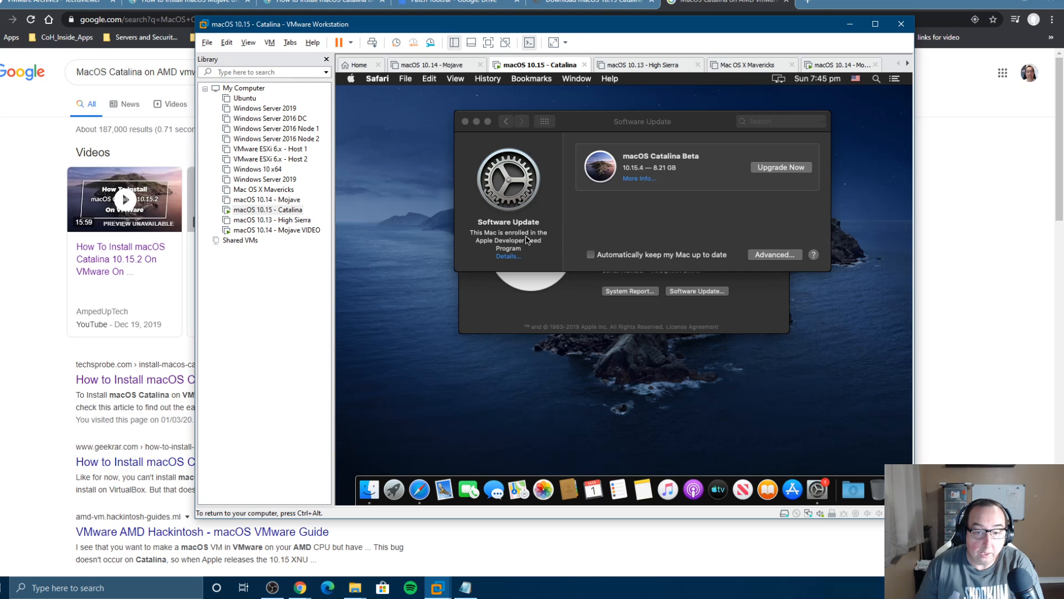
left_click(482, 247)
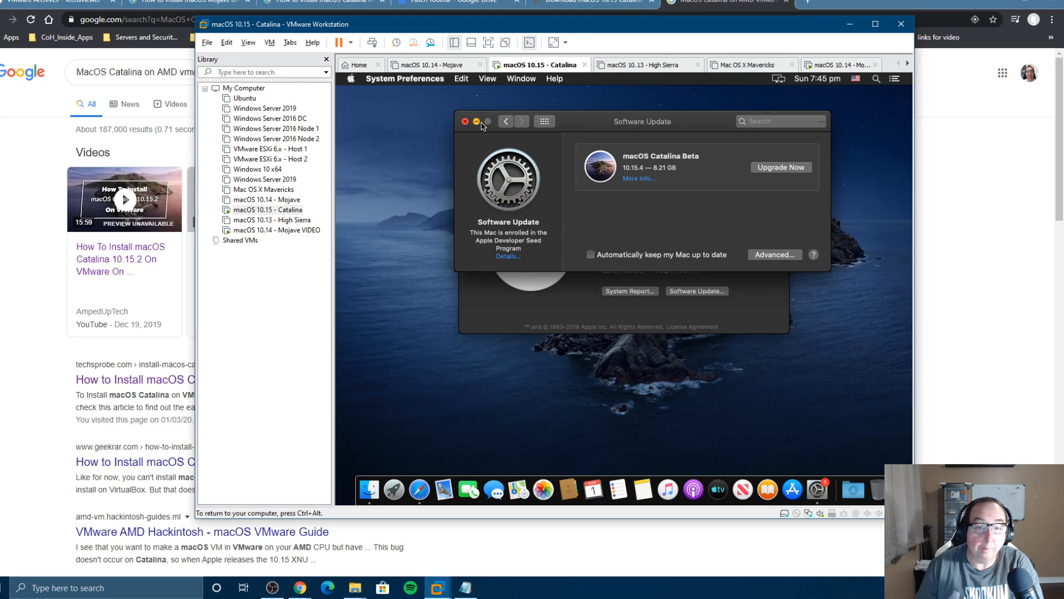
left_click(465, 121)
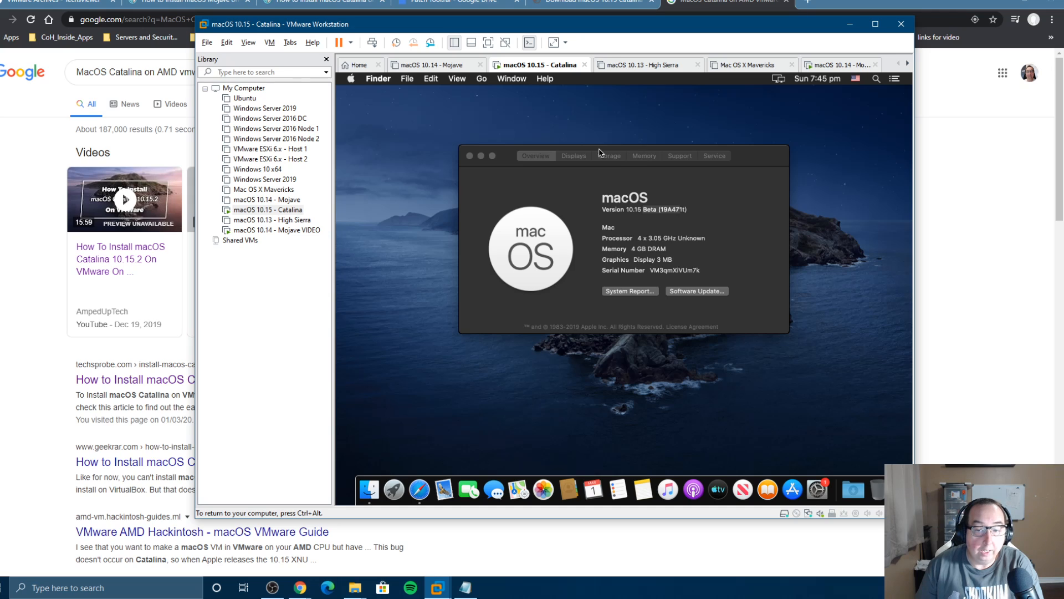
Step: Search Google in Chrome for "mac os catalina vmware image" and review Geekrar's Catalina image article down to its Final Version download section
left_click(683, 3)
left_click(221, 65)
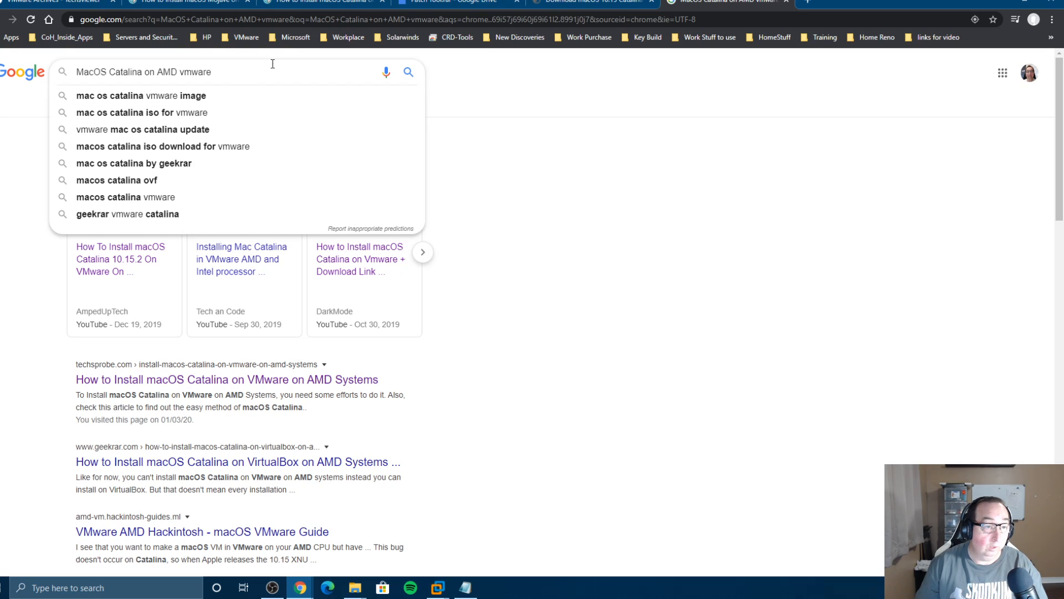
left_click(188, 95)
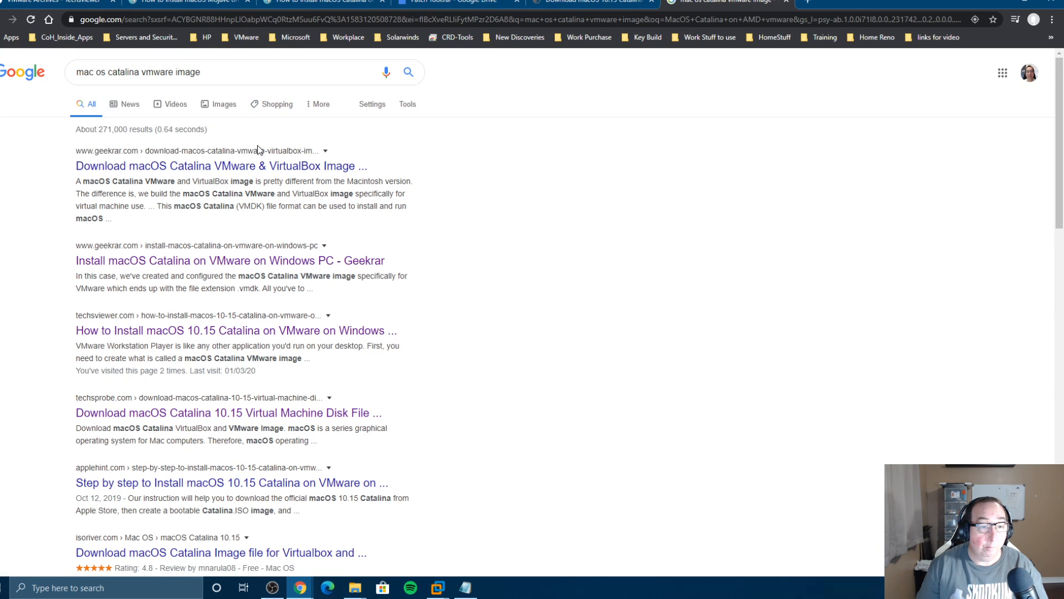
left_click(238, 168)
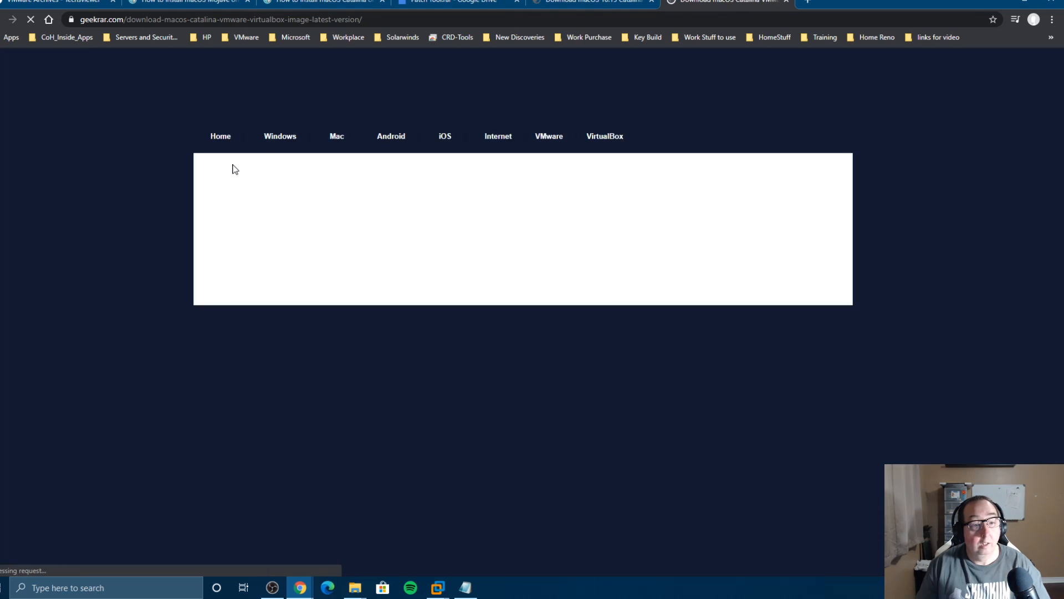
scroll(420, 256, "down", 15)
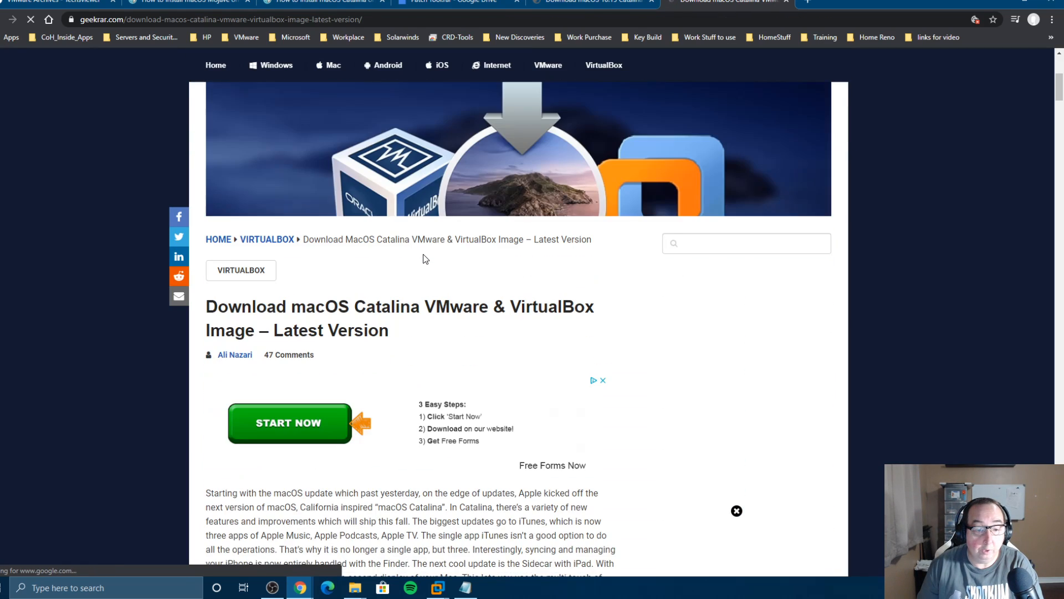
scroll(425, 254, "down", 1)
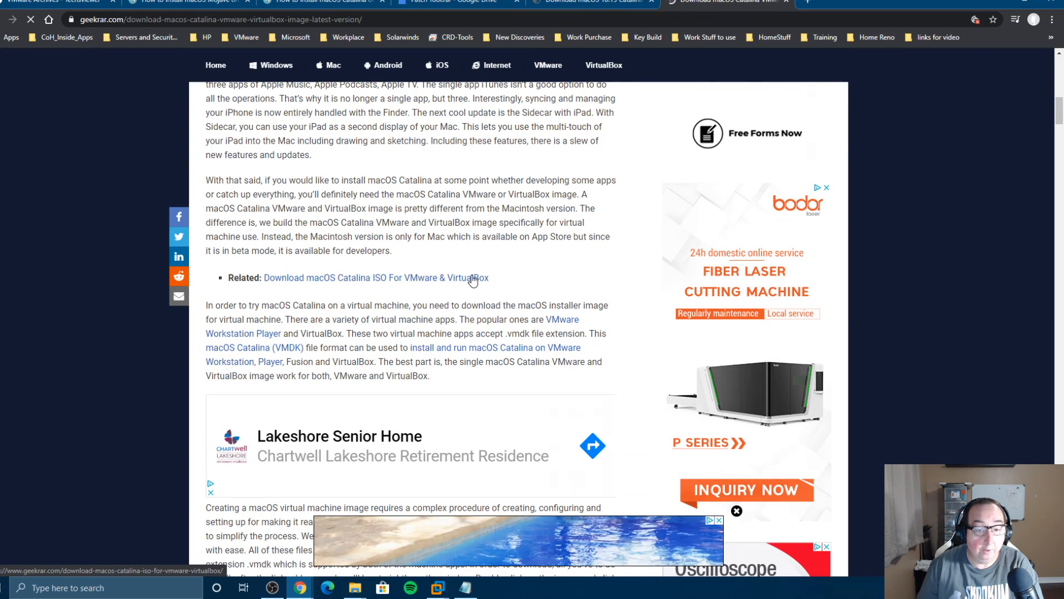
scroll(635, 327, "down", 5)
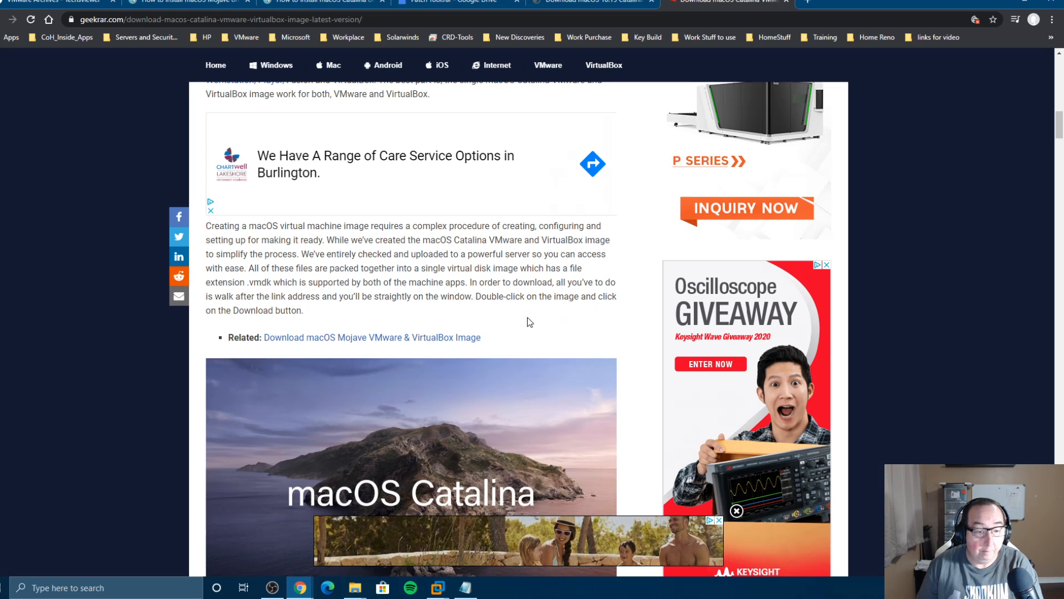
scroll(471, 338, "down", 13)
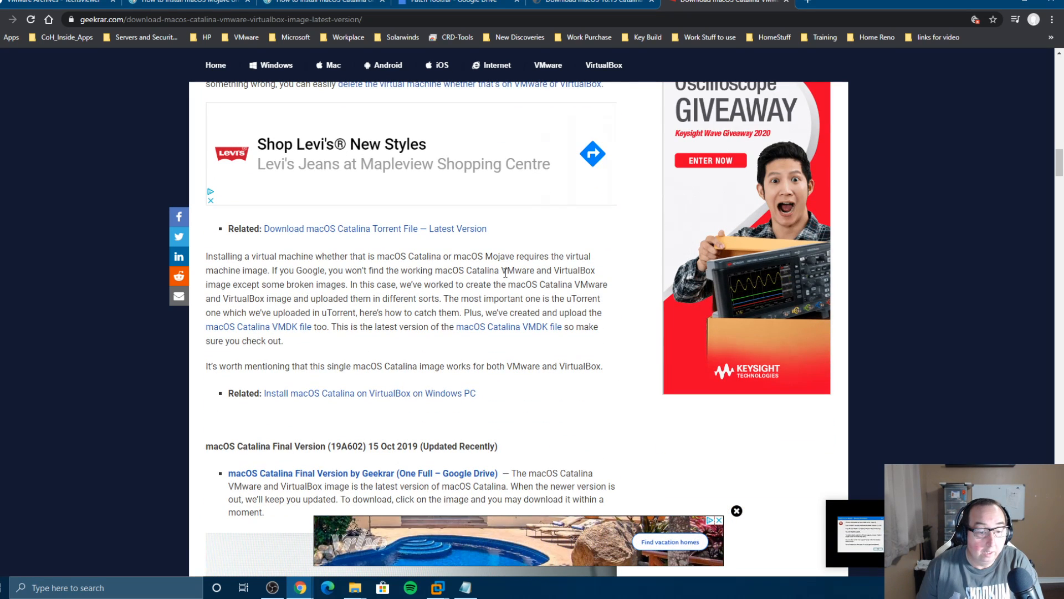
scroll(492, 342, "down", 3)
scroll(492, 343, "down", 3)
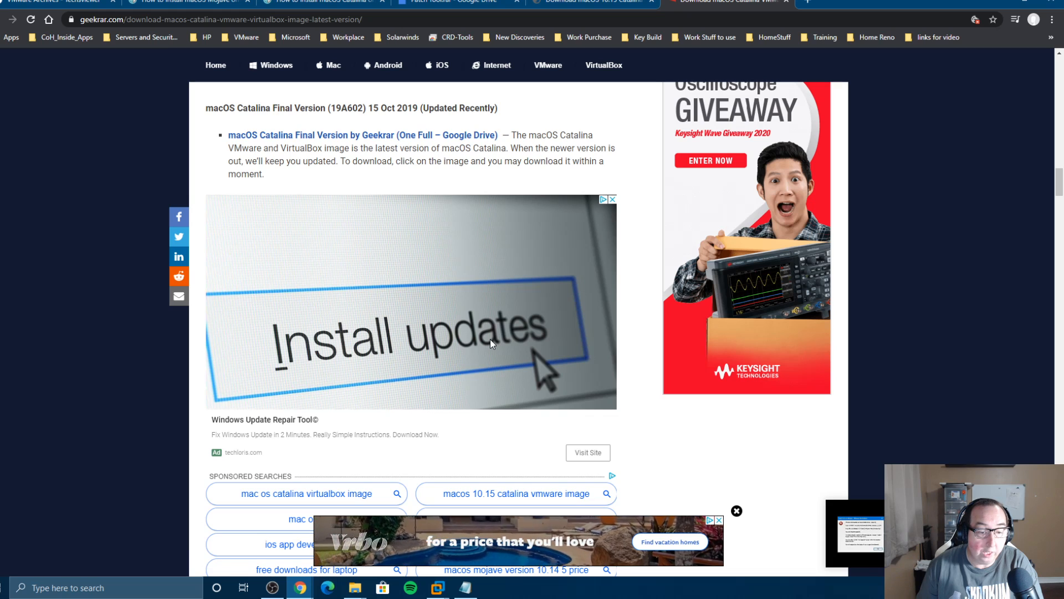
Step: View the installer files in the E:\MAC VM SOURCE folder and close the browser tab holding the Geekrar article
mouse_move(360, 589)
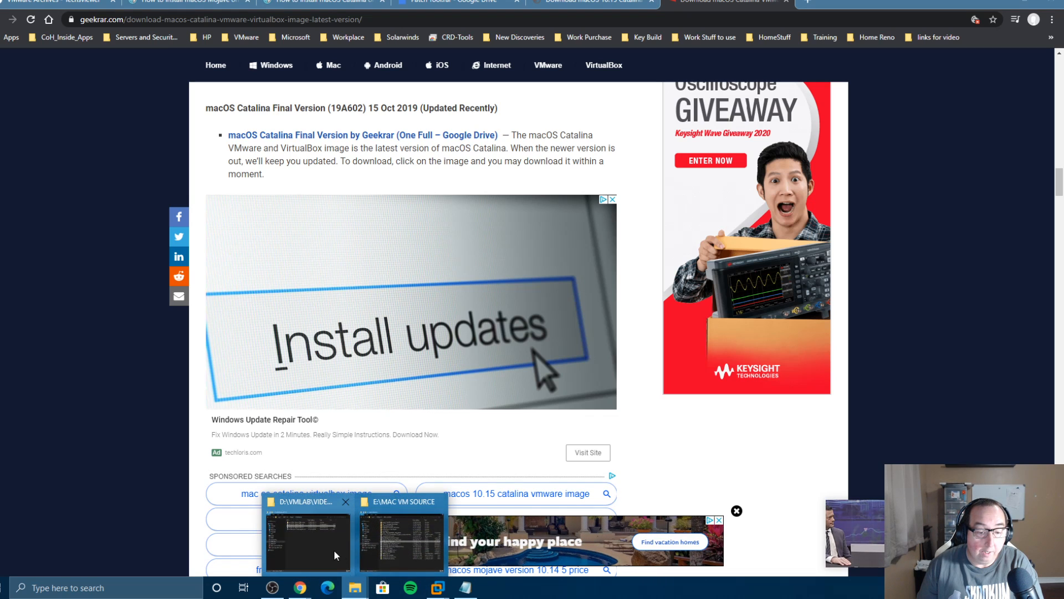
left_click(403, 532)
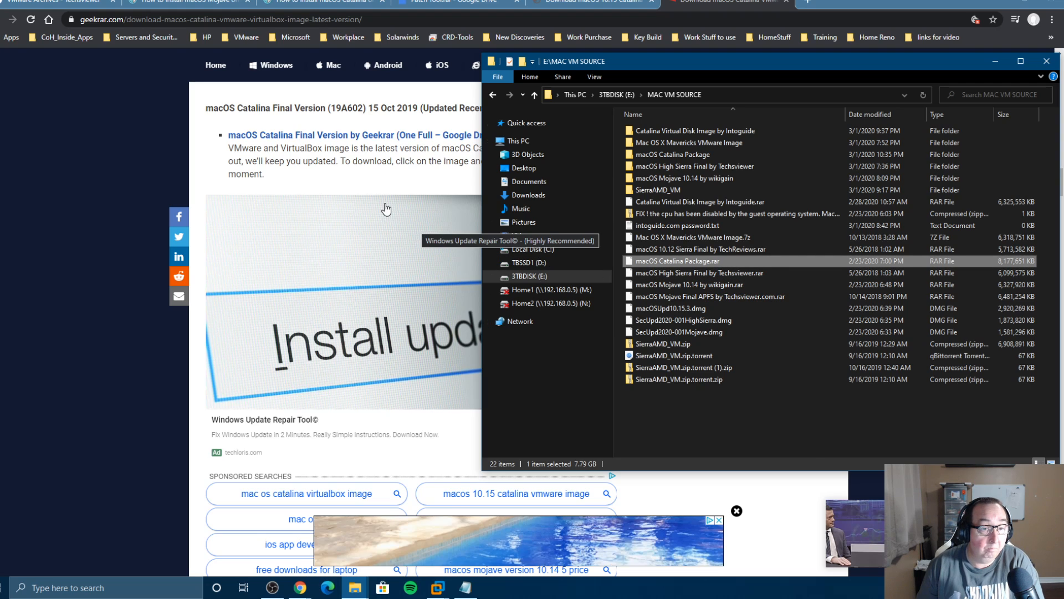
left_click(348, 186)
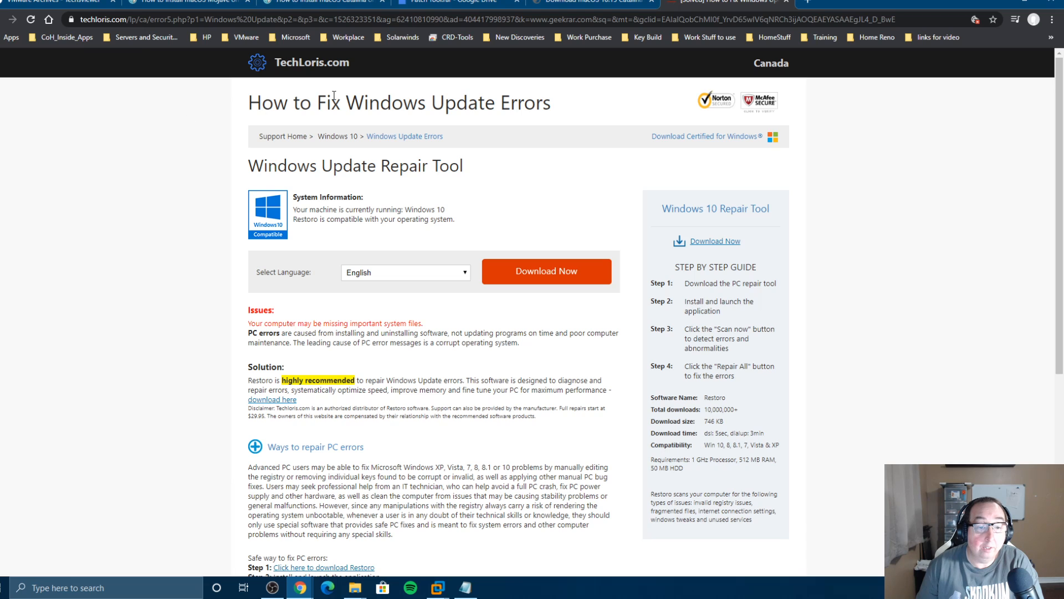
left_click(787, 2)
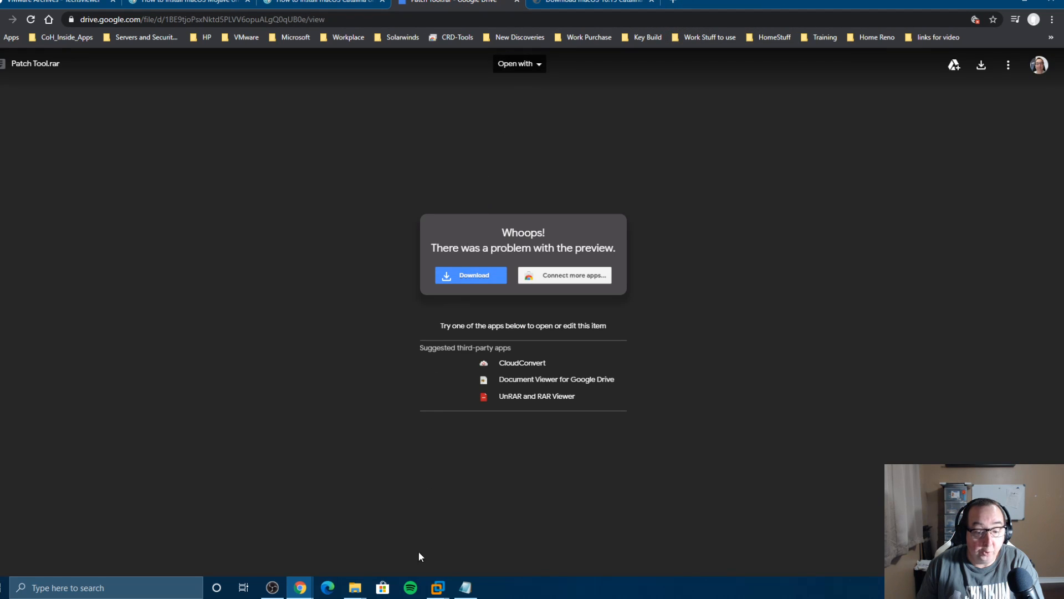
Step: Return to VMware Workstation, close the About This Mac window and shut down macOS in the Catalina virtual machine
mouse_move(438, 587)
left_click(385, 524)
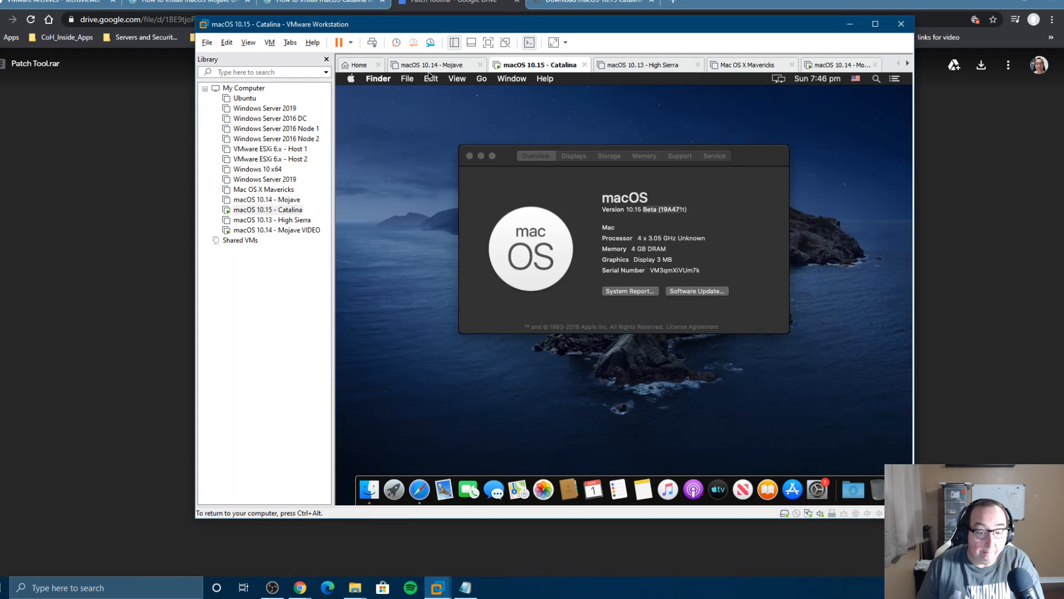
left_click(470, 156)
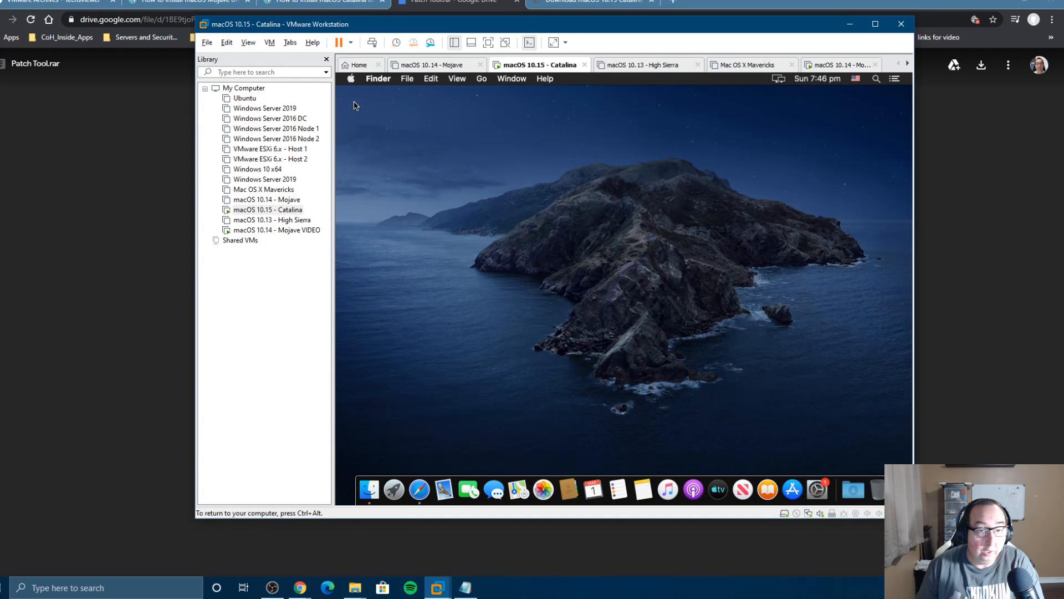
left_click(351, 79)
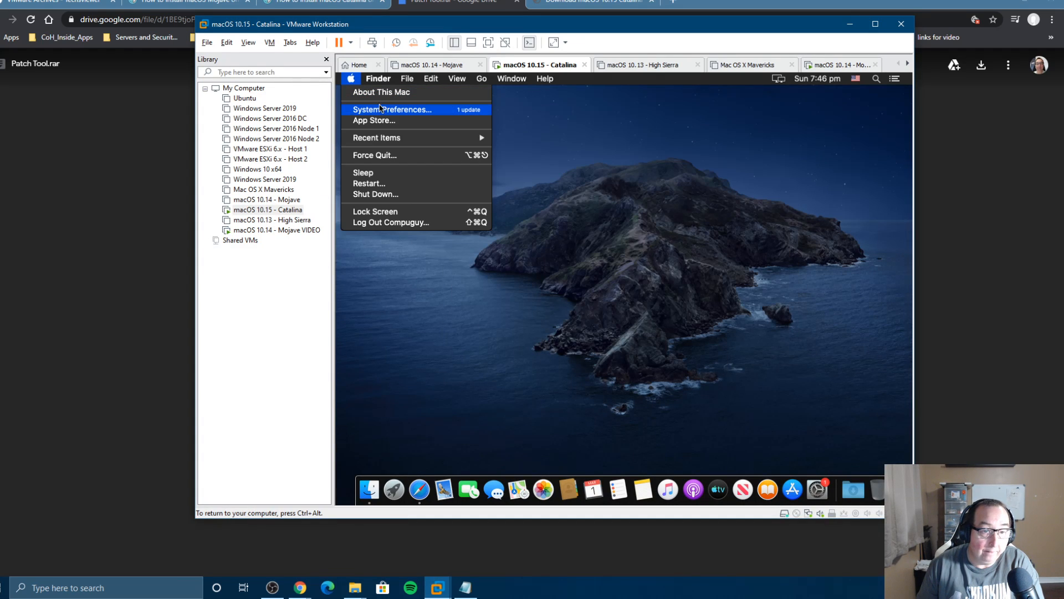
left_click(373, 195)
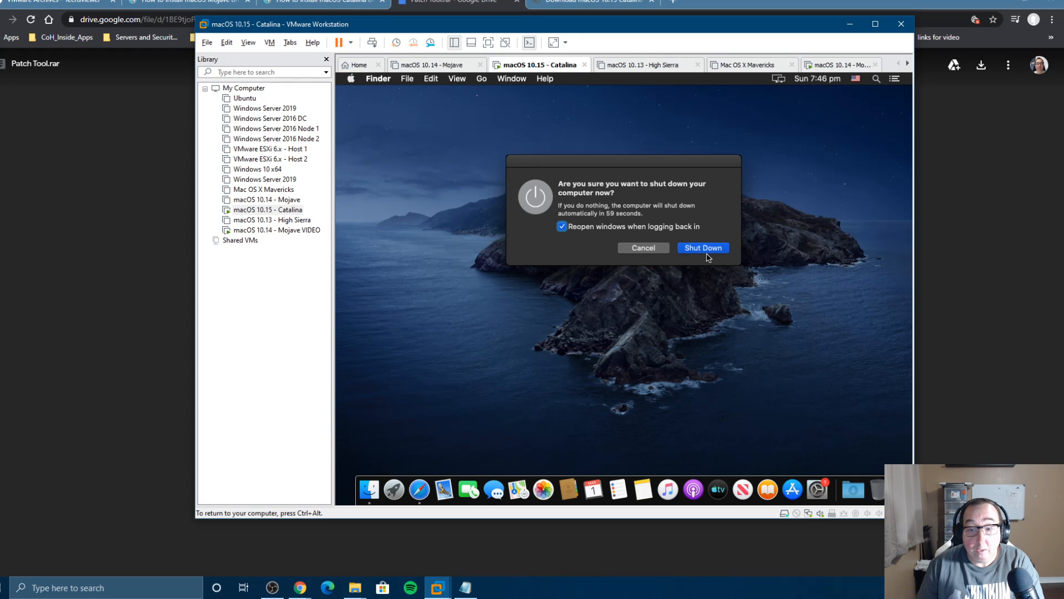
left_click(704, 247)
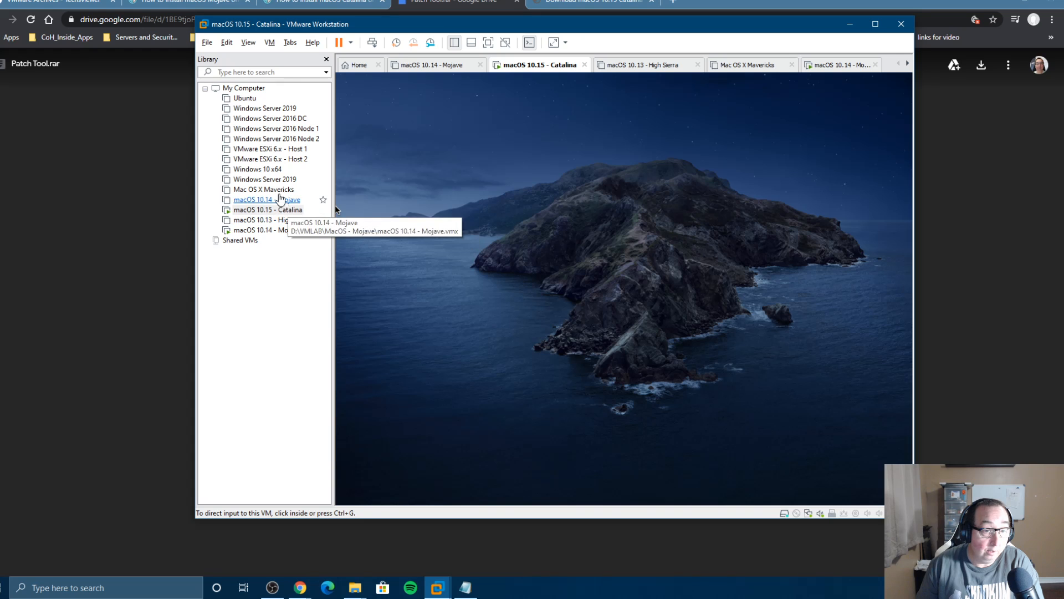
Step: Check the macOS 10.14 - Mojave VIDEO machine's display and power on the macOS 10.14 - Mojave virtual machine
left_click(267, 230)
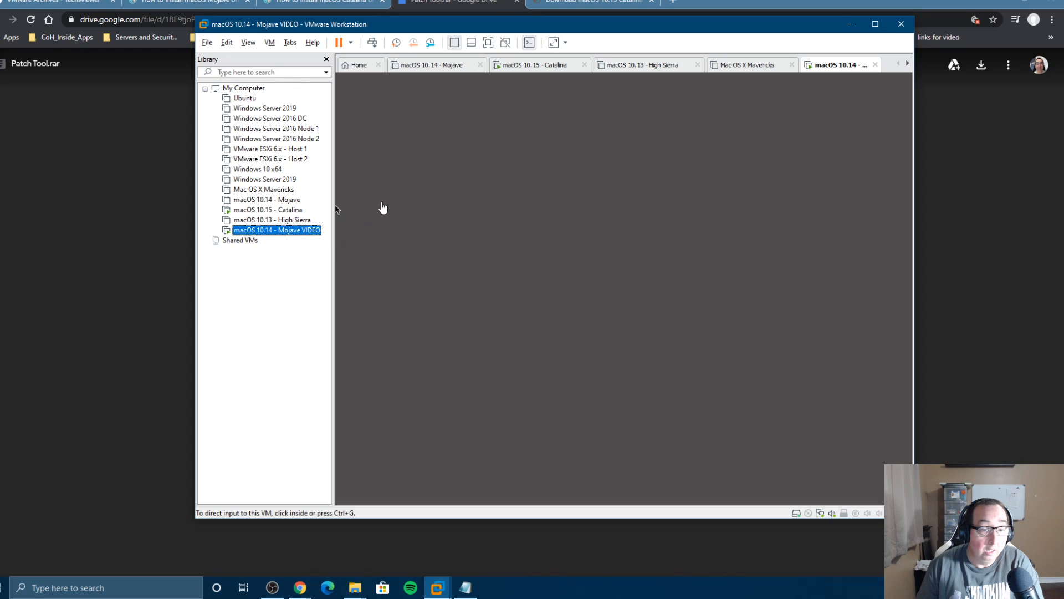
left_click(380, 207)
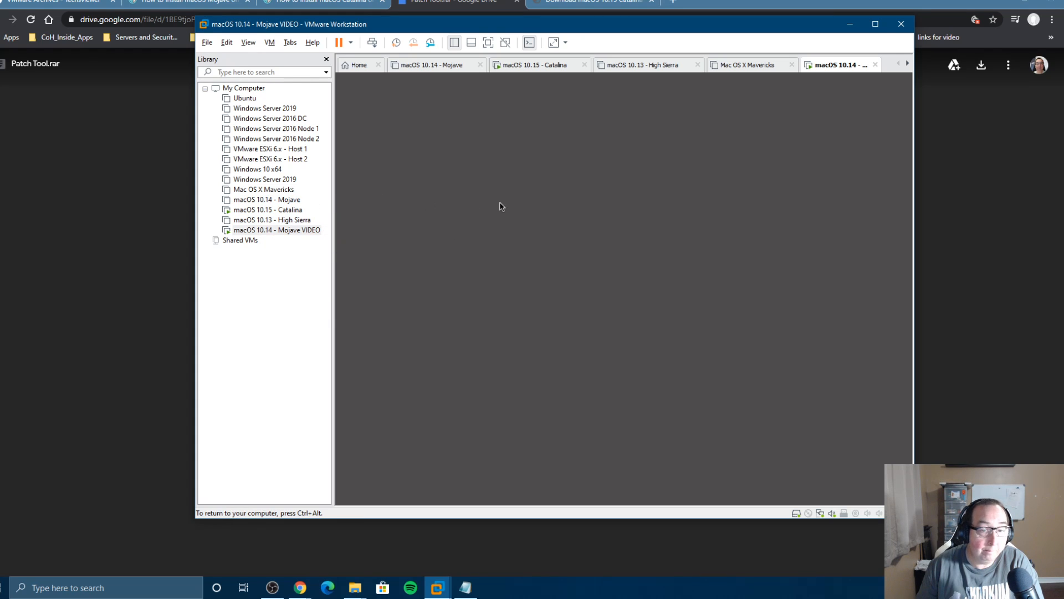
left_click(277, 201)
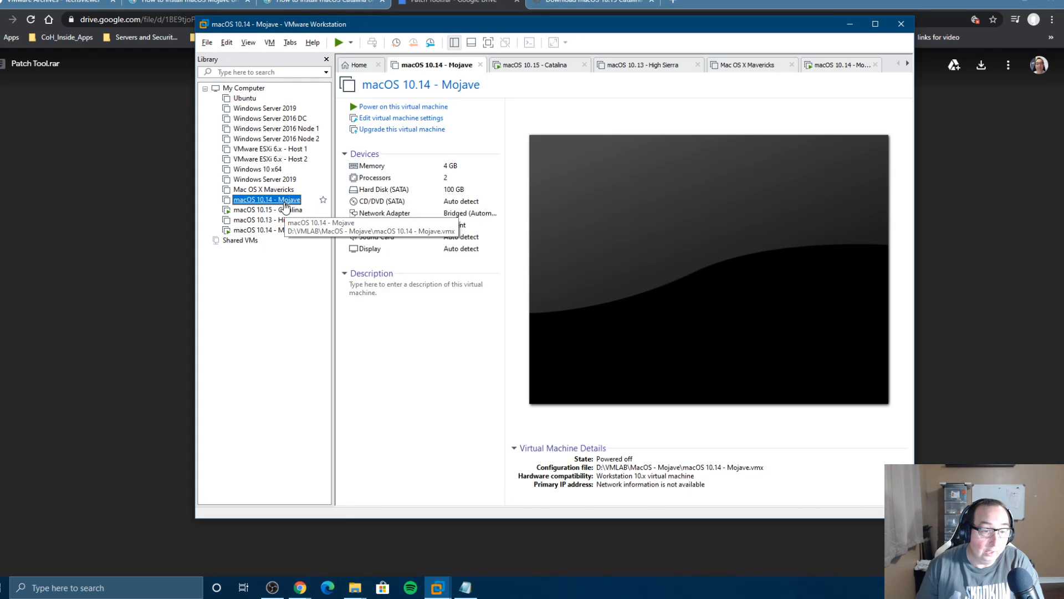
left_click(377, 109)
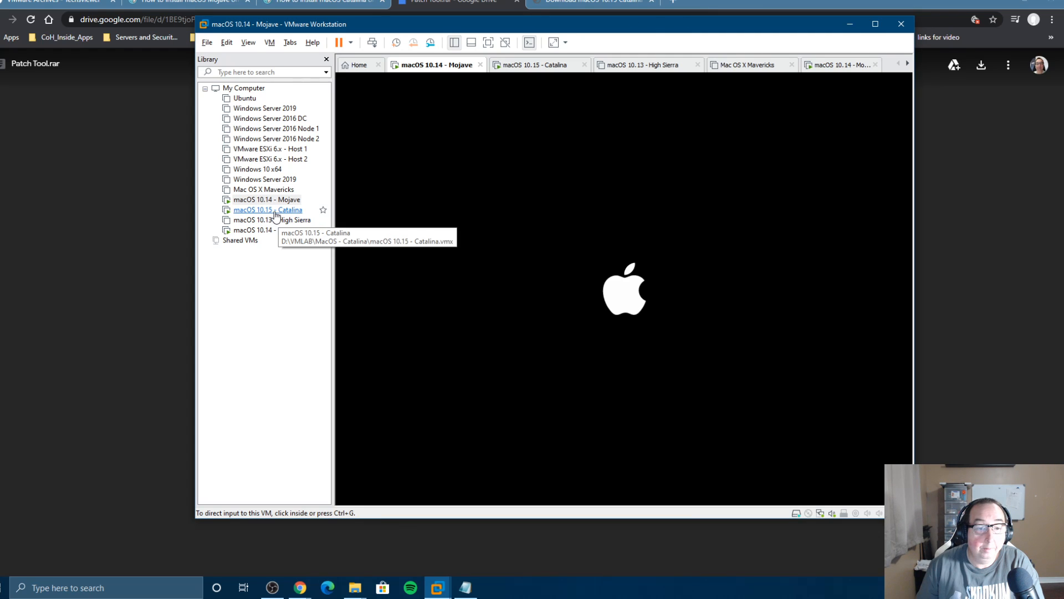
Step: Check the Catalina machine's shutdown and the Mojave machine's startup, minimizing the browser window in between
left_click(271, 210)
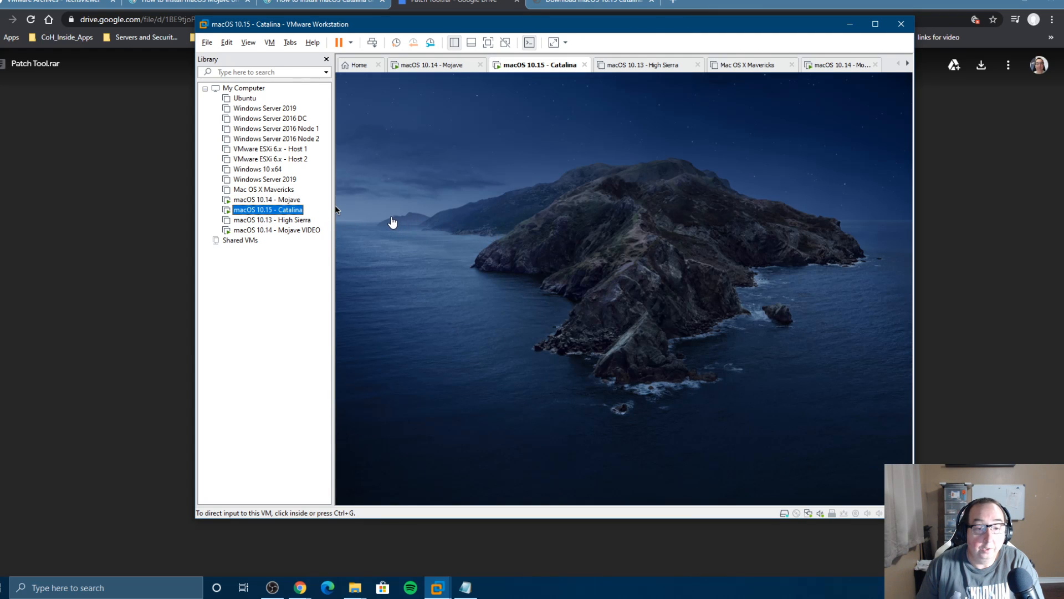
left_click(277, 200)
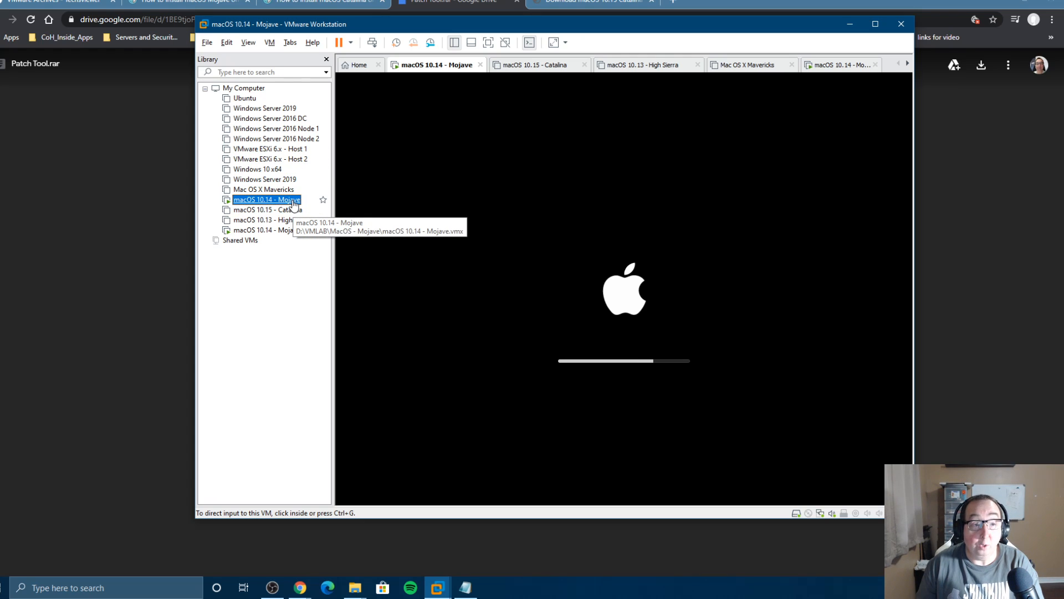
left_click(3, 584)
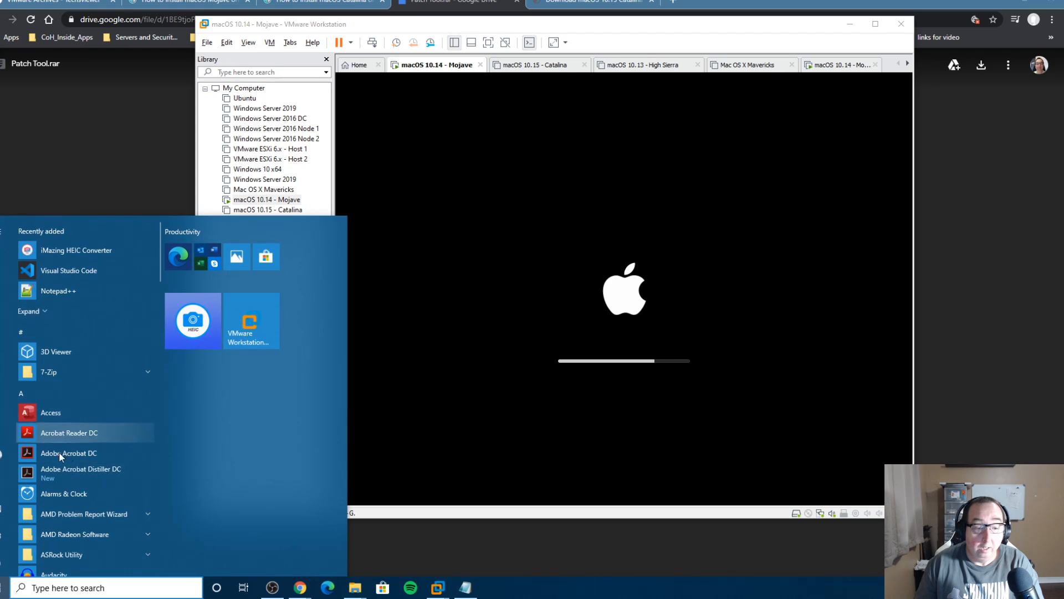
left_click(431, 547)
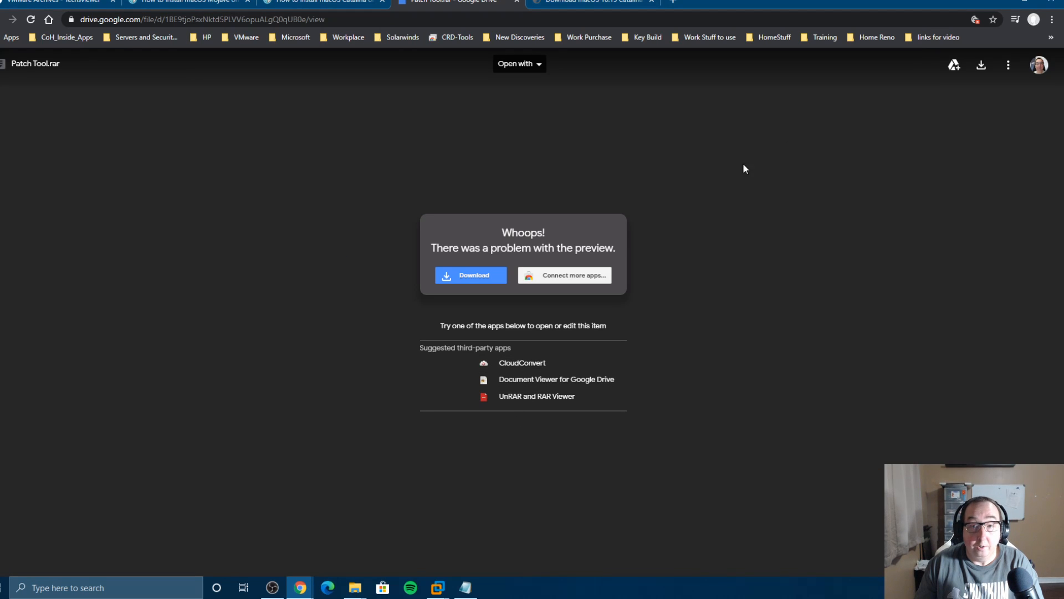
left_click(1025, 3)
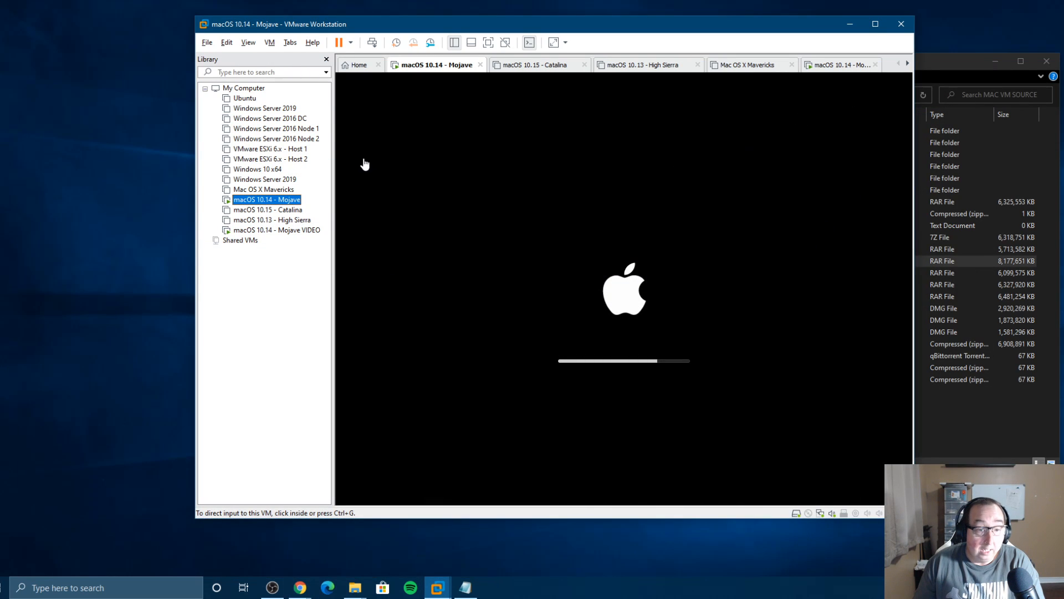
left_click(272, 211)
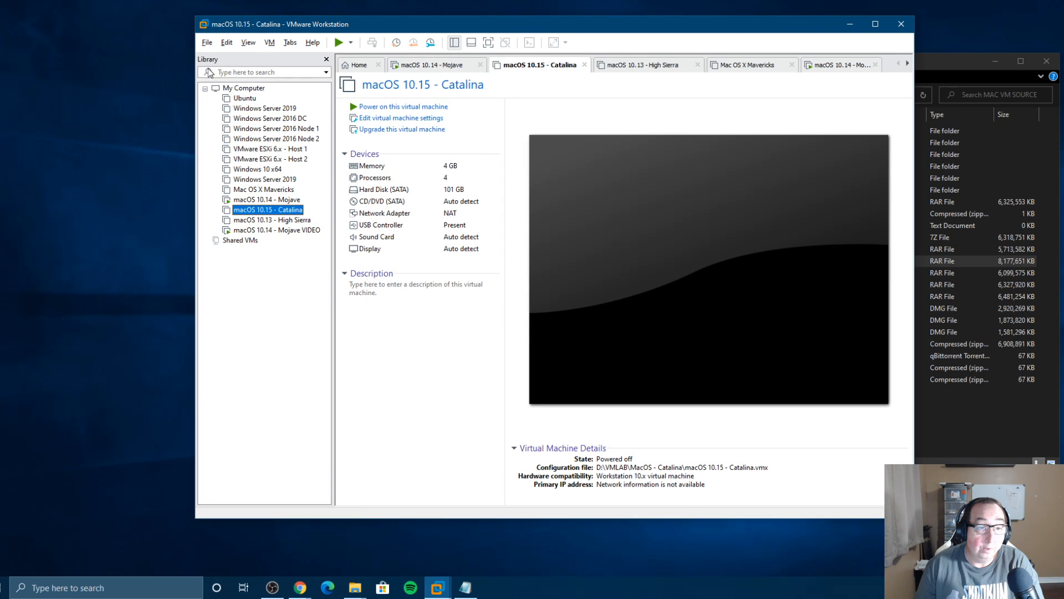
Step: Start a custom new virtual machine with Workstation 15.x compatibility and Apple Mac OS X version macOS 10.14 as the guest system
left_click(207, 44)
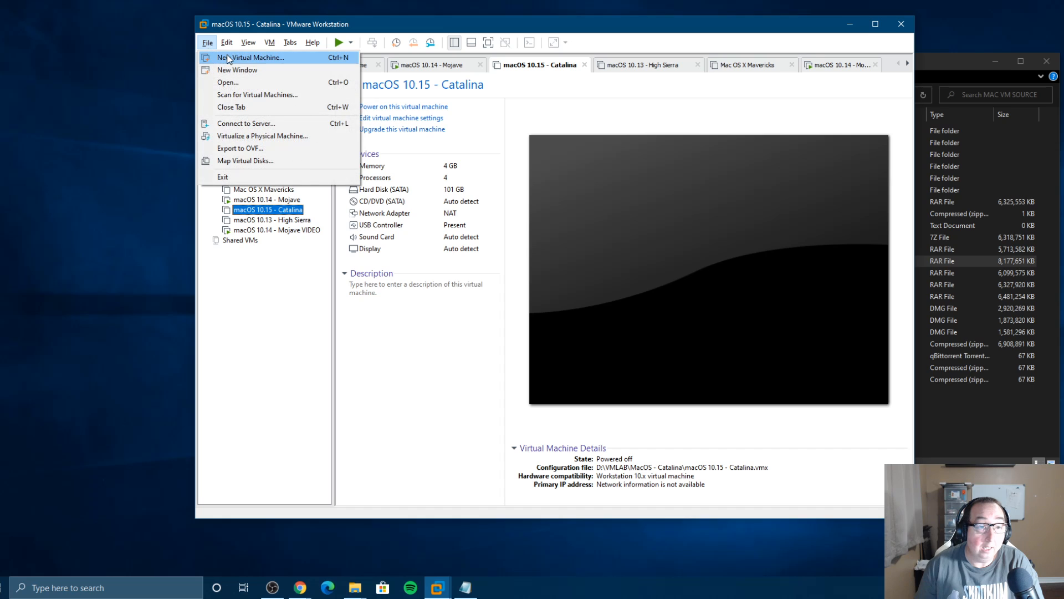
left_click(247, 57)
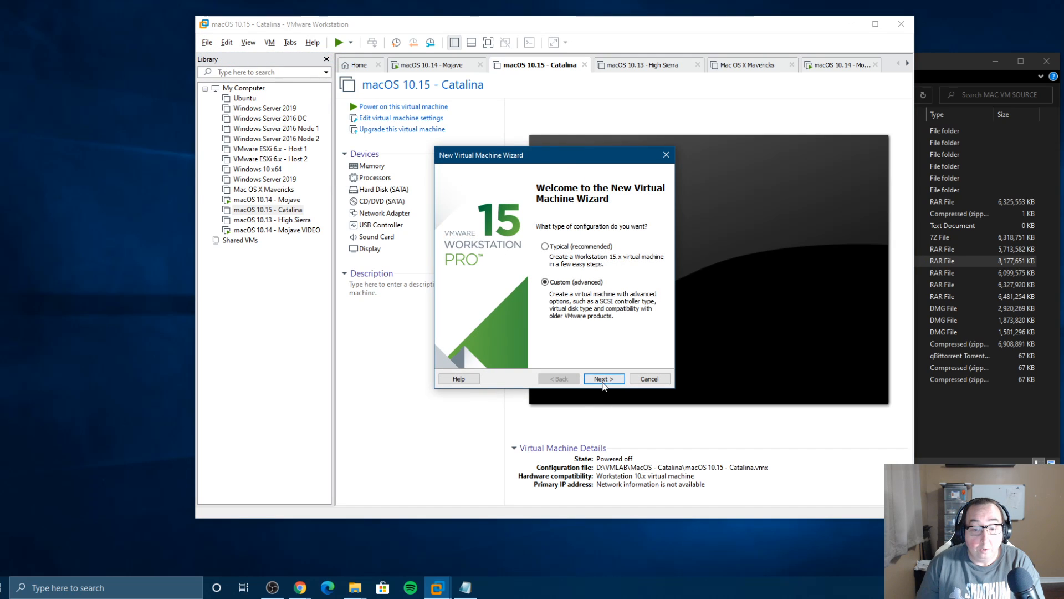
left_click(603, 379)
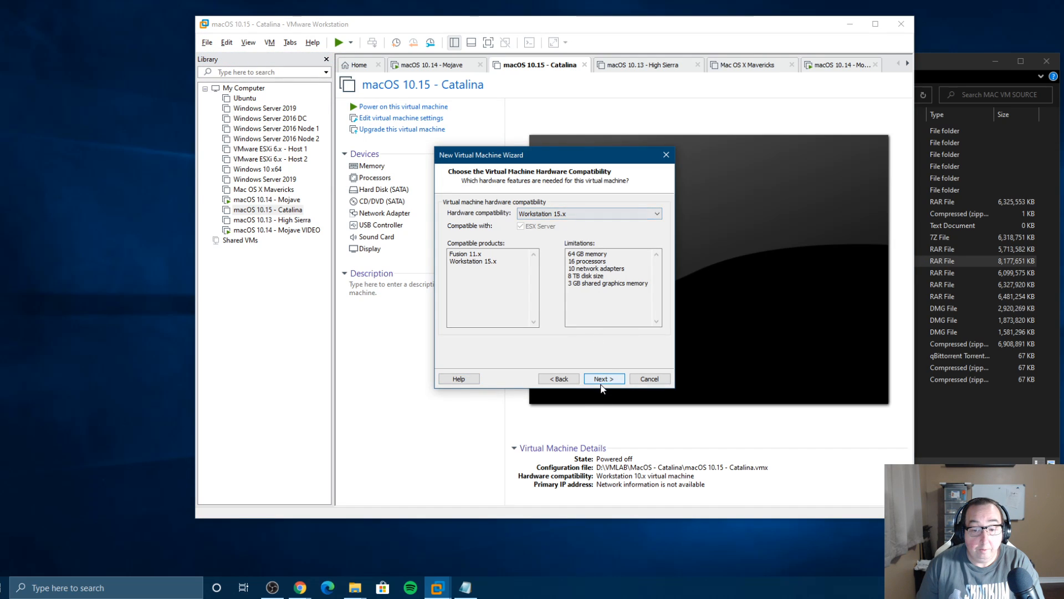
left_click(607, 379)
left_click(618, 382)
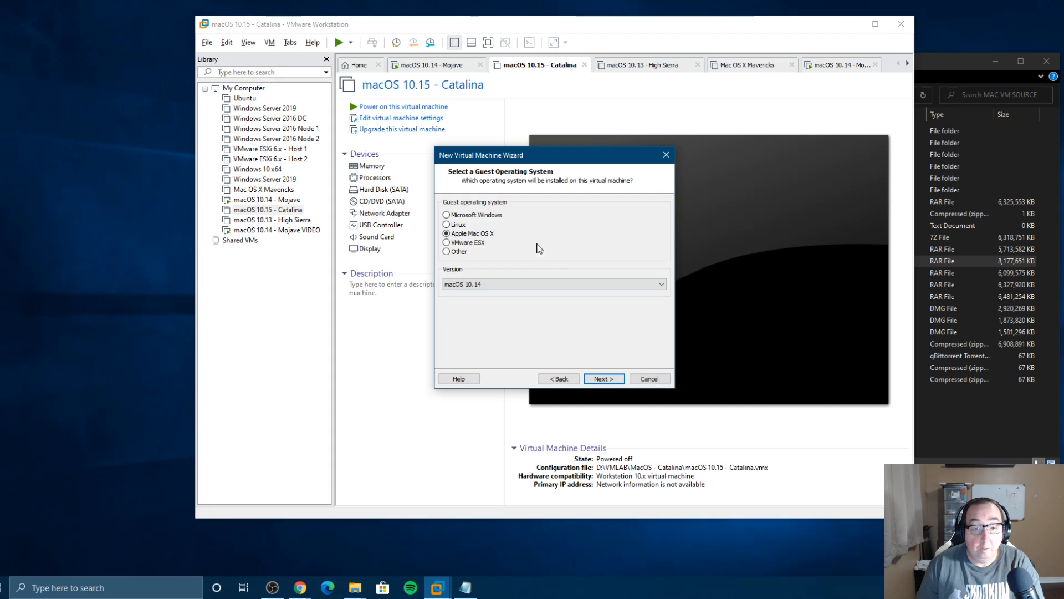
left_click(487, 284)
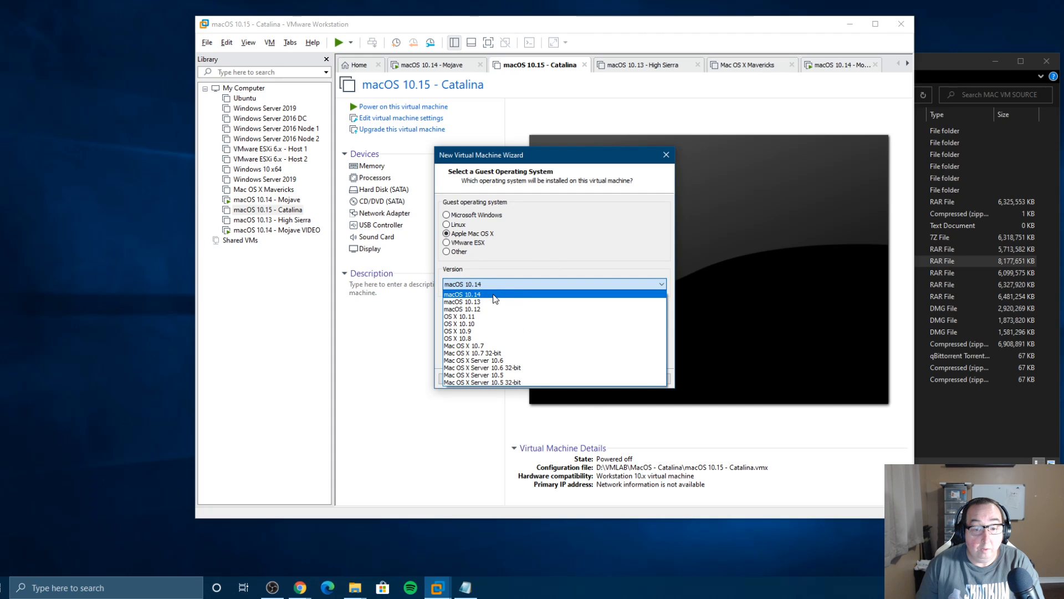
left_click(492, 298)
left_click(604, 378)
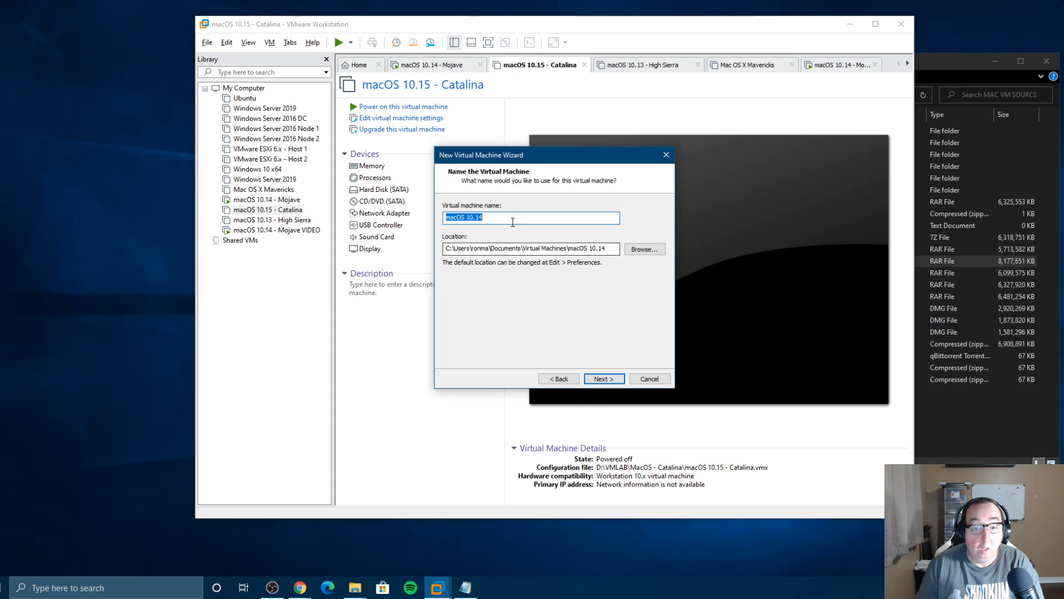
Step: Name the new virtual machine "macOS 10.15 - Catalina _Video"
left_click(509, 216)
key("BackSpace")
type("5 ")
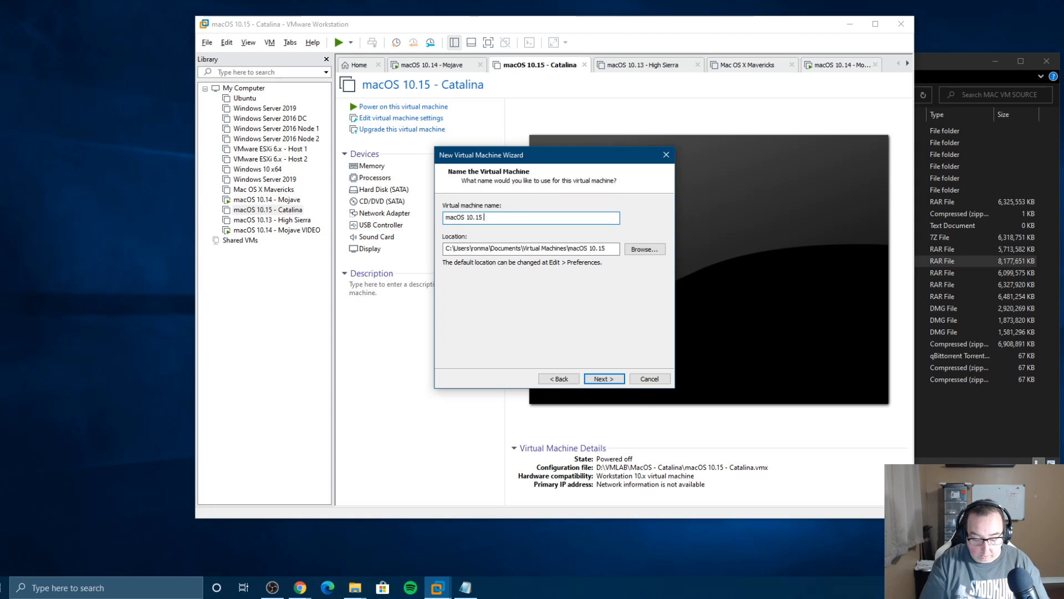
type("- Cata")
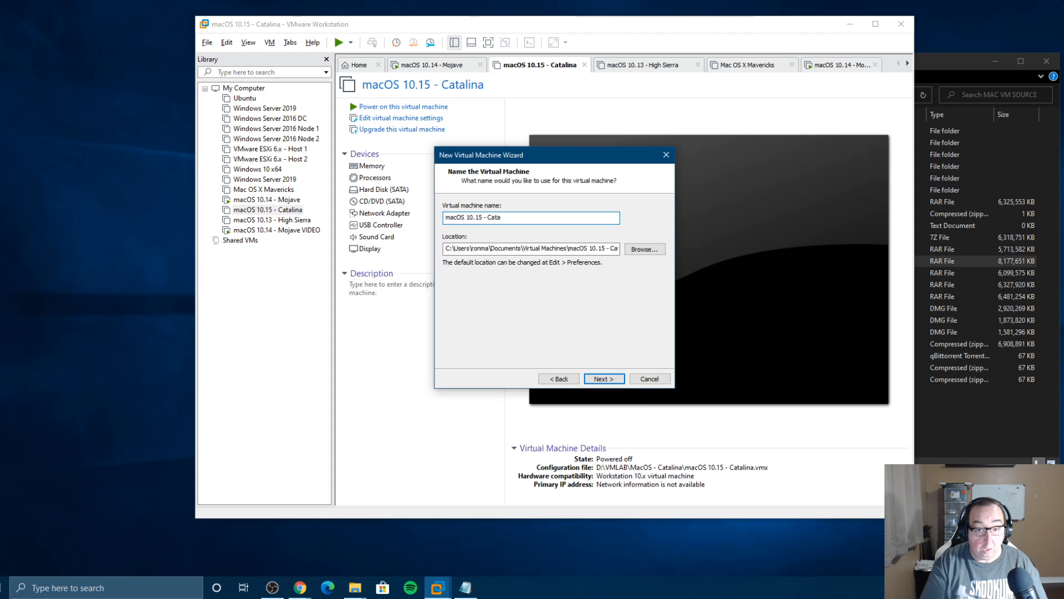
type("lina")
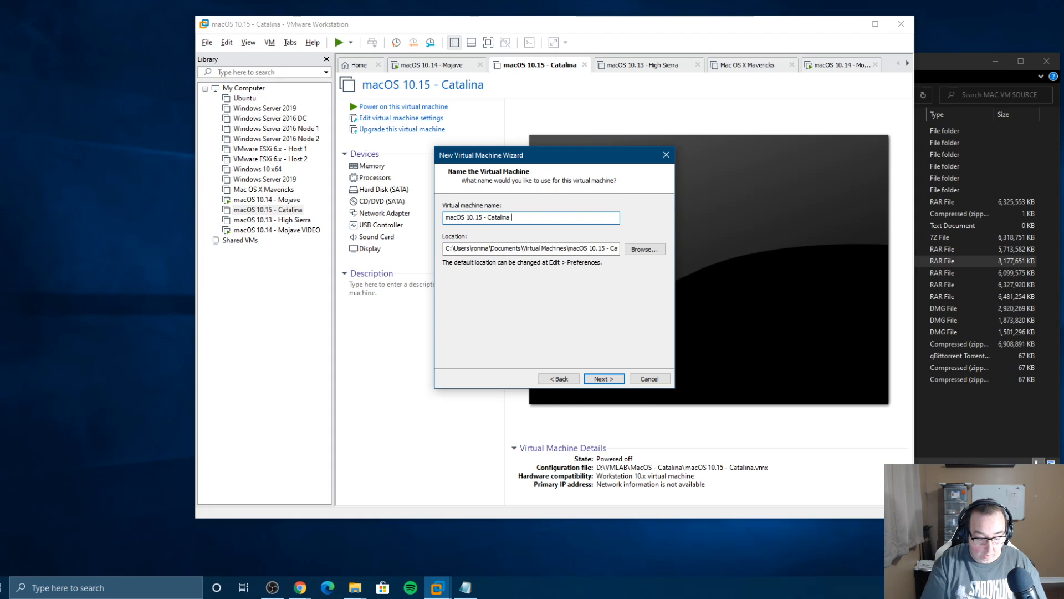
type(" _Video")
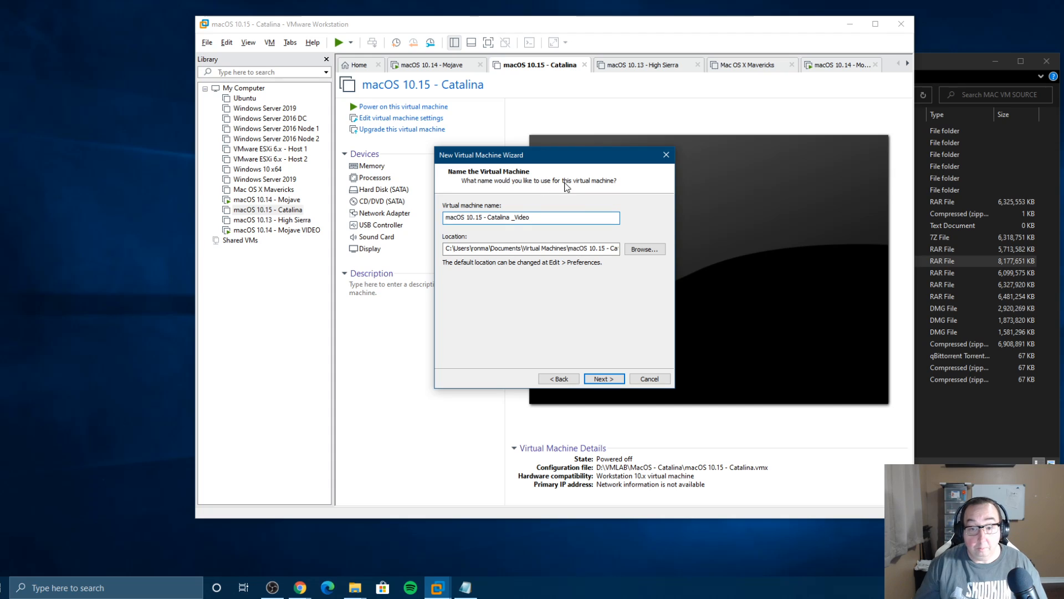
Step: Create a folder named Video Catalina in D:\VMLAB and use it as the virtual machine's location
left_click(631, 250)
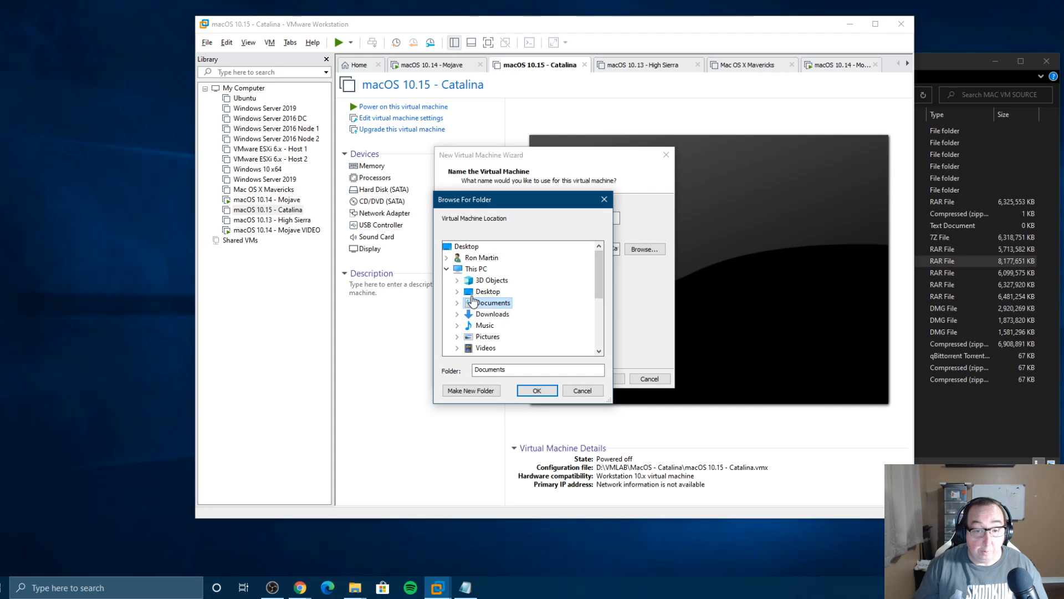
scroll(520, 333, "down", 3)
double_click(502, 270)
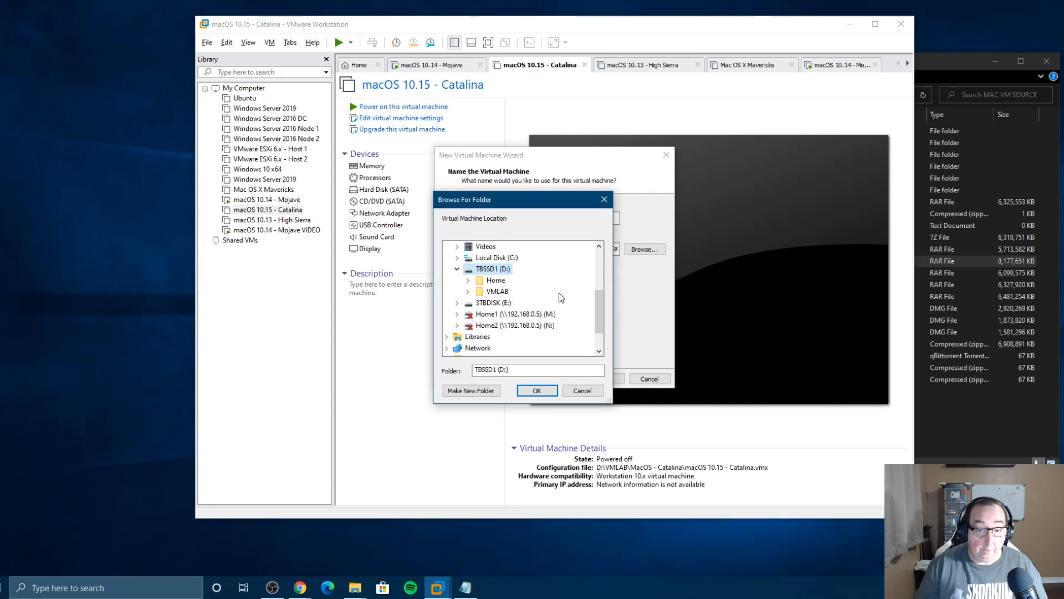
double_click(491, 298)
left_click(470, 390)
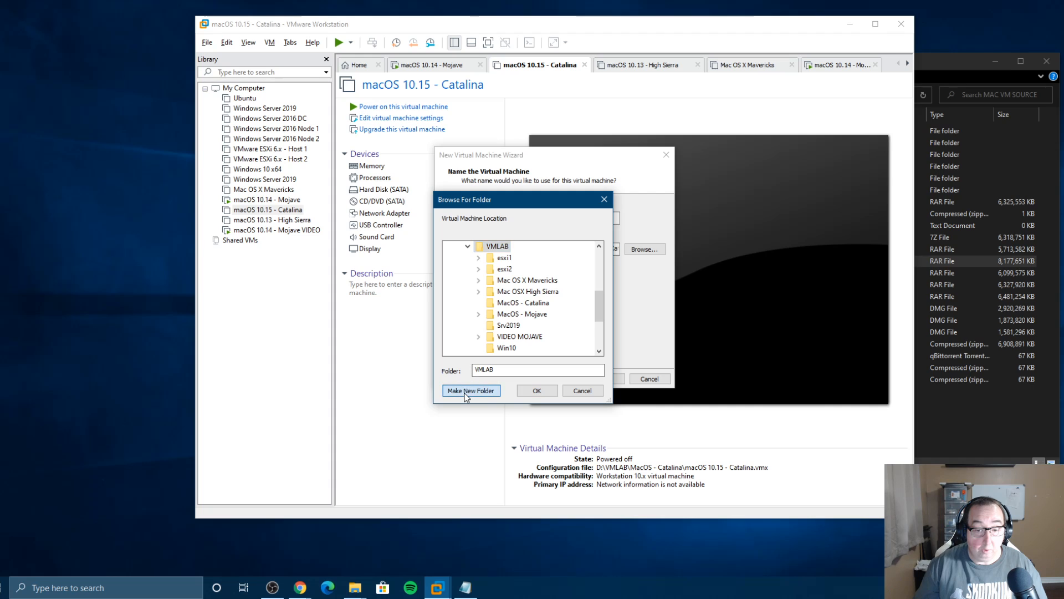
type("Video C")
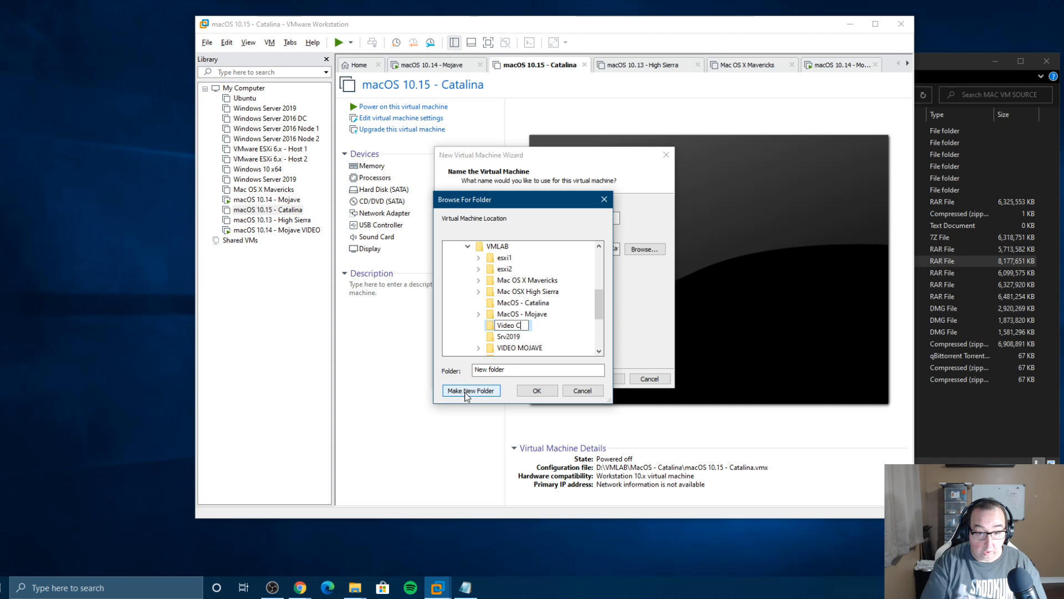
type("atalina")
key("Return")
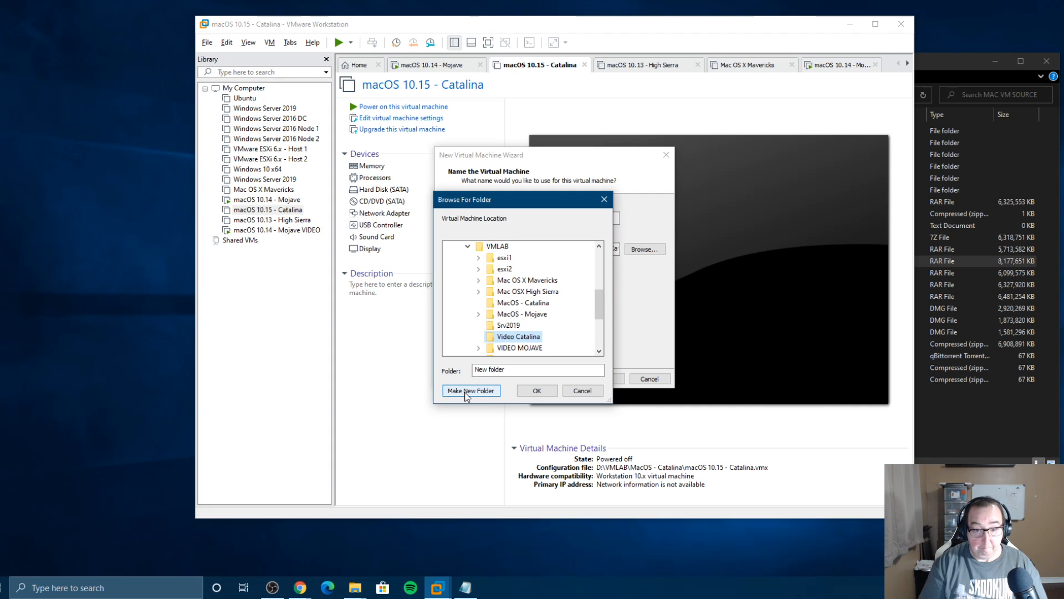
left_click(536, 391)
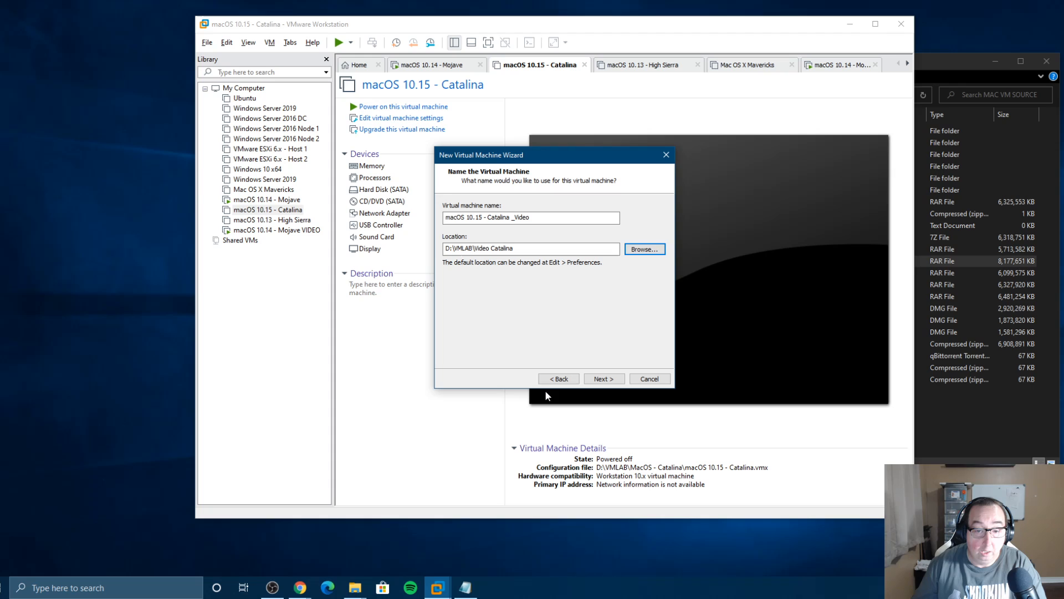
left_click(604, 379)
Step: Keep the default processors, set the machine's memory to 4096 MB and choose bridged networking
left_click(604, 380)
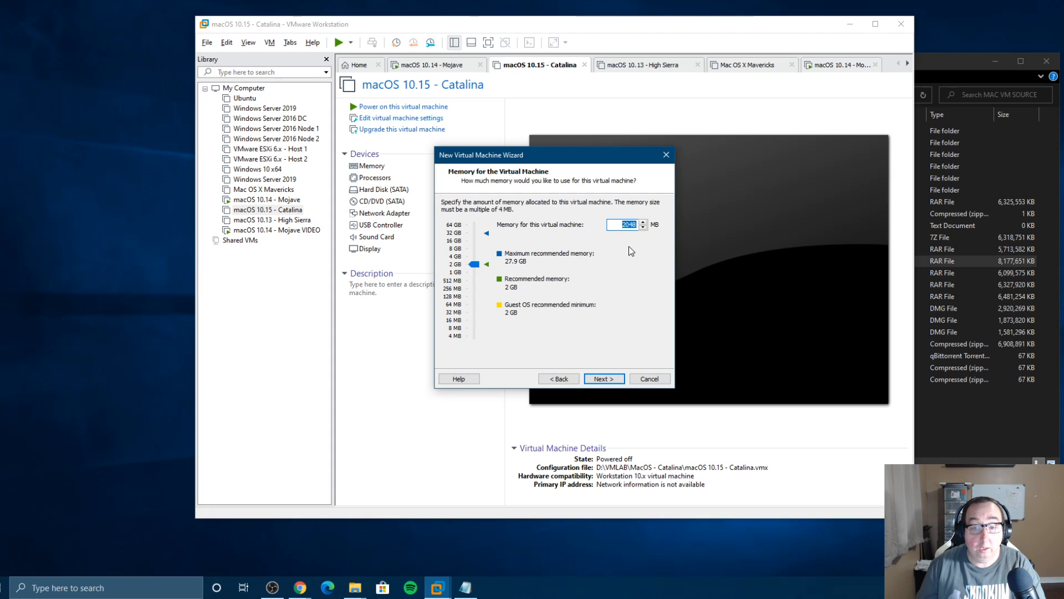
left_click(475, 262)
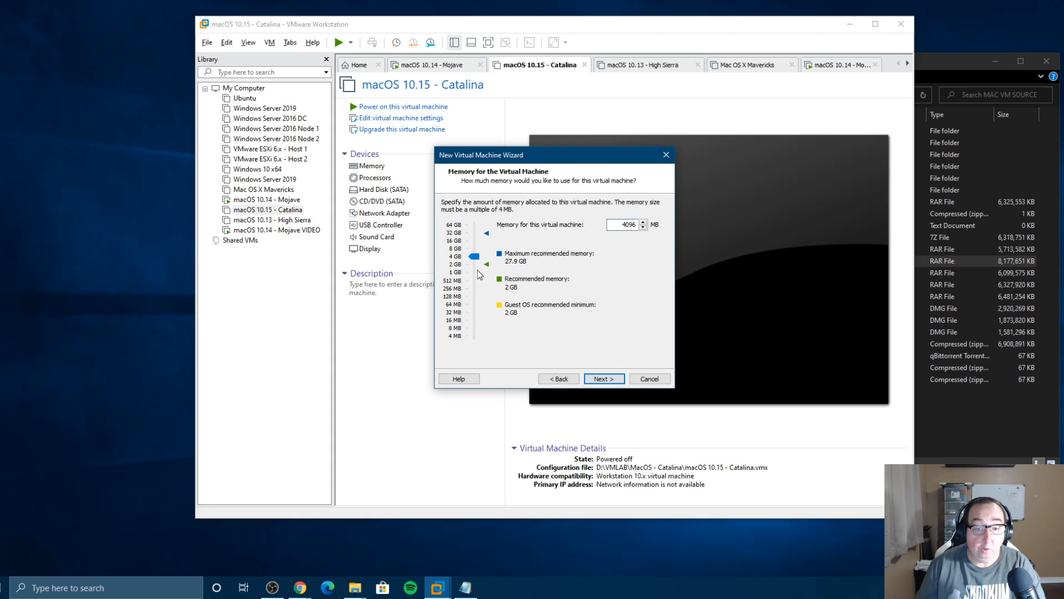
left_click(594, 381)
left_click(467, 217)
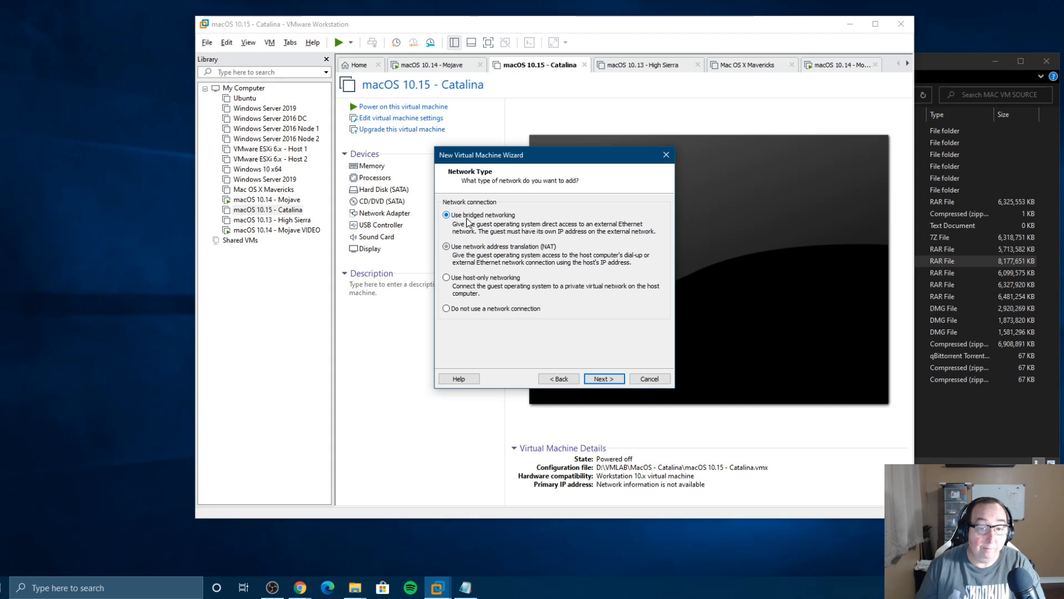
left_click(593, 380)
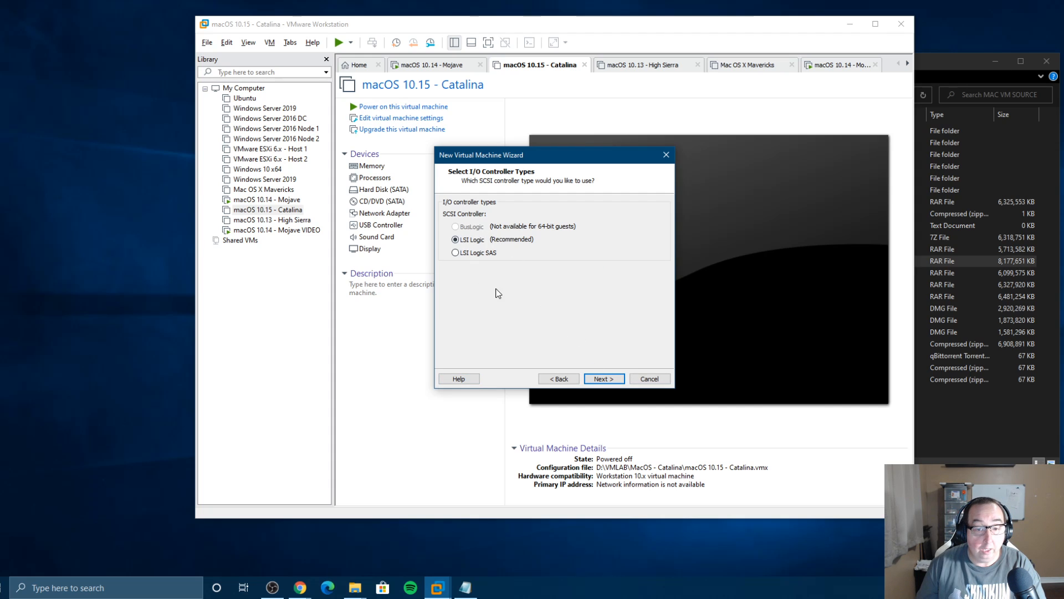
Step: Accept the LSI Logic controller and SATA disk type, and choose to create a new virtual disk
left_click(603, 381)
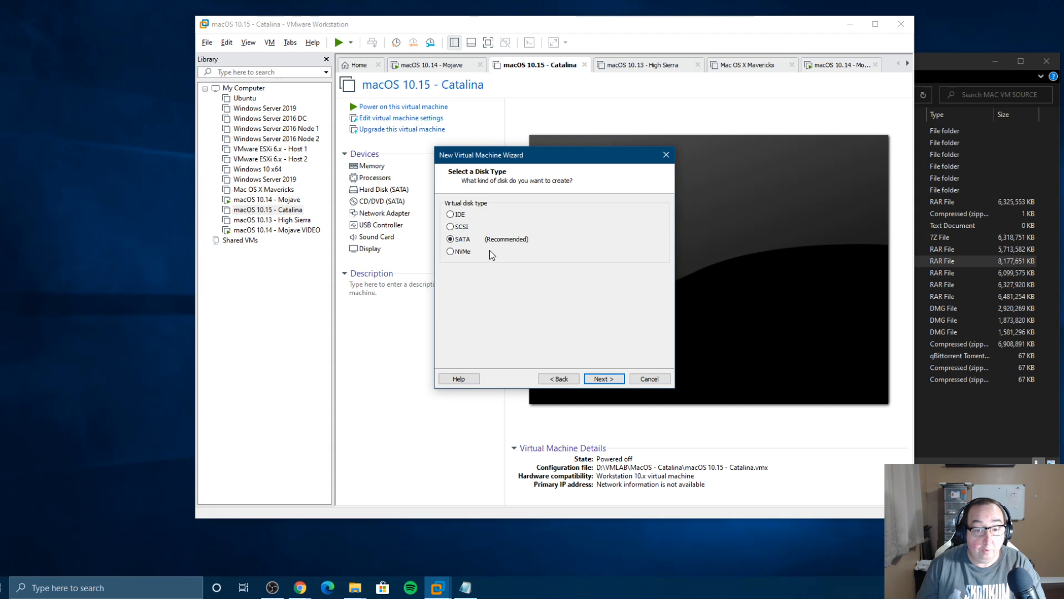
left_click(604, 379)
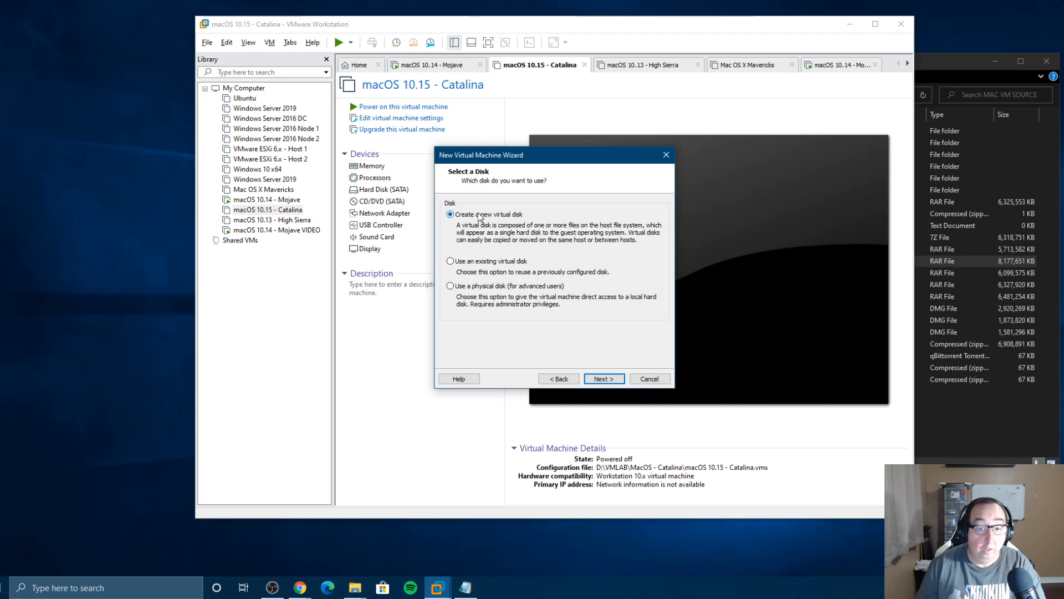
left_click(482, 263)
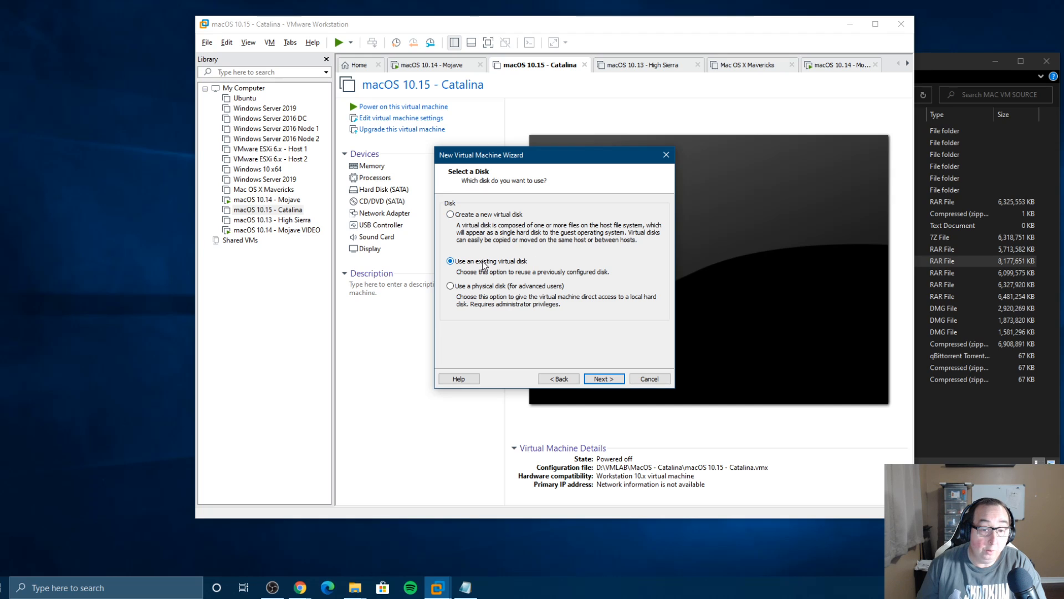
left_click(494, 217)
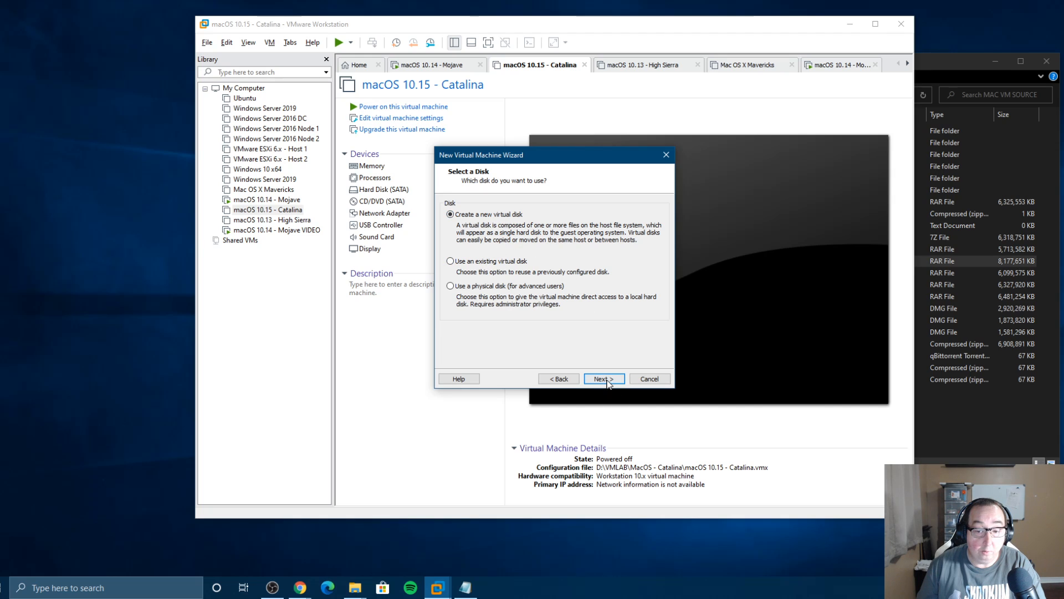
left_click(607, 380)
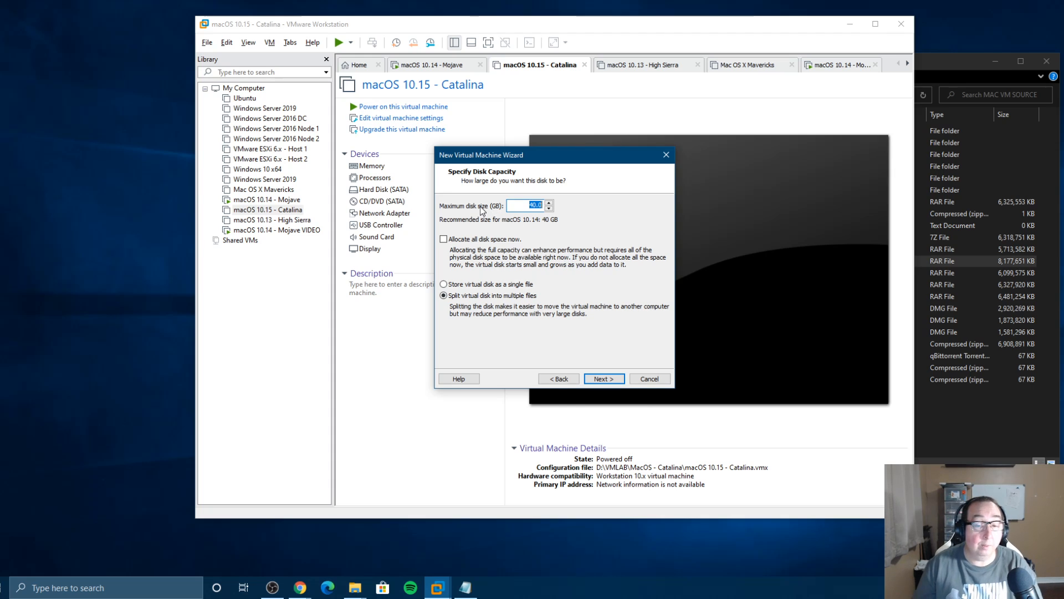
Step: Set the disk size to 100 GB stored as a single file, keep the default disk file name and create the virtual machine
type("100")
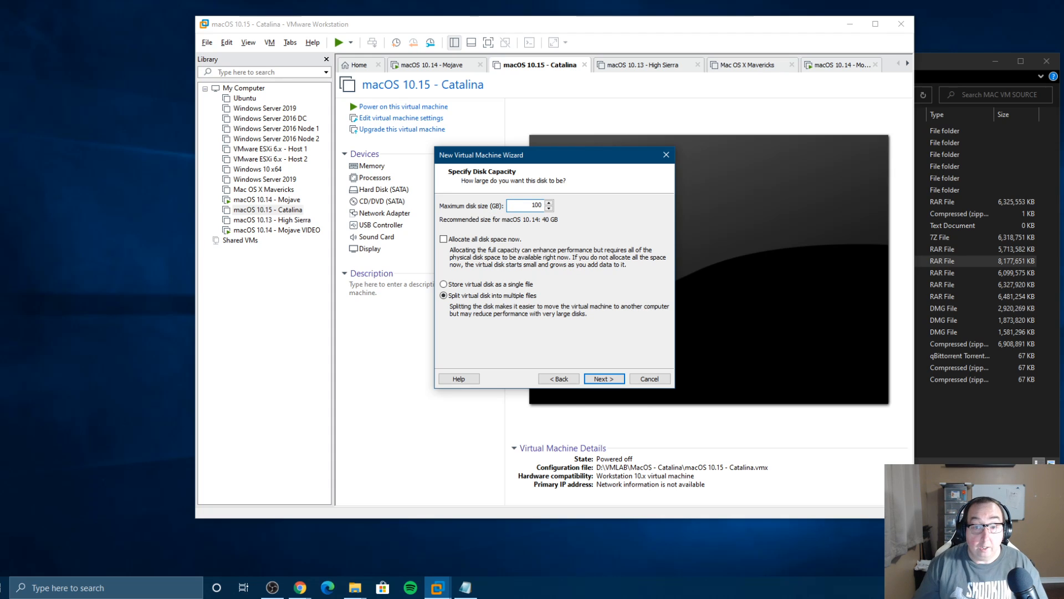
left_click(484, 284)
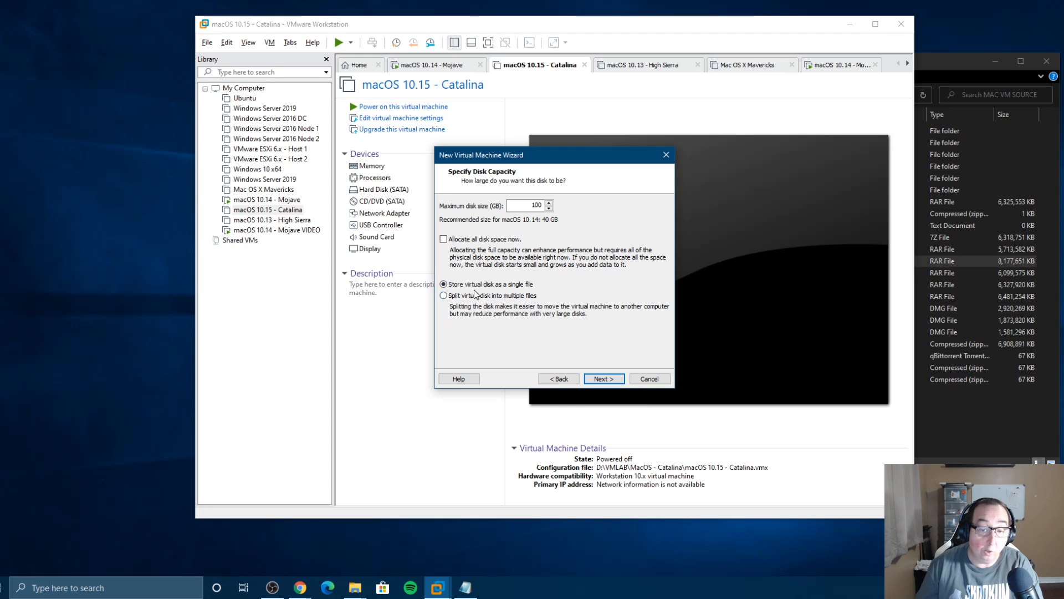
left_click(604, 379)
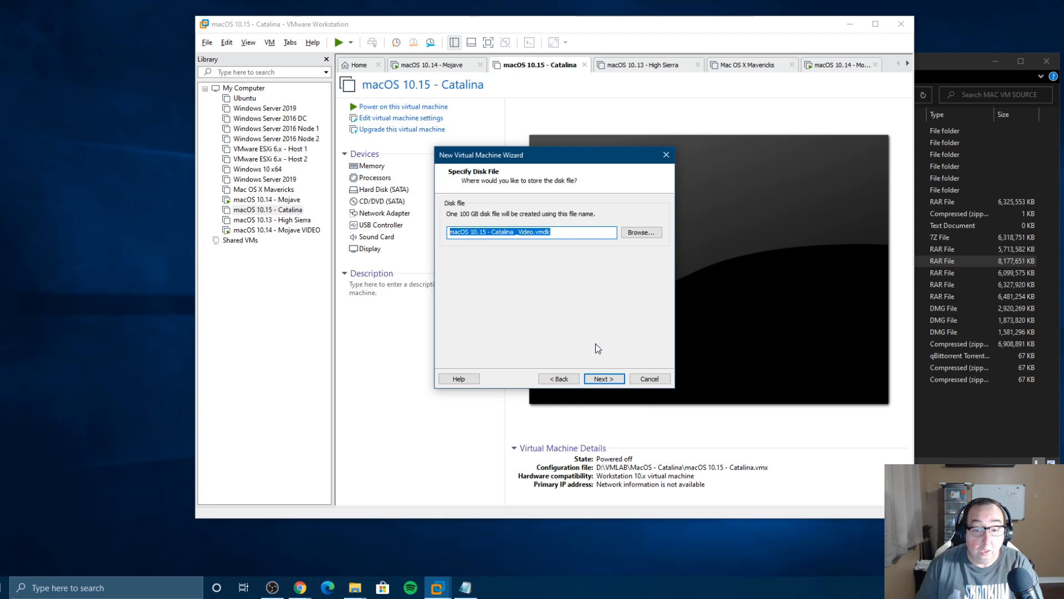
left_click(606, 381)
left_click(606, 377)
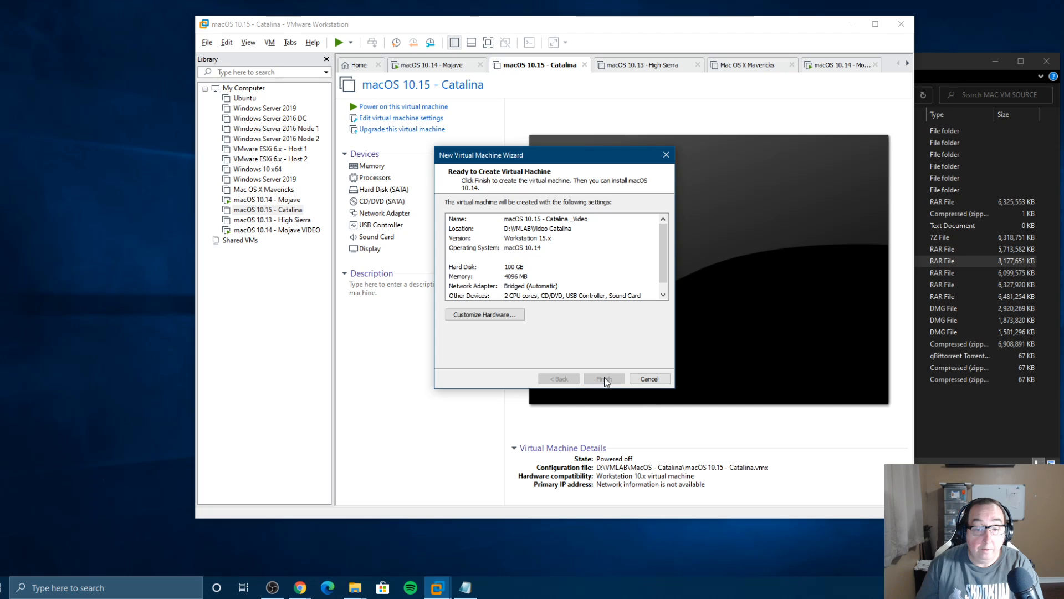
Step: Switch to File Explorer, view the new machine's files in D:\VMLAB\Video Catalina and return to the D: drive root
mouse_move(354, 587)
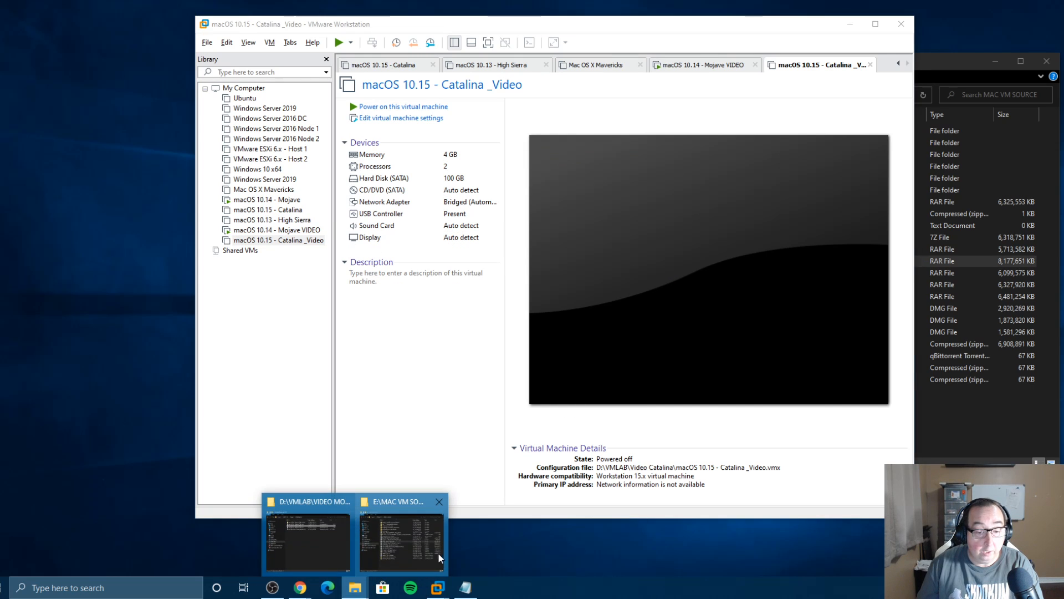
left_click(438, 552)
left_click(529, 263)
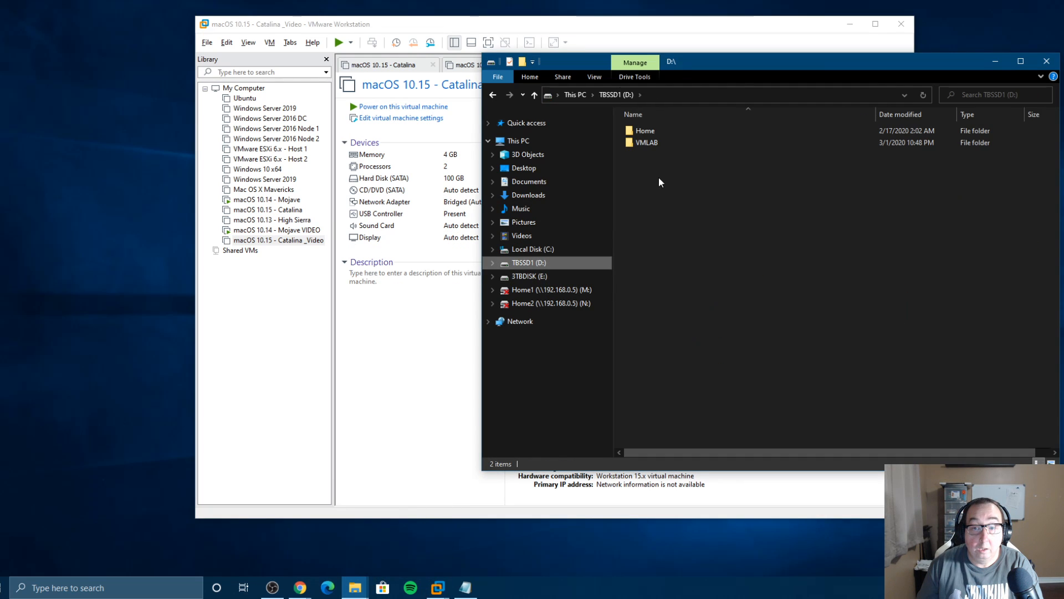
double_click(651, 142)
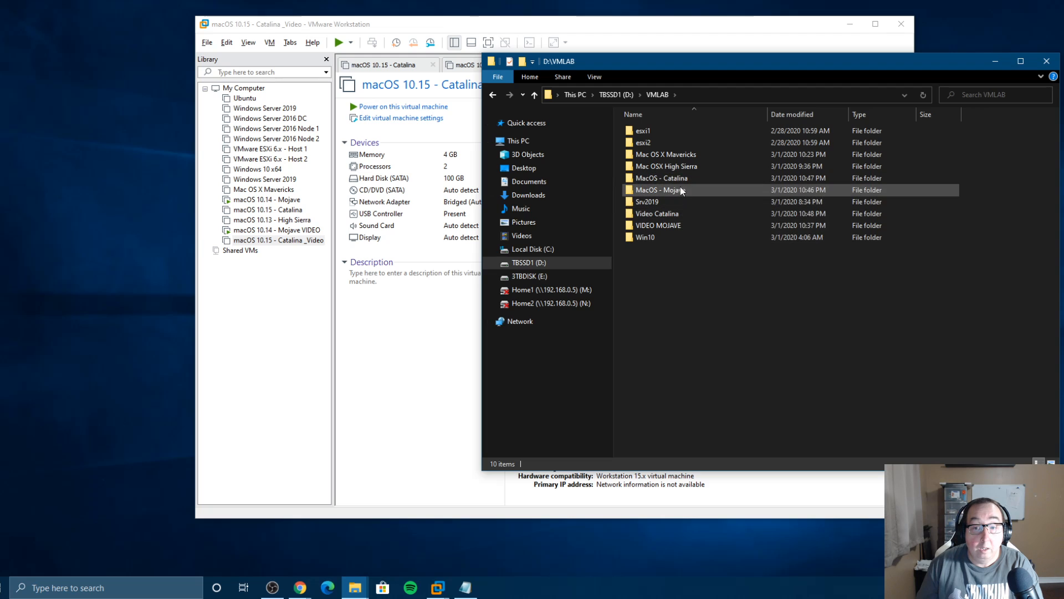
double_click(660, 214)
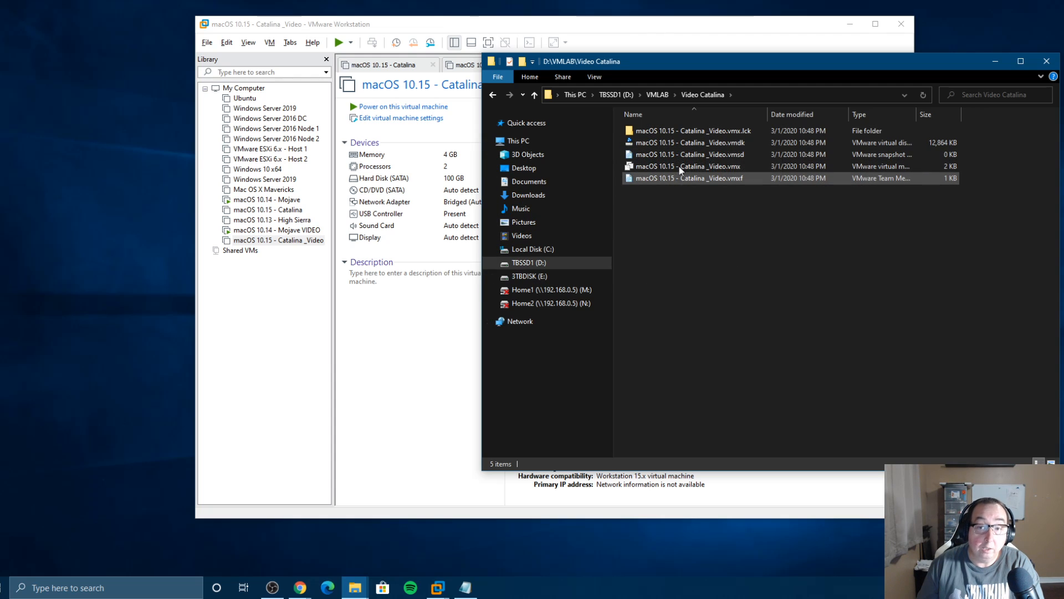
left_click(660, 95)
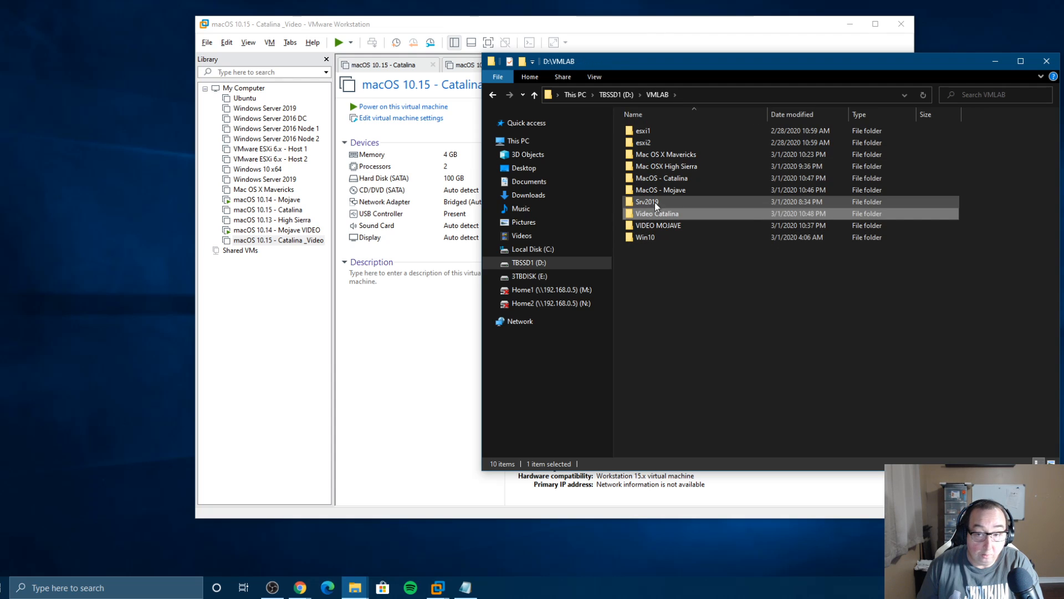
left_click(616, 94)
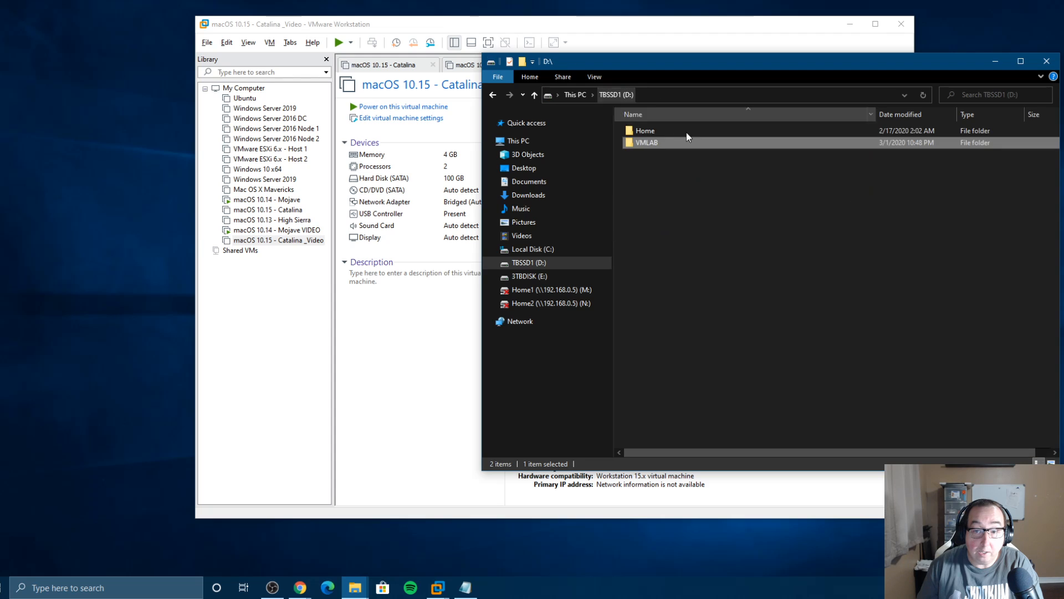
Step: Copy Catalina.iso, darwin.iso and VMX File Text.txt from the E:\MAC VM SOURCE\macOS Catalina Package folder
left_click(531, 277)
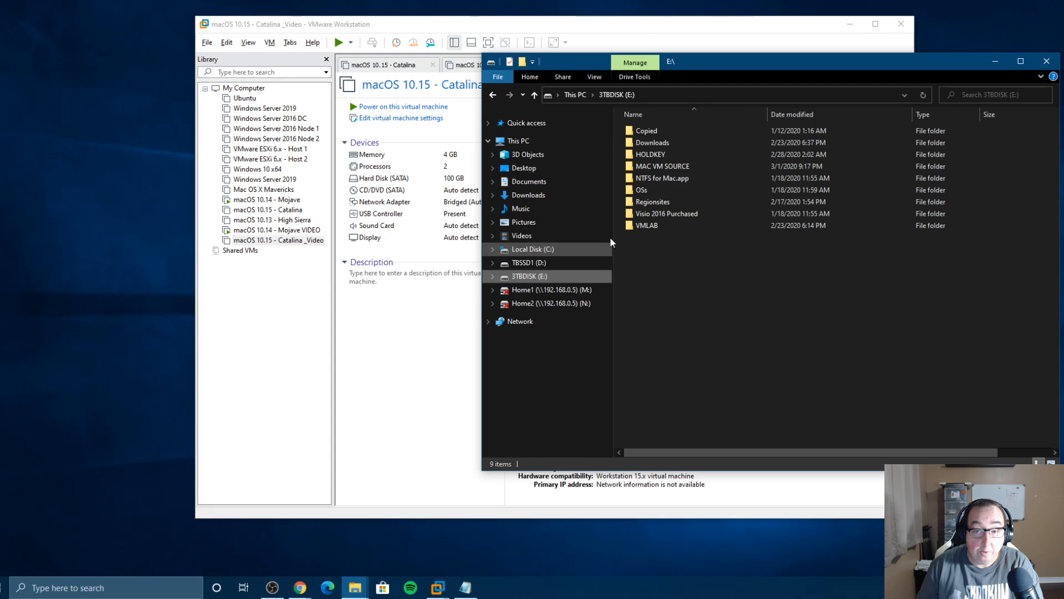
left_click(648, 168)
double_click(649, 168)
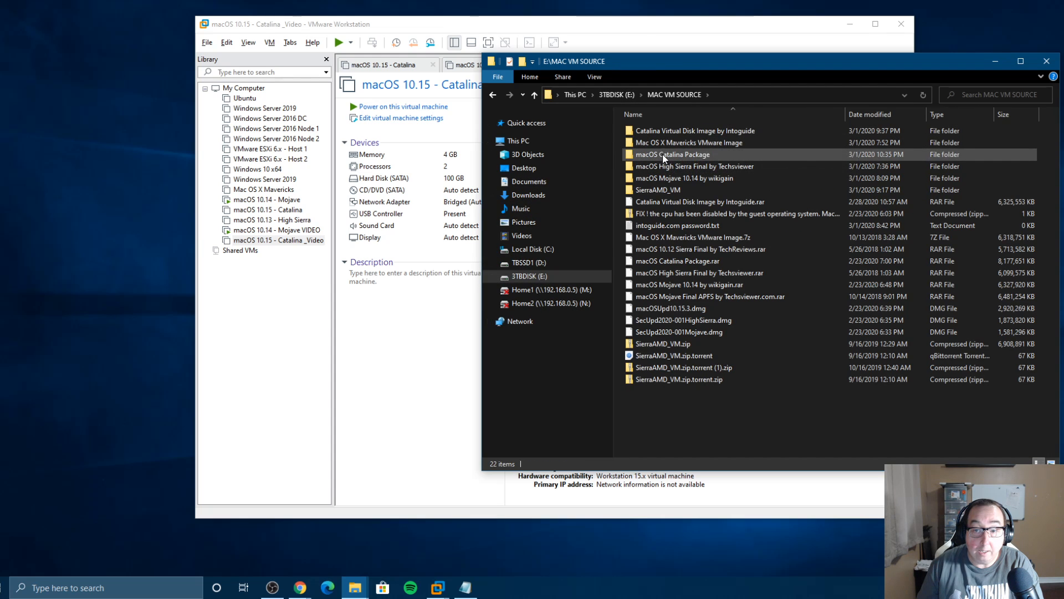
double_click(663, 154)
left_click(664, 142)
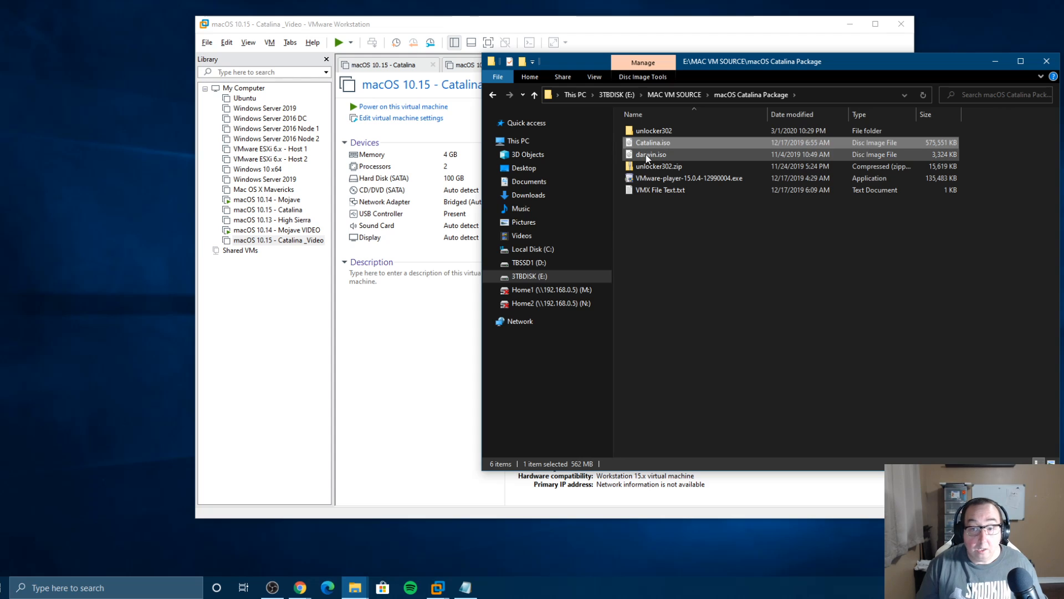
left_click(647, 157, "ctrl")
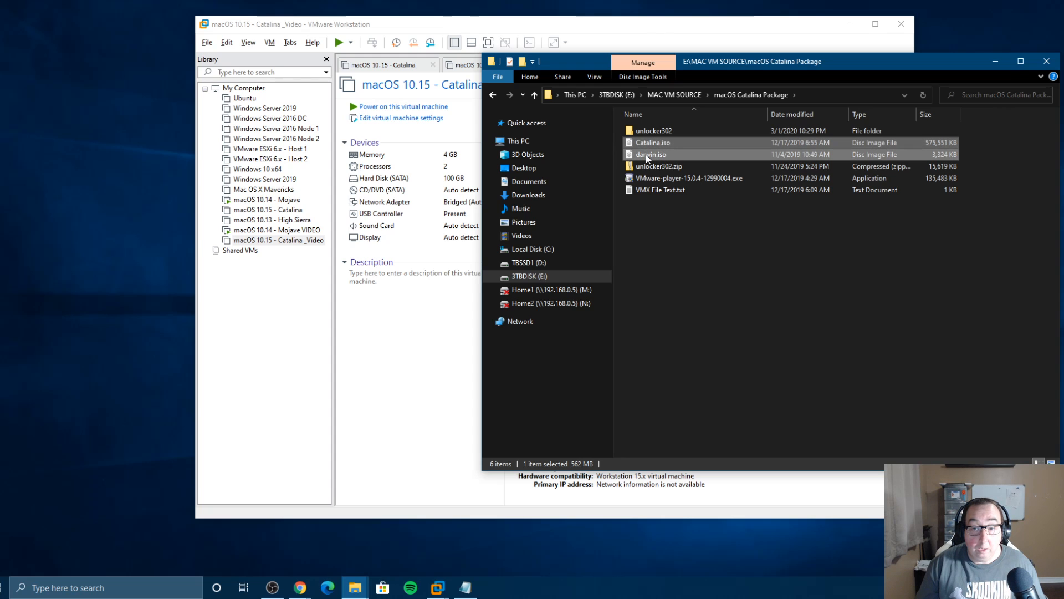
left_click(645, 190, "ctrl")
right_click(646, 191)
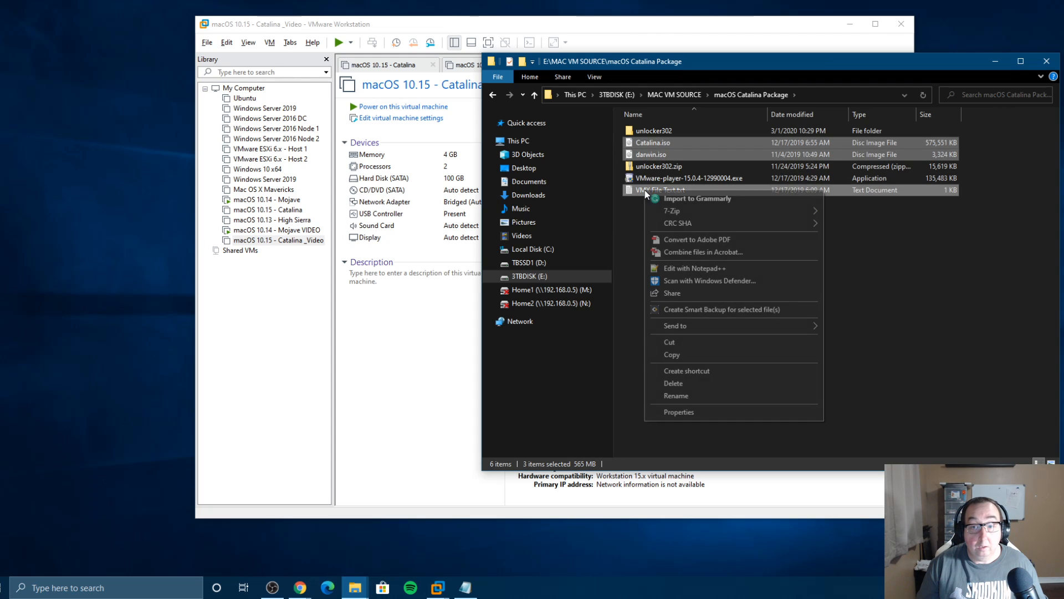
left_click(671, 355)
Step: Paste the copied files into the D:\VMLAB\Video Catalina folder
left_click(528, 262)
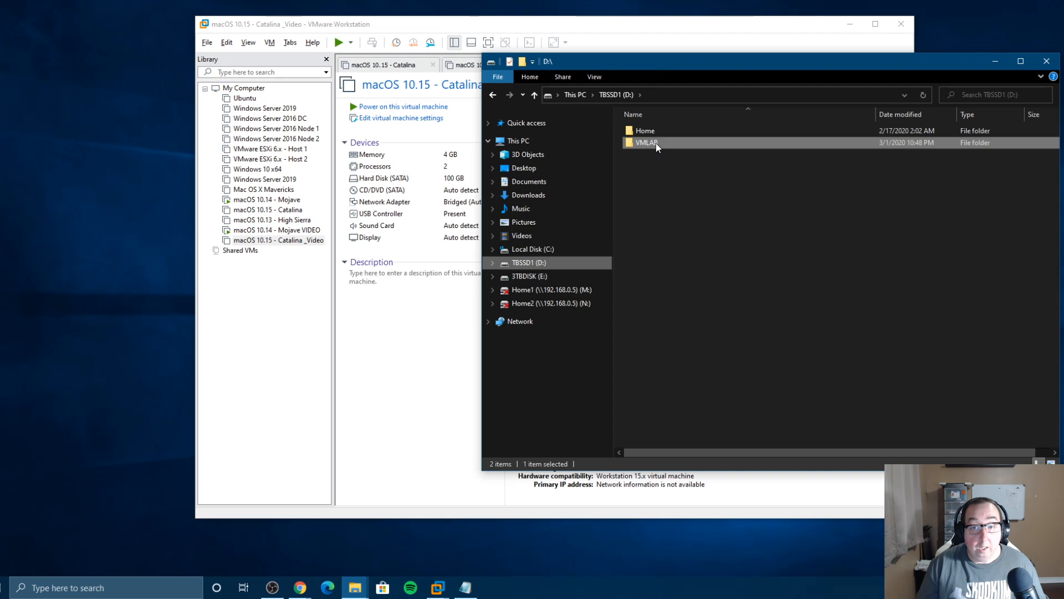
double_click(657, 143)
left_click(666, 216)
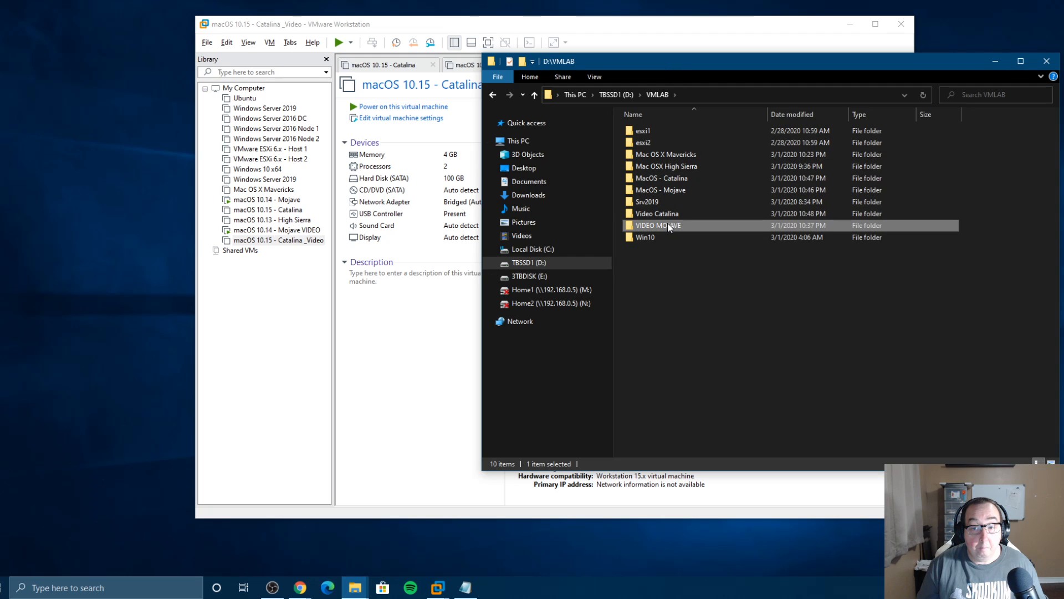
double_click(667, 216)
right_click(689, 220)
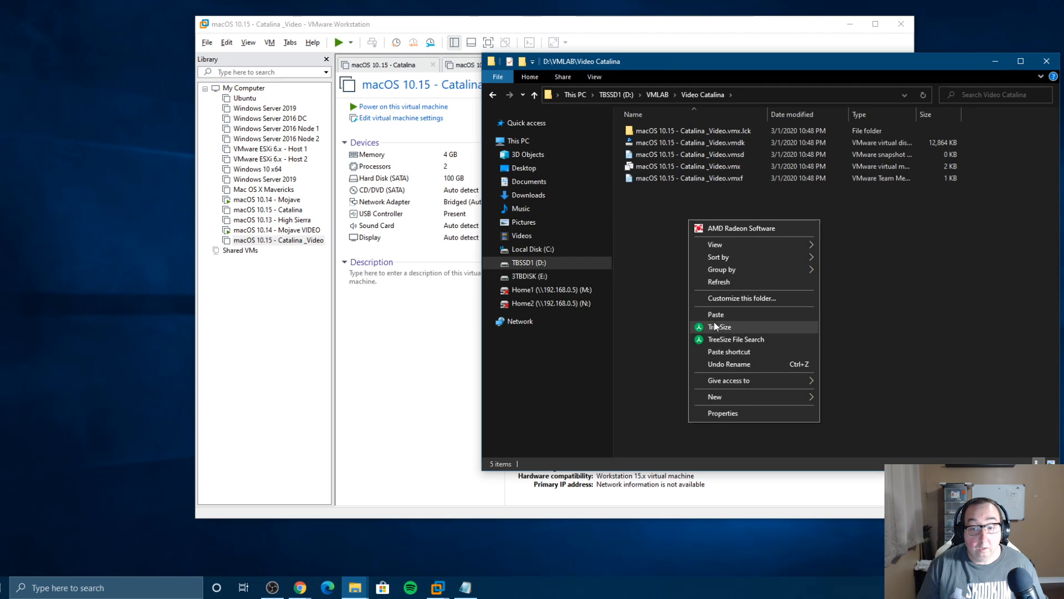
left_click(714, 315)
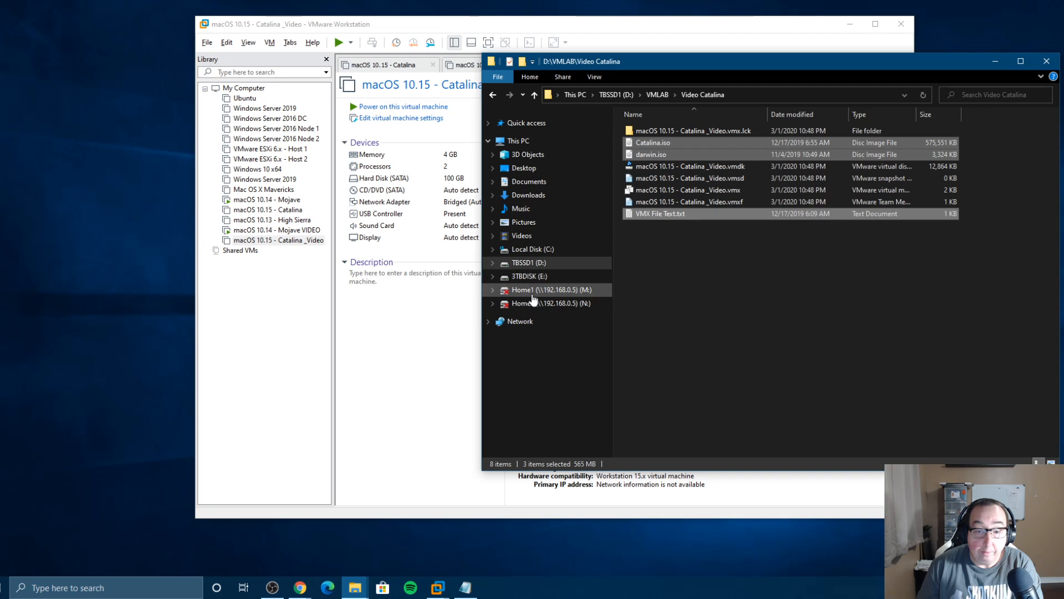
Step: View the contents of the unlocker302 folder in E:\MAC VM SOURCE\macOS Catalina Package and return to the package folder
left_click(529, 276)
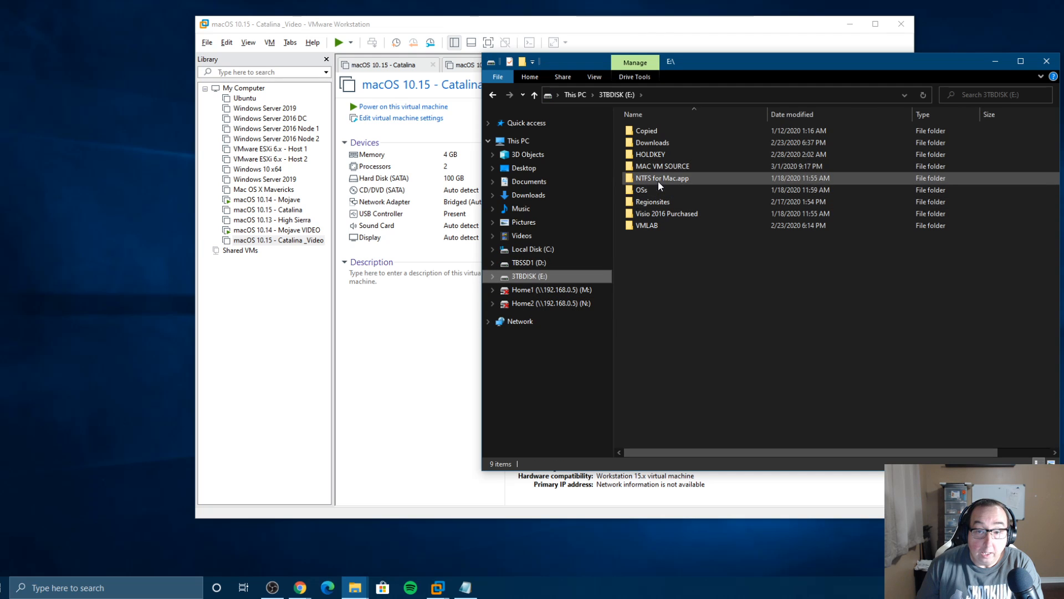
double_click(663, 167)
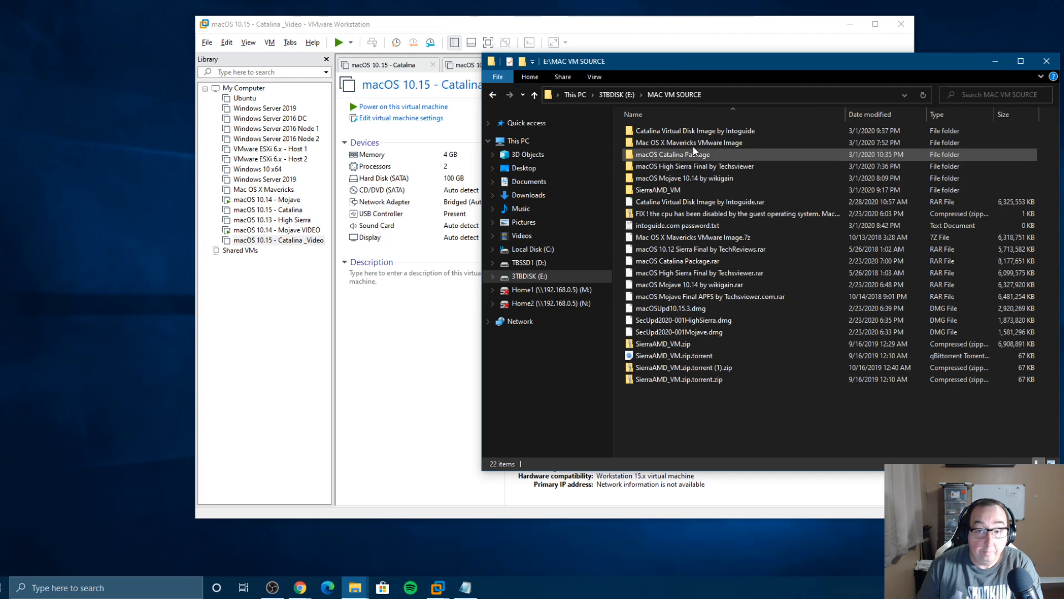
double_click(684, 155)
left_click(653, 132)
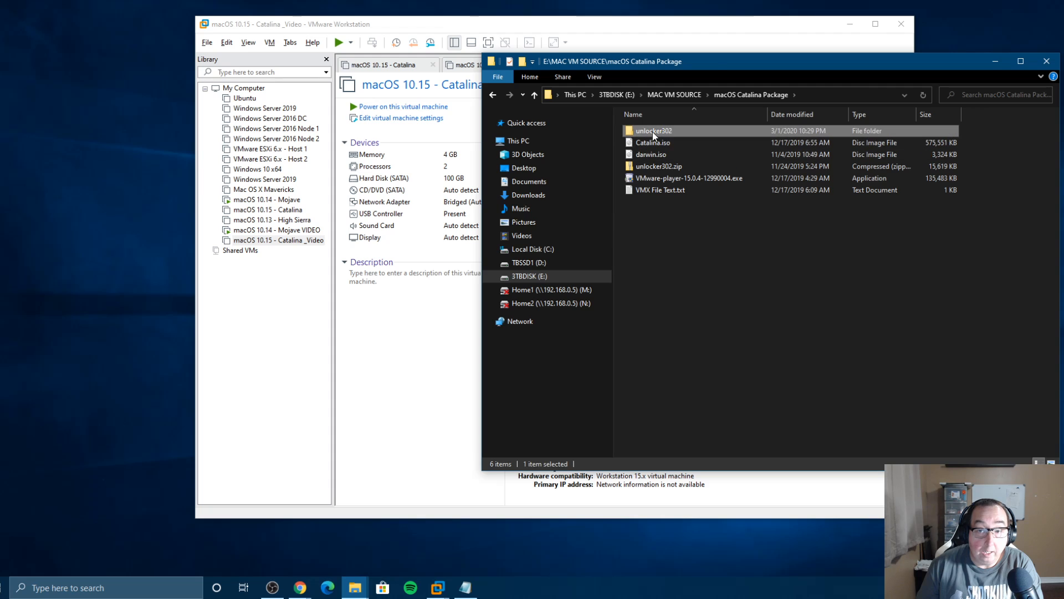
double_click(653, 132)
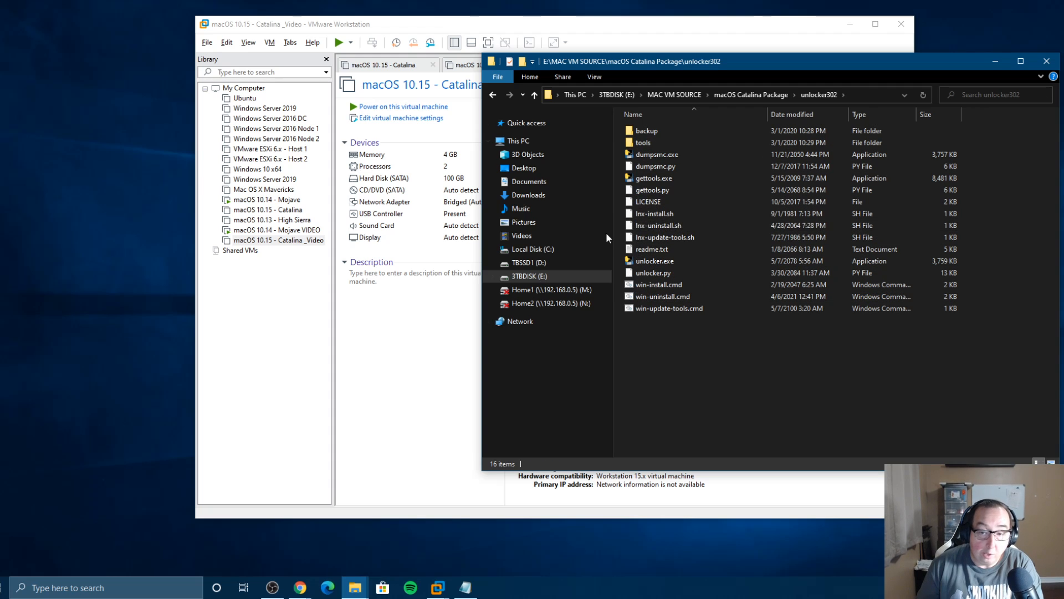
left_click(738, 94)
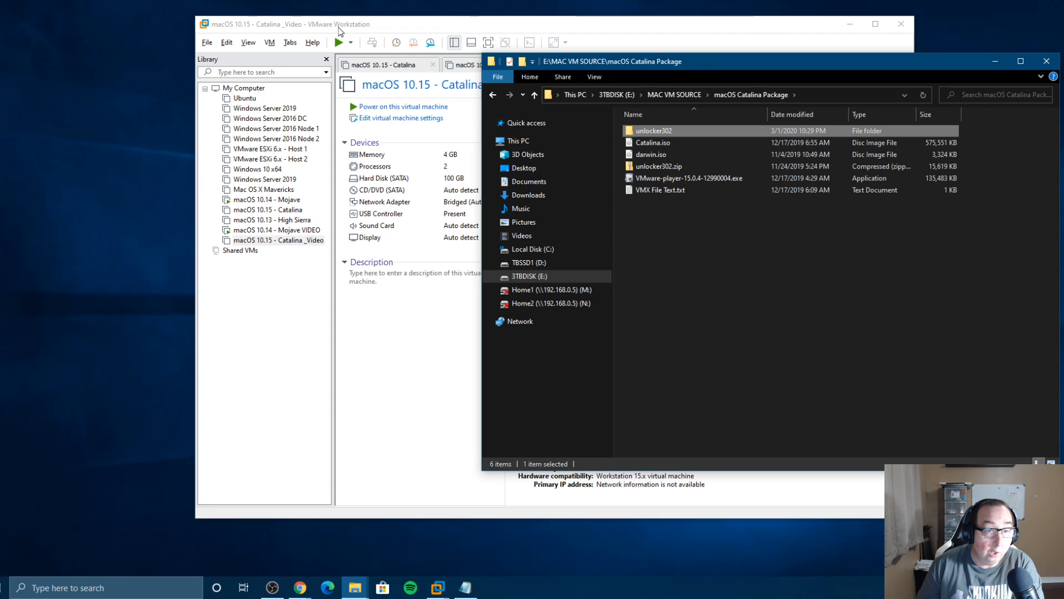
Step: Switch to VMware Workstation, check its product version information and close the About window
left_click(314, 44)
left_click(355, 150)
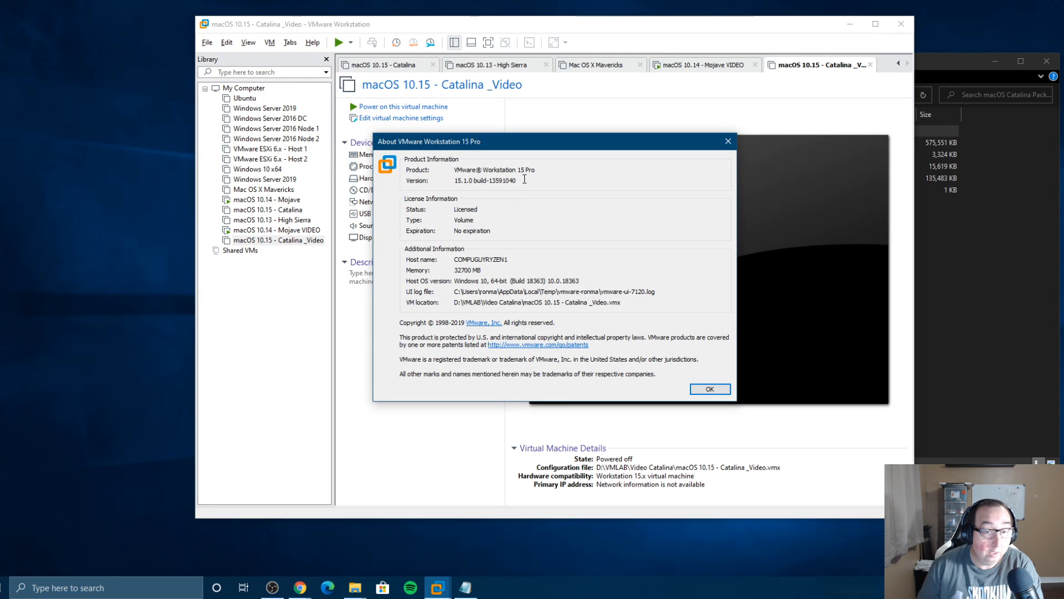
left_click(728, 142)
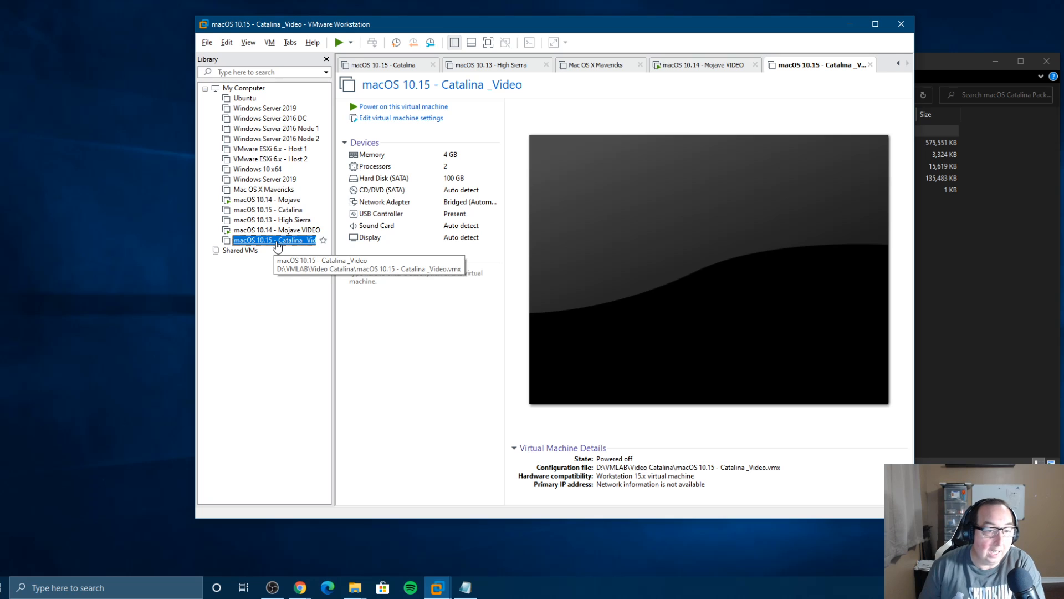
Step: View the screens of the running macOS 10.14 - Mojave VIDEO and macOS 10.14 - Mojave machines
left_click(265, 230)
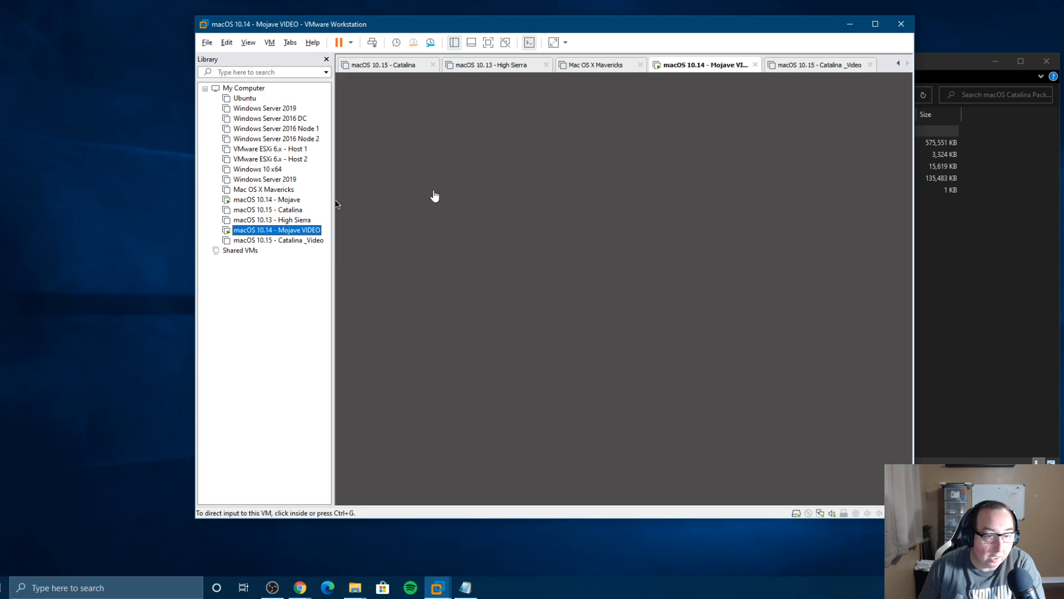
left_click(266, 201)
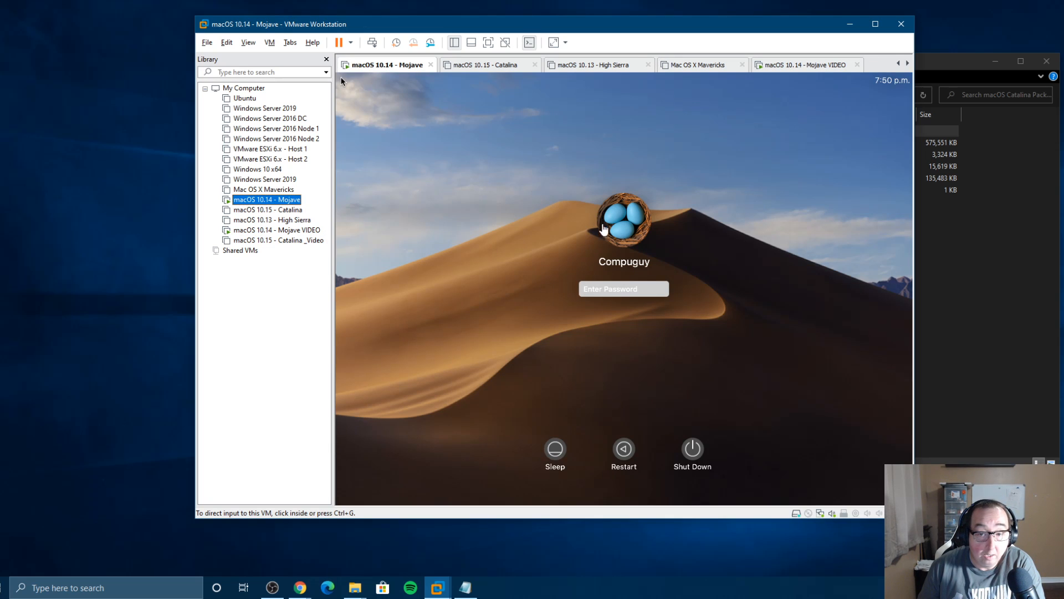
left_click(602, 290)
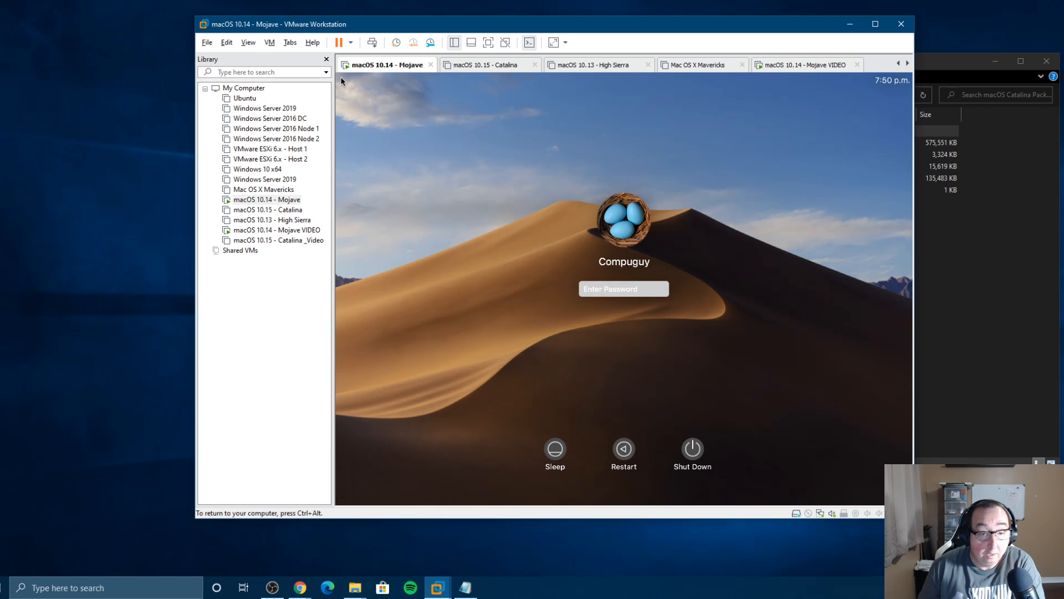
left_click(263, 230)
left_click(430, 261)
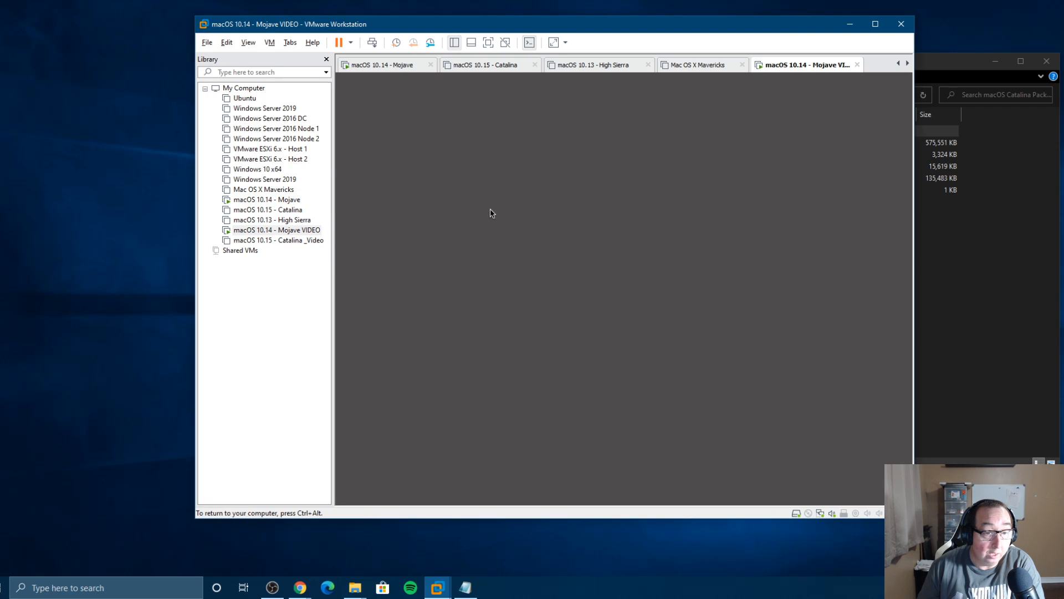
key("ctrl+alt")
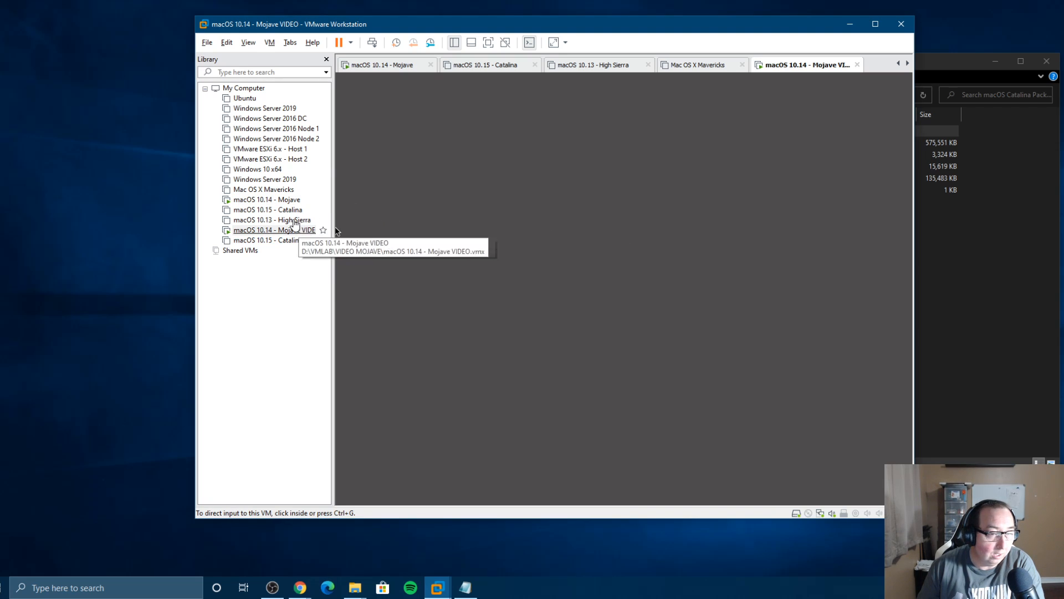
Step: Shut down the macOS 10.14 - Mojave guest from its login screen
left_click(313, 200)
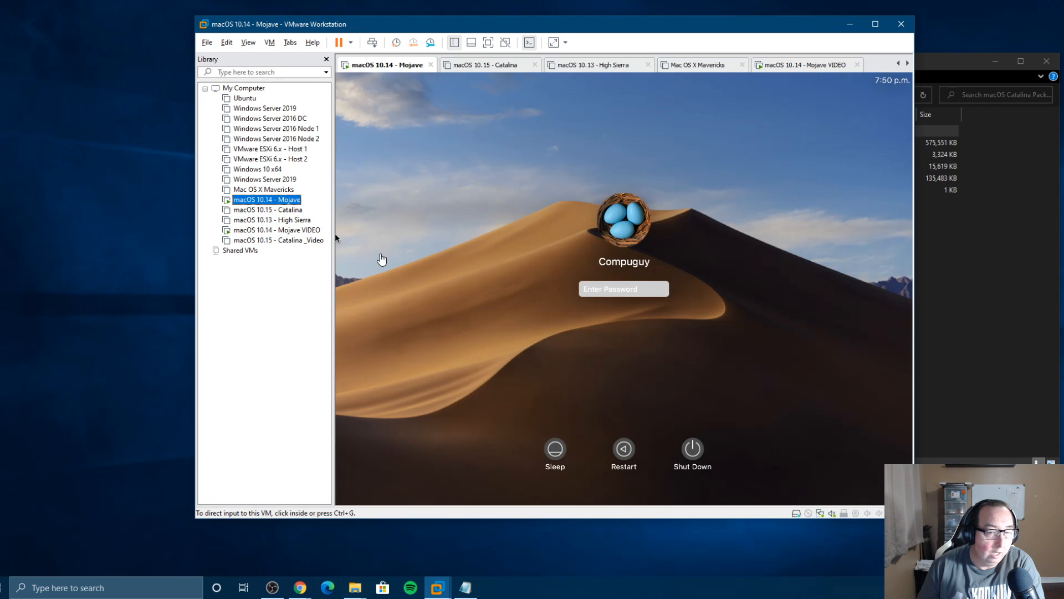
left_click(339, 239)
left_click(692, 449)
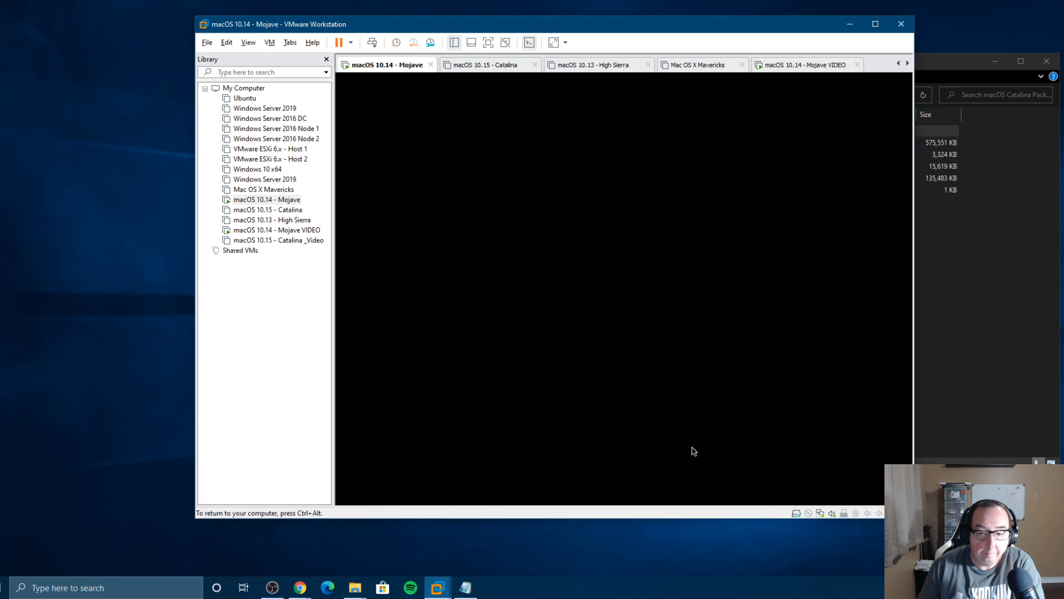
Step: Set the macOS 10.15 - Catalina _Video machine's CD/DVD drive to use the Catalina.iso image file and save the settings
left_click(249, 241)
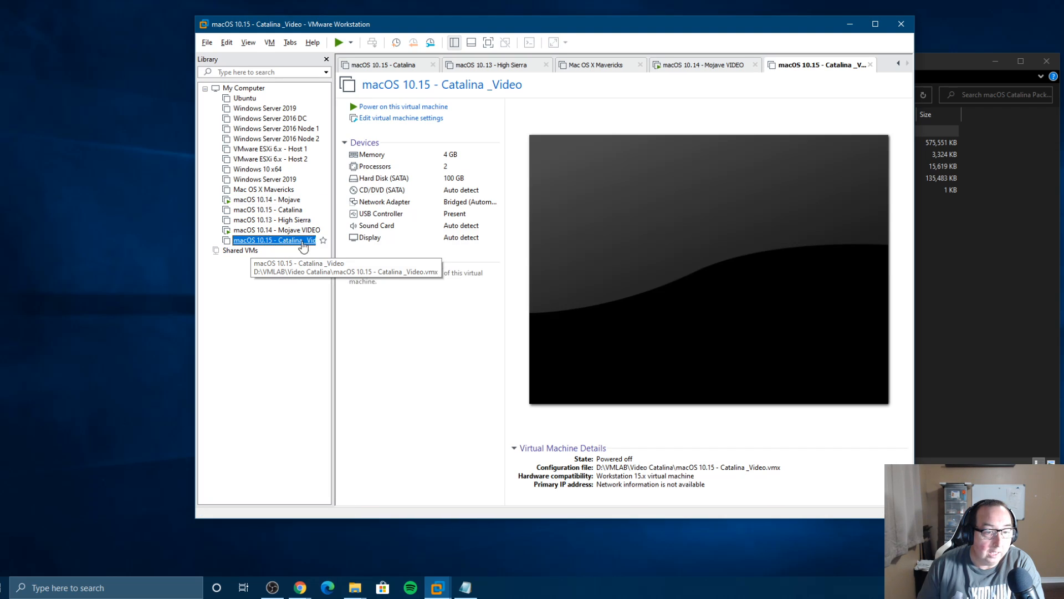
left_click(371, 119)
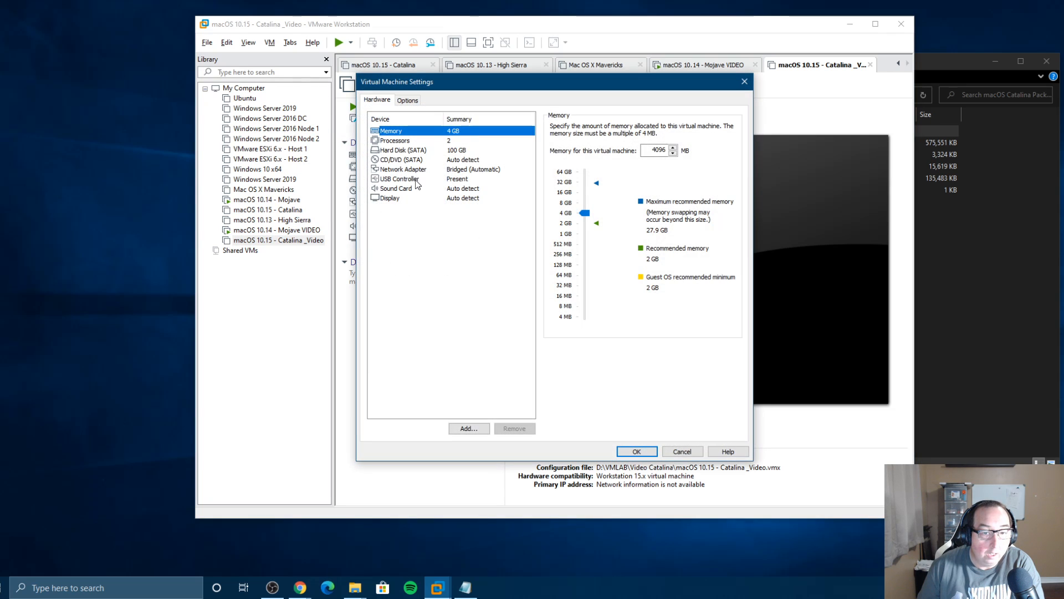
left_click(413, 170)
left_click(412, 161)
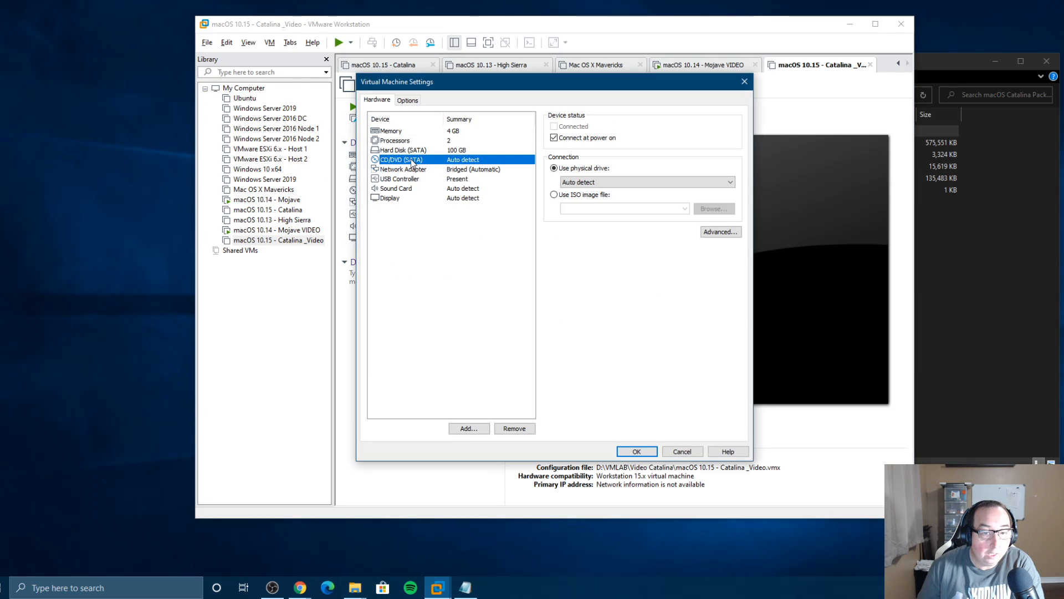
left_click(591, 195)
left_click(726, 212)
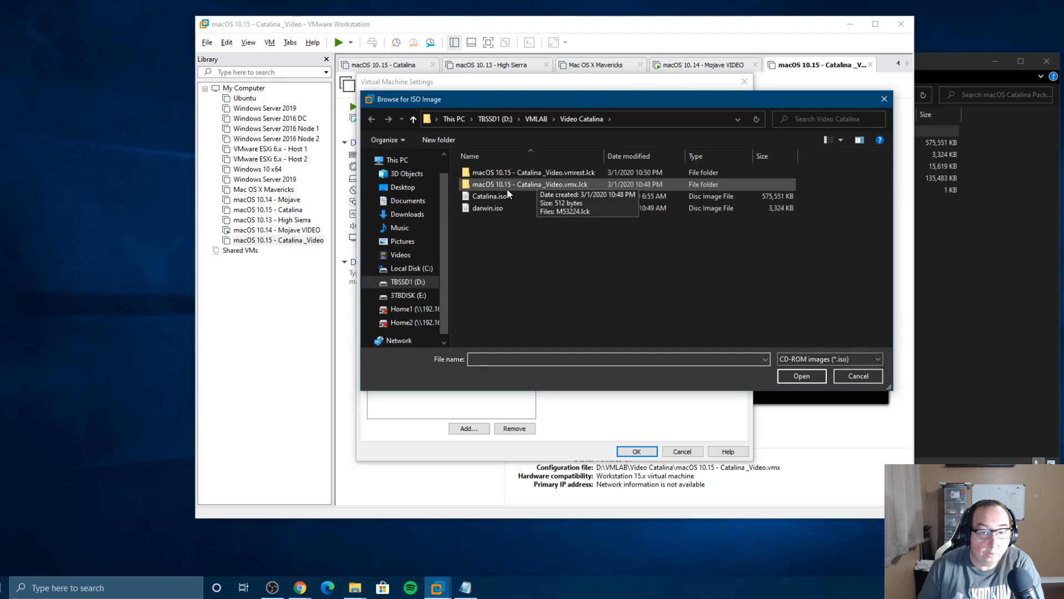
double_click(554, 197)
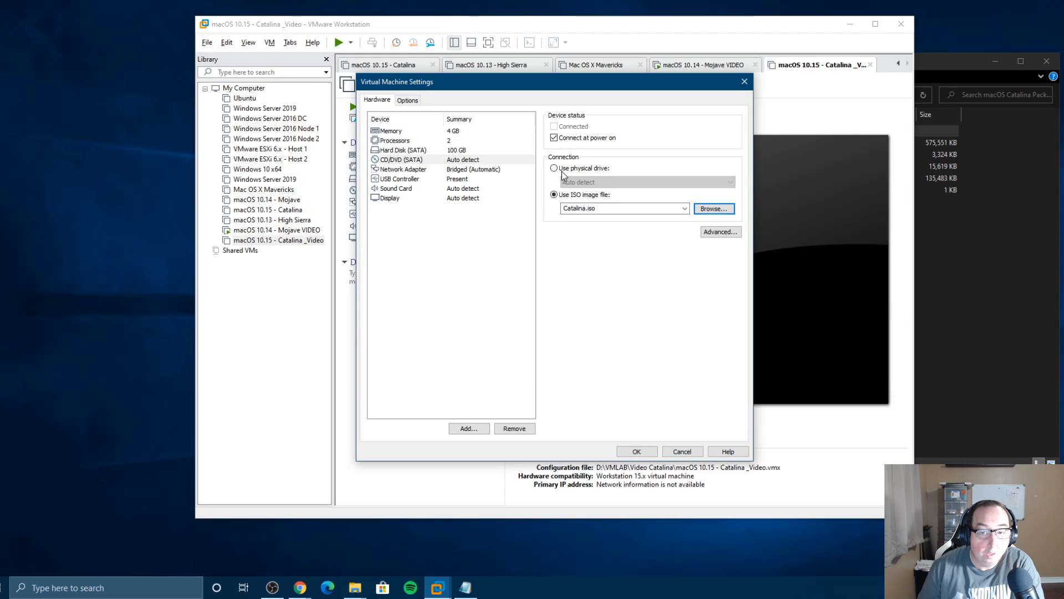
left_click(637, 450)
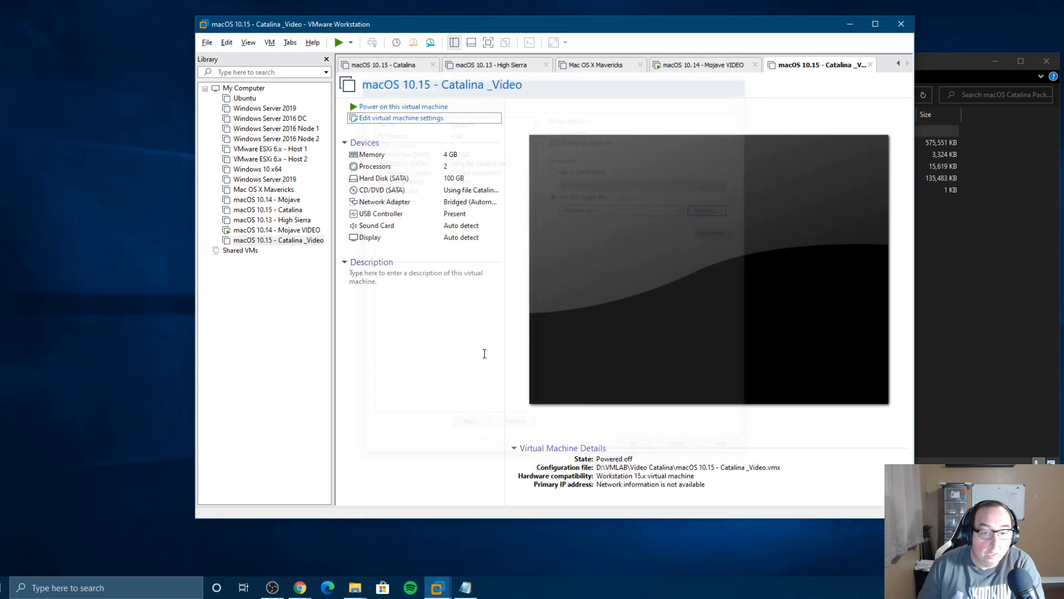
Step: Open the Catalina _Video machine's directory and open its .vmx configuration file in Notepad++
right_click(277, 245)
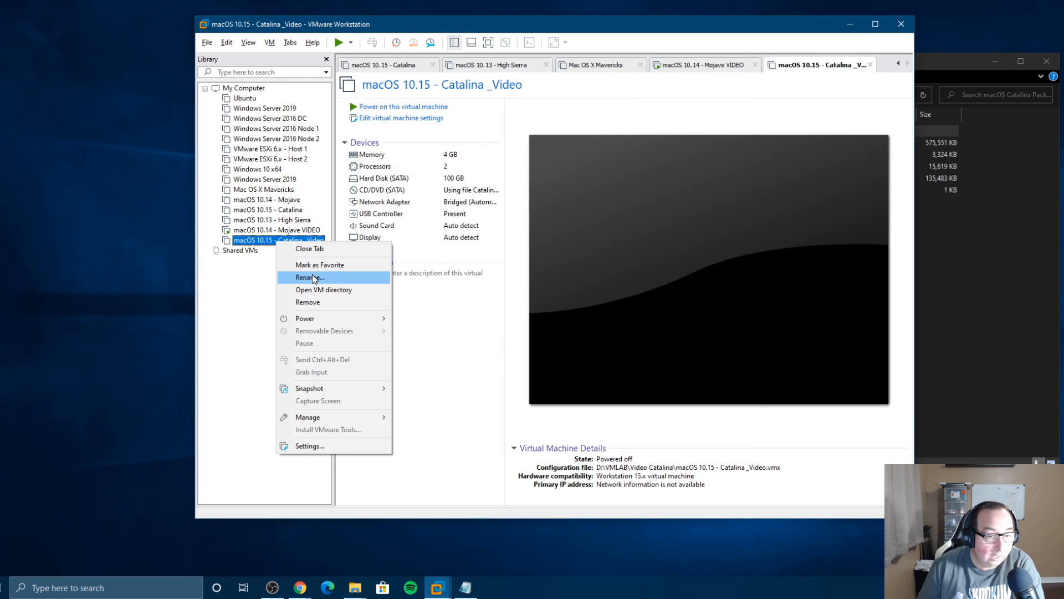
left_click(310, 288)
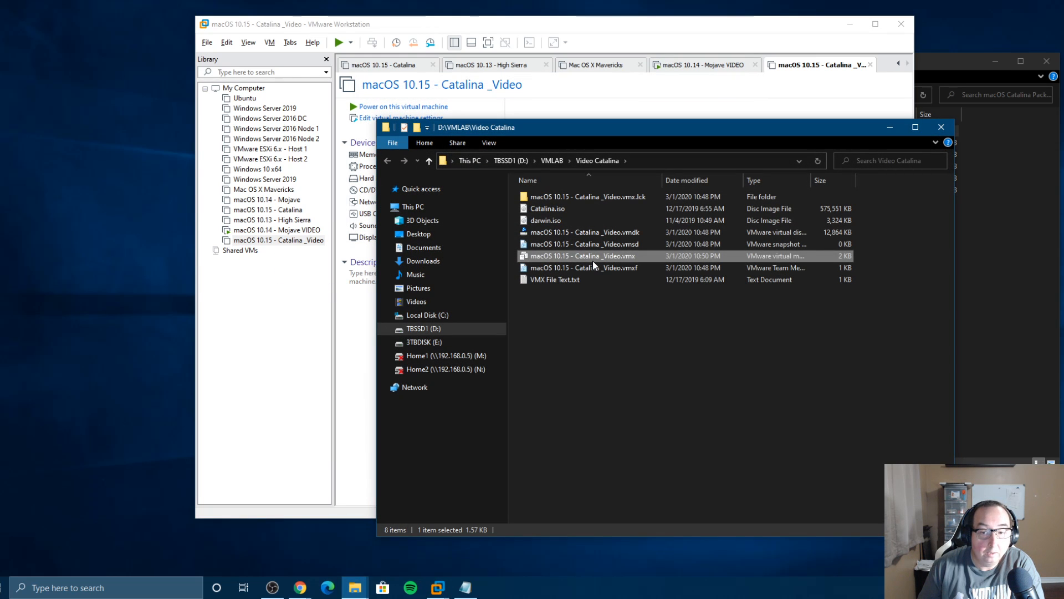
right_click(610, 256)
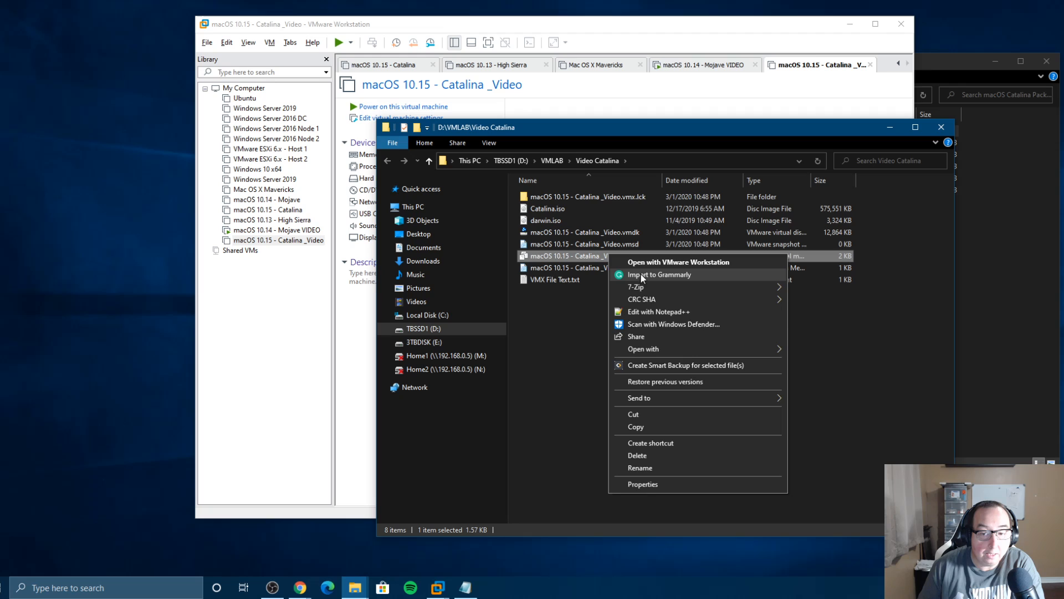
left_click(646, 314)
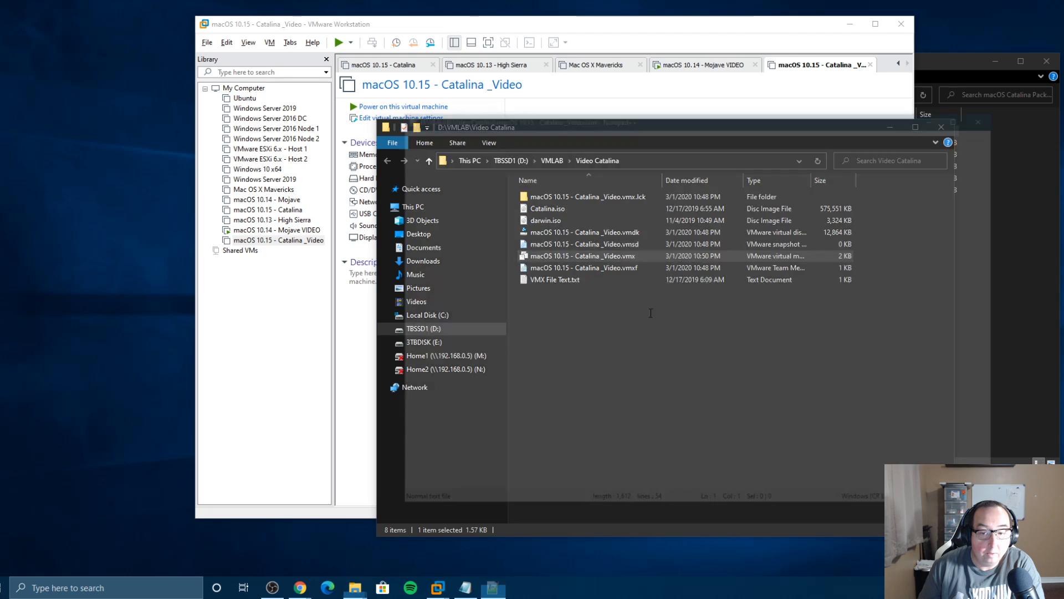
Step: Set virtualHW.version to "10" in the Catalina _Video .vmx file
scroll(585, 314, "up", 5)
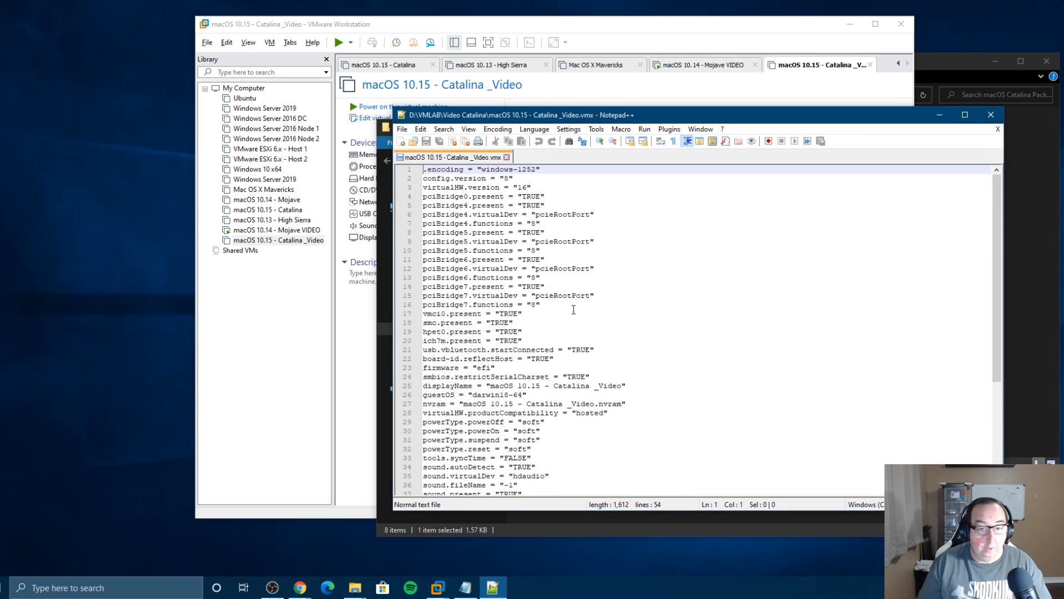
left_click(523, 194)
key("Up")
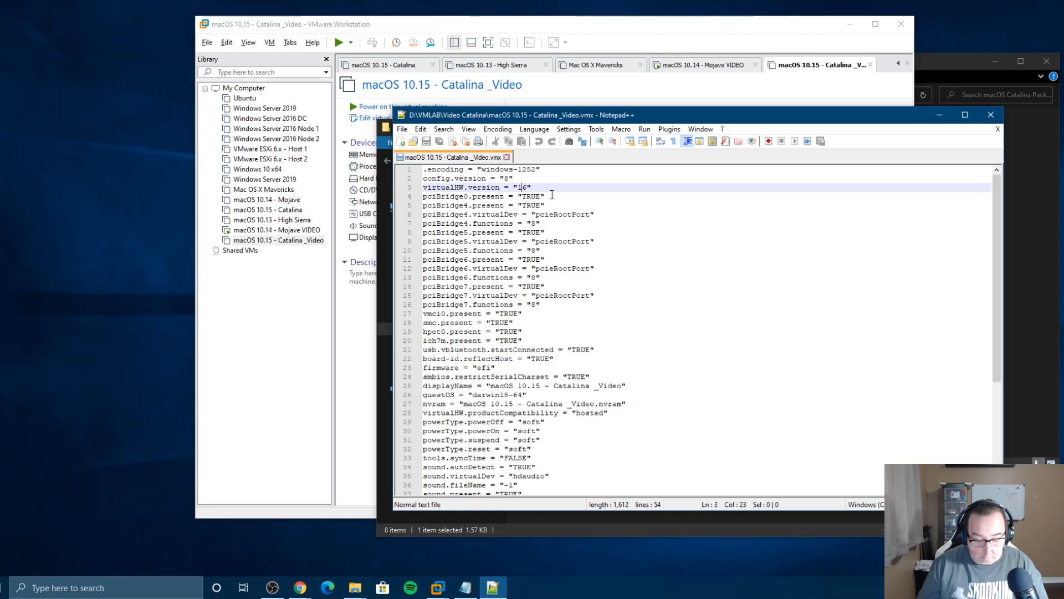
key("Delete")
type("0")
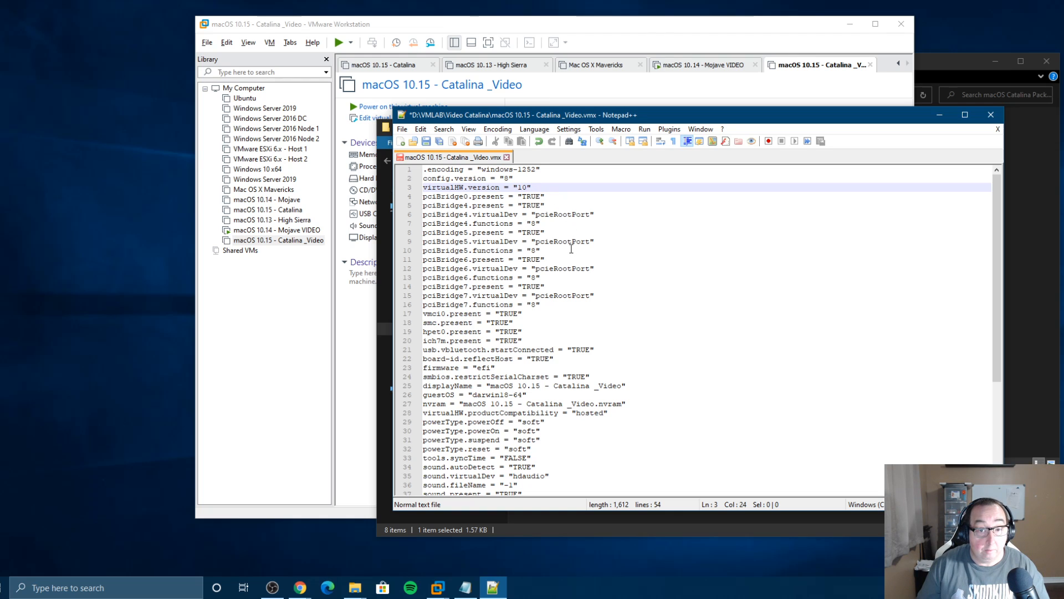
Step: Append the copied smc.version, cpuid and featureCompat.enable lines from VMX File Text.txt below the floppy0.present line of the .vmx file
scroll(575, 272, "down", 1)
scroll(575, 272, "down", 5)
left_click(538, 478)
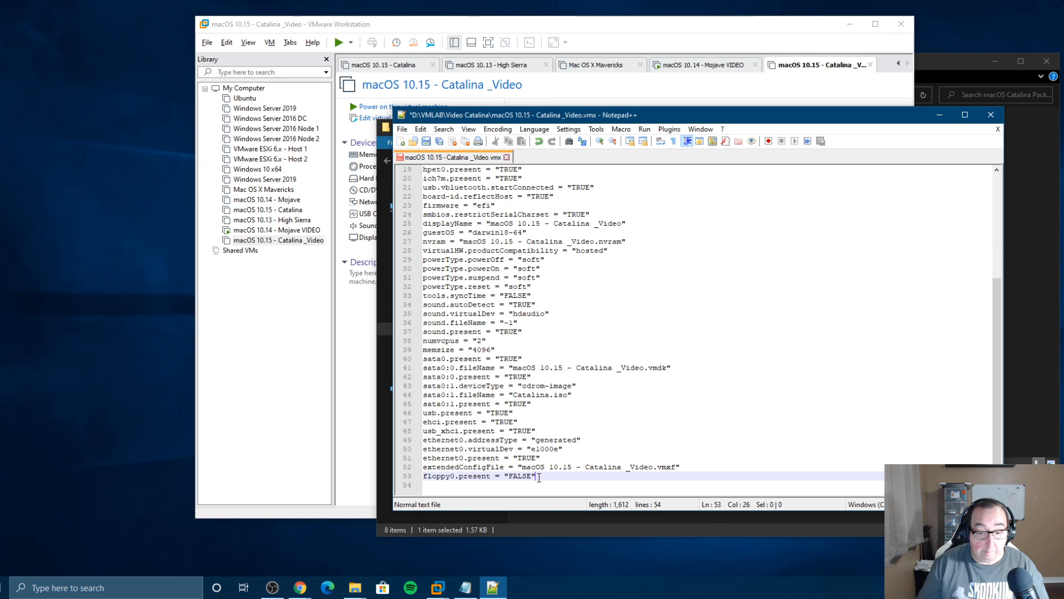
key("Return")
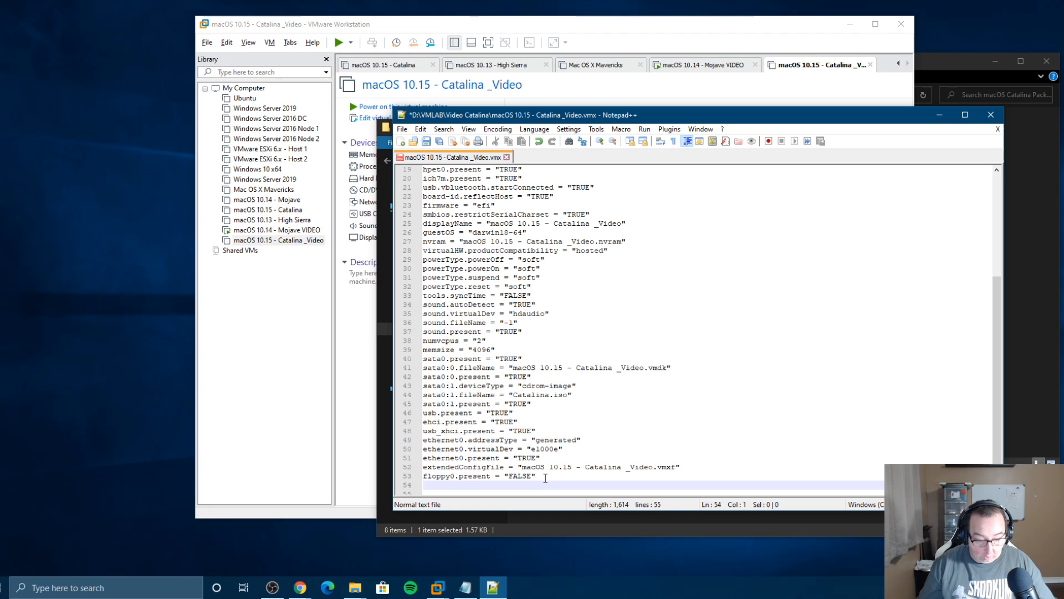
left_click(492, 587)
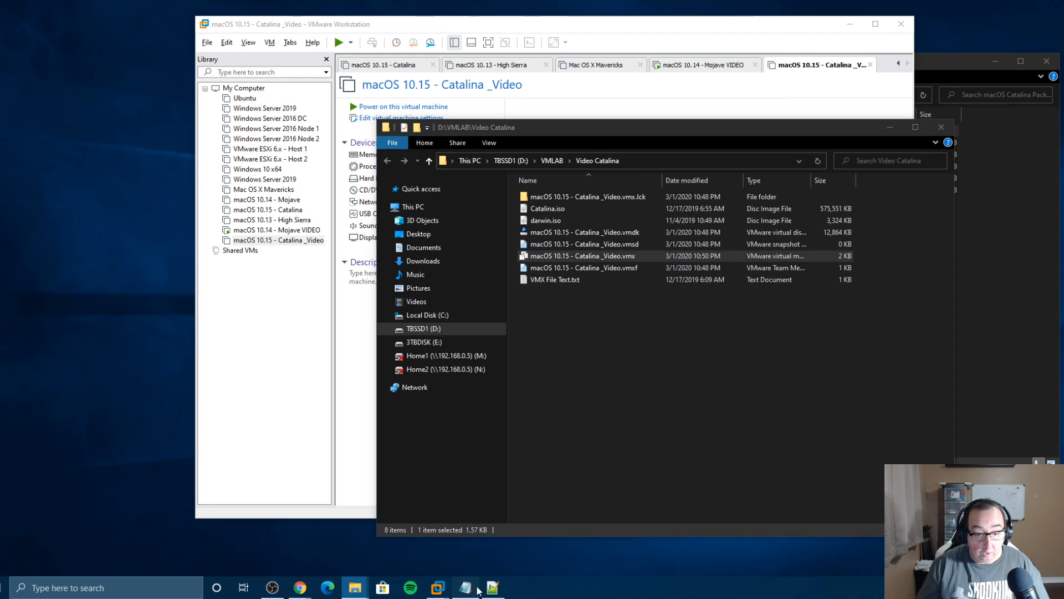
left_click(465, 587)
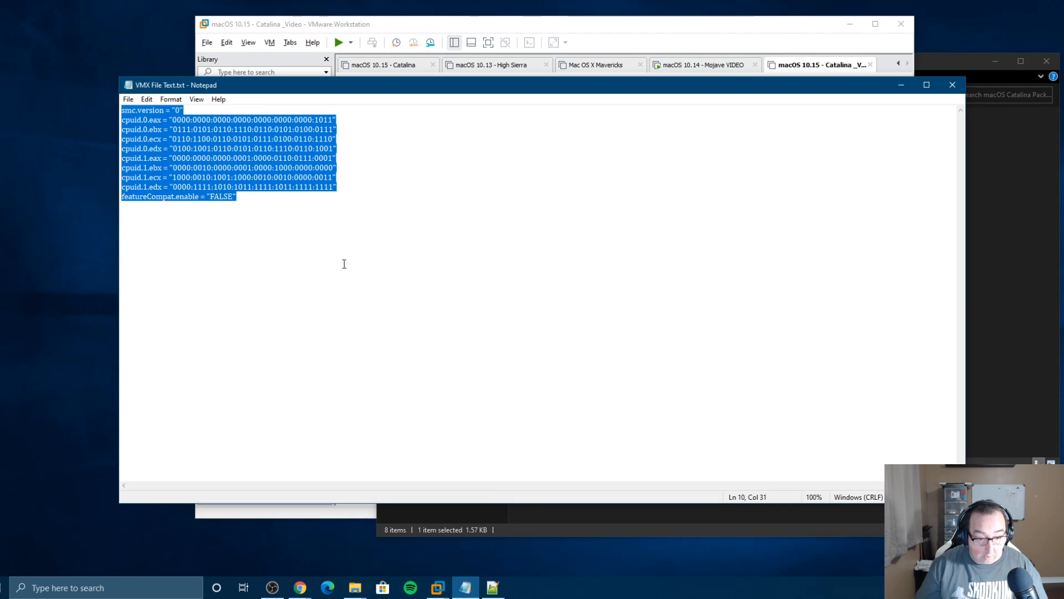
left_click(493, 588)
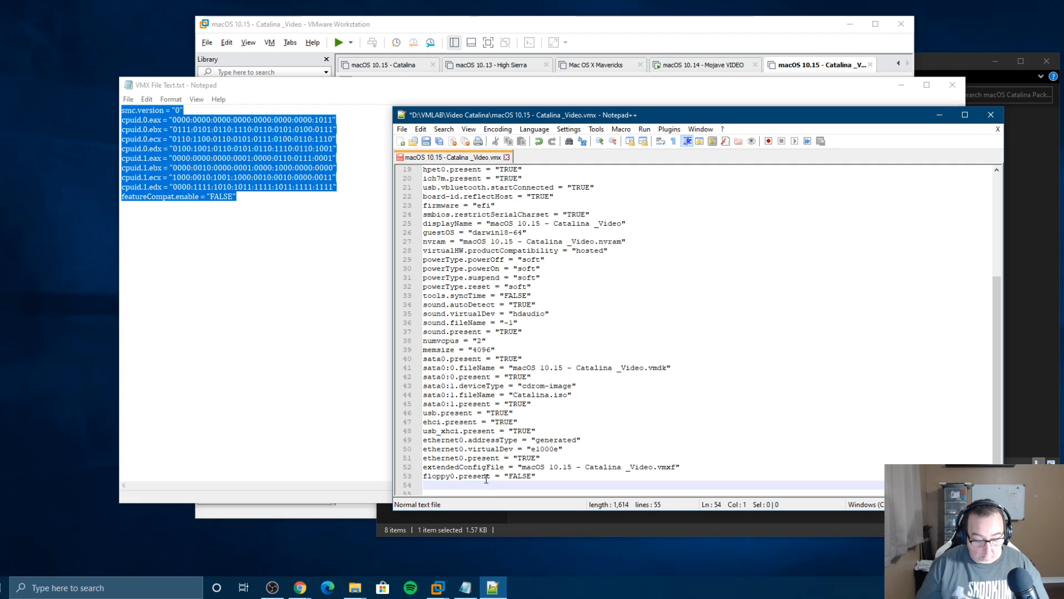
type("smc.version = \"0\" cpuid.0.eax = \"0000:0000:0000:0000:0000:0000:0000:1011\" cpuid.0.ebx = \"0111:0101:0110:1110:0110:0101:0100:0111\" cpuid.0.ecx = \"0110:1100:0110:0101:0111:0100:0110:1110\" cpuid.0.edx = \"0100:1001:0110:0101:0110:1110:0110:1001\" cpuid.1.eax = \"0000:0000:0000:0001:0000:0110:0111:0001\" cpuid.1.ebx = \"0000:0010:0000:0001:0000:1000:0000:0000\" cpuid.1.ecx = \"1000:0010:1001:1000:0010:0010:0000:0011\" cpuid.1.edx = \"0000:1111:1010:1011:1111:1011:1111:1111\" featureCompat.enable = \"FALSE\"")
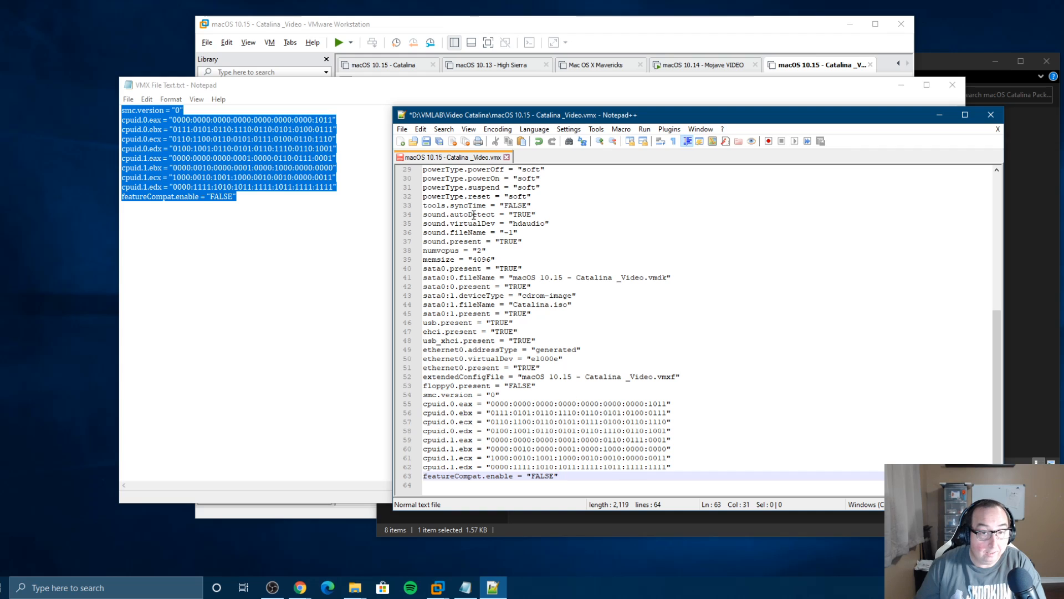
Step: Save the edited .vmx file and close it along with Notepad++, minimizing the VMX File Text.txt window
left_click(427, 142)
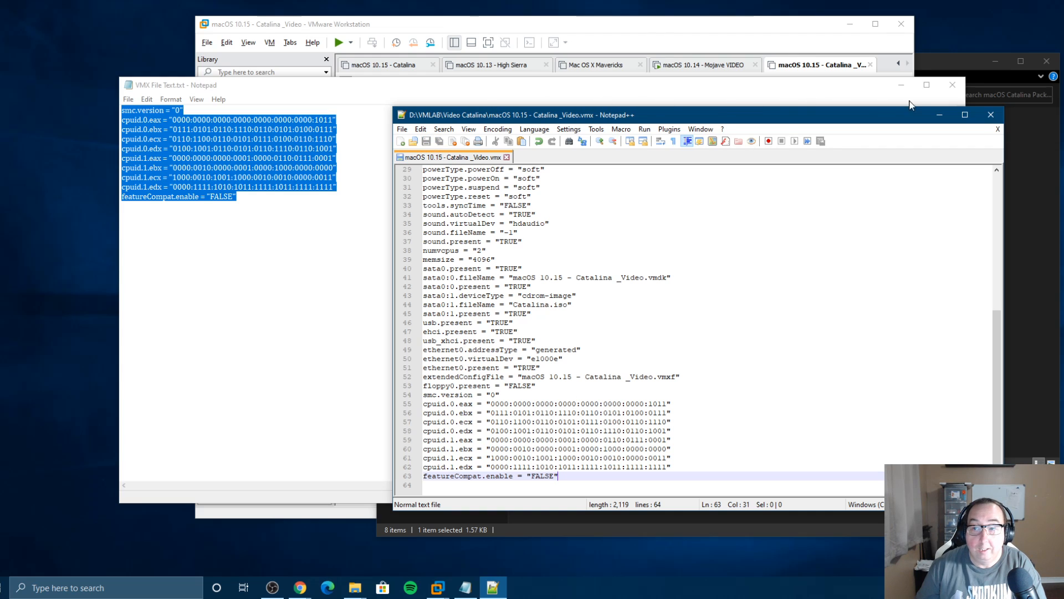
left_click(902, 82)
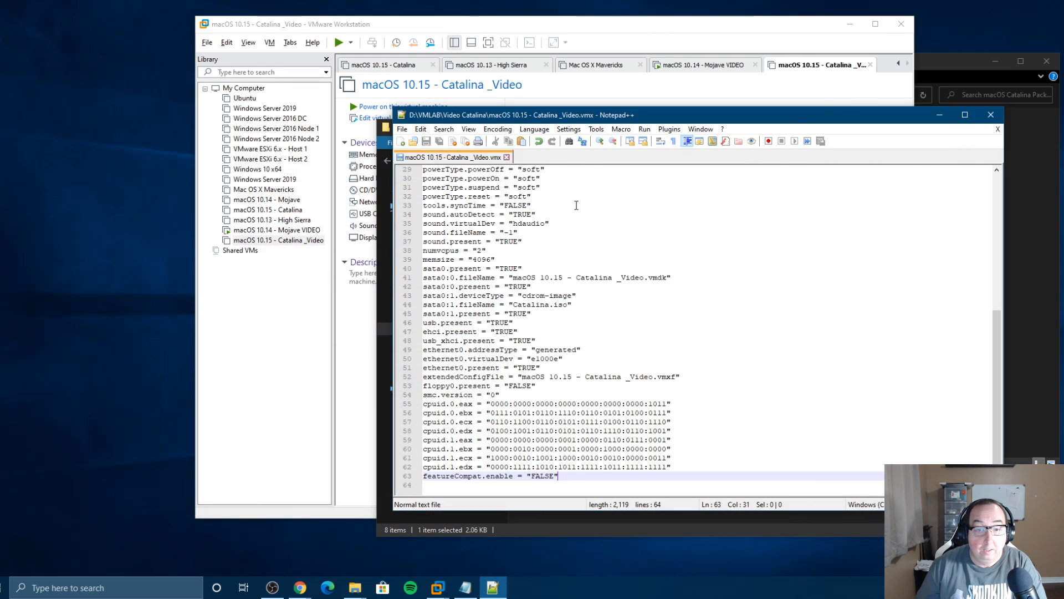
left_click(506, 157)
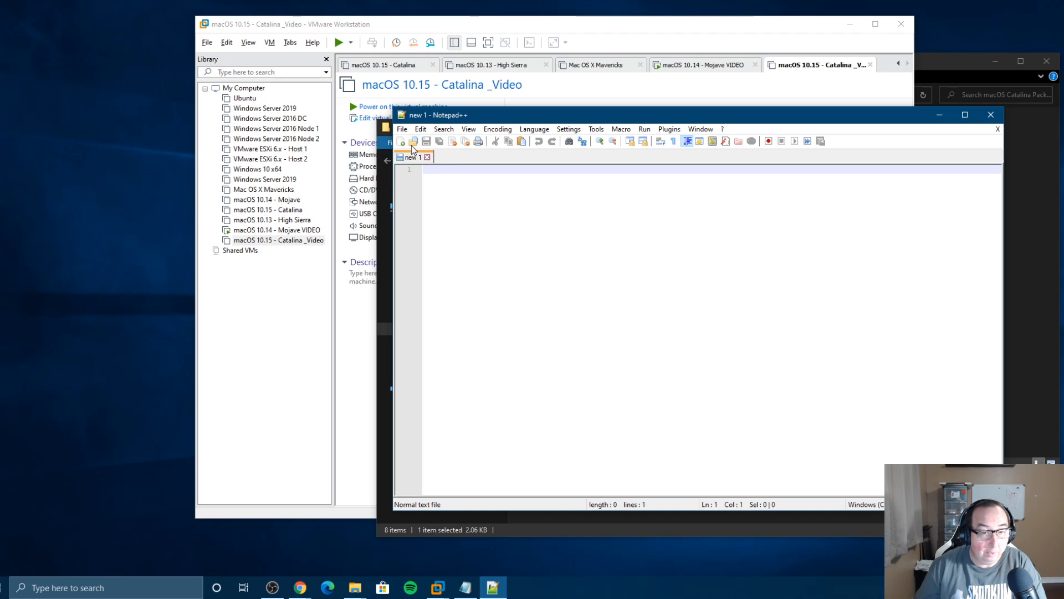
left_click(997, 117)
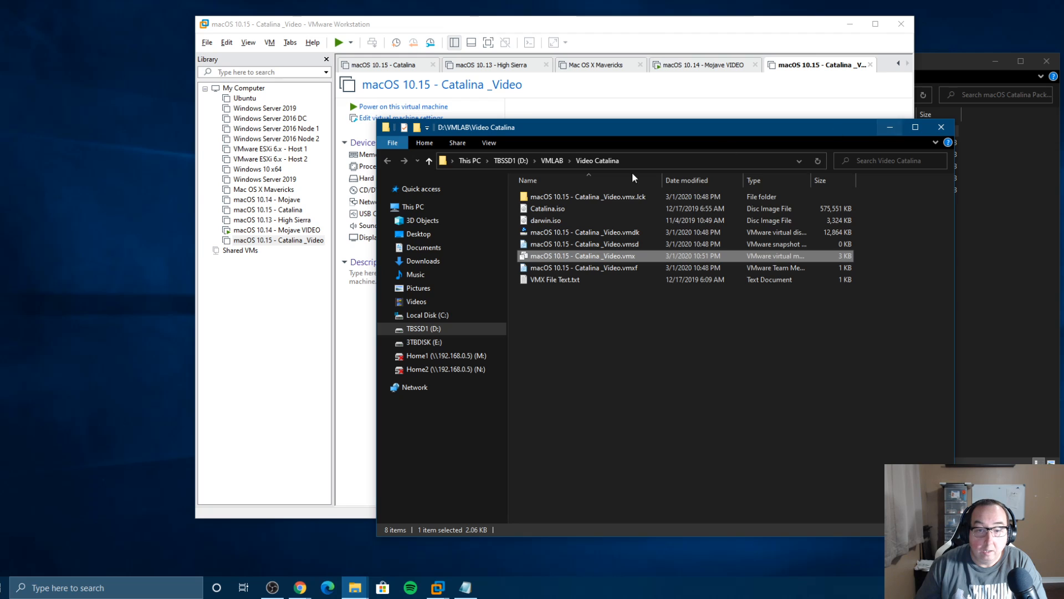
Step: Change the macOS 10.15 - Catalina _Video machine's guest operating system to Microsoft Windows, version Windows 10 x64, and save the settings
left_click_drag(598, 128, 116, 117)
left_click(546, 121)
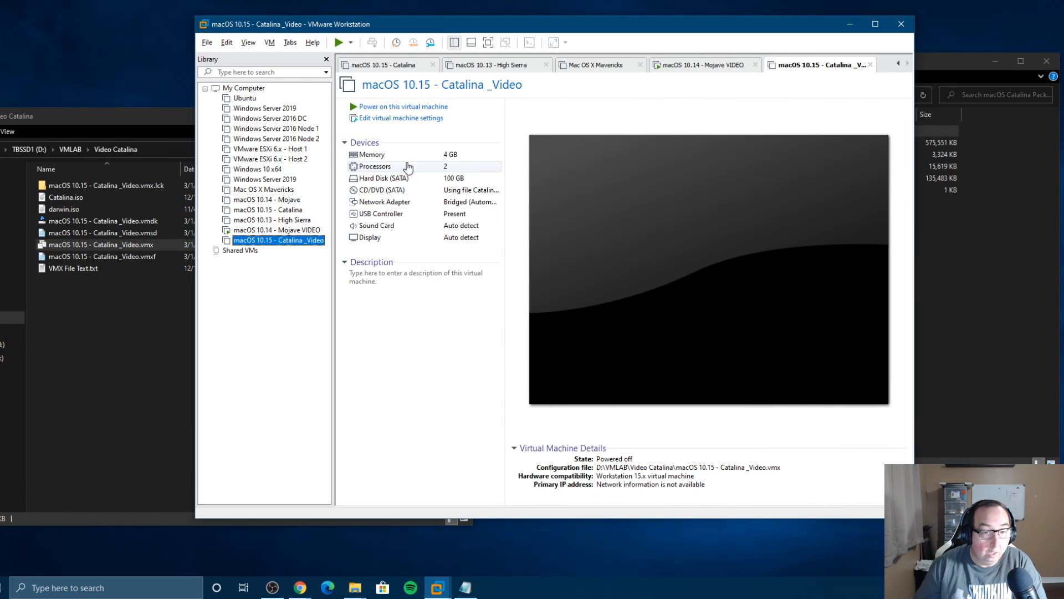
right_click(254, 243)
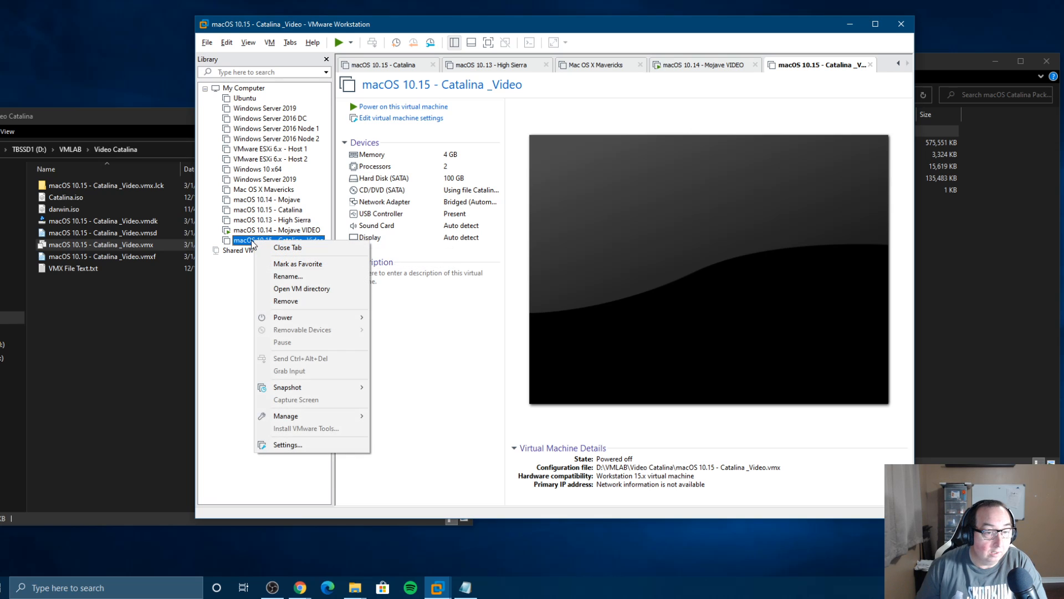
left_click(377, 120)
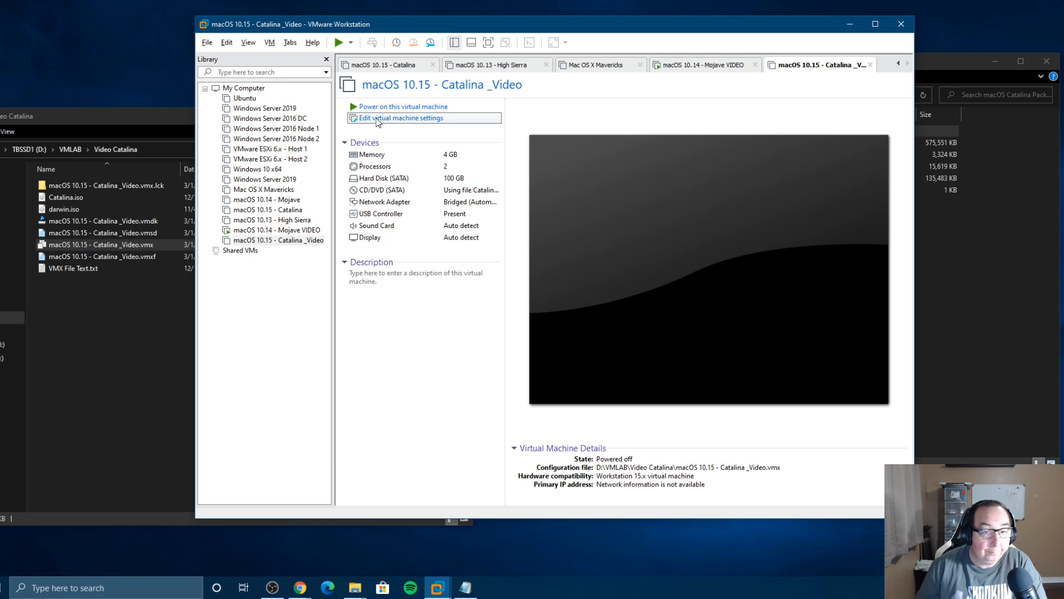
left_click(409, 101)
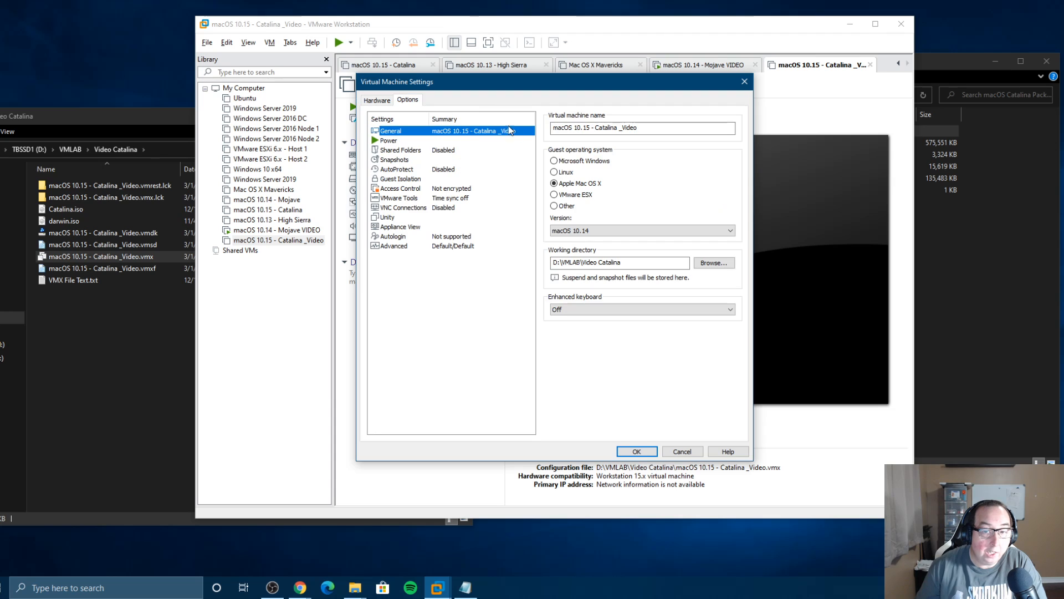
left_click(564, 161)
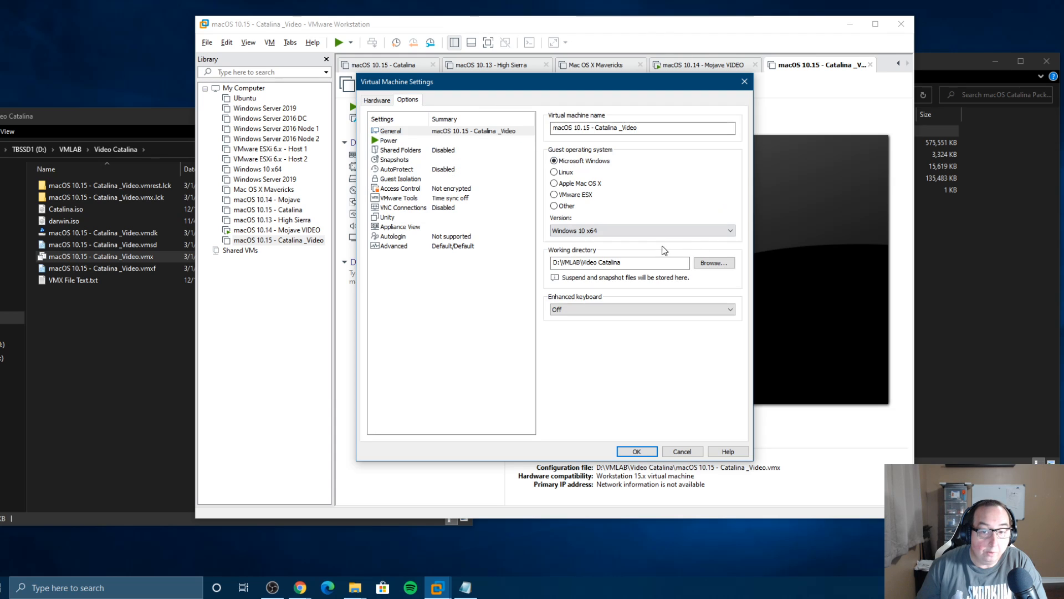
left_click(637, 452)
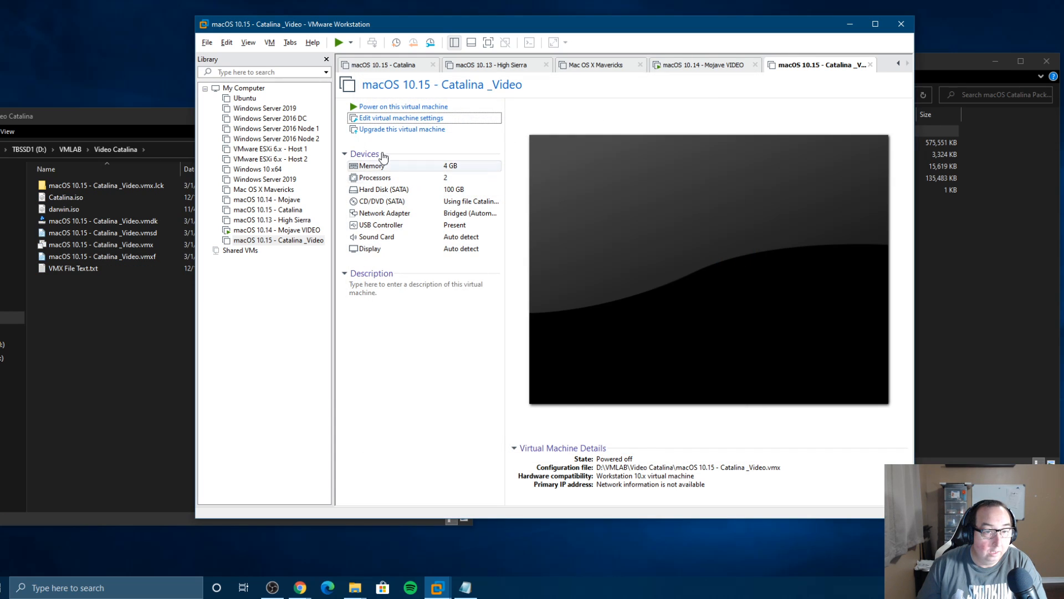
Step: Power on the macOS 10.15 - Catalina _Video machine and check its boot screen, also viewing the Mojave VIDEO and macOS 10.15 - Catalina machines
left_click(363, 108)
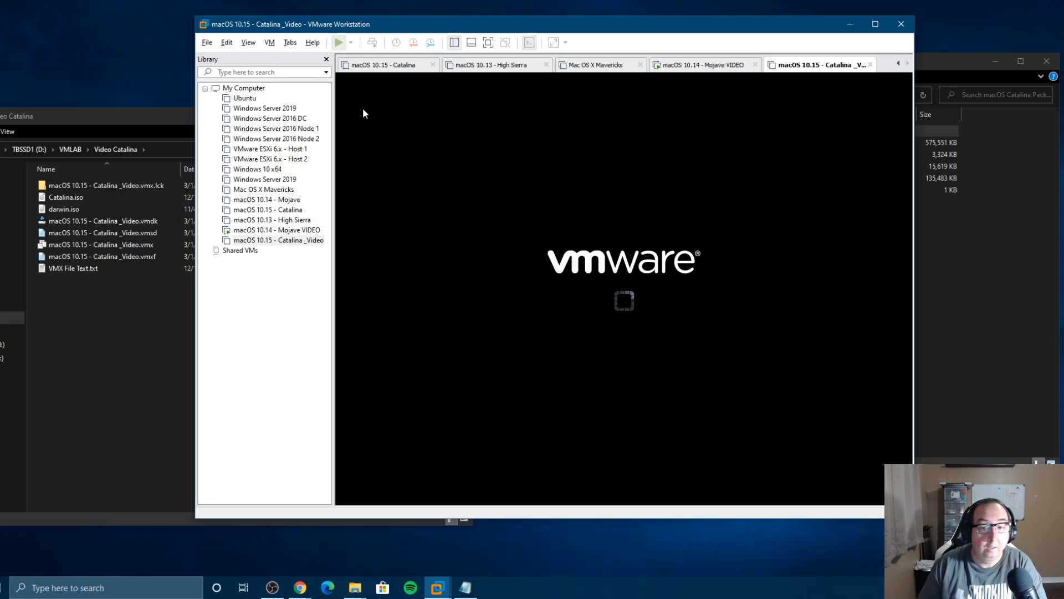
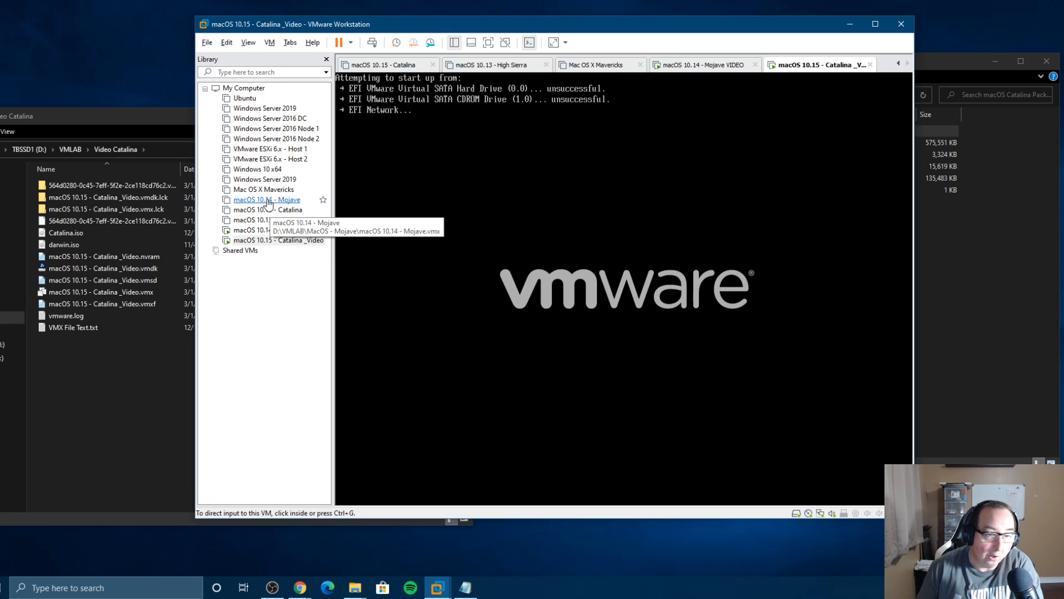
left_click(263, 233)
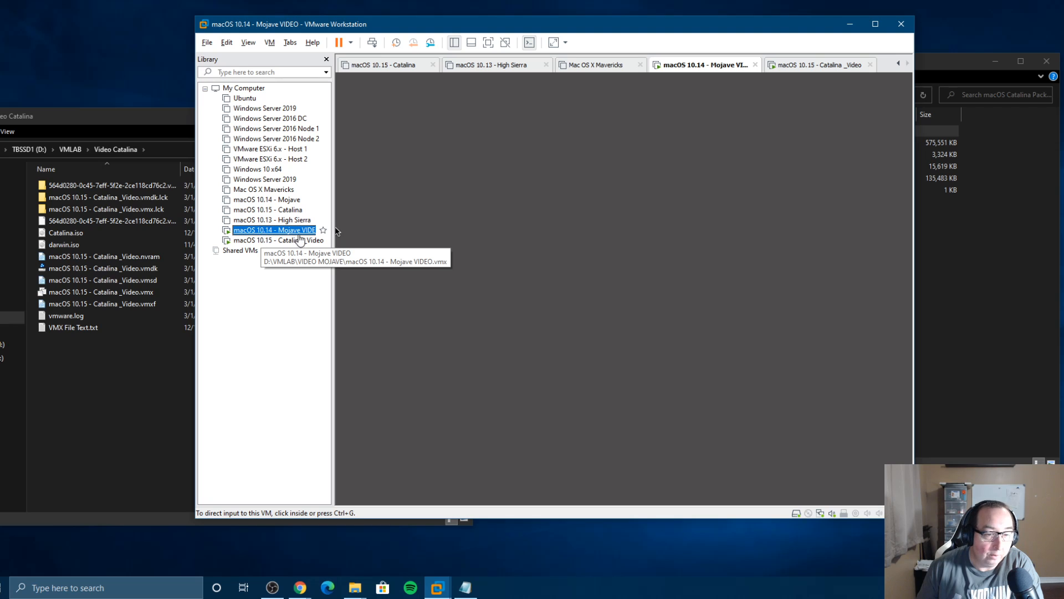
left_click(277, 240)
left_click(487, 249)
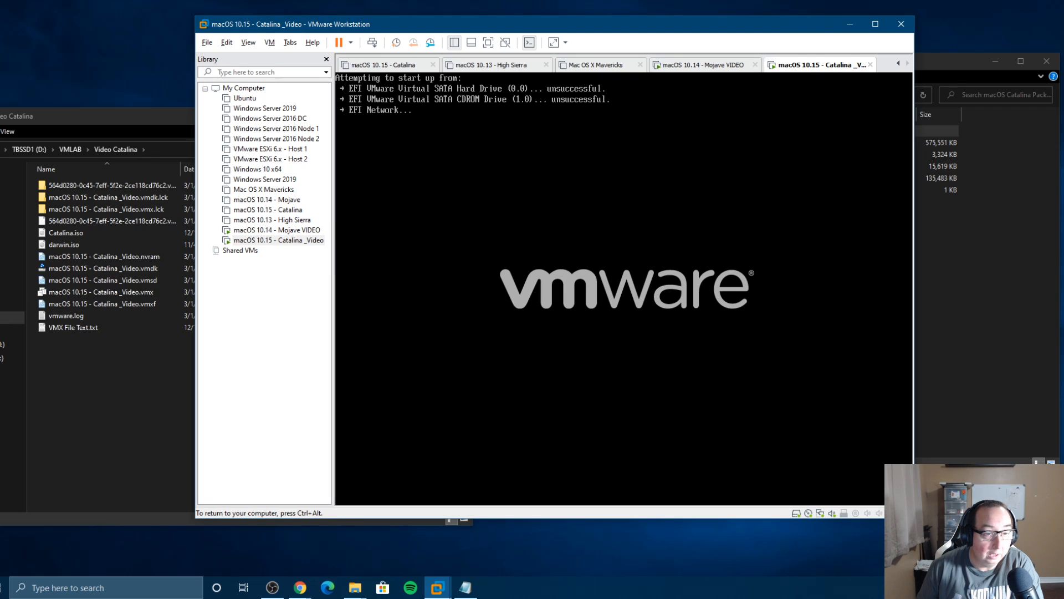
key("ctrl+alt")
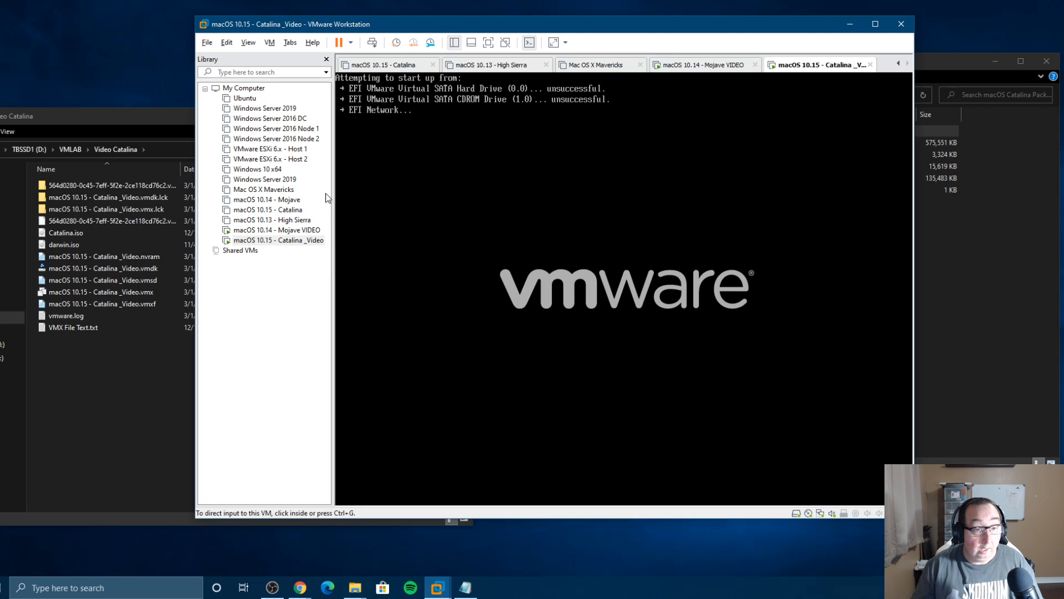
left_click(268, 210)
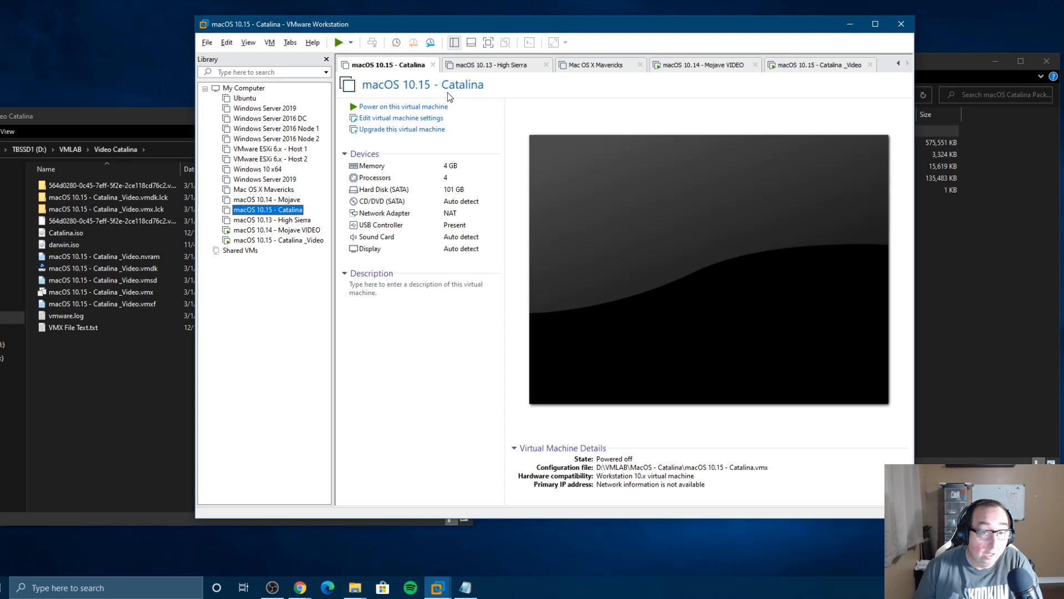
left_click(278, 240)
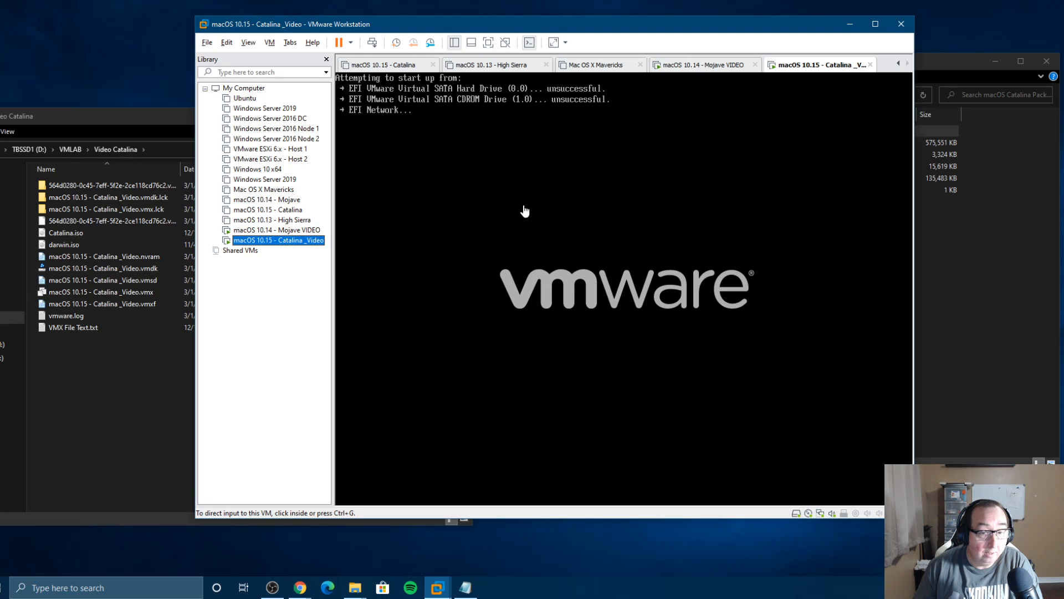
Step: Shut down the macOS 10.15 - Catalina _Video guest and confirm the shutdown
right_click(291, 241)
mouse_move(333, 322)
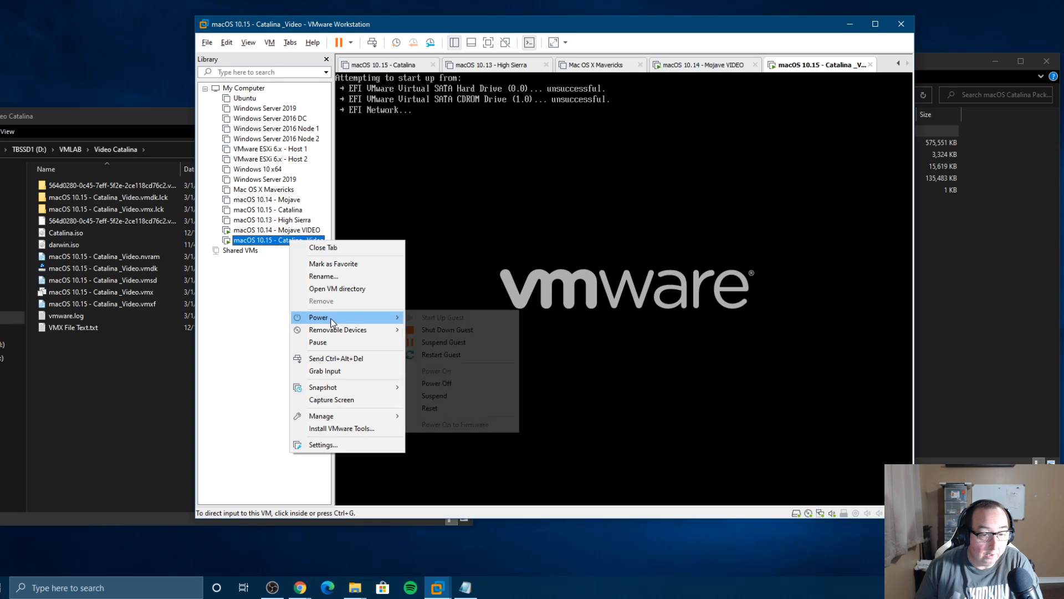
left_click(446, 330)
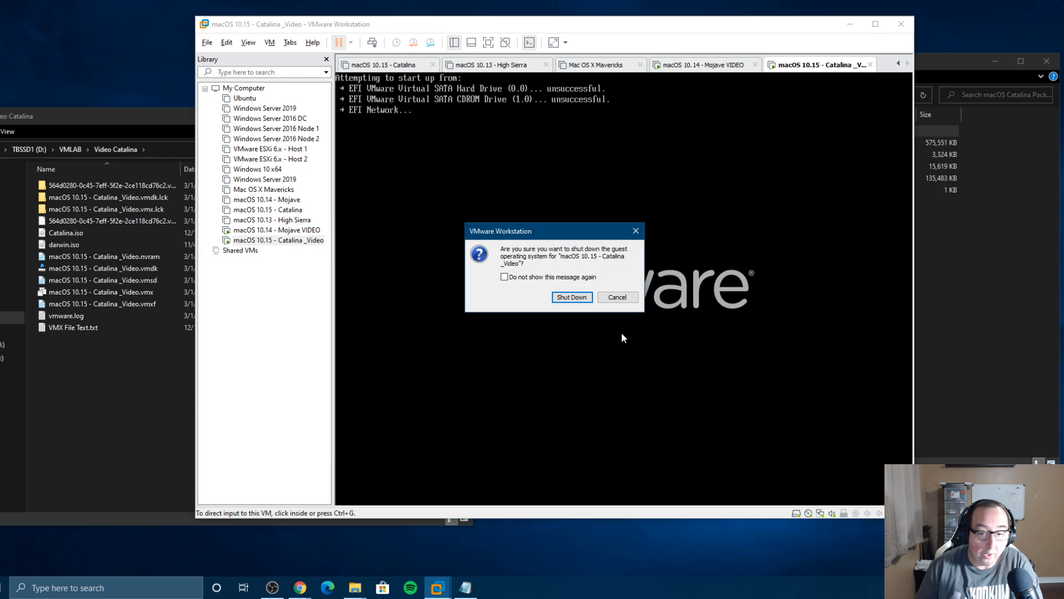
left_click(583, 301)
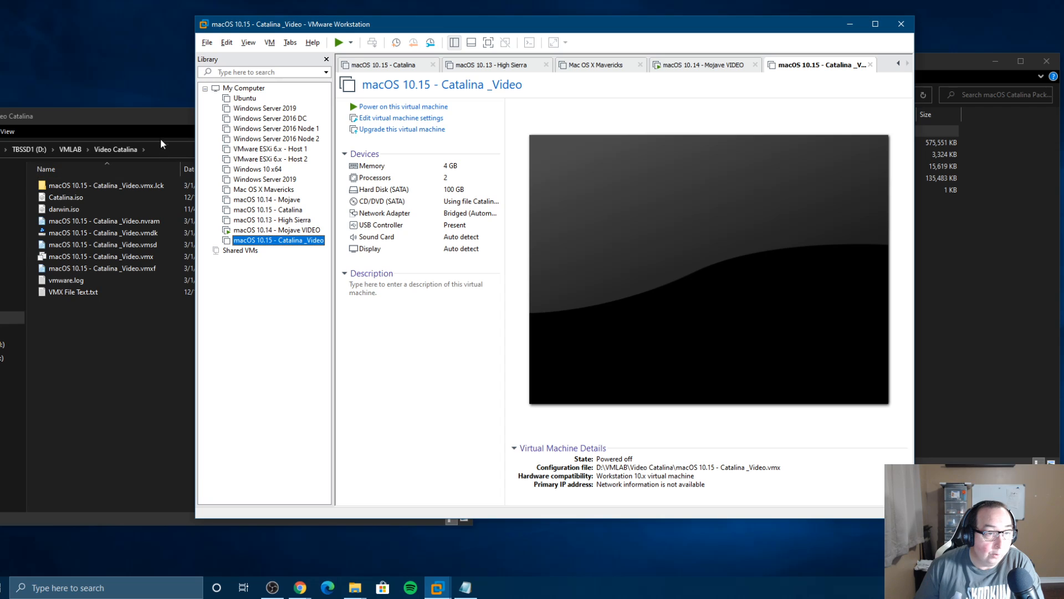
Step: Check the contents of the Catalina Virtual Disk Image by Intoguide folder in E:\MAC VM SOURCE, then return to the parent folder
left_click_drag(153, 118, 626, 144)
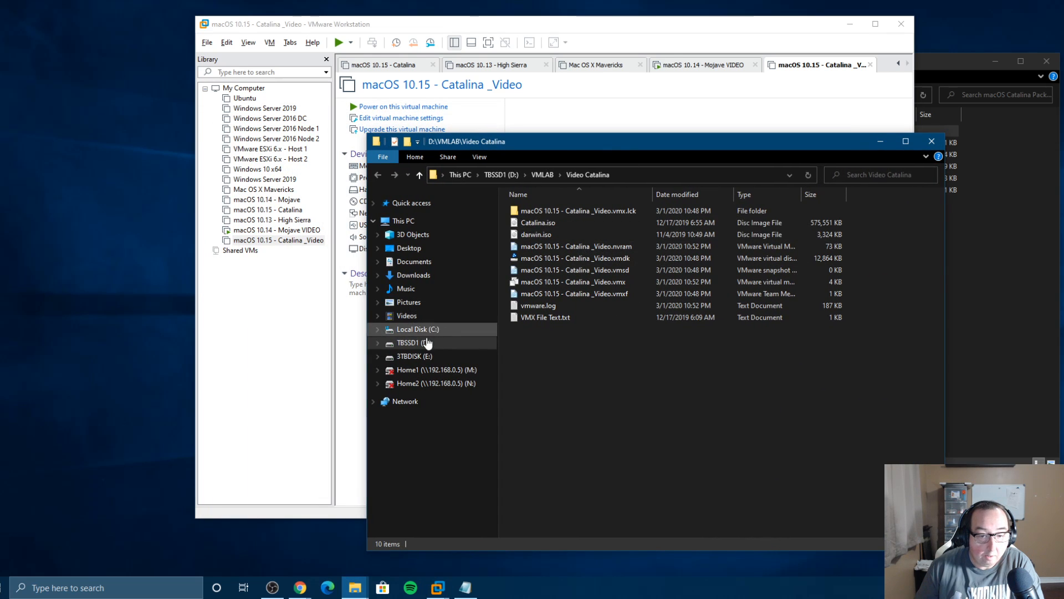
left_click(415, 356)
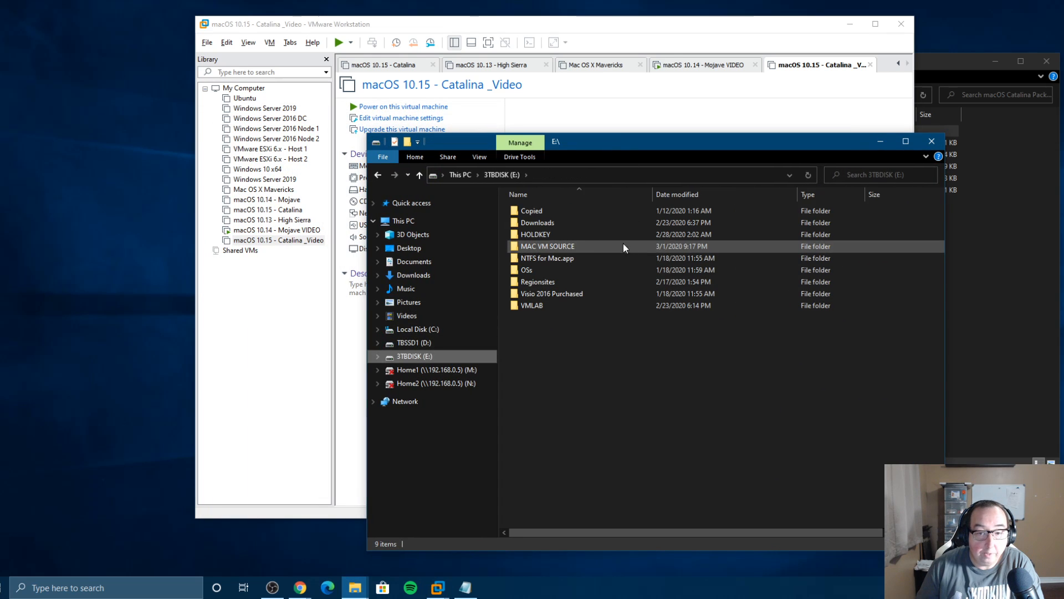
double_click(566, 251)
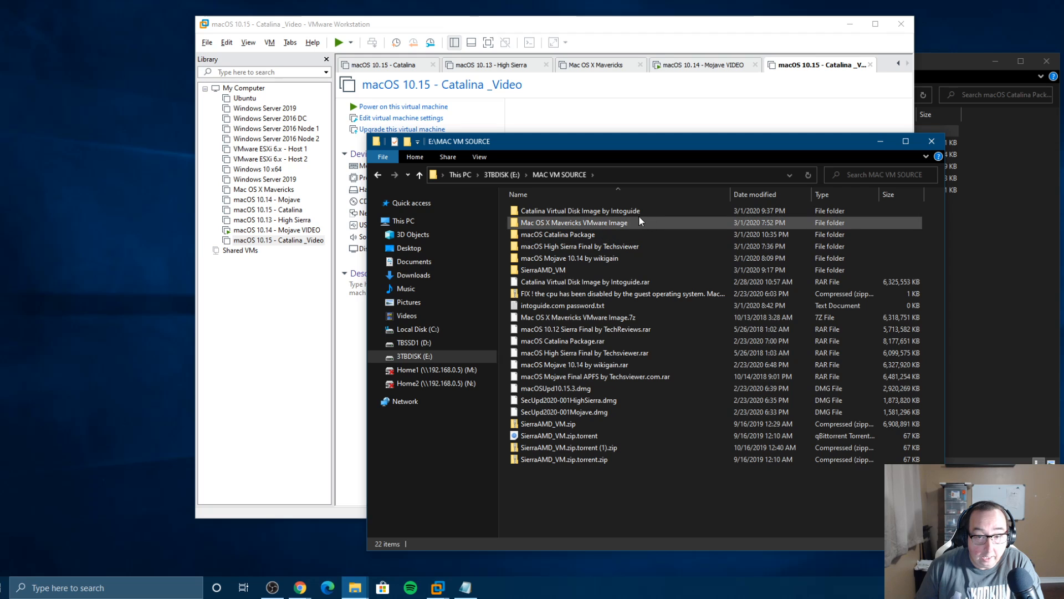
left_click(598, 213)
double_click(598, 212)
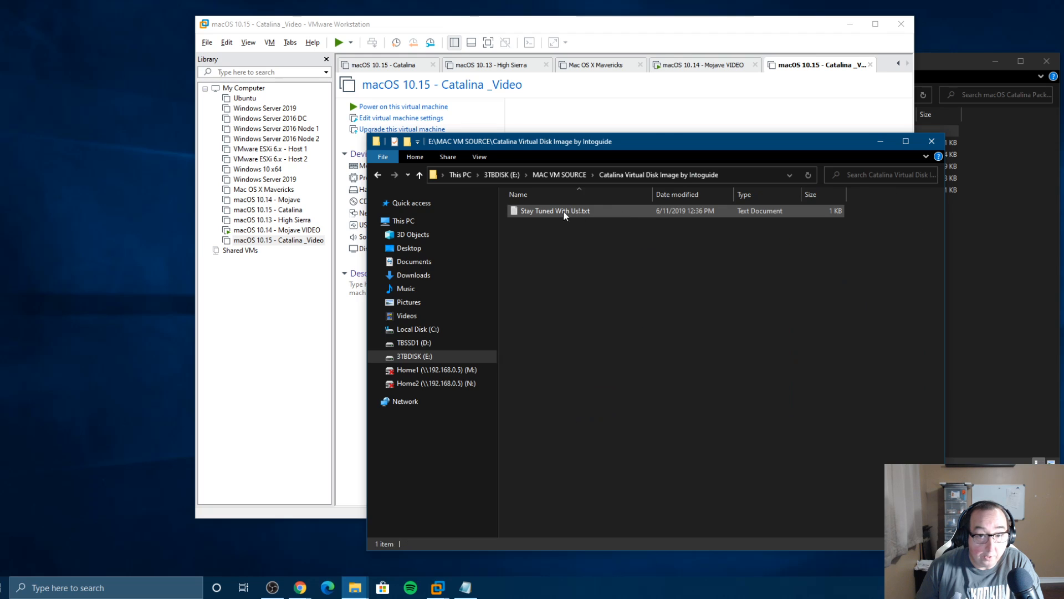
left_click(561, 174)
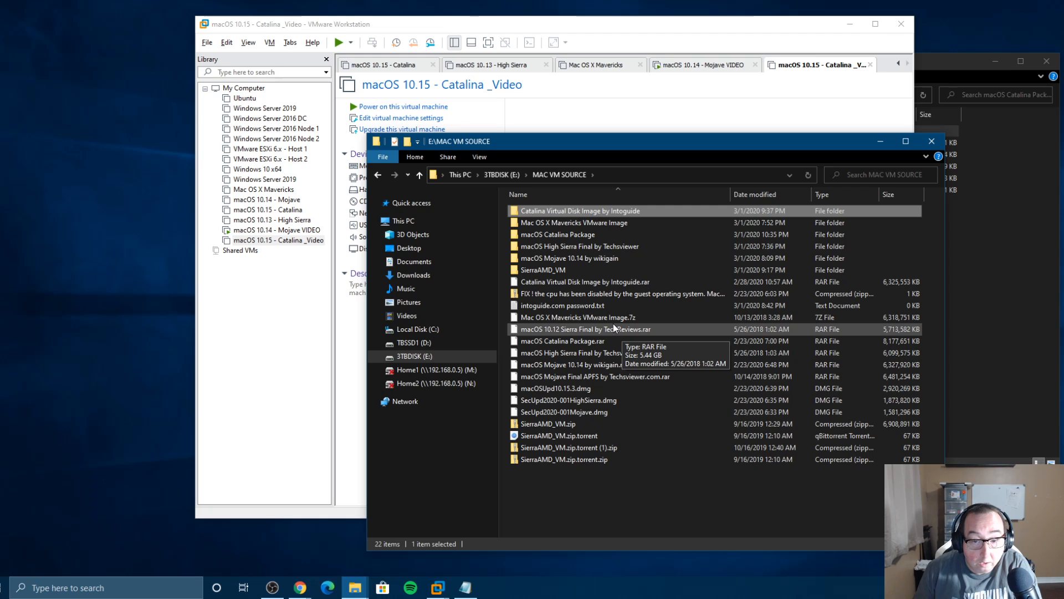
Step: Extract Catalina Virtual Disk Image by Intoguide.rar with 7-Zip into its same-named folder, entering the archive password
right_click(605, 284)
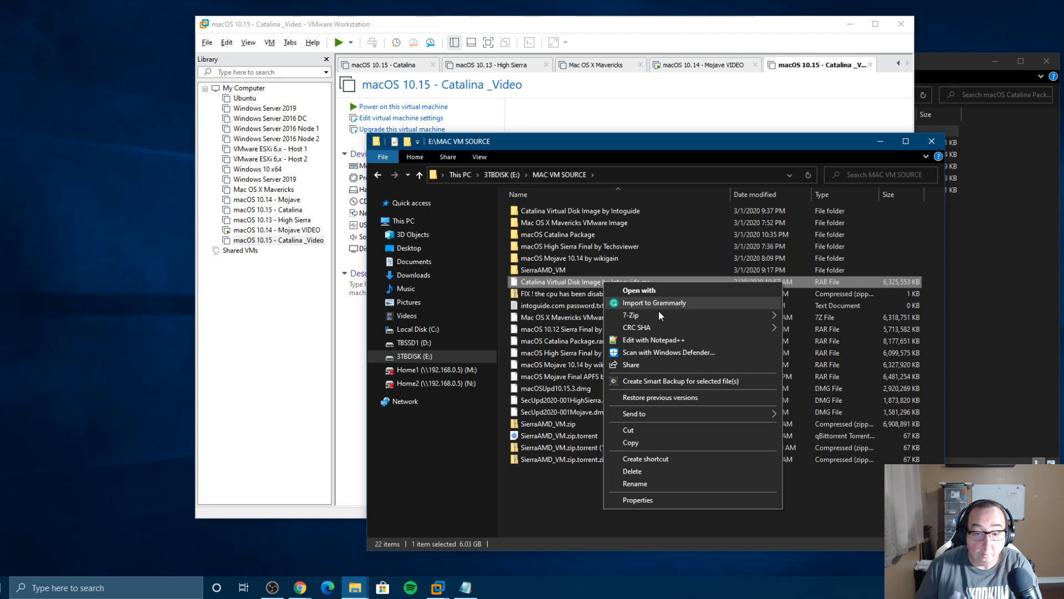
mouse_move(655, 318)
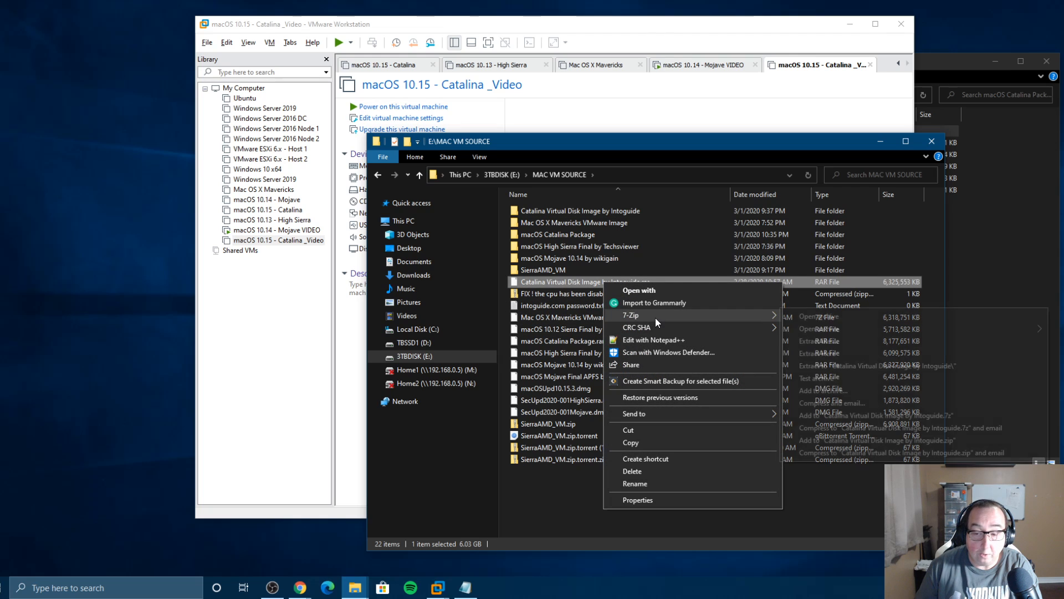
left_click(825, 363)
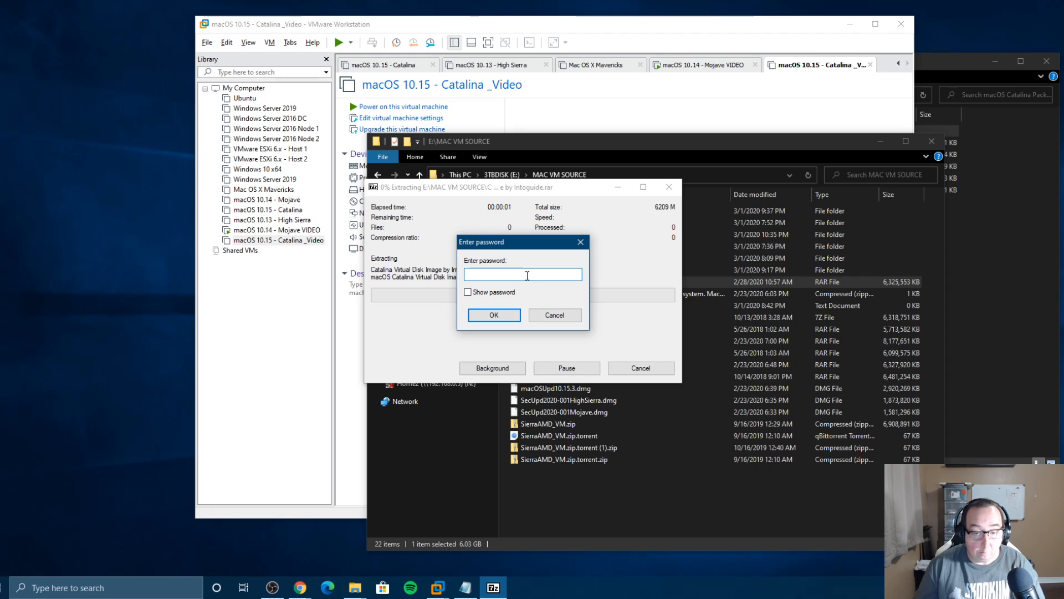
type("****")
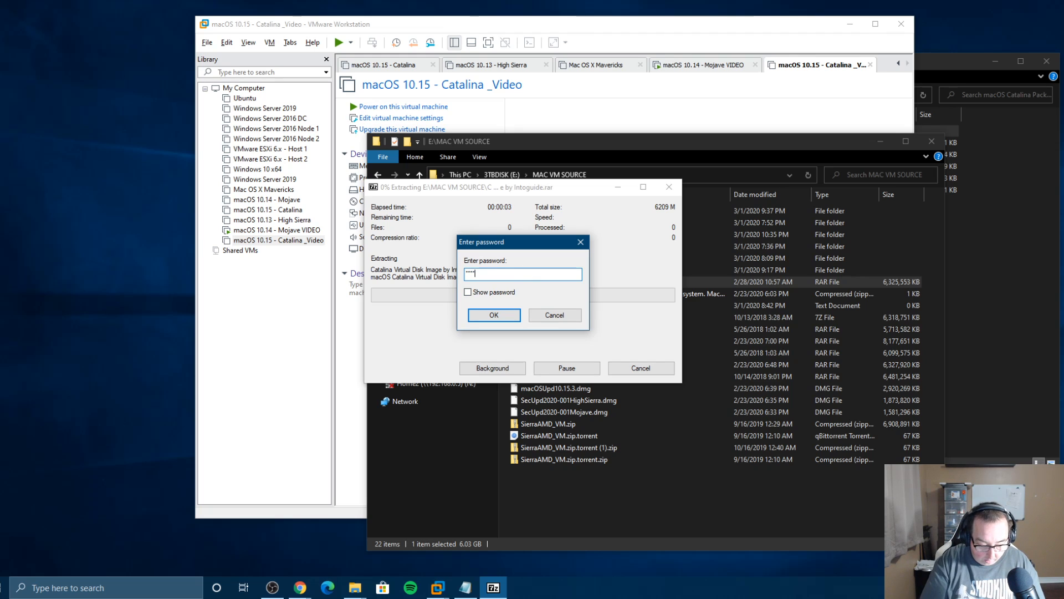
key("Return")
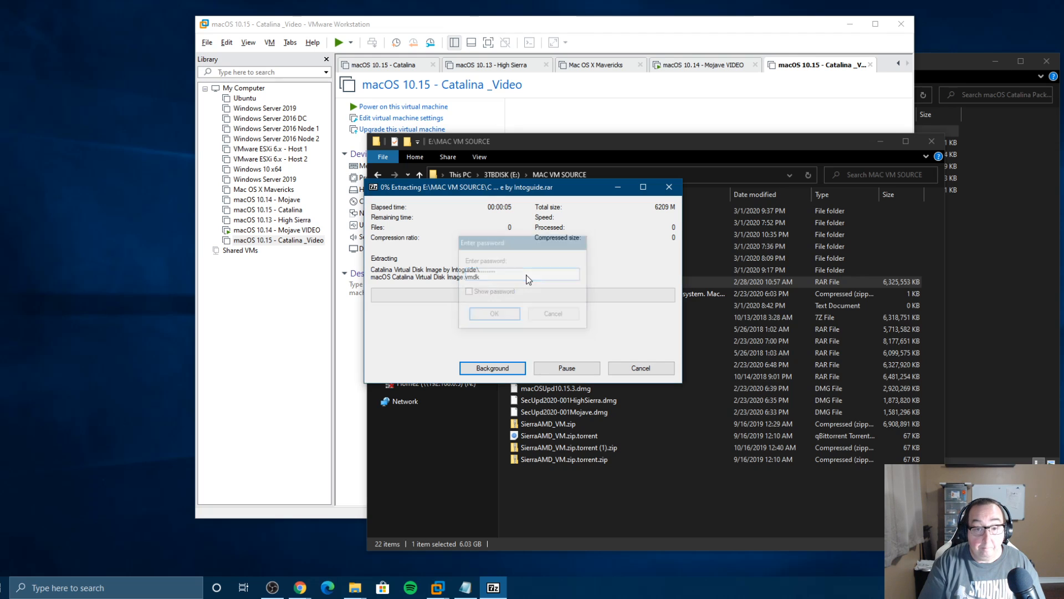
Step: Switch to Chrome and view the wikigain guide on installing macOS Catalina on VMware on Windows
left_click(300, 587)
left_click(269, 536)
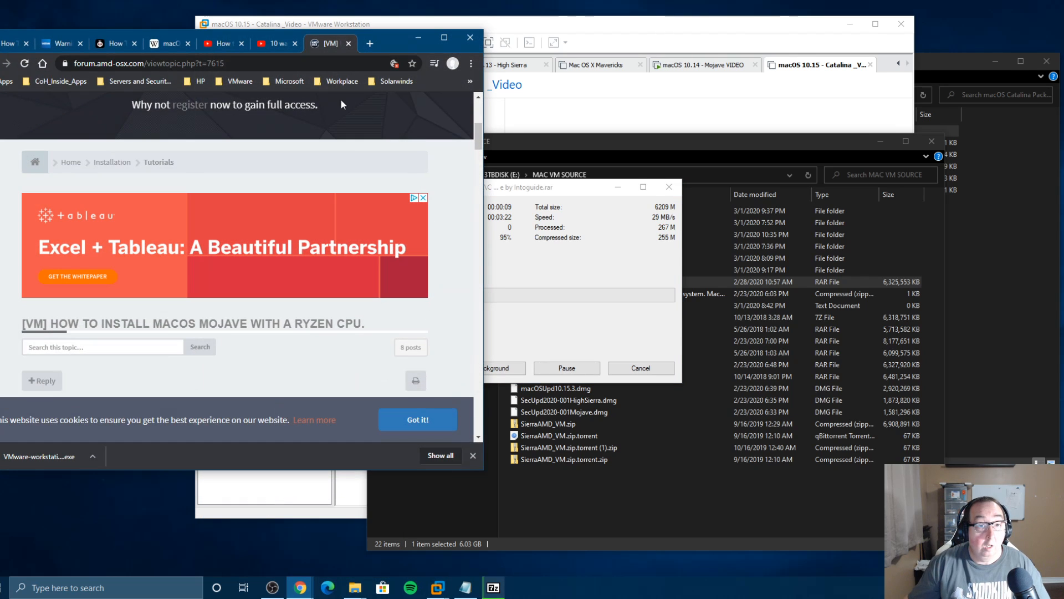
left_click(427, 38)
left_click(300, 588)
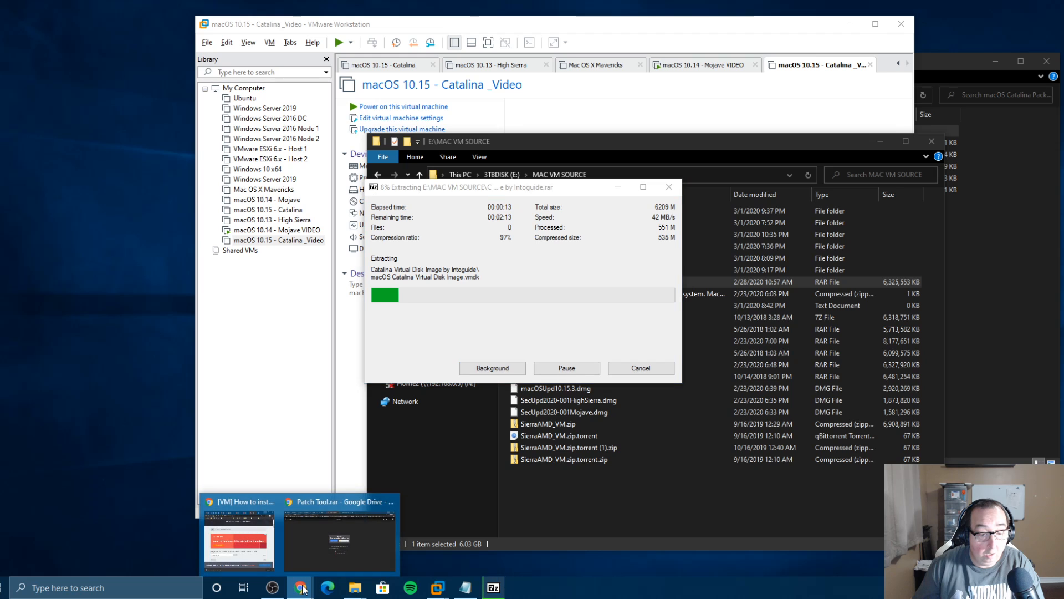
left_click(318, 557)
left_click(341, 3)
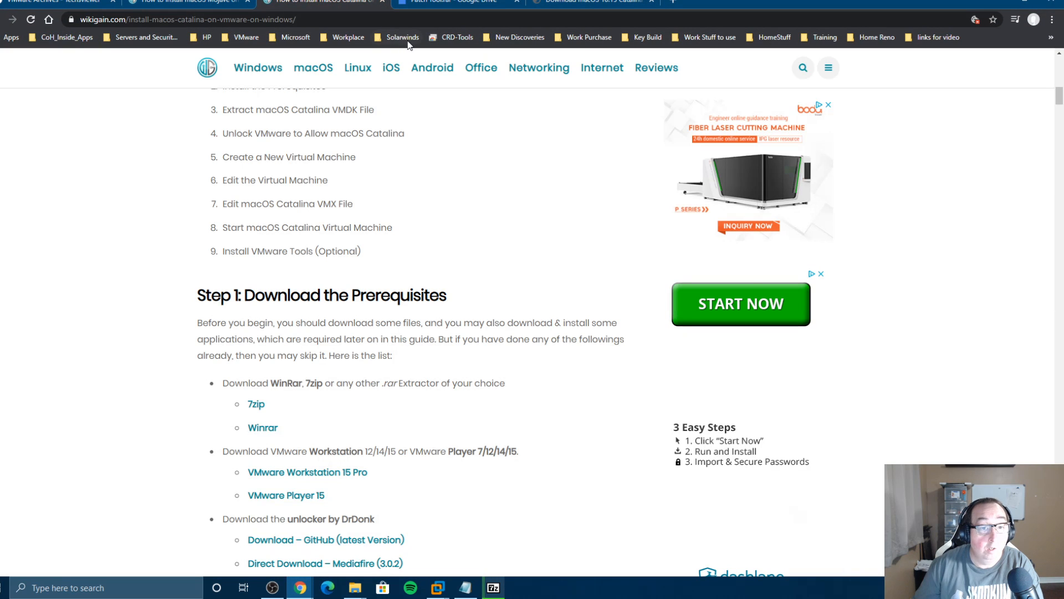
scroll(496, 189, "up", 10)
scroll(496, 200, "up", 5)
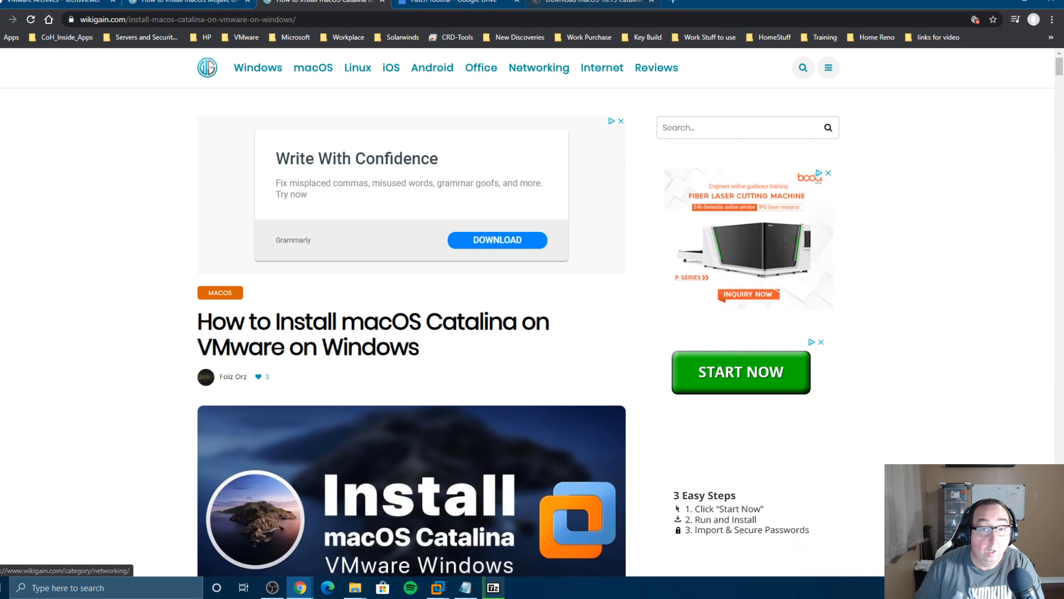
Step: Review the intoguide.com macOS 10.15 Catalina VMDK page, covering its download links, extraction password and download quota fix
left_click(568, 5)
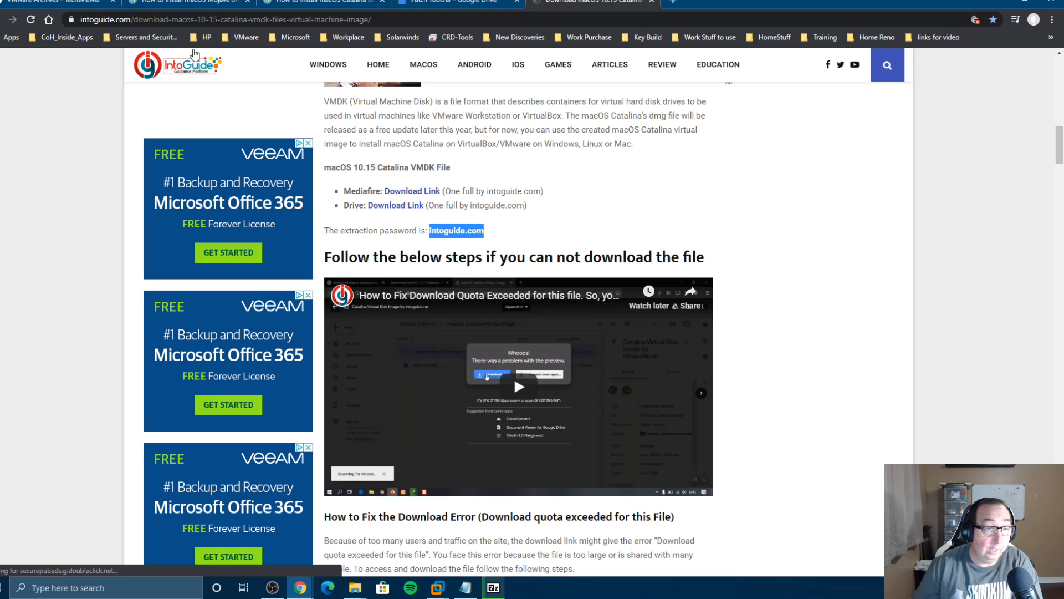
left_click(101, 20)
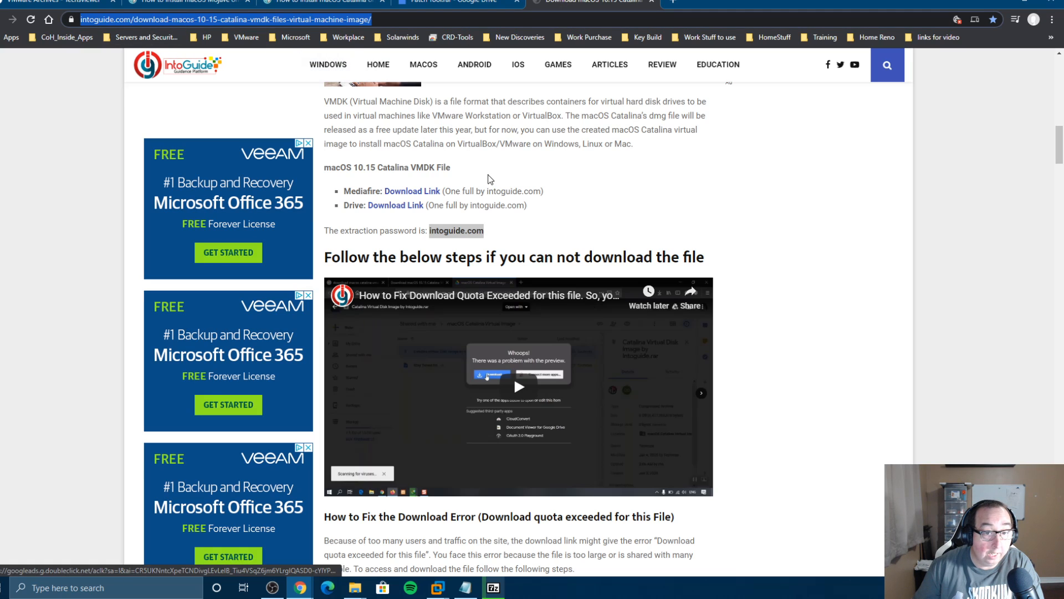
scroll(556, 277, "up", 8)
scroll(528, 333, "down", 4)
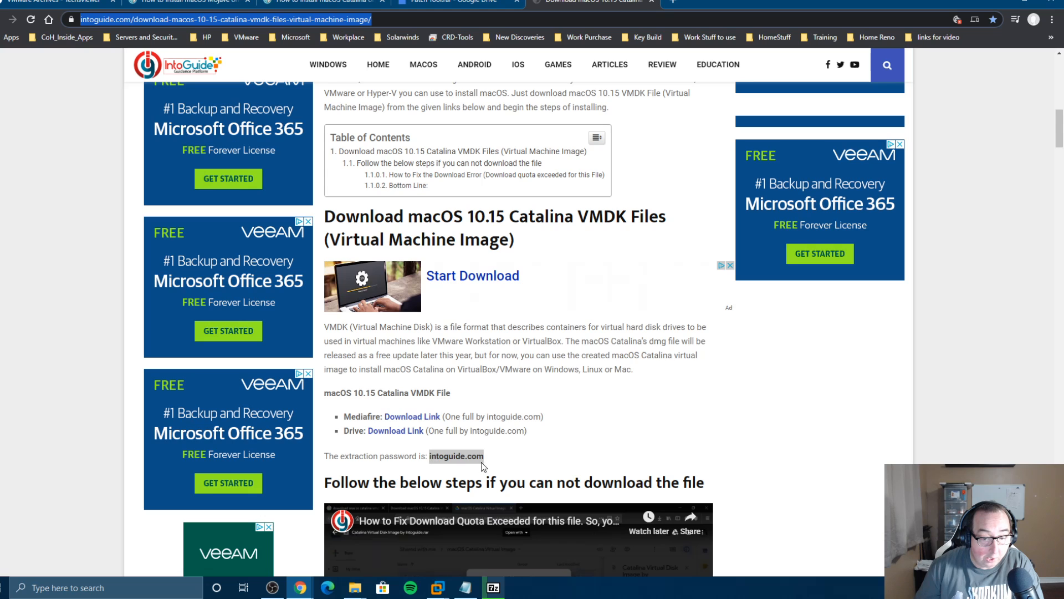
scroll(553, 447, "down", 7)
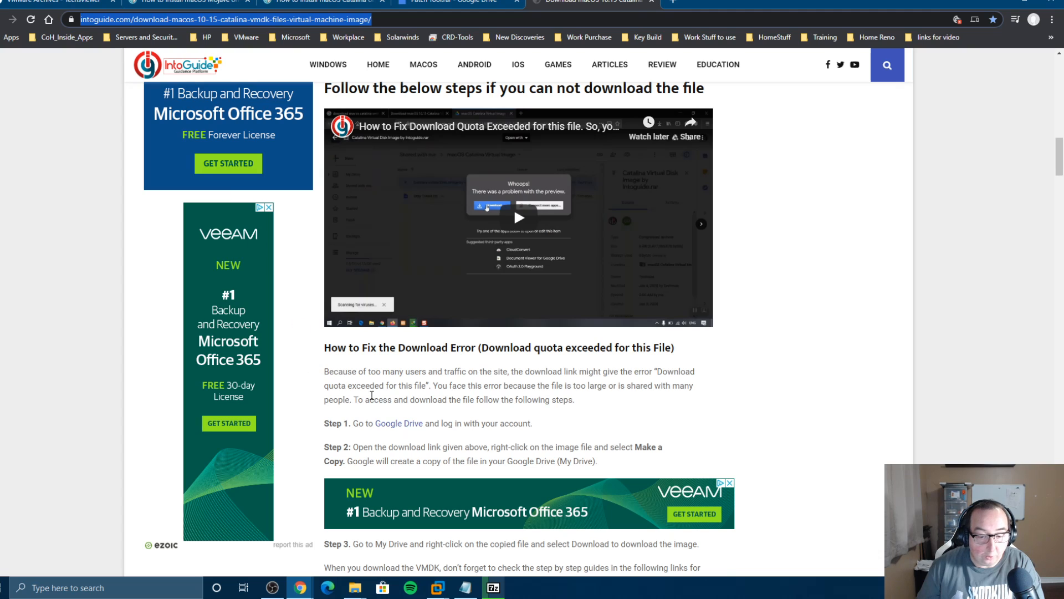
Step: Switch to VMware Workstation and open the settings of the macOS 10.15 - Catalina _Video machine
left_click(438, 590)
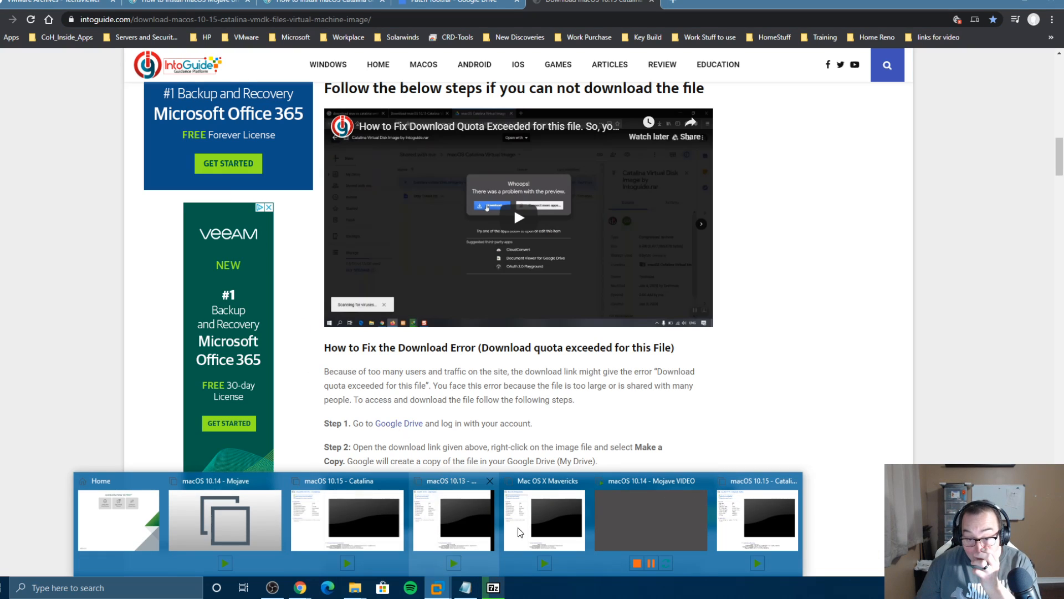
left_click(738, 516)
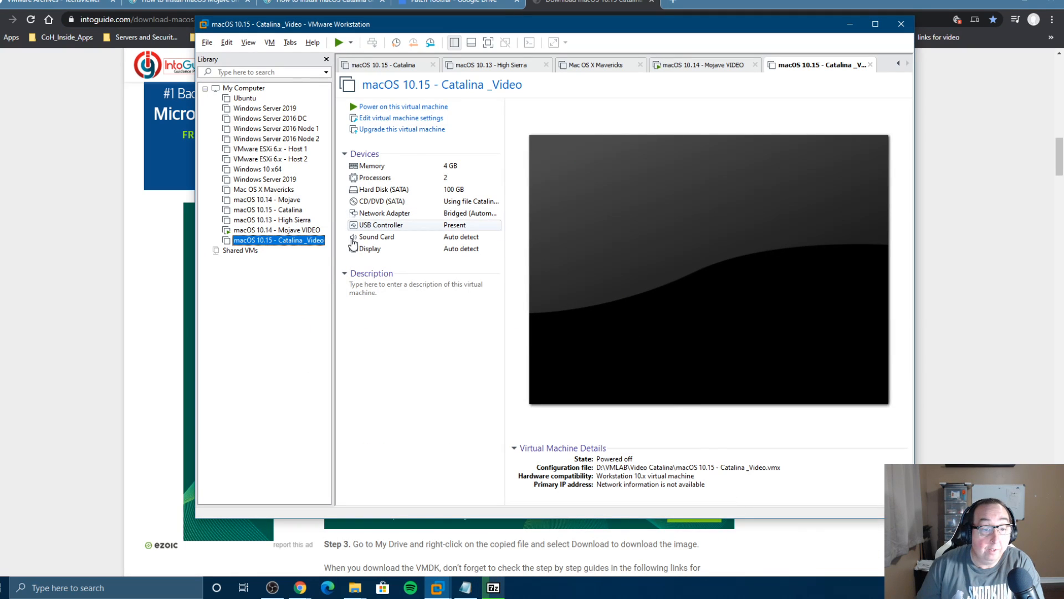
left_click(375, 118)
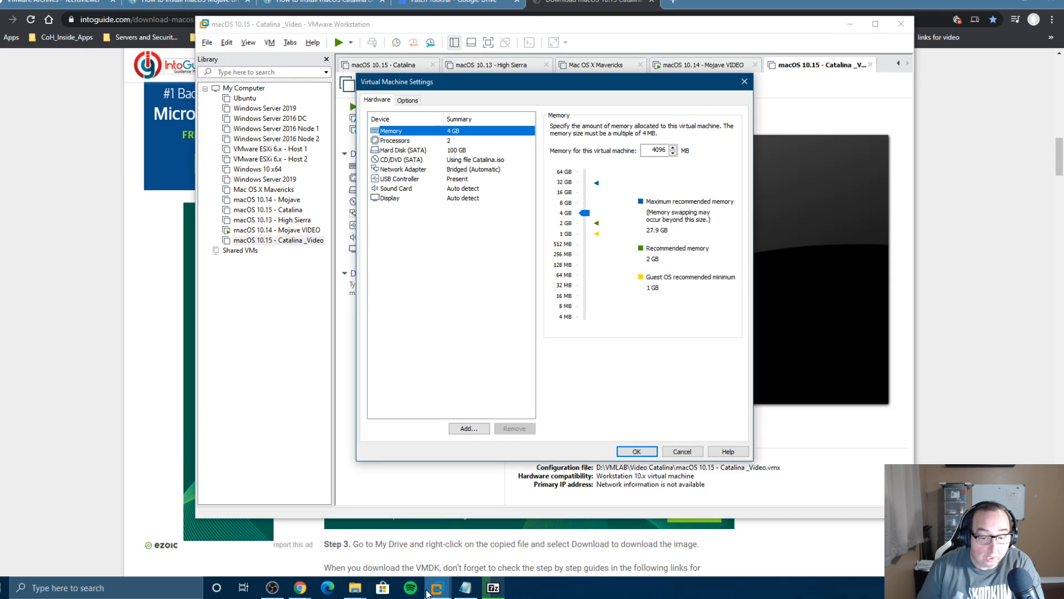
Step: Copy macOS Catalina Virtual Disk Image.vmdk from its extracted folder in E:\MAC VM SOURCE into D:\VMLAB\Video Catalina
mouse_move(354, 588)
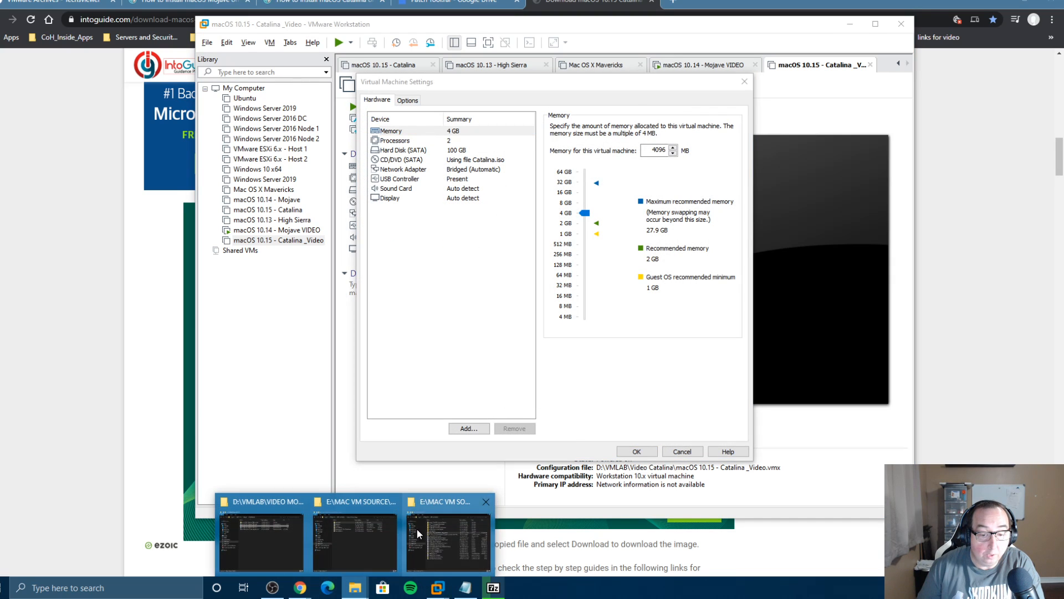
left_click(434, 524)
double_click(554, 212)
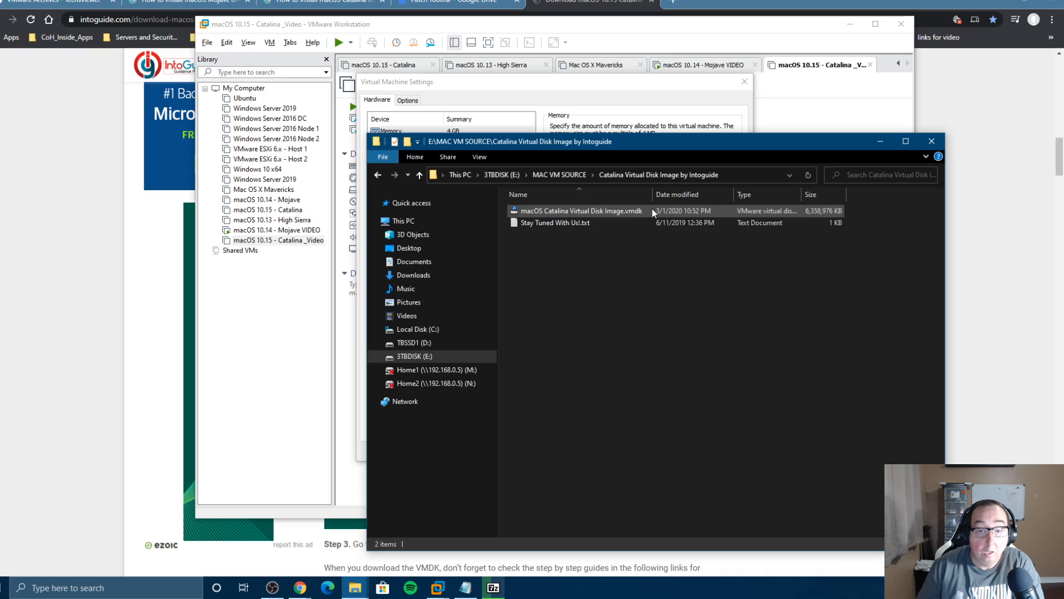
right_click(599, 213)
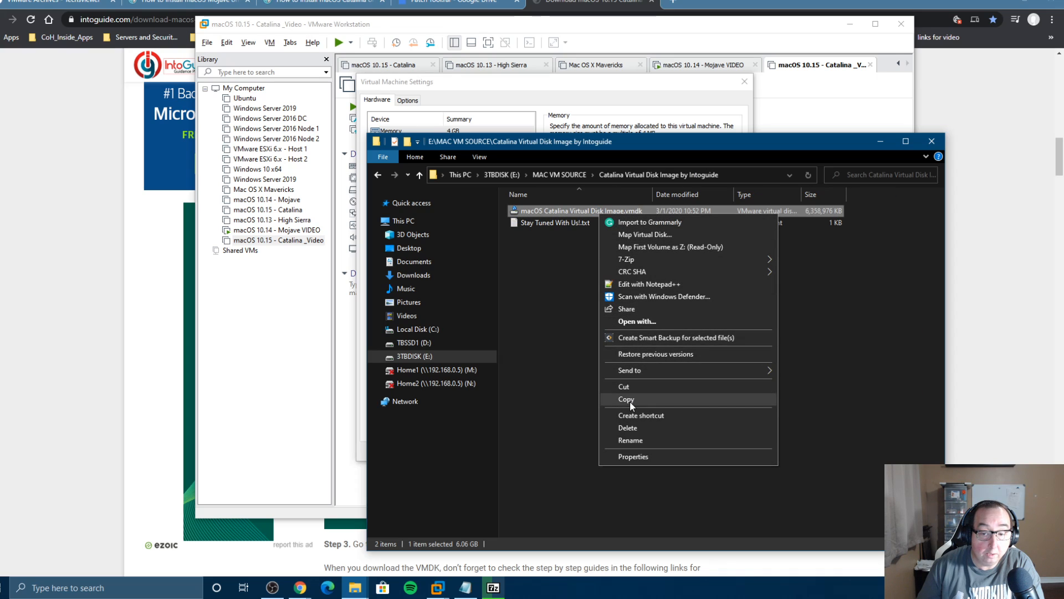
left_click(627, 400)
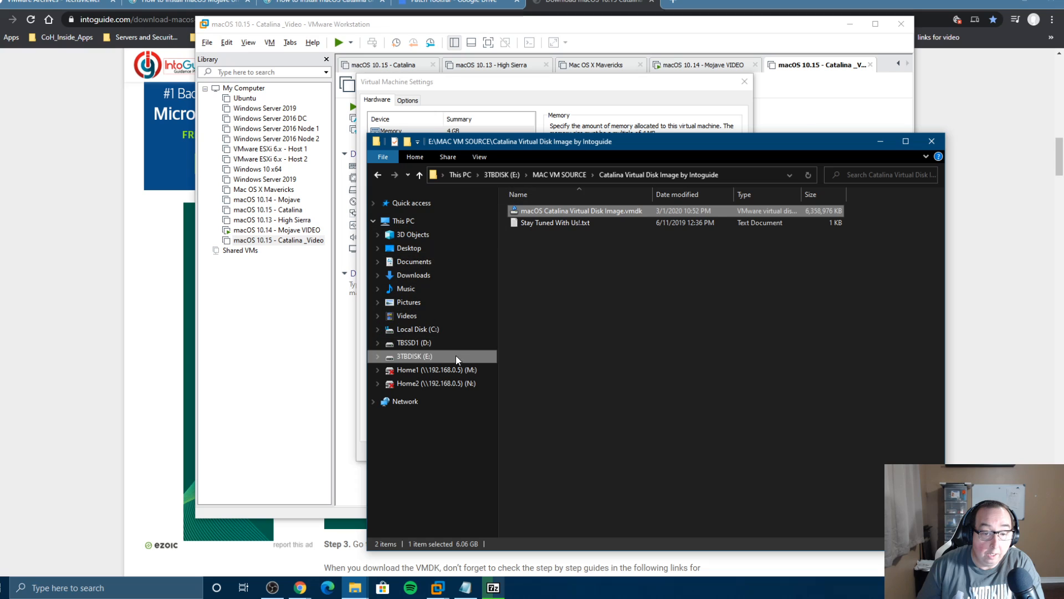
left_click(414, 343)
double_click(524, 224)
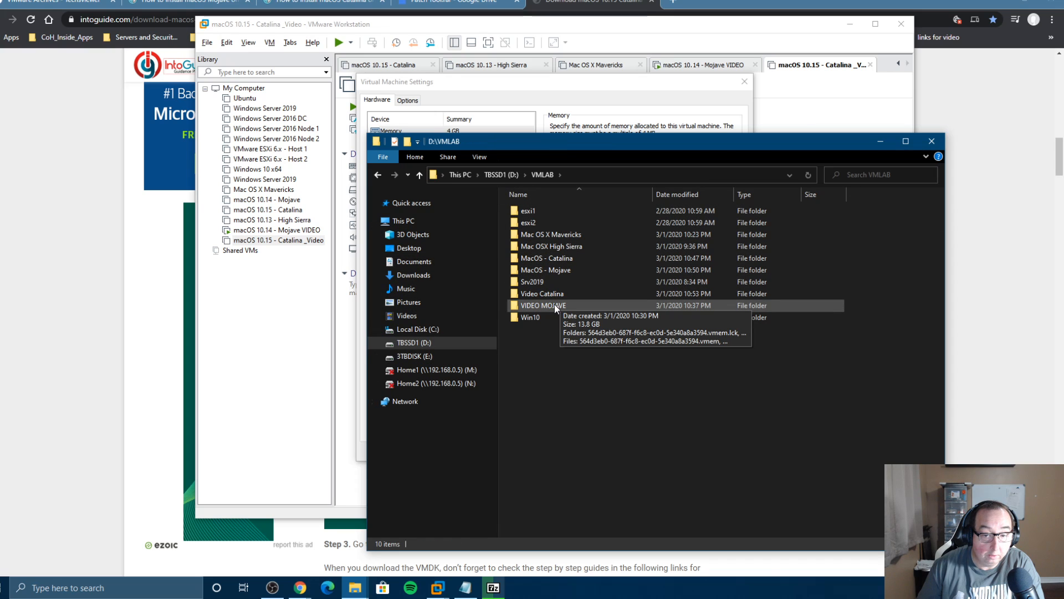
double_click(540, 295)
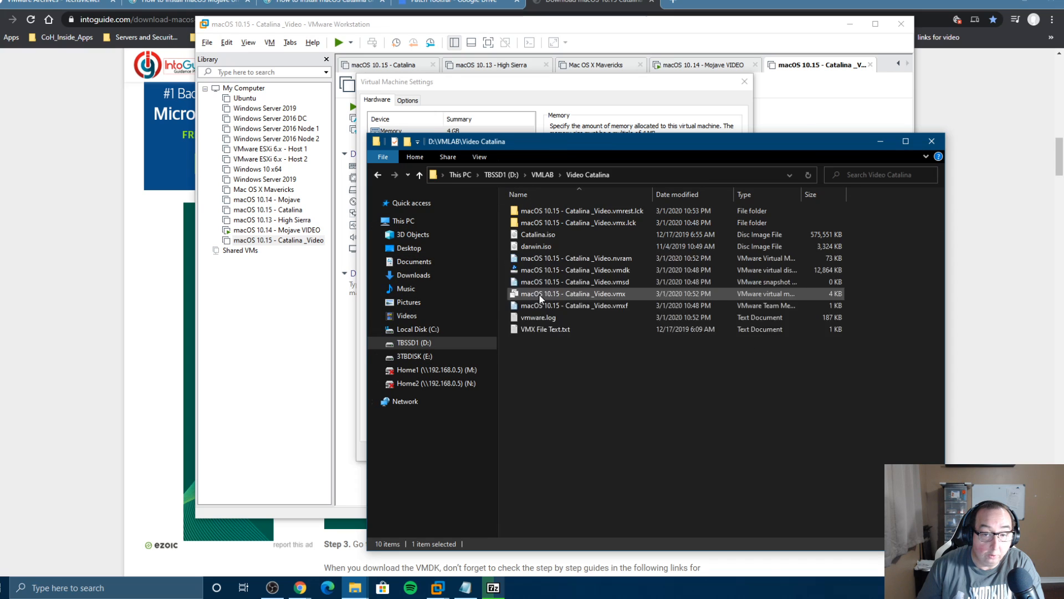
right_click(593, 387)
left_click(631, 280)
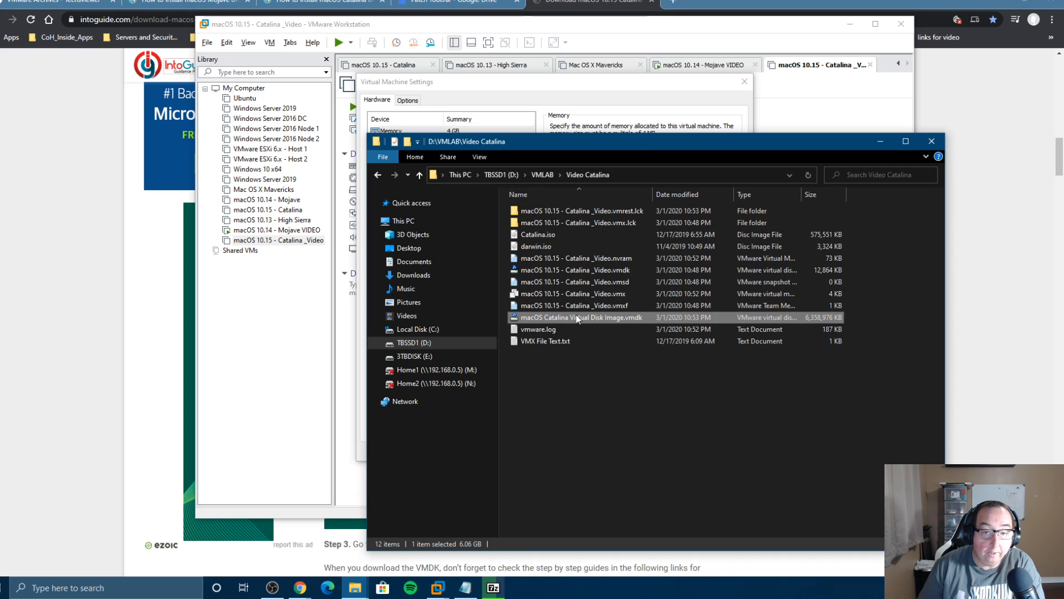
Step: Delete the .vmrest.lck and .vmx.lck folders and vmware.log from the Video Catalina folder
left_click(622, 211)
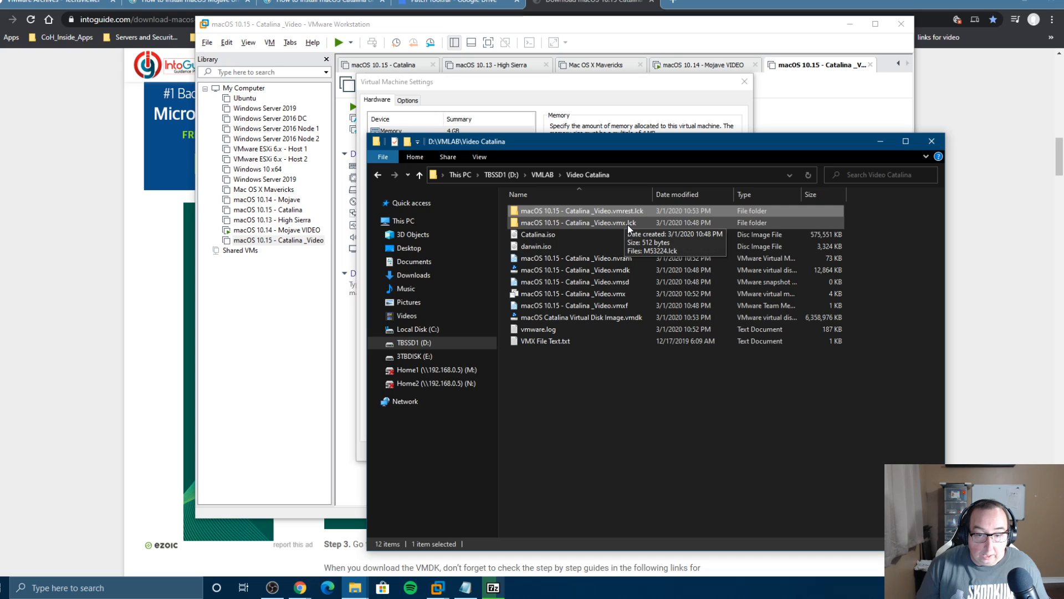
left_click(628, 225, "ctrl")
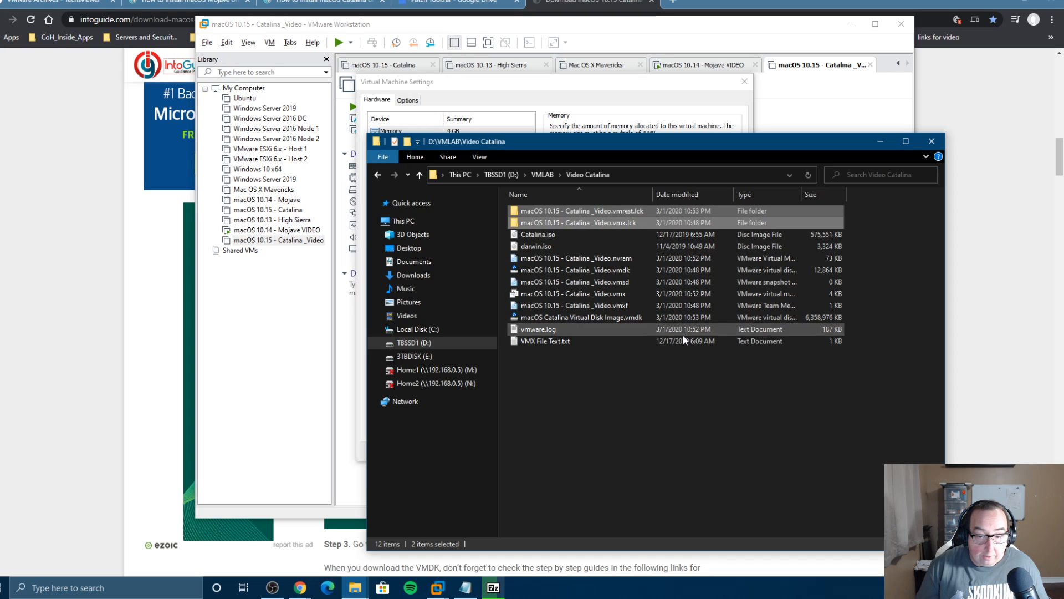
left_click(543, 330, "ctrl")
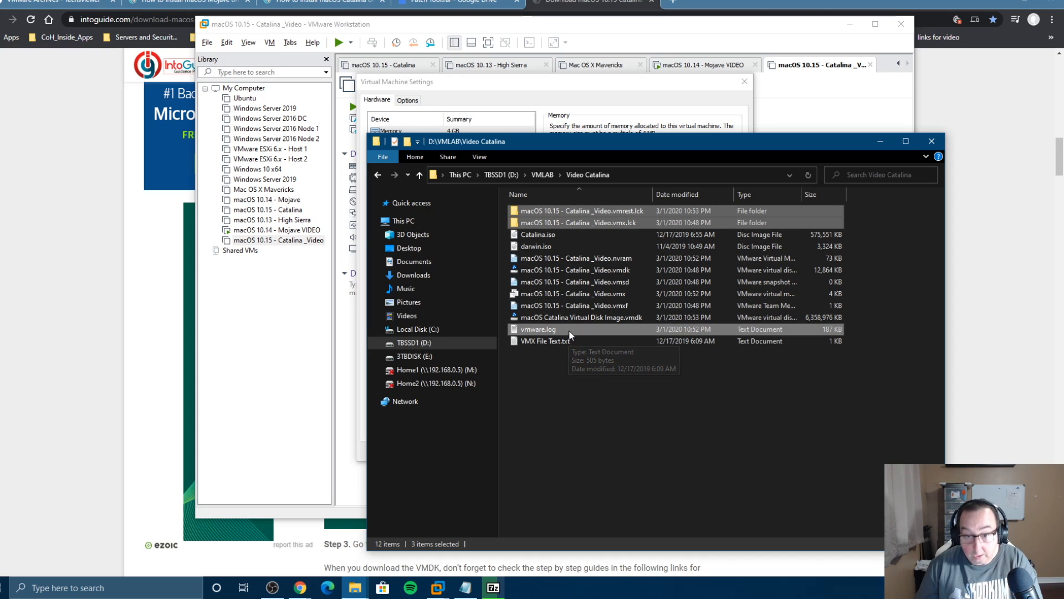
key("Delete")
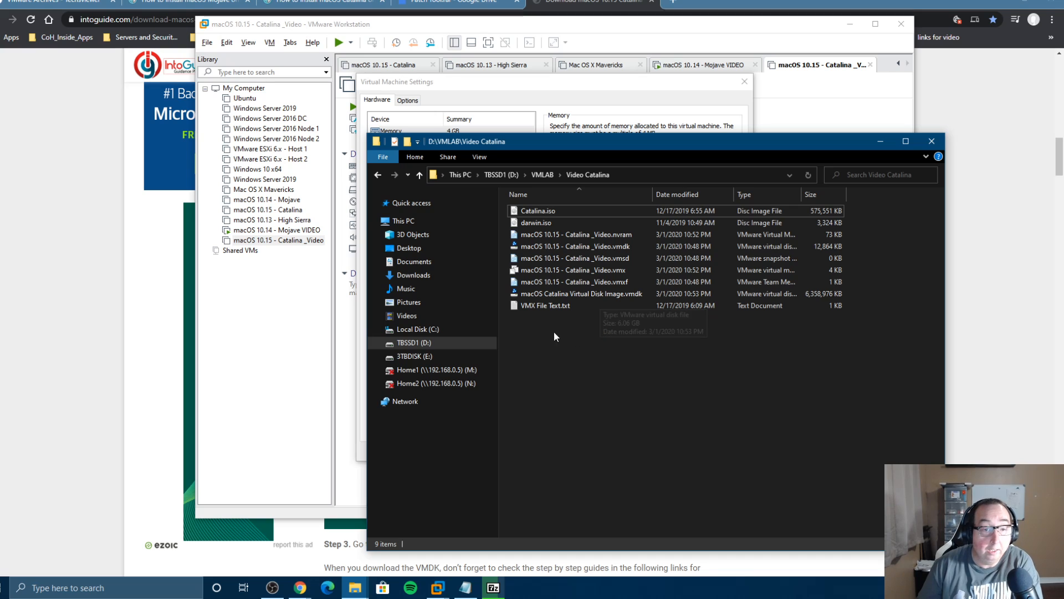
Step: Set the virtual machine's CD/DVD (SATA) connection to use a physical drive
left_click(418, 82)
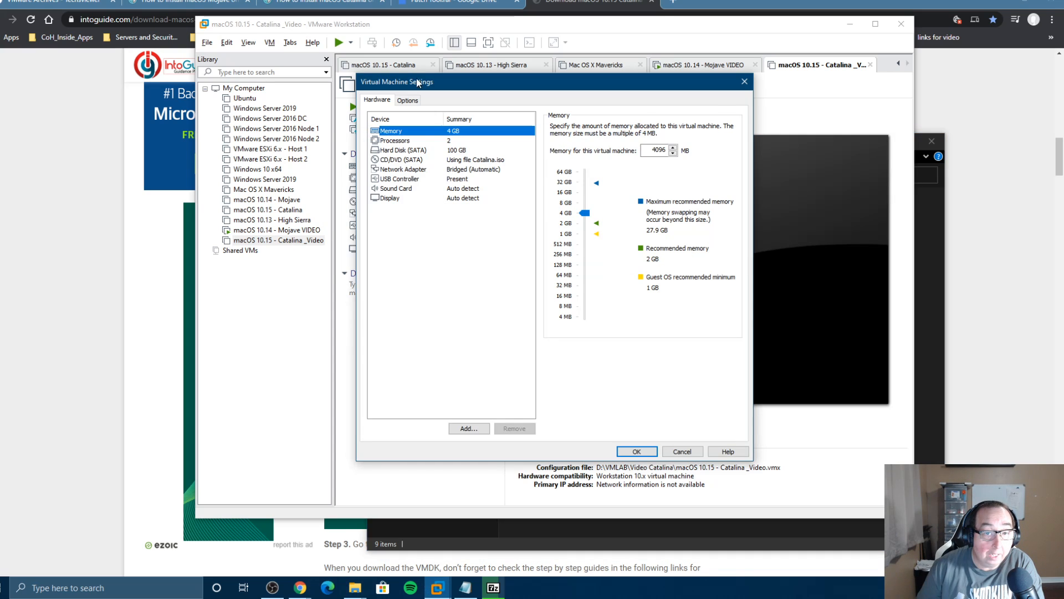
left_click(392, 159)
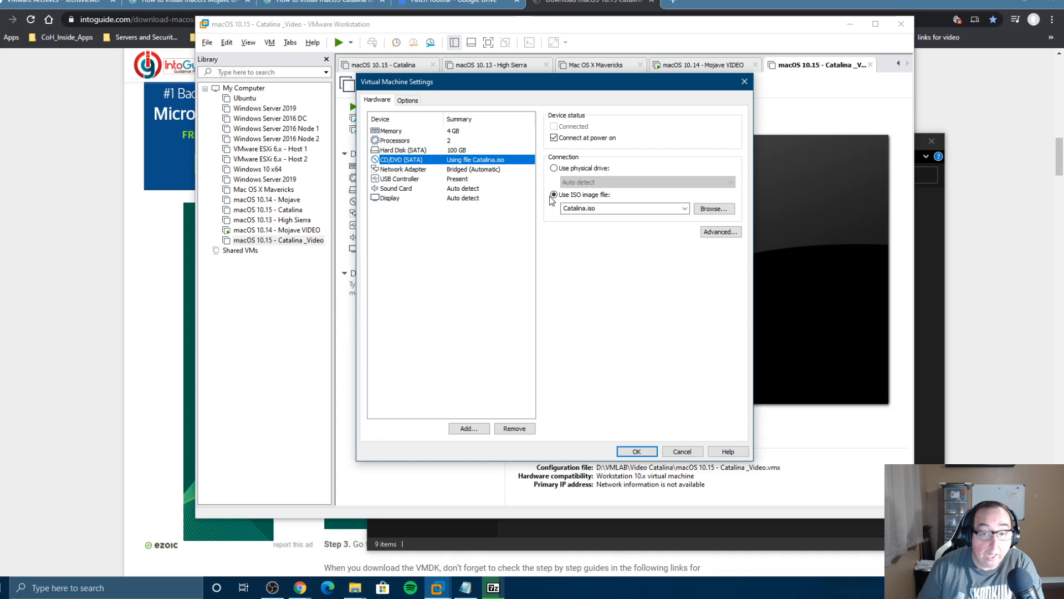
left_click(554, 168)
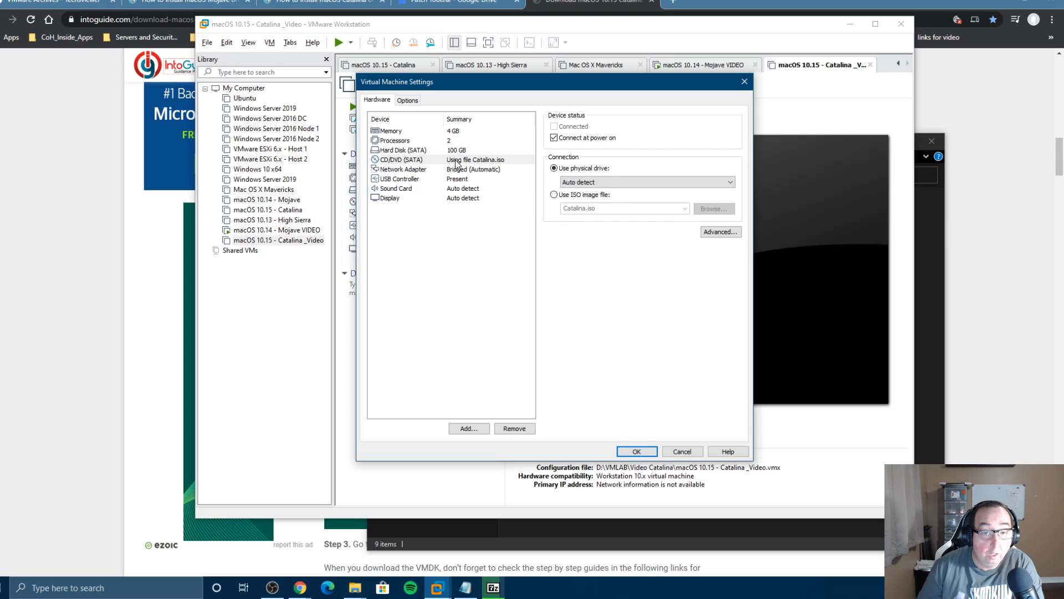
Step: Remove the current SATA hard disk and start adding a SATA hard disk based on an existing virtual disk
left_click(400, 150)
left_click(514, 428)
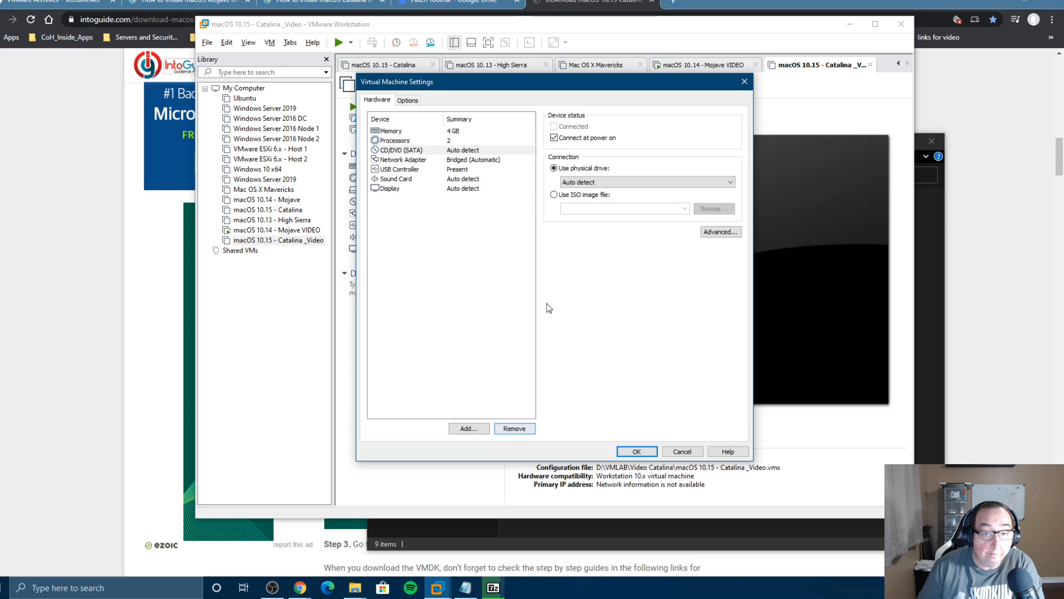
left_click(469, 429)
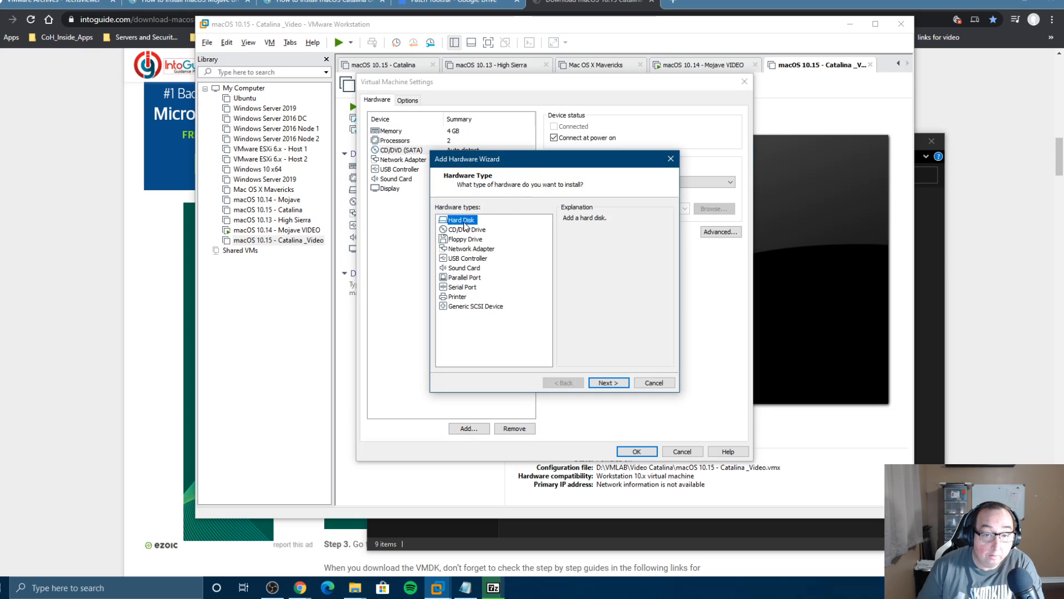
left_click(608, 382)
left_click(445, 244)
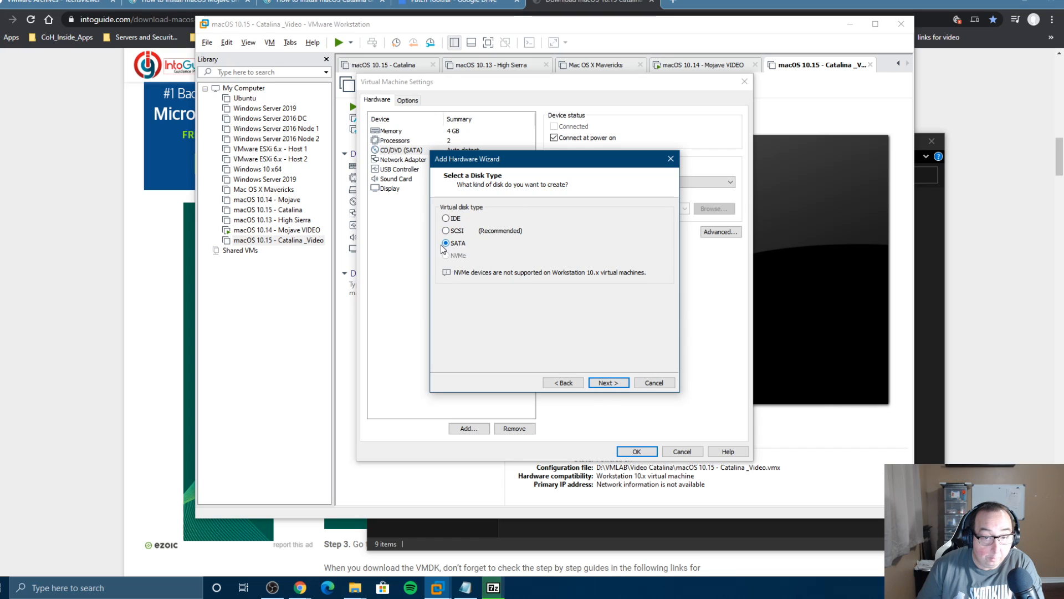
left_click(605, 383)
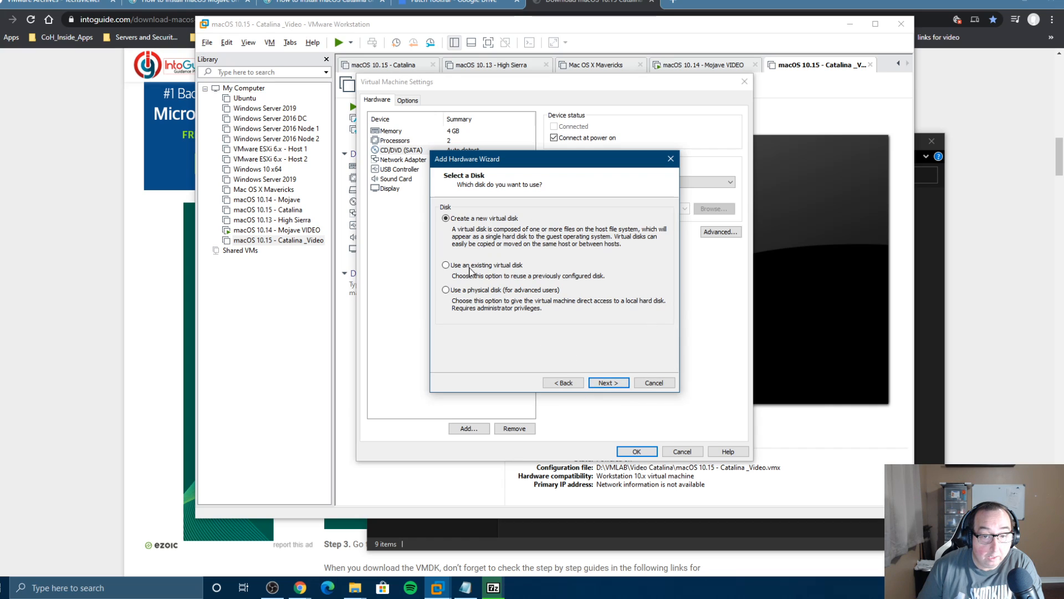
left_click(446, 265)
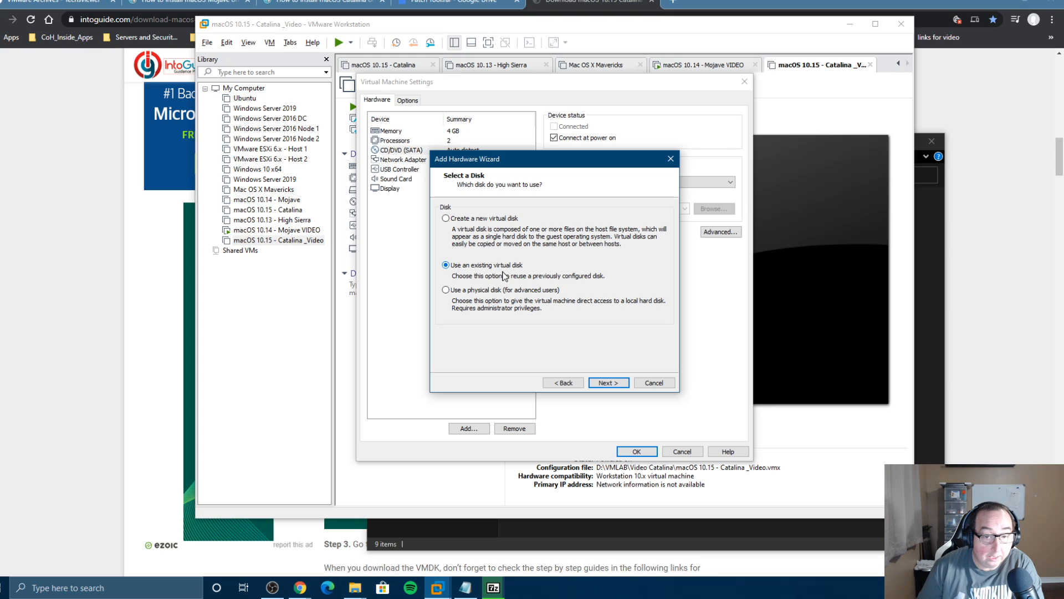
left_click(608, 383)
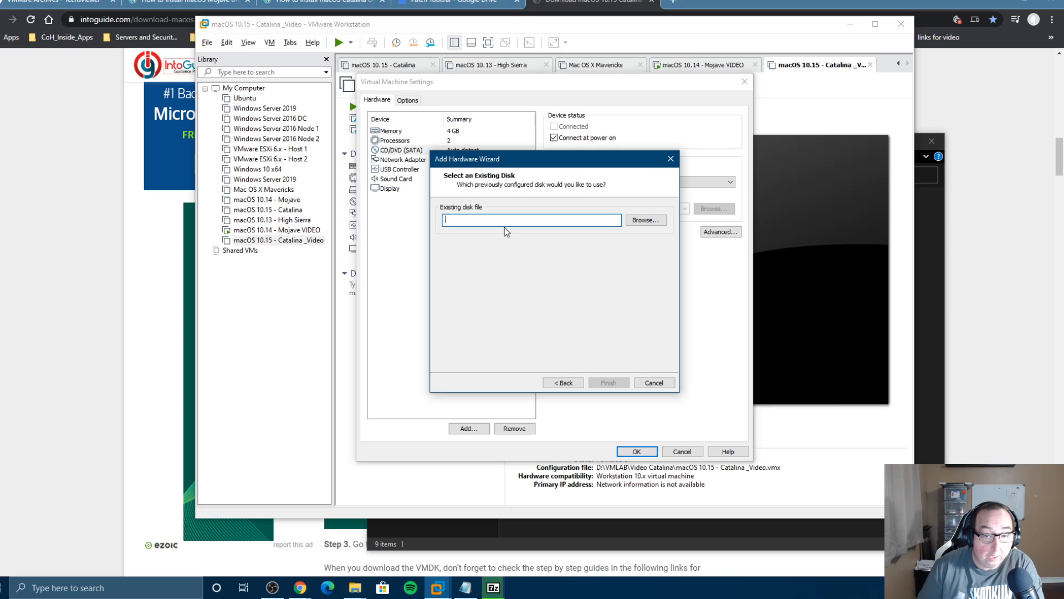
Step: Use macOS Catalina Virtual Disk Image.vmdk from D:\VMLAB\Video Catalina as the new hard disk, keeping its existing format
left_click(630, 222)
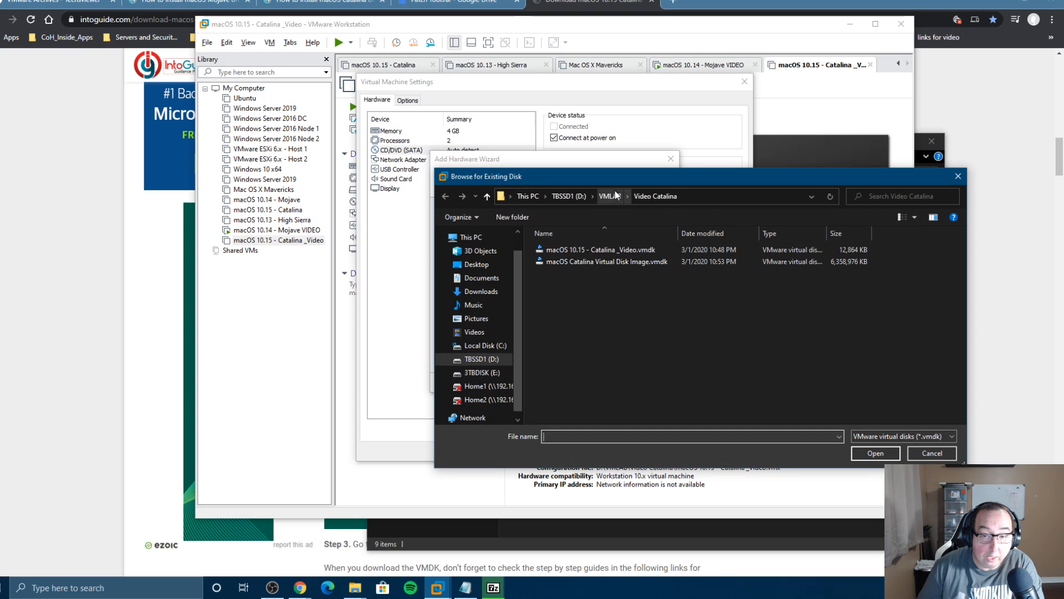
left_click(569, 196)
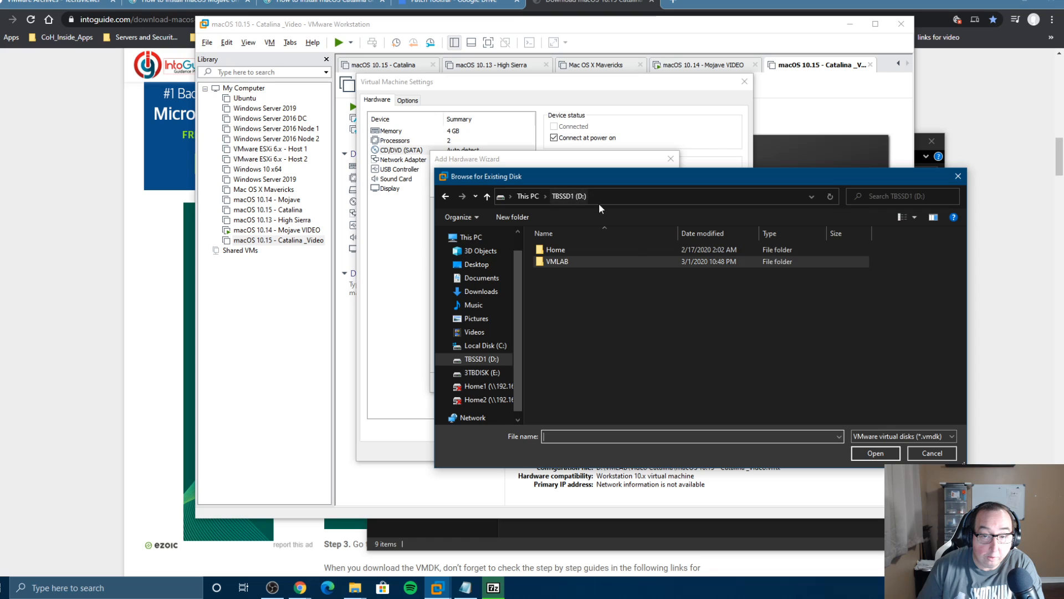
double_click(556, 261)
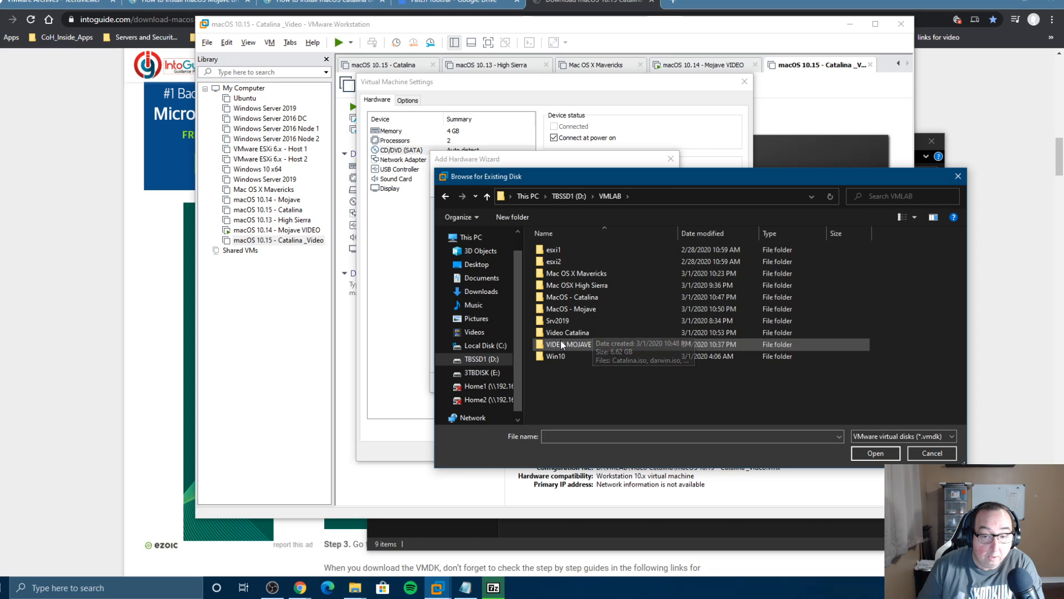
left_click(559, 332)
double_click(558, 330)
left_click(562, 263)
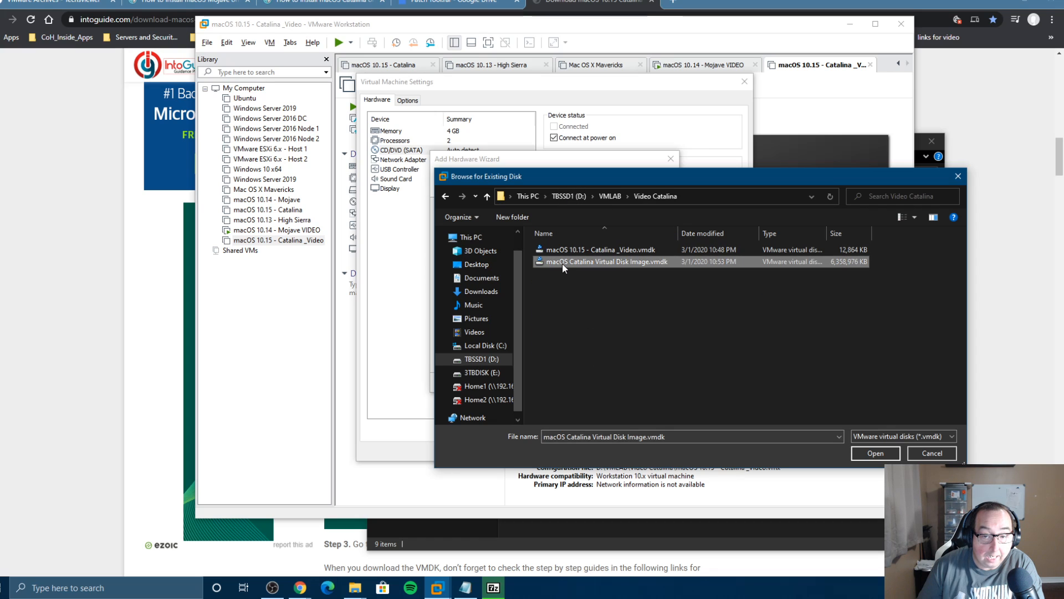
left_click(875, 453)
left_click(606, 385)
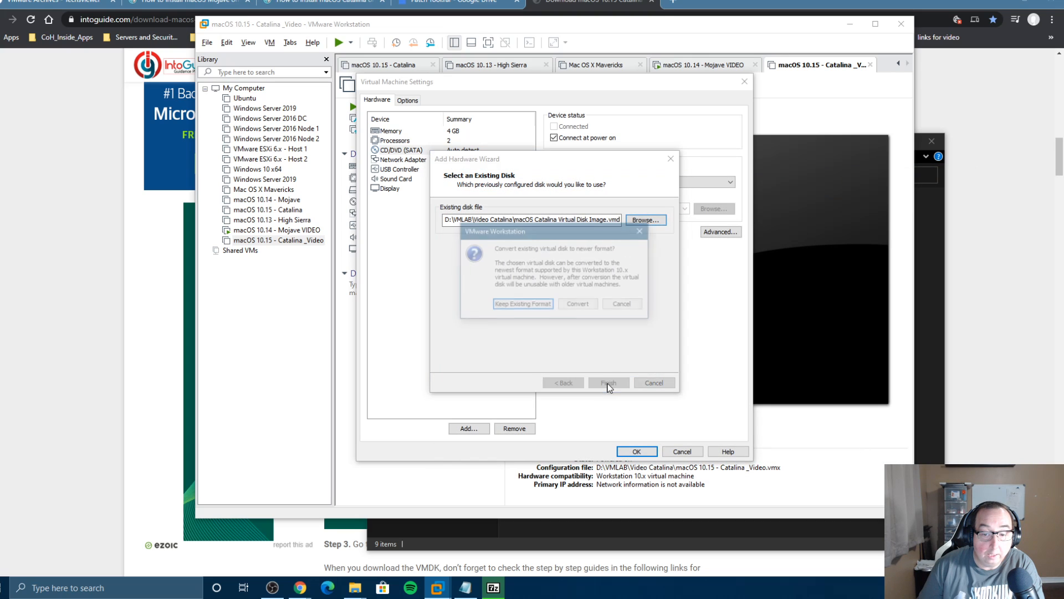
left_click(503, 306)
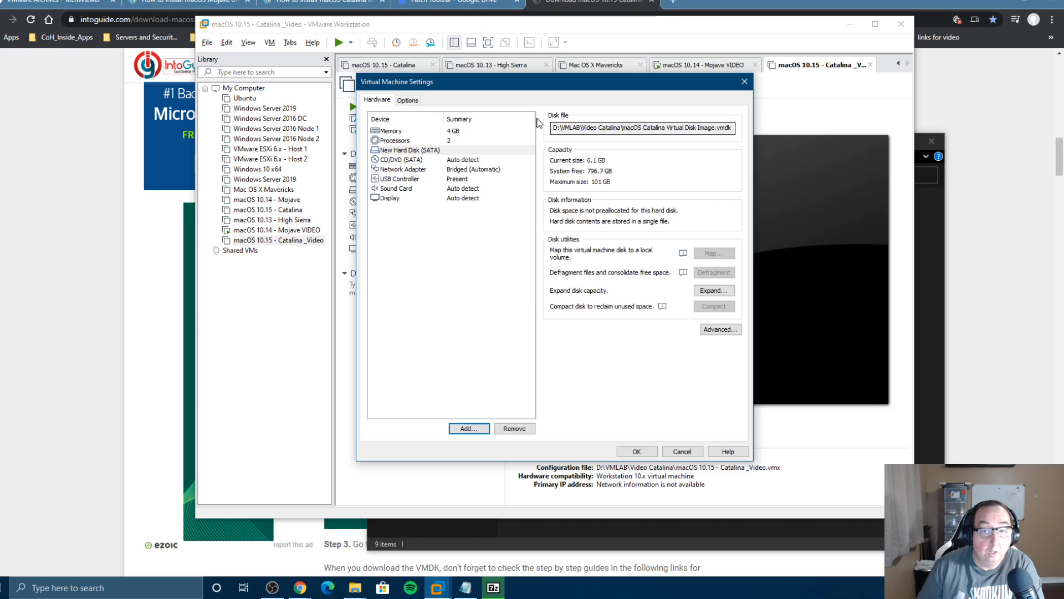
Step: Set the virtual machine to 2 cores per processor and 8192 MB of memory
left_click(394, 141)
left_click(662, 141)
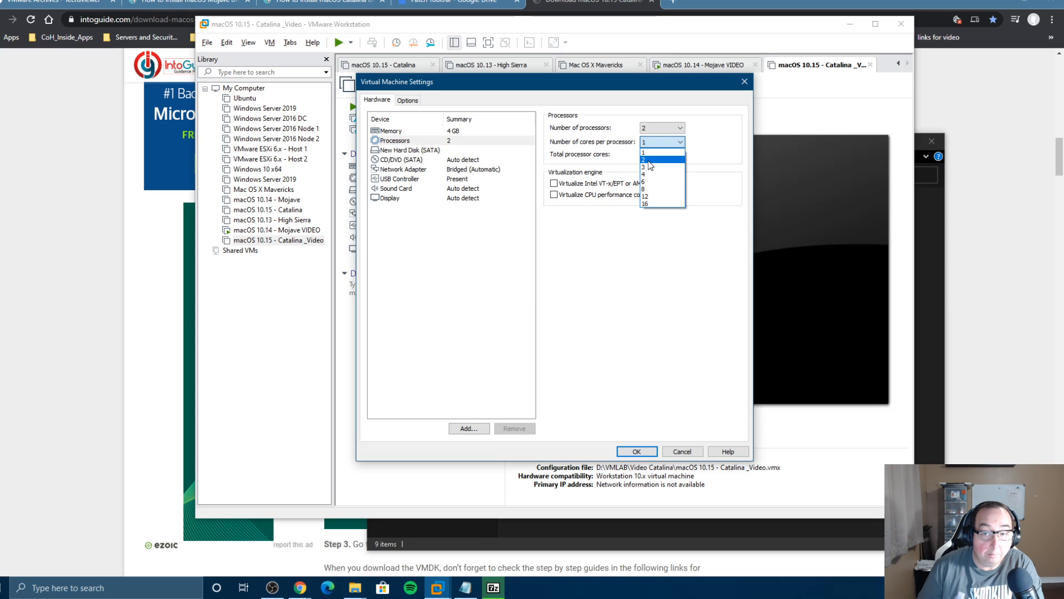
left_click(660, 159)
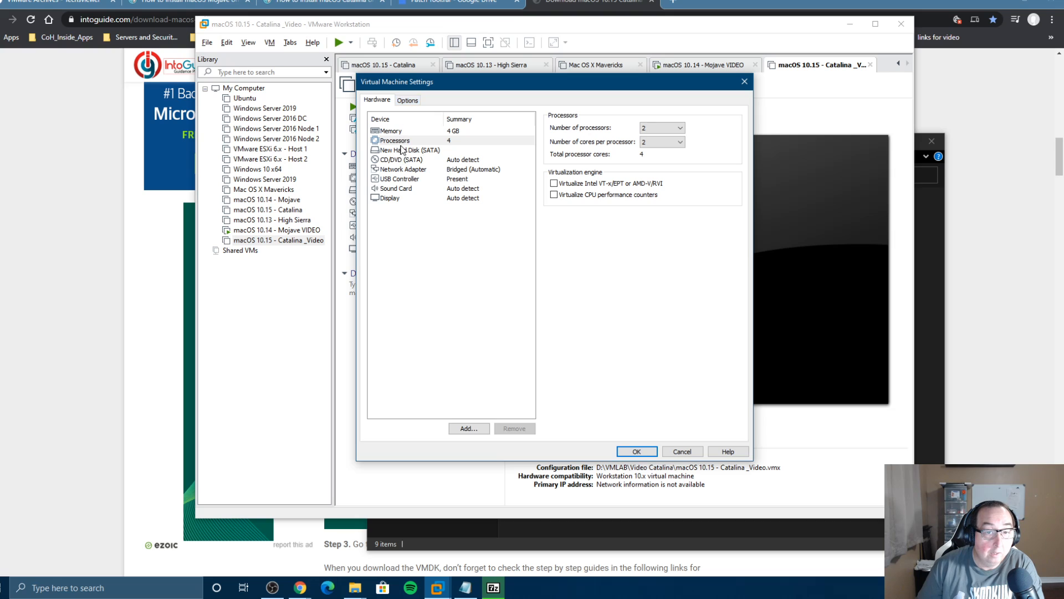
left_click(391, 131)
left_click_drag(585, 213, 584, 205)
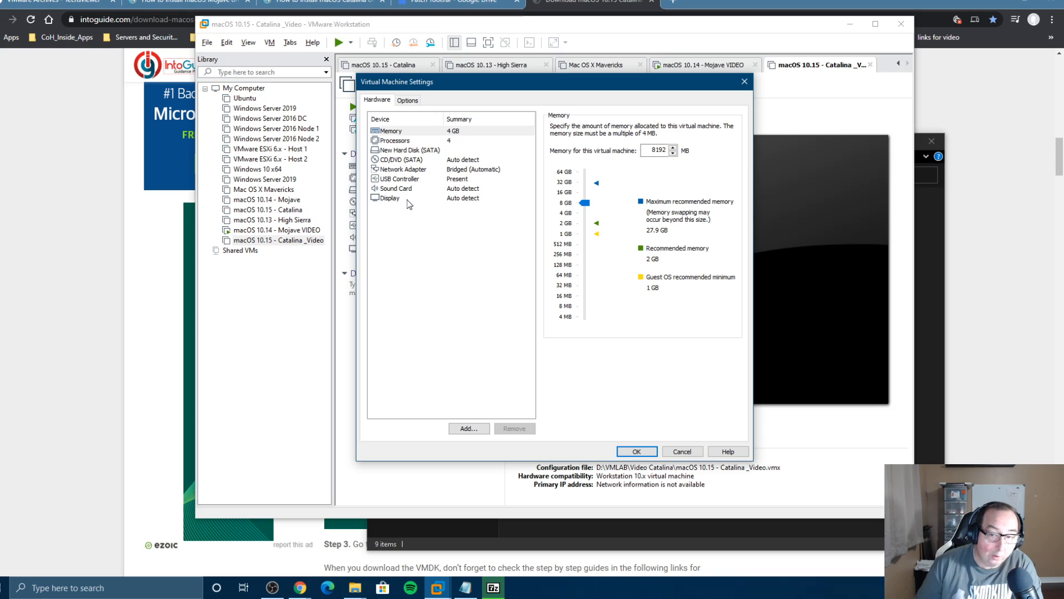
Step: Set the USB controller's compatibility to USB 2.0 and save the virtual machine settings
left_click(417, 179)
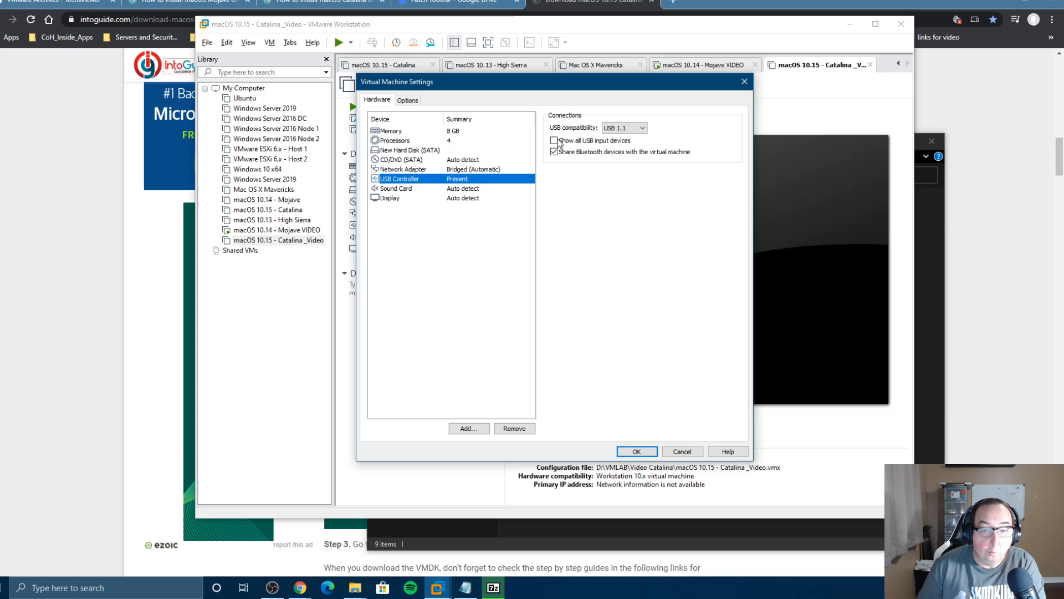
left_click(623, 133)
left_click(616, 146)
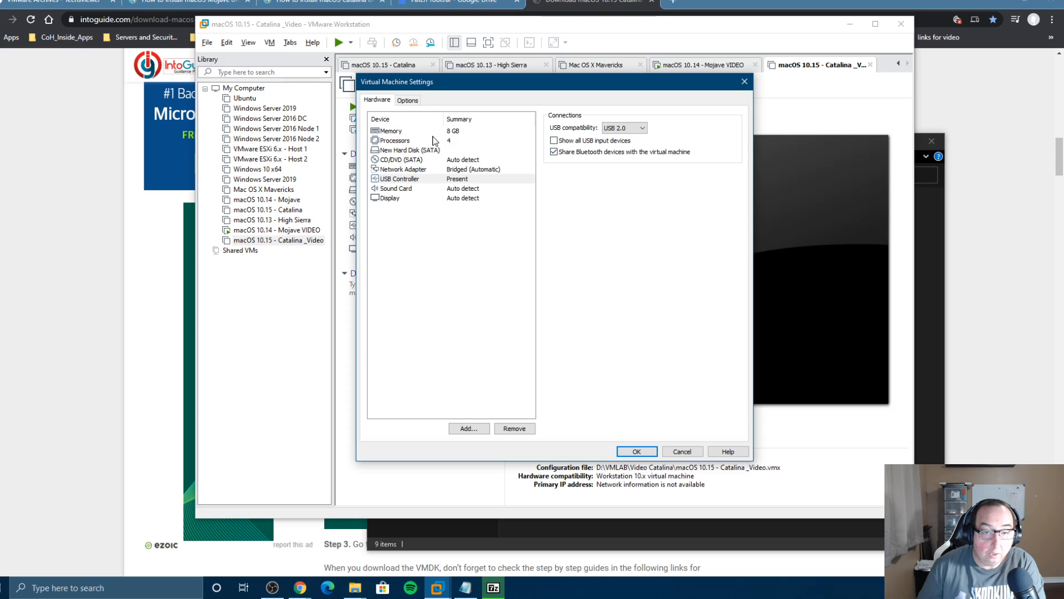
left_click(406, 100)
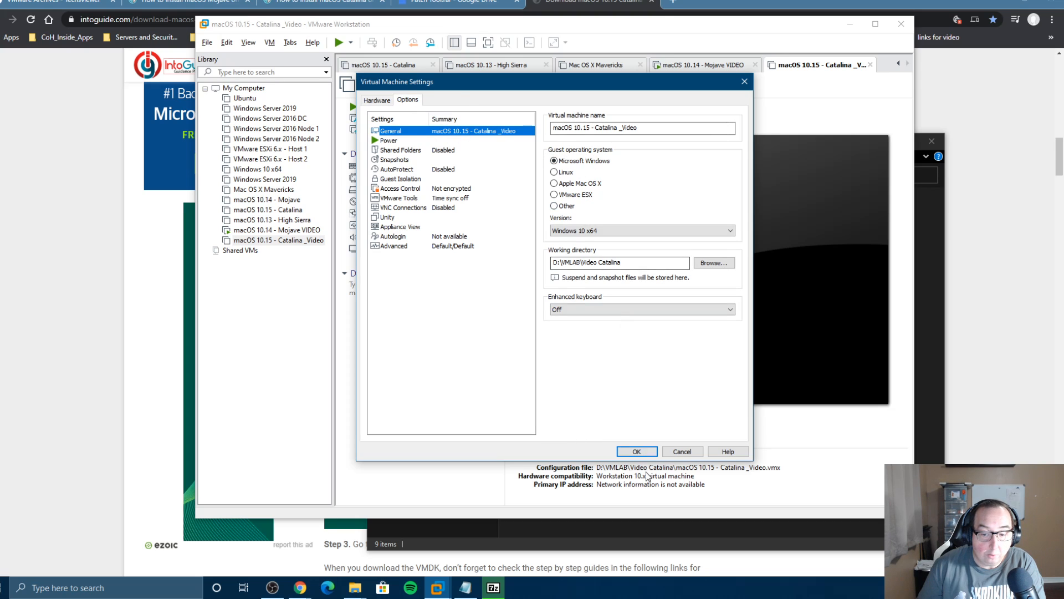
left_click(637, 452)
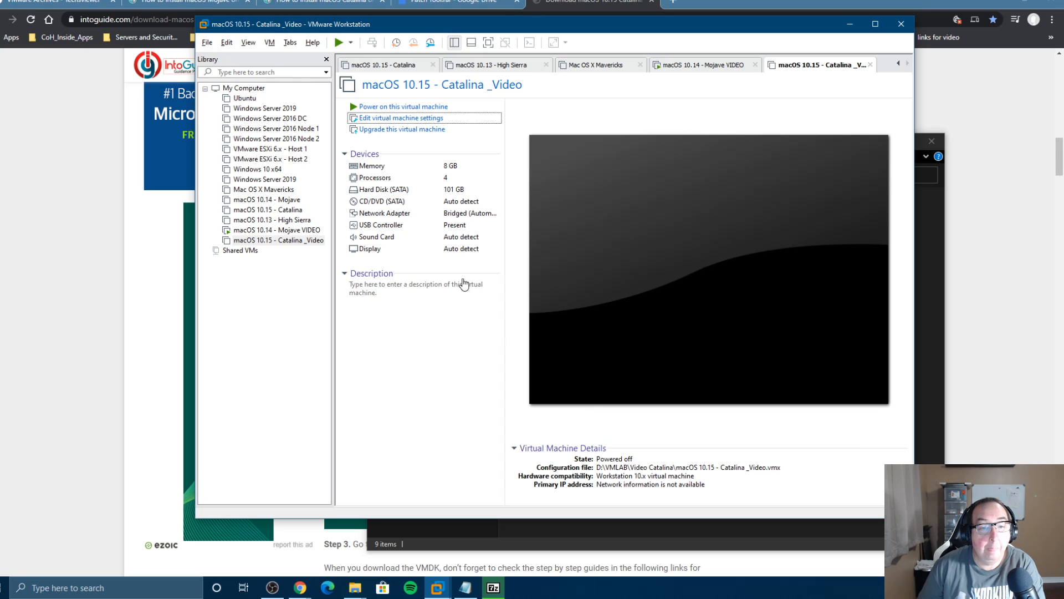
Step: Change the virtual machine's guest operating system to Apple Mac OS X, version macOS 10.14, and save the settings
left_click(365, 119)
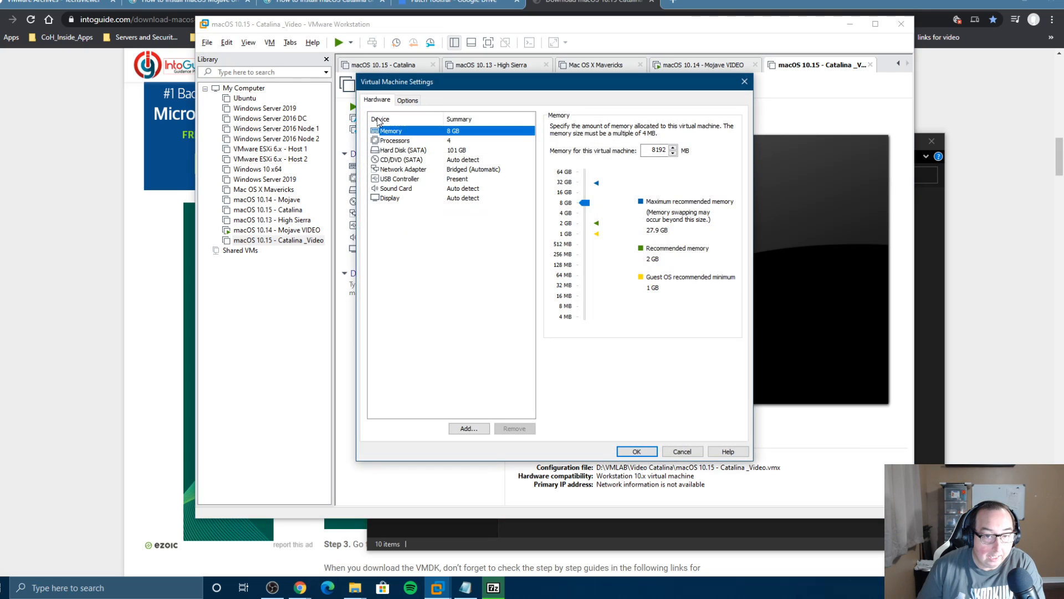
left_click(412, 103)
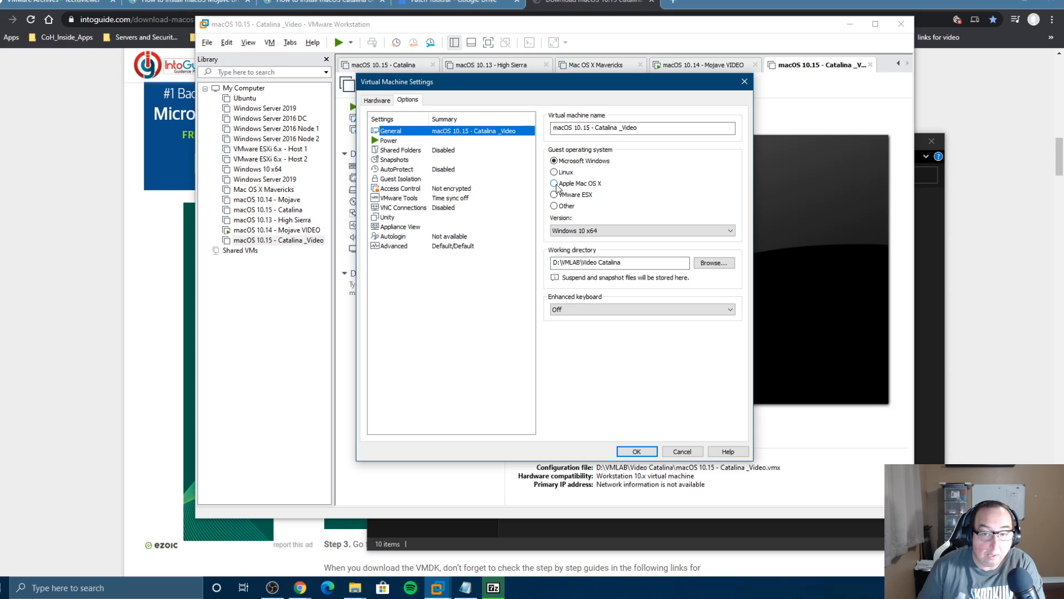
left_click(610, 232)
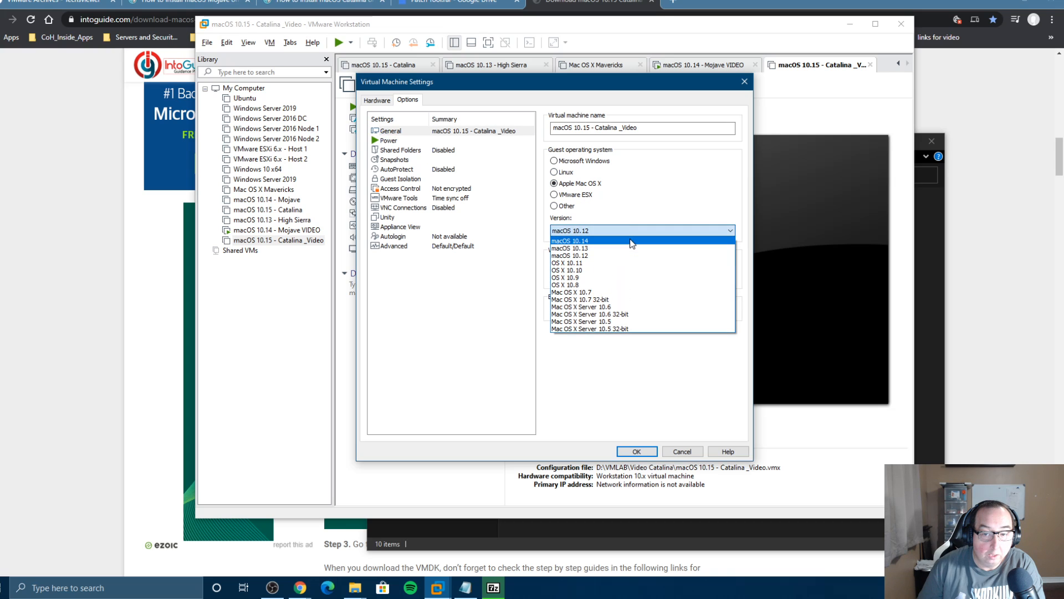
left_click(635, 244)
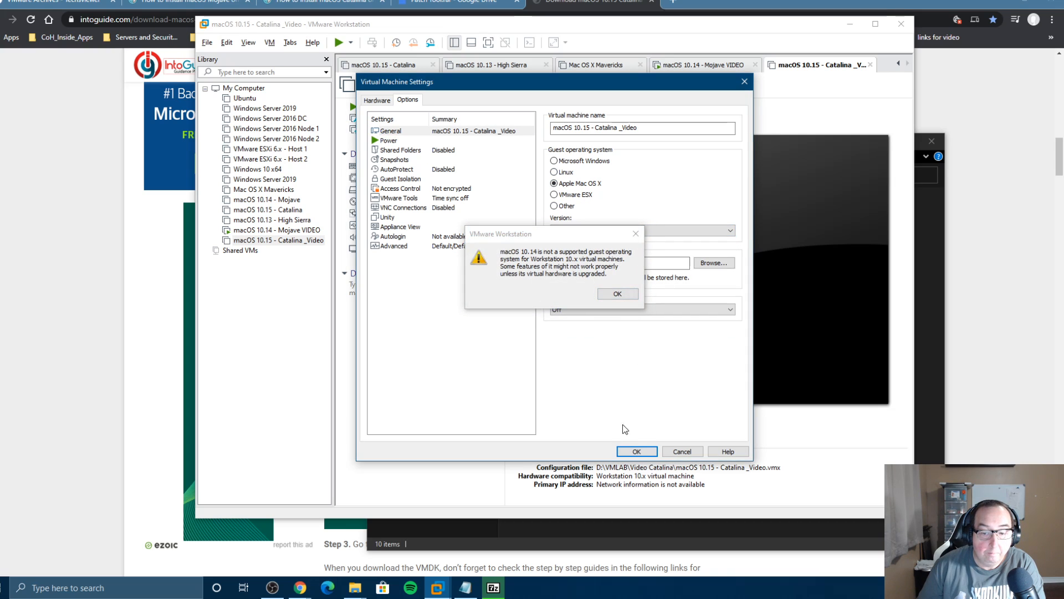
left_click(623, 294)
left_click(632, 452)
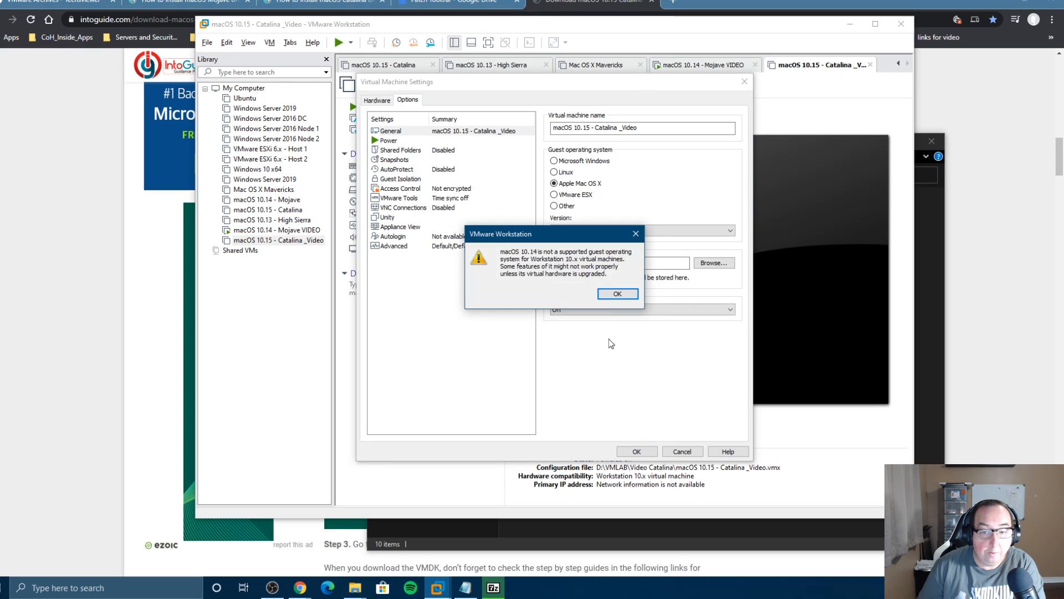
left_click(617, 294)
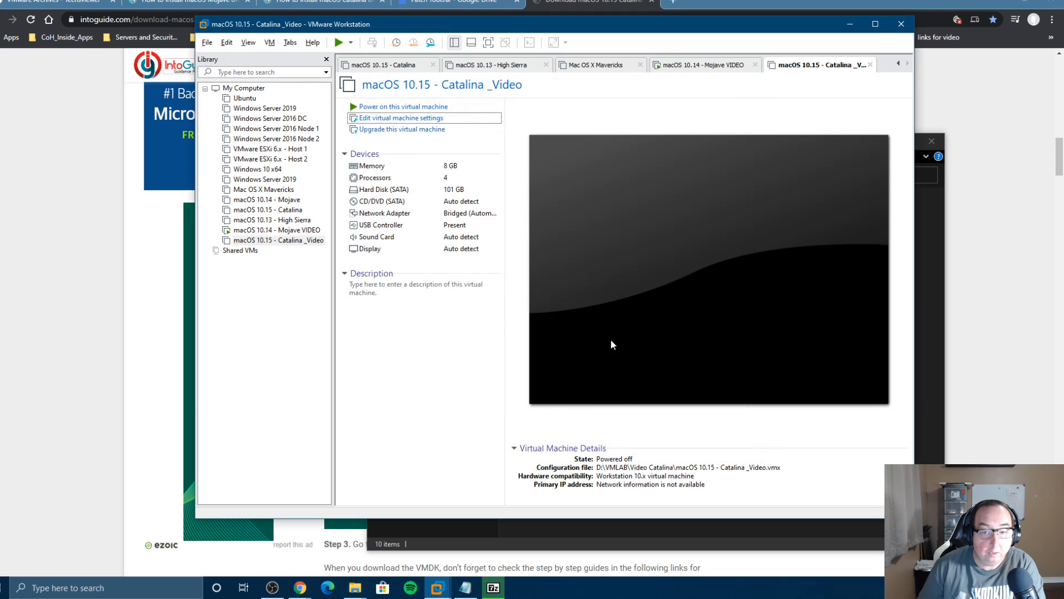
Step: Power on the virtual machine, decline connecting sata0:1 at every power-on, and try booting from the Boot Manager's normal and SATA hard drive entries
left_click(391, 106)
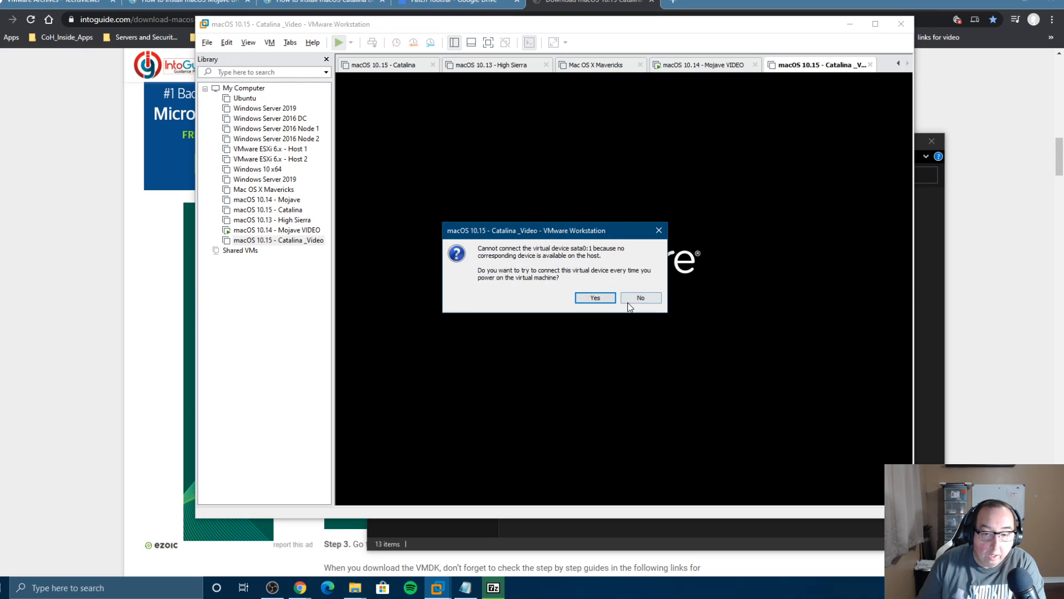
left_click(637, 298)
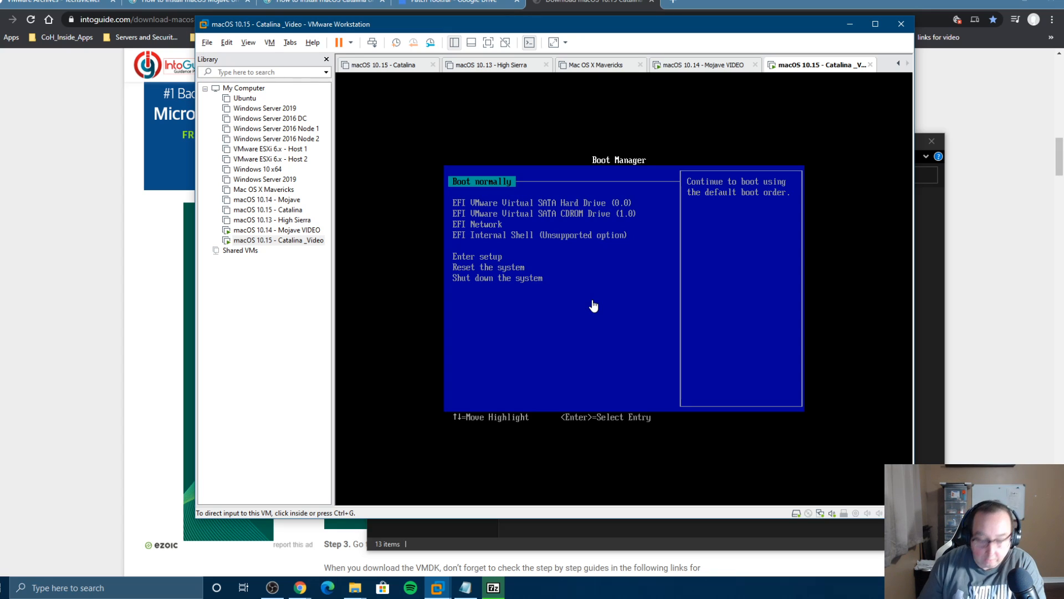
left_click(594, 306)
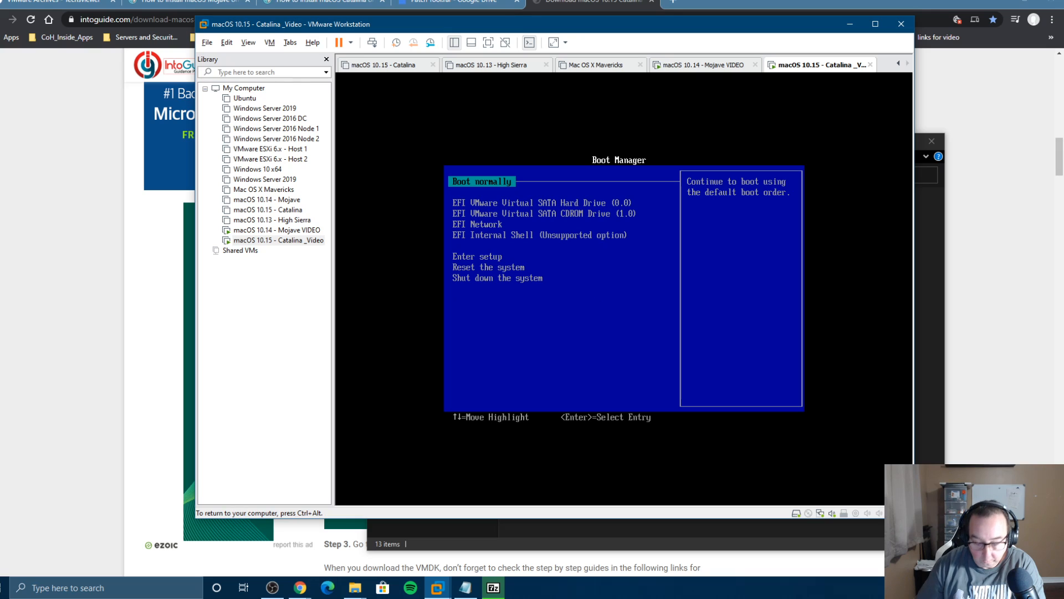
key("Return")
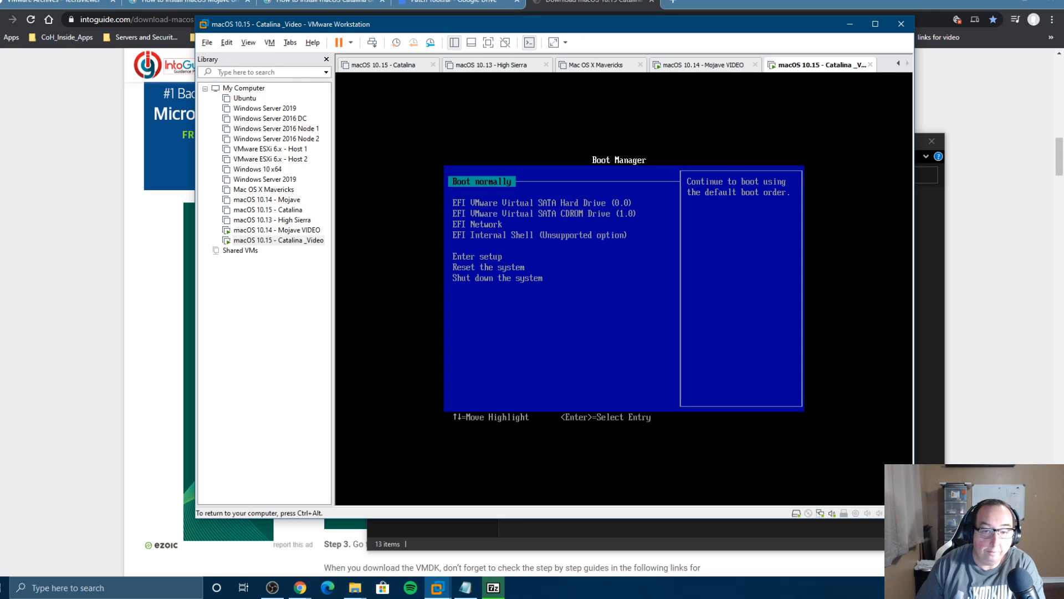
key("Down")
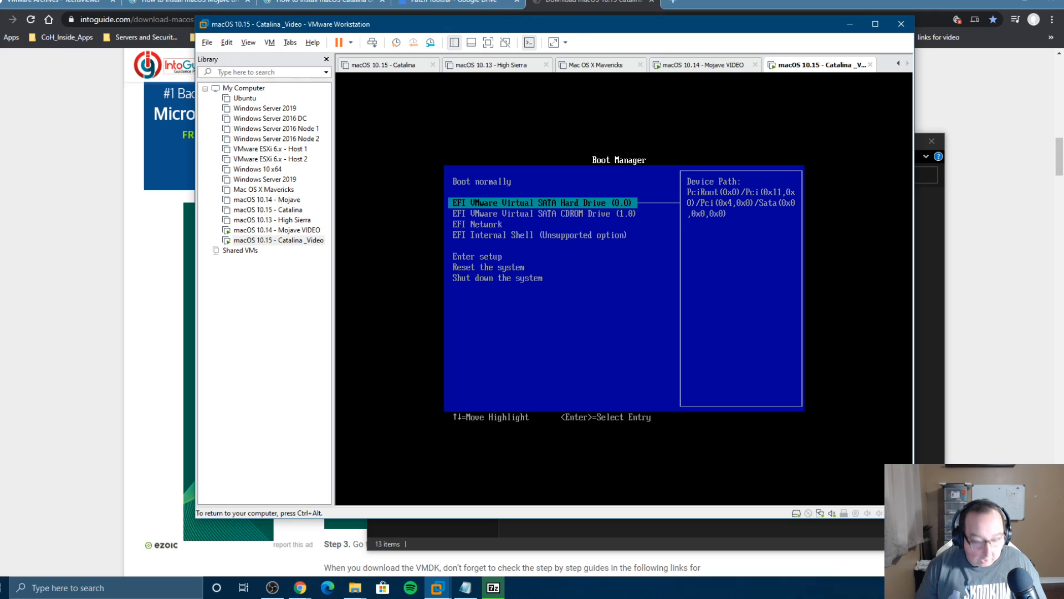
Step: Shut down the macOS 10.15 - Catalina _Video guest and open its virtual machine settings
key("ctrl+alt")
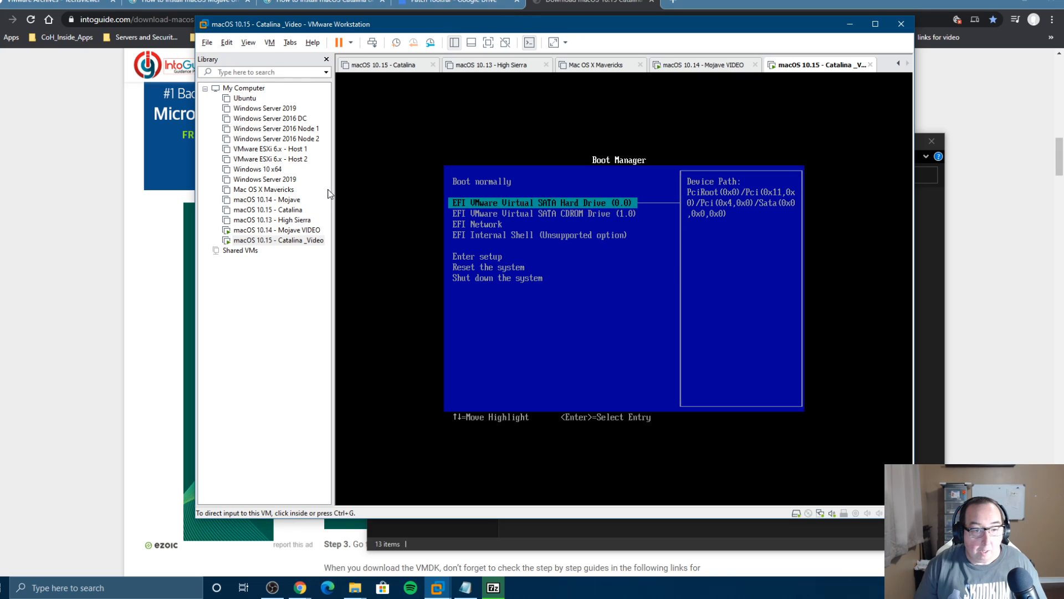
right_click(291, 240)
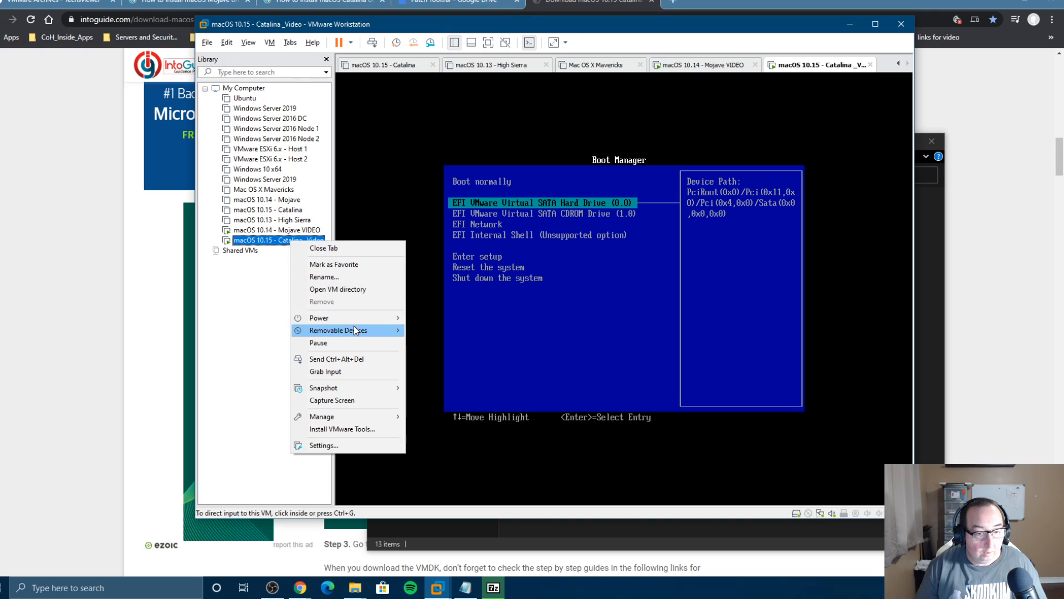
mouse_move(357, 317)
left_click(446, 330)
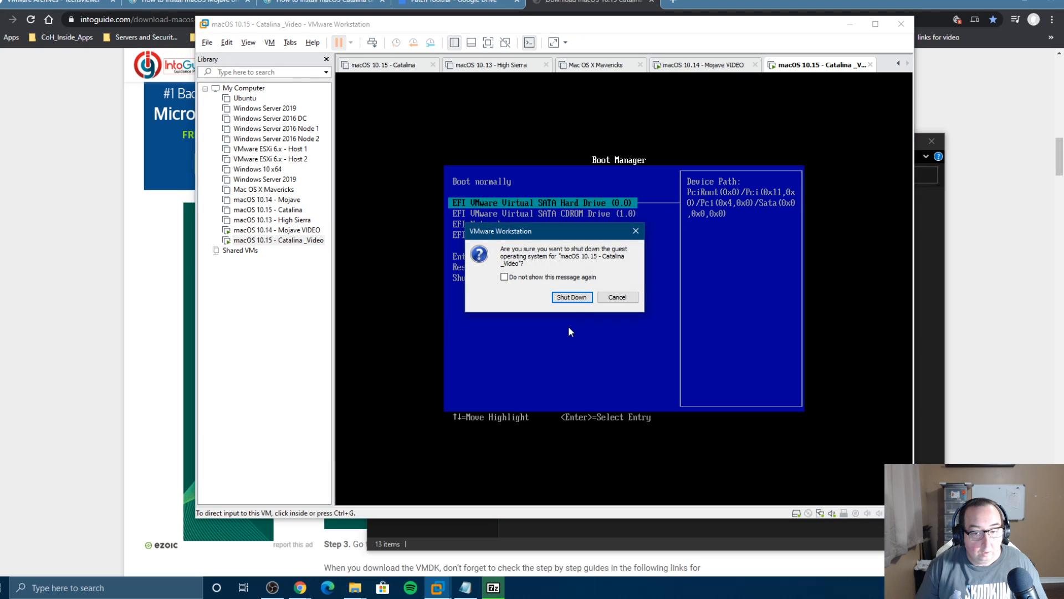
left_click(576, 297)
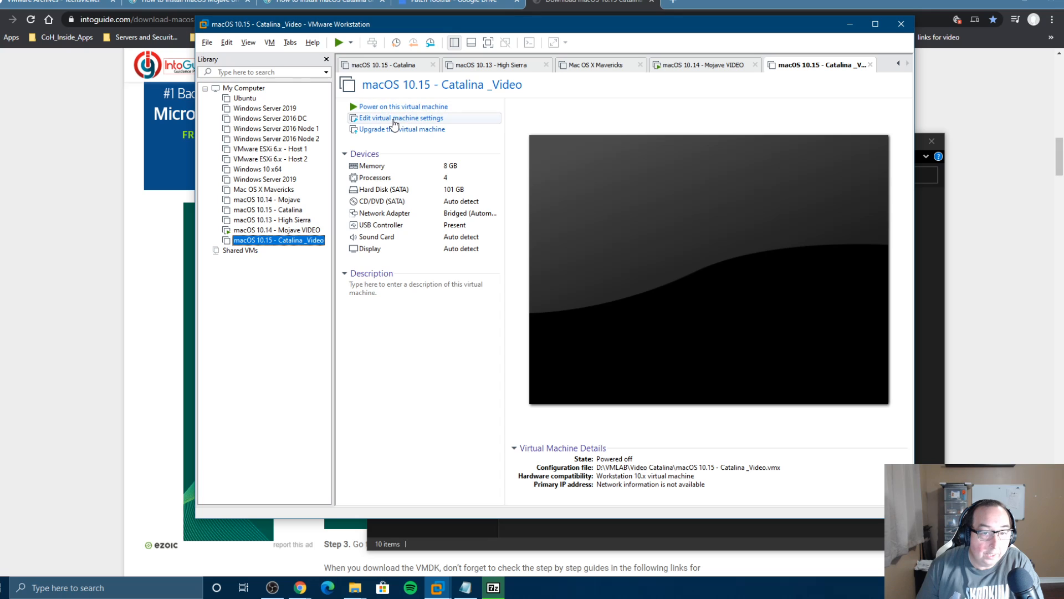
left_click(393, 122)
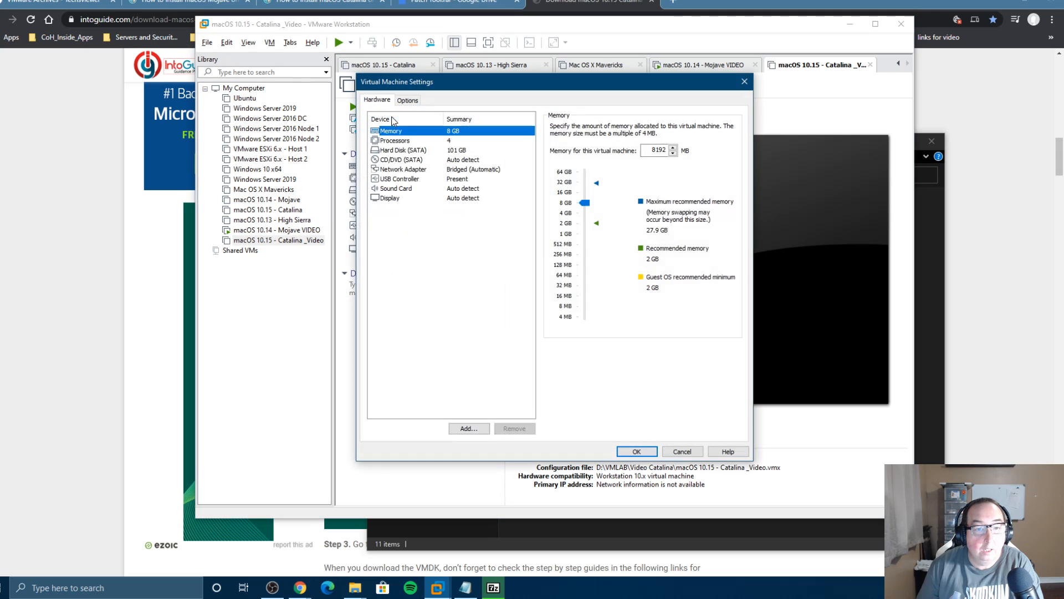
Step: Change the Catalina _Video guest operating system to Microsoft Windows, version Windows 10 x64, save the settings, and power on the virtual machine
left_click(408, 100)
left_click(554, 161)
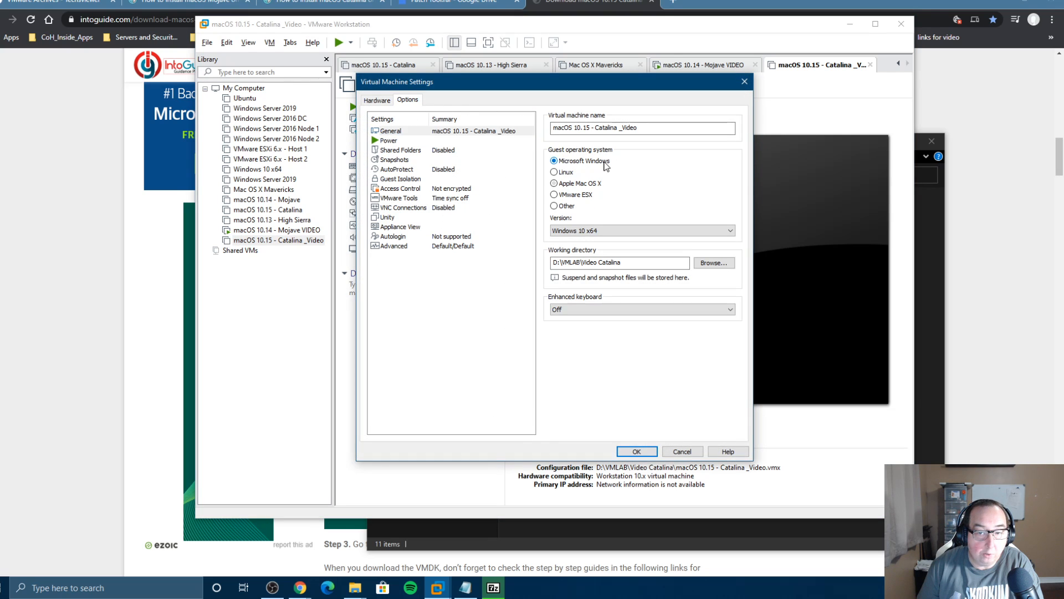
left_click(637, 451)
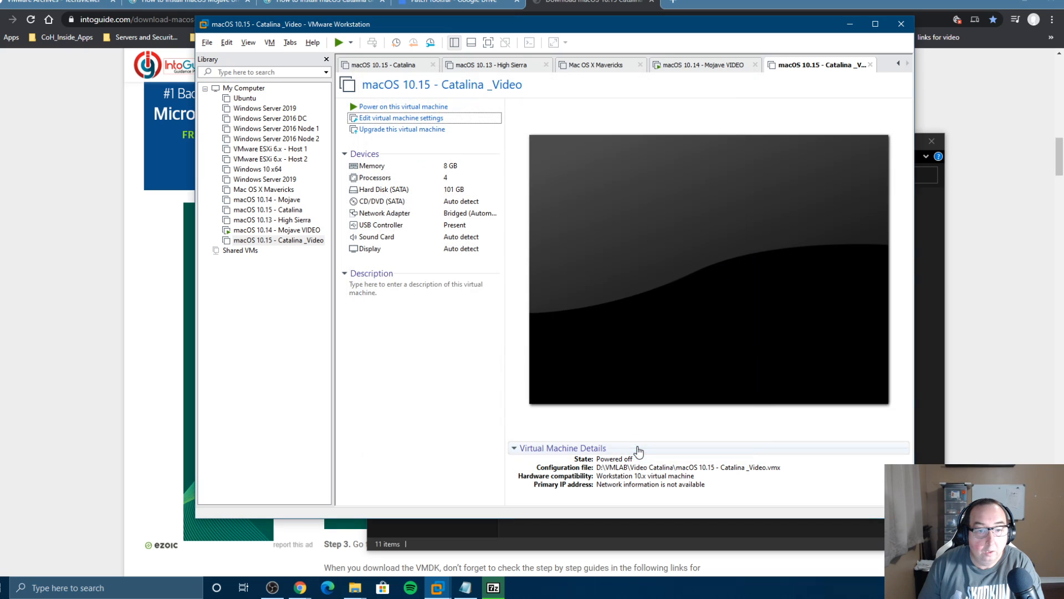
left_click(366, 106)
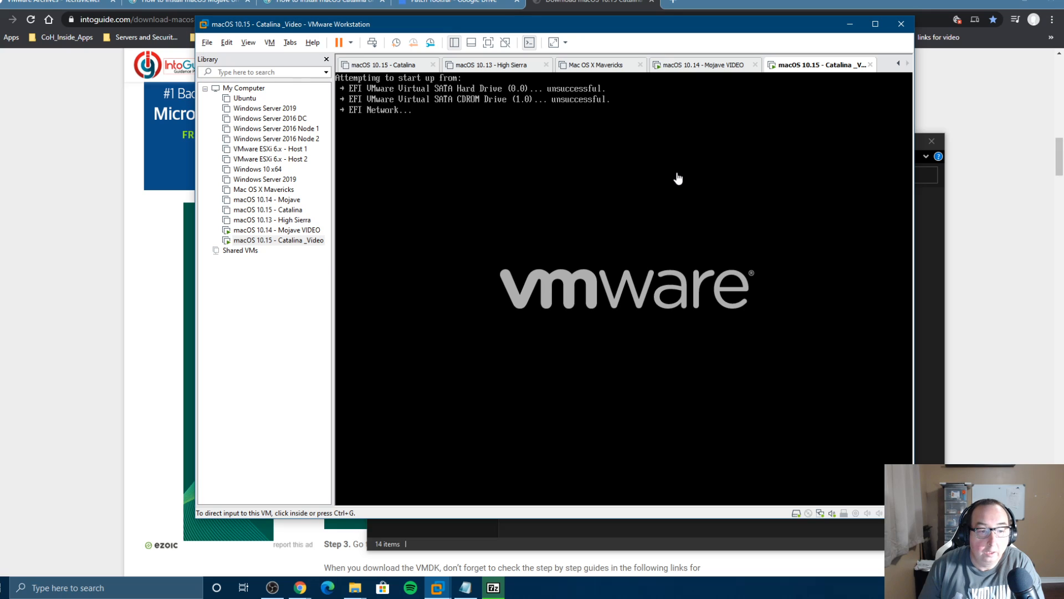
Step: Examine the consoles of the running macOS 10.14 - Mojave VIDEO and macOS 10.15 - Catalina _Video guests, alternating between the two
left_click(291, 229)
left_click(442, 190)
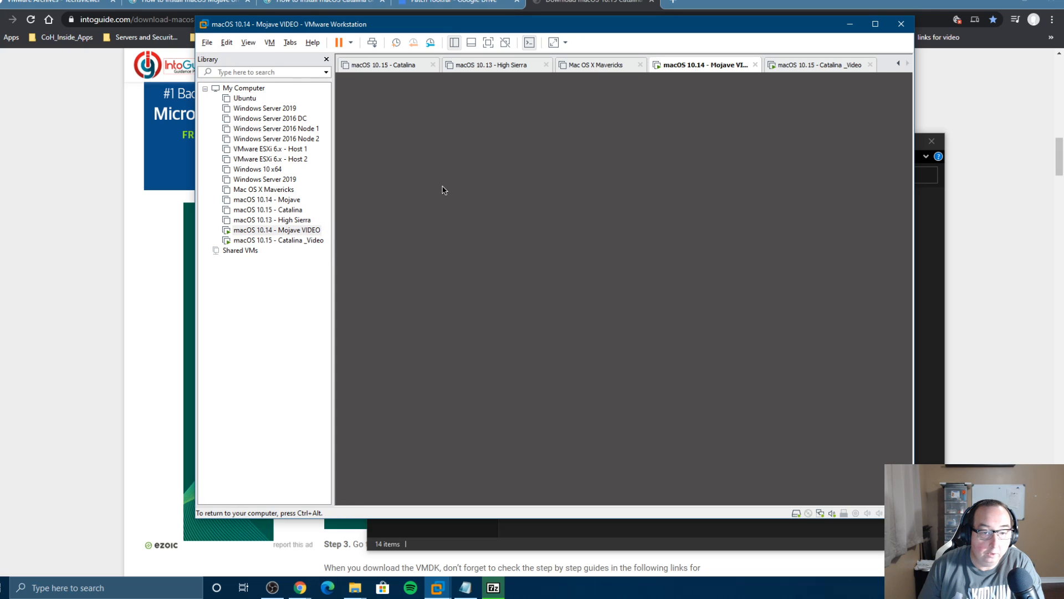
key("ctrl+alt")
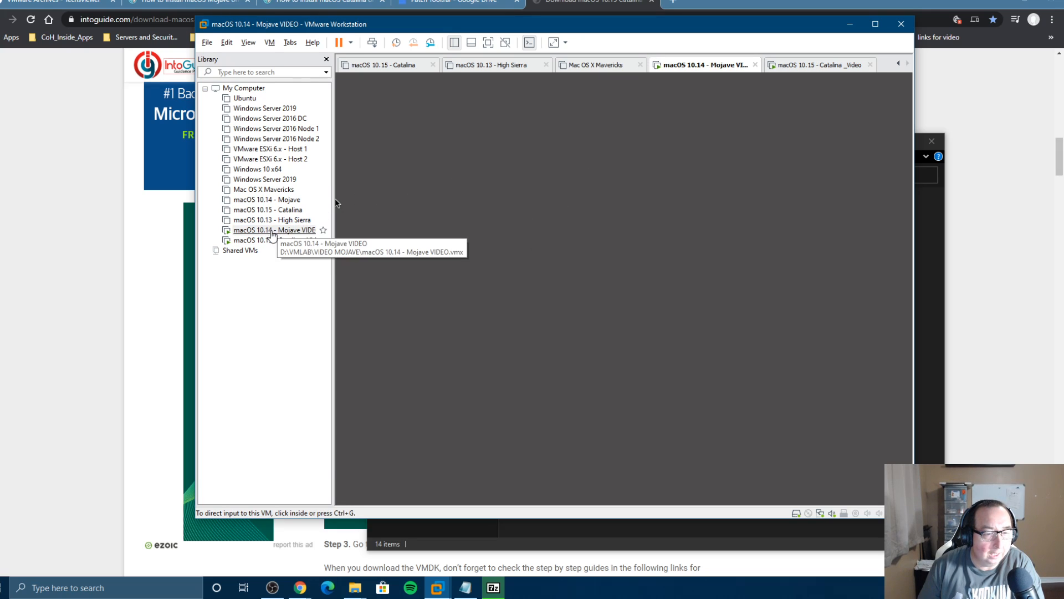
left_click(272, 240)
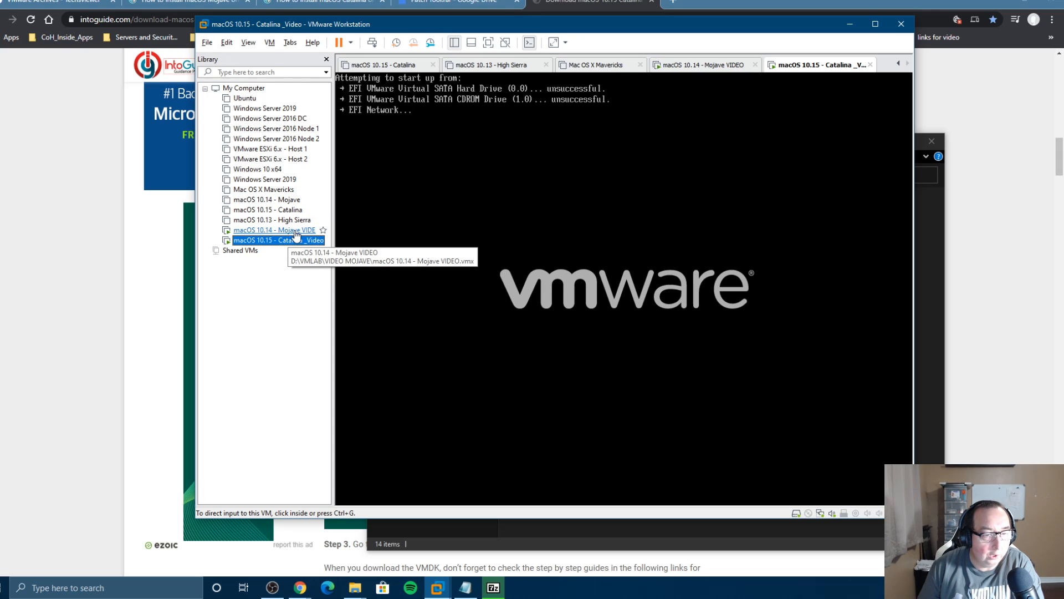
left_click(458, 231)
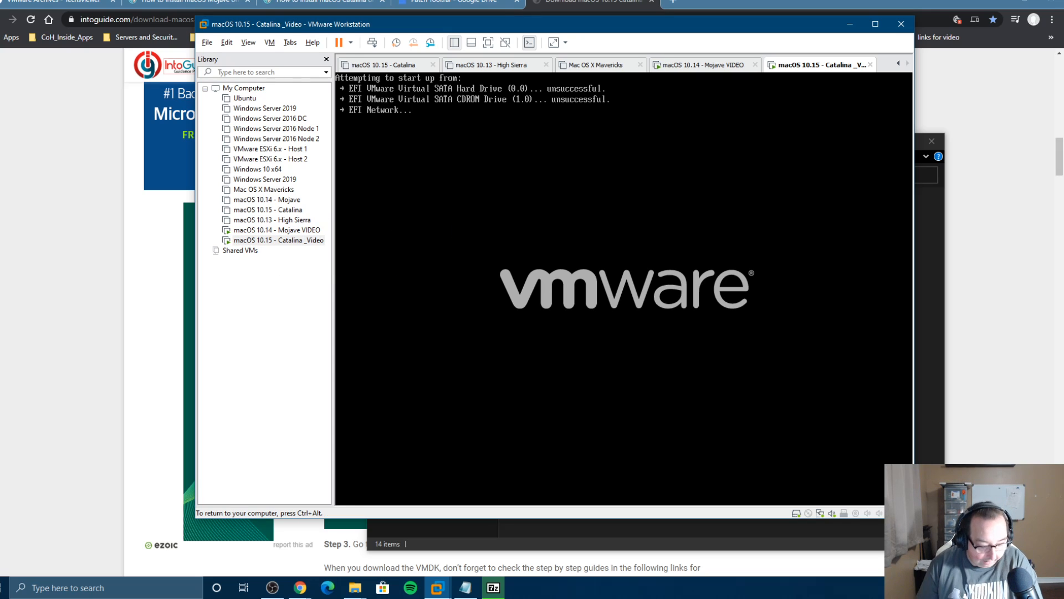
key("ctrl+alt")
left_click(277, 230)
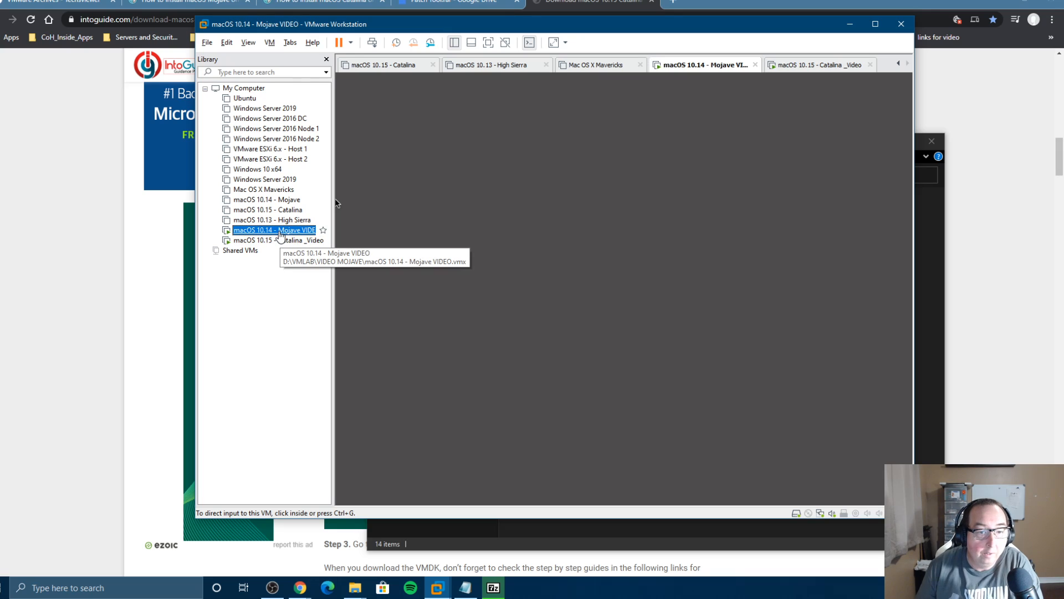
left_click(456, 197)
key("ctrl+alt")
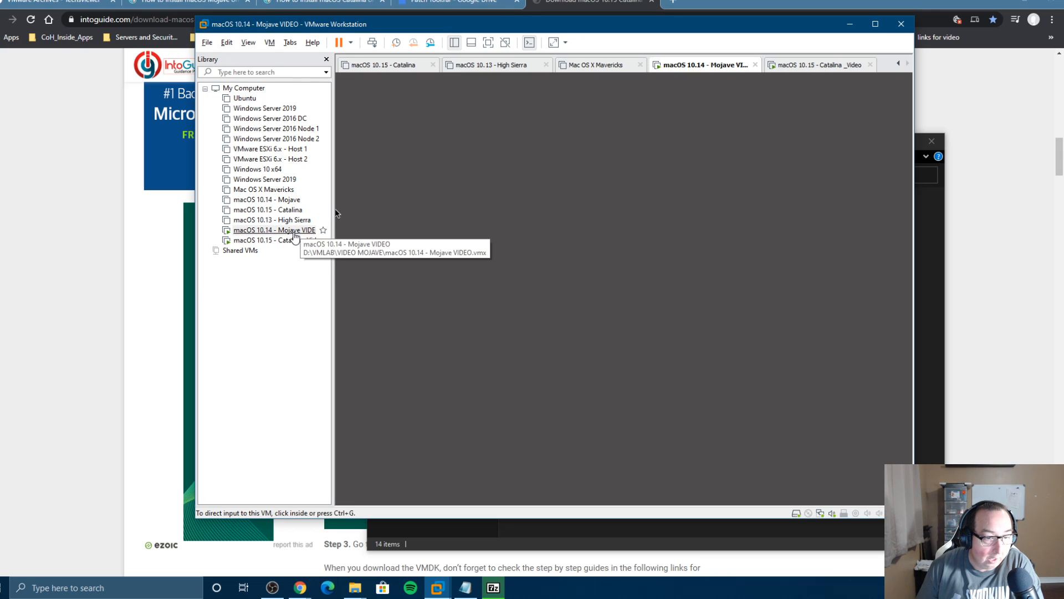
left_click(280, 240)
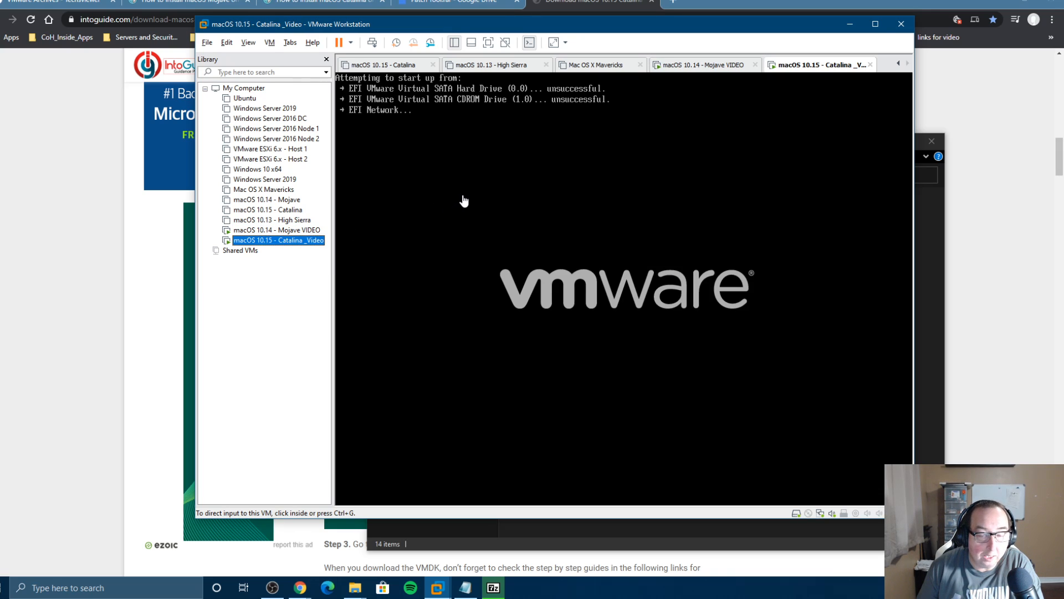
left_click(285, 232)
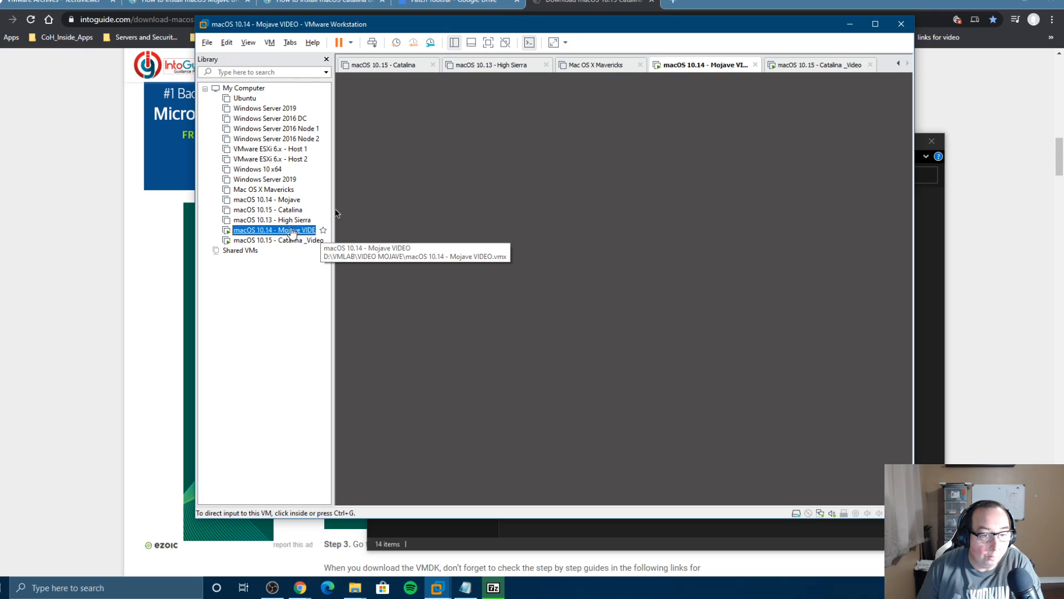
left_click(350, 212)
key("ctrl+alt")
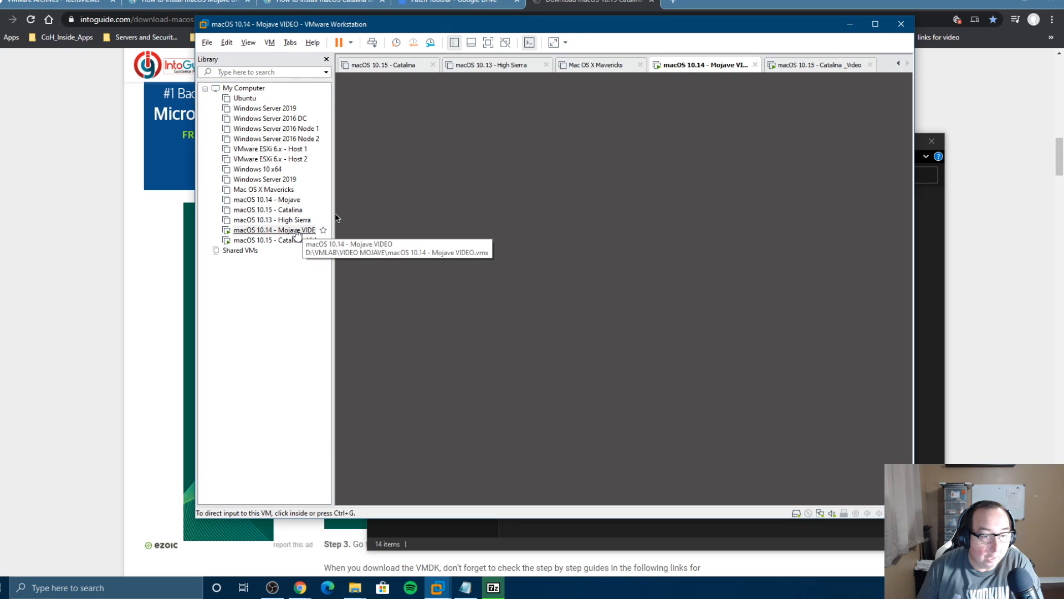
Step: Shut down the guest of the macOS 10.14 - Mojave VIDEO virtual machine and power that machine back on
right_click(297, 230)
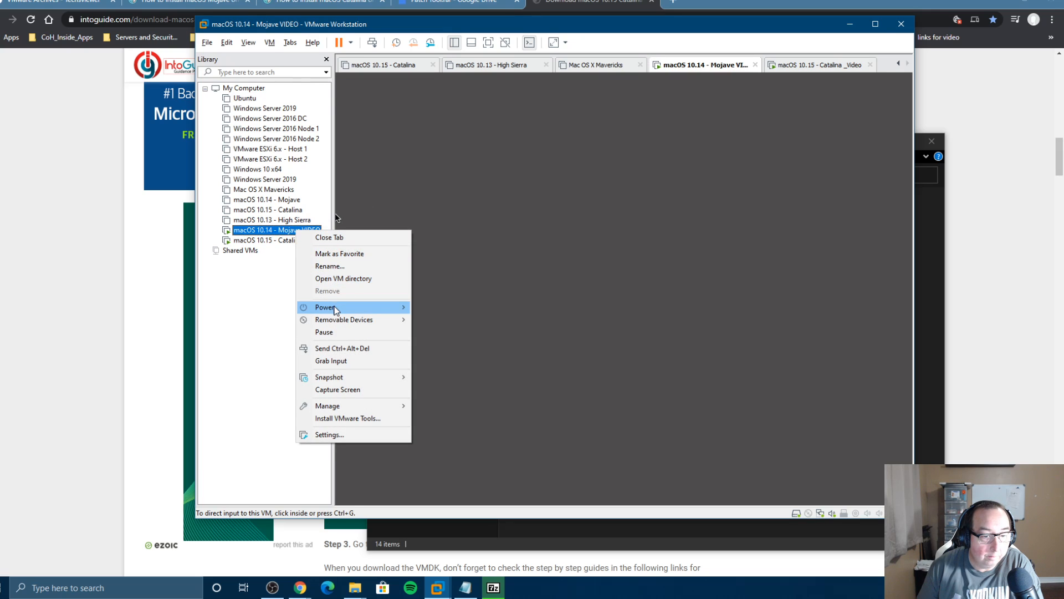
mouse_move(325, 308)
left_click(438, 318)
left_click(571, 298)
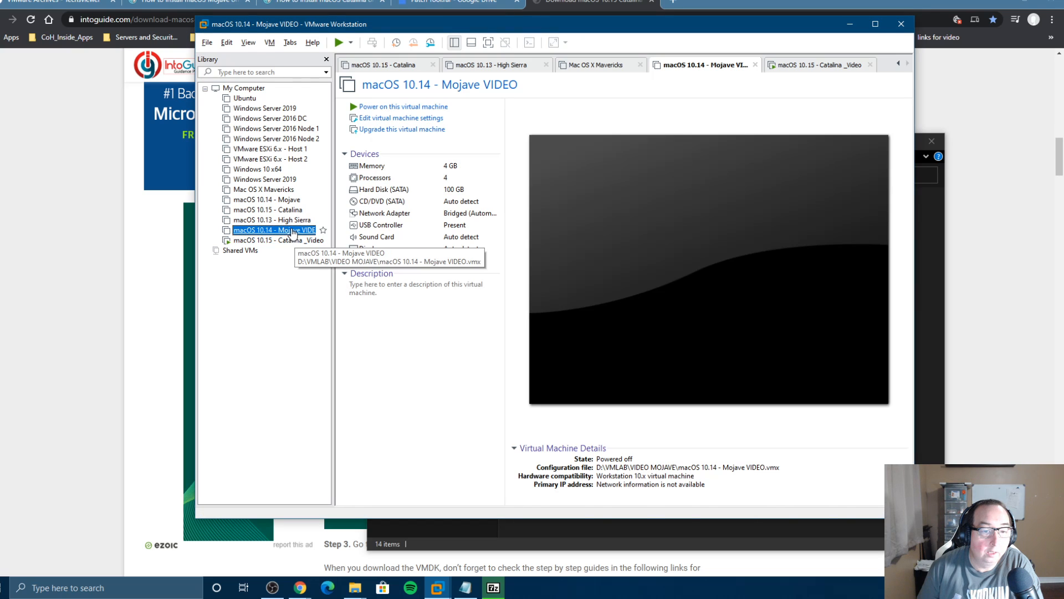
left_click(376, 108)
Step: Check the macOS 10.15 - Catalina _Video console against the macOS 10.15 - Catalina machine, and shut down the Catalina _Video guest
left_click(277, 240)
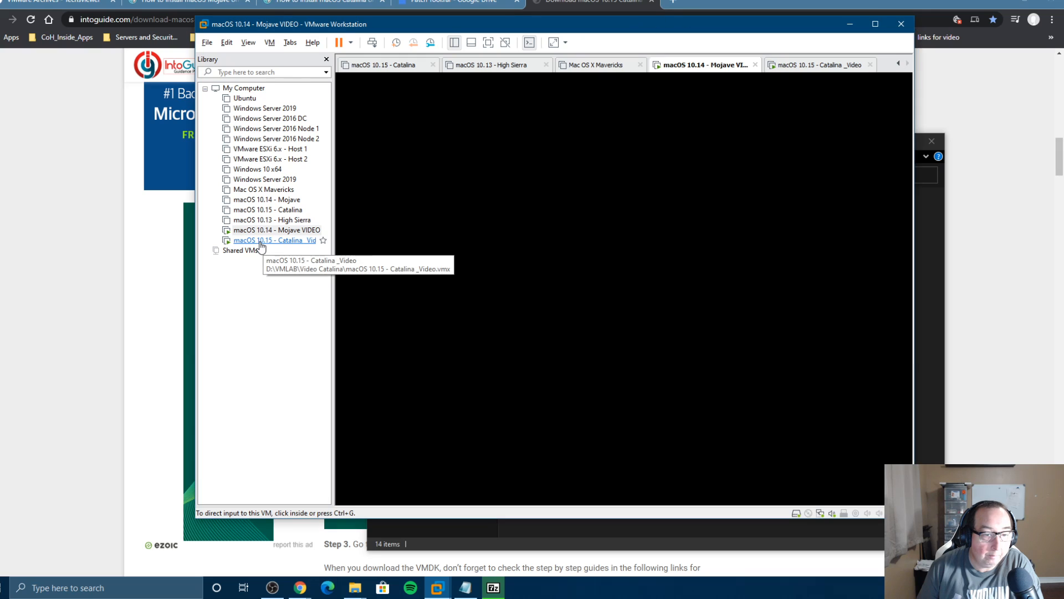
left_click(549, 195)
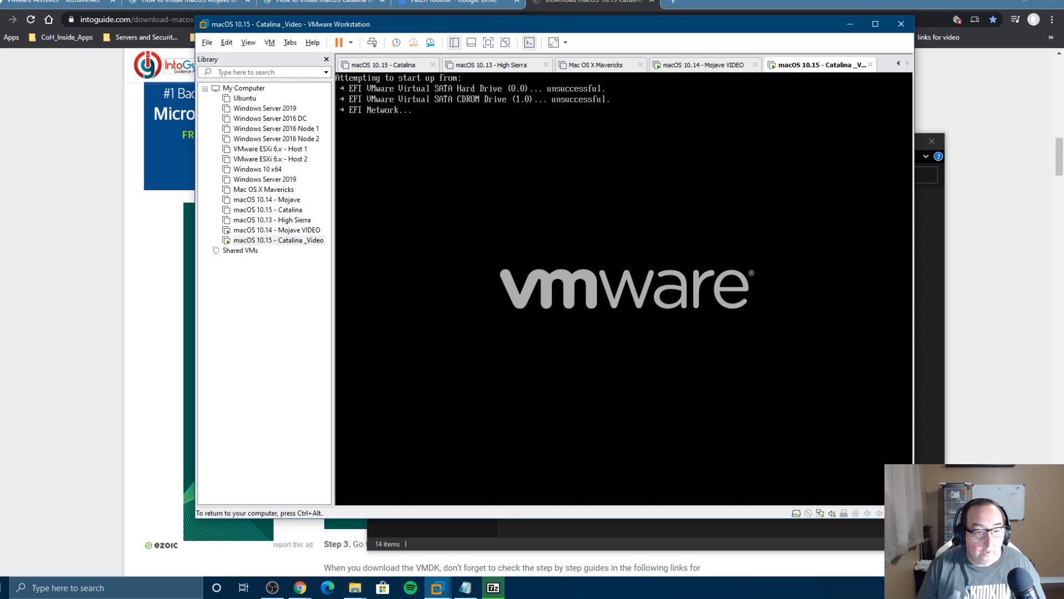
key("ctrl+alt")
left_click(257, 210)
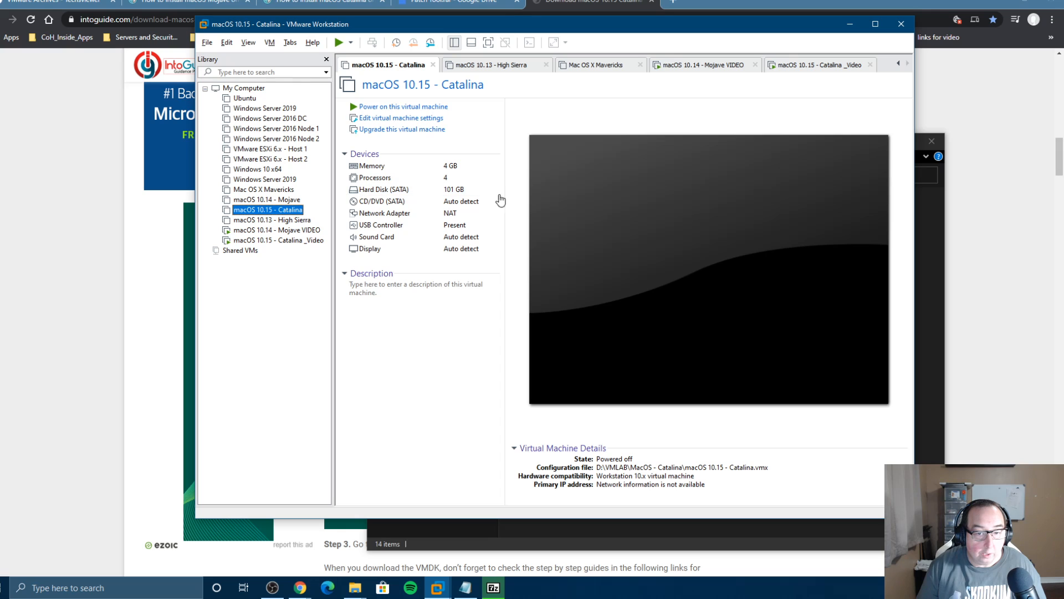
double_click(255, 240)
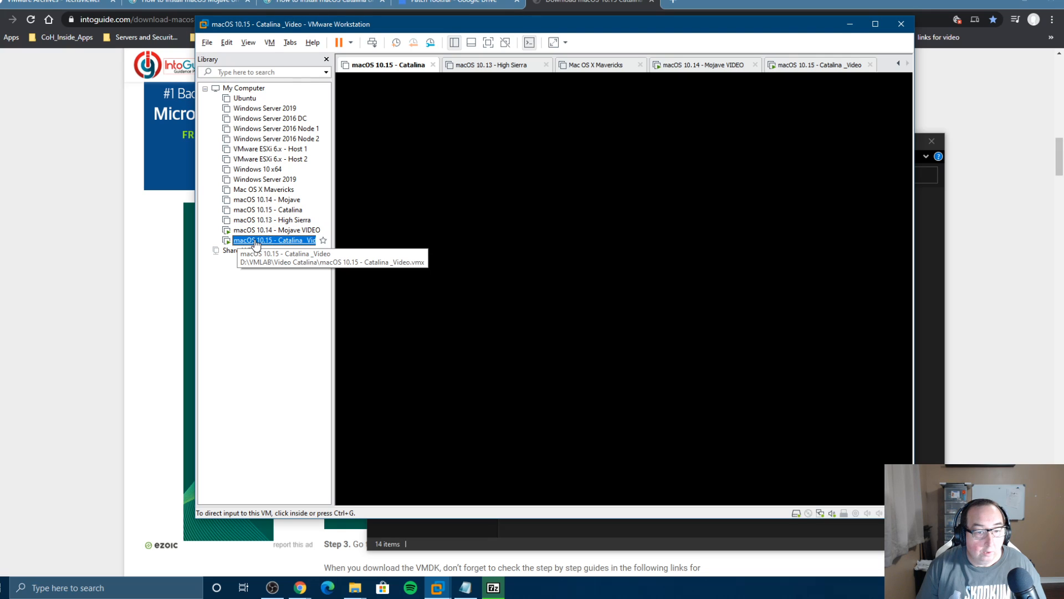
right_click(293, 240)
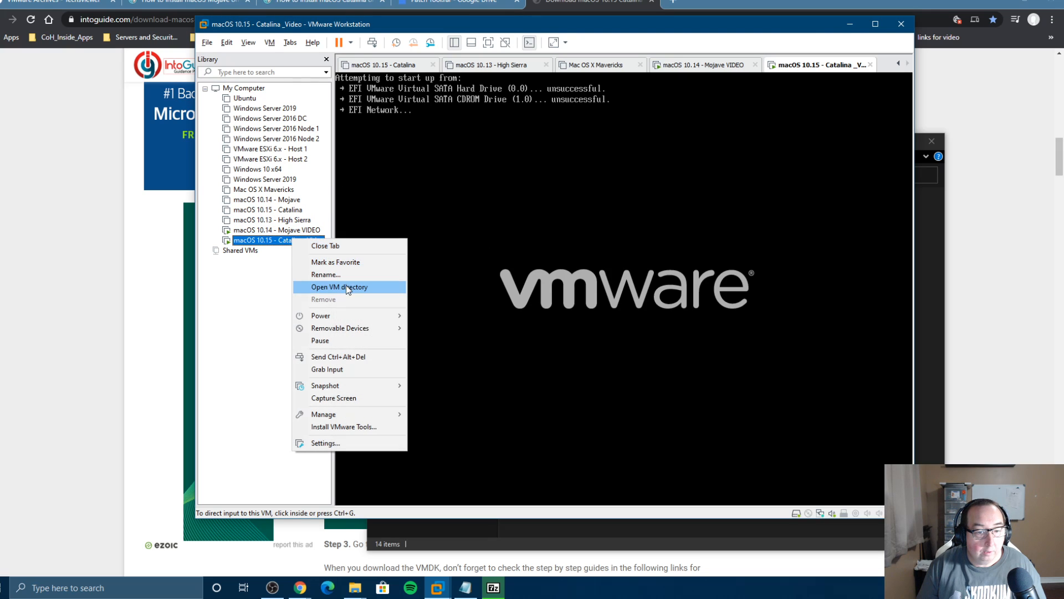
mouse_move(335, 319)
left_click(444, 327)
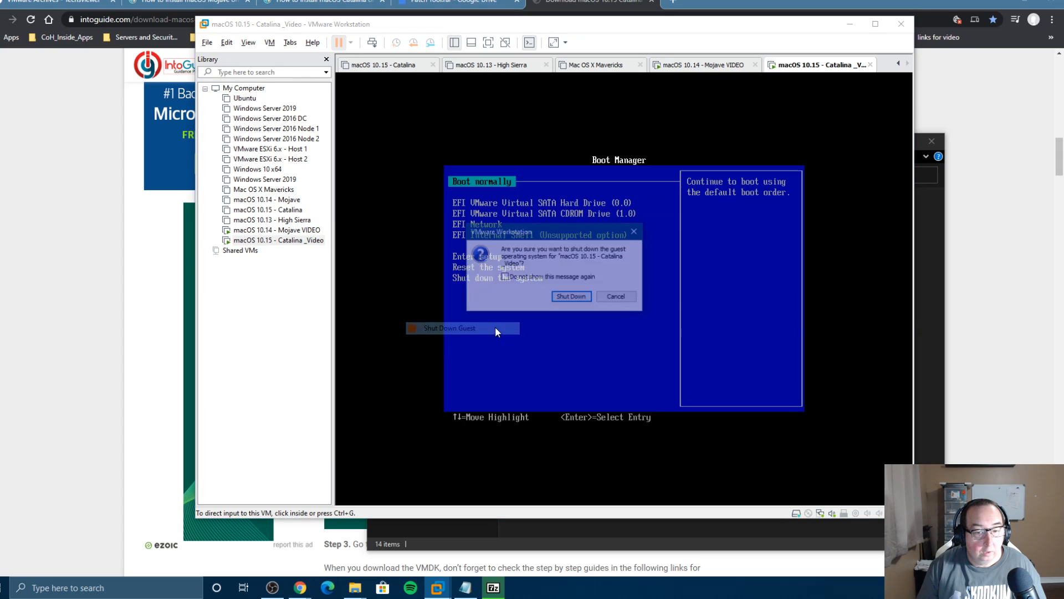
left_click(571, 297)
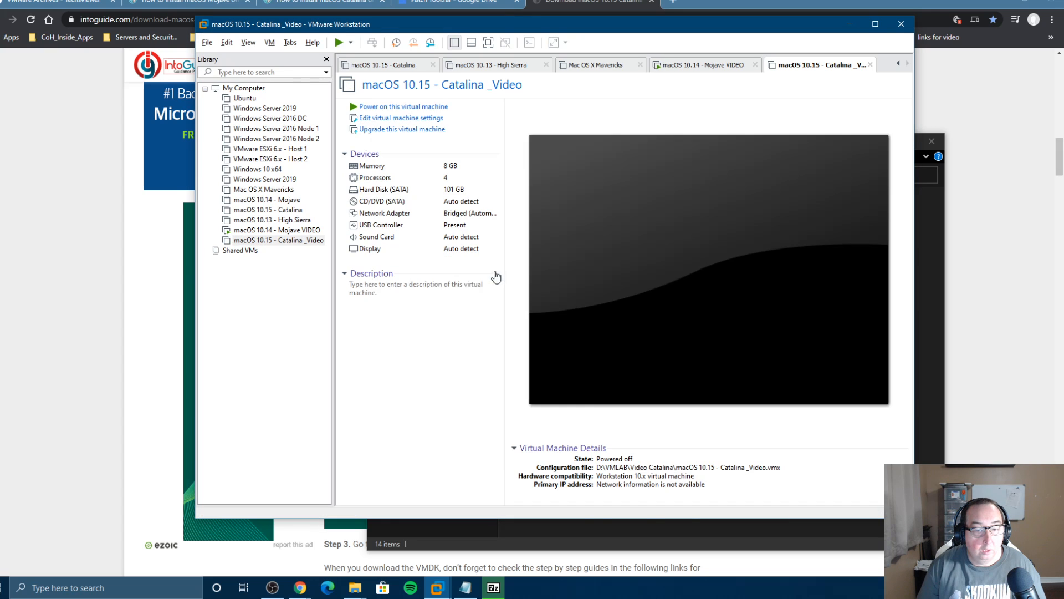
Step: Open the hardware settings of macOS 10.15 - Catalina _Video and set its memory to 4096 MB
right_click(268, 241)
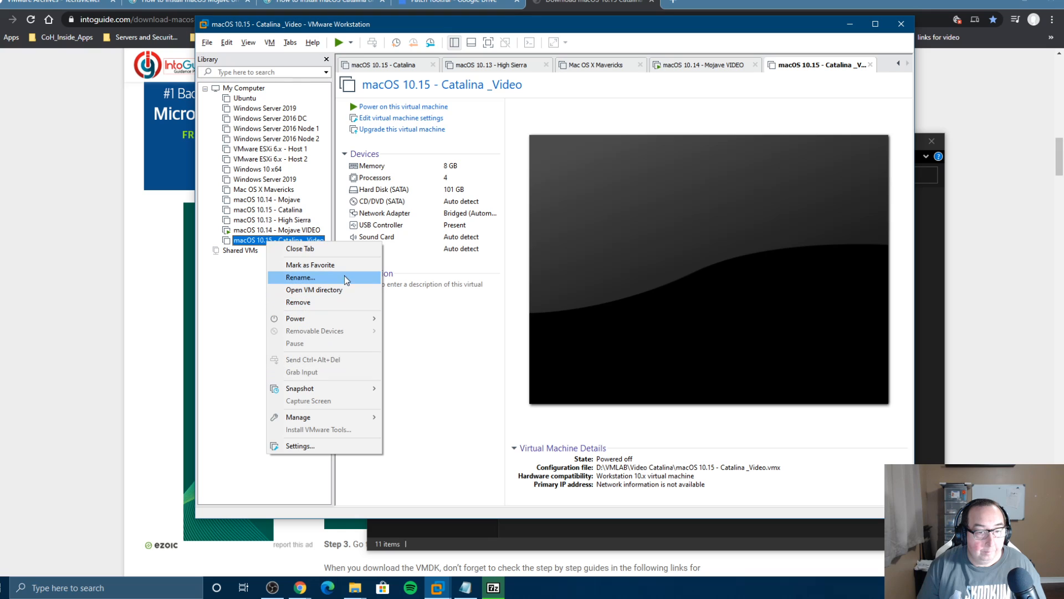
left_click(402, 123)
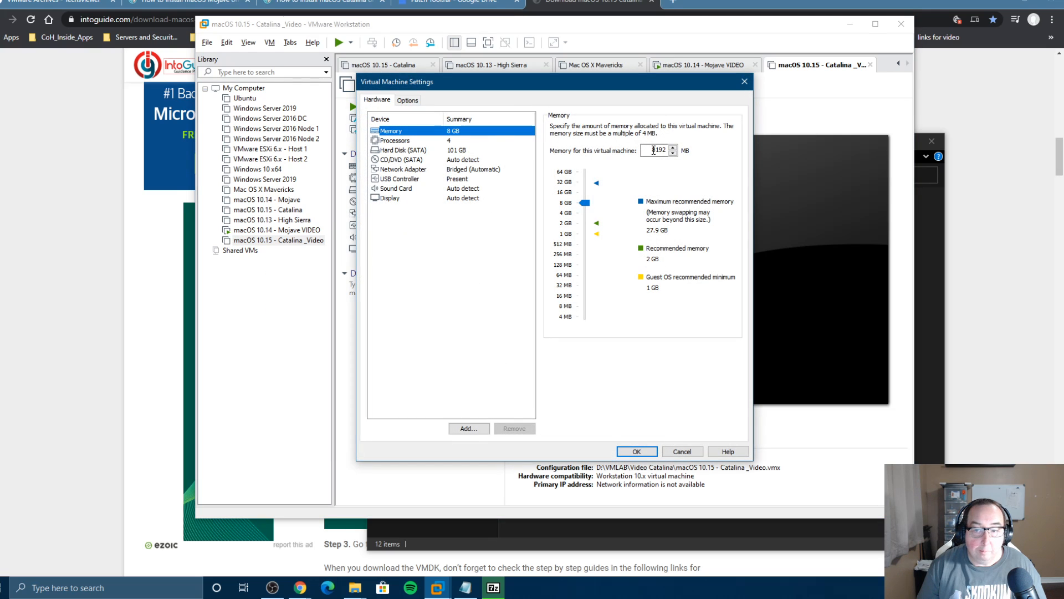
left_click_drag(585, 203, 585, 213)
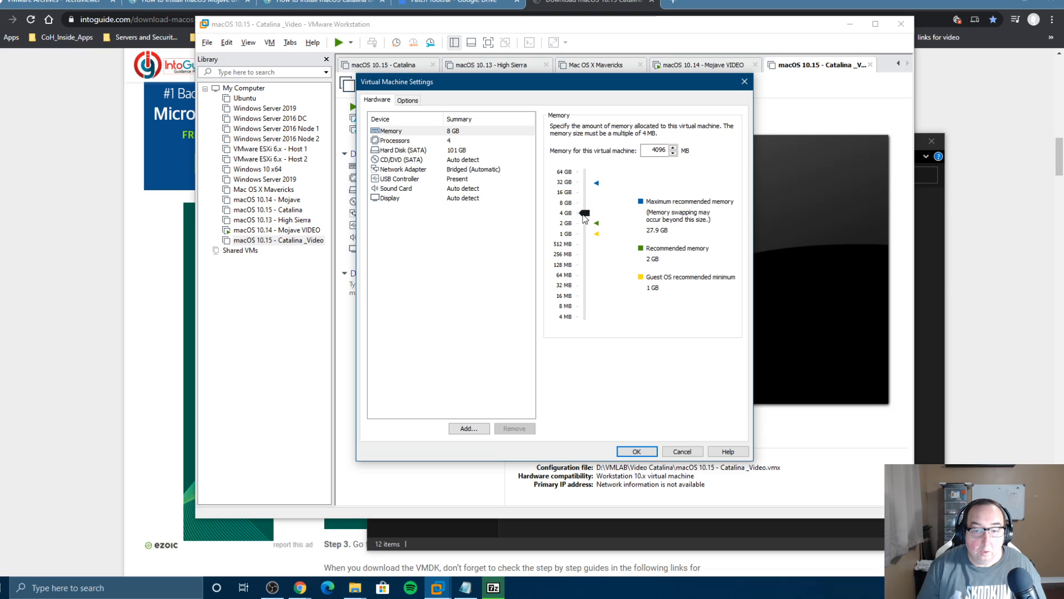
Step: Enable showing all USB input devices on the USB controller and apply the virtual machine settings
left_click(457, 160)
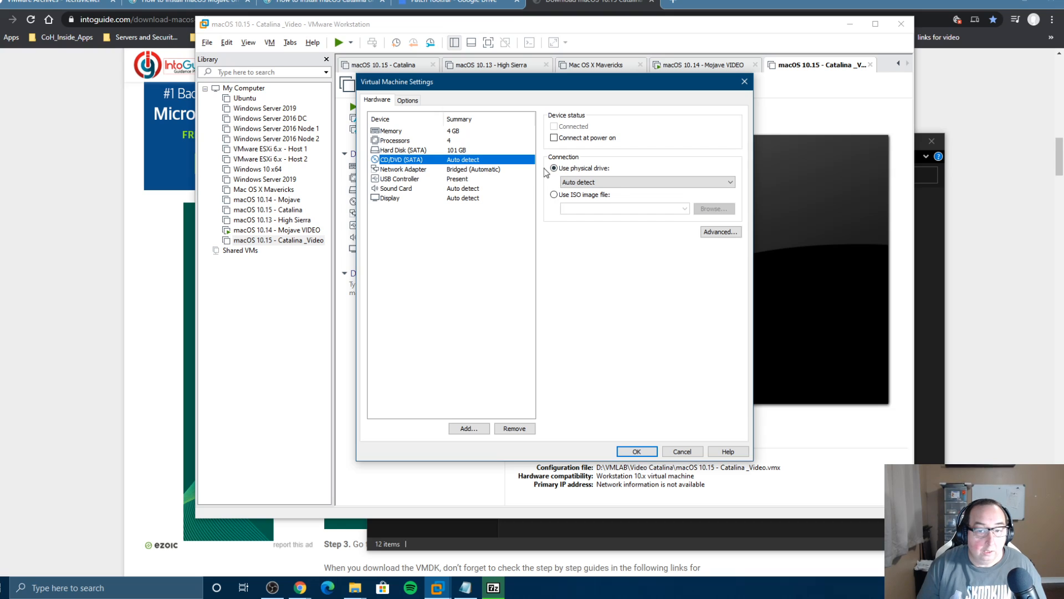
left_click(433, 179)
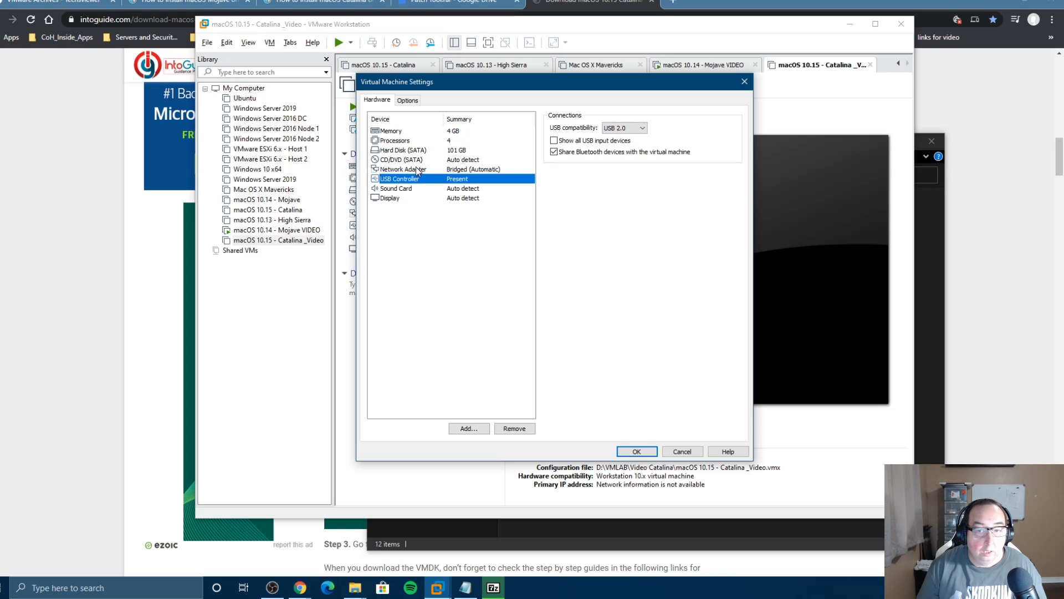
left_click(607, 129)
left_click(605, 128)
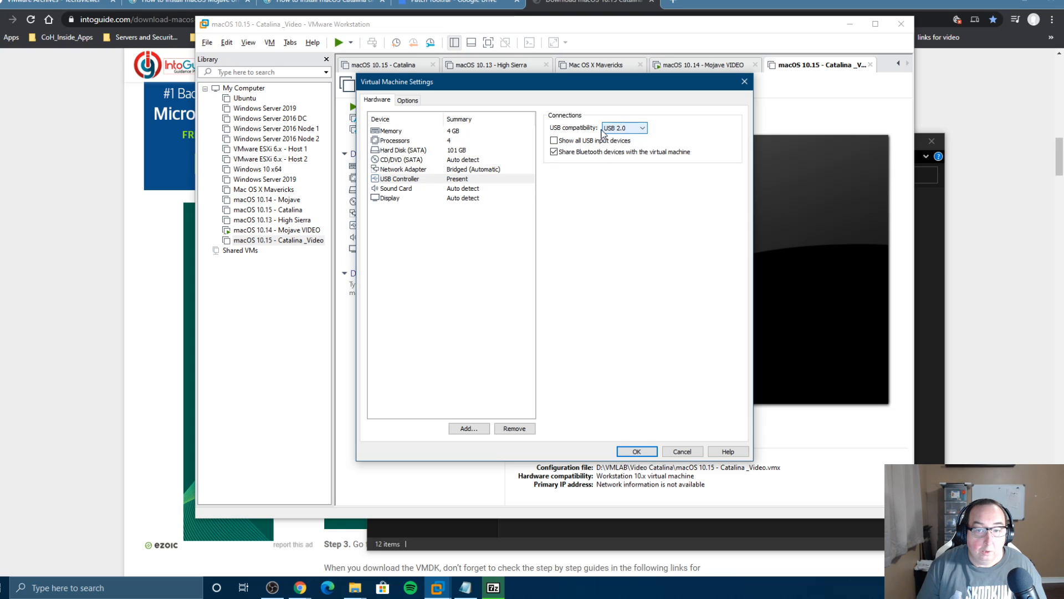
left_click(556, 140)
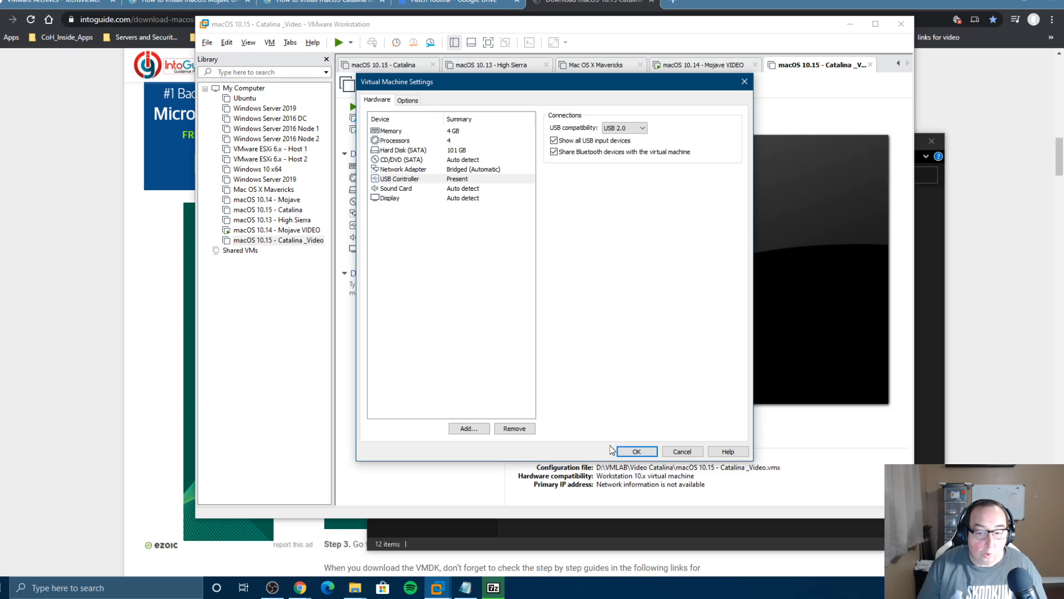
left_click(631, 452)
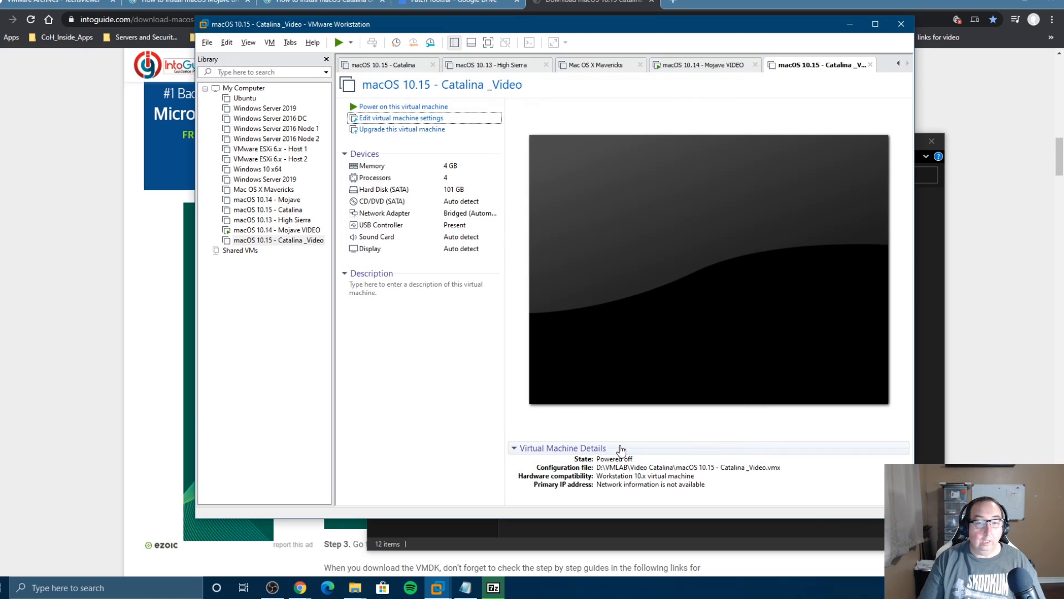
Step: Open macOS 10.15 - Catalina _Video.vmx from the VM directory in Notepad++ and review its smc.version, cpuid and virtualHW.version entries
right_click(298, 242)
left_click(340, 293)
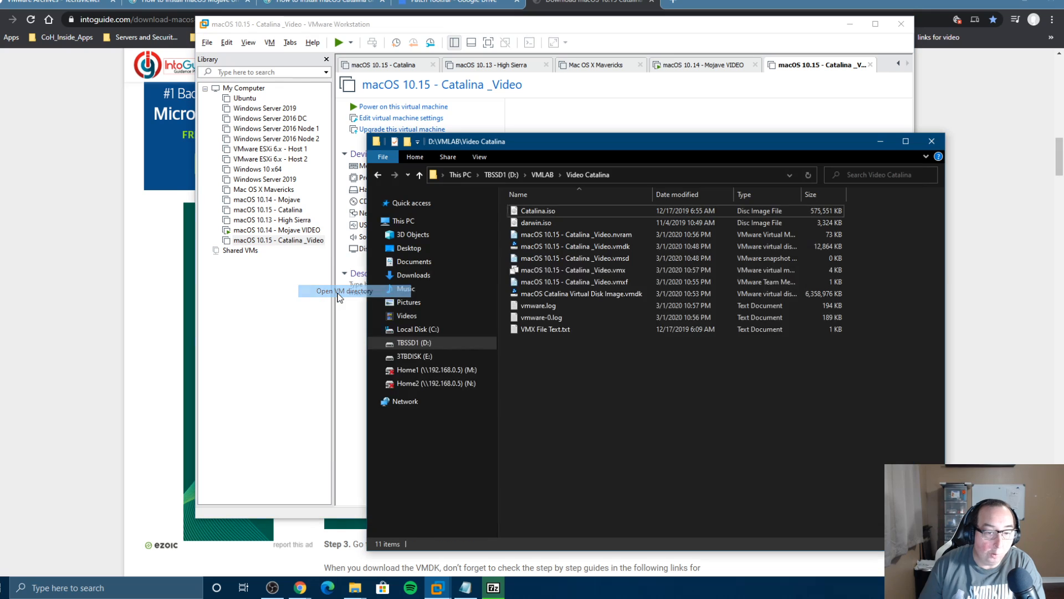
right_click(537, 272)
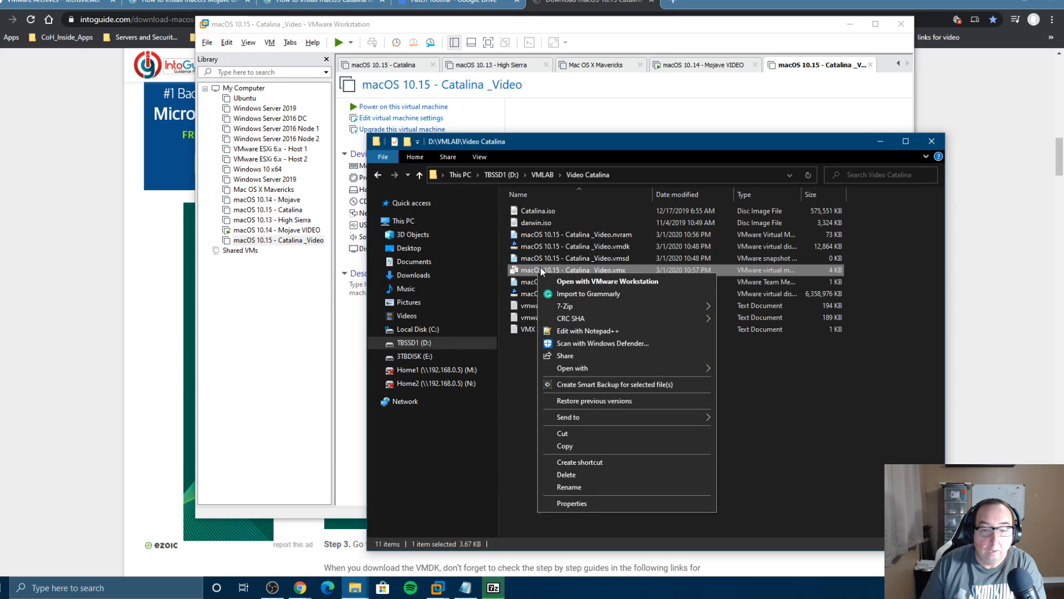
left_click(574, 331)
scroll(583, 253, "down", 20)
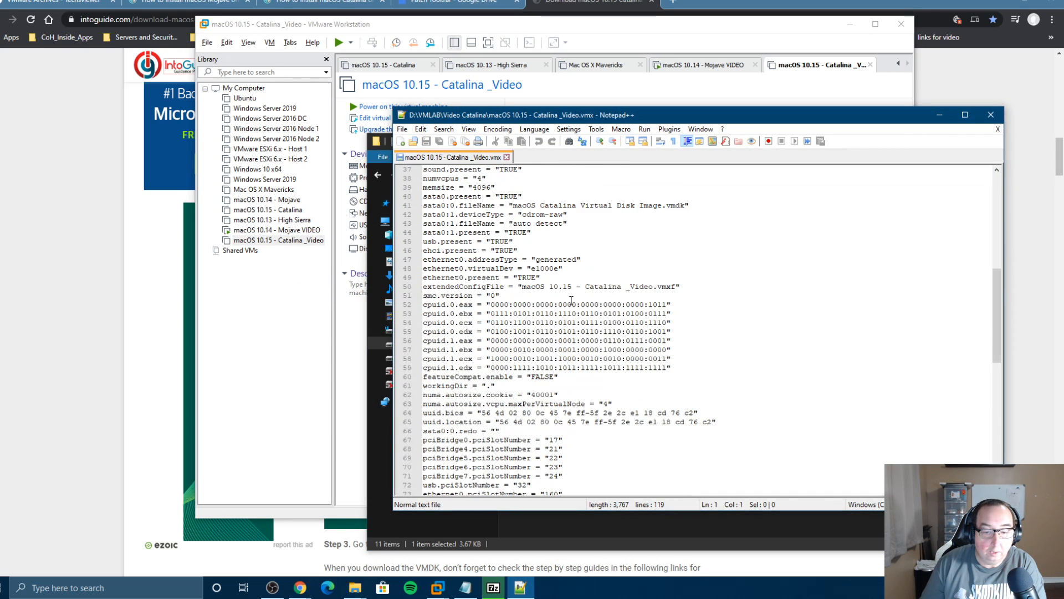
scroll(582, 427, "up", 11)
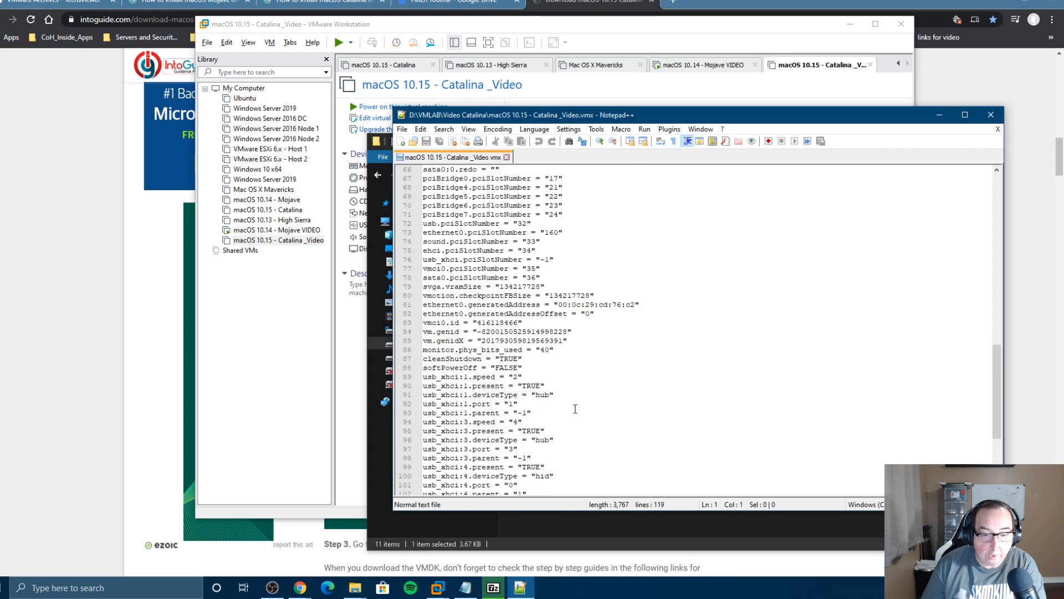
left_click_drag(672, 242, 425, 175)
scroll(543, 260, "up", 17)
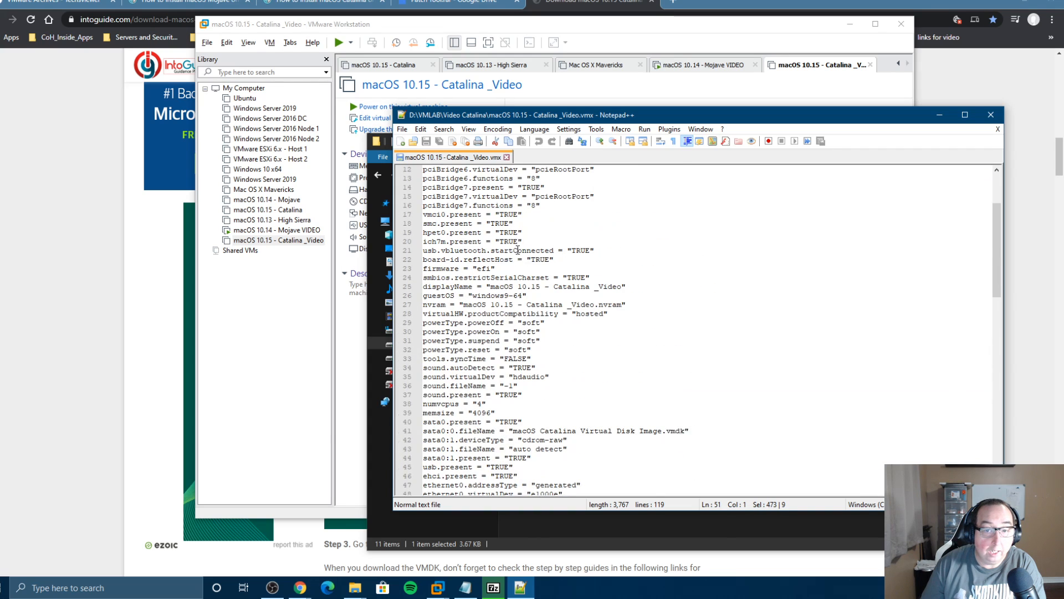
double_click(524, 189)
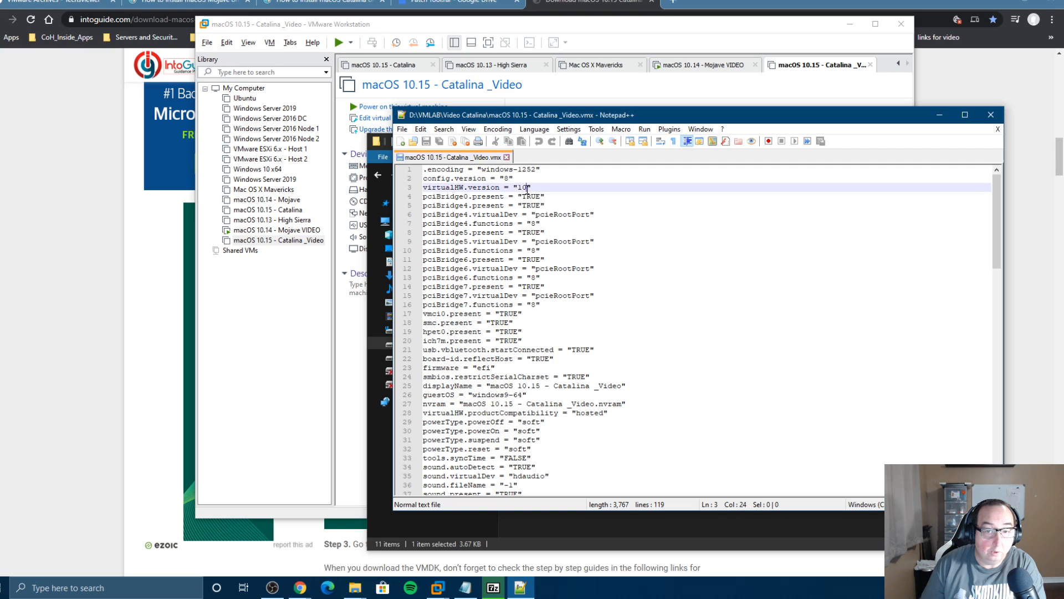
left_click(991, 114)
Step: Check the macOS 10.14 - Mojave VIDEO console and power on the macOS 10.15 - Catalina _Video virtual machine
left_click(296, 301)
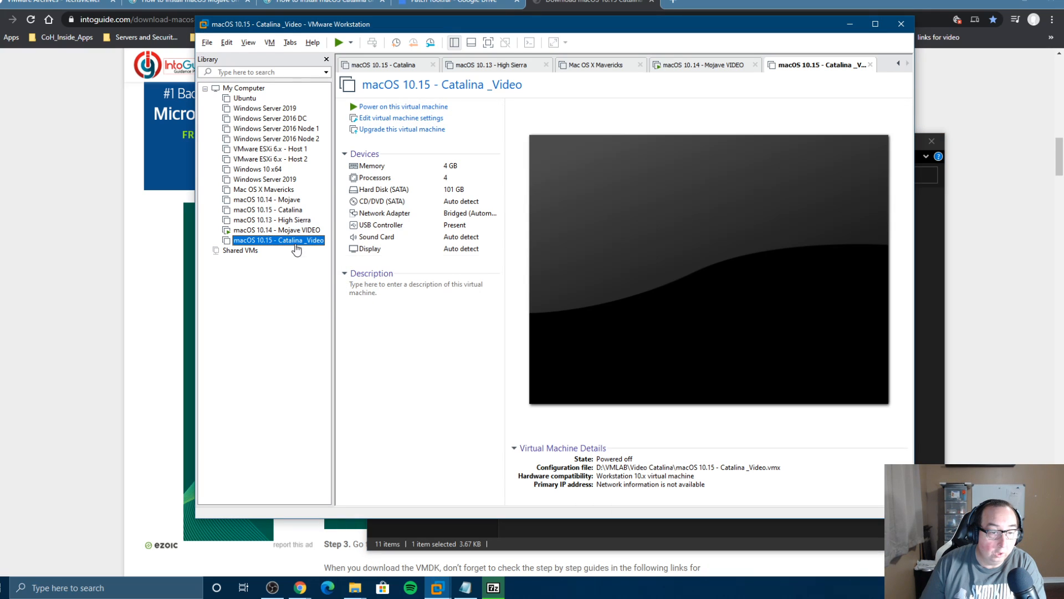
left_click(280, 230)
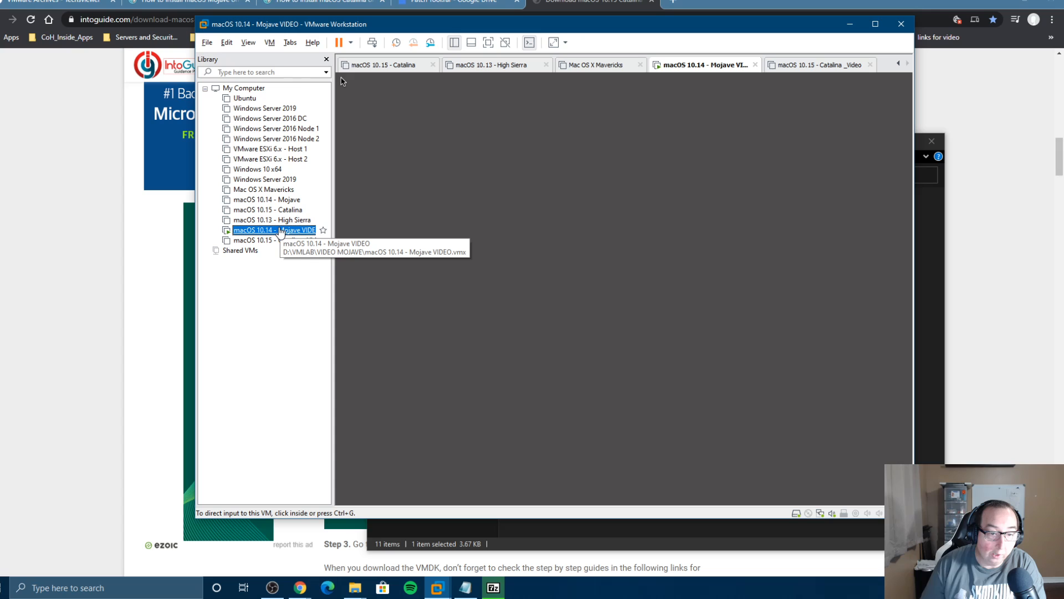
left_click(508, 211)
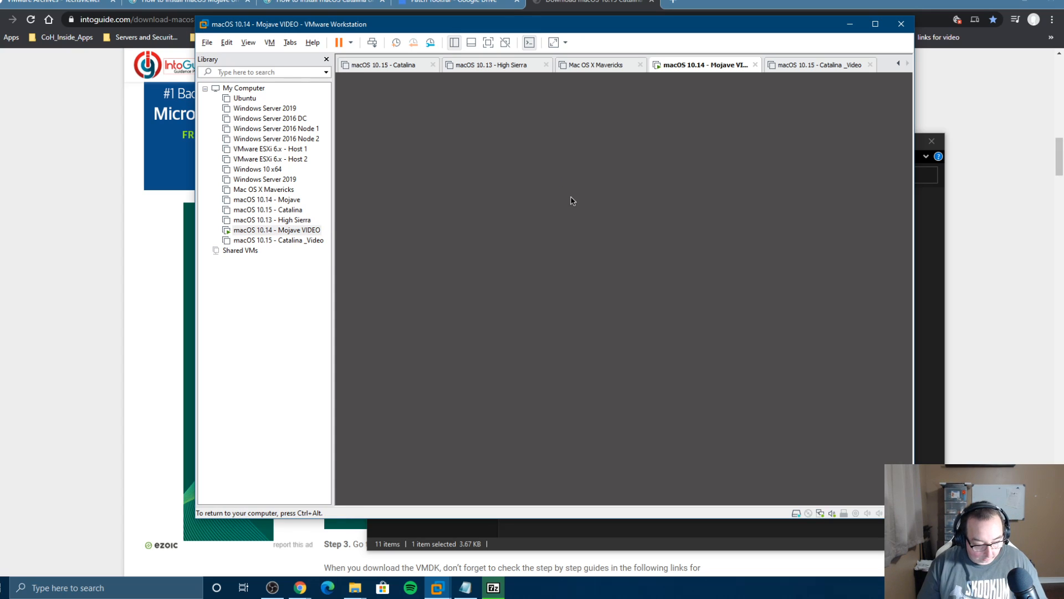
key("ctrl+alt")
left_click(261, 240)
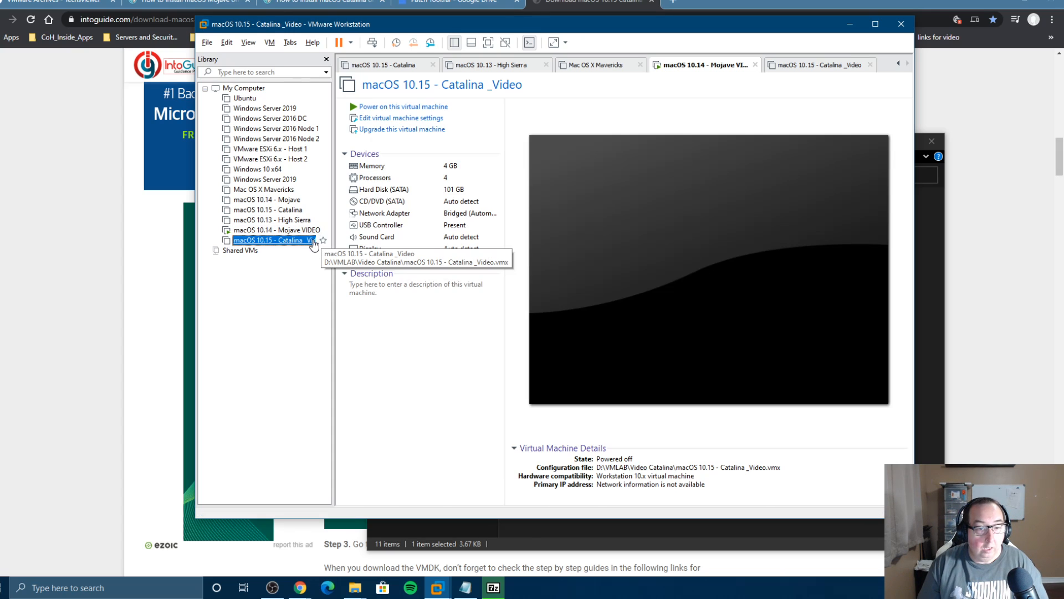
left_click(386, 106)
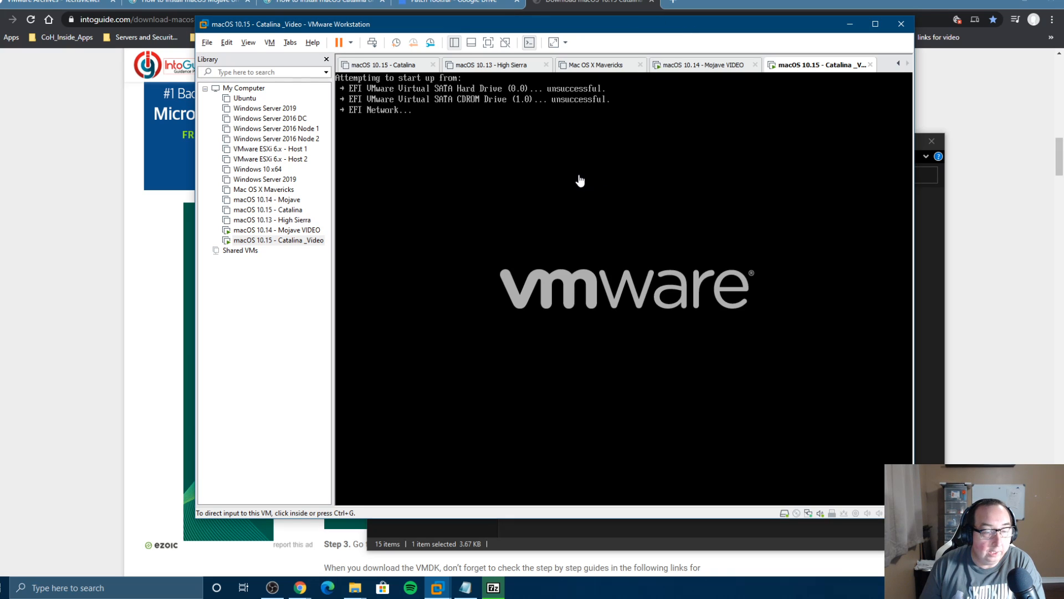
Step: Switch to Chrome, look through the open macOS-on-VMware guide pages, and minimize the browser
left_click(50, 2)
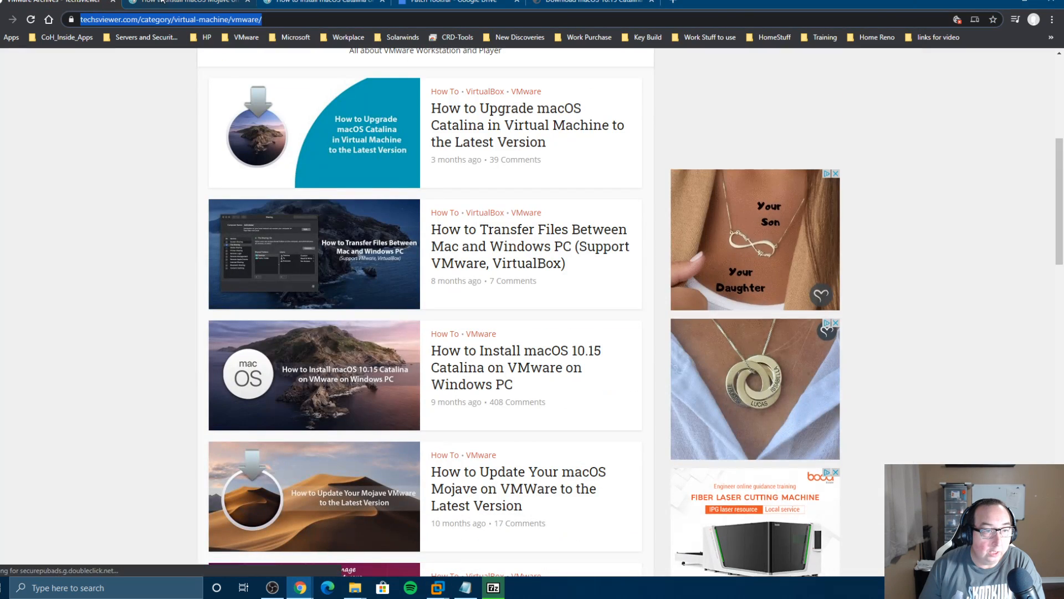
left_click(188, 2)
left_click(307, 3)
left_click(451, 3)
left_click(586, 2)
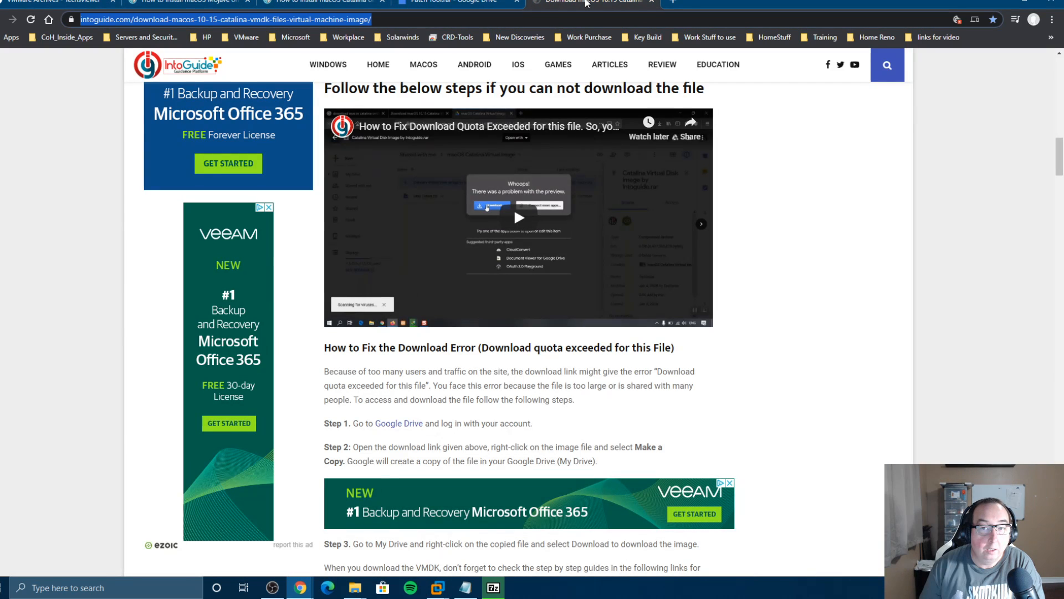
left_click(1019, 2)
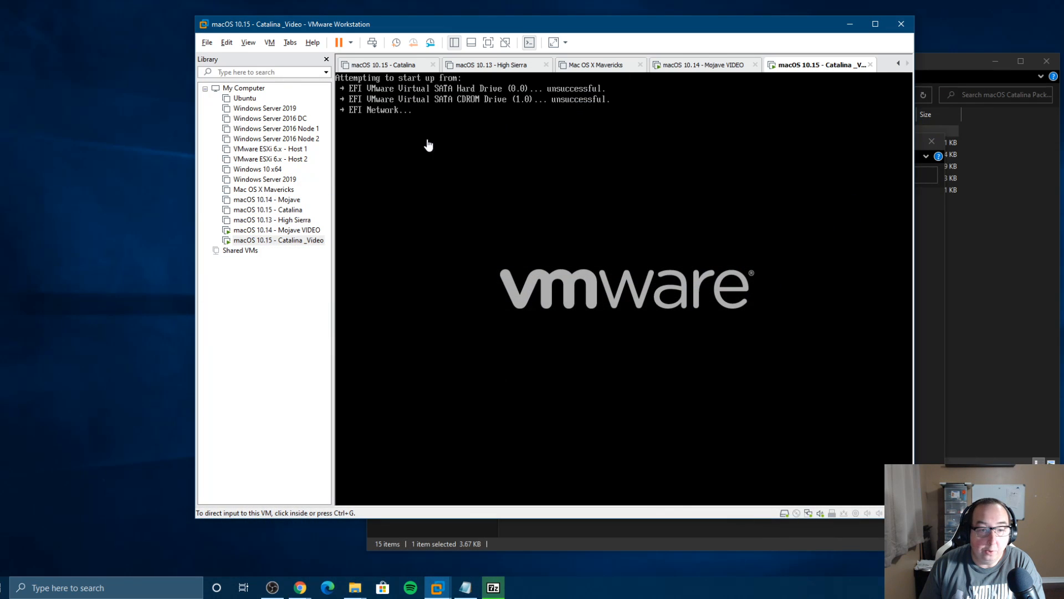
Step: Check the Mojave VIDEO and Catalina _Video consoles and bring up the running 7-Zip extraction
left_click(255, 230)
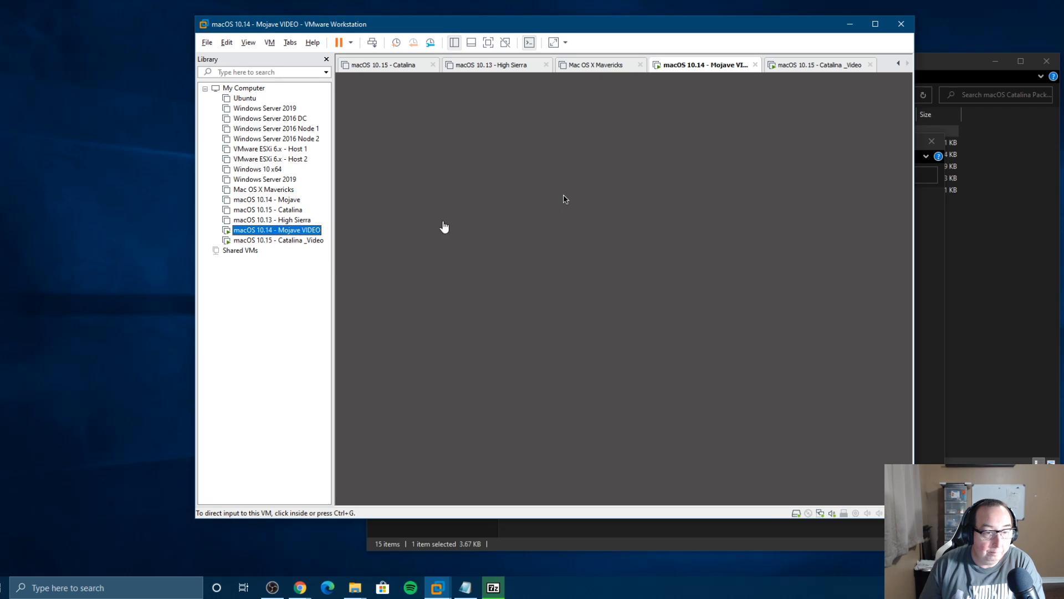
left_click(297, 240)
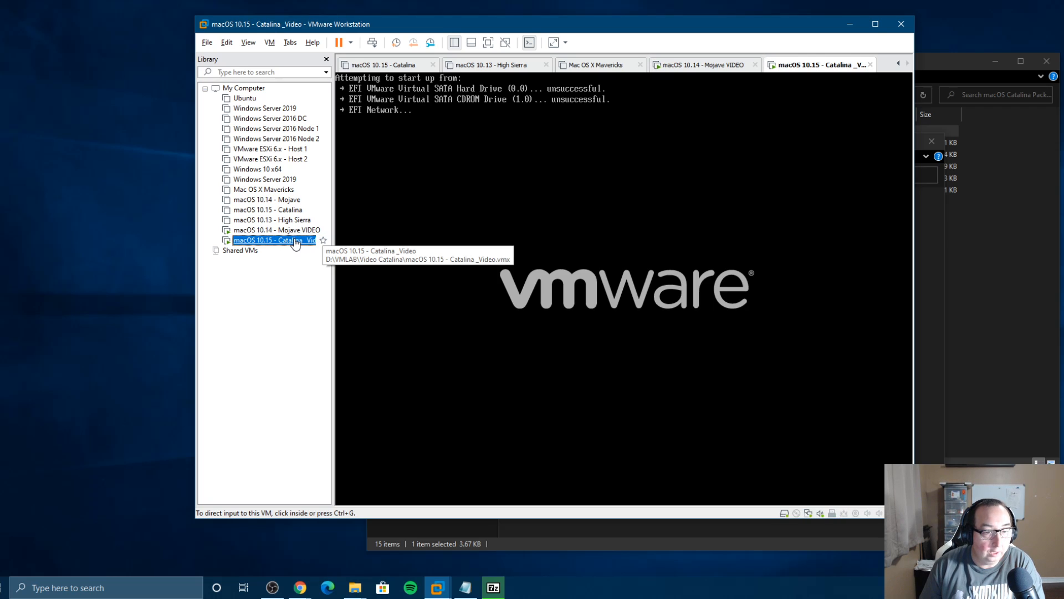
left_click(427, 234)
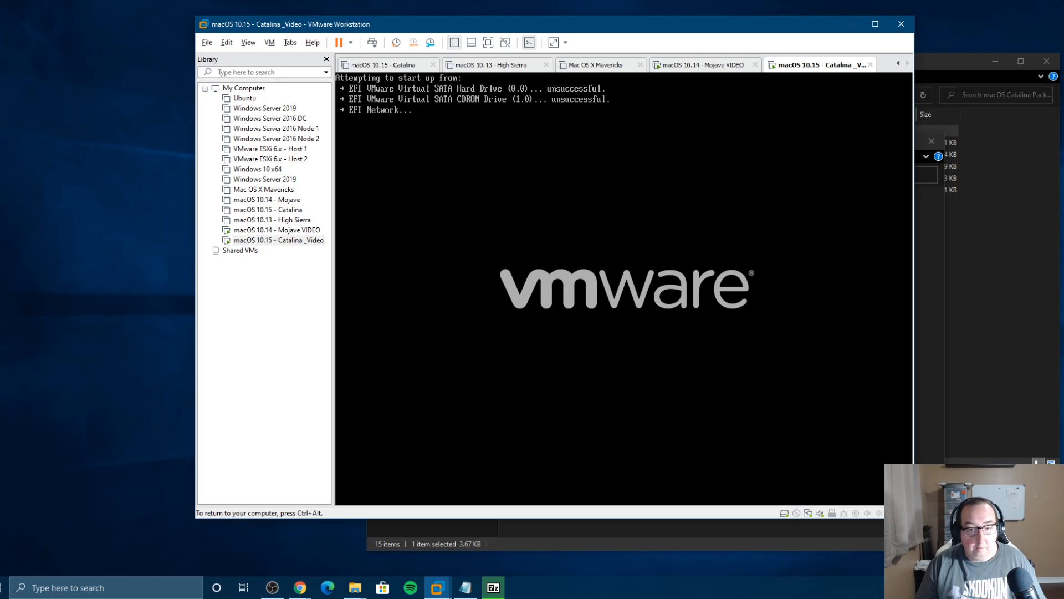
key("ctrl+alt")
left_click(493, 587)
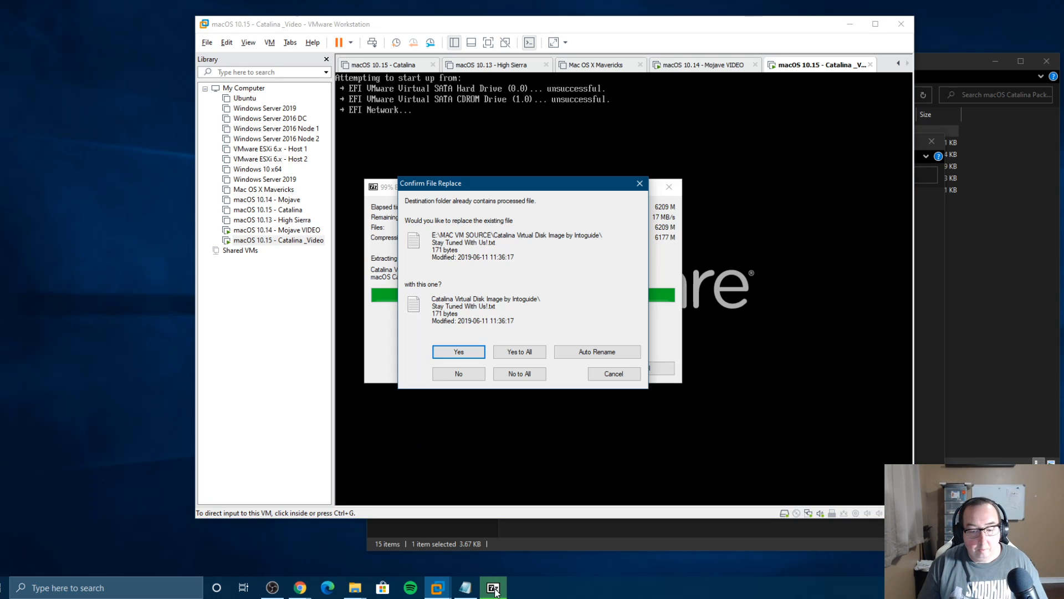
Step: Keep all existing files in the 7-Zip replace prompt and direct input to the Catalina _Video console
left_click(531, 374)
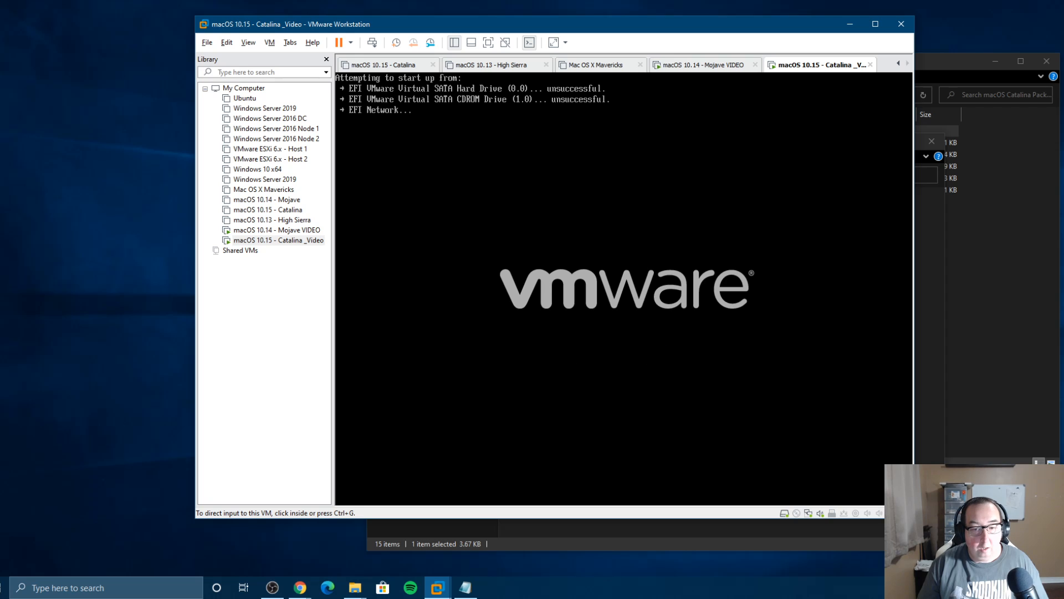
key("ctrl+g")
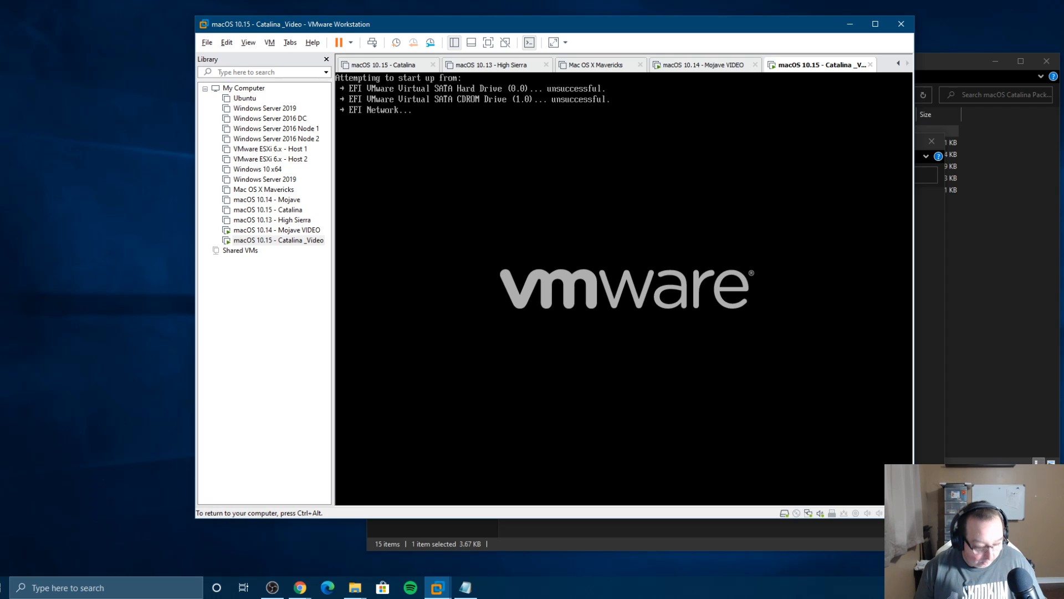
key("ctrl+alt")
Step: Compare the consoles of the macOS 10.14 - Mojave VIDEO and macOS 10.15 - Catalina _Video virtual machines to examine their boot progress
left_click(299, 230)
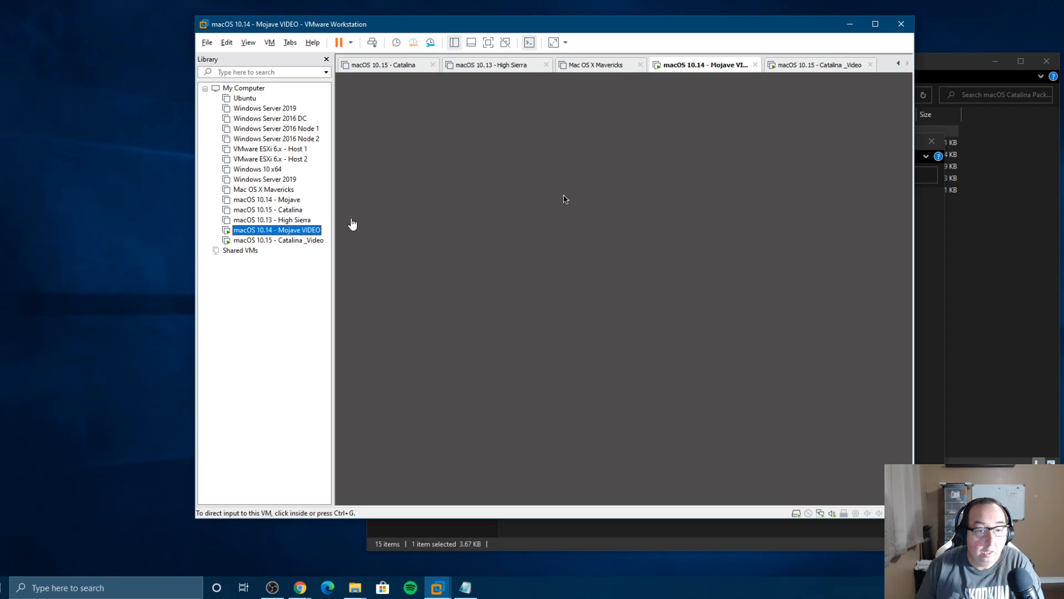
left_click(564, 199)
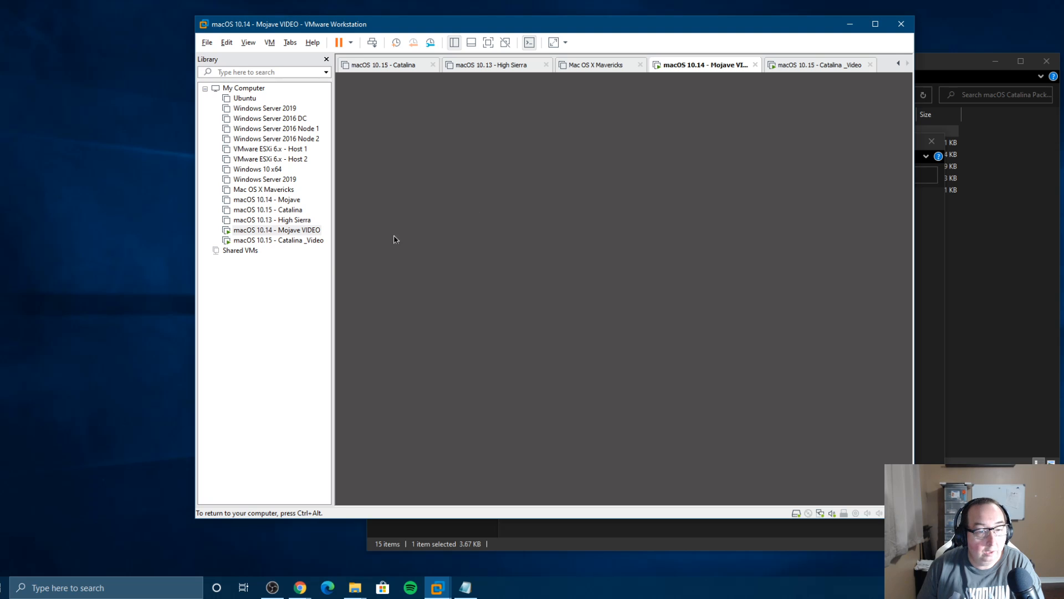
key("ctrl+alt")
left_click(282, 240)
left_click(296, 231)
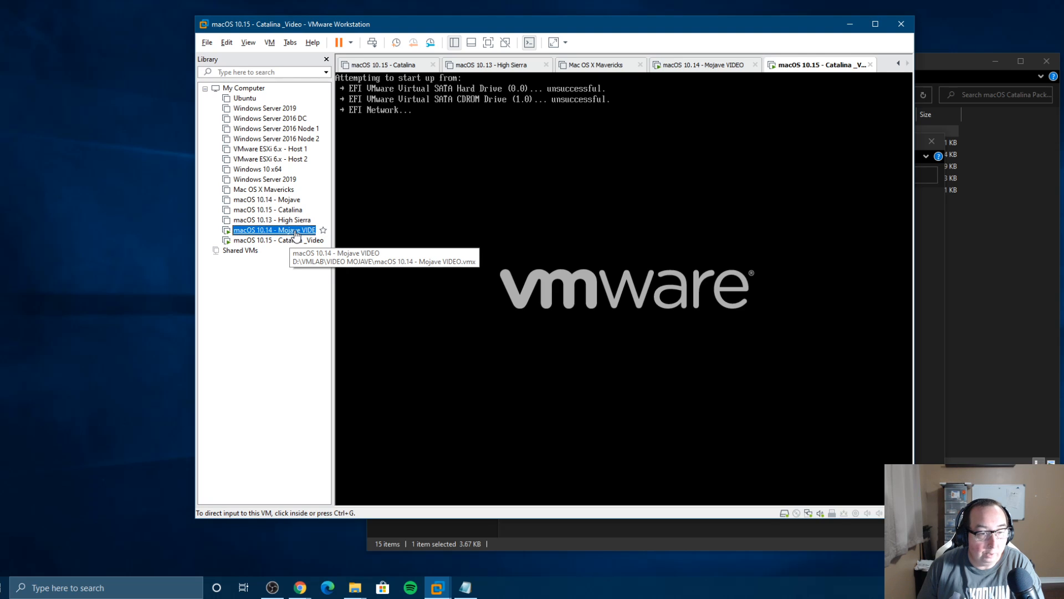
left_click(283, 240)
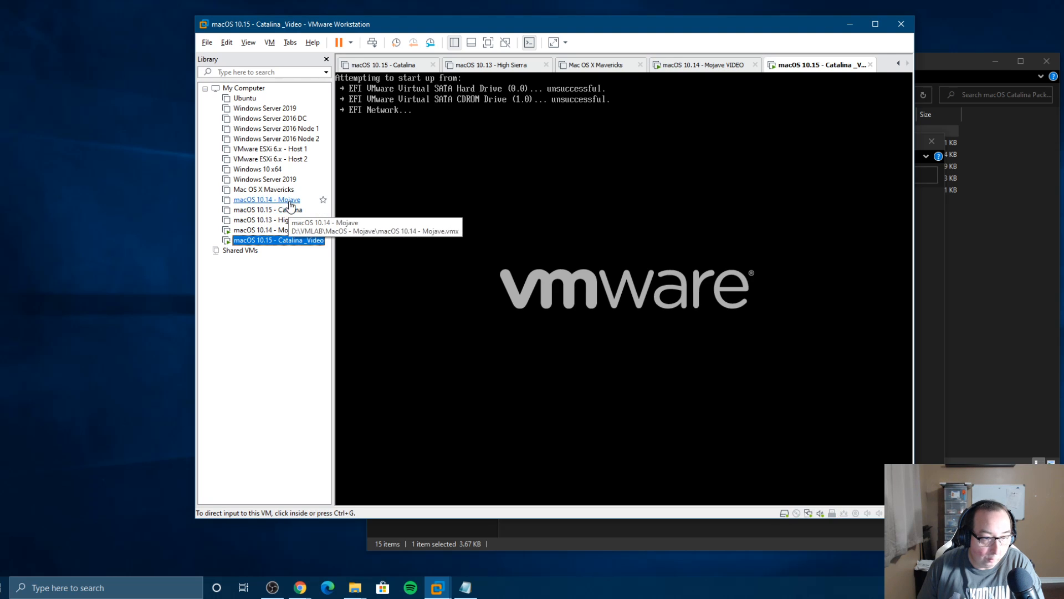
left_click(286, 230)
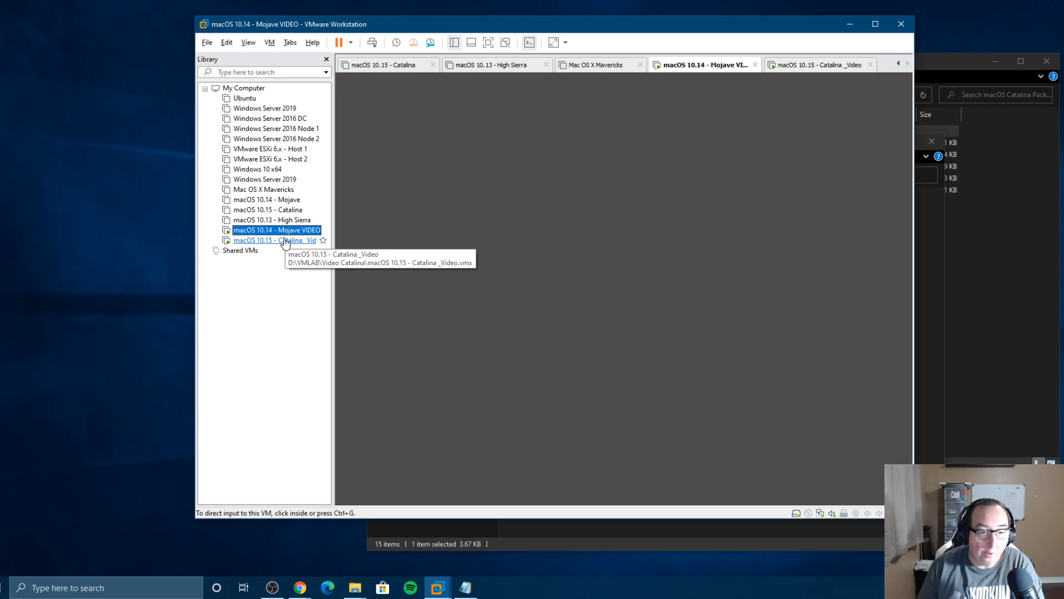
left_click(284, 241)
left_click(287, 232)
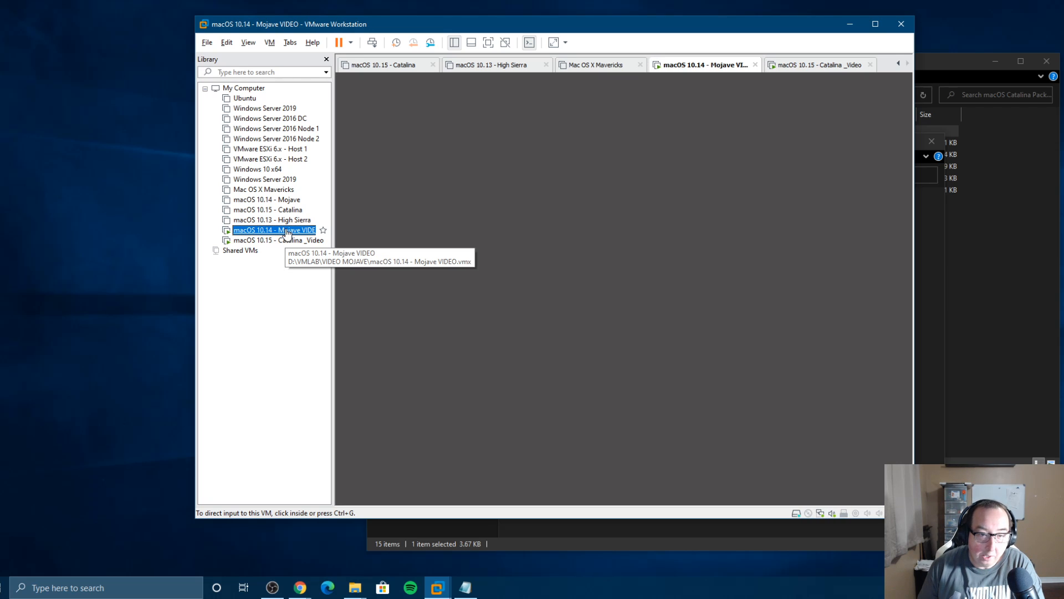
left_click(285, 240)
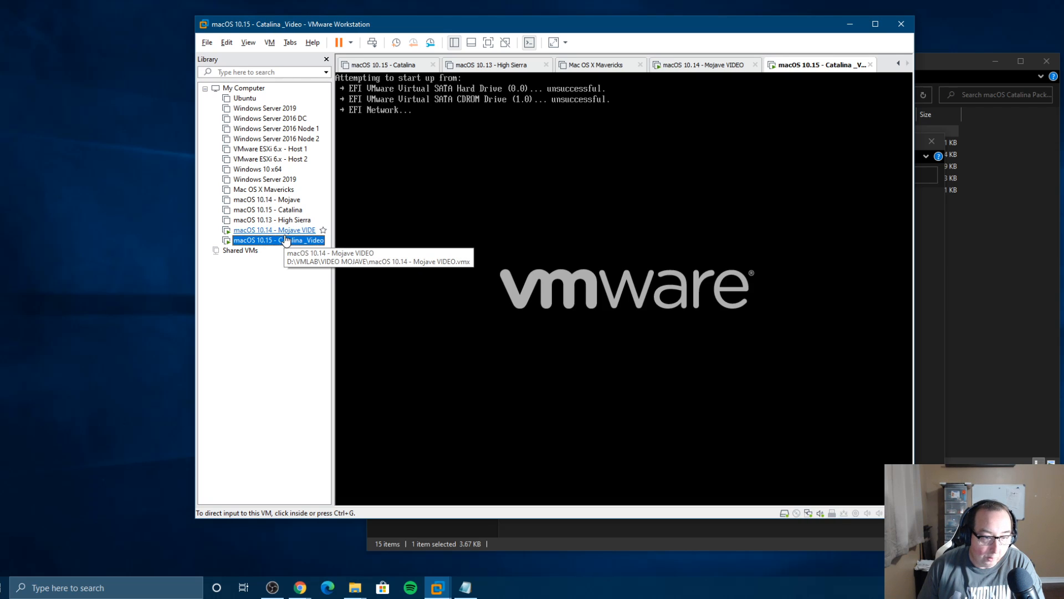
left_click(286, 231)
left_click(286, 240)
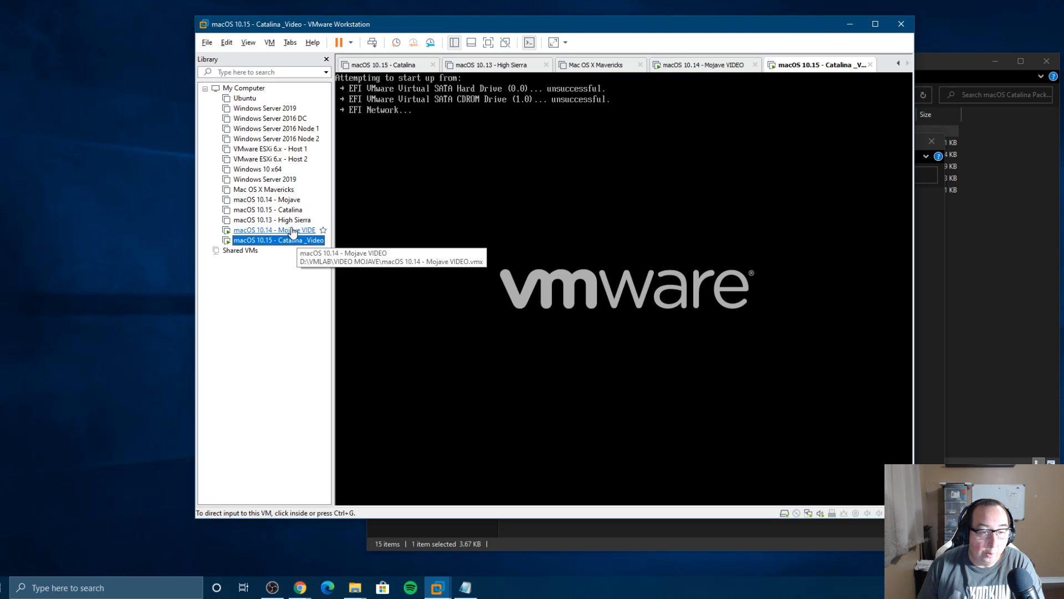
key("ctrl+g")
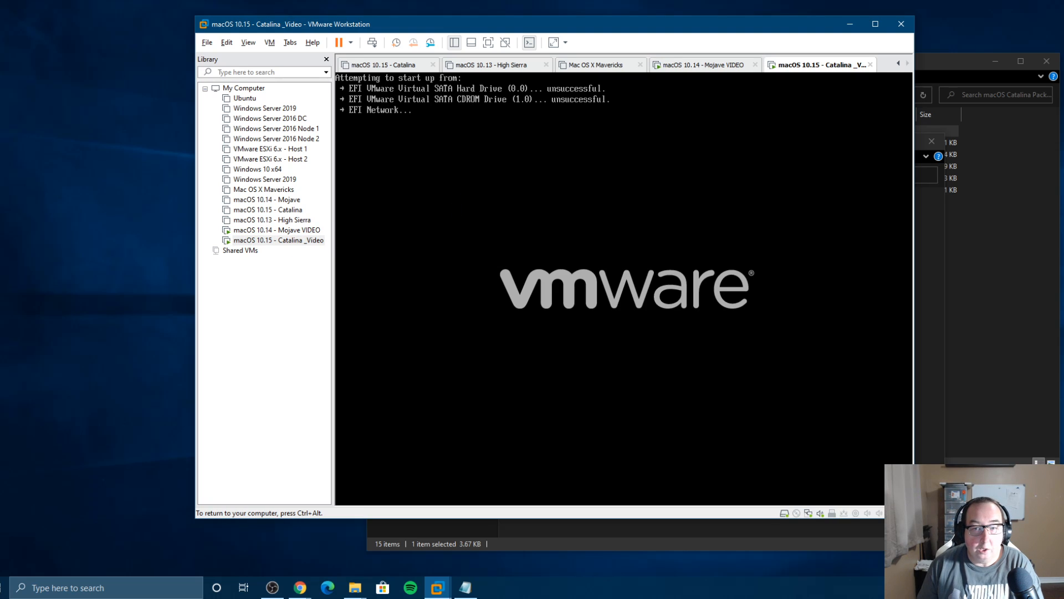
key("ctrl+alt")
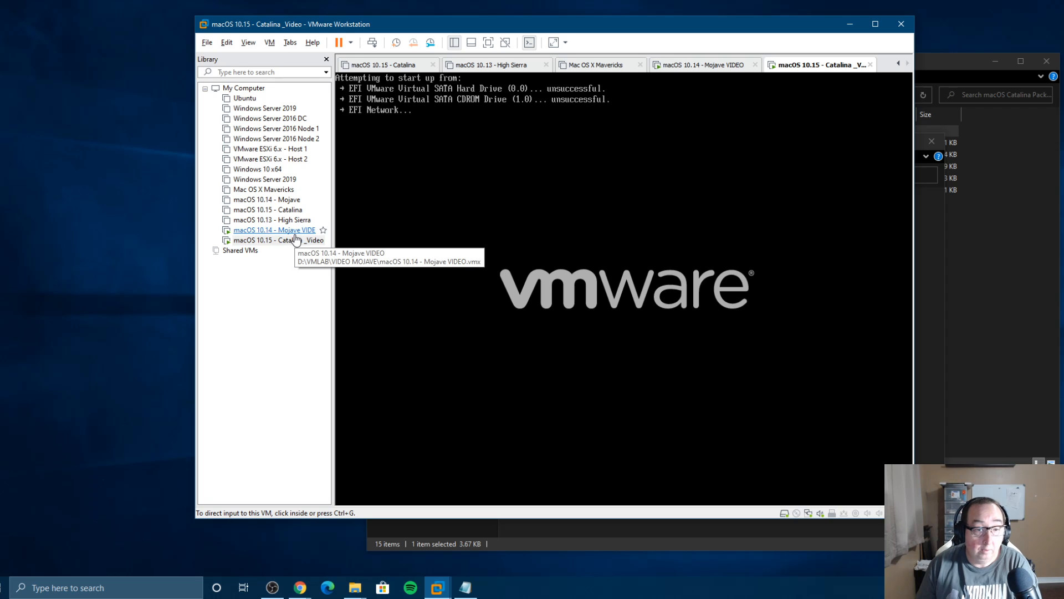
left_click(294, 231)
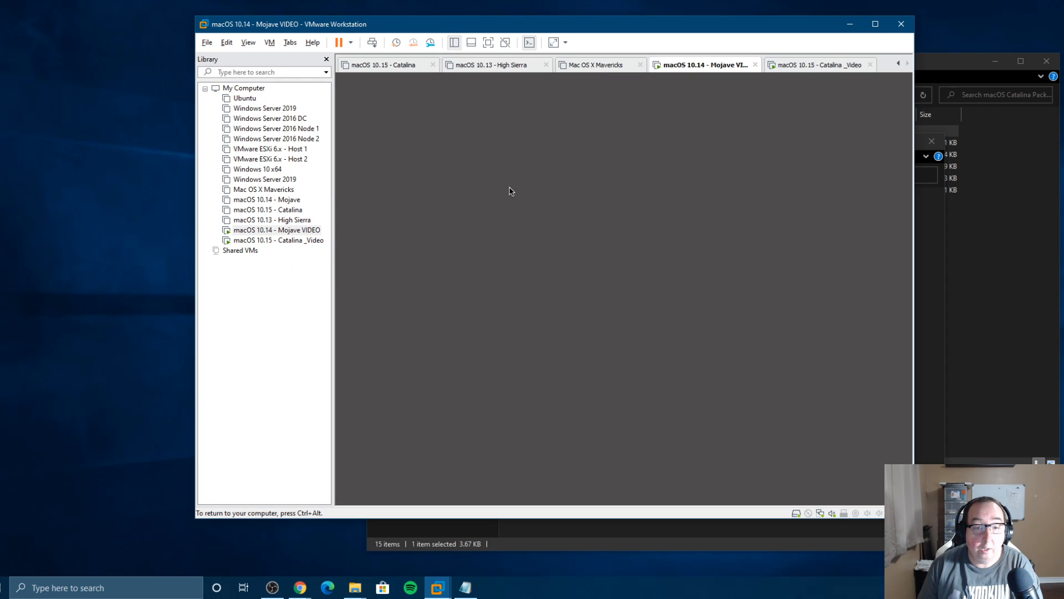
left_click(271, 240)
left_click(422, 208)
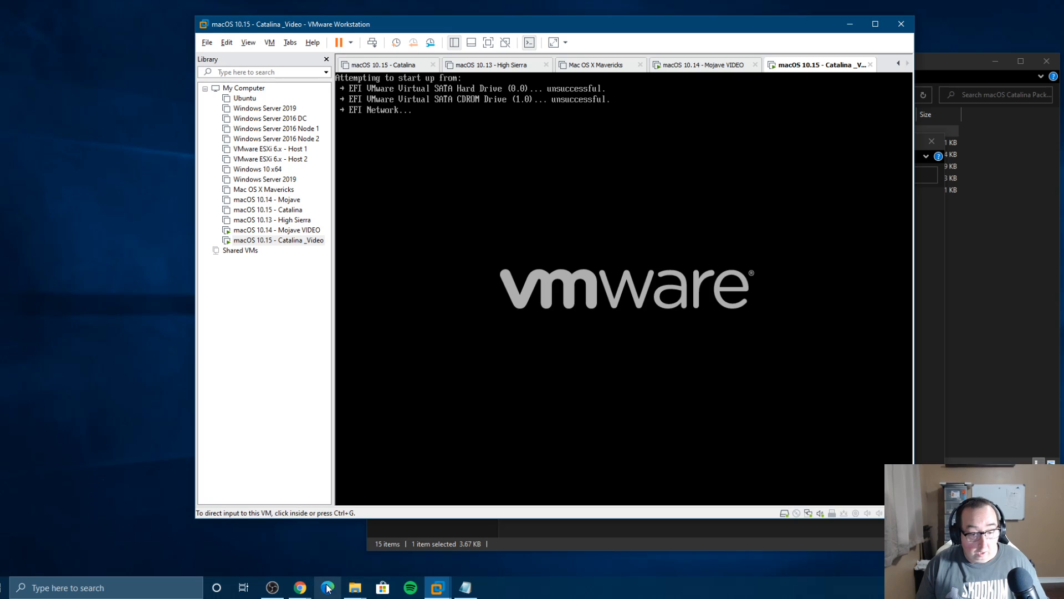
Step: Switch to Chrome and look through the IntoGuide Catalina VMDK, Techsviewer VMware and wikigain Mojave and Catalina installation pages
left_click(300, 587)
left_click(350, 567)
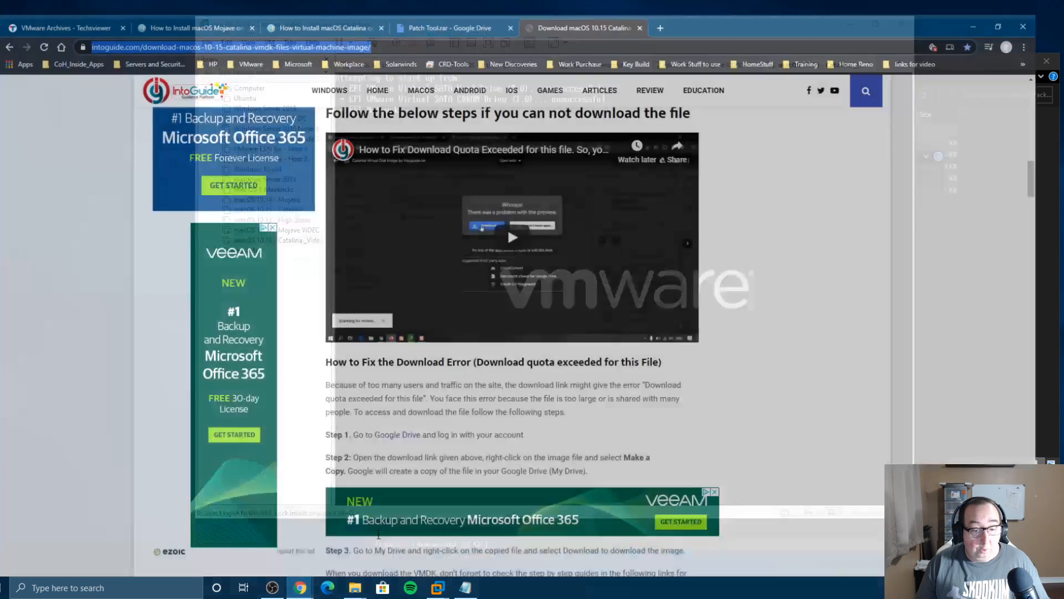
scroll(325, 223, "up", 10)
scroll(324, 224, "up", 3)
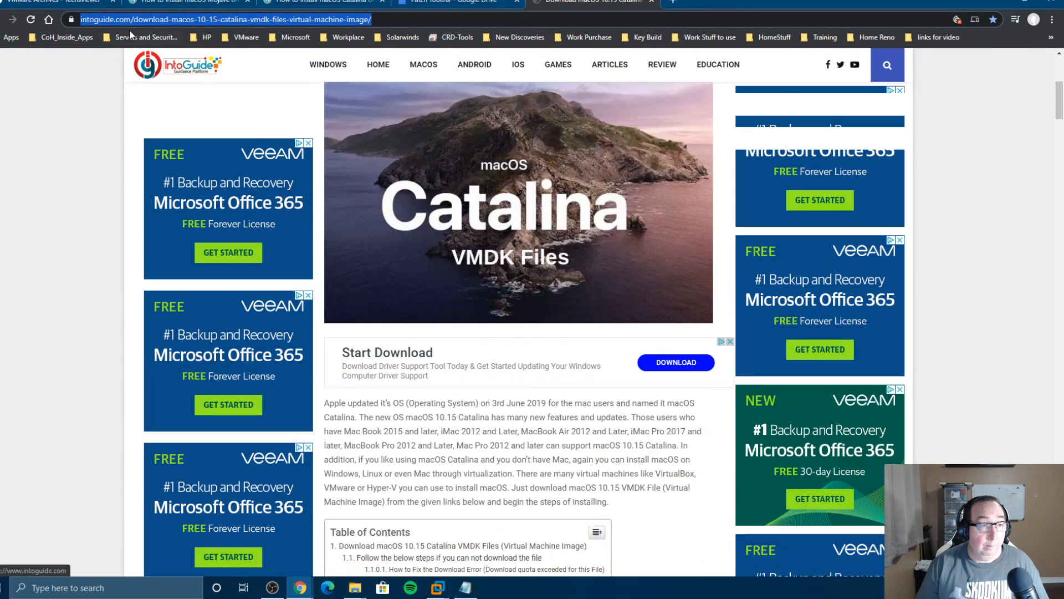
key("ctrl+1")
scroll(436, 162, "up", 6)
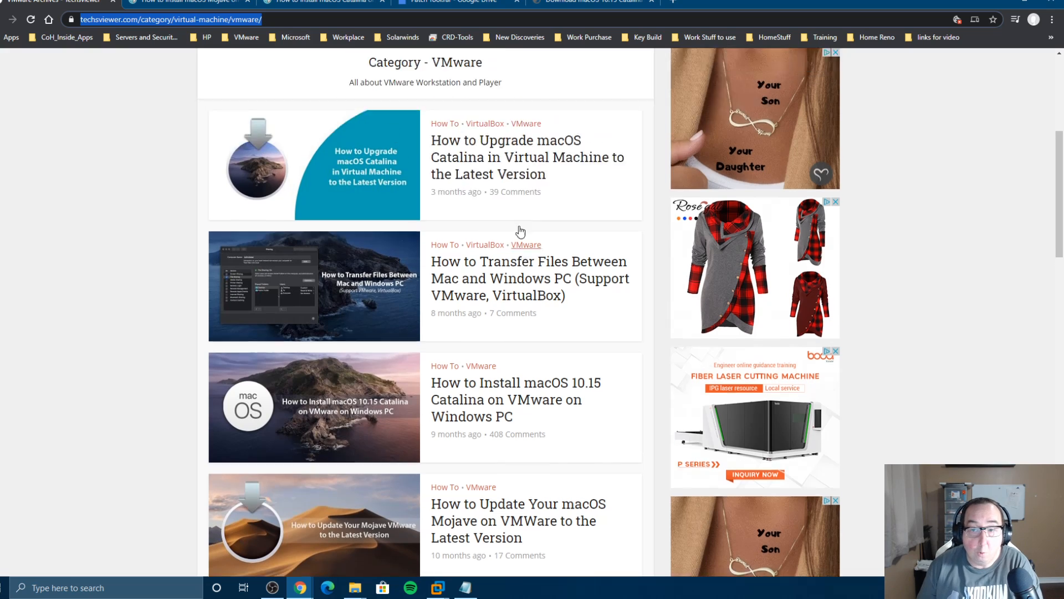
left_click(233, 4)
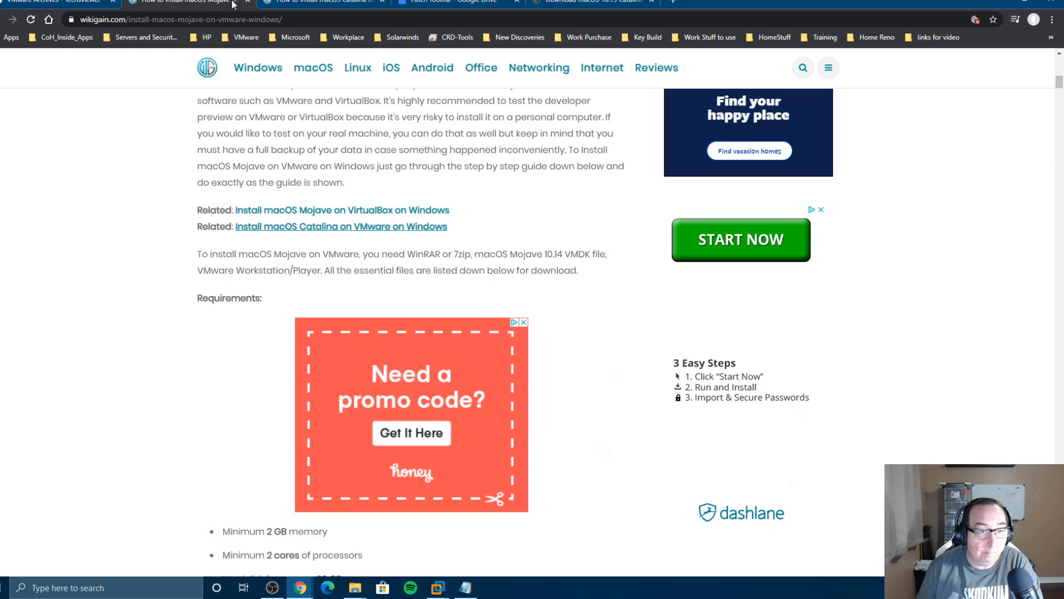
left_click(343, 3)
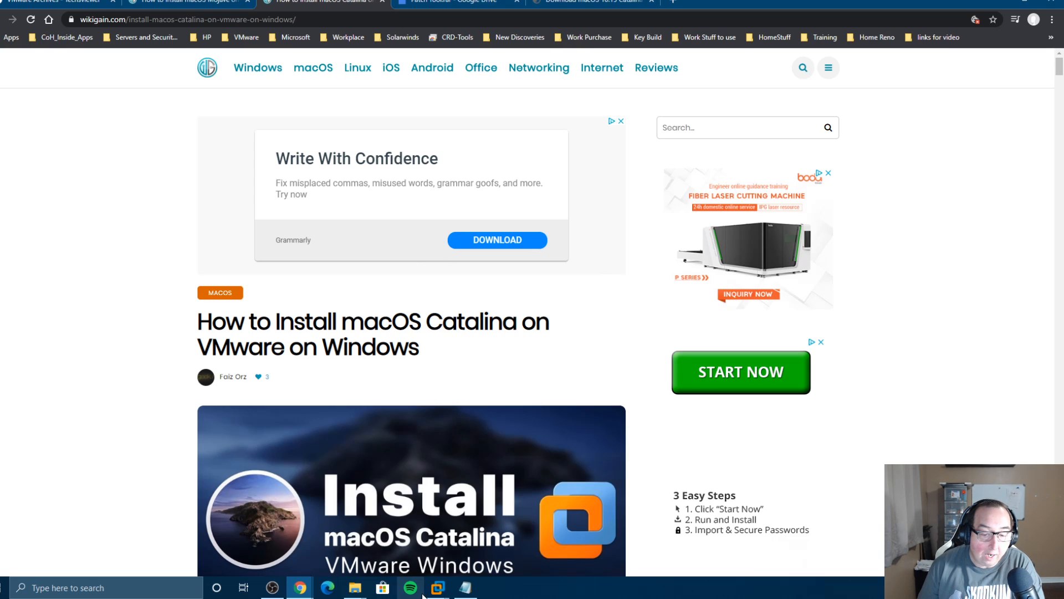
Step: Return to VMware Workstation and check its product version and build in the About information
left_click(438, 588)
left_click(105, 504)
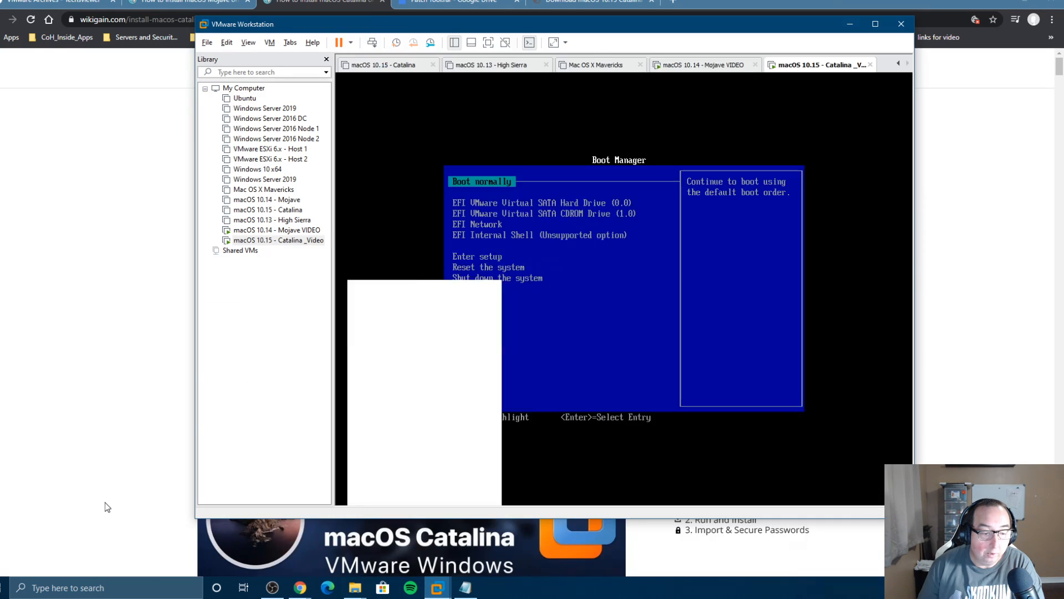
left_click(312, 42)
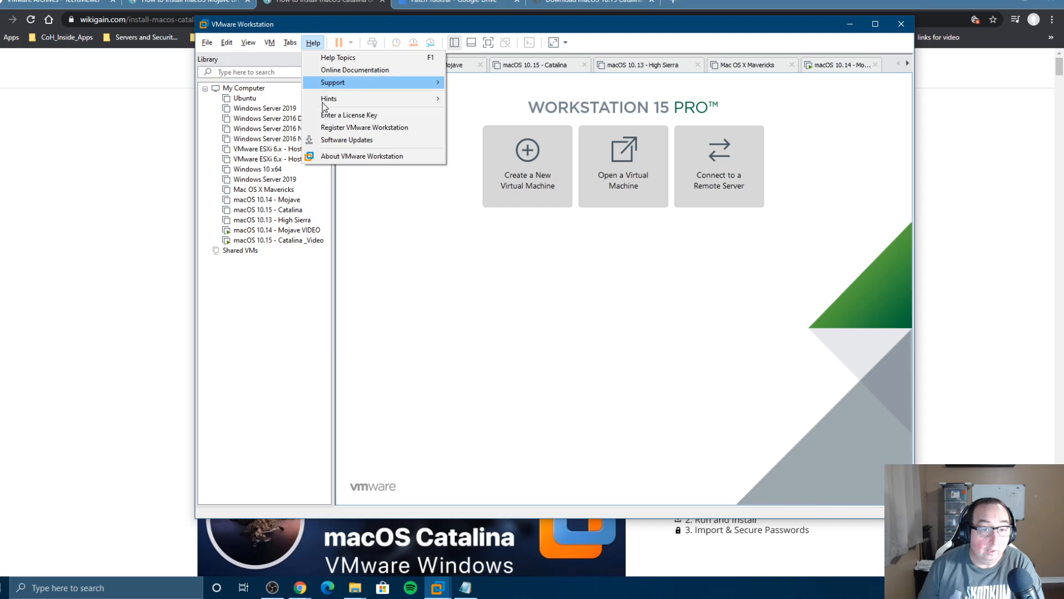
left_click(361, 155)
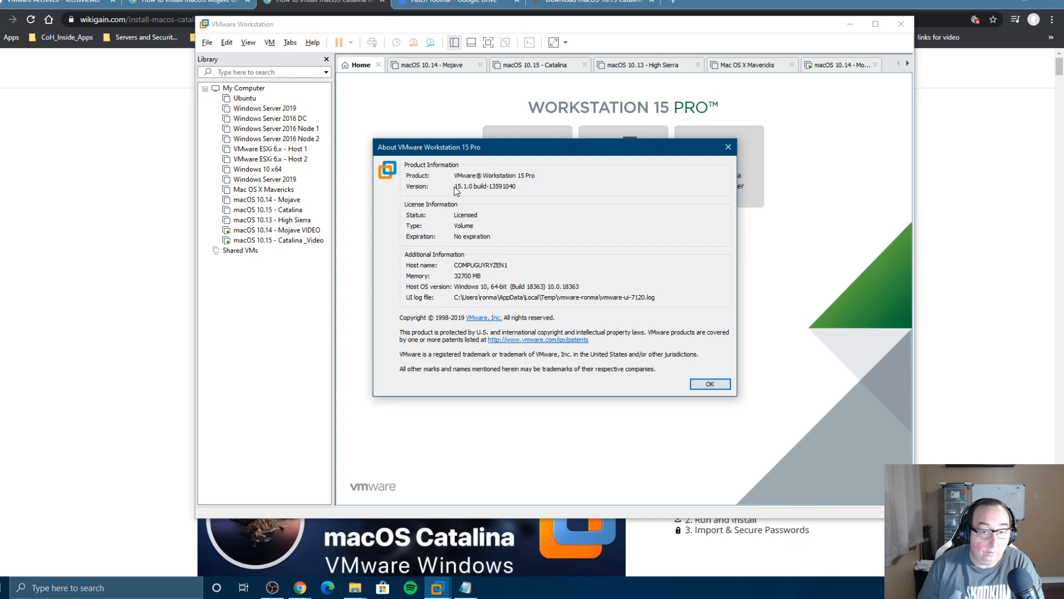
left_click_drag(454, 186, 516, 187)
left_click(728, 147)
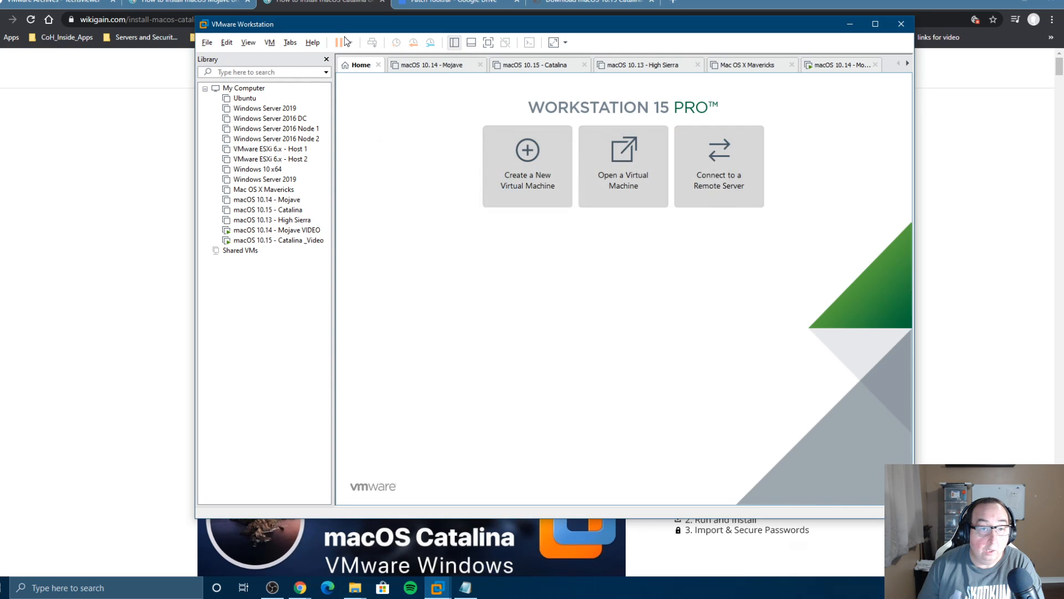
left_click(313, 43)
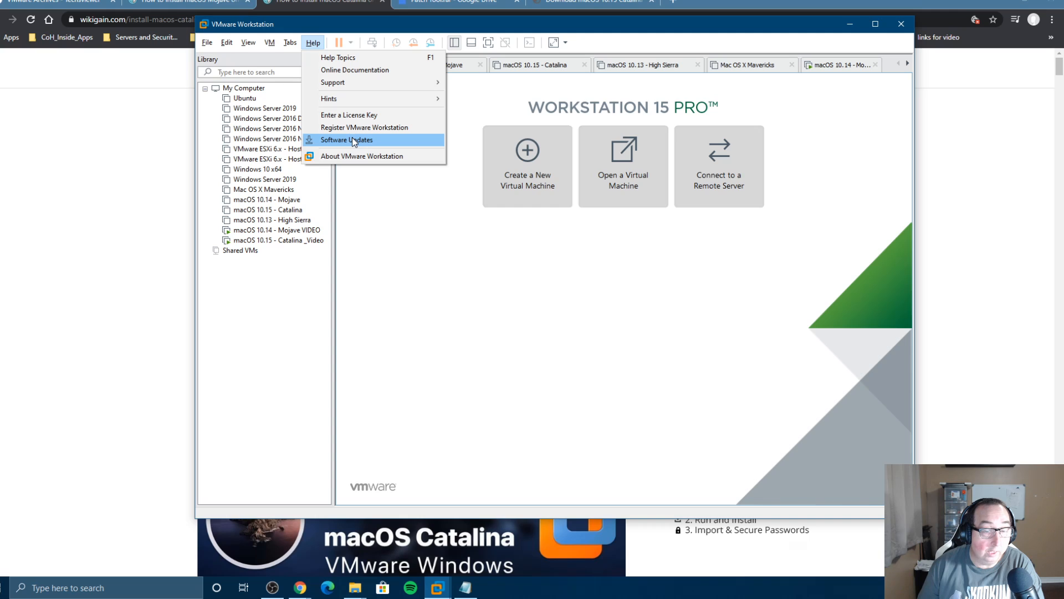
left_click(392, 202)
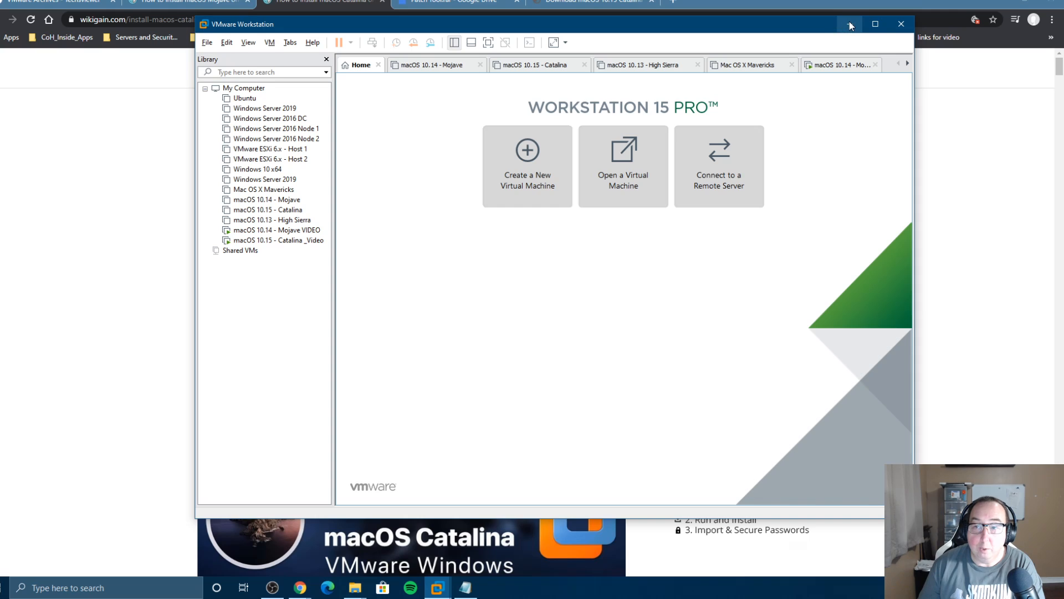
Step: Check the Mojave VIDEO console, and boot the Catalina _Video virtual machine normally from its Boot Manager
left_click(837, 65)
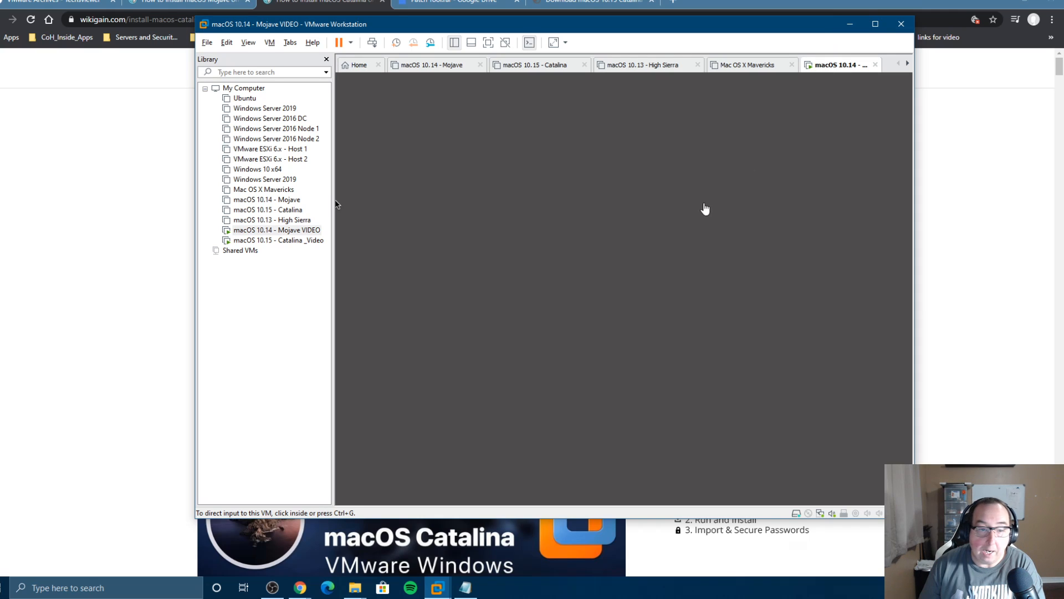
left_click(248, 240)
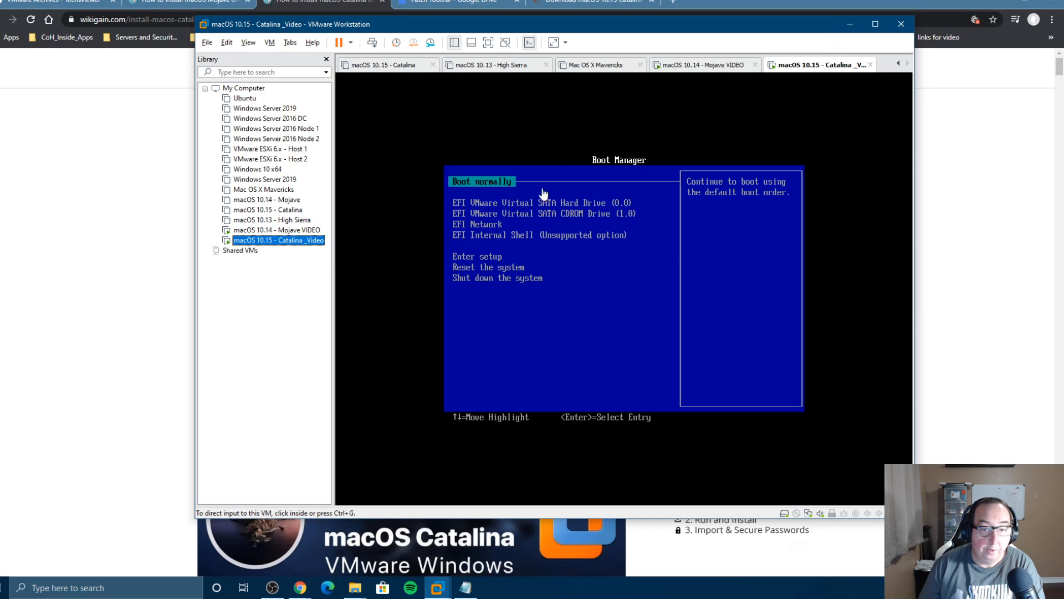
left_click(526, 131)
key("Return")
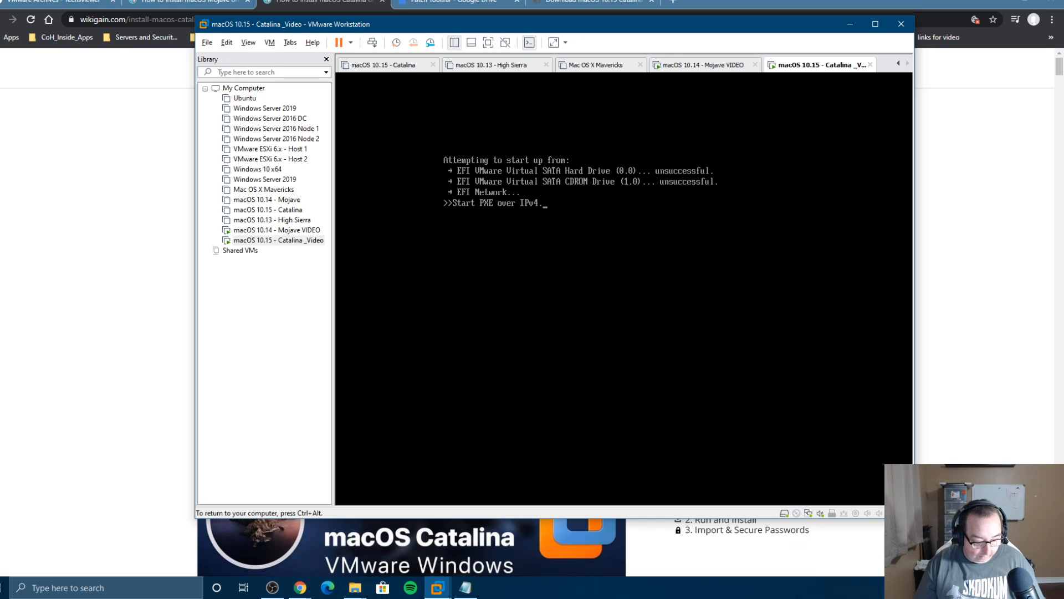
key("ctrl+alt")
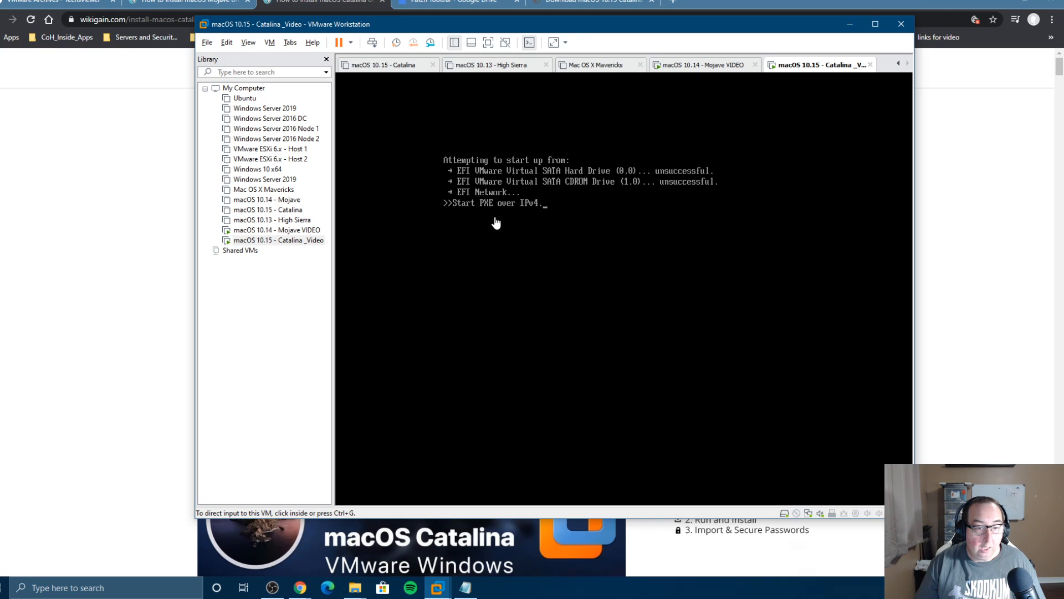
Step: Shut down the macOS 10.15 - Catalina _Video guest and power the virtual machine back on
right_click(308, 240)
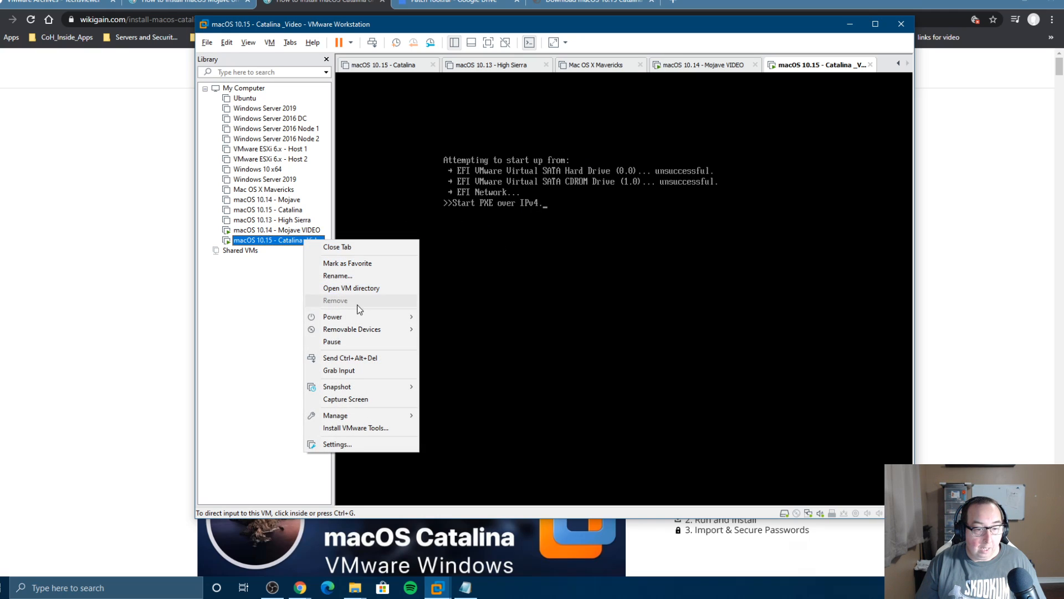
mouse_move(352, 319)
left_click(462, 329)
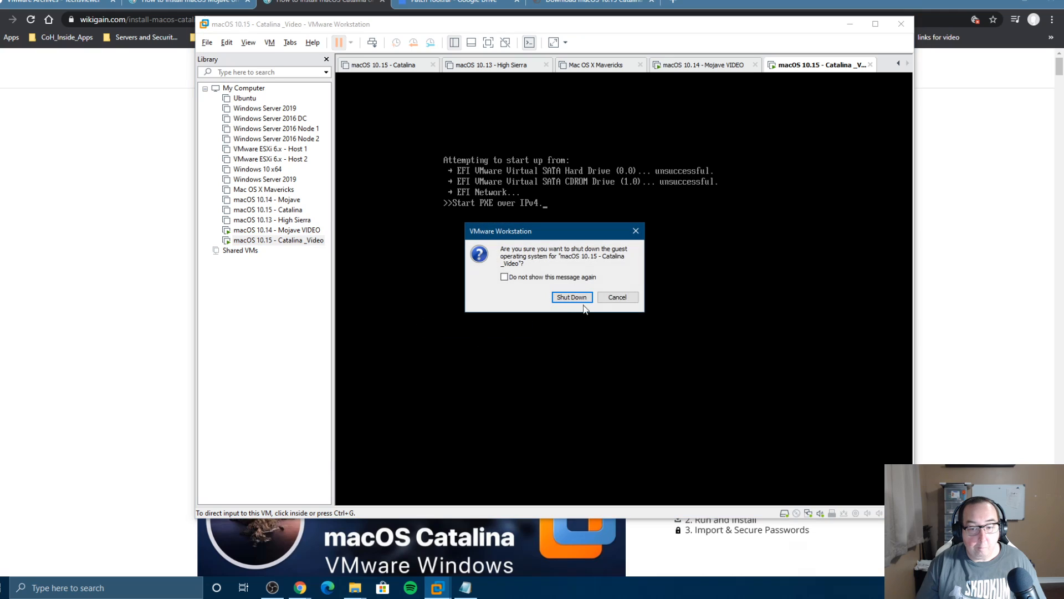
left_click(570, 296)
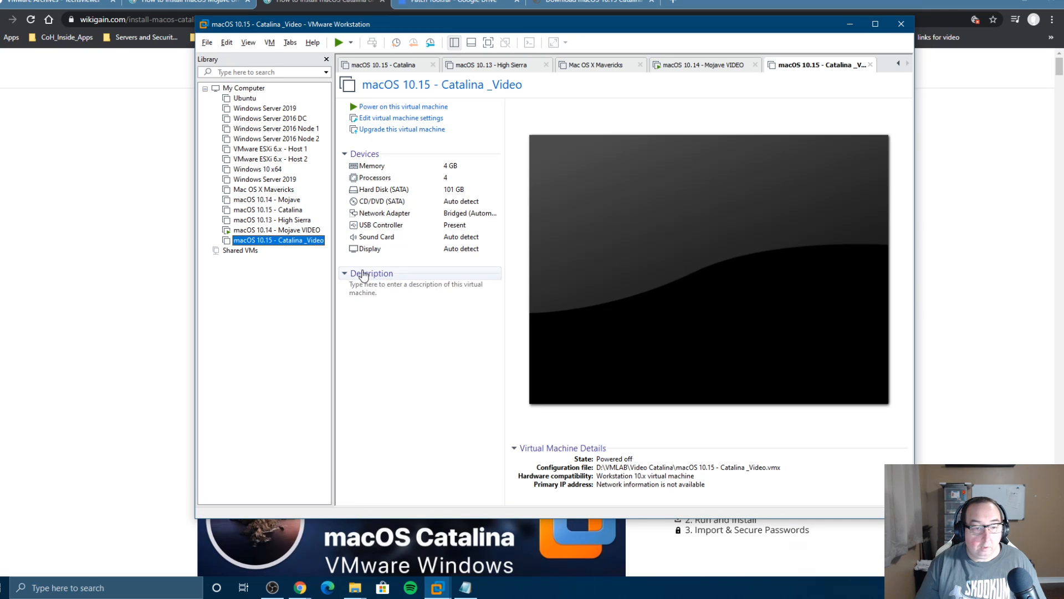
left_click(384, 108)
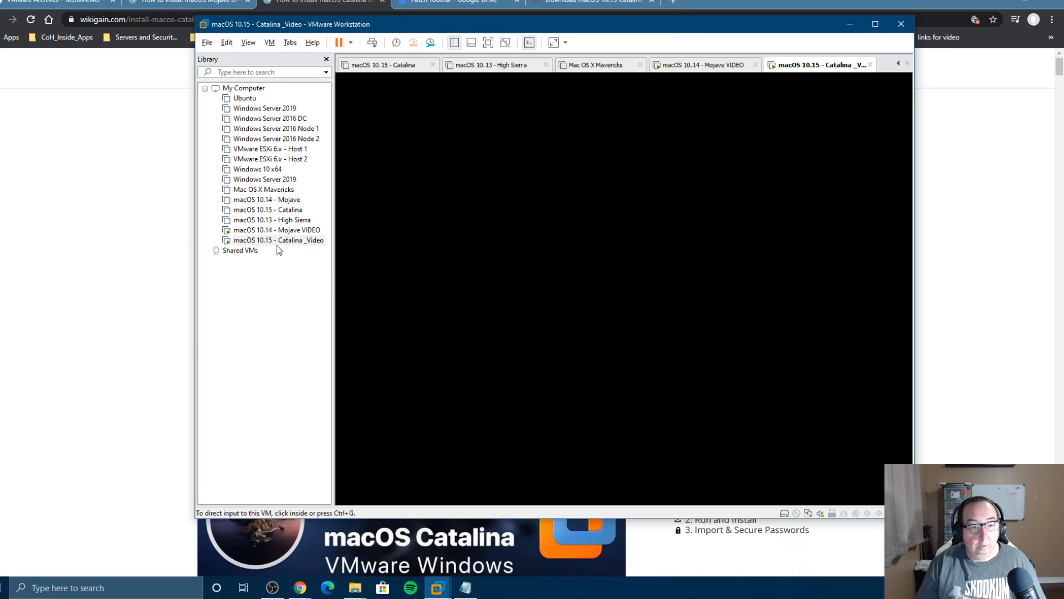
Step: Shut down the guest of the macOS 10.15 - Catalina _Video virtual machine
right_click(278, 242)
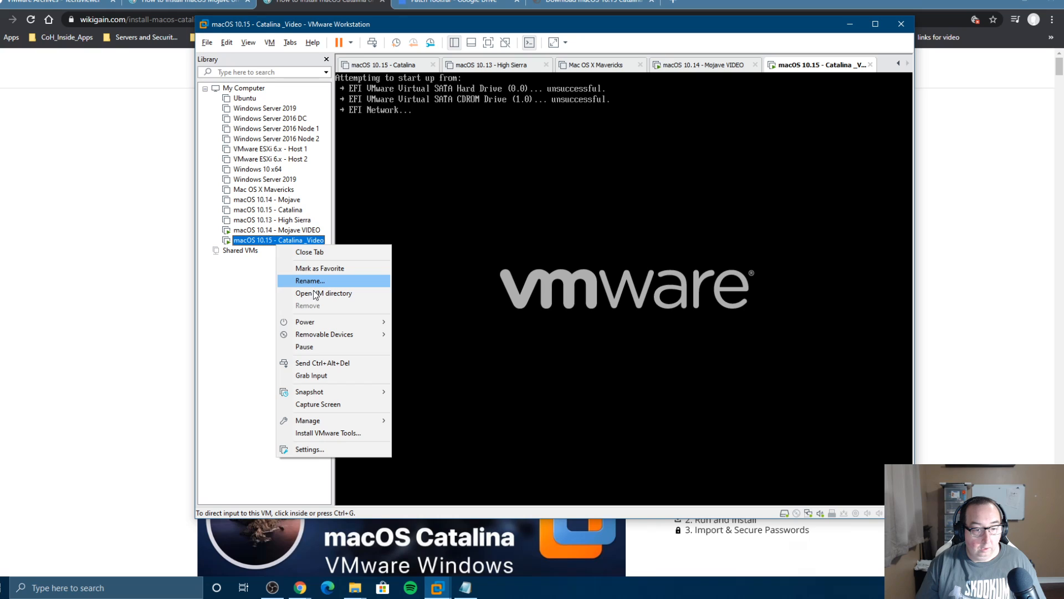
mouse_move(313, 321)
left_click(429, 333)
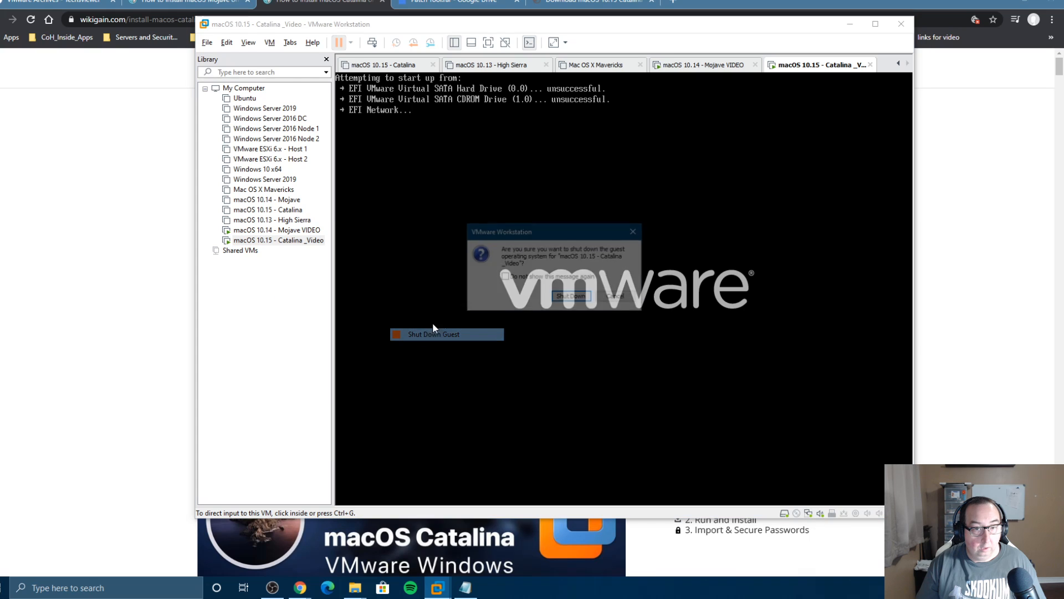
left_click(566, 297)
Step: Remove the SATA hard disk from the Catalina _Video virtual machine's hardware and save the settings
left_click(288, 243)
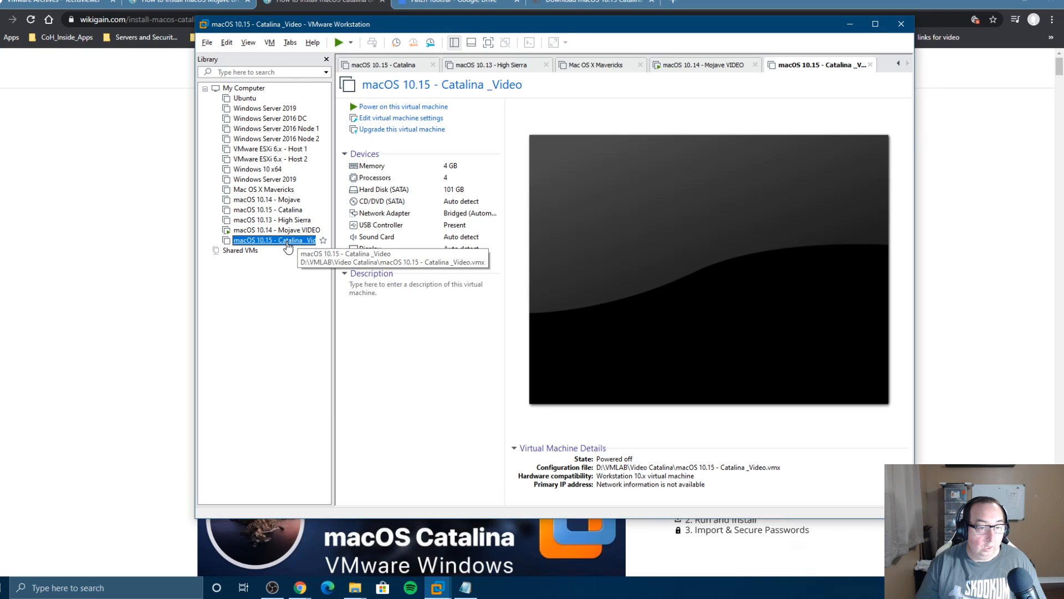
left_click(382, 119)
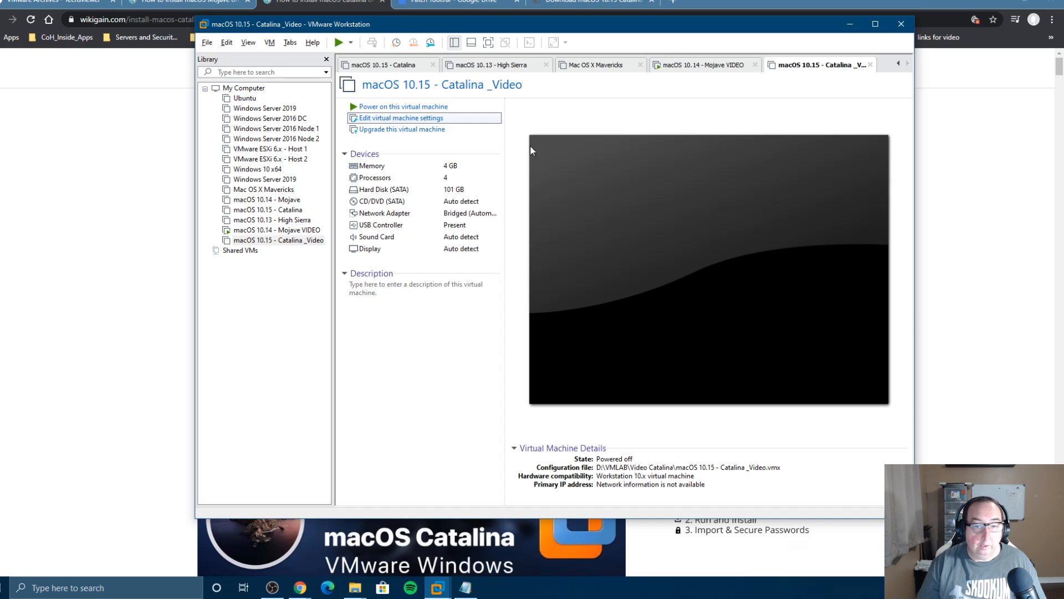
left_click(405, 151)
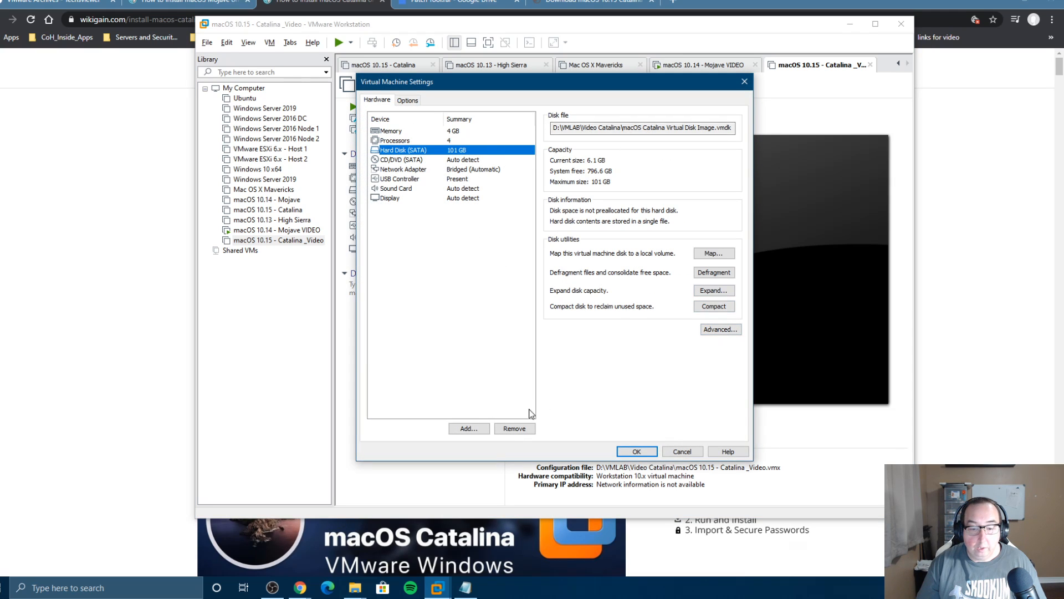
left_click(511, 431)
left_click(637, 452)
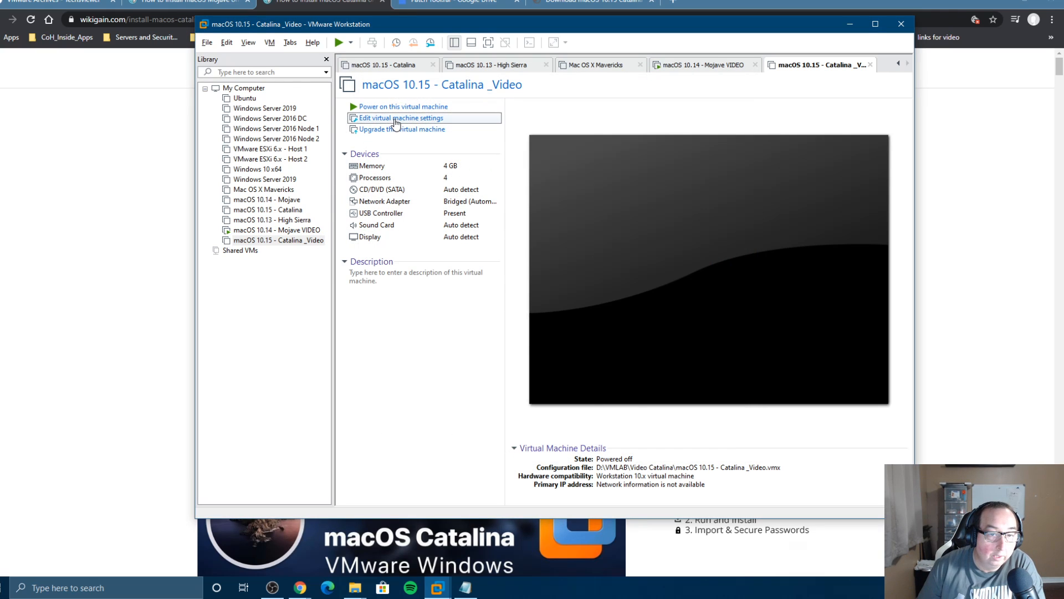
Step: Add the existing disk macOS Catalina Virtual Disk Image.vmdk to Catalina _Video as a SCSI hard disk, keeping its existing format
left_click(400, 118)
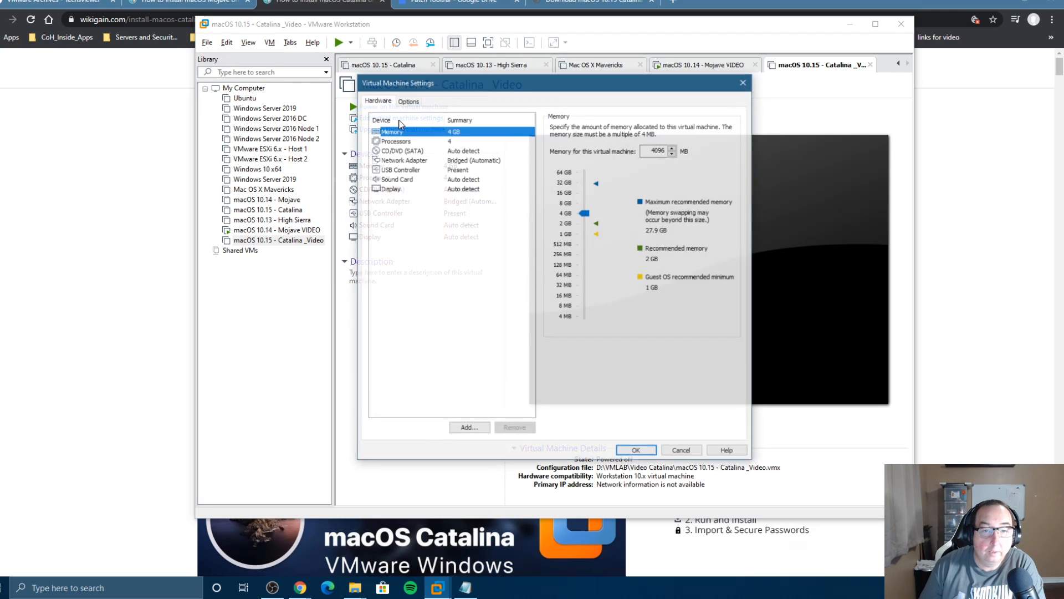
left_click(457, 429)
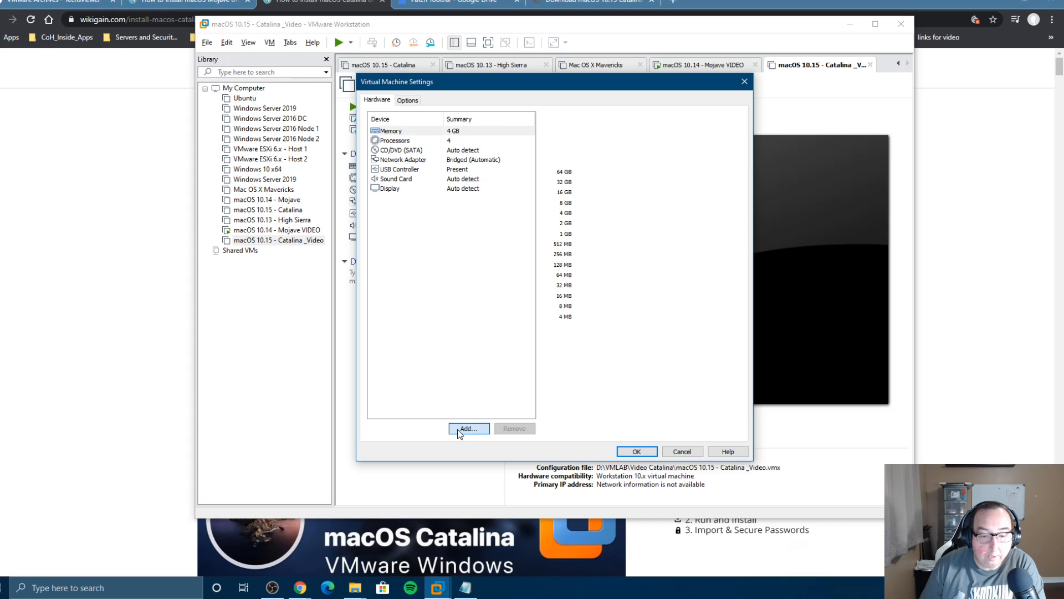
left_click(596, 383)
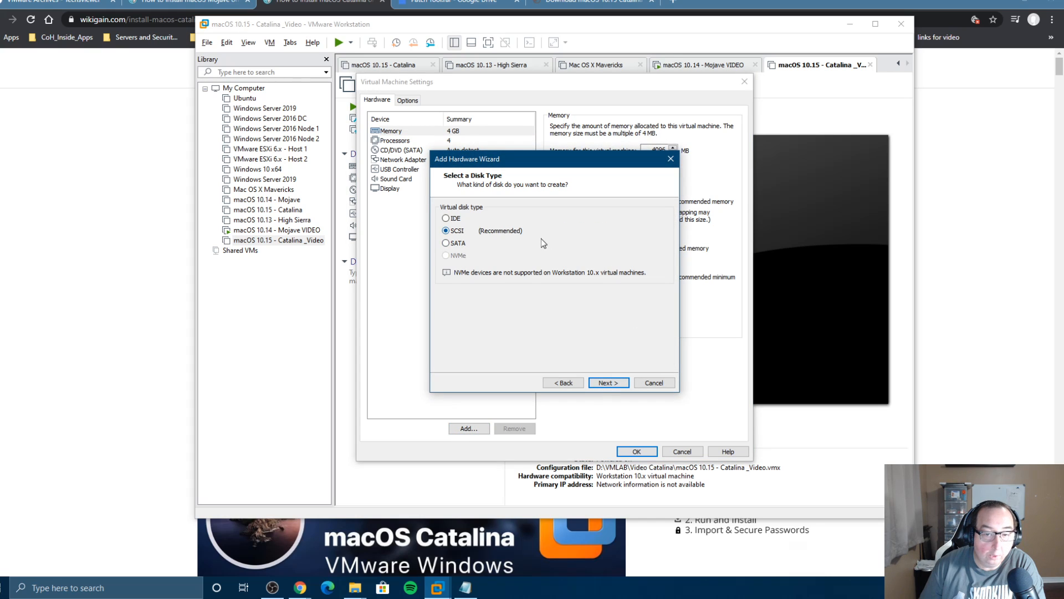
left_click(612, 381)
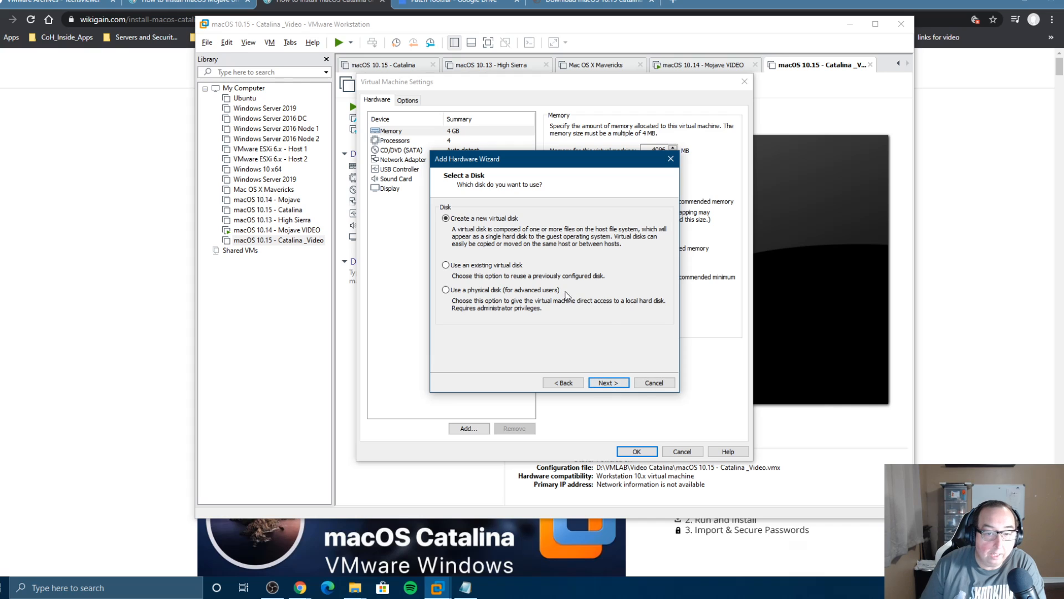
left_click(478, 266)
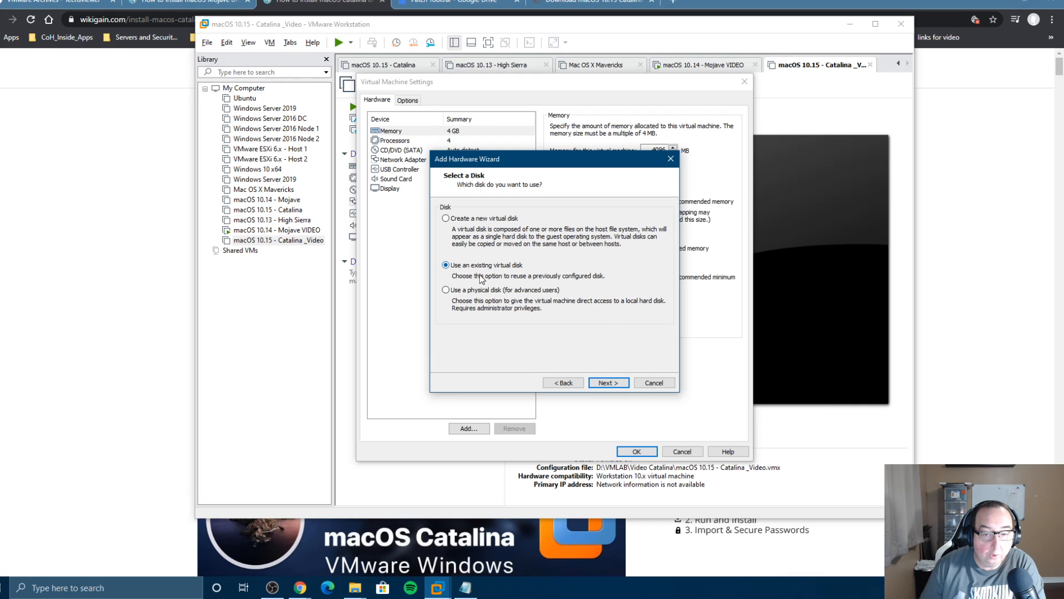
left_click(604, 382)
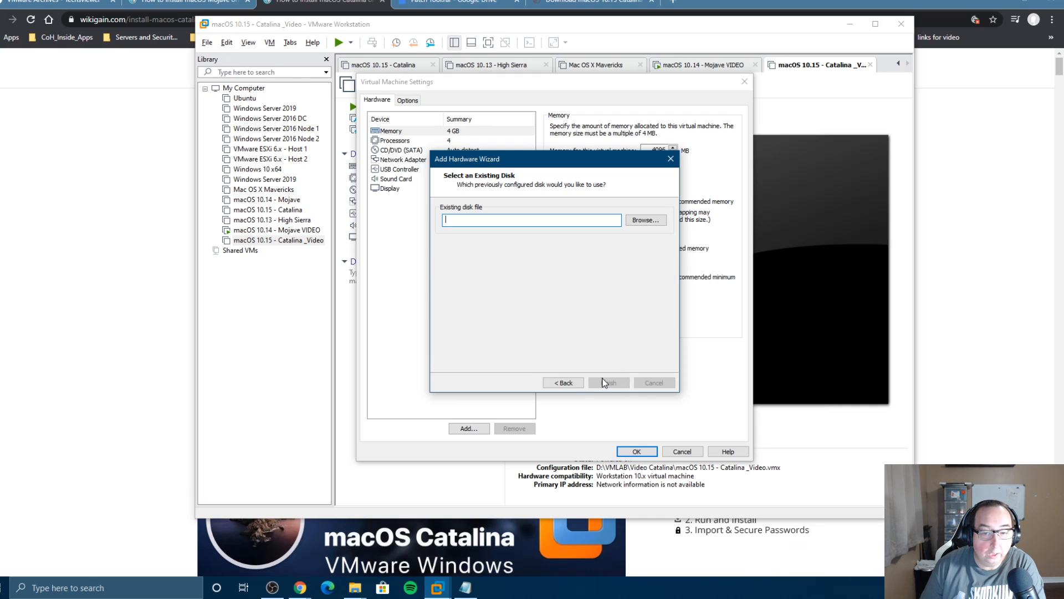
left_click(645, 220)
double_click(564, 273)
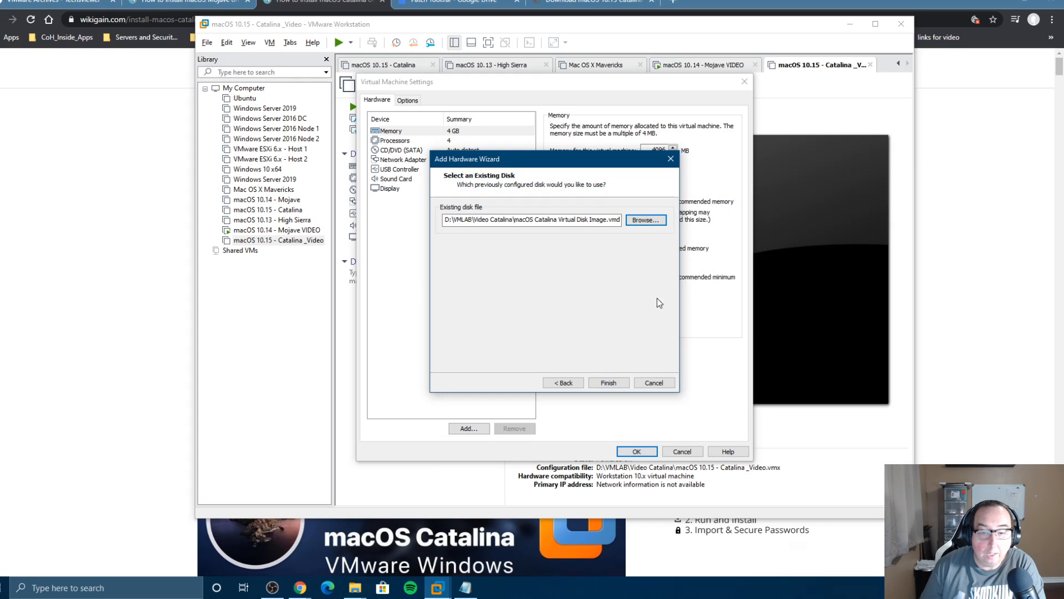
left_click(609, 384)
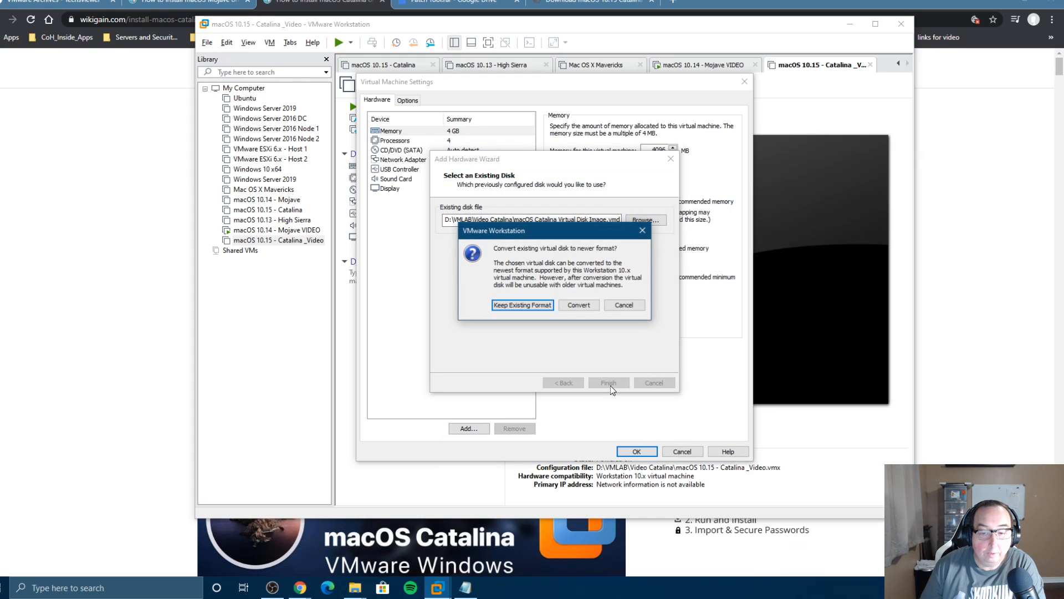
left_click(520, 305)
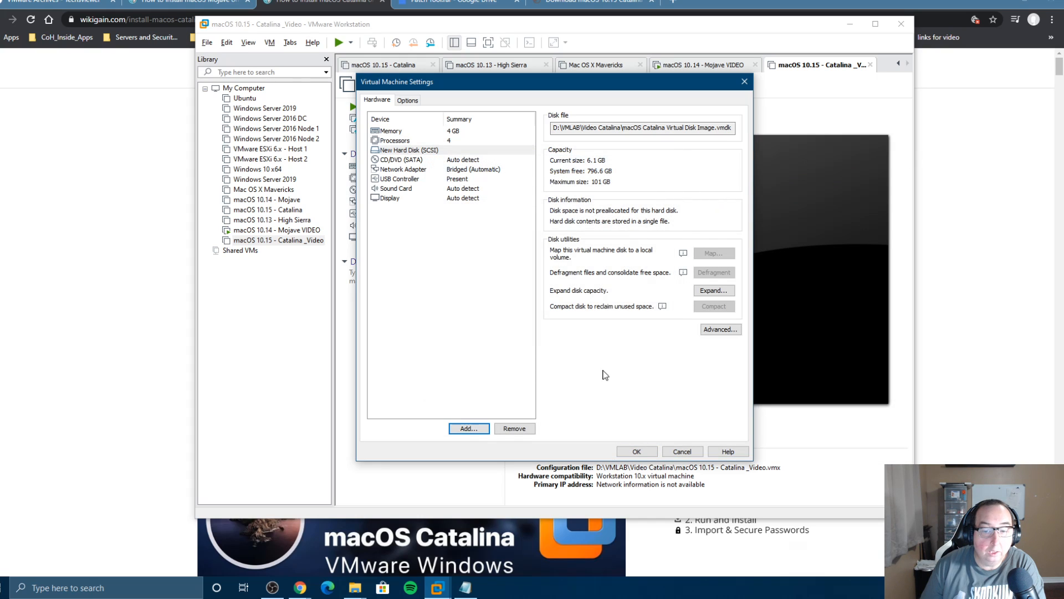
left_click(635, 451)
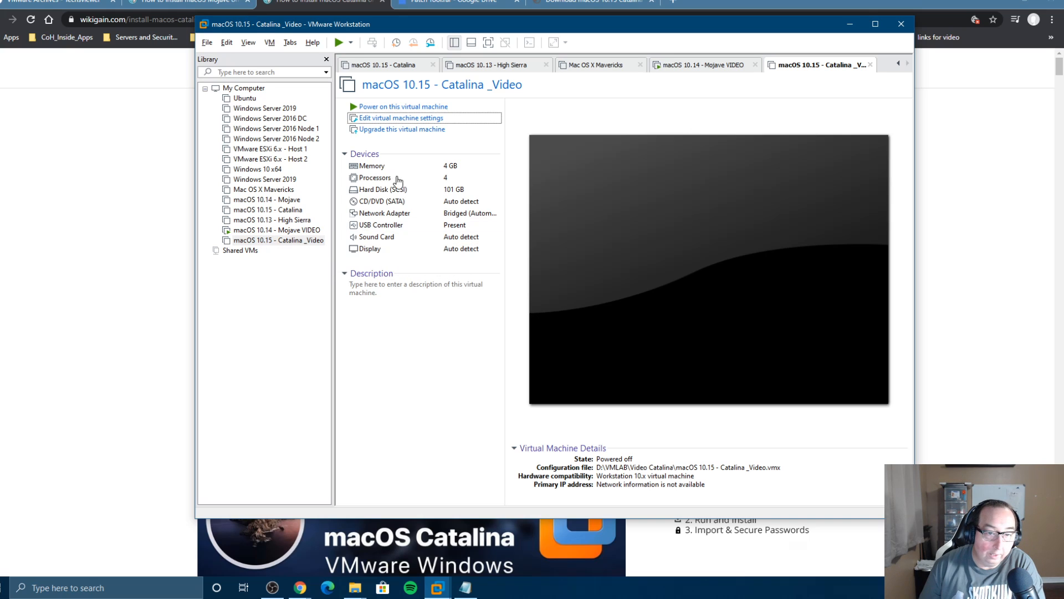
Step: Power on the Catalina _Video virtual machine to test booting from the SCSI disk, and shut down its guest
left_click(379, 108)
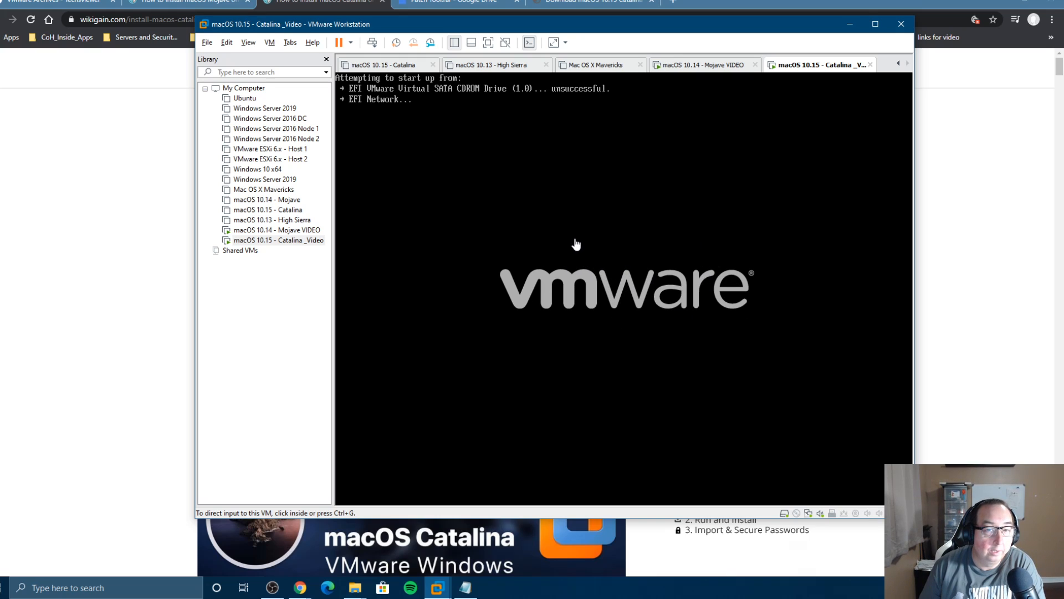
right_click(287, 243)
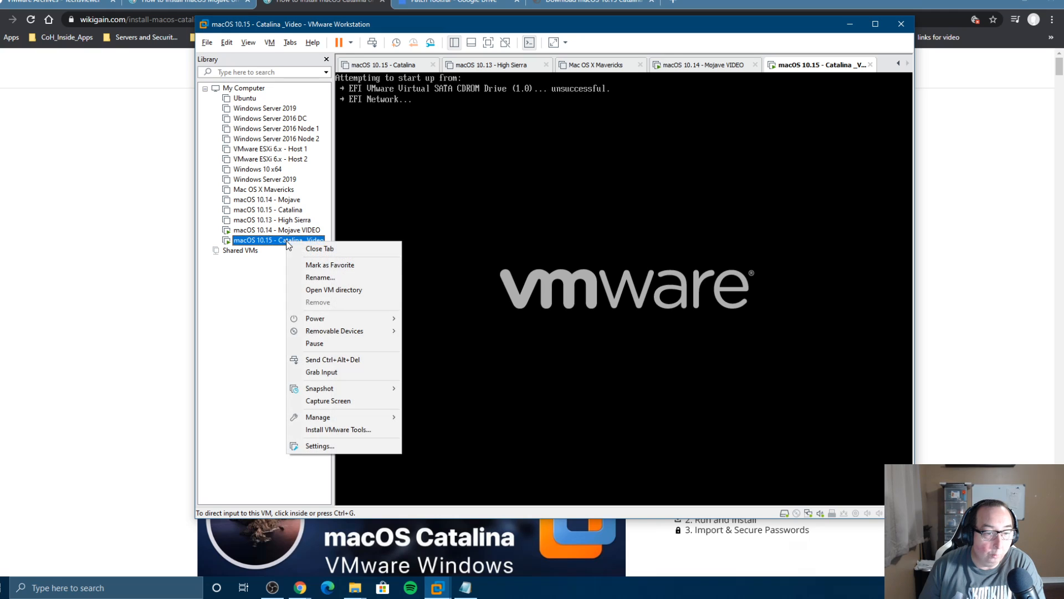
mouse_move(338, 323)
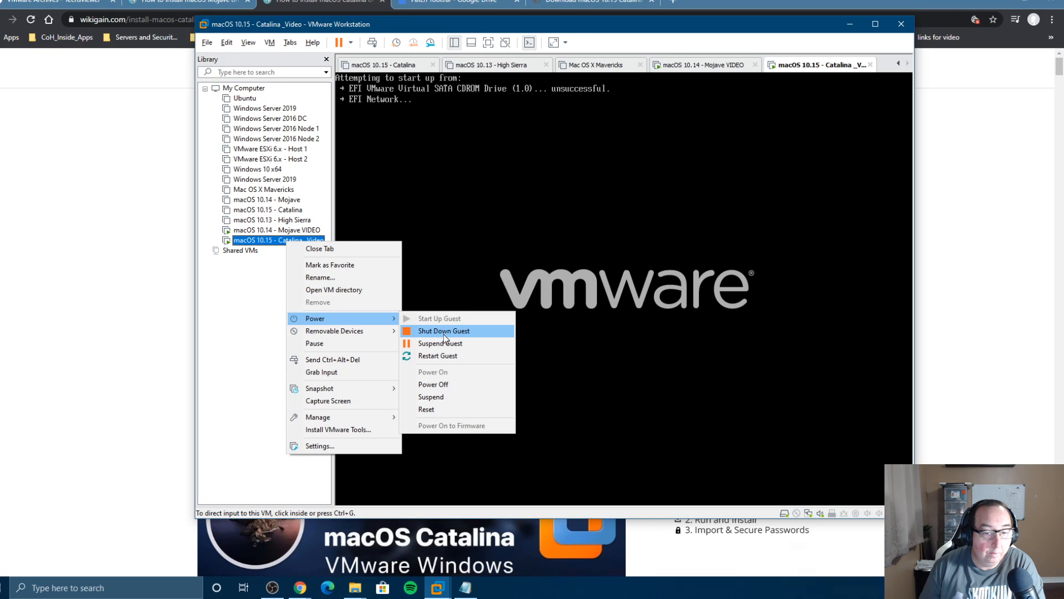
left_click(444, 332)
left_click(571, 297)
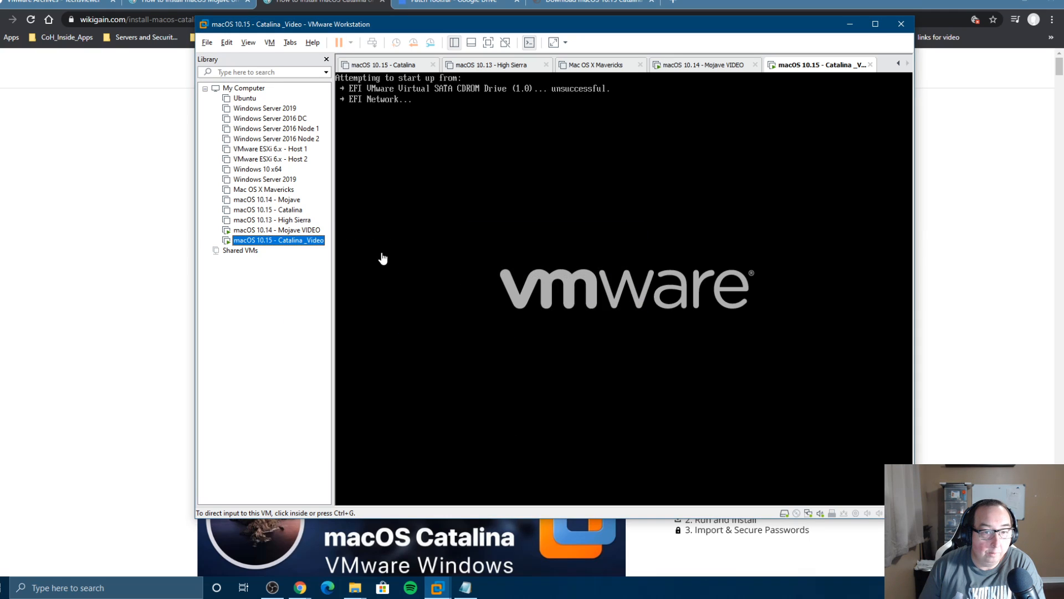
Step: Set the Catalina _Video guest operating system version to macOS 10.14 and save the settings
right_click(285, 242)
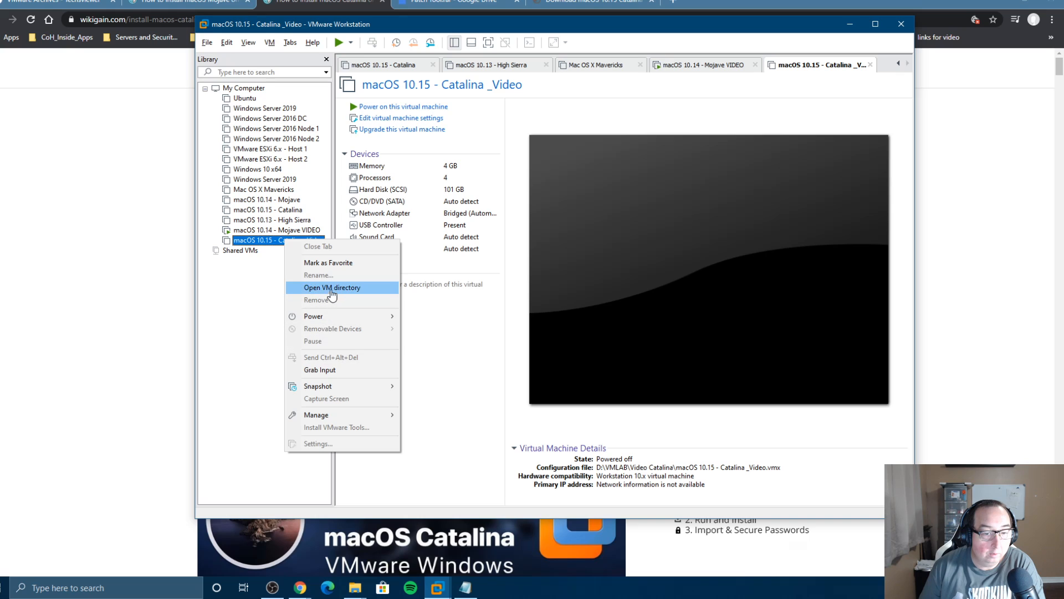
left_click(393, 119)
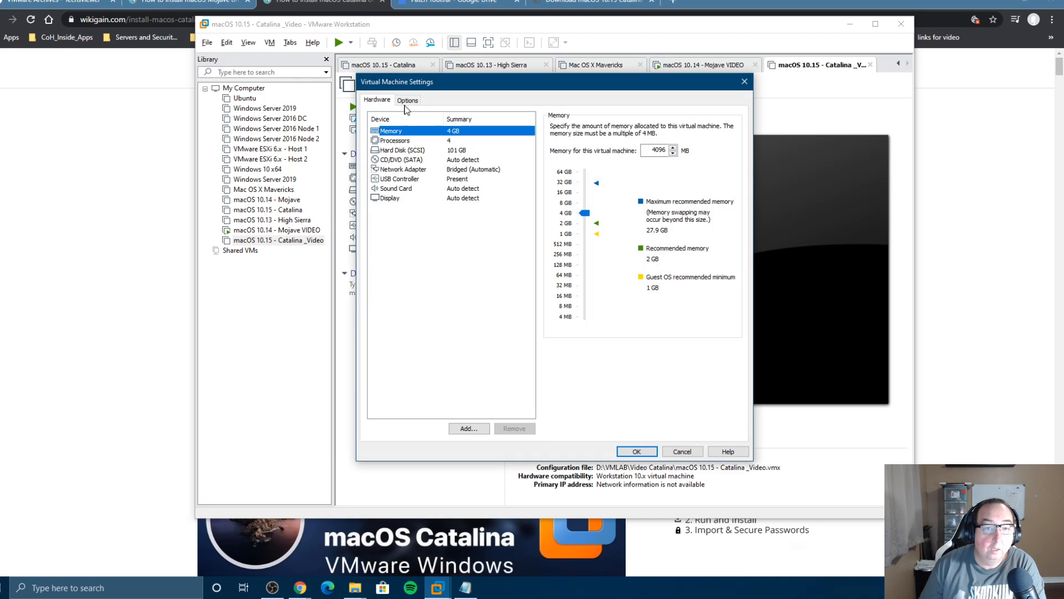
left_click(408, 101)
left_click(554, 184)
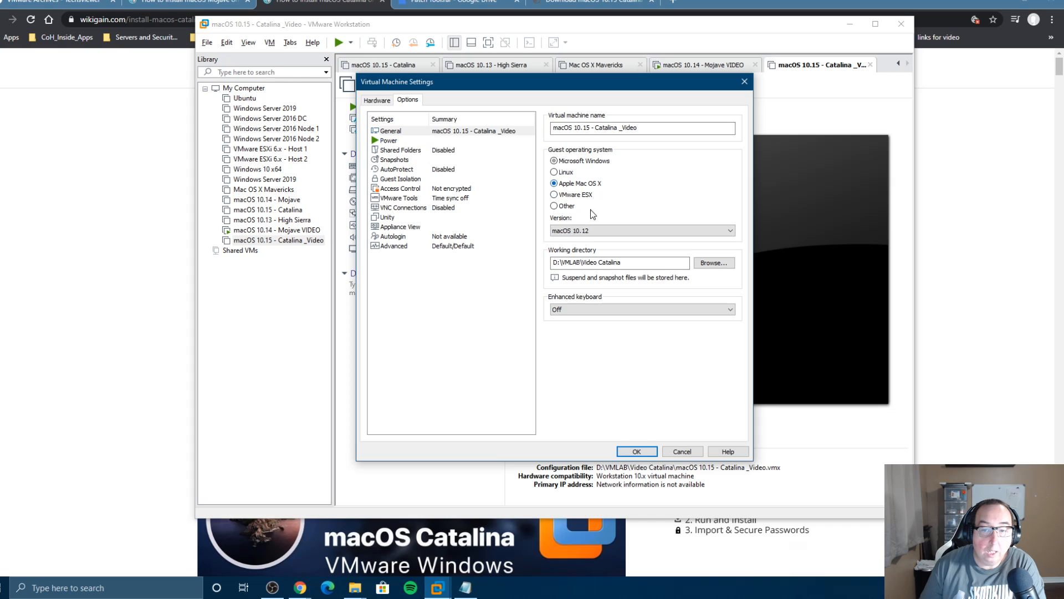
left_click(631, 234)
left_click(632, 247)
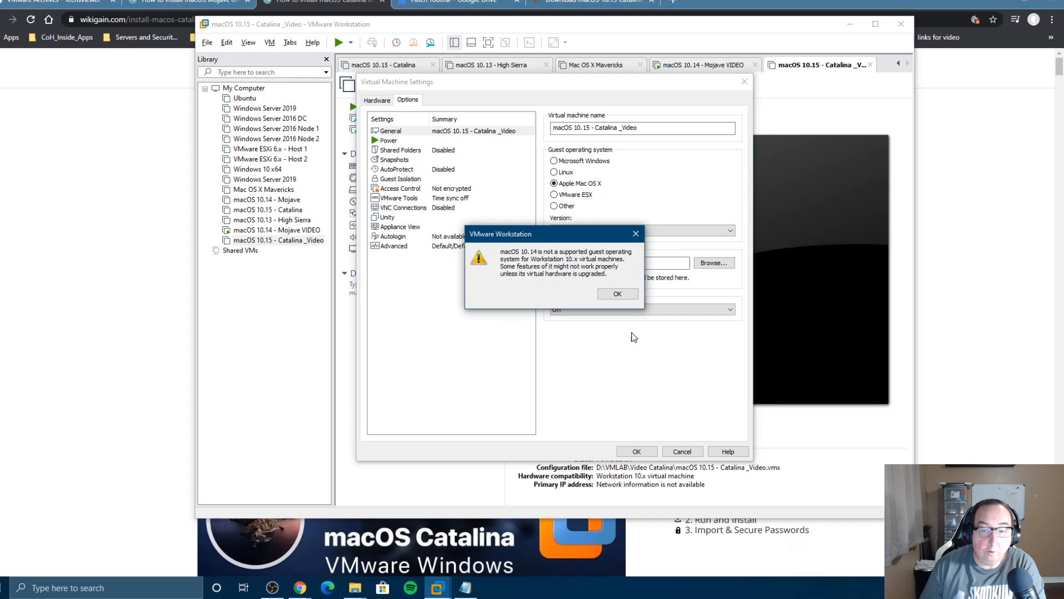
left_click(617, 294)
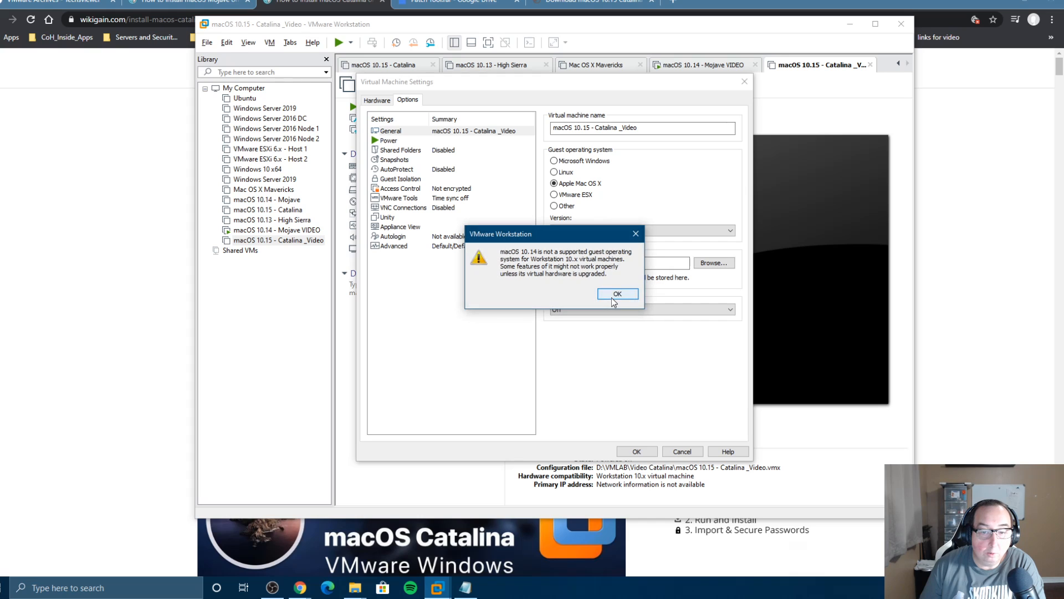
left_click(615, 299)
left_click(636, 452)
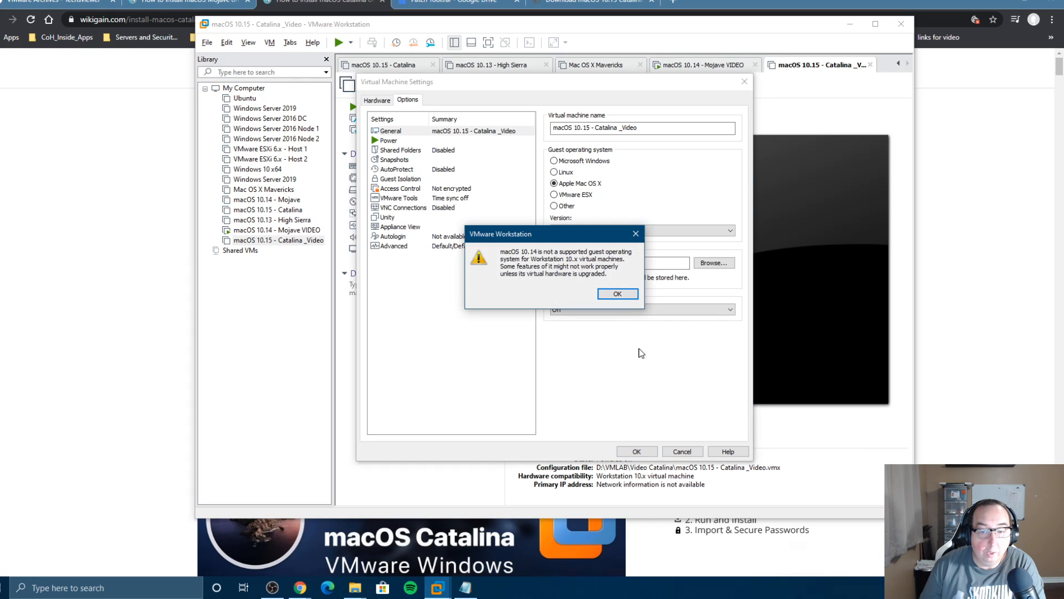
left_click(615, 294)
left_click(635, 450)
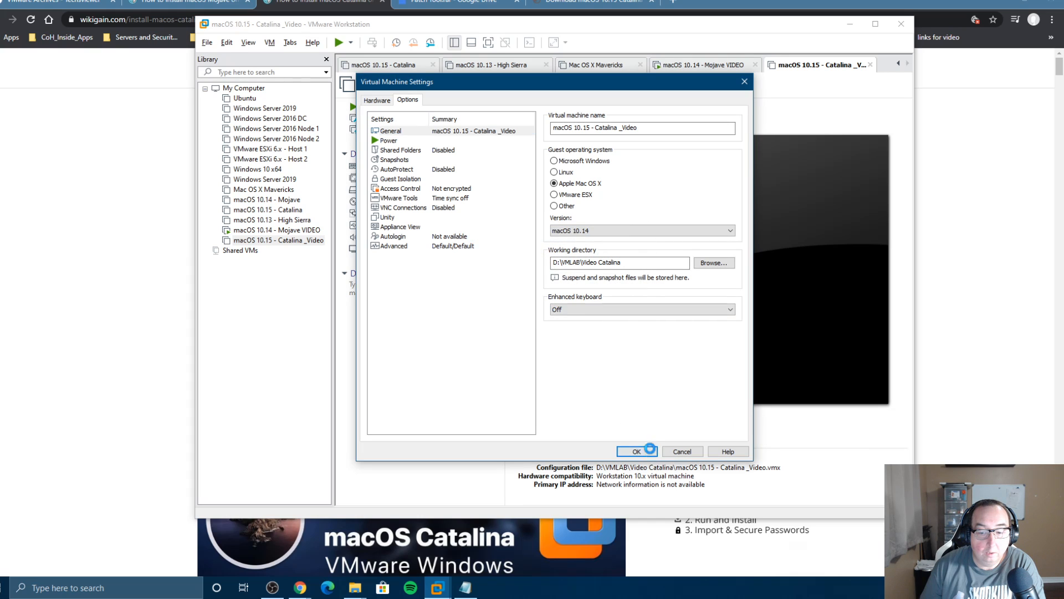
Step: Upgrade the Catalina _Video virtual machine's hardware compatibility to Workstation 14.x, altering this virtual machine instead of cloning it
right_click(293, 242)
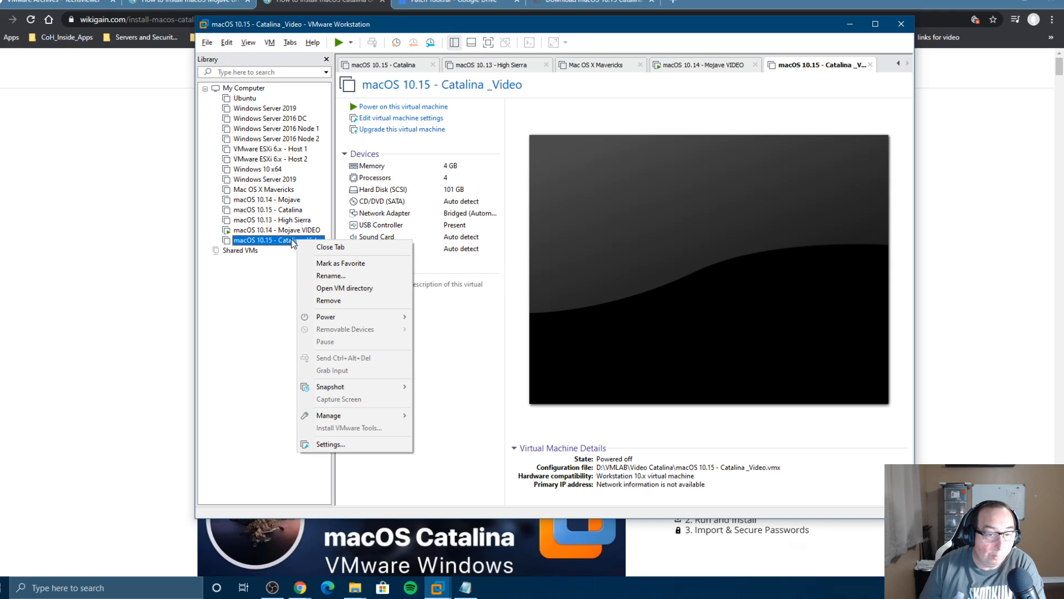
left_click(382, 134)
left_click(383, 131)
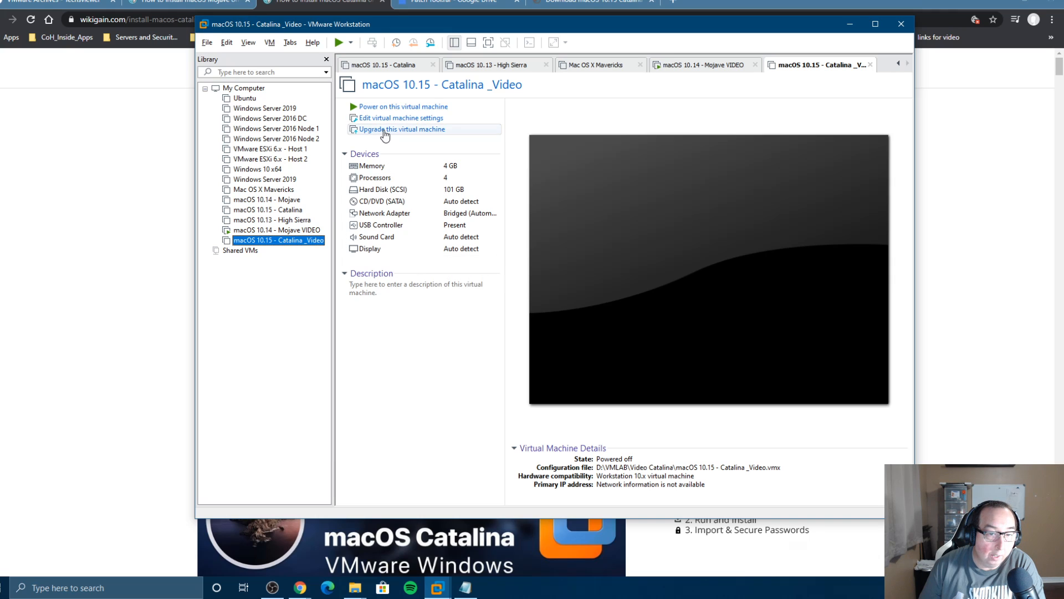
left_click(603, 366)
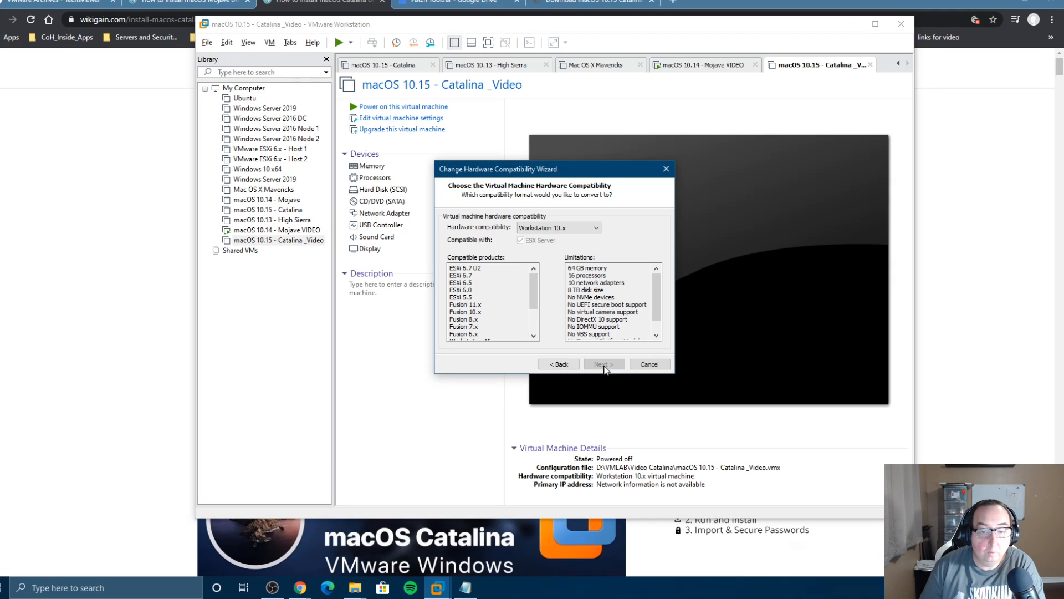
left_click(549, 229)
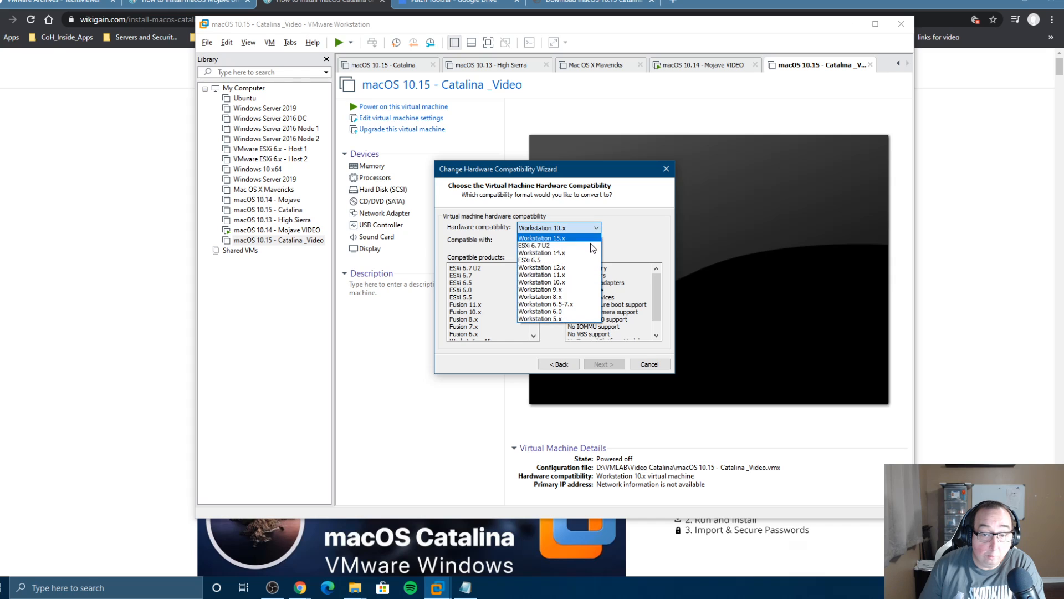
left_click(560, 254)
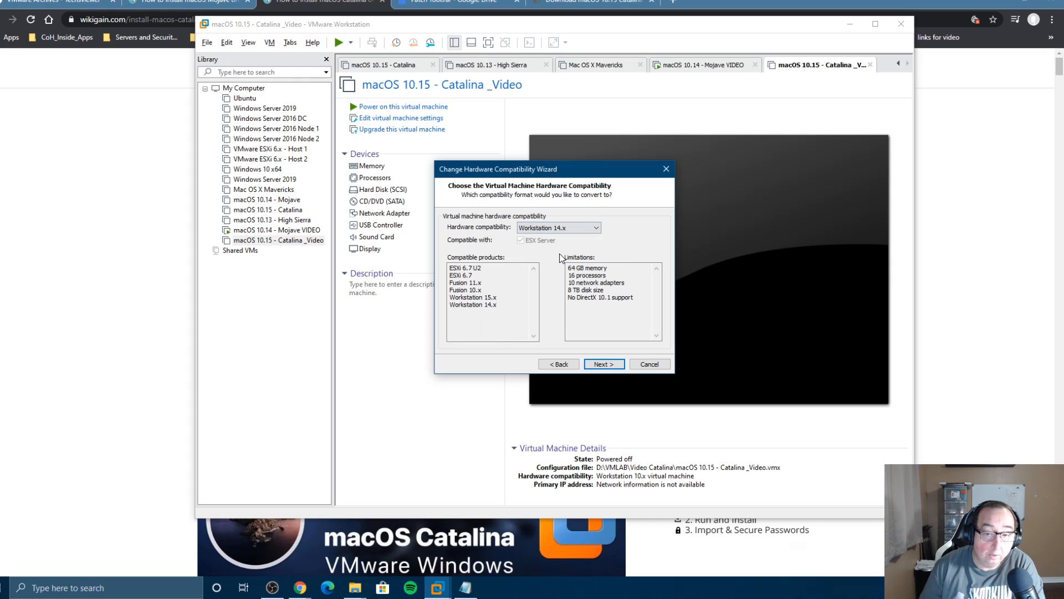
left_click(614, 366)
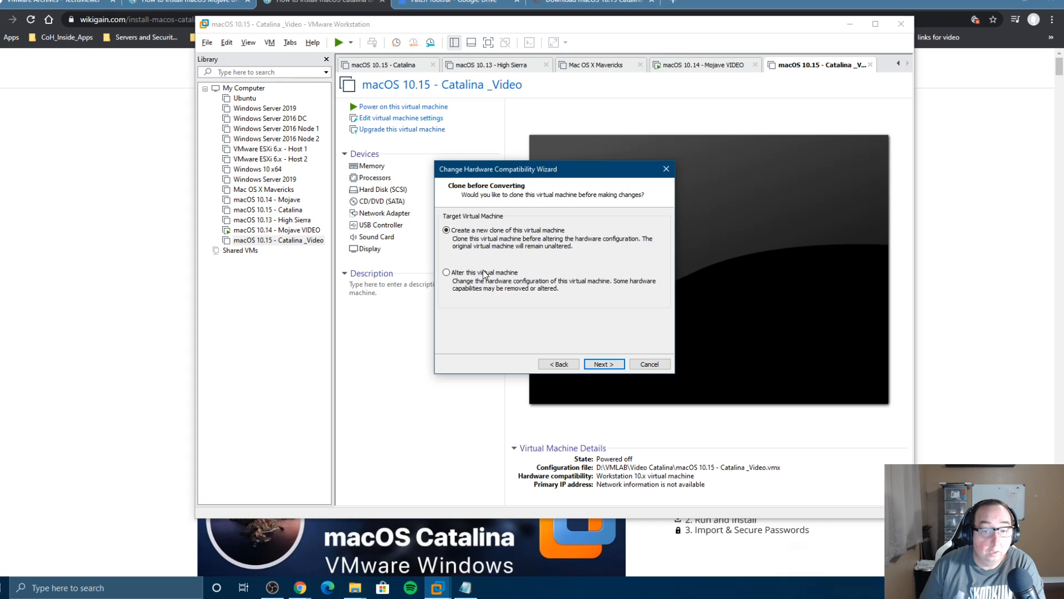
left_click(604, 365)
left_click(604, 364)
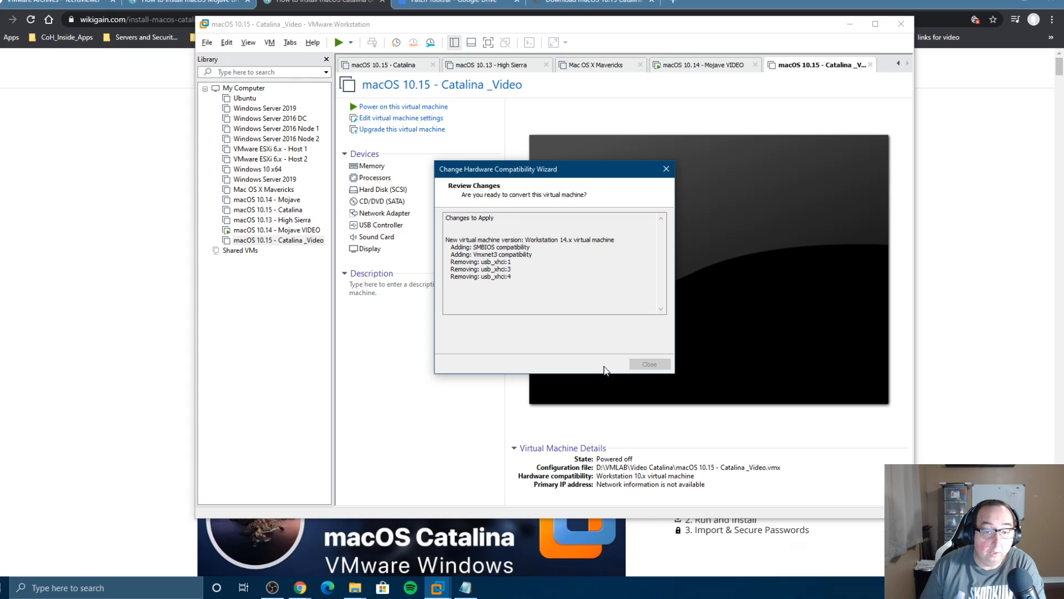
left_click(648, 364)
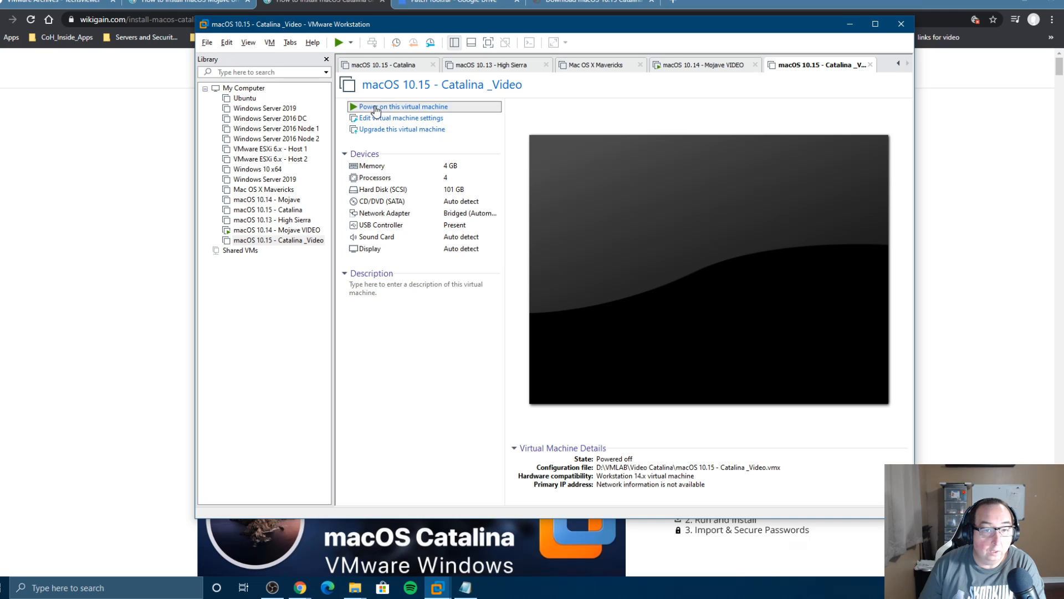
Step: Try to power on the Catalina _Video virtual machine
left_click(374, 105)
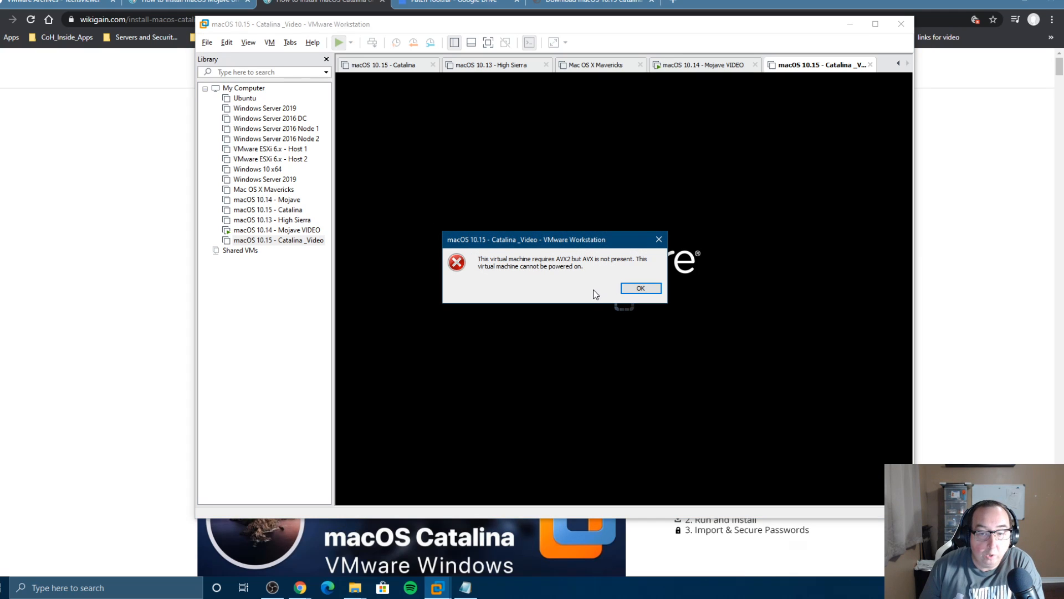
left_click(642, 287)
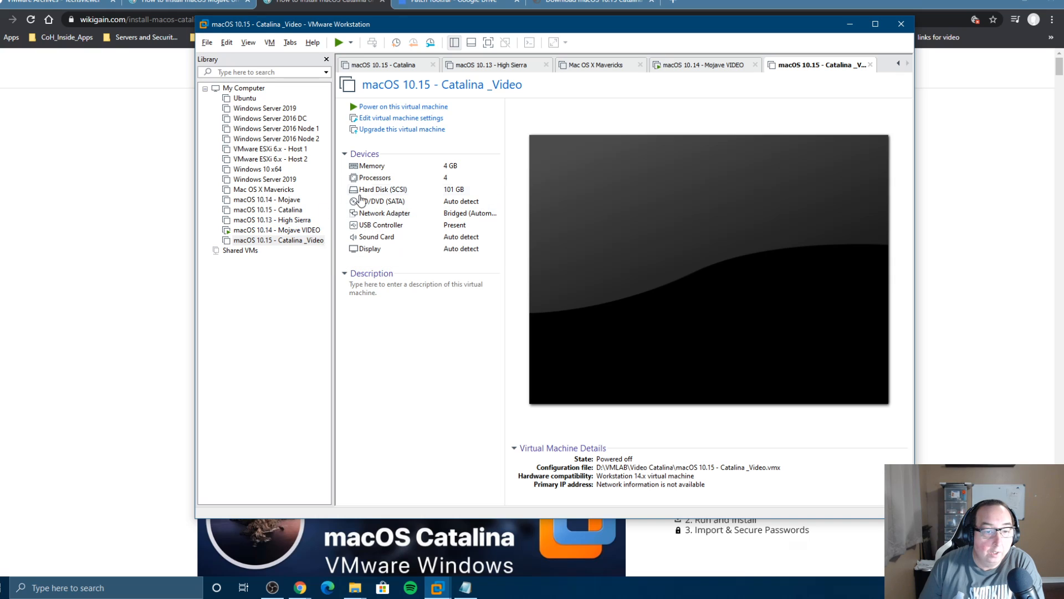
Step: Open the Catalina _Video virtual machine's directory and load macOS 10.15 - Catalina _Video.vmx in Notepad++
right_click(279, 242)
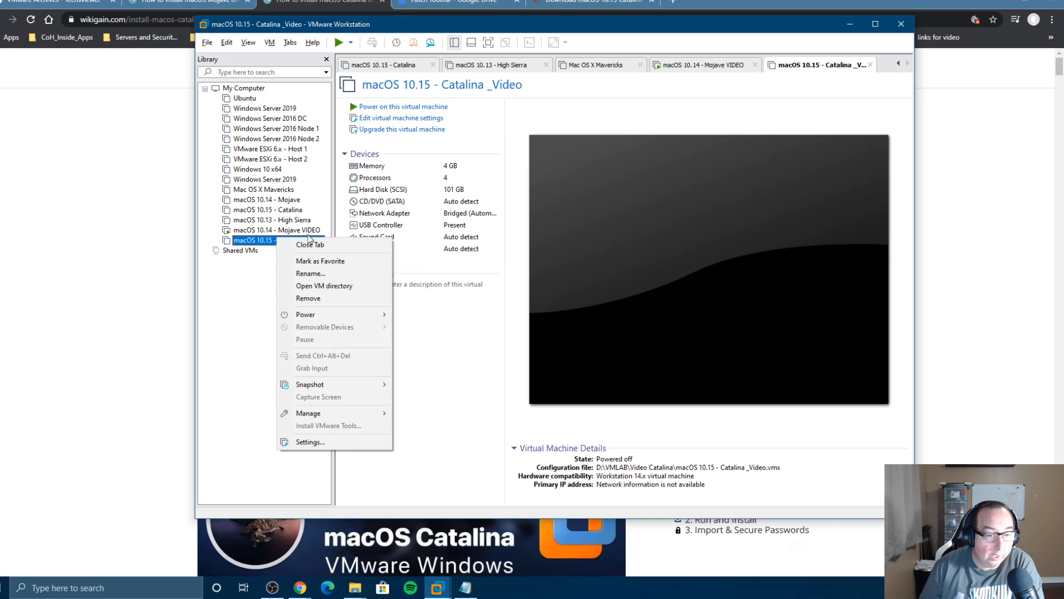
left_click(320, 287)
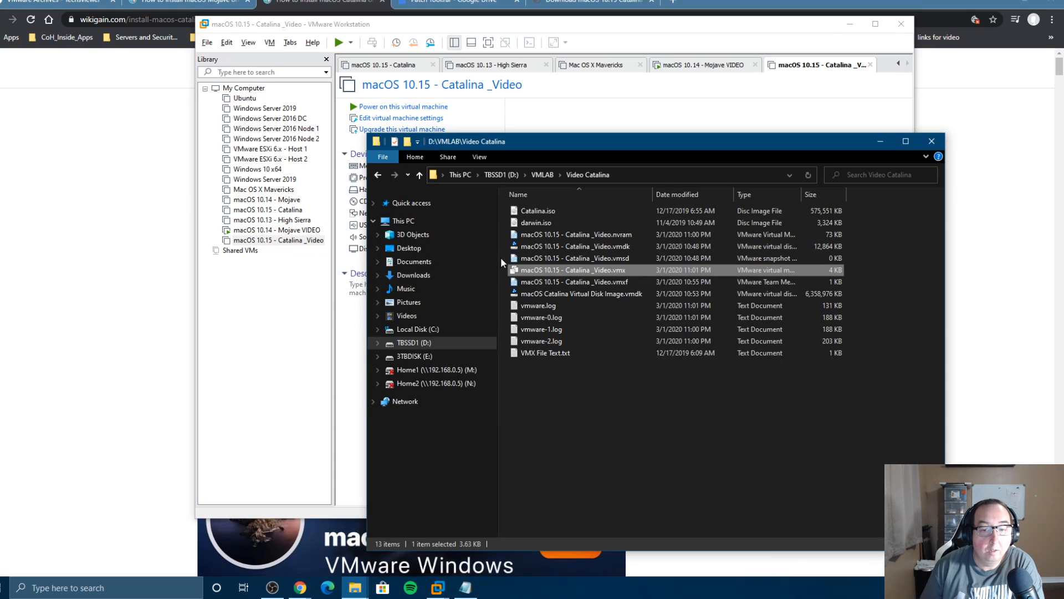
right_click(597, 273)
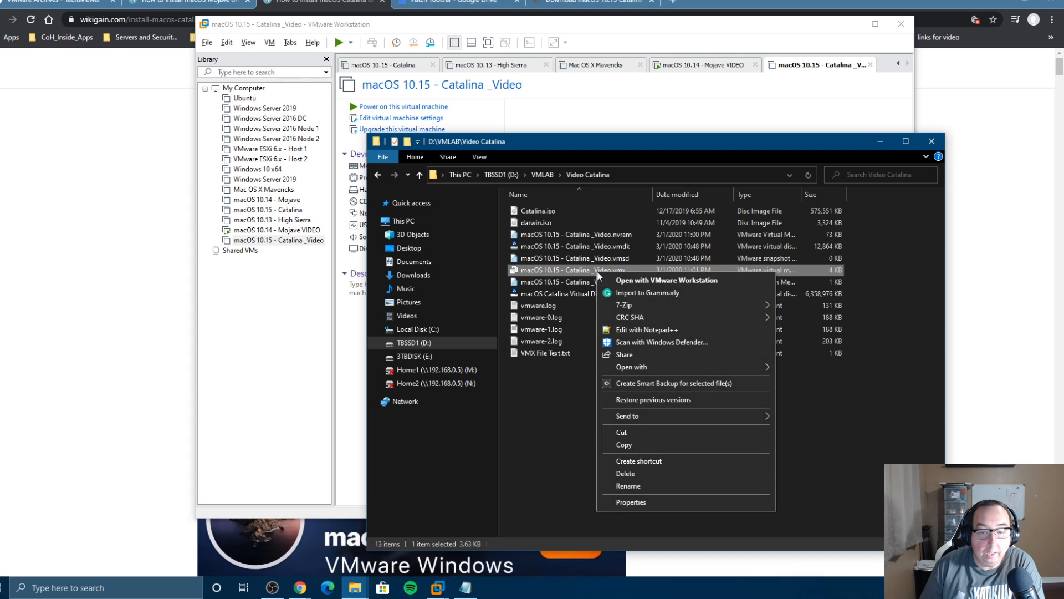
left_click(643, 329)
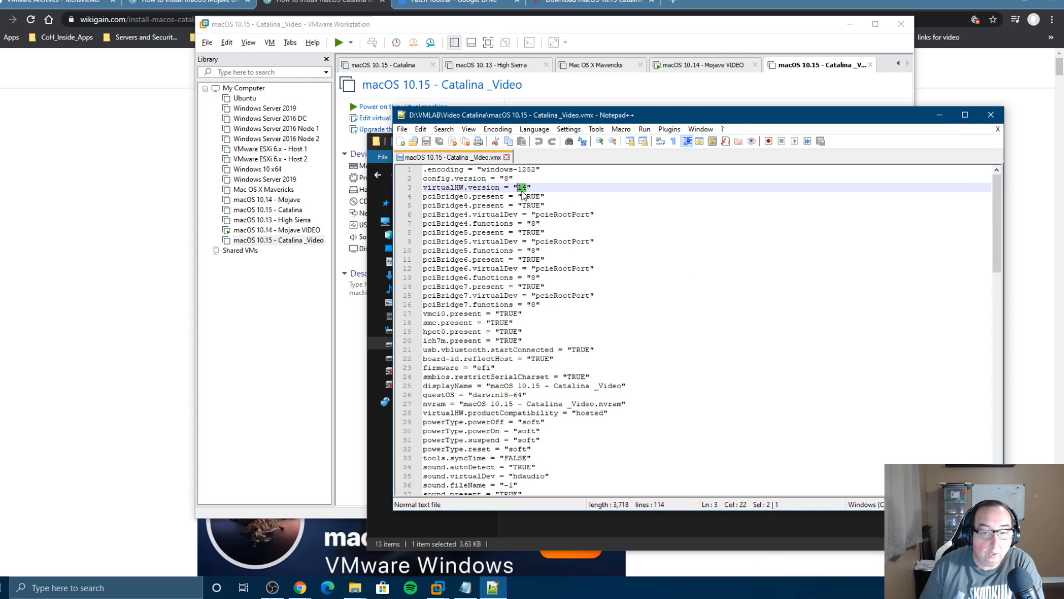
Step: Set virtualHW.version to "10" in the .vmx file, save it and close Notepad++
type("0")
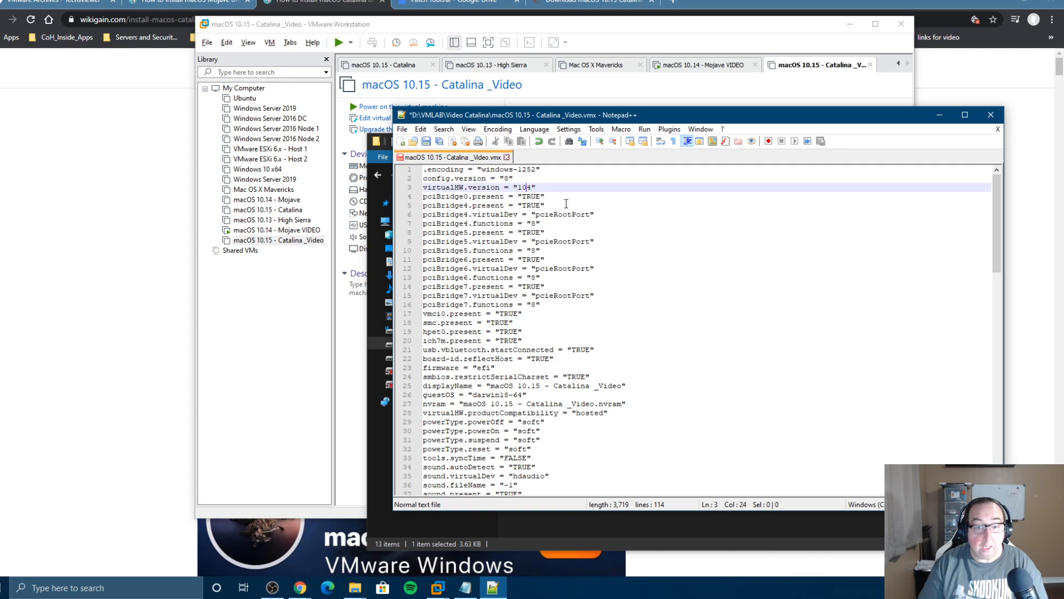
scroll(573, 250, "down", 3)
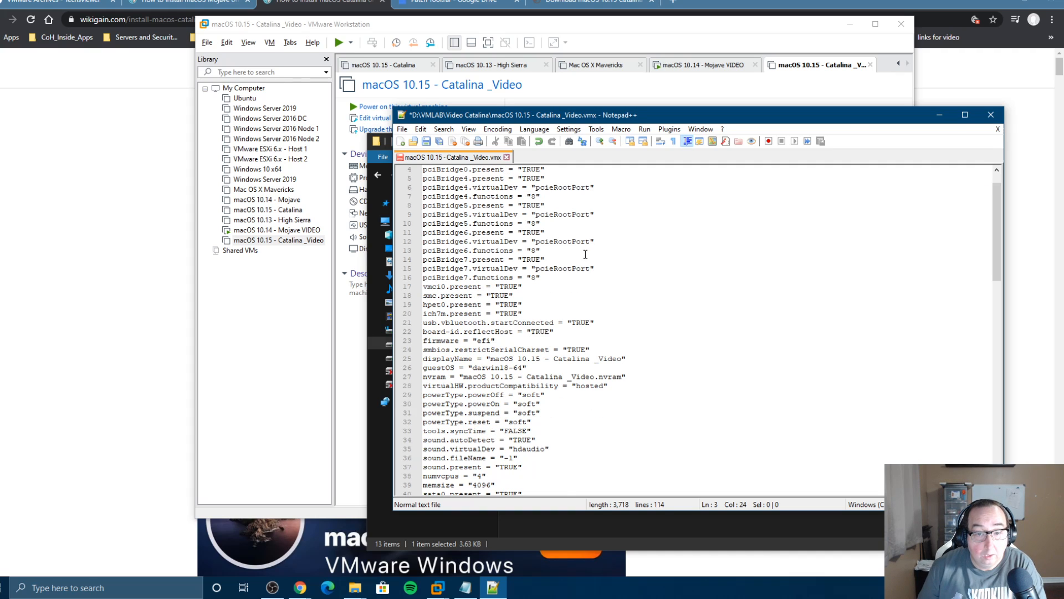
scroll(573, 298, "down", 8)
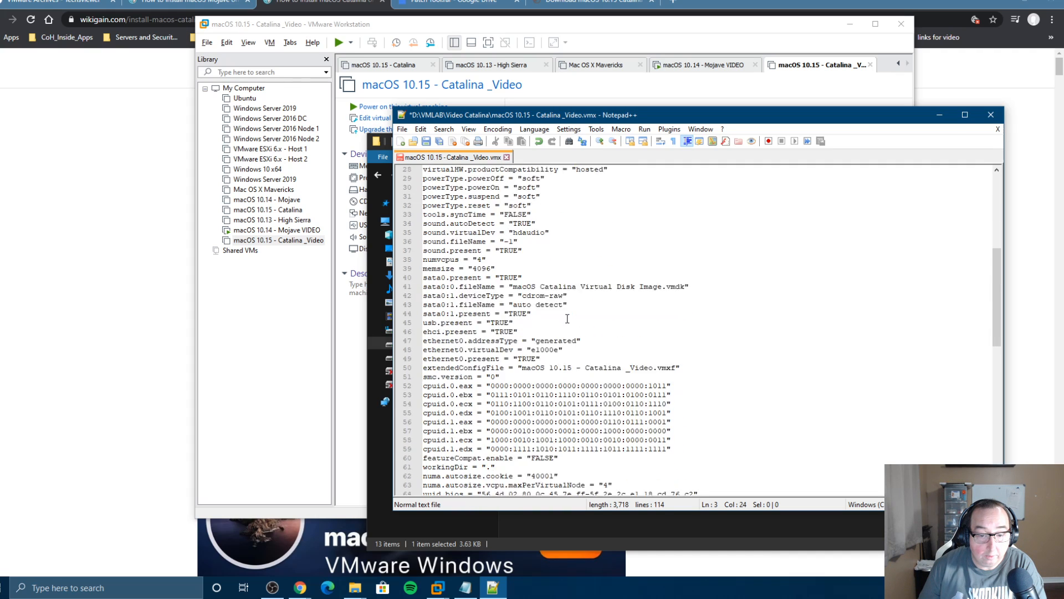
scroll(457, 437, "down", 15)
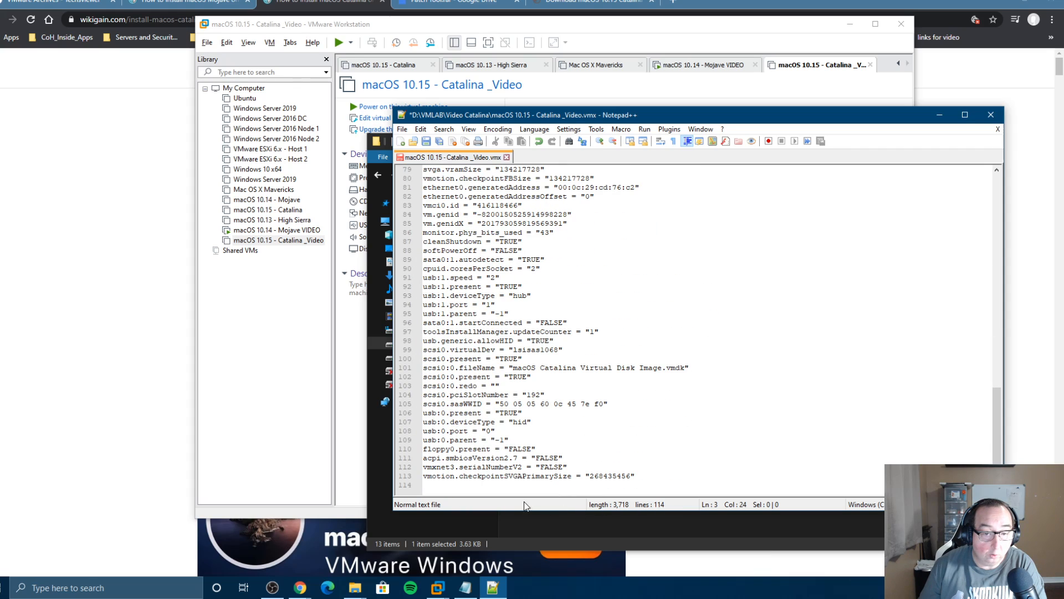
left_click(426, 142)
left_click(506, 158)
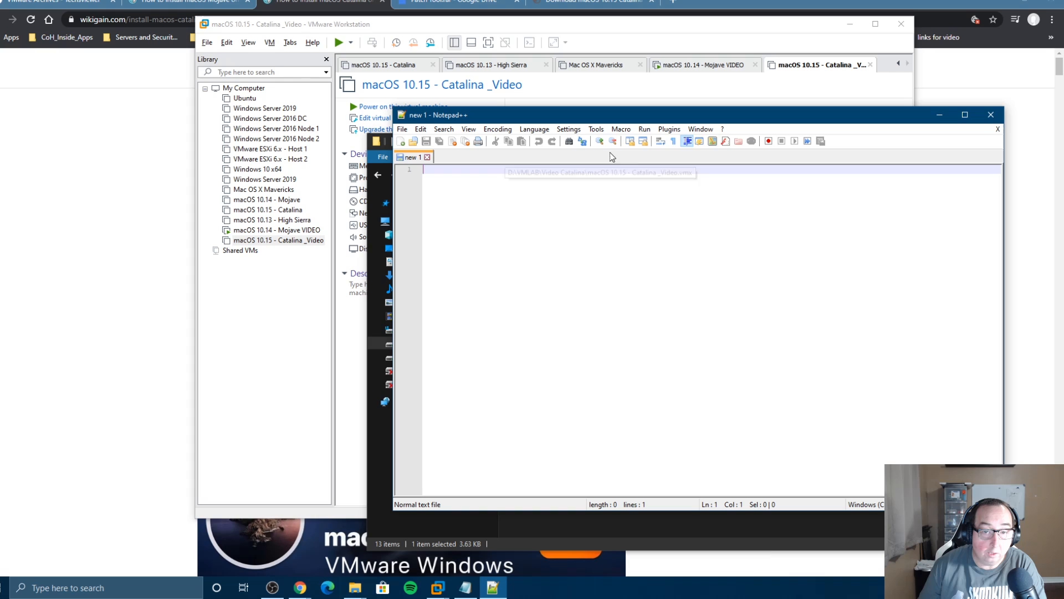
left_click(991, 114)
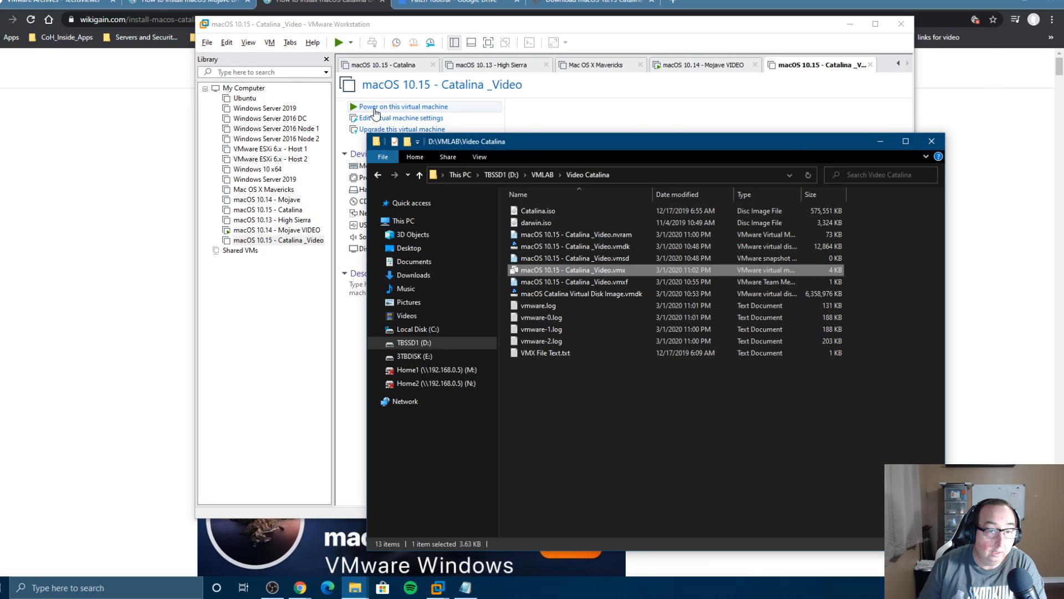
Step: Power on the Catalina _Video virtual machine and highlight EFI VMware Virtual SCSI Hard Drive (0.0) in its Boot Manager
left_click(373, 107)
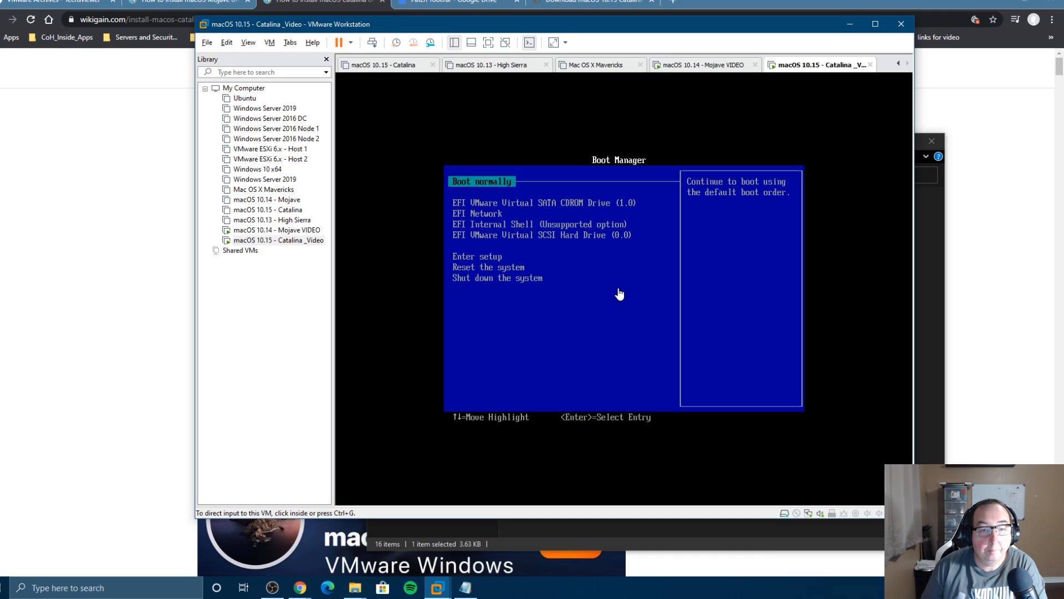
left_click(482, 205)
key("Down")
key("Down")
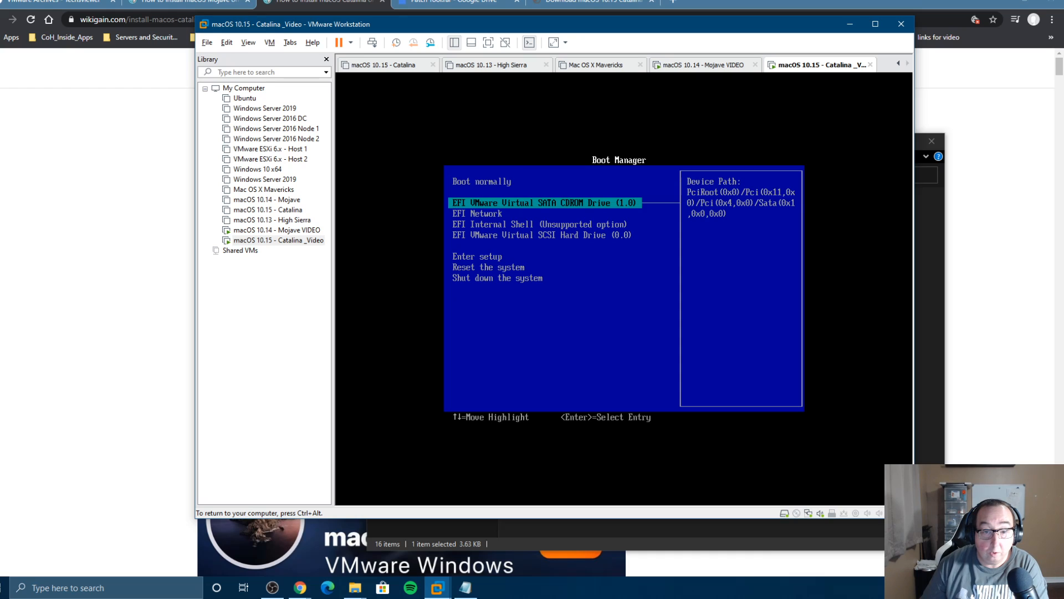
key("Up")
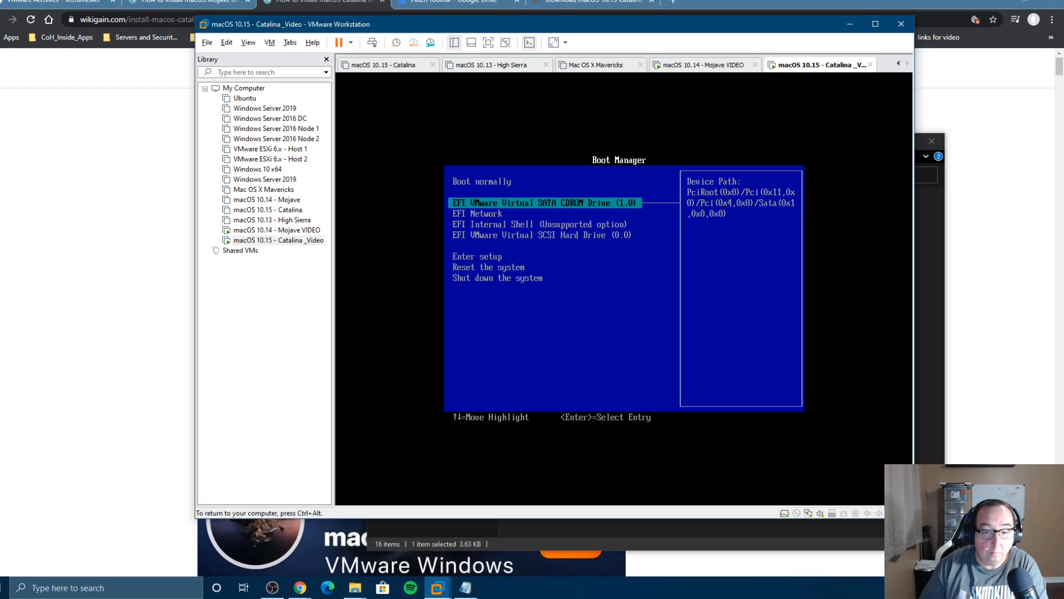
key("Down")
key("Down")
key("Down")
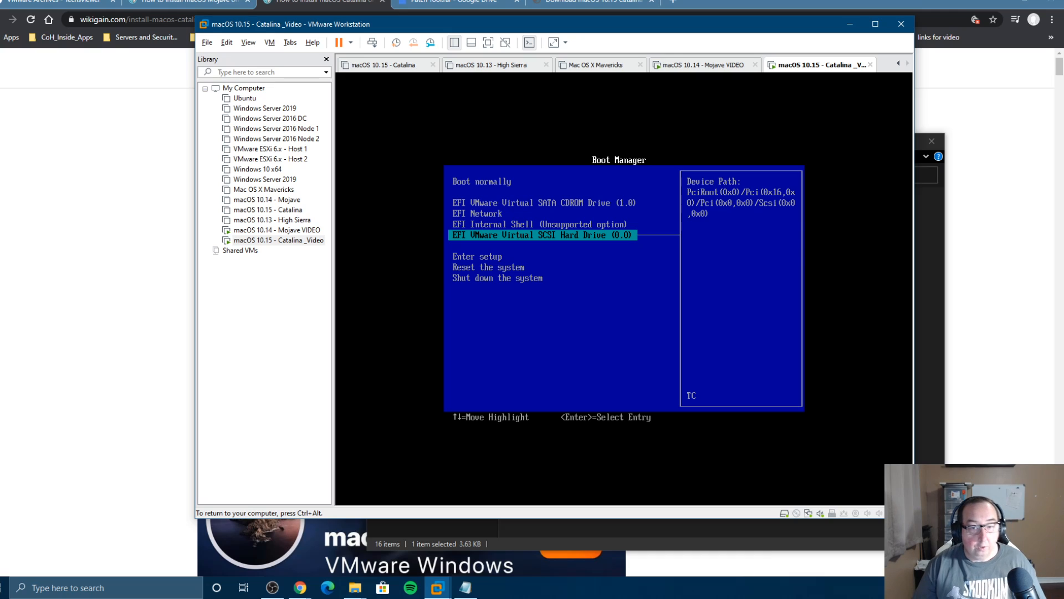
key("ctrl+alt")
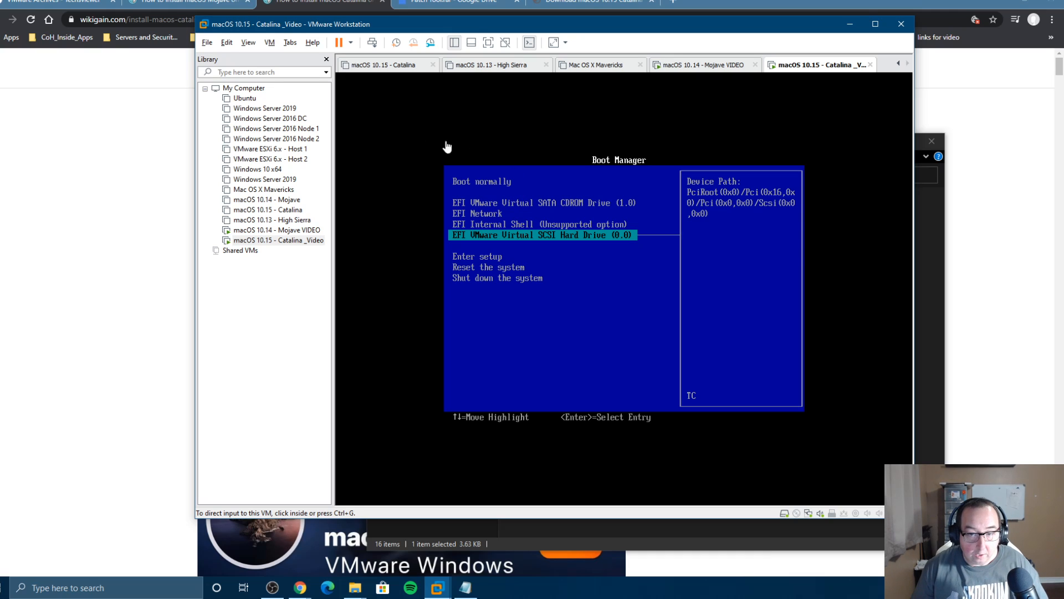
Step: Shut down the guest of the Catalina _Video virtual machine
right_click(300, 238)
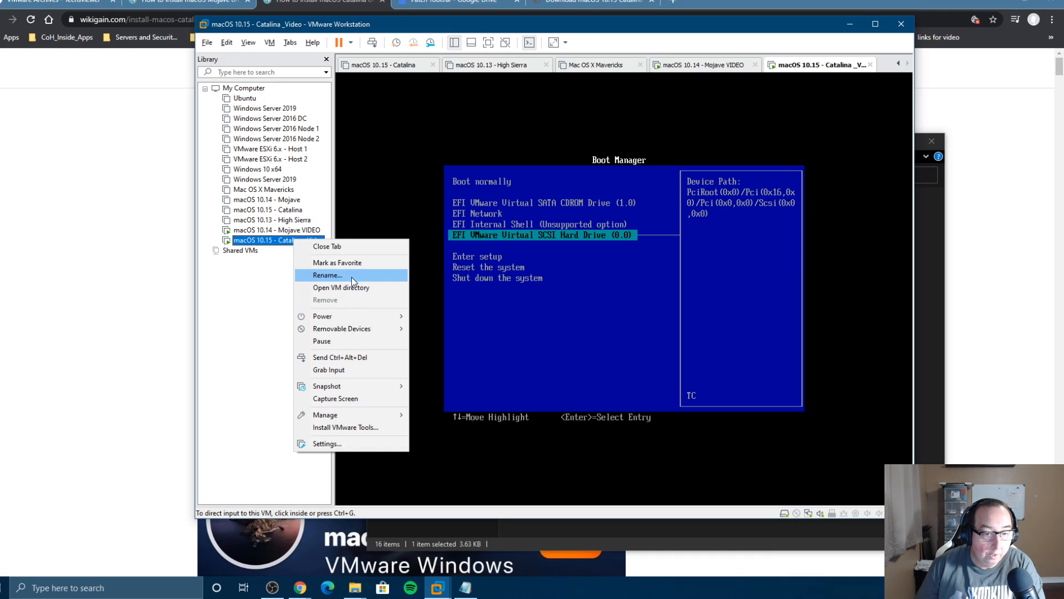
mouse_move(361, 316)
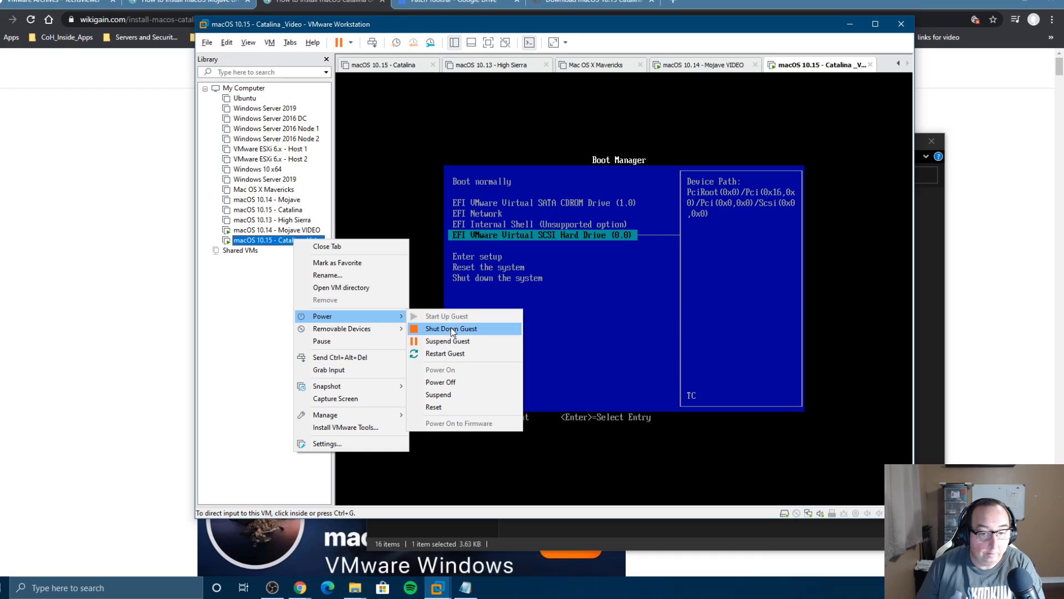
left_click(482, 328)
left_click(572, 297)
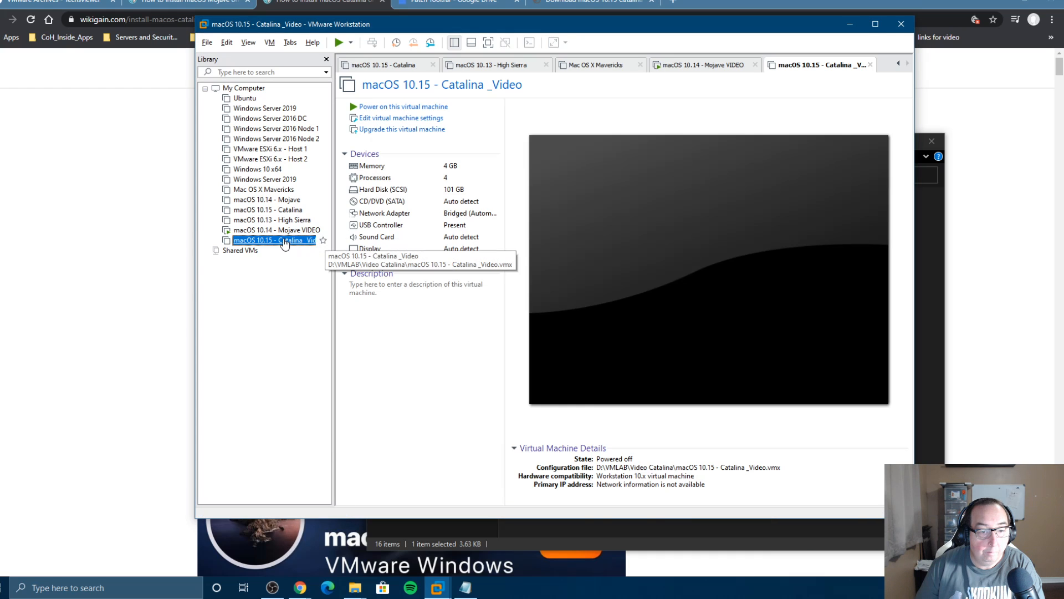
Step: Reselect Apple Mac OS X with version macOS 10.14 as the Catalina _Video guest operating system, save the settings and power on the virtual machine
right_click(285, 242)
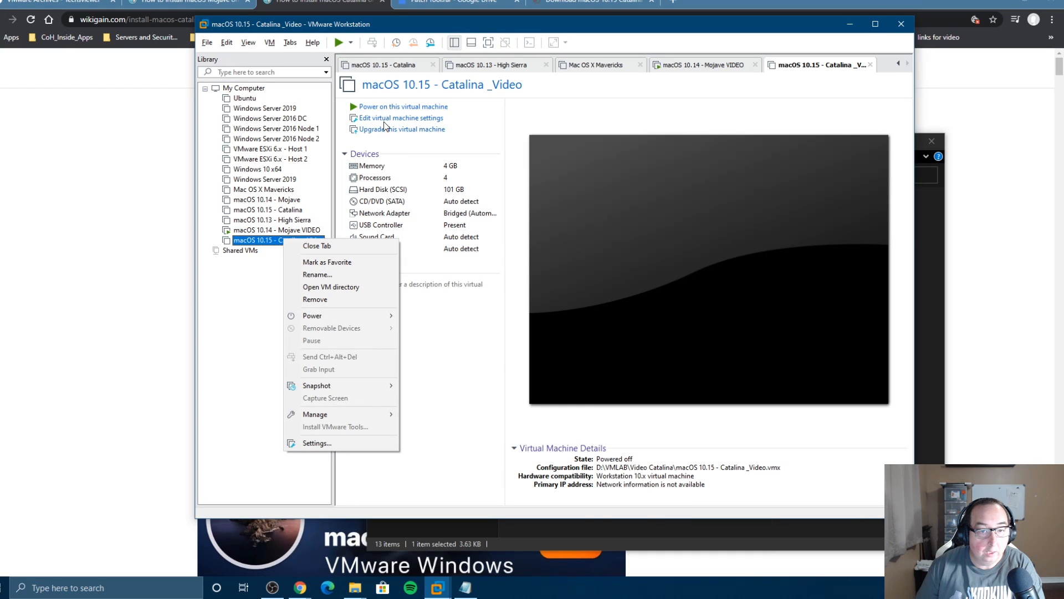
left_click(384, 123)
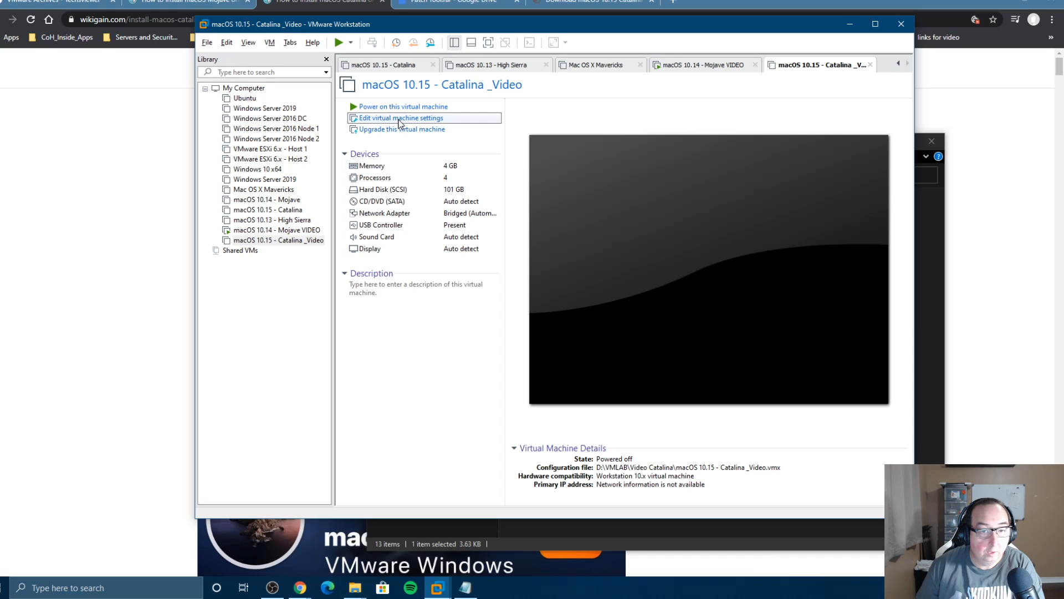
left_click(408, 100)
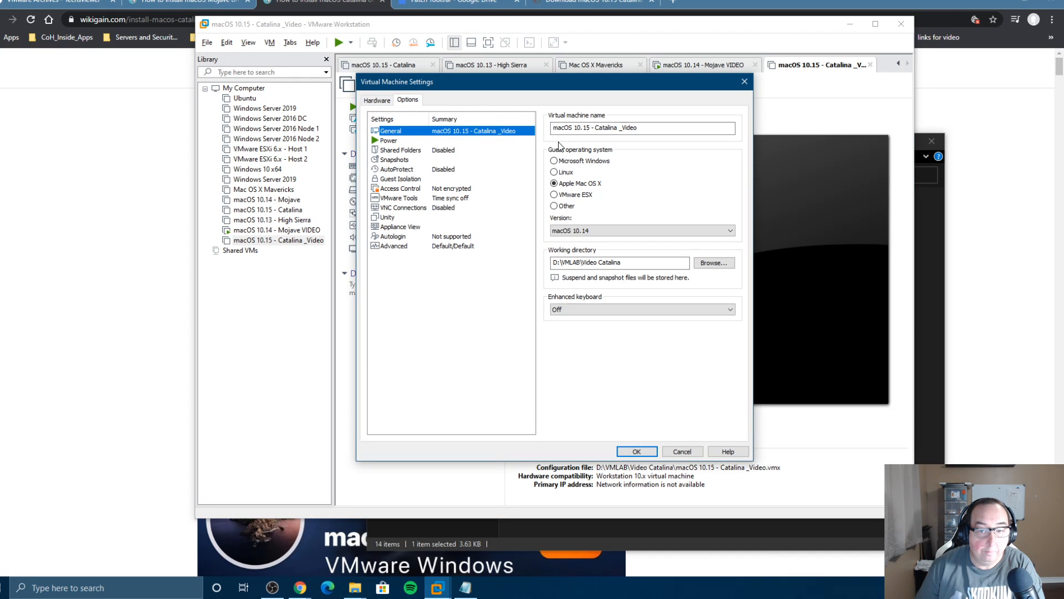
left_click(595, 232)
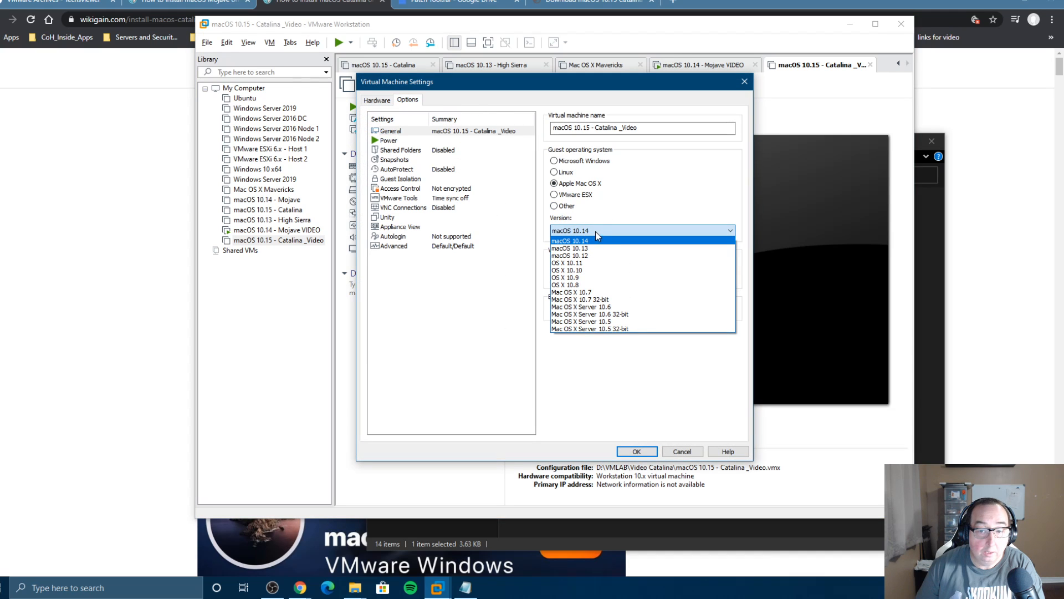
left_click(560, 159)
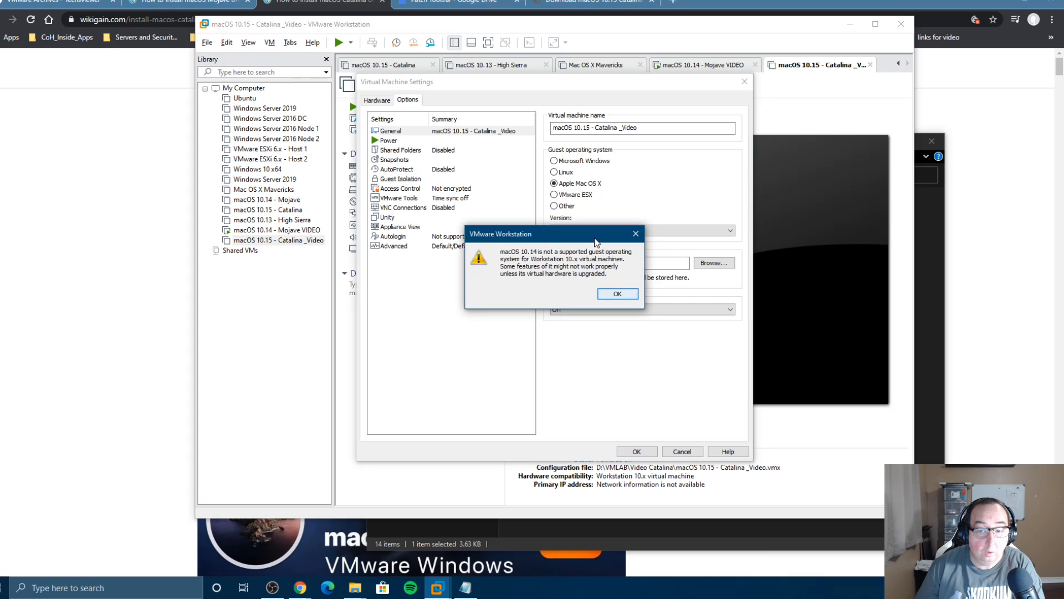
left_click(611, 295)
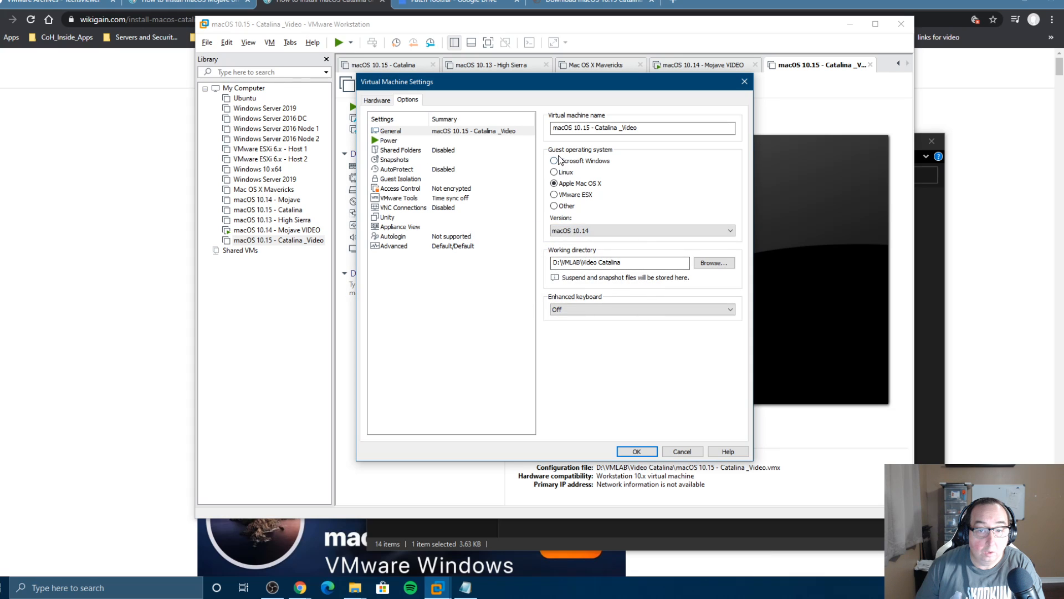
left_click(616, 295)
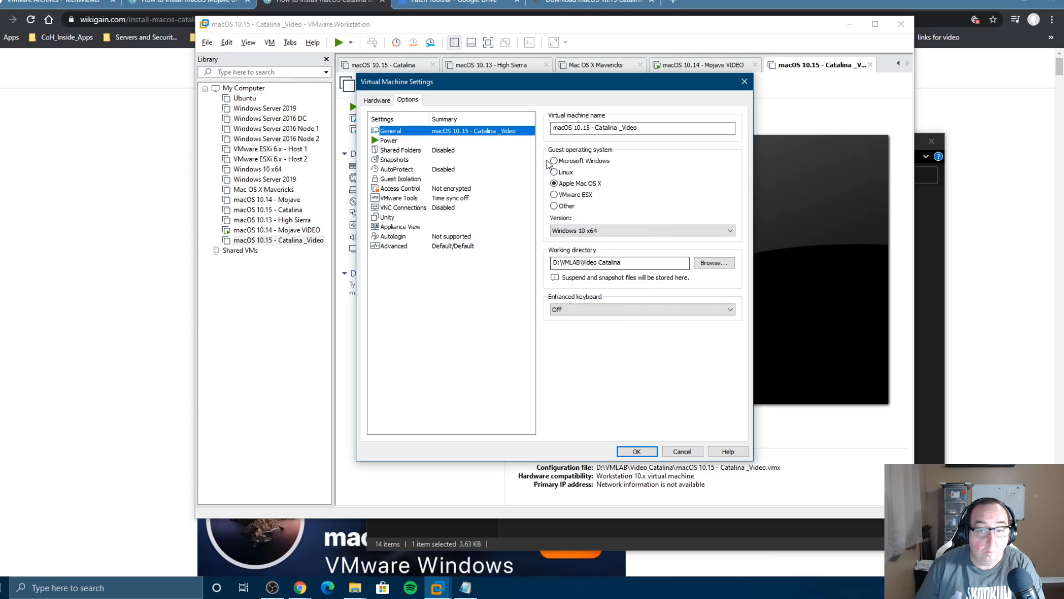
left_click(627, 451)
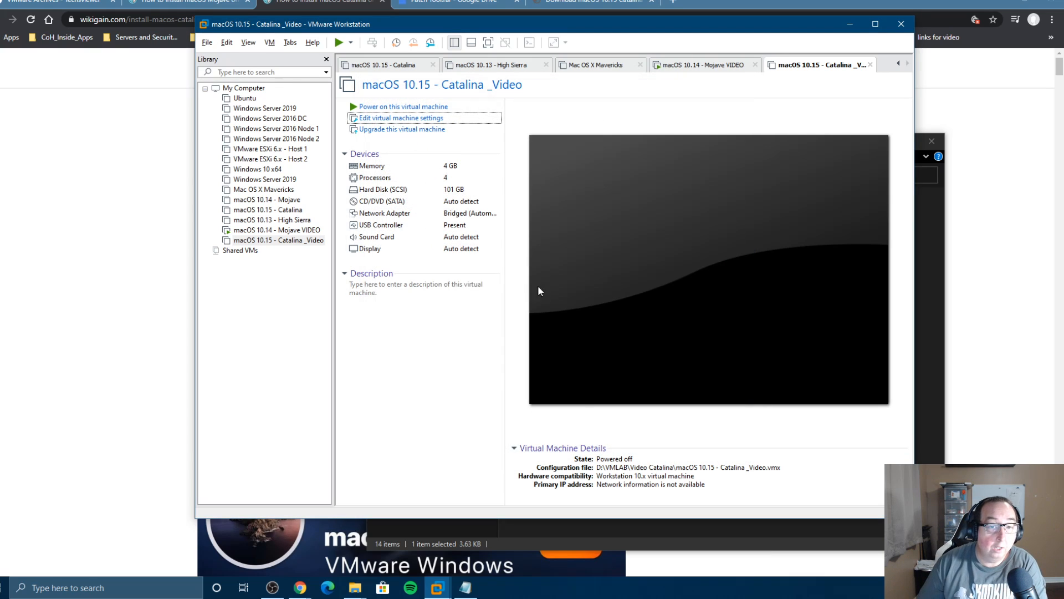
left_click(370, 106)
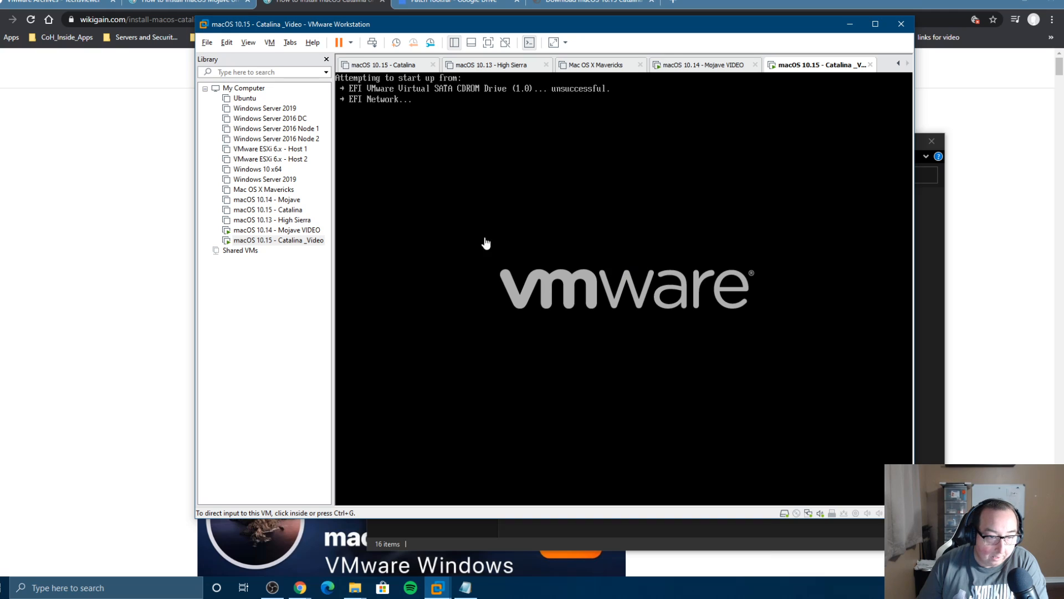
Step: Check the guest operating system options of the existing macOS 10.15 - Catalina virtual machine and return to the Catalina _Video console
left_click(261, 199)
right_click(277, 198)
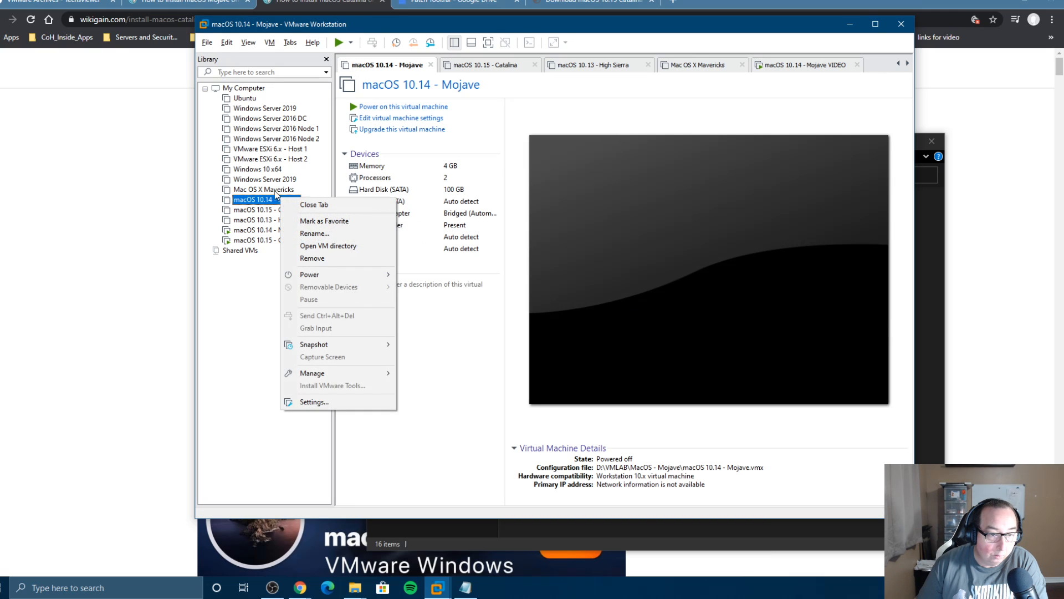
left_click(252, 210)
right_click(251, 213)
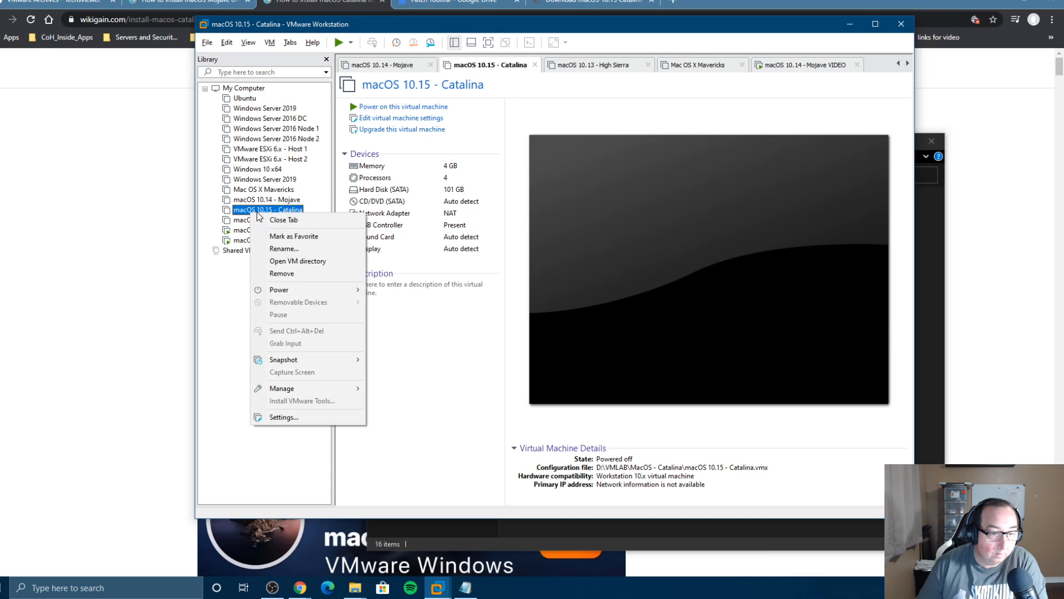
left_click(382, 119)
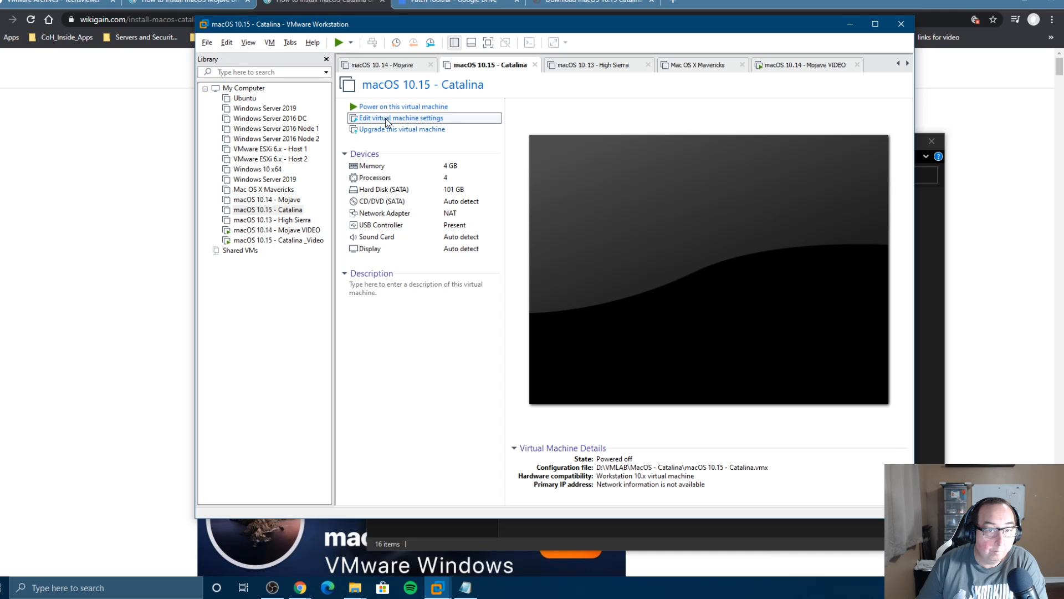
left_click(408, 100)
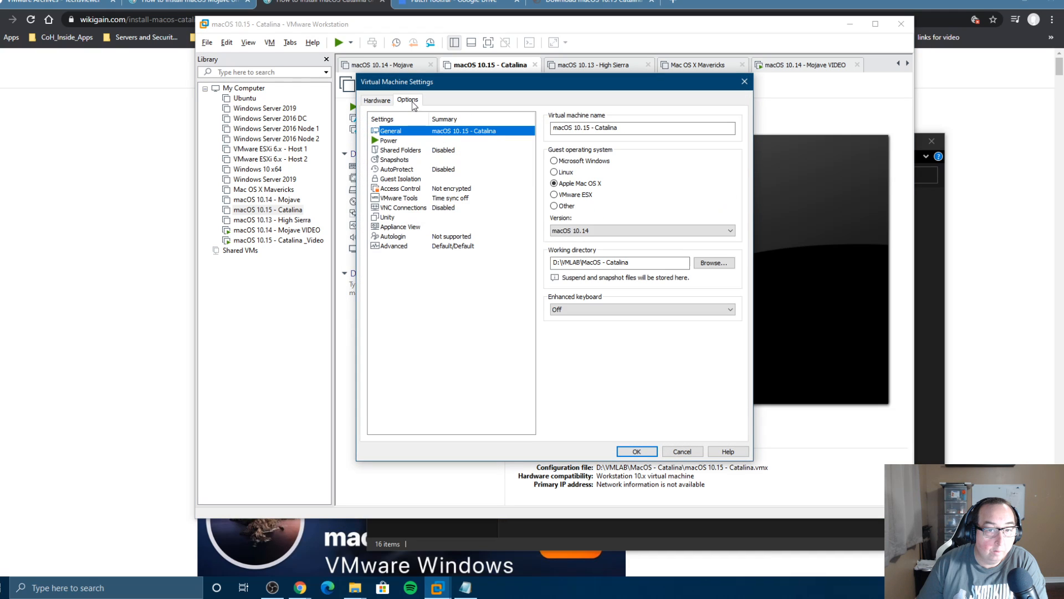
left_click(675, 452)
double_click(277, 240)
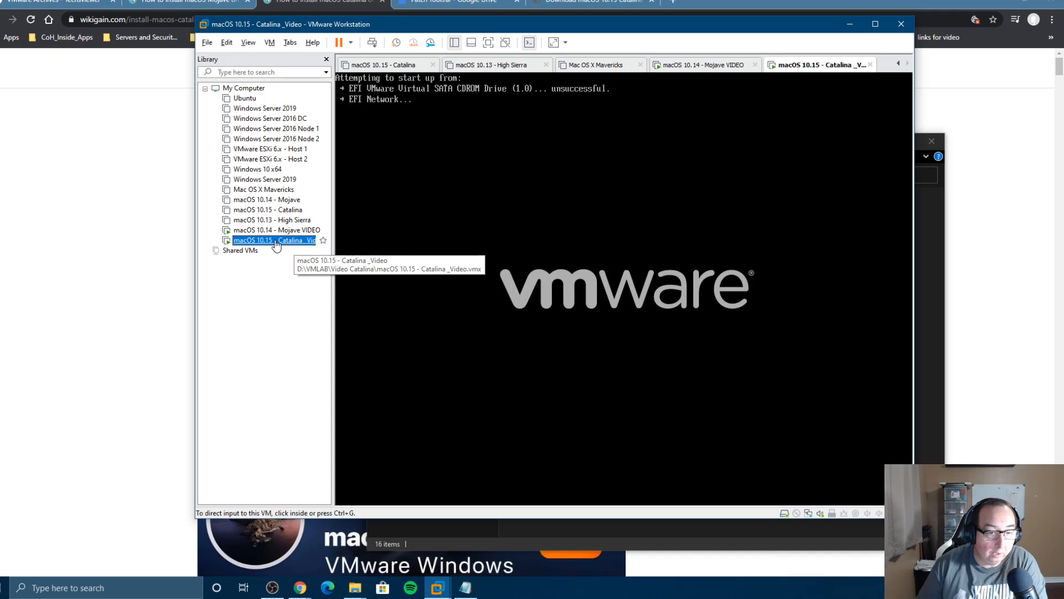
left_click(453, 184)
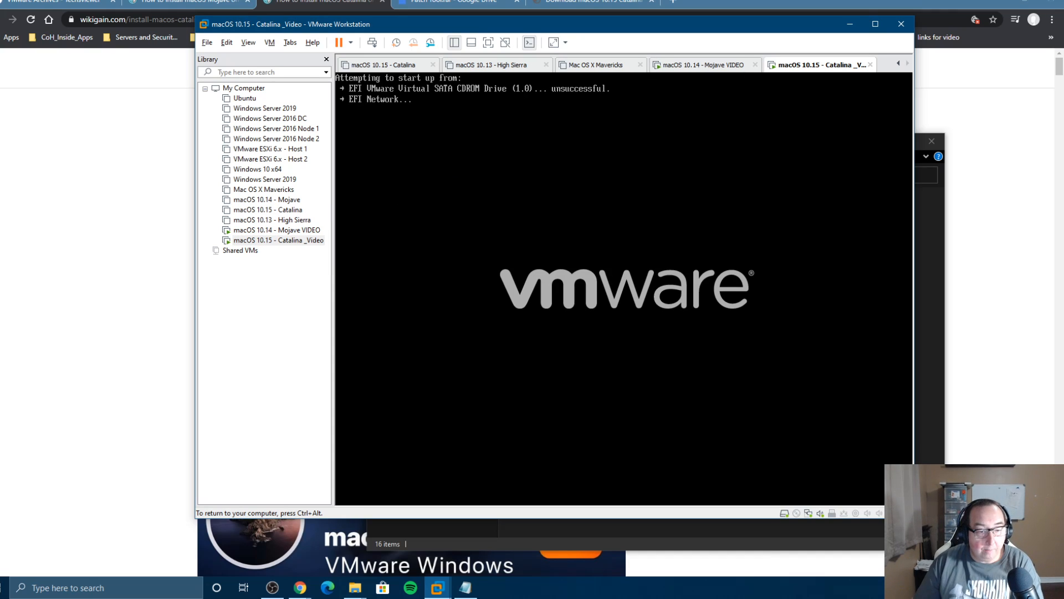
Step: Release input from the console and shut down the Catalina _Video guest, confirming the shutdown
key("ctrl+alt")
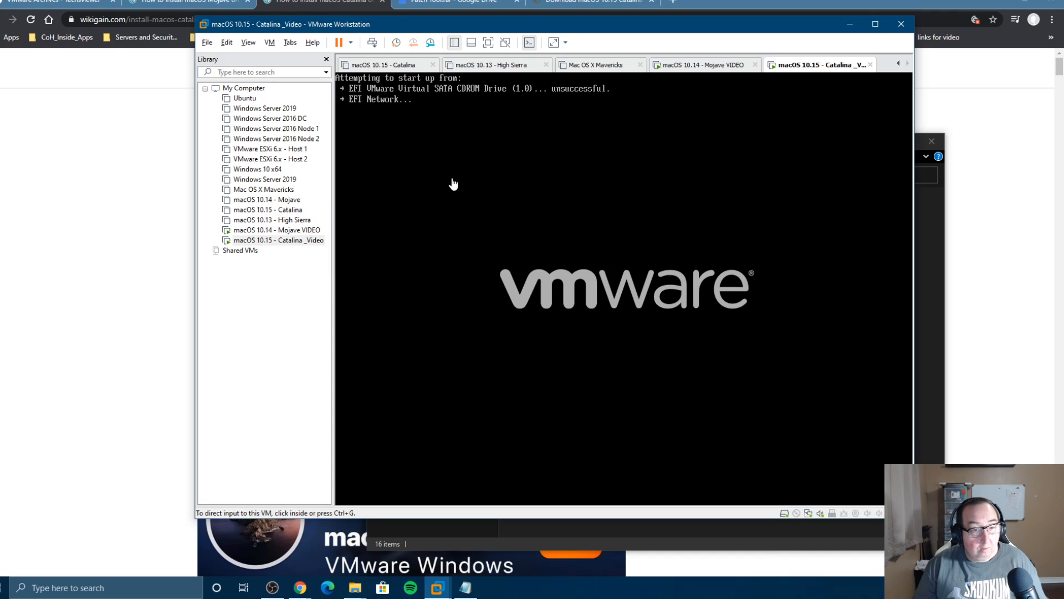
right_click(300, 242)
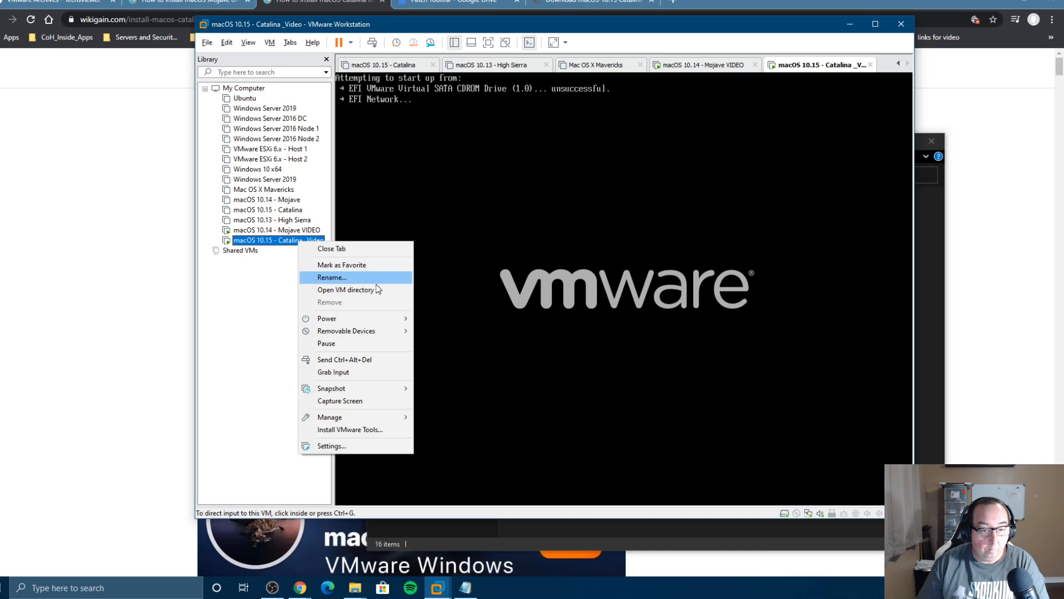
mouse_move(358, 319)
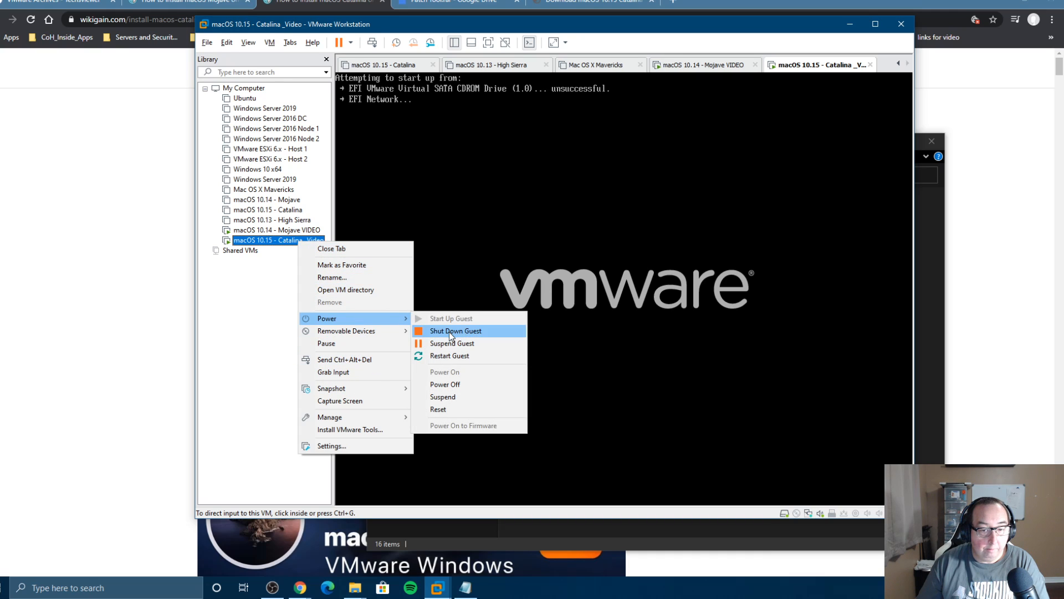
left_click(449, 331)
left_click(571, 298)
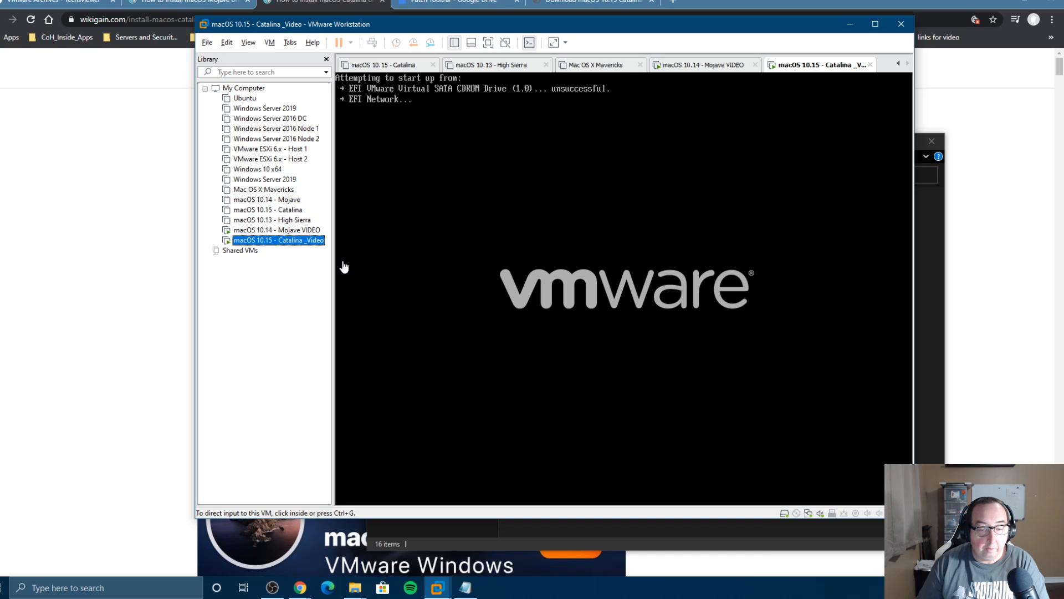
Step: Permanently delete the powered-off macOS 10.15 - Catalina _Video virtual machine from disk
left_click(280, 229)
left_click(365, 232)
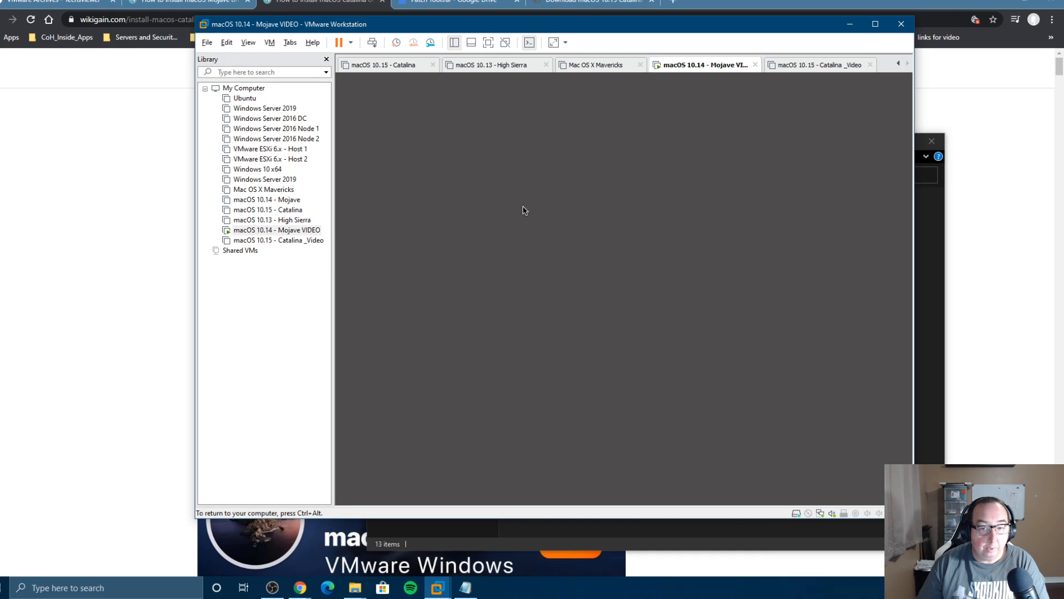
left_click(285, 241)
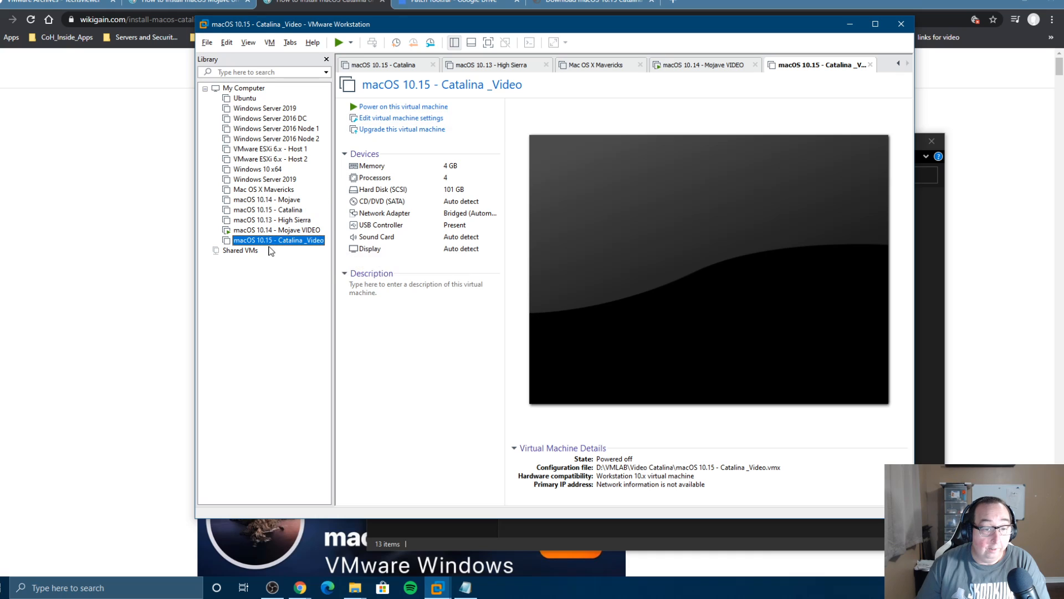
right_click(267, 241)
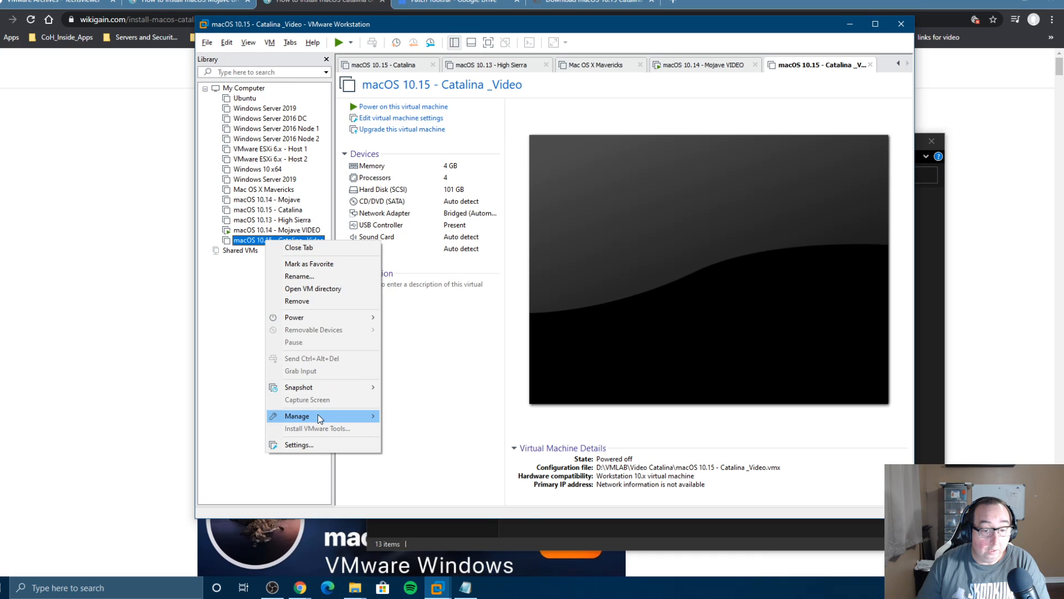
mouse_move(321, 417)
left_click(433, 484)
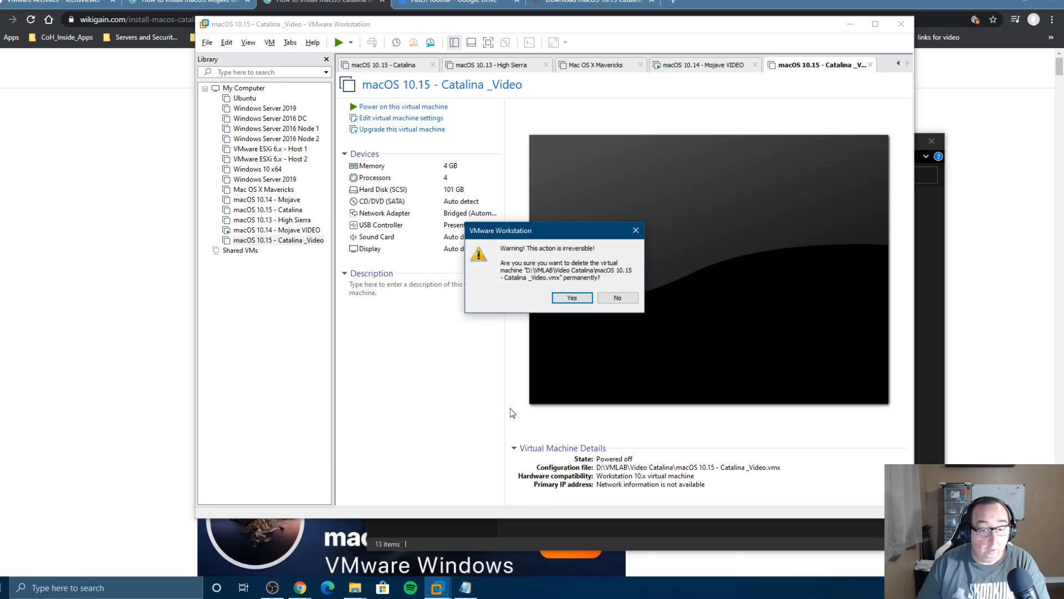
left_click(580, 301)
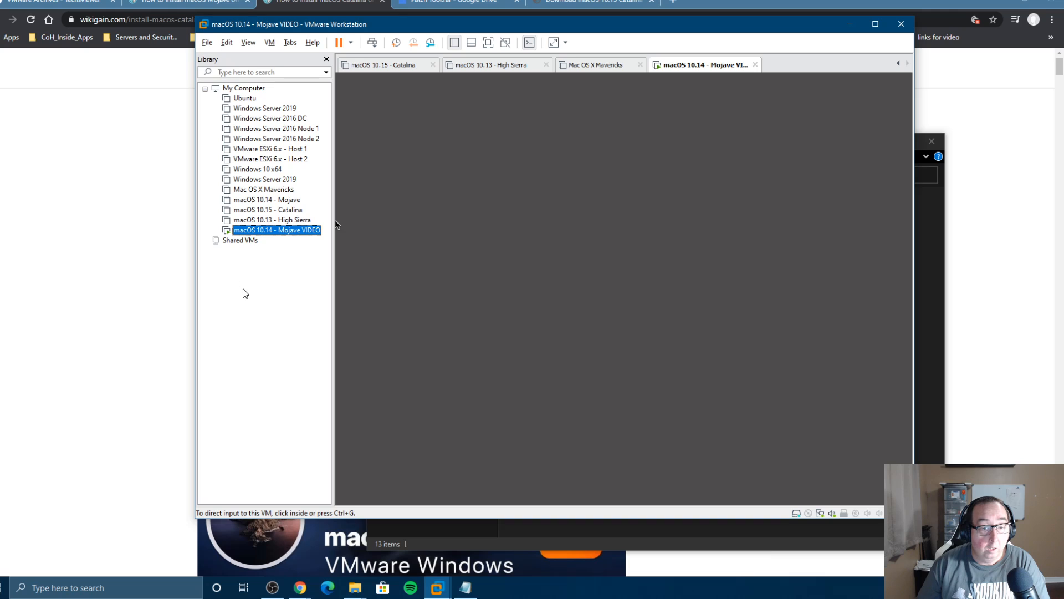
Step: Start a new custom virtual machine with Workstation 14.x hardware compatibility
left_click(209, 44)
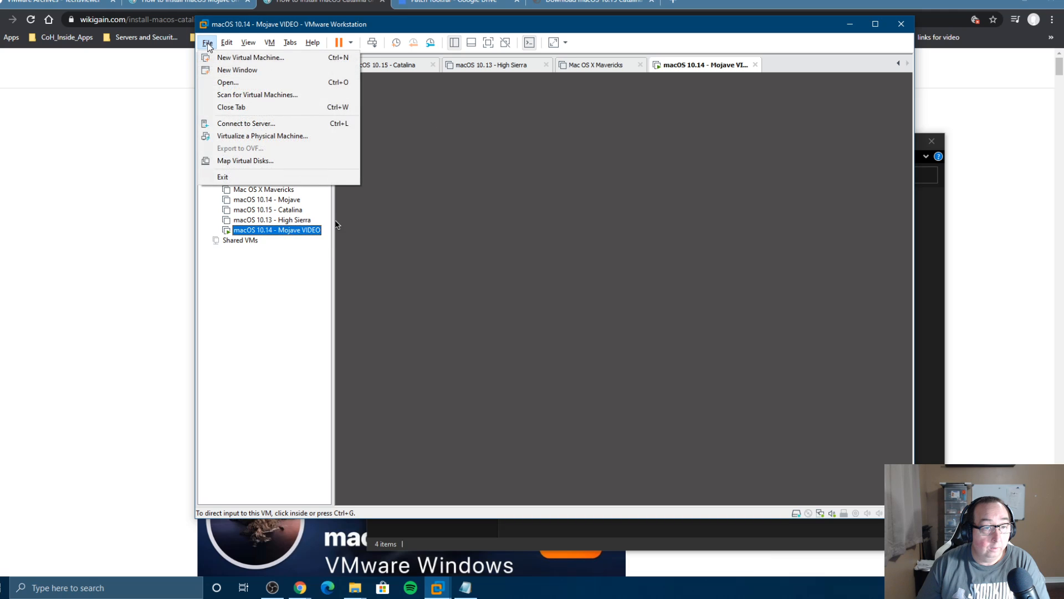
left_click(229, 58)
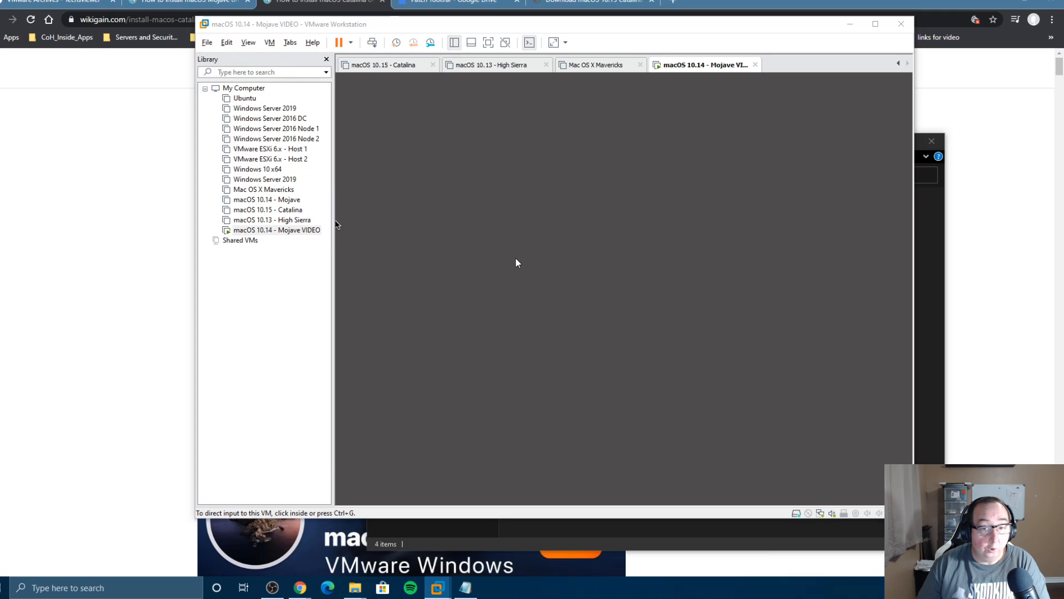
left_click(596, 380)
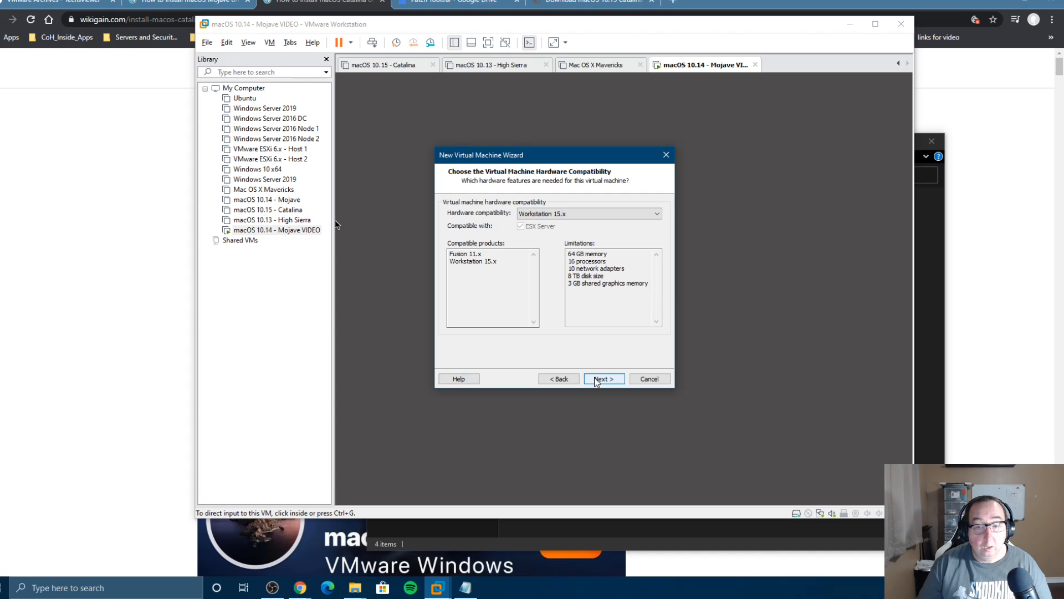
left_click(571, 212)
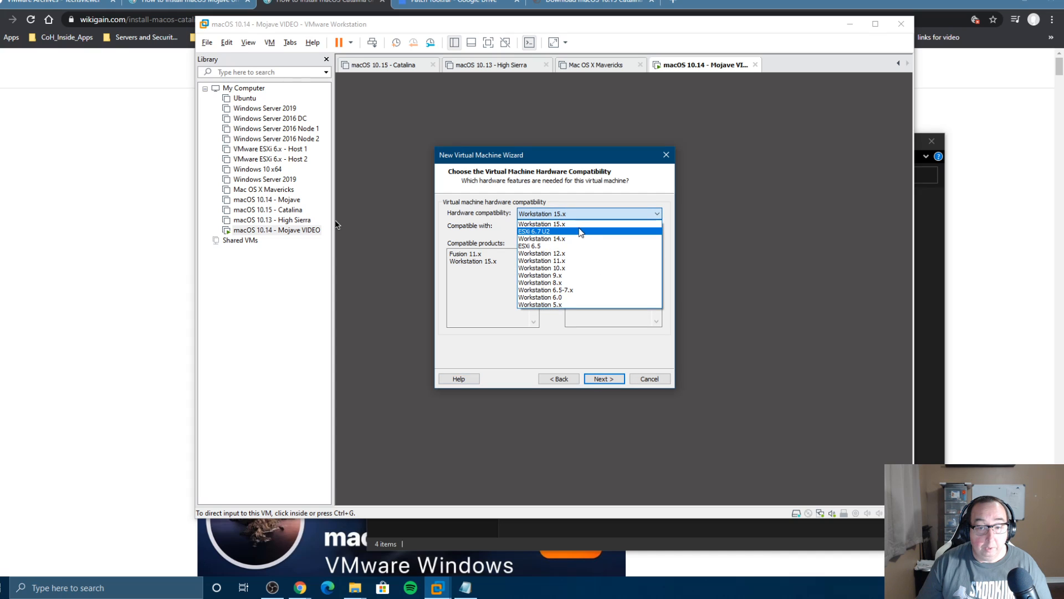
left_click(567, 239)
left_click(604, 378)
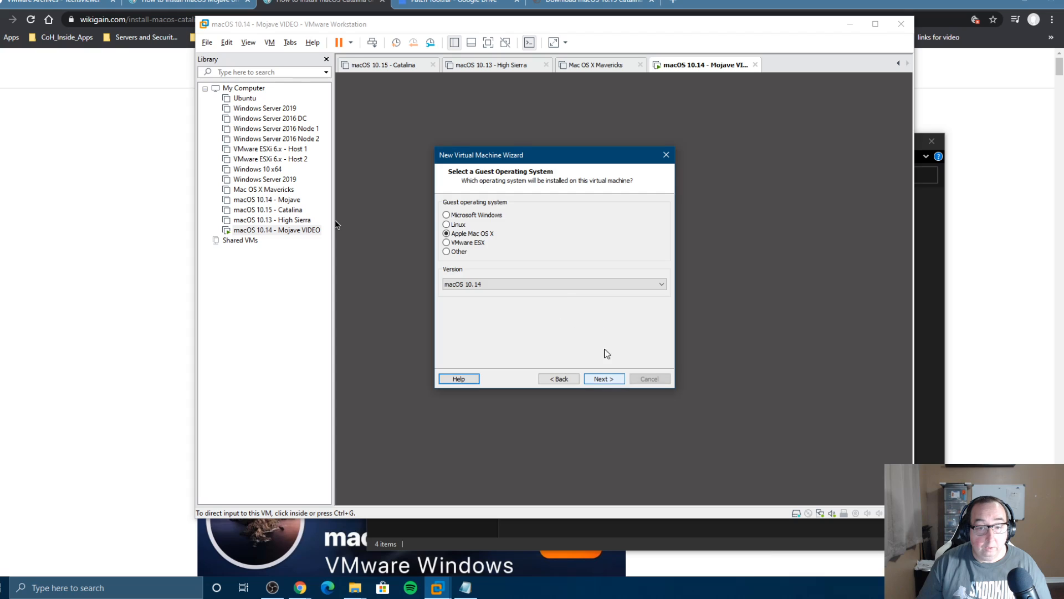
Step: Choose Apple Mac OS X with version macOS 10.14 as the new virtual machine's guest operating system
left_click(593, 380)
left_click(498, 282)
left_click(499, 293)
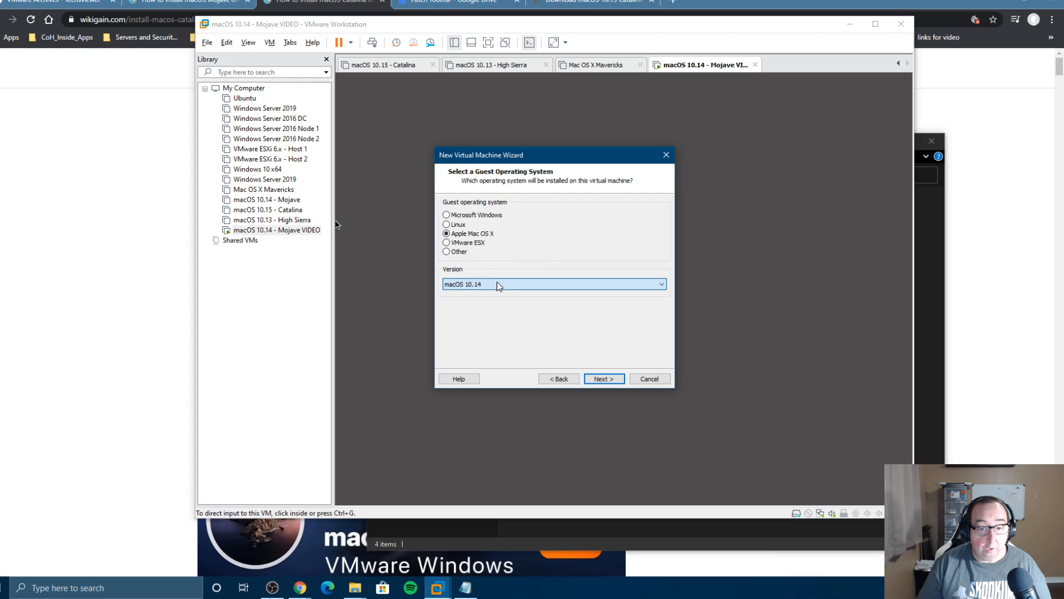
left_click(604, 379)
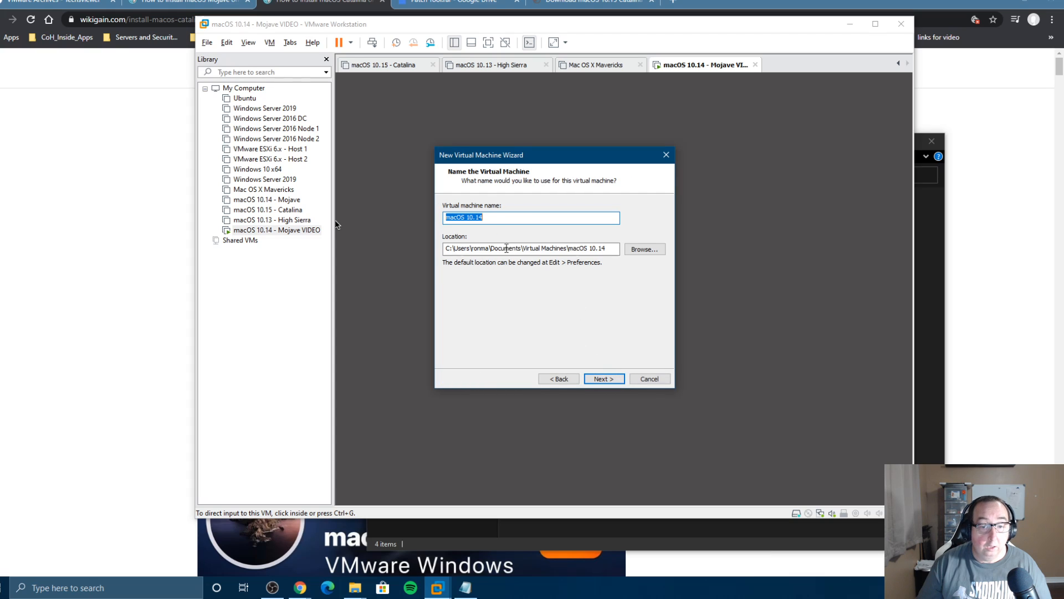
Step: Name the virtual machine macOS 10.14-TESTCAT and set its location to D:\VMLAB\Video Catalina
left_click(502, 219)
type("-")
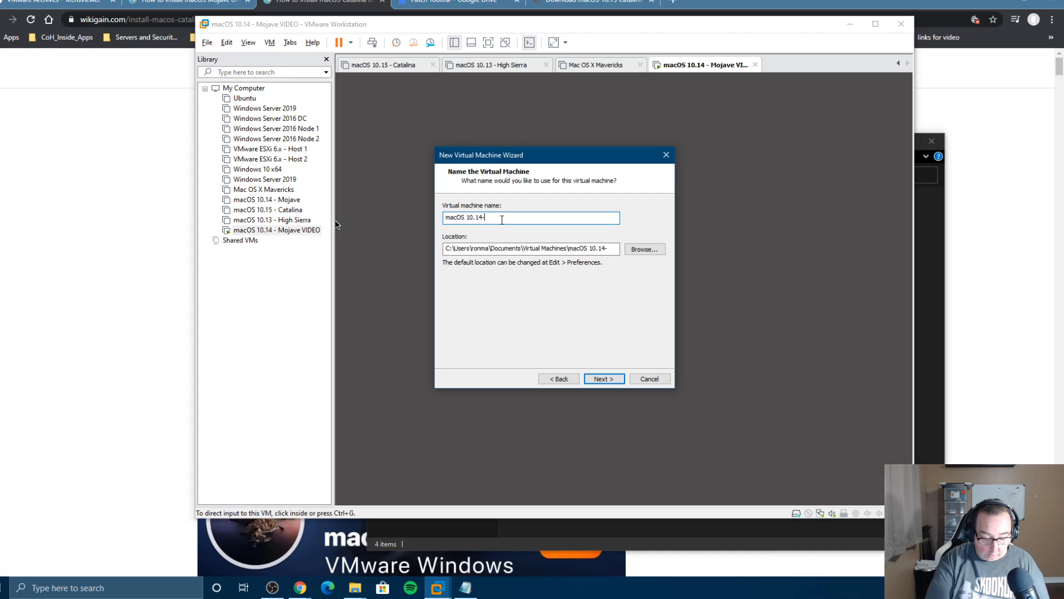
type("TESTCAT")
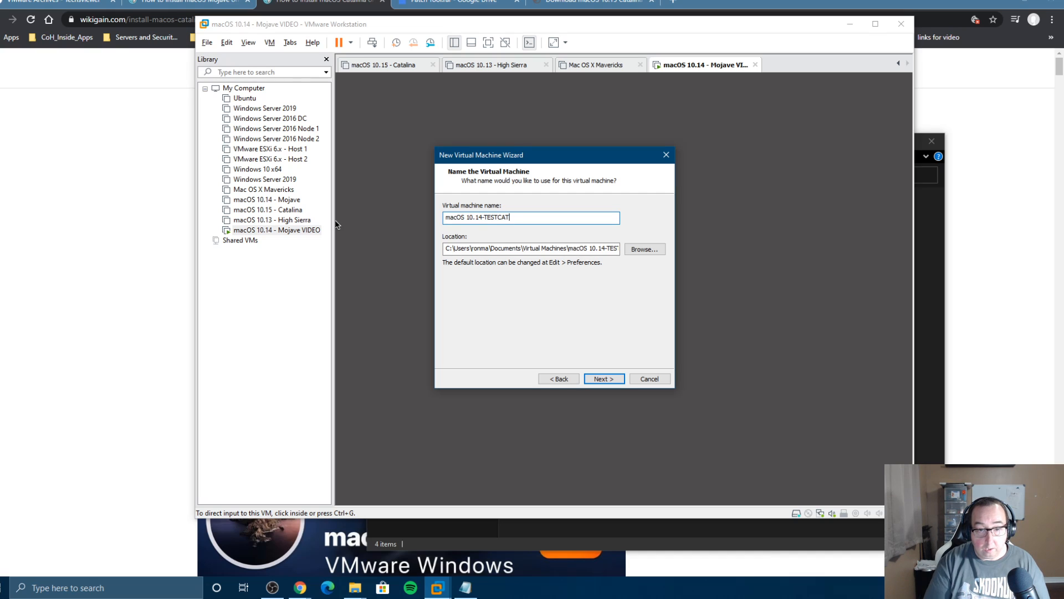
left_click(644, 250)
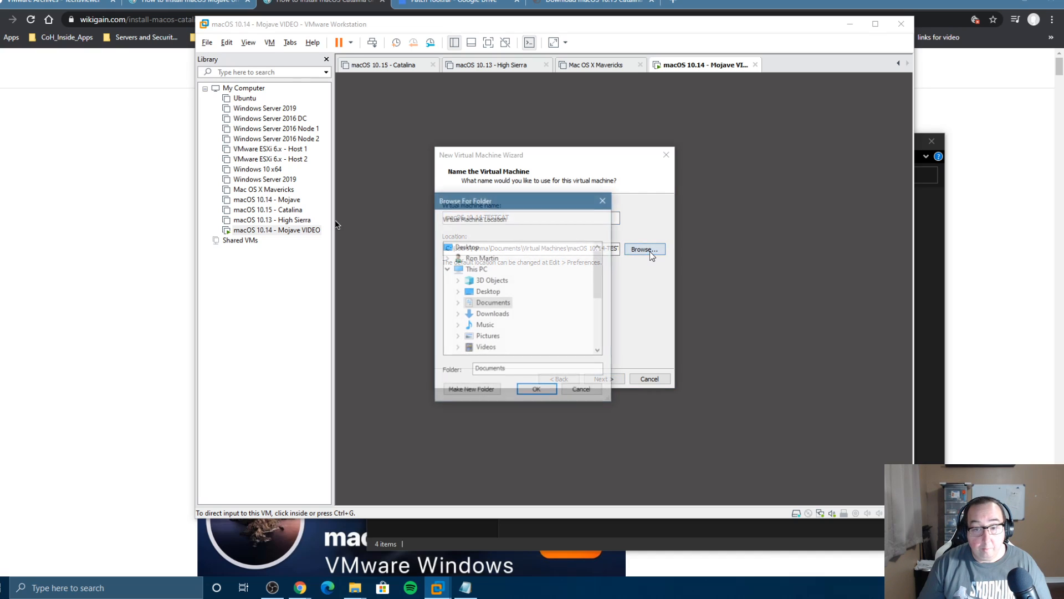
scroll(508, 329, "down", 2)
scroll(508, 329, "down", 1)
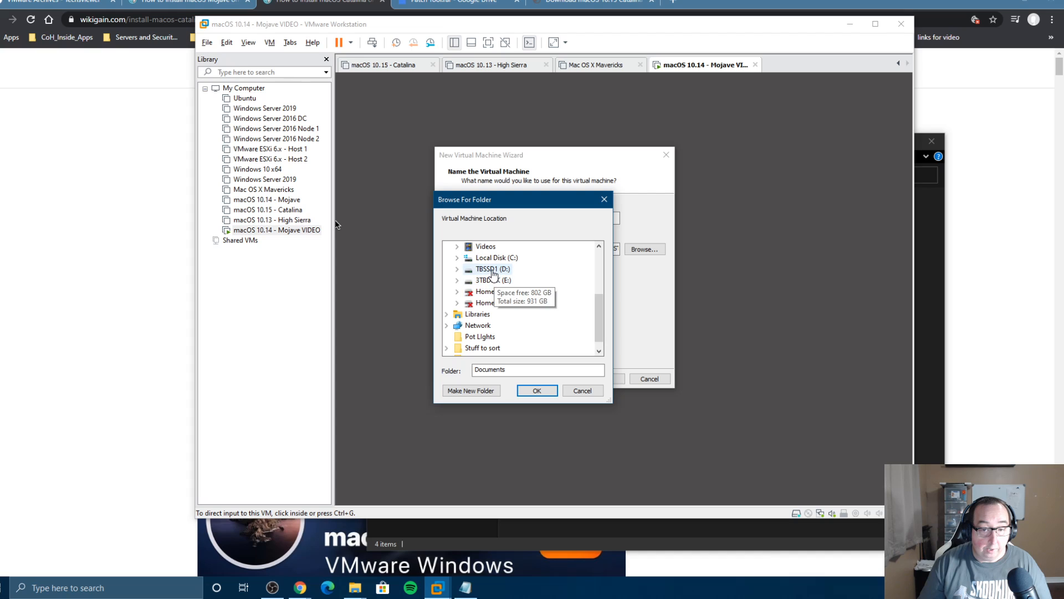
left_click(493, 270)
left_click(516, 292)
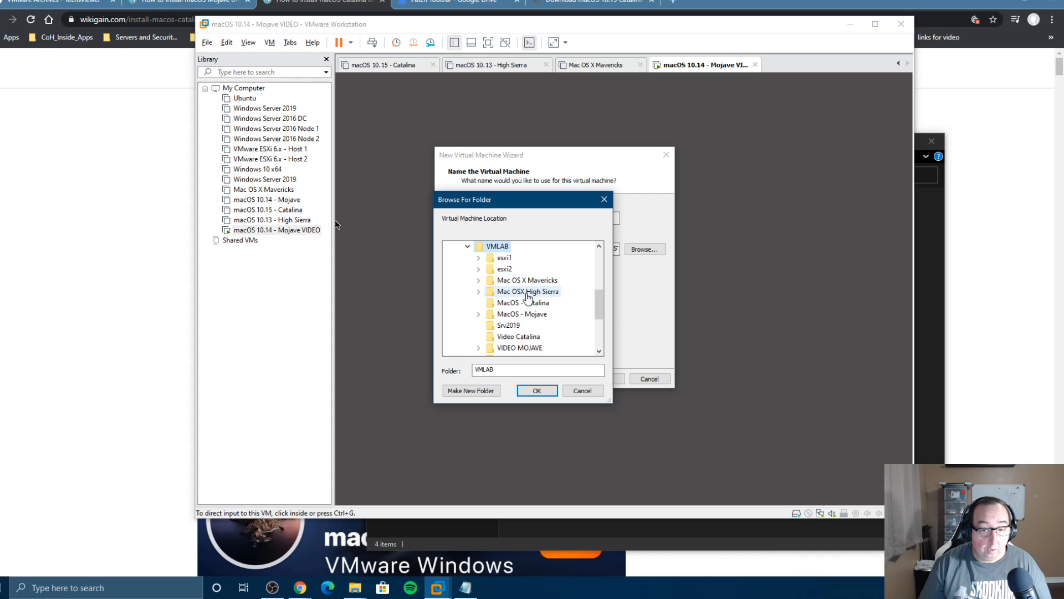
left_click(518, 337)
left_click(545, 392)
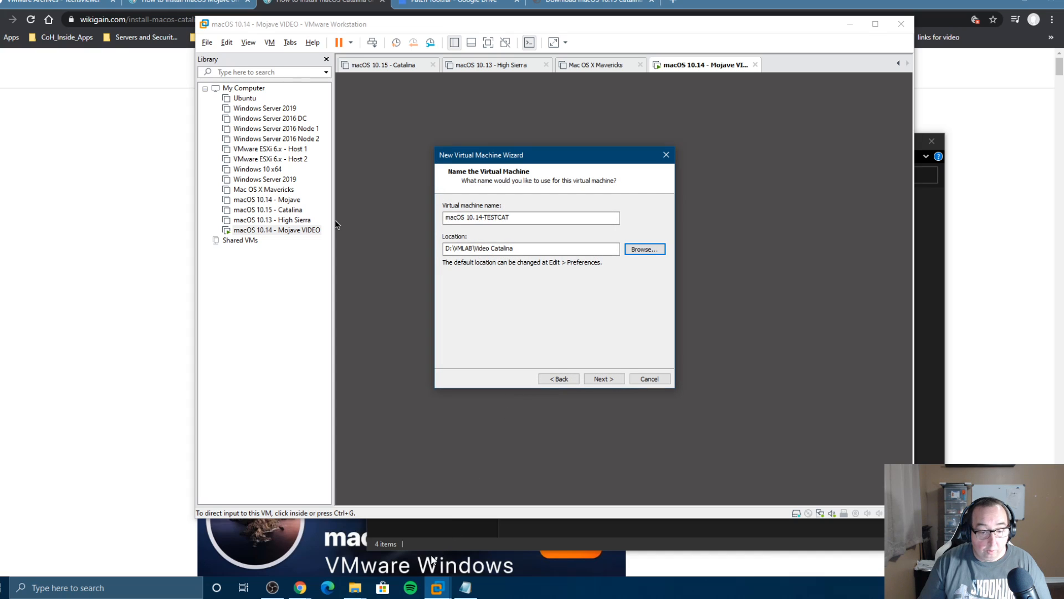
Step: Delete the leftover macOS 10.15 - Catalina _Video.vmdk from the Video Catalina folder in File Explorer and return to the wizard
left_click(449, 533)
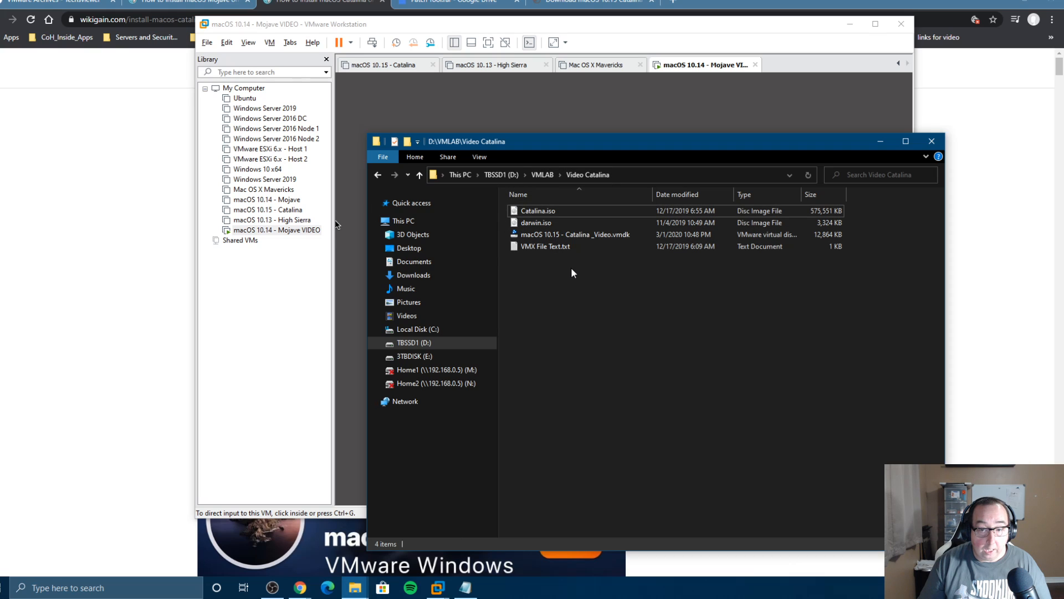
left_click(576, 238)
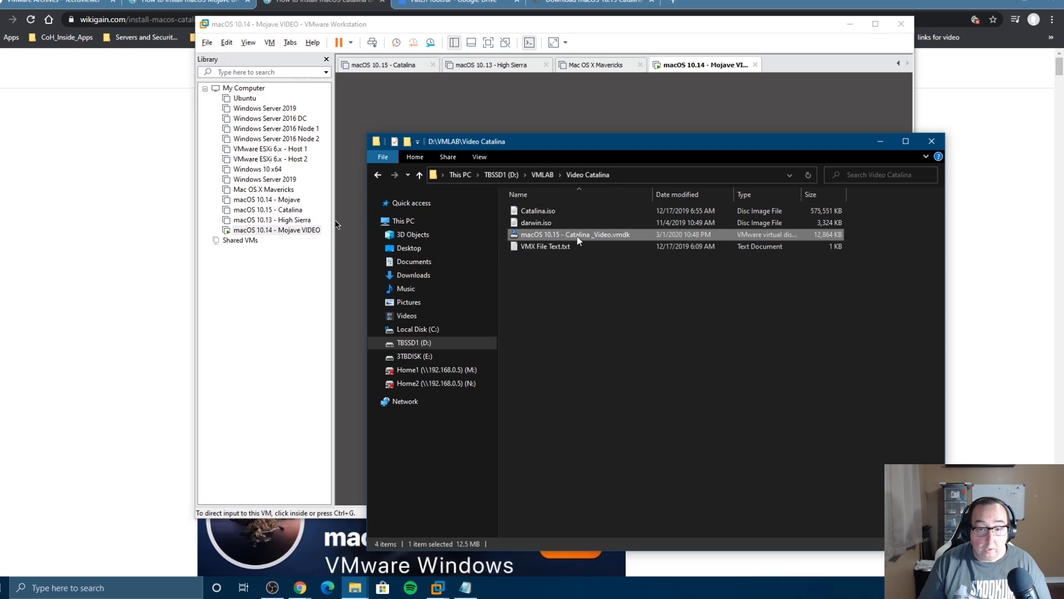
right_click(577, 238)
left_click(609, 450)
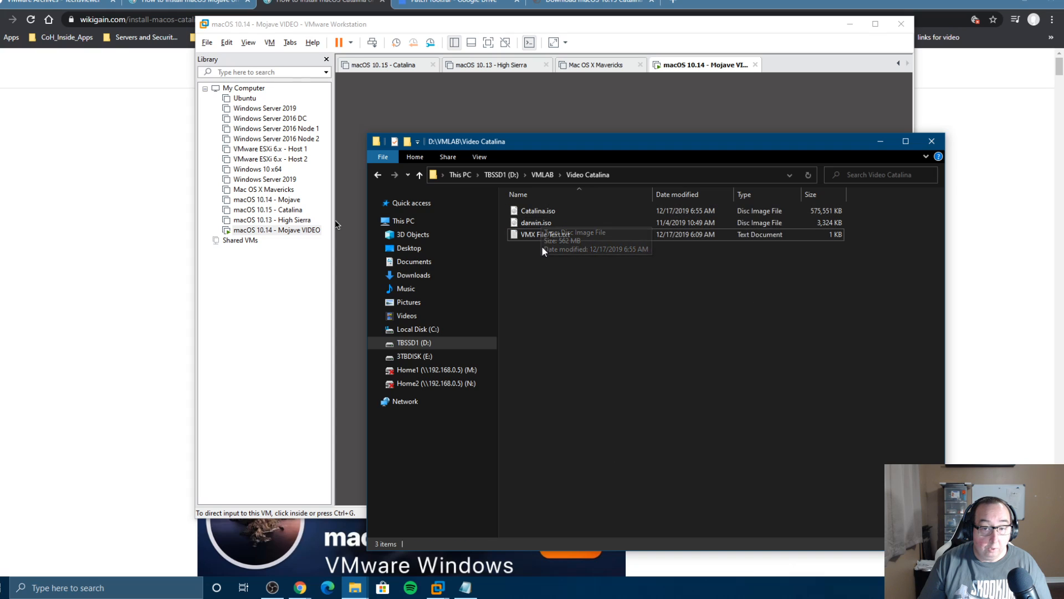
left_click(882, 142)
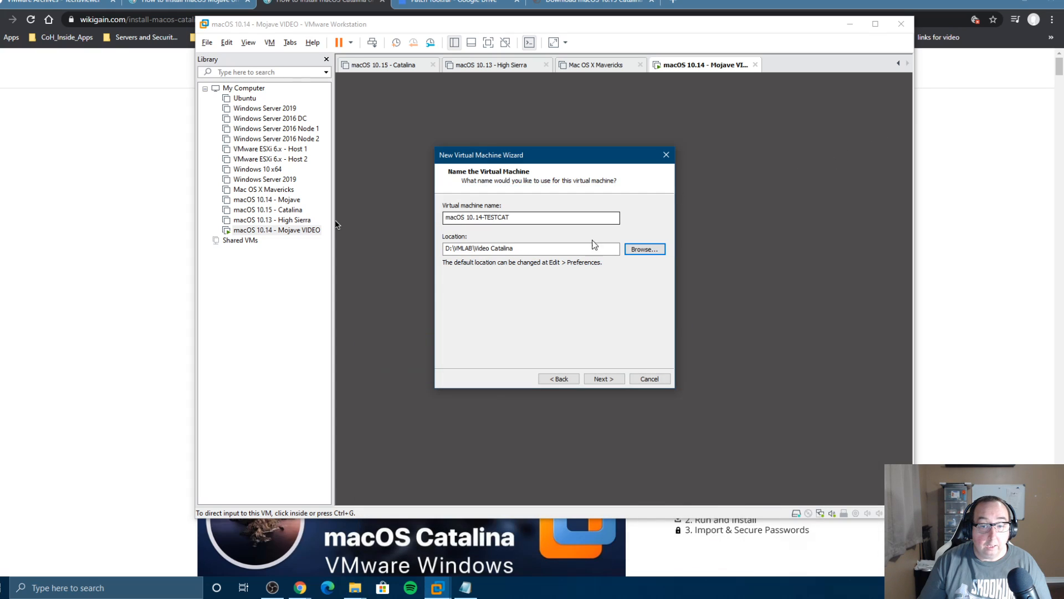
Step: Give the virtual machine 2 processors with 2 cores each and 4096 MB of memory
left_click(602, 378)
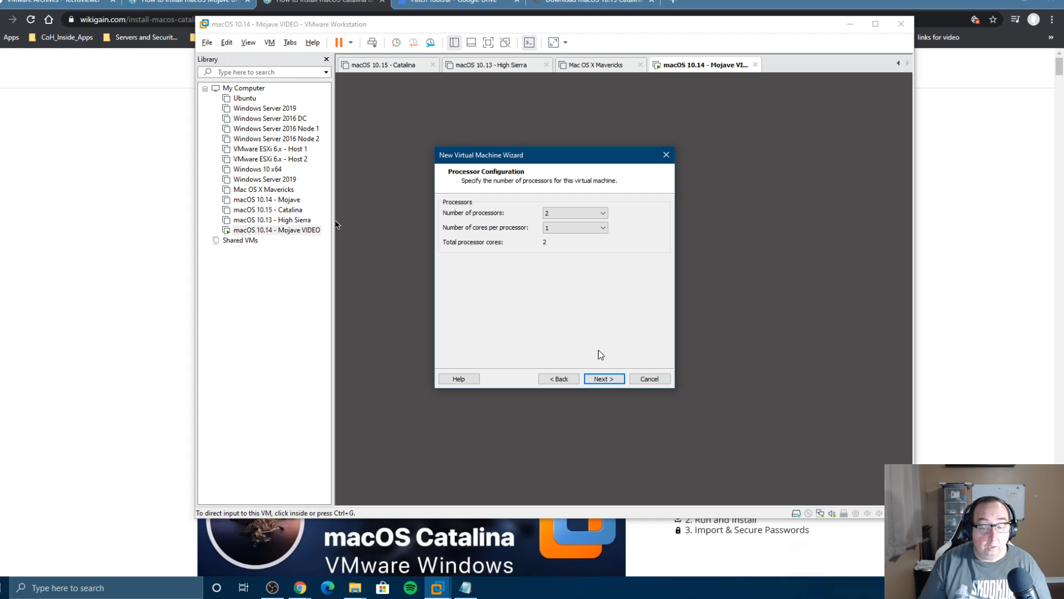
left_click(560, 378)
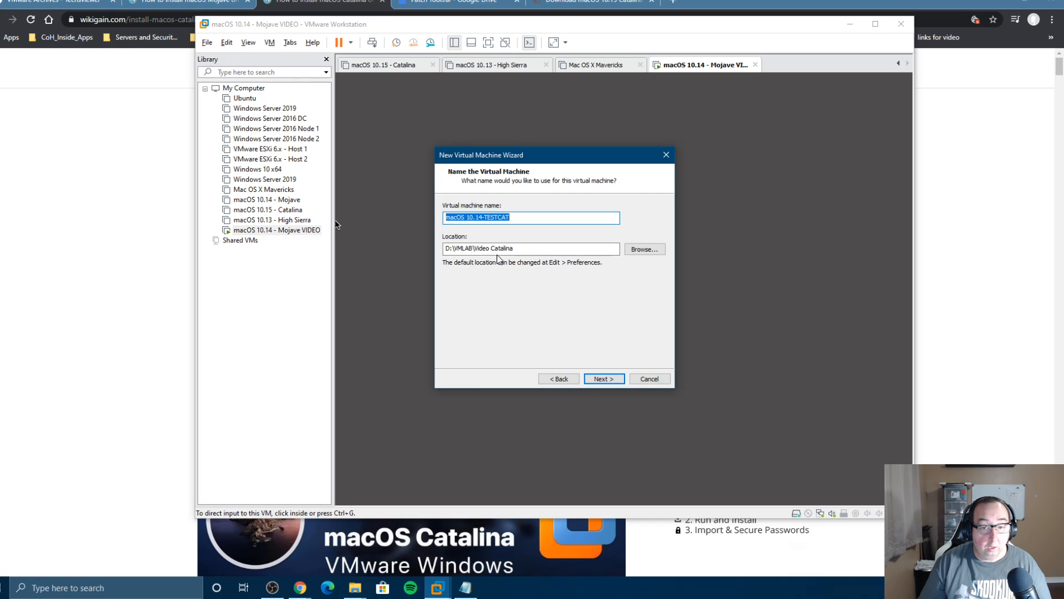
left_click(602, 380)
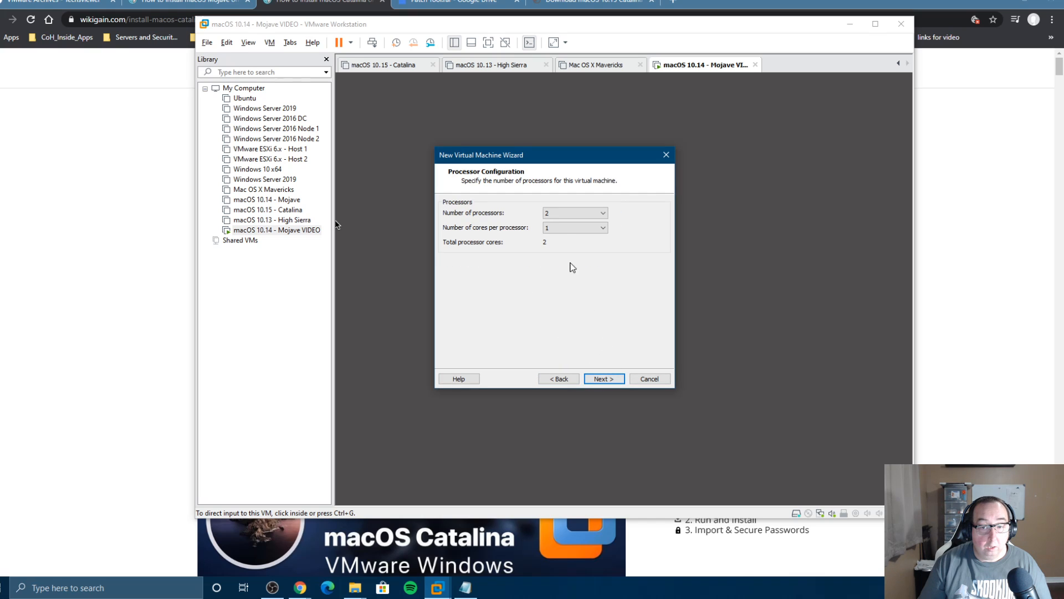
left_click(559, 230)
left_click(581, 275)
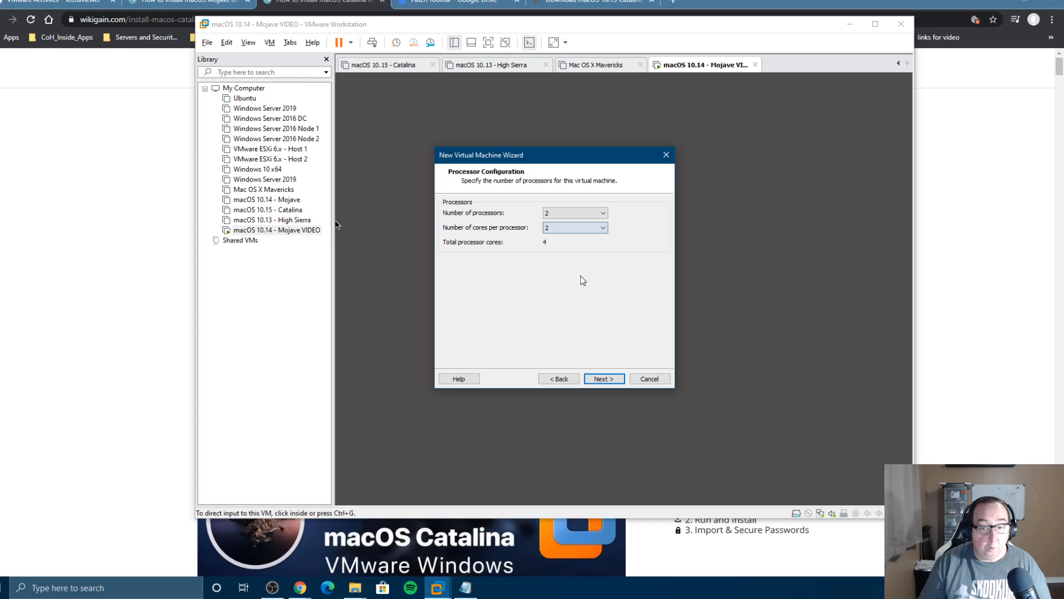
left_click(603, 379)
left_click_drag(475, 264, 473, 257)
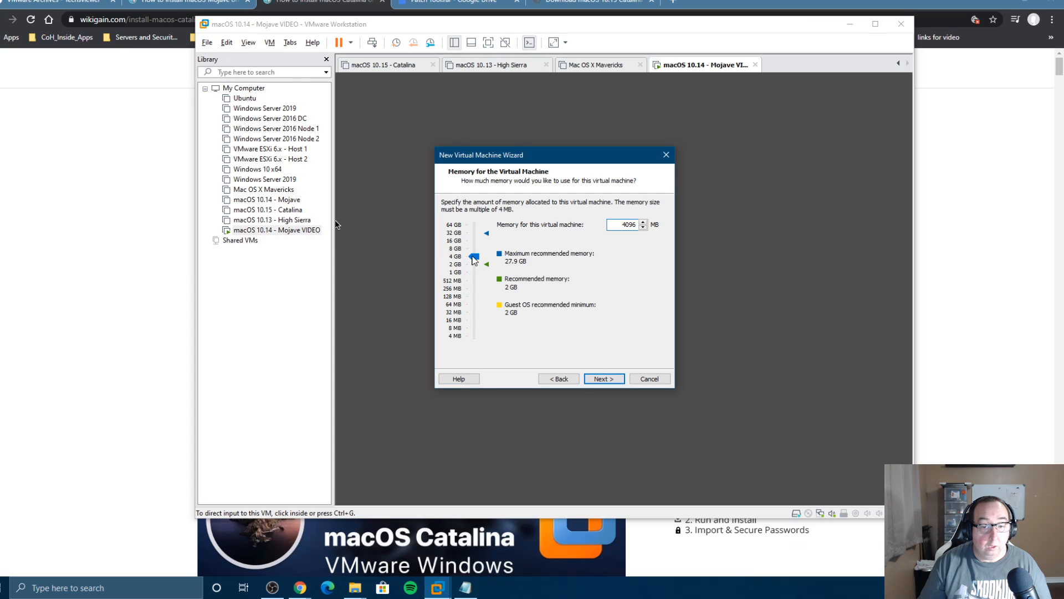
left_click(586, 381)
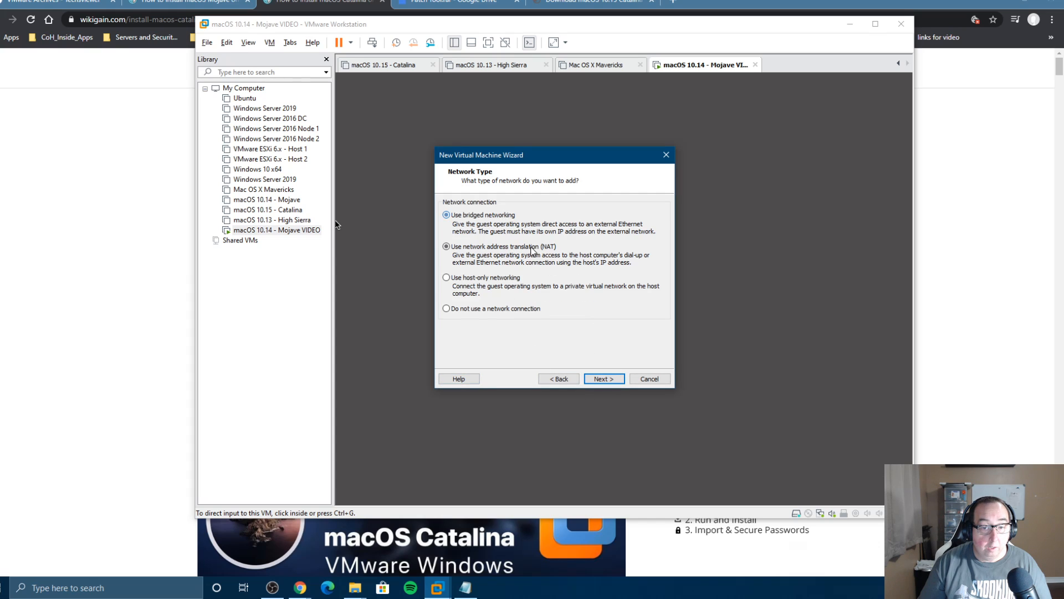
Step: Confirm the network type, then accept the LSI Logic controller and the SATA virtual disk type
left_click(603, 380)
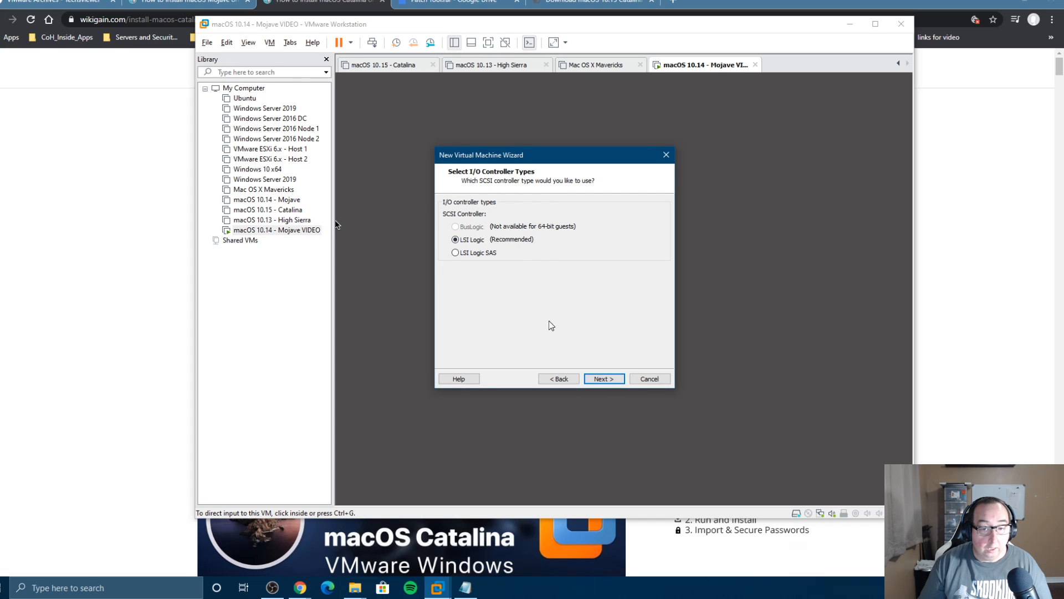
left_click(603, 380)
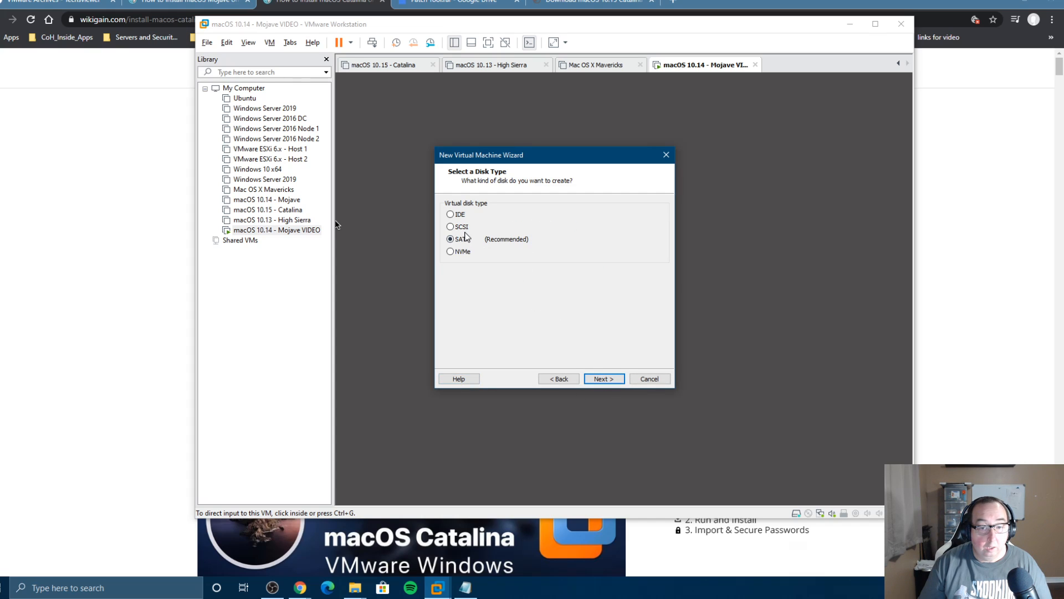
left_click(596, 380)
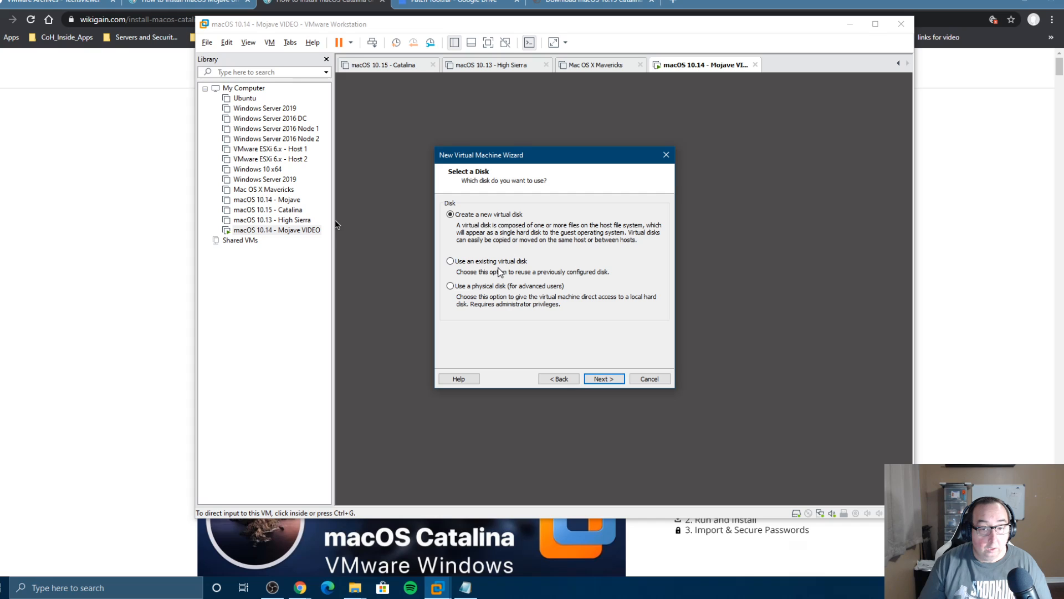
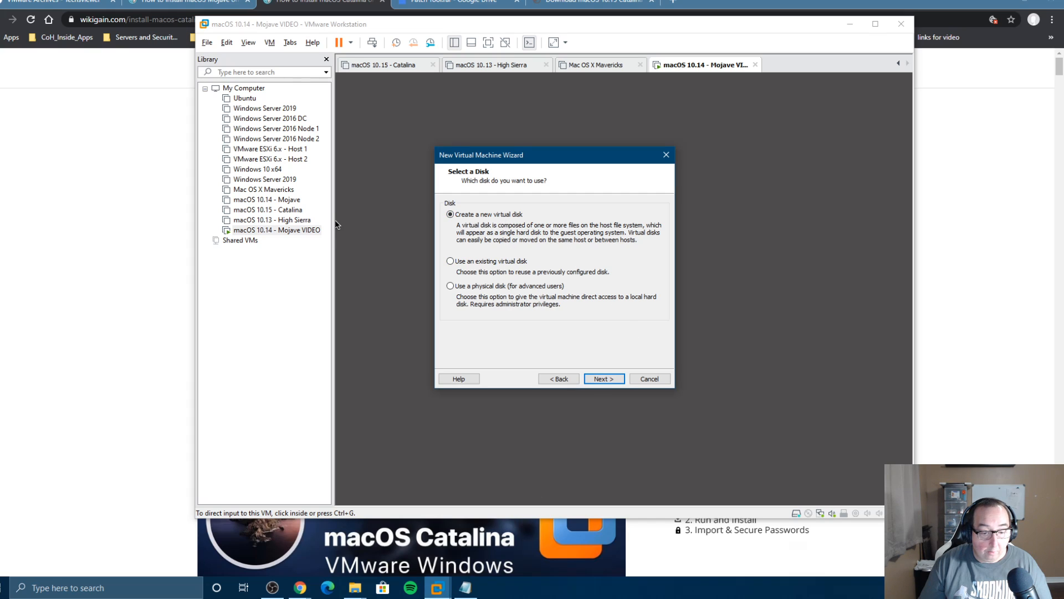
Step: In File Explorer, copy macOS Catalina Virtual Disk Image.vmdk from E:\MAC VM SOURCE\Catalina Virtual Disk Image by Intoguide
left_click(355, 590)
left_click(449, 535)
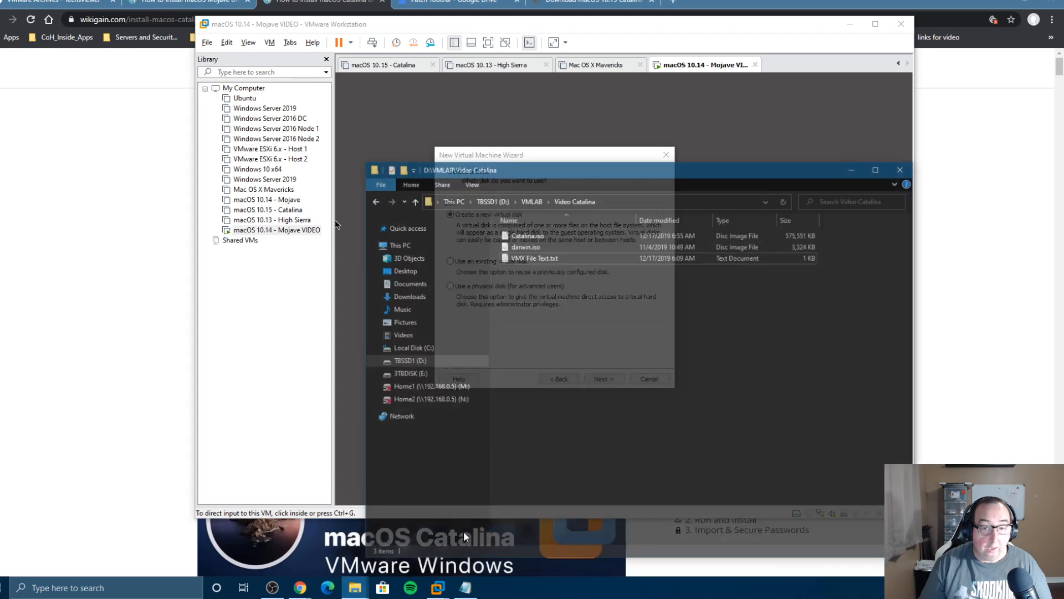
left_click(415, 356)
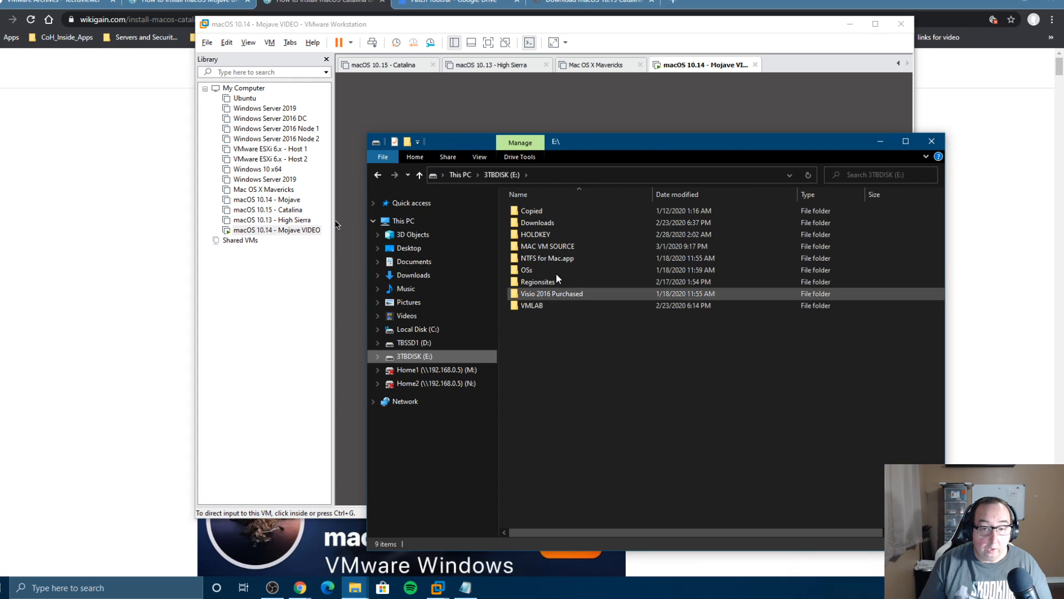
double_click(542, 245)
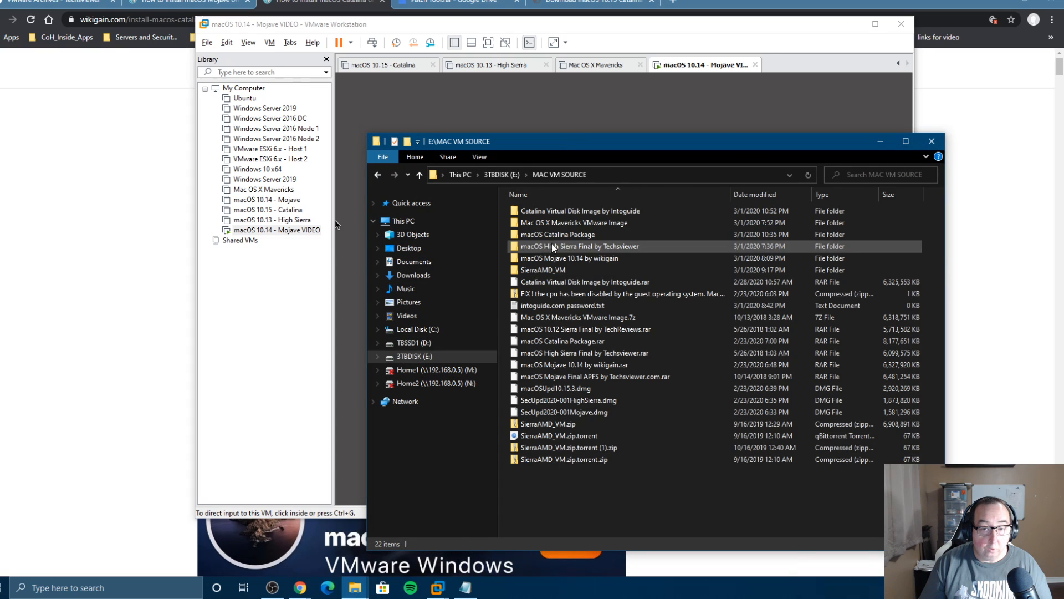
double_click(589, 238)
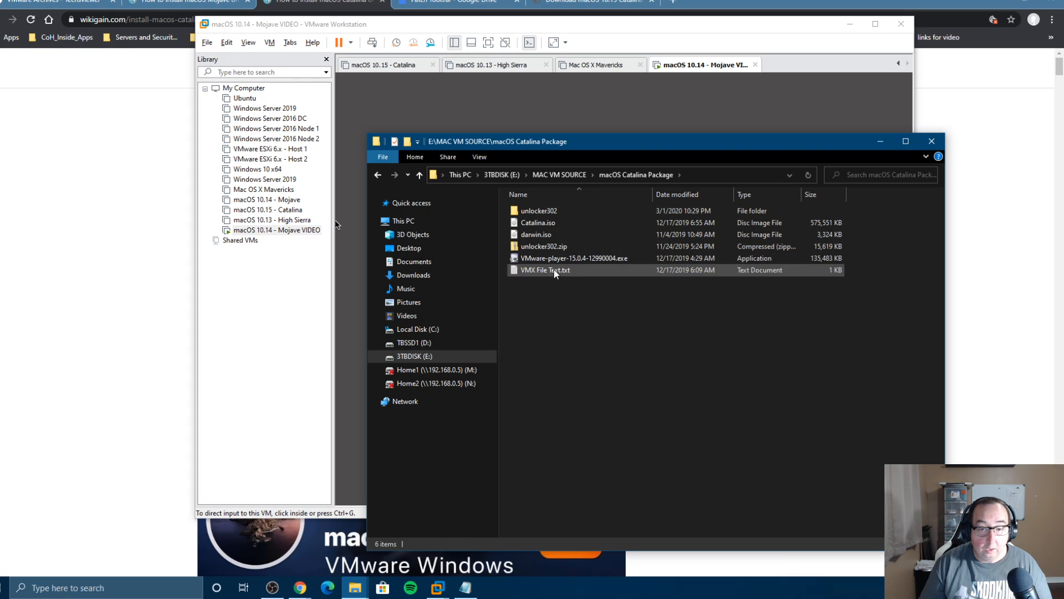
left_click(572, 172)
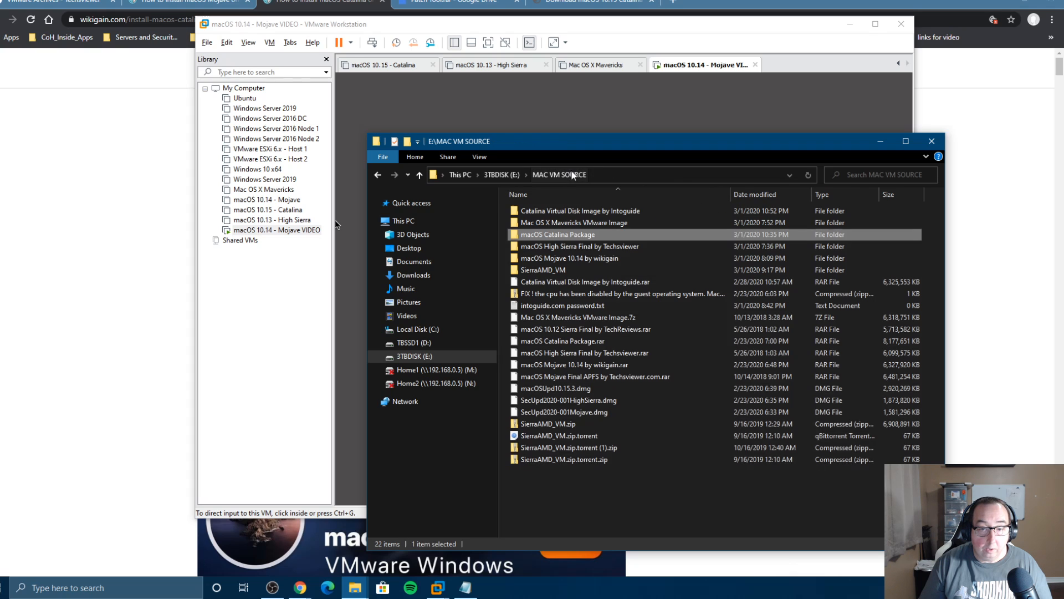
double_click(571, 210)
right_click(568, 209)
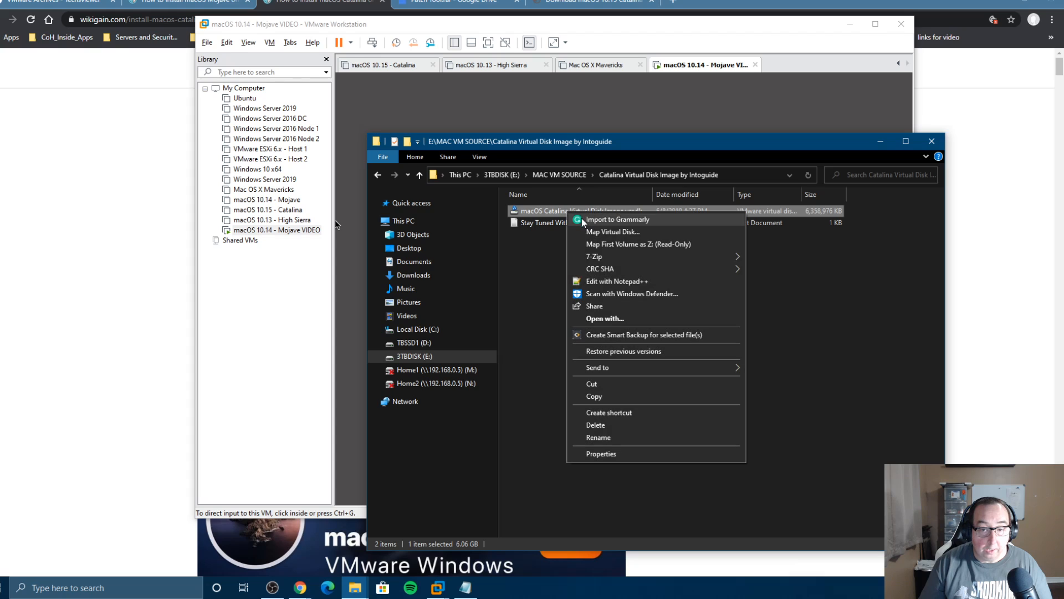
left_click(595, 396)
Step: Paste the copied virtual disk image into the D:\VMLAB\Video Catalina folder
left_click(414, 343)
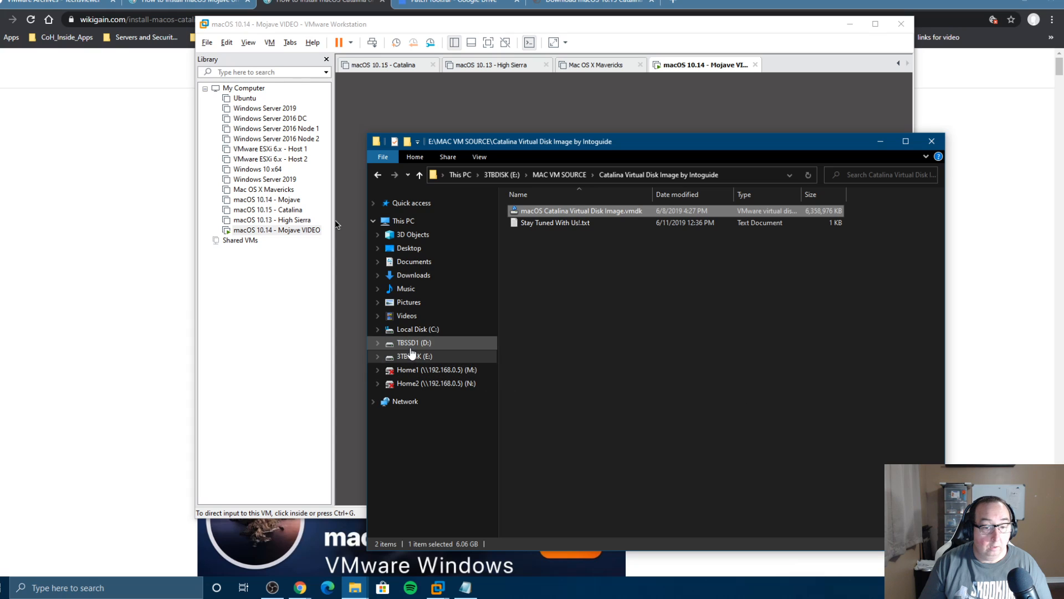
double_click(540, 223)
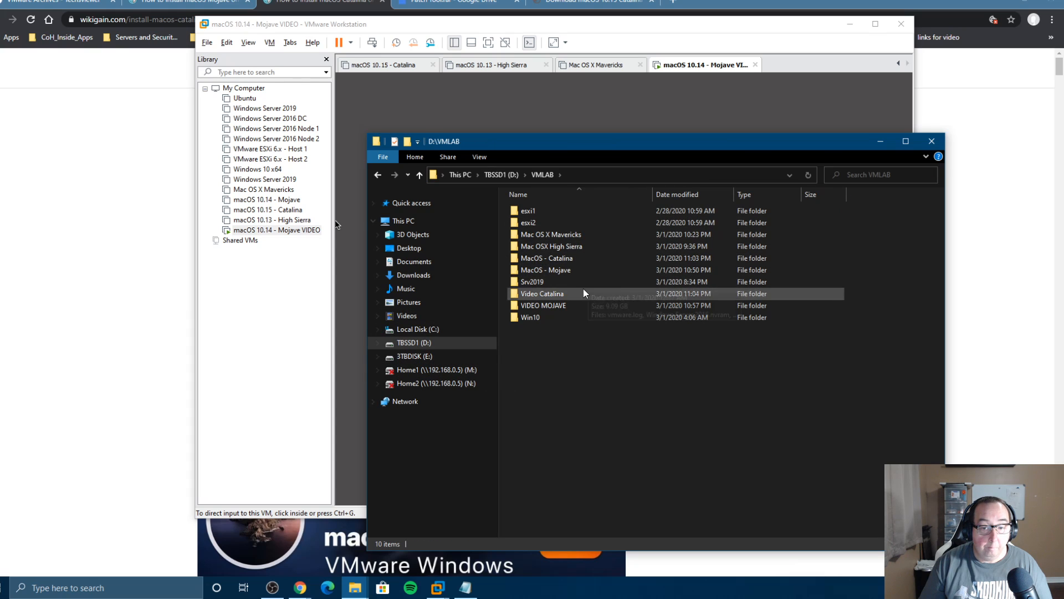
left_click(560, 304)
double_click(558, 295)
right_click(561, 294)
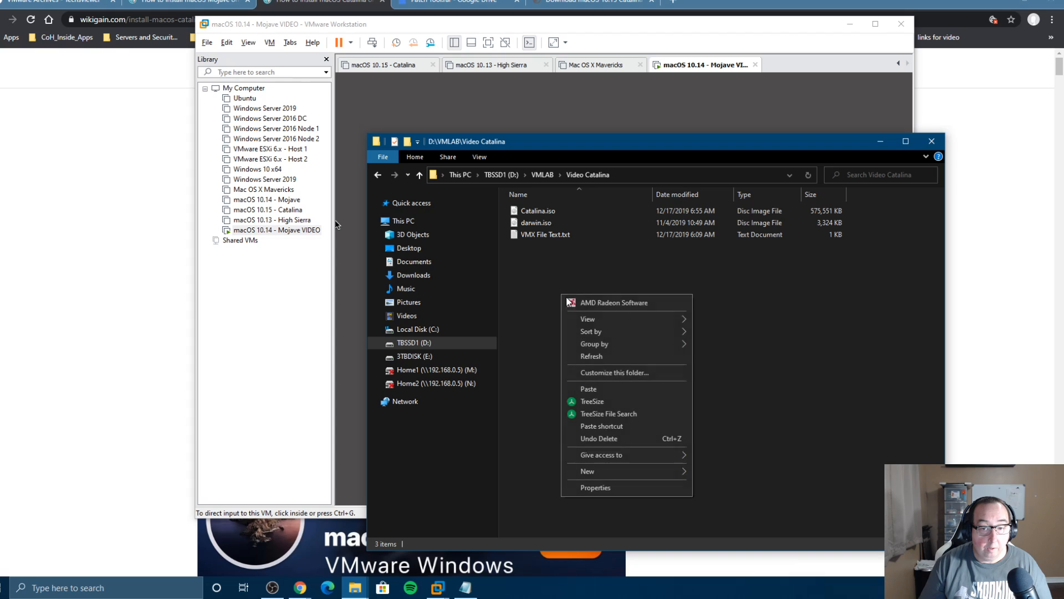
left_click(590, 391)
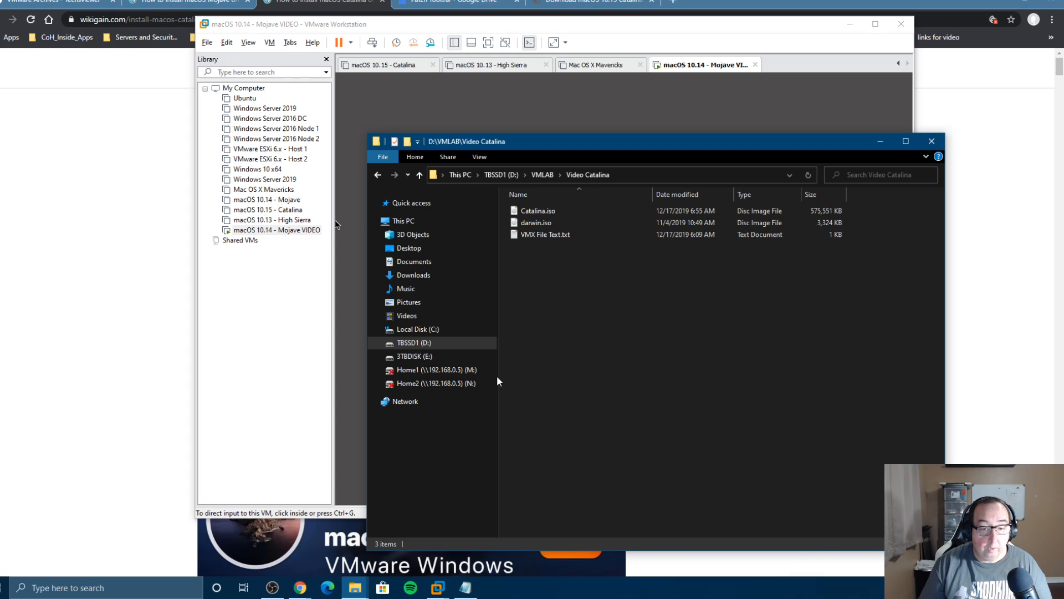
Step: Check the disk image's source folder on the E: drive and the IntoGuide Catalina VMDK download page in the browser
left_click(414, 356)
double_click(551, 245)
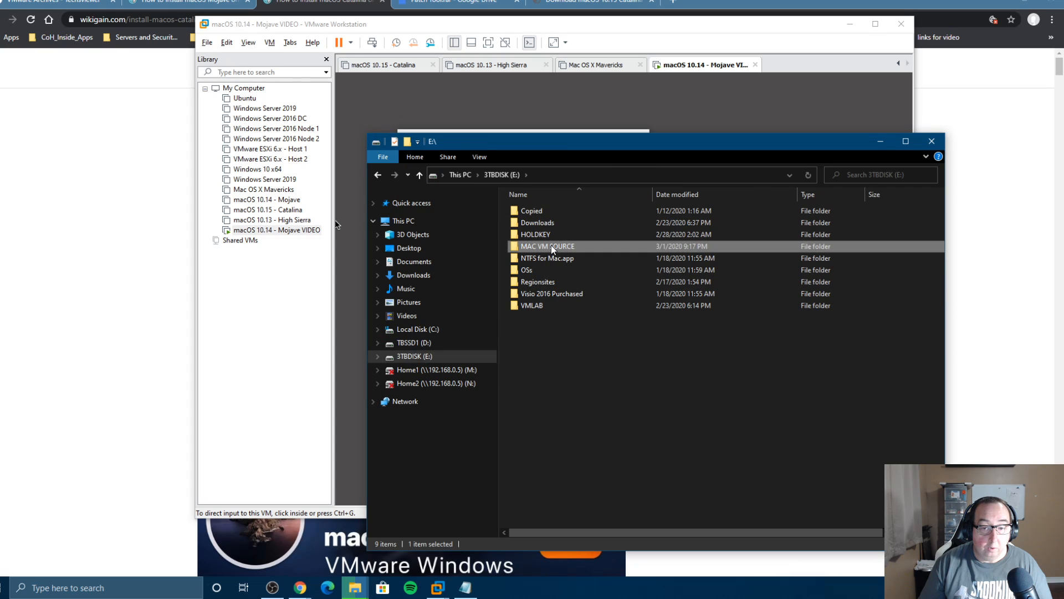
double_click(576, 210)
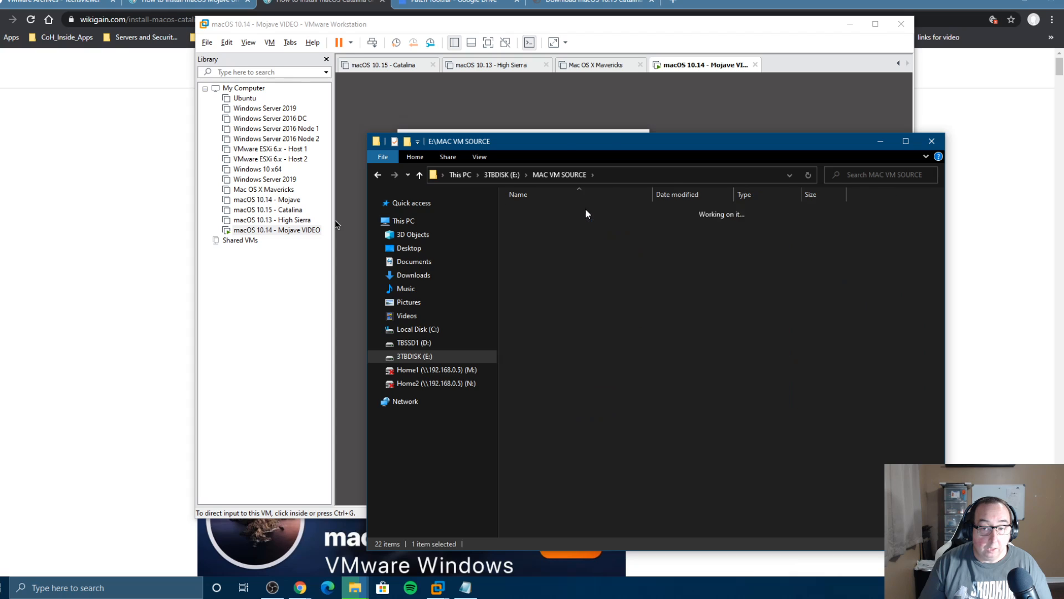
left_click(541, 7)
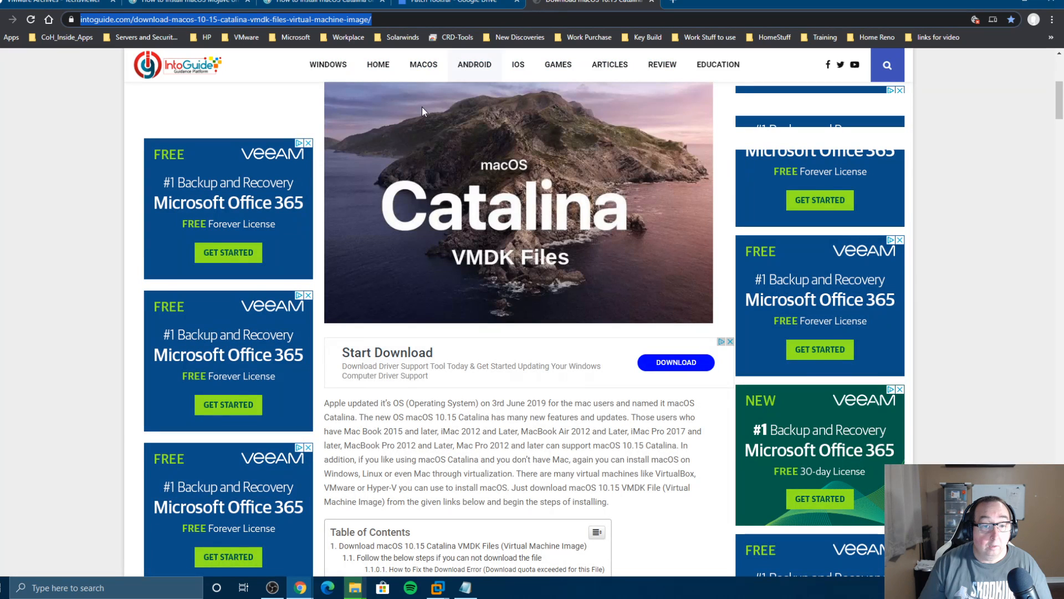
scroll(425, 251, "up", 4)
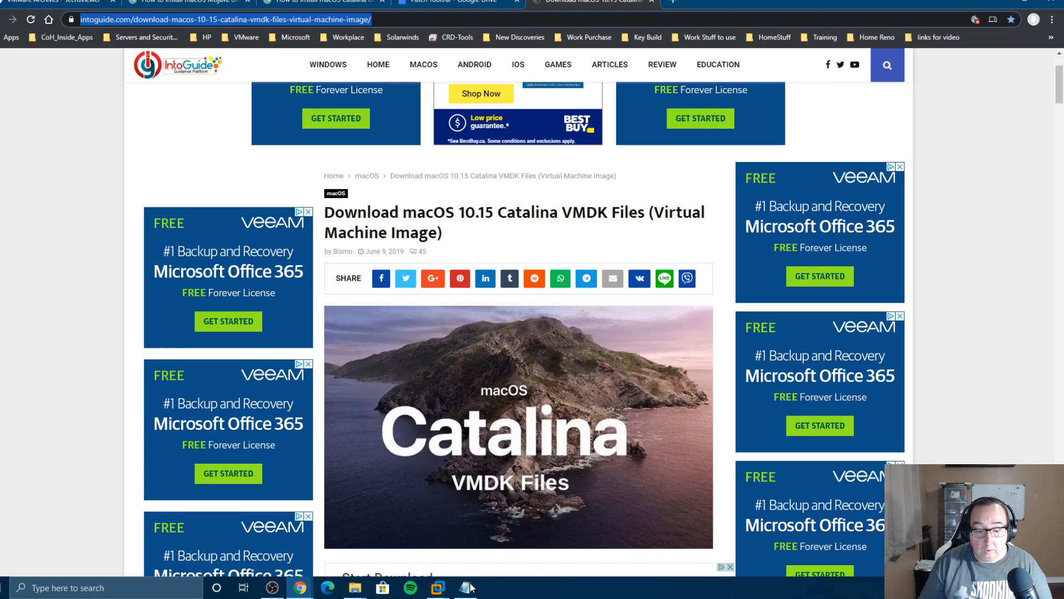
Step: Back in the VMware wizard, choose the existing virtual disk macOS Catalina Virtual Disk Image.vmdk from the Video Catalina folder
mouse_move(439, 591)
left_click(743, 474)
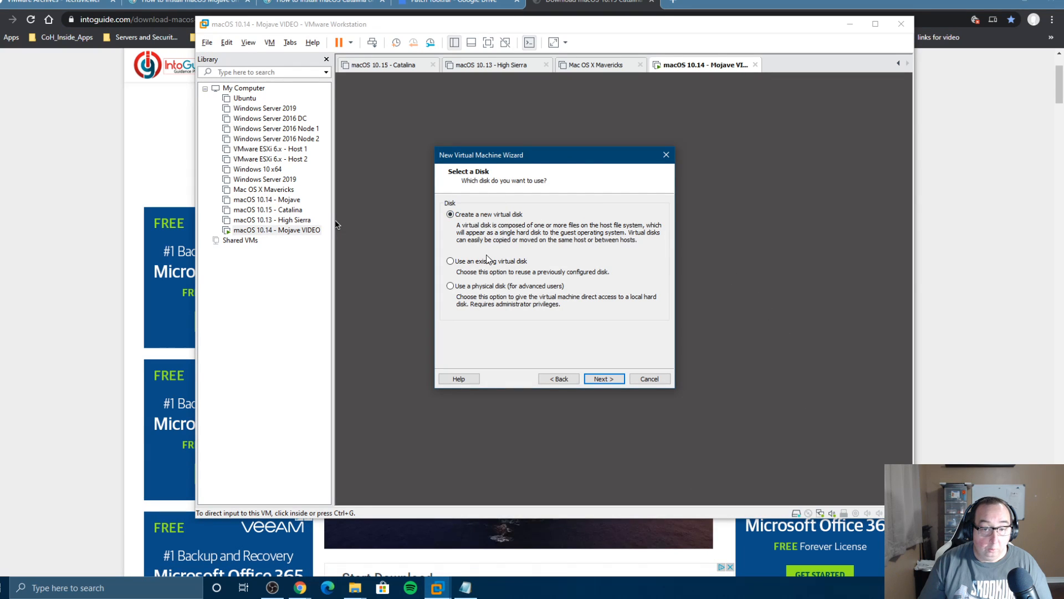
left_click(605, 380)
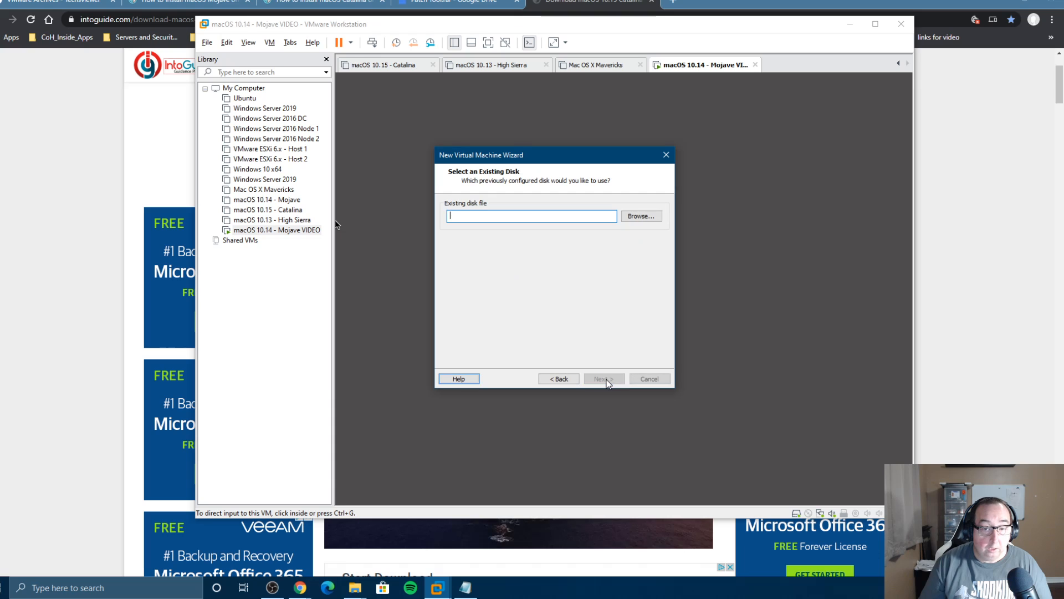
left_click(638, 217)
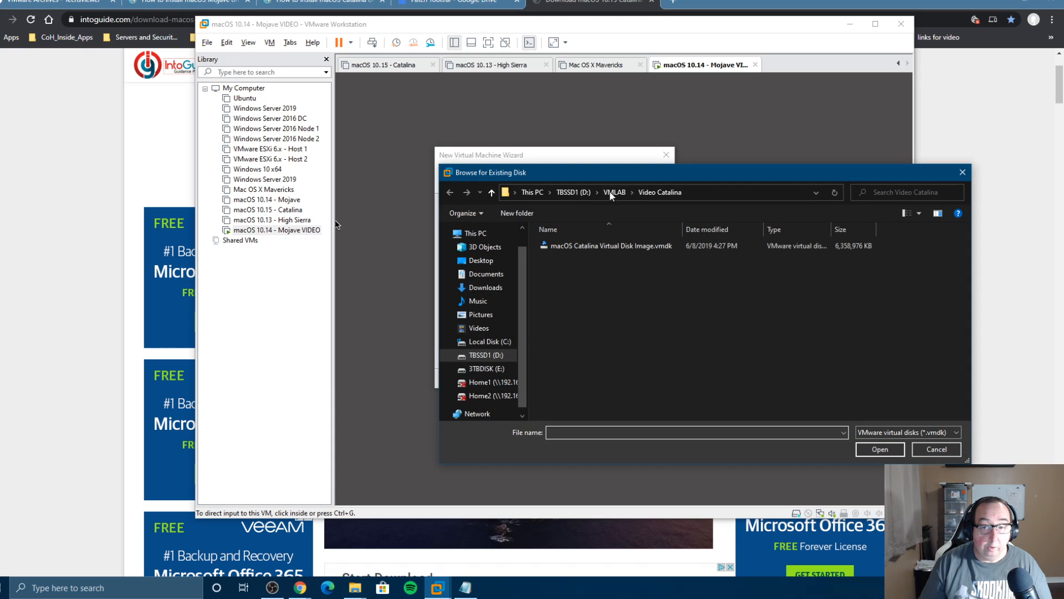
left_click(643, 245)
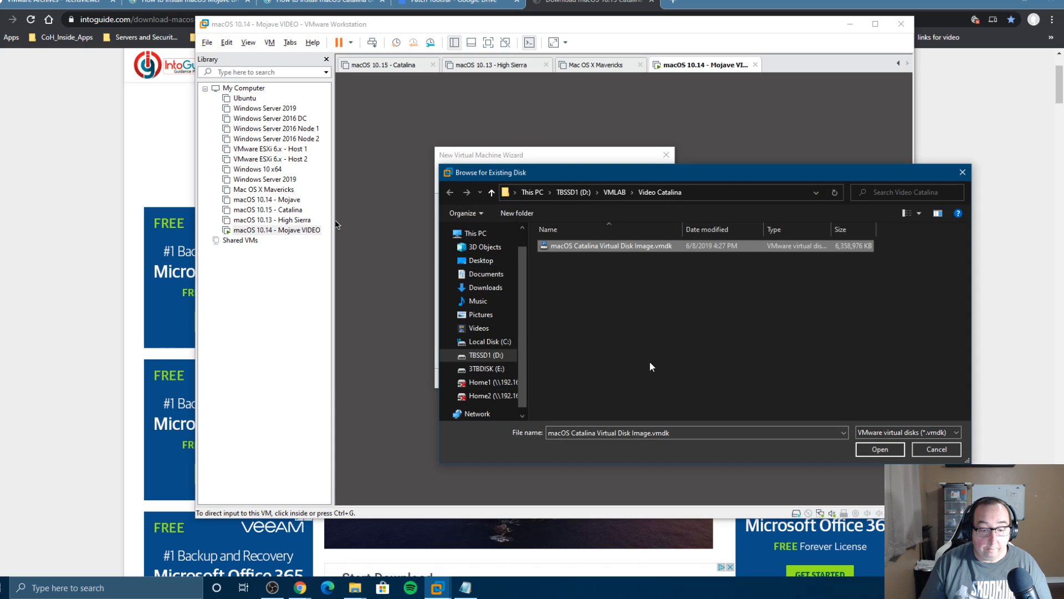
left_click(876, 449)
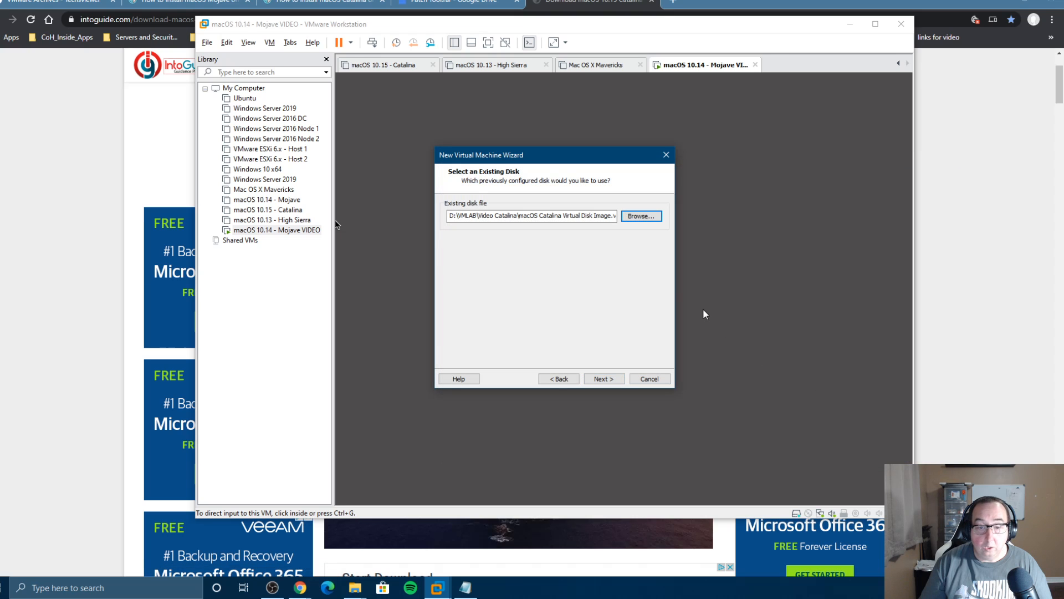
Step: Accept the existing disk and finish creating the macOS 10.14-TESTCAT virtual machine
left_click(613, 381)
left_click(529, 302)
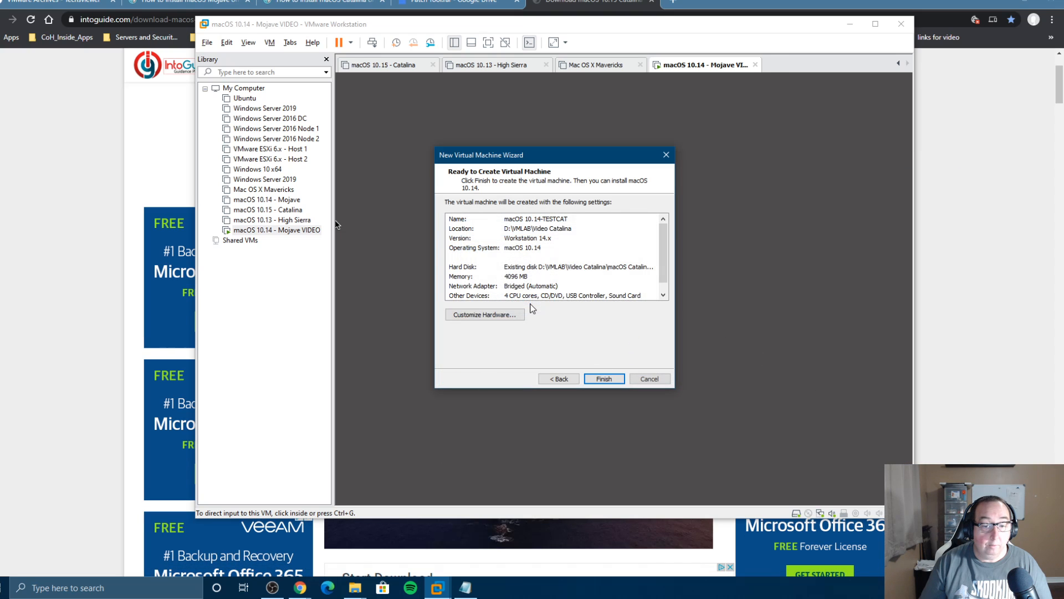
left_click(599, 379)
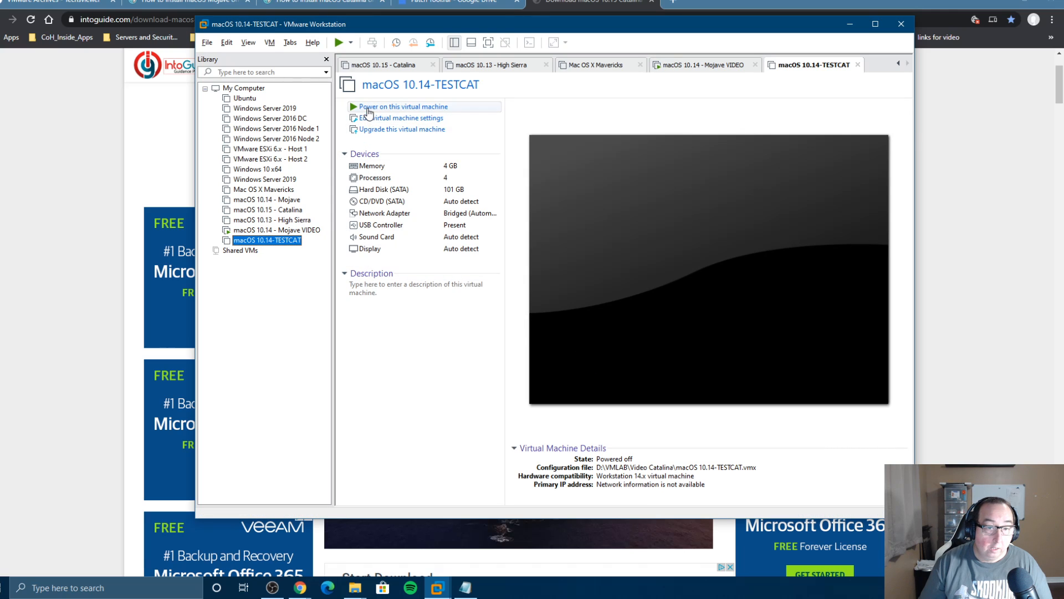
Step: Set the guest operating system of macOS 10.14-TESTCAT to Microsoft Windows, version Windows 10 x64, and apply the settings
left_click(375, 120)
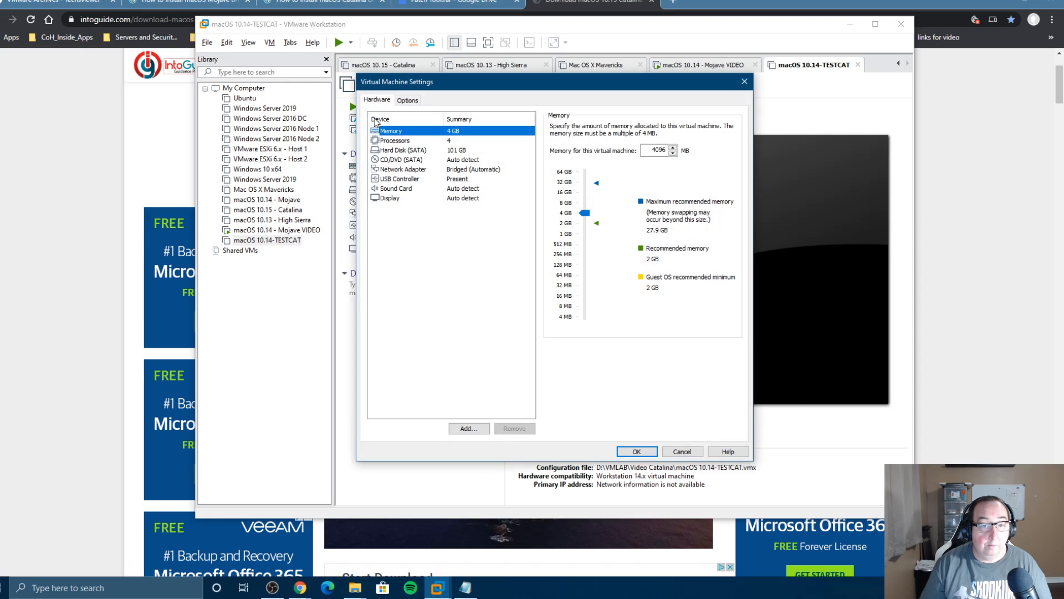
left_click(405, 100)
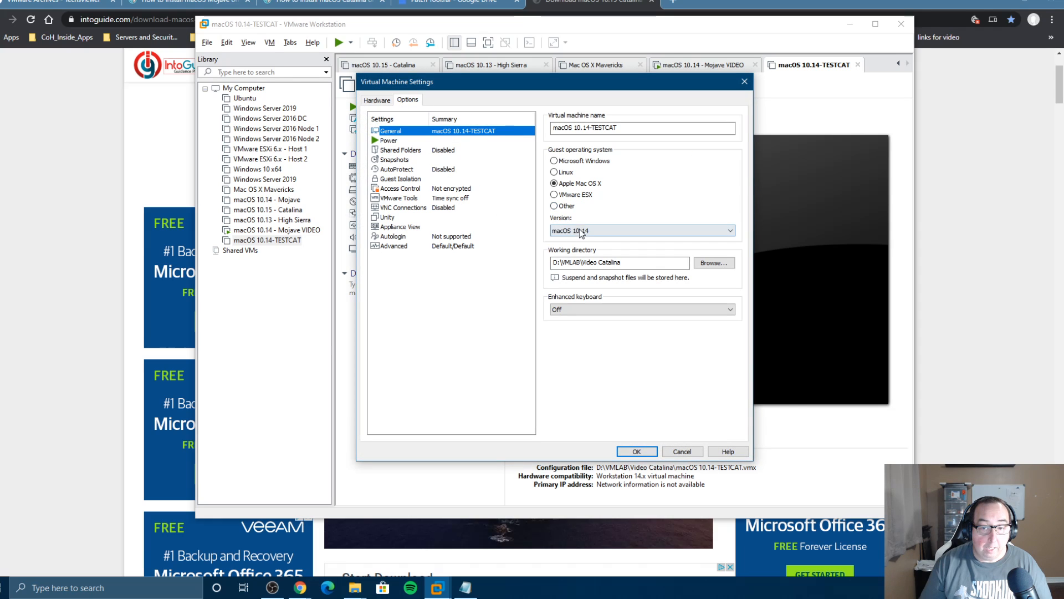
left_click(555, 160)
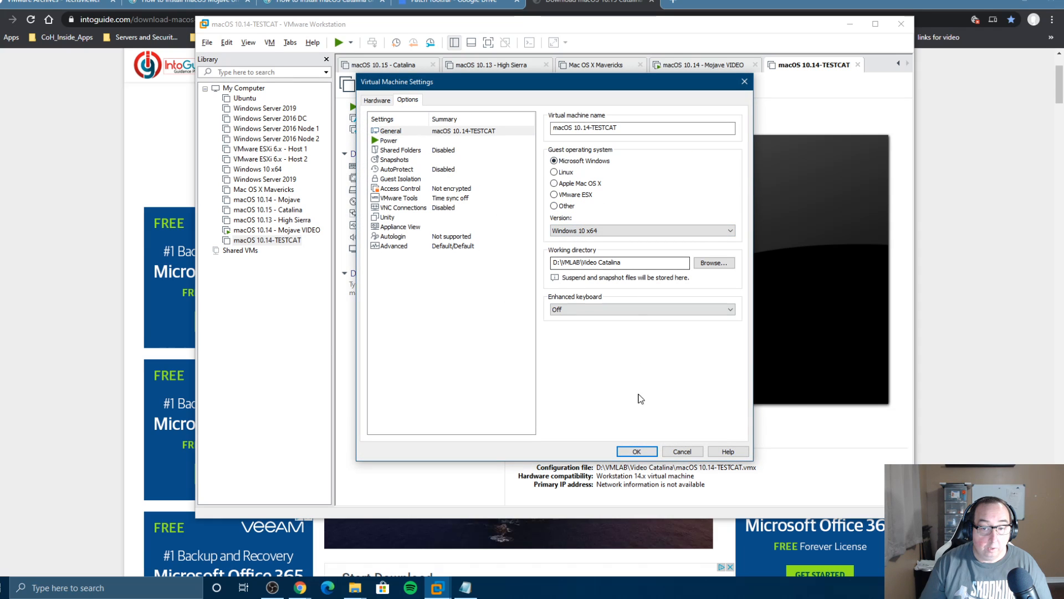
left_click(648, 452)
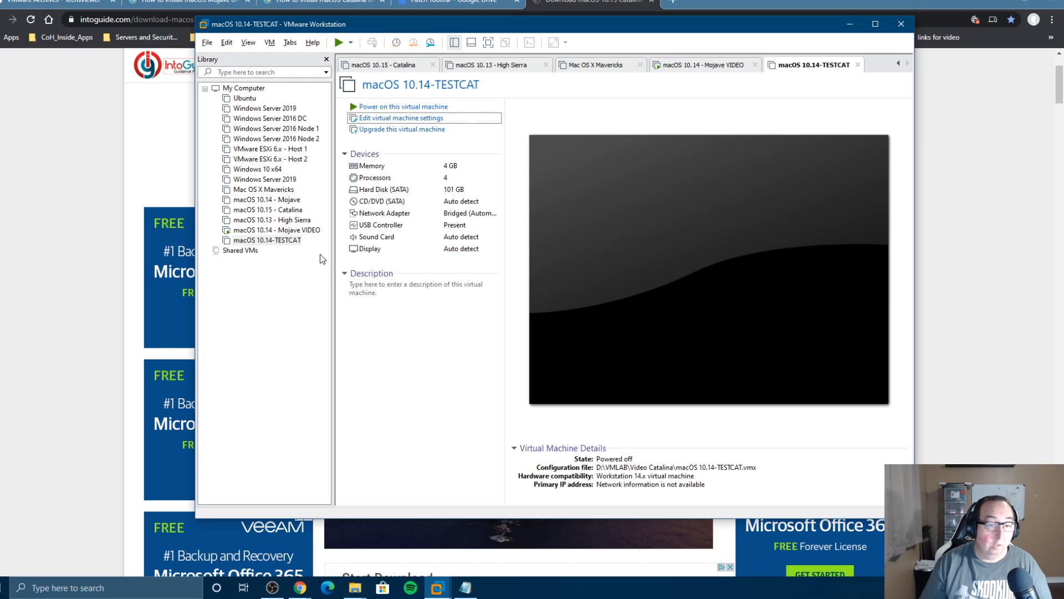
Step: Open macOS 10.14-TESTCAT.vmx from the VM directory in Notepad++ and set virtualHW.version to "10"
right_click(285, 242)
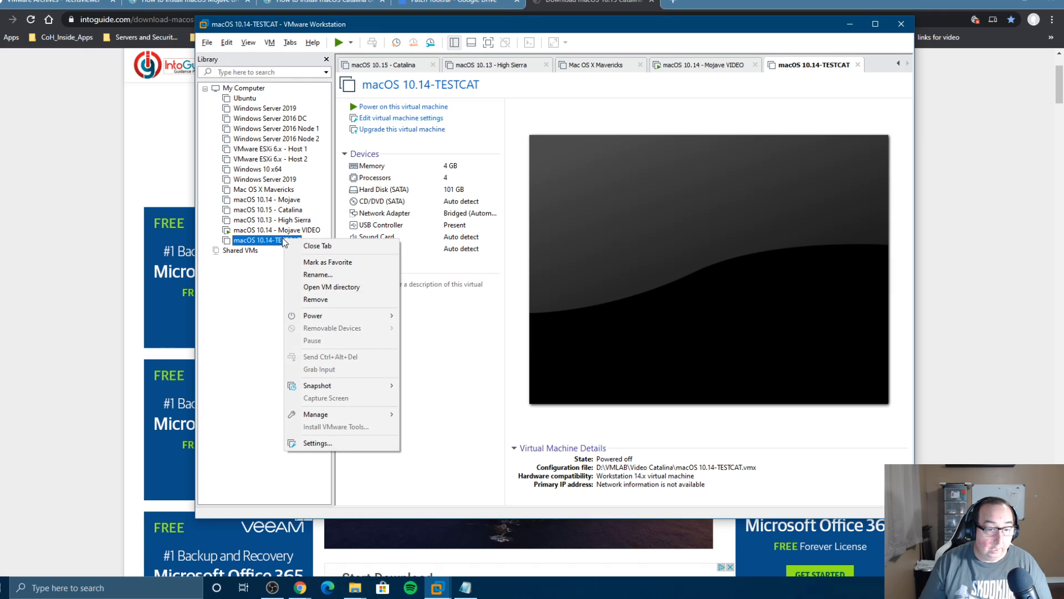
left_click(321, 288)
right_click(589, 275)
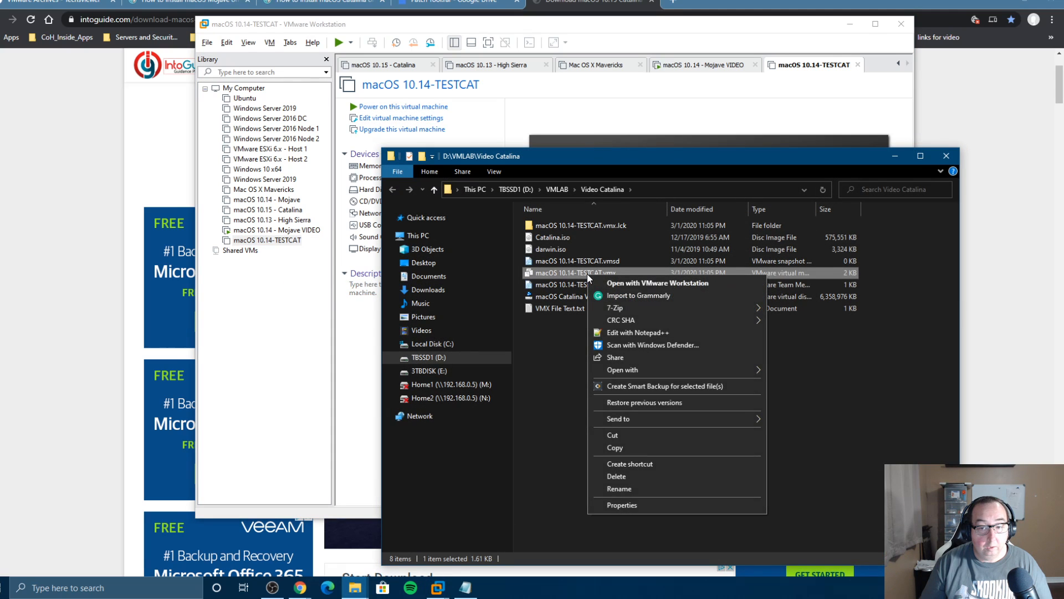
left_click(637, 334)
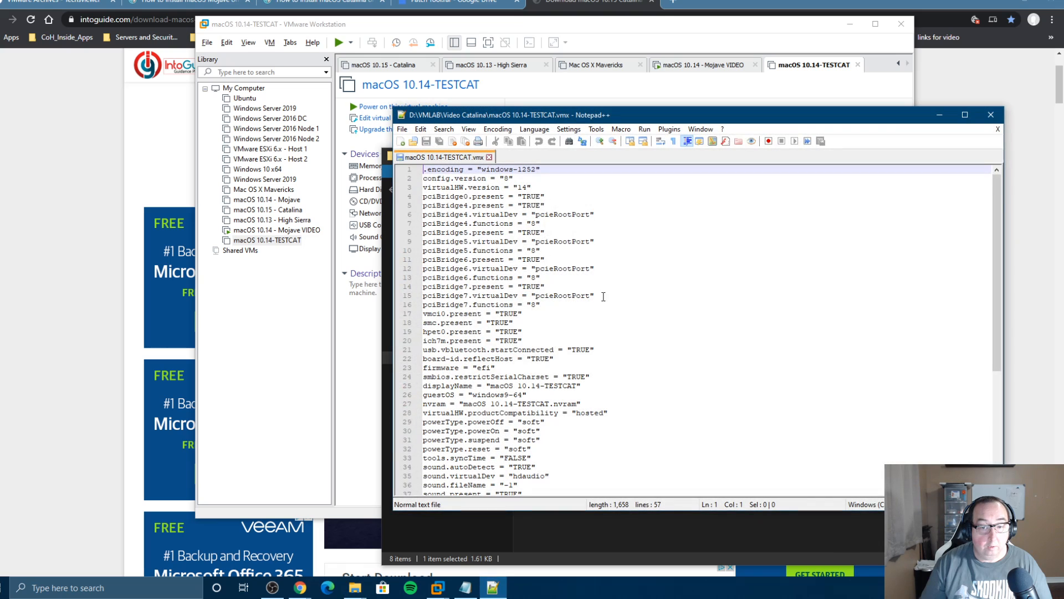
left_click(523, 187)
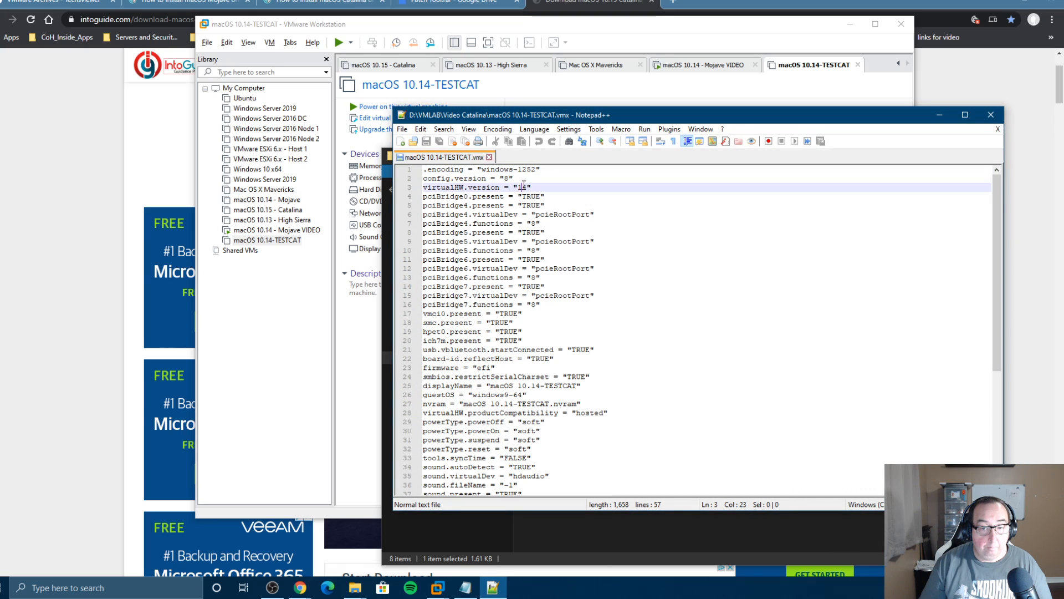
type("4")
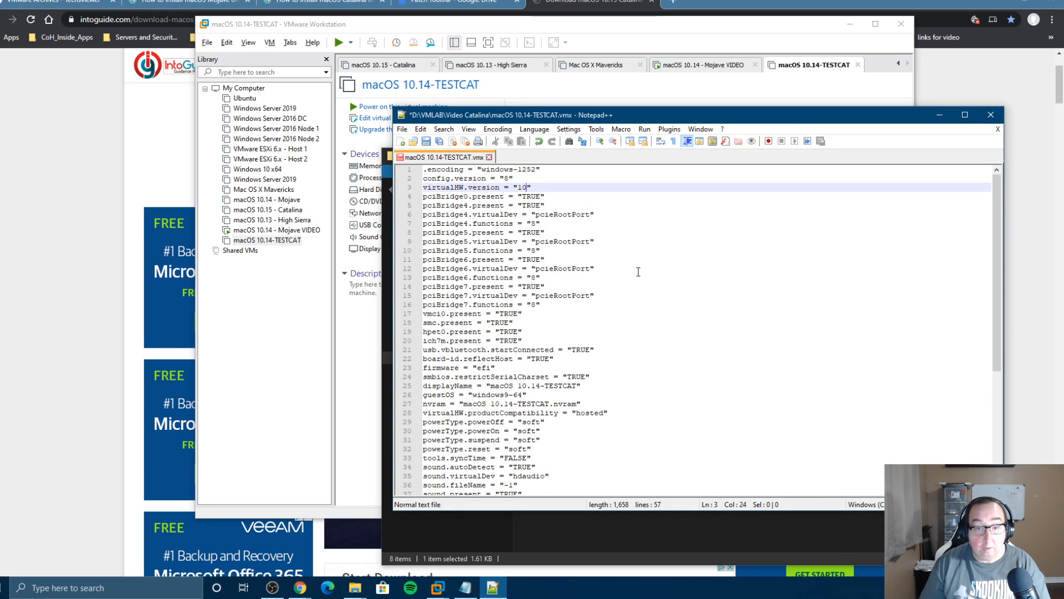
Step: Append the smc.version, cpuid and featureCompat.enable lines copied from VMX File Text.txt below the floppy0.present line in macOS 10.14-TESTCAT.vmx
scroll(613, 352, "down", 7)
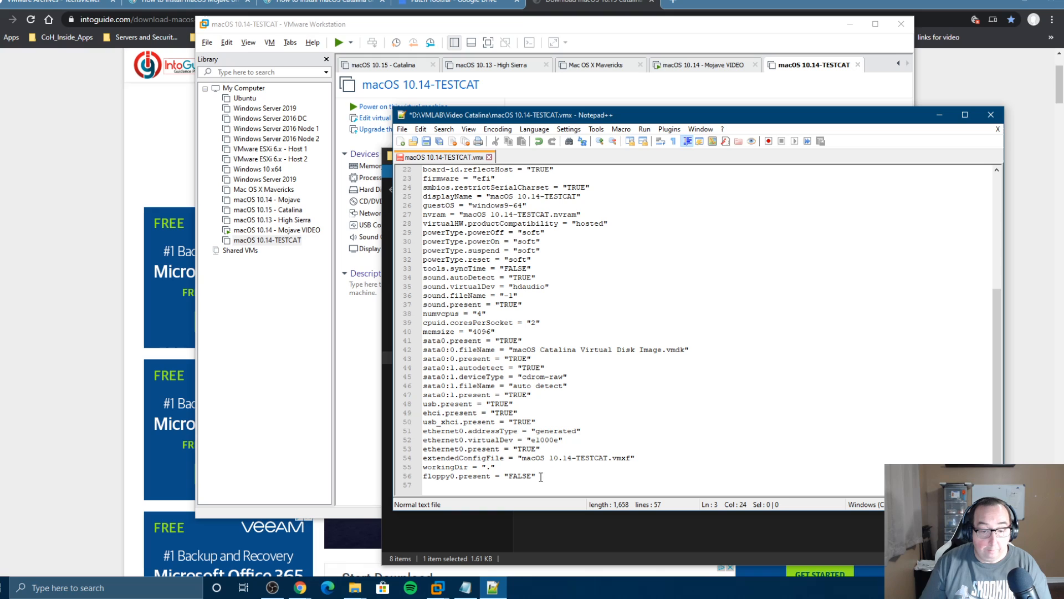
left_click(541, 477)
left_click(466, 588)
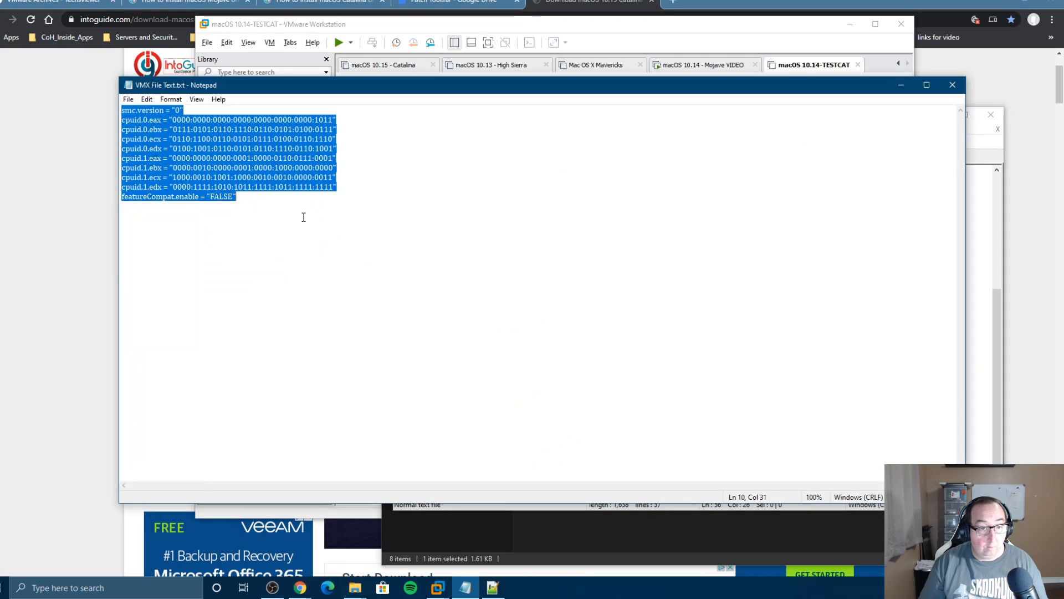
left_click(490, 543)
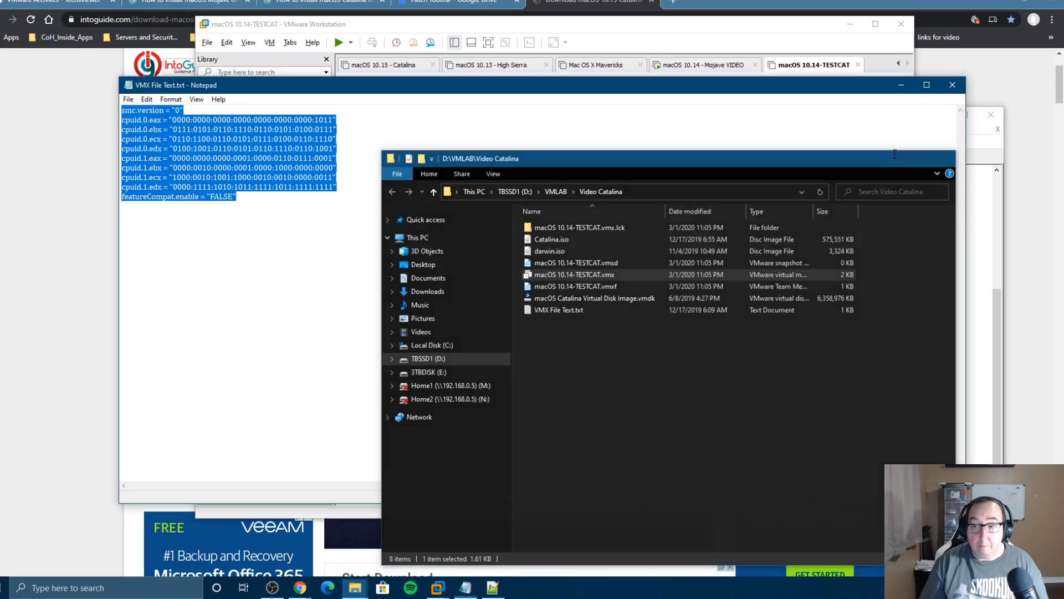
left_click(895, 156)
left_click(902, 84)
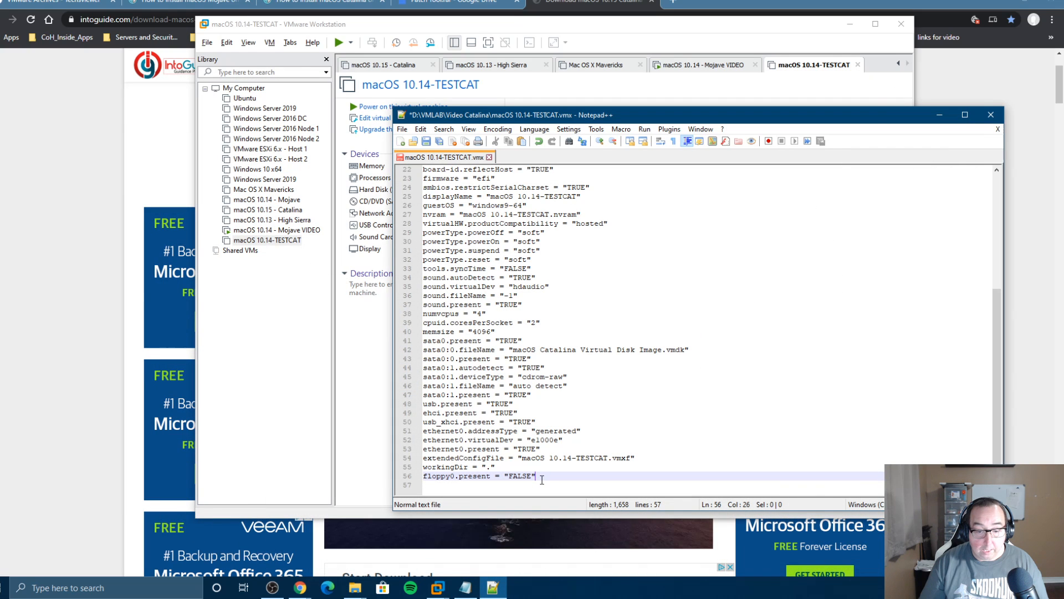
key("Return")
type("smc.version = \"0\" cpuid.0.eax = \"0000:0000:0000:0000:0000:0000:0000:1011\" cpuid.0.ebx = \"0111:0101:0110:1110:0110:0101:0100:0111\" cpuid.0.ecx = \"0110:1100:0110:0101:0111:0100:0110:1110\" cpuid.0.edx = \"0100:1001:0110:0101:0110:1110:0110:1001\" cpuid.1.eax = \"0000:0000:0000:0001:0000:0110:0111:0001\" cpuid.1.ebx = \"0000:0010:0000:0001:0000:1000:0000:0000\" cpuid.1.ecx = \"1000:0010:1001:1000:0010:0010:0000:0011\" cpuid.1.edx = \"0000:1111:1010:1011:1111:1011:1111:1111\" featureCompat.enable = \"FALSE\"")
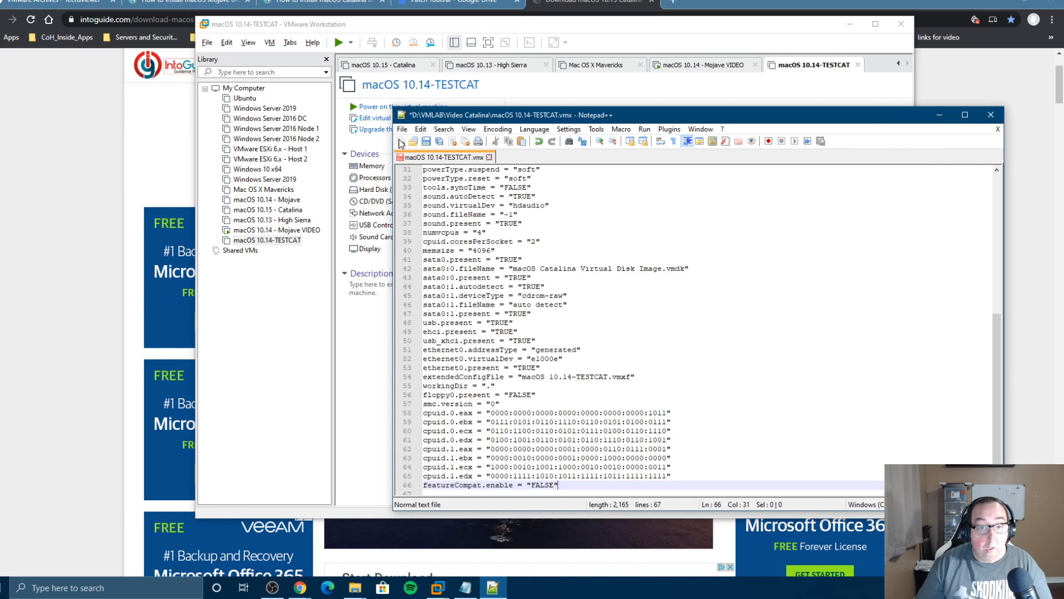
Step: Save macOS 10.14-TESTCAT.vmx, close the file and exit Notepad++
left_click(426, 142)
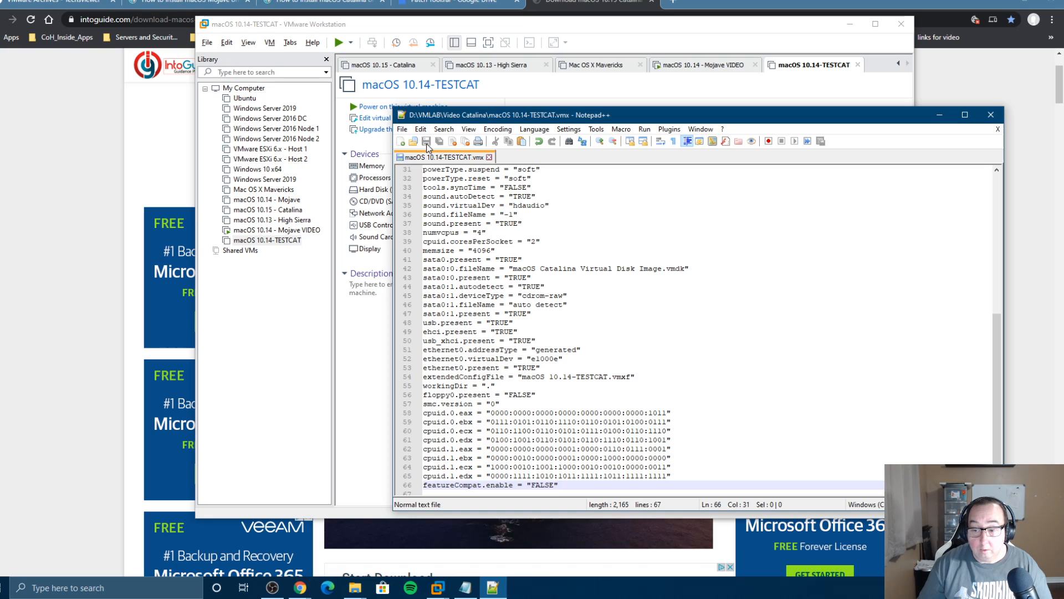
left_click(489, 158)
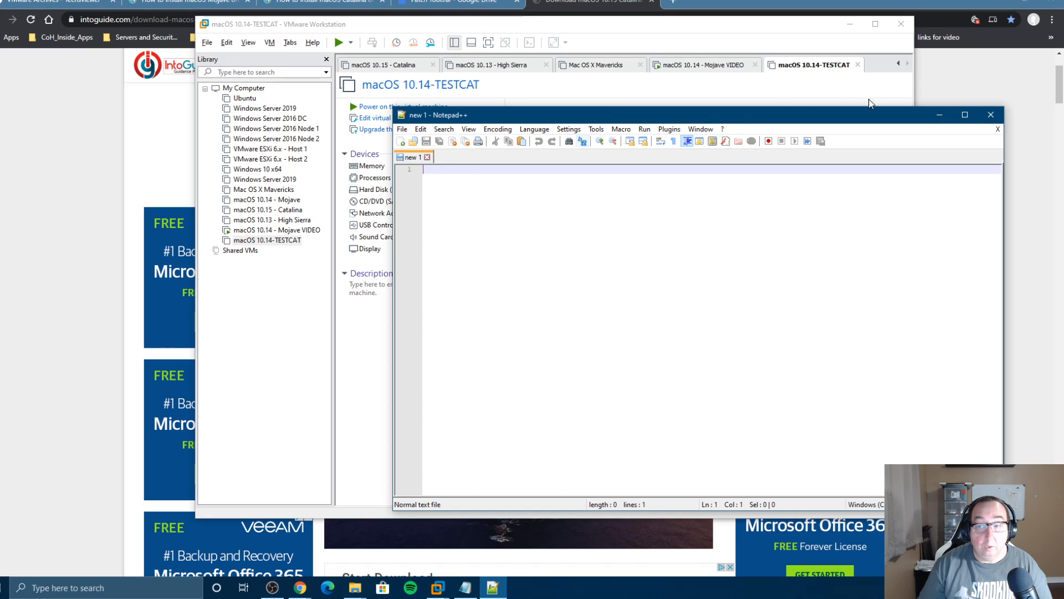
left_click(991, 115)
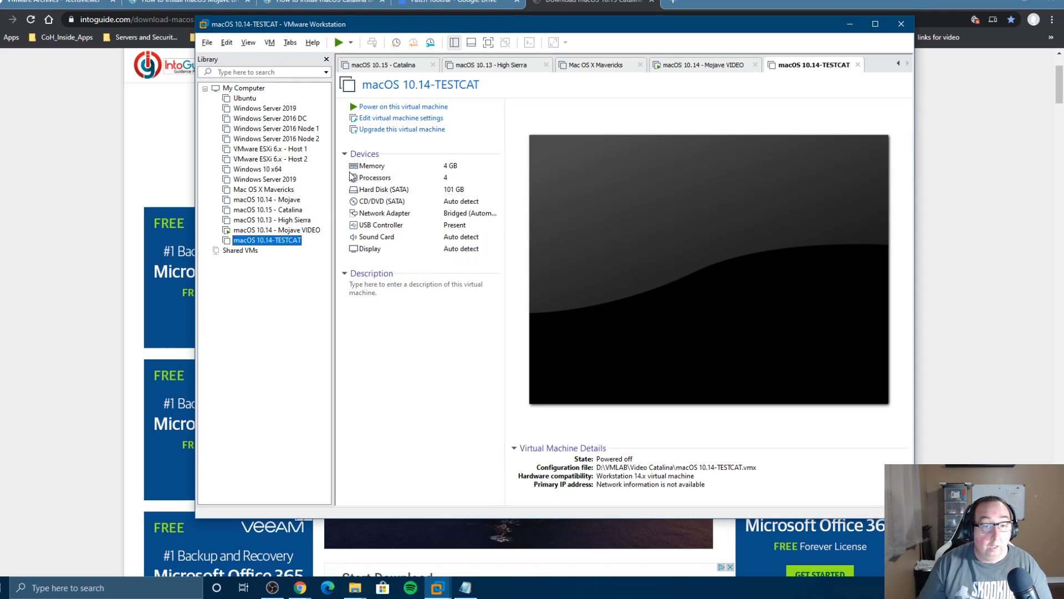
Step: Power on the macOS 10.14-TESTCAT virtual machine and decline connecting the sata0:1 device at every power-on
left_click(372, 107)
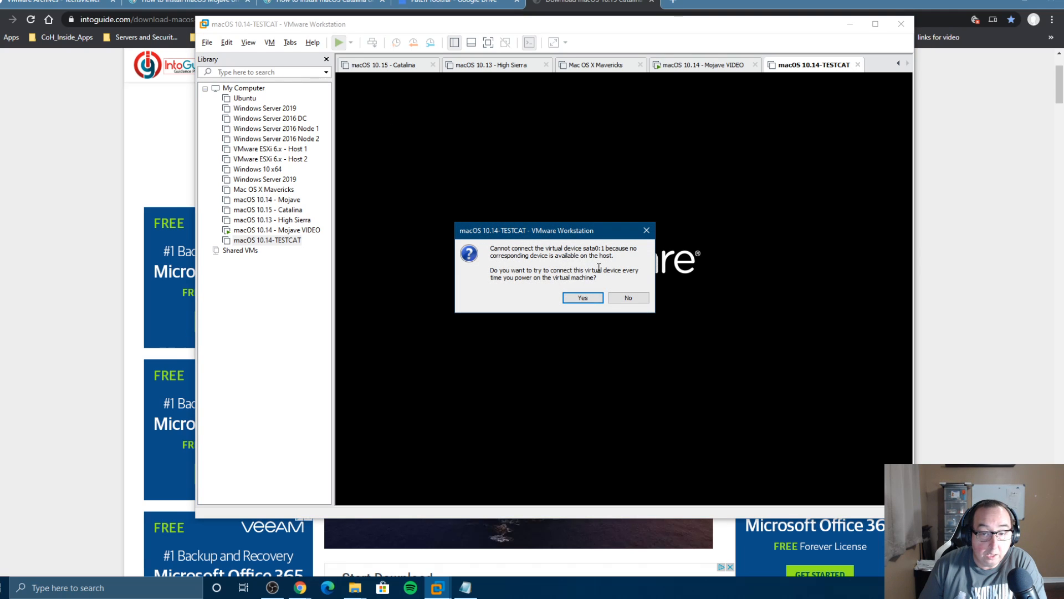
left_click(625, 302)
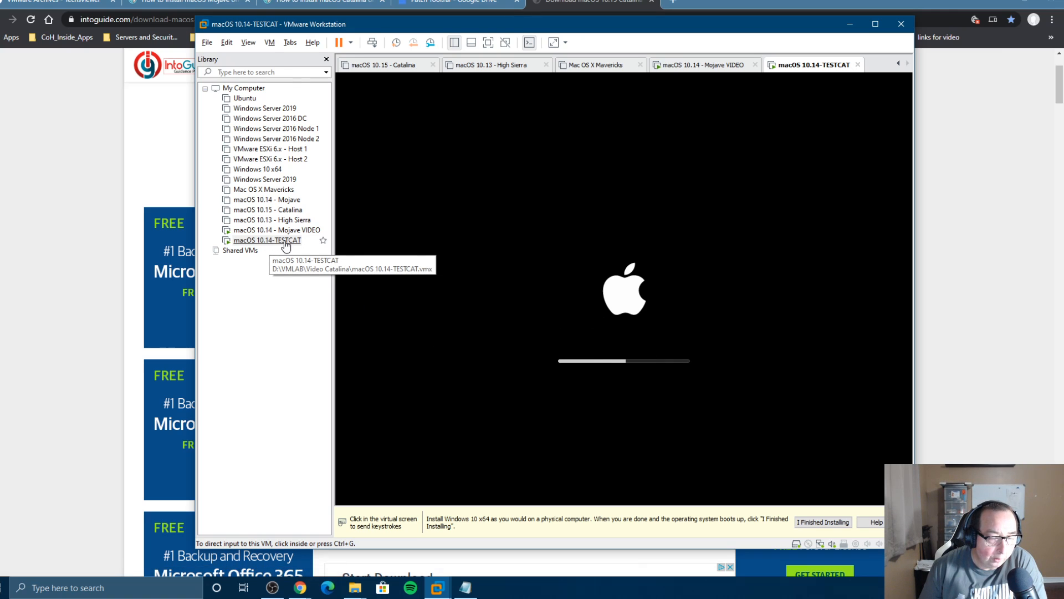
Step: In the browser, review the wikigain guide on installing macOS Mojave on VMware, from extracting the VMDK through editing the virtual machine
left_click(73, 3)
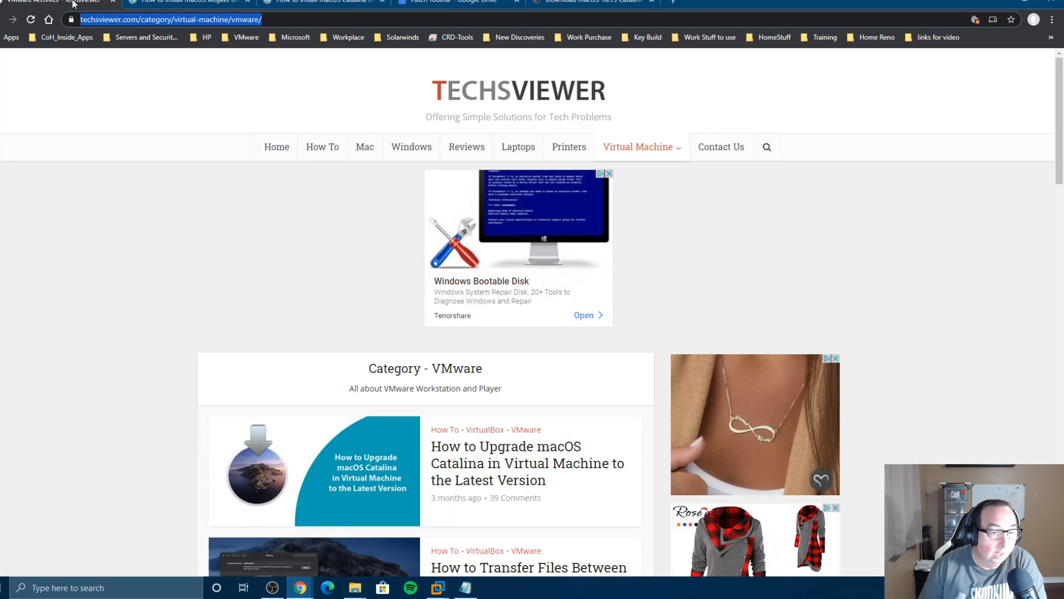
scroll(266, 316, "down", 1)
left_click(202, 4)
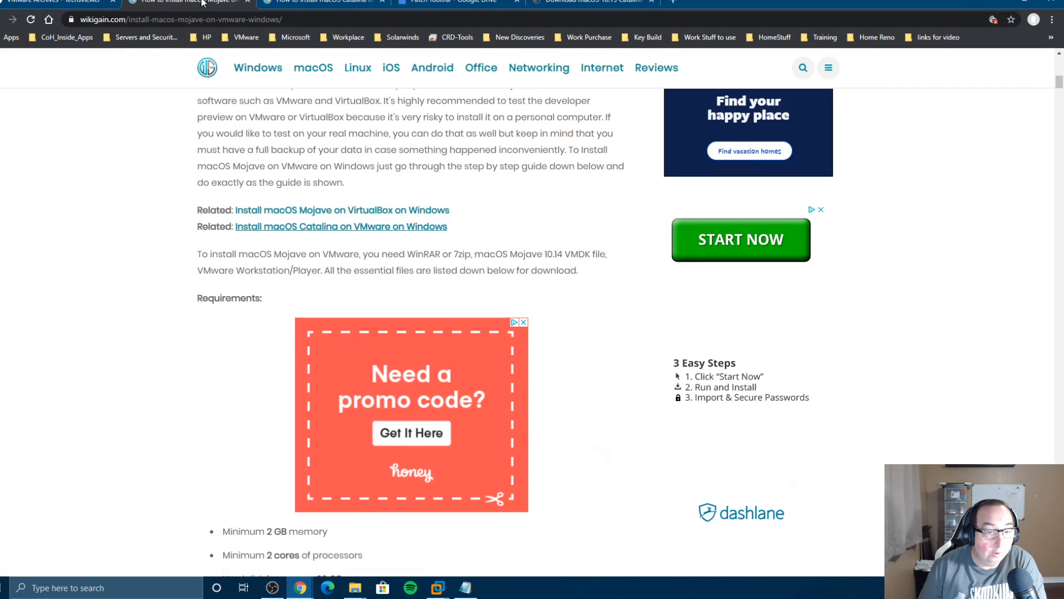
scroll(350, 317, "down", 20)
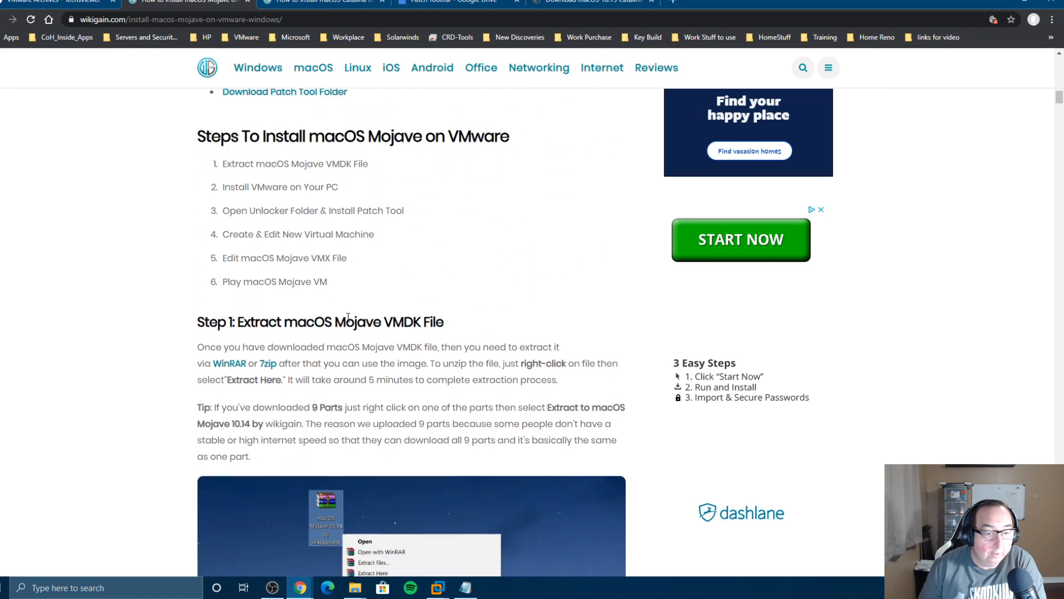
scroll(350, 318, "down", 15)
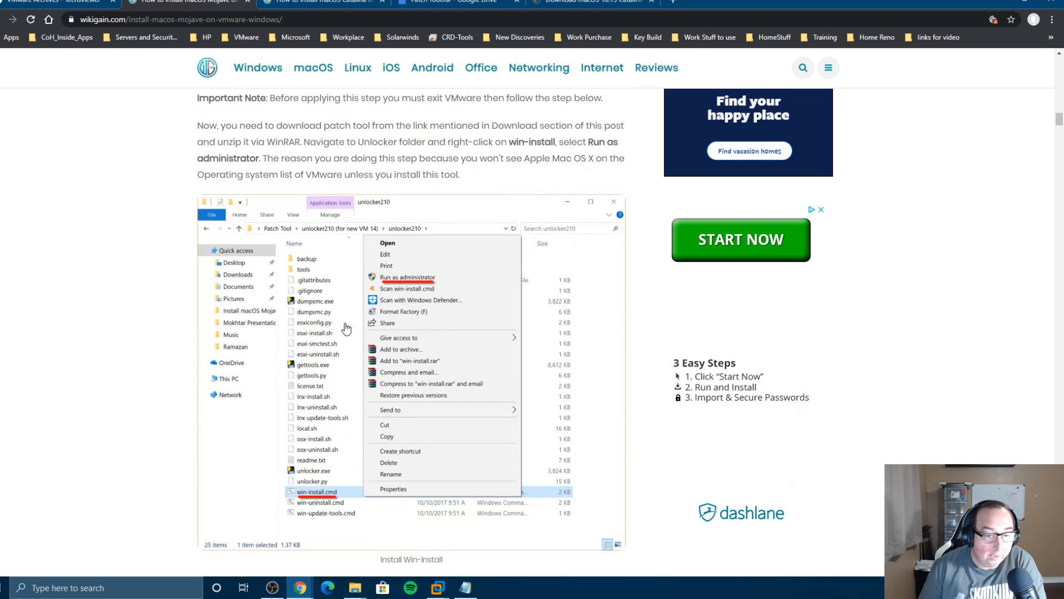
scroll(357, 383, "down", 12)
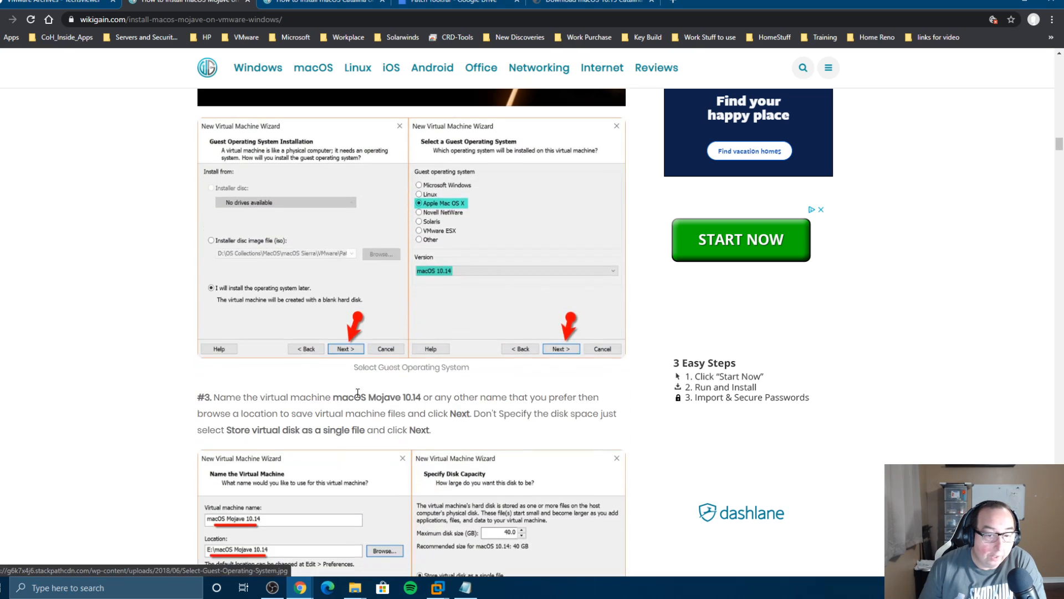
scroll(358, 398, "down", 12)
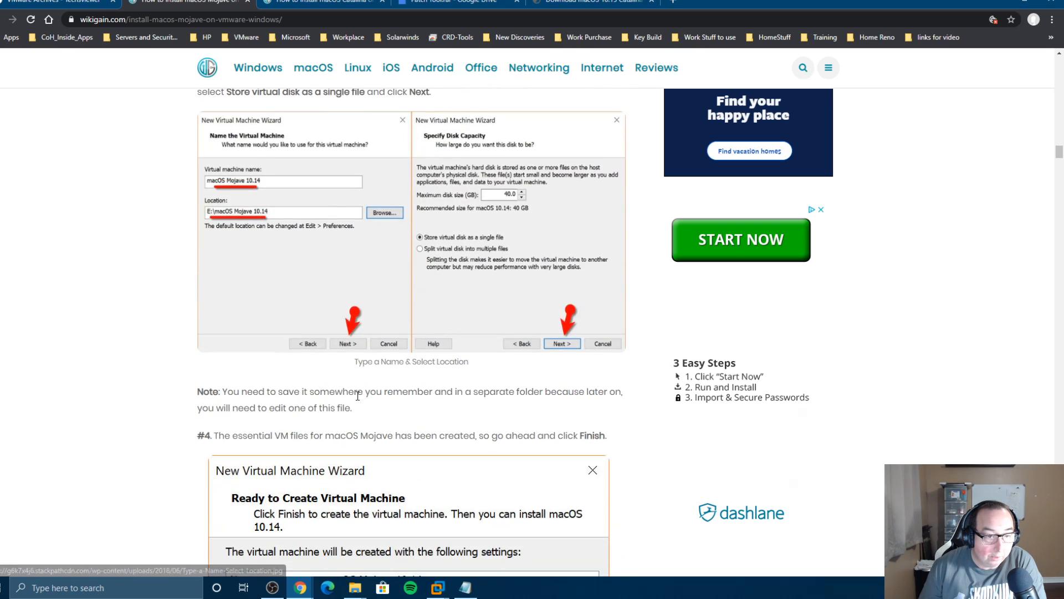
scroll(357, 400, "down", 9)
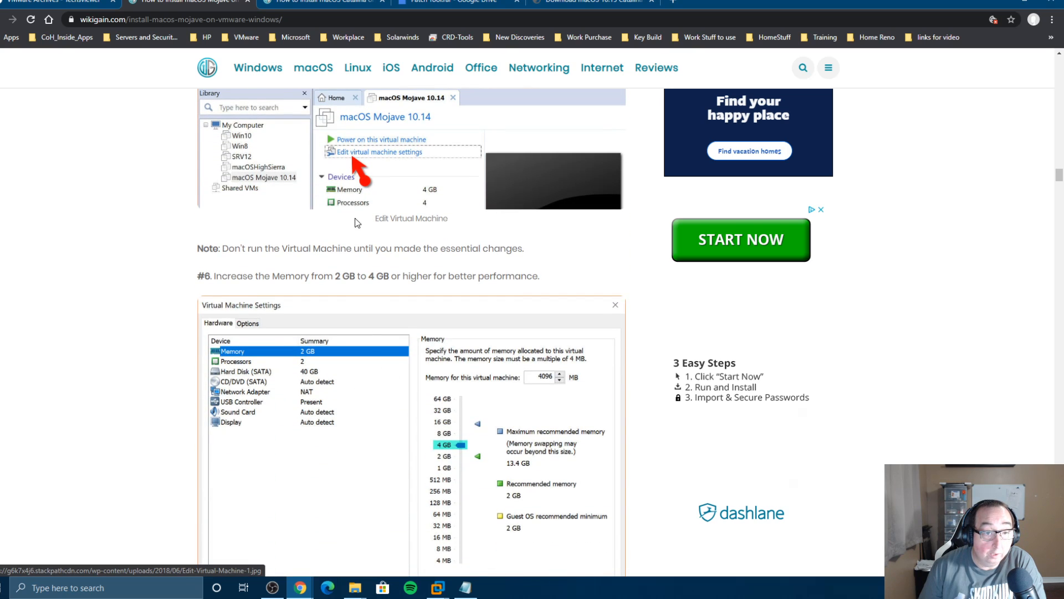
scroll(357, 222, "down", 12)
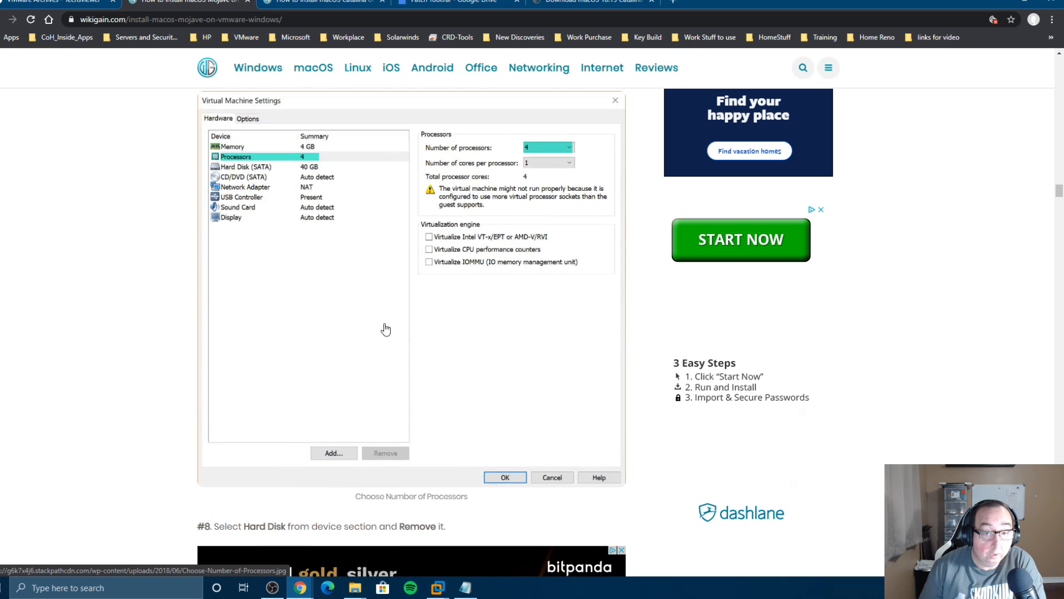
scroll(416, 317, "down", 10)
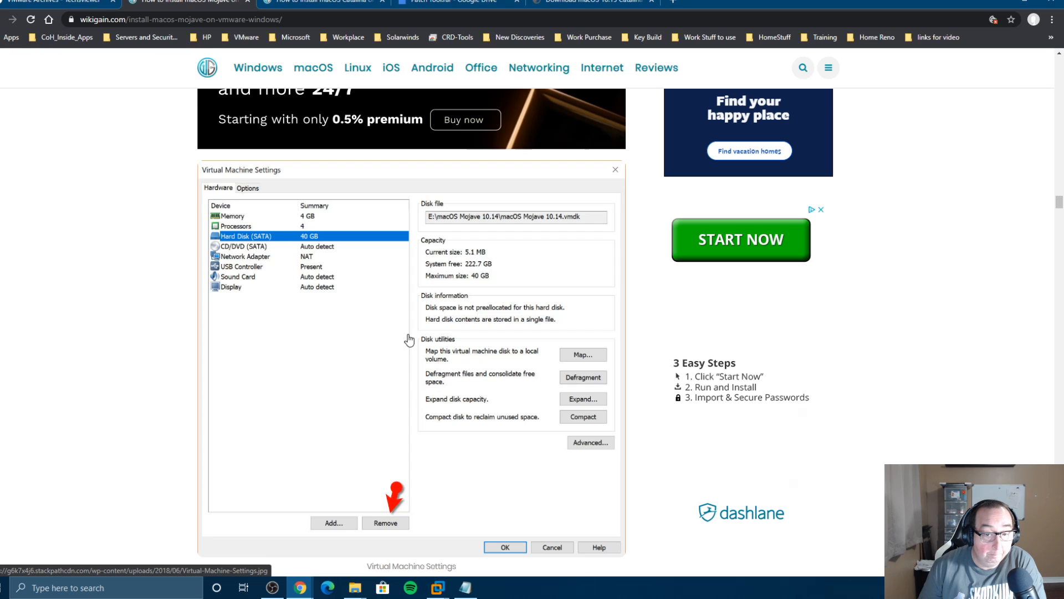
scroll(409, 340, "down", 12)
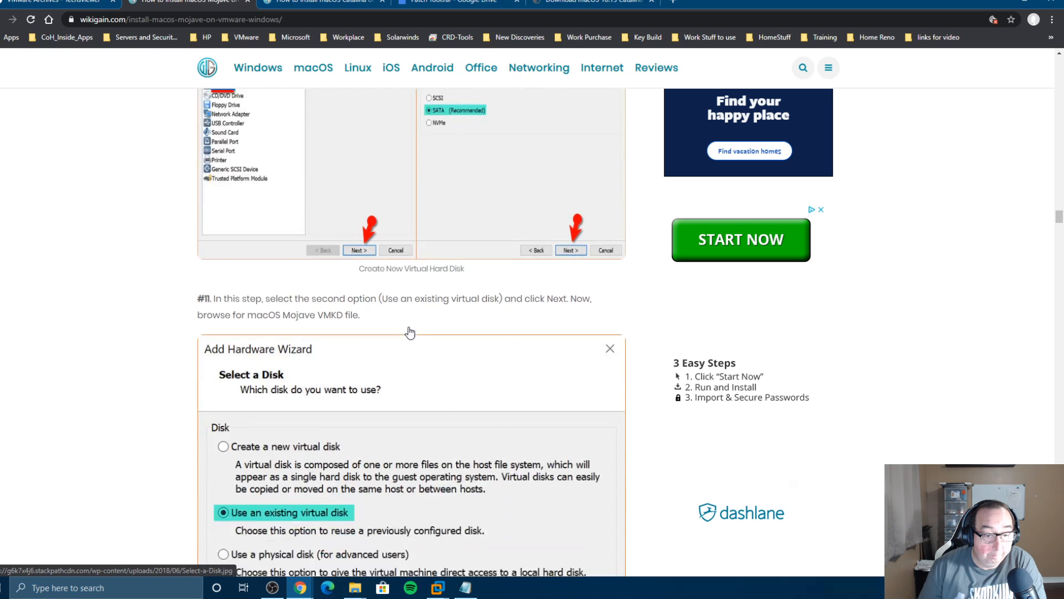
scroll(409, 333, "down", 10)
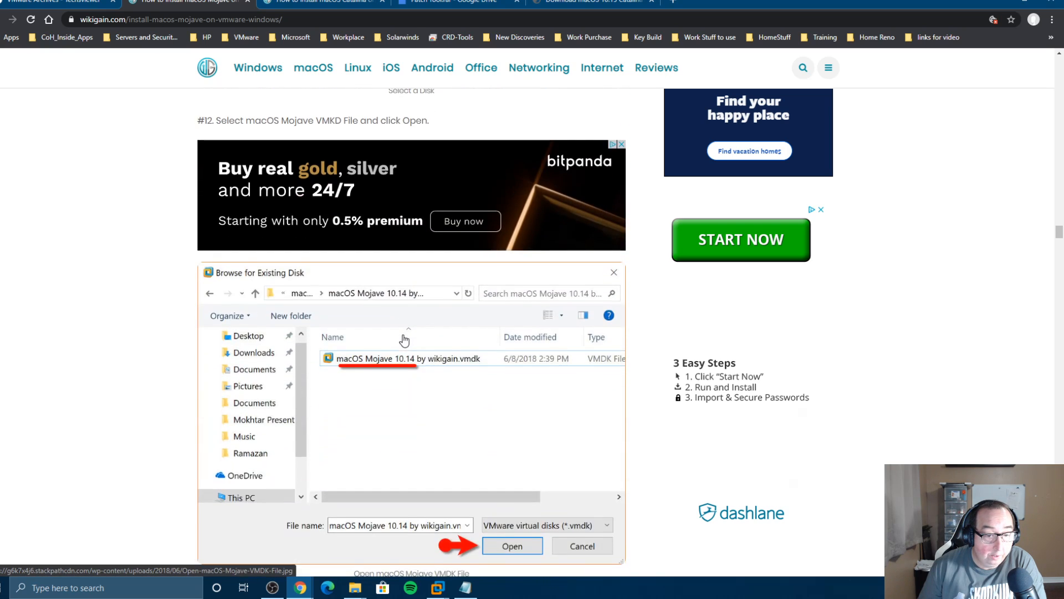
scroll(406, 334, "down", 1)
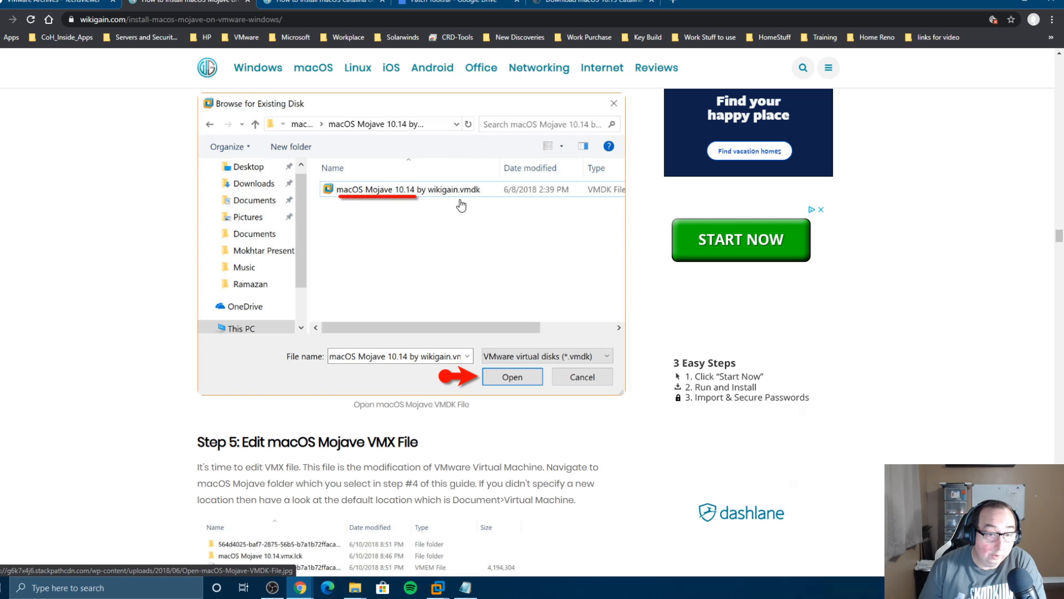
scroll(363, 336, "up", 20)
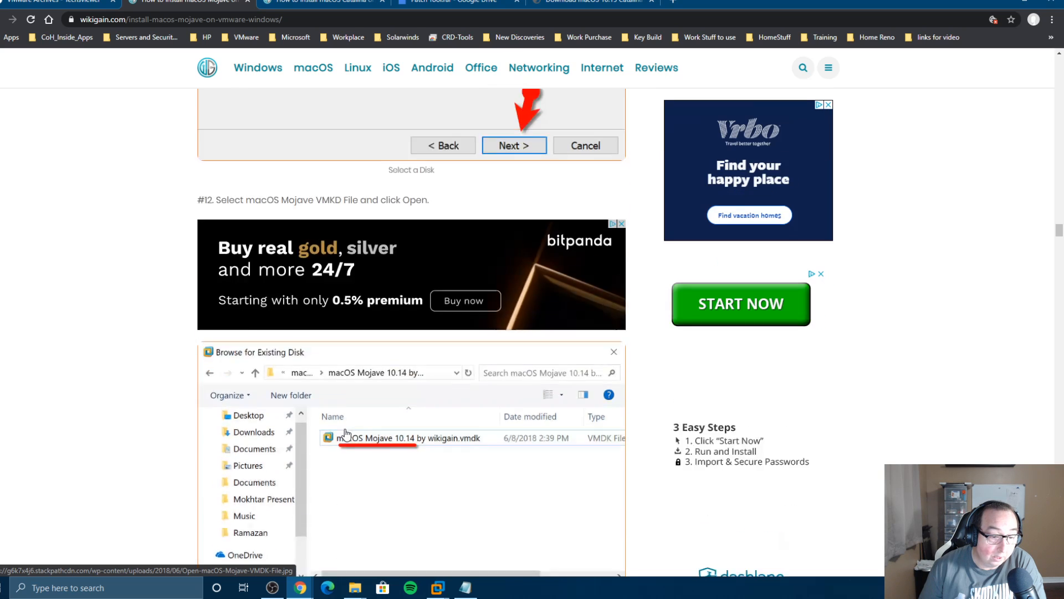
scroll(317, 343, "up", 15)
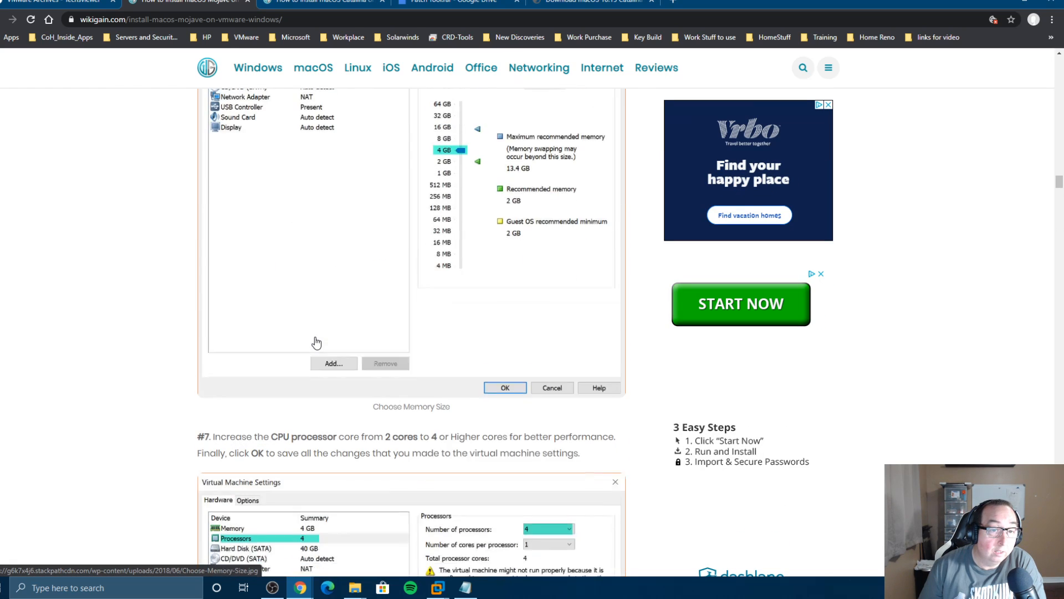
Step: Open the wikigain guide on installing macOS Catalina on VMware and review its prerequisites, VMDK extraction and unlocker sections
left_click(344, 5)
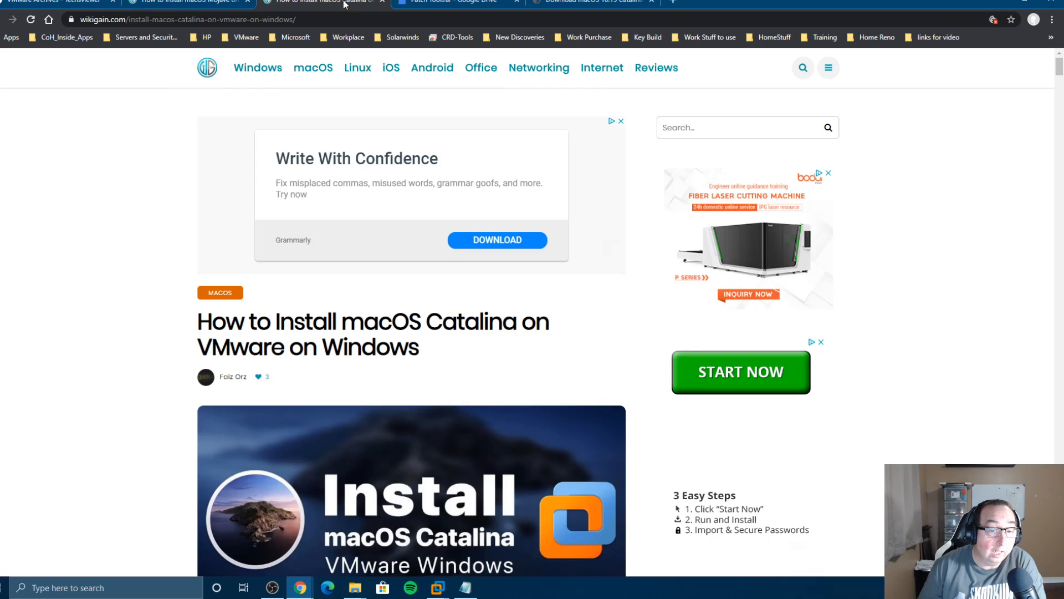
scroll(345, 308, "down", 15)
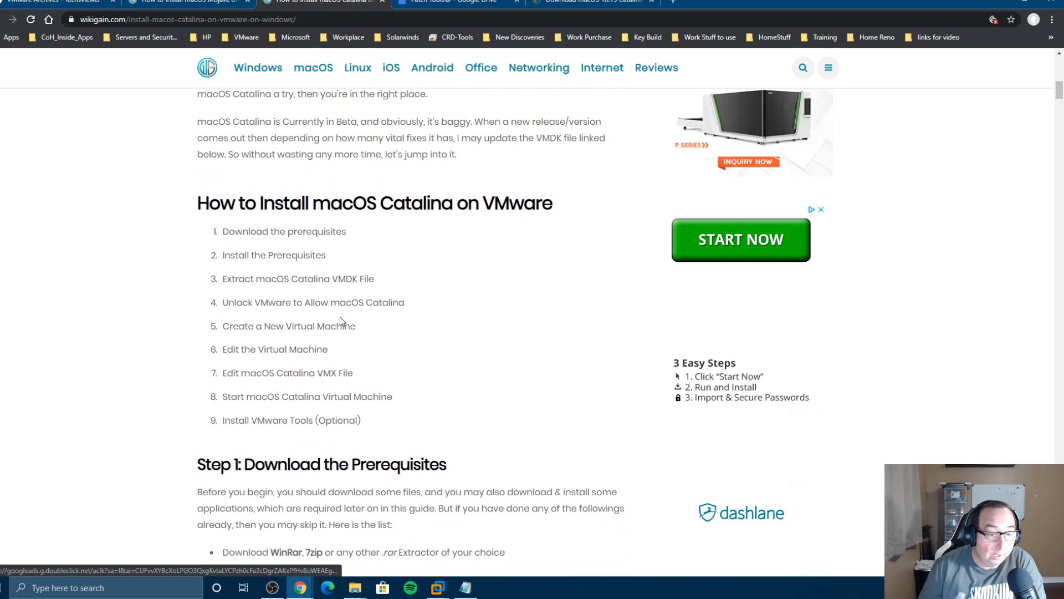
scroll(341, 316, "down", 5)
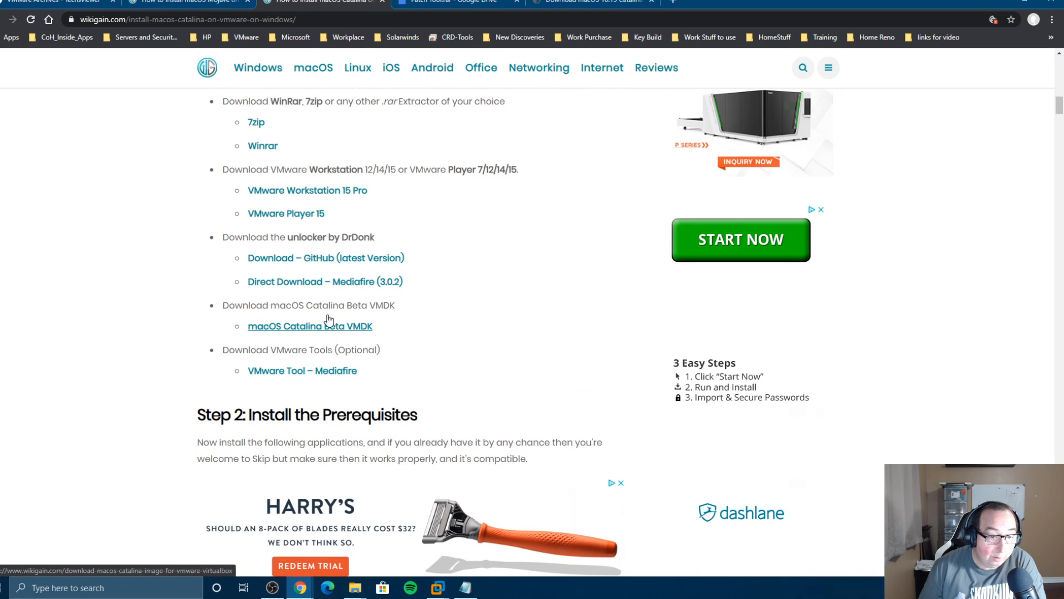
scroll(375, 349, "down", 9)
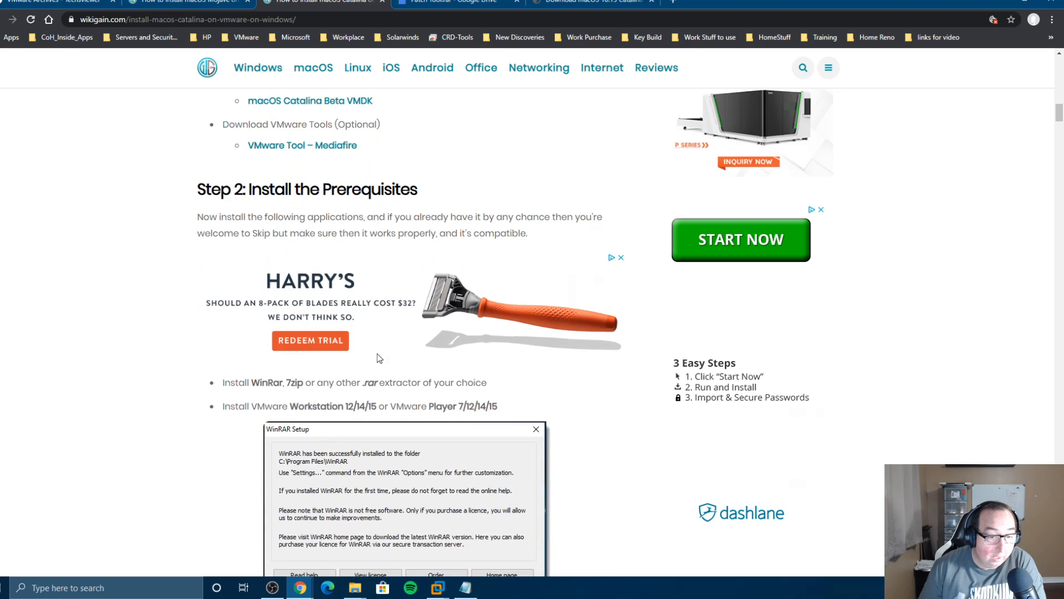
scroll(378, 359, "down", 7)
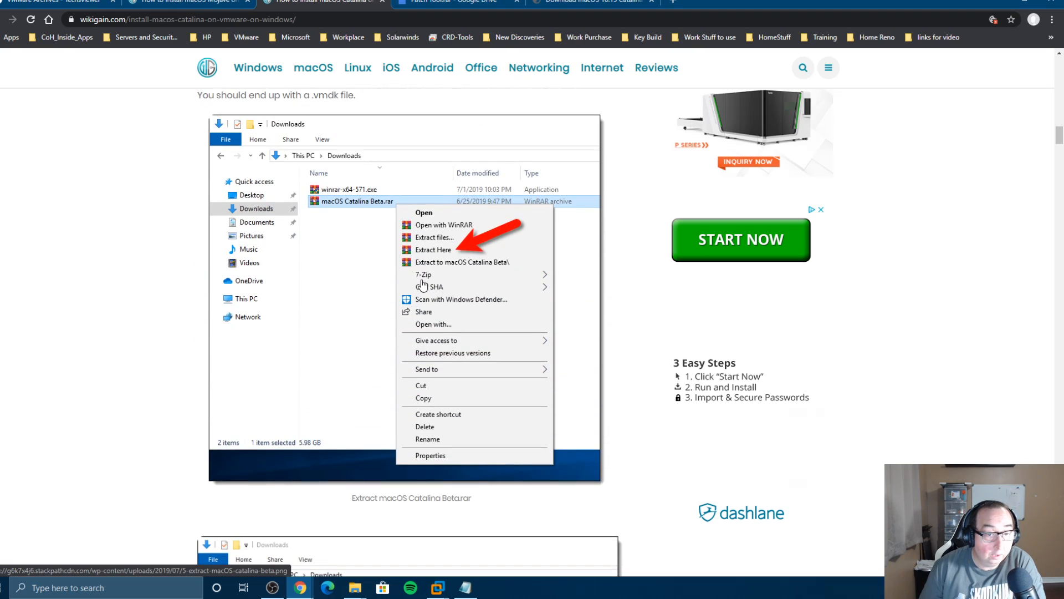
scroll(422, 285, "down", 12)
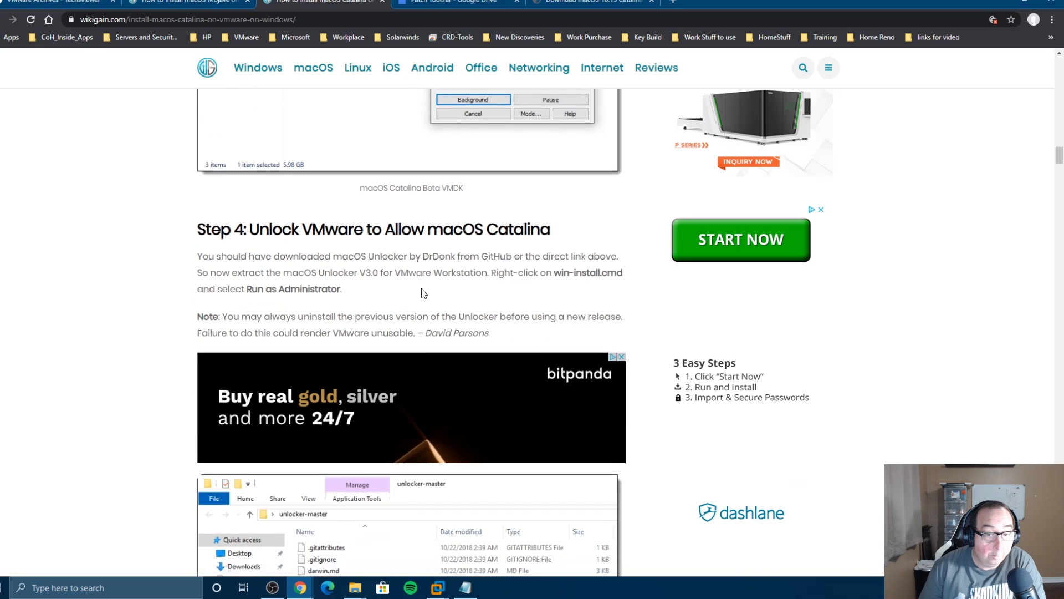
scroll(423, 293, "down", 8)
scroll(423, 294, "down", 10)
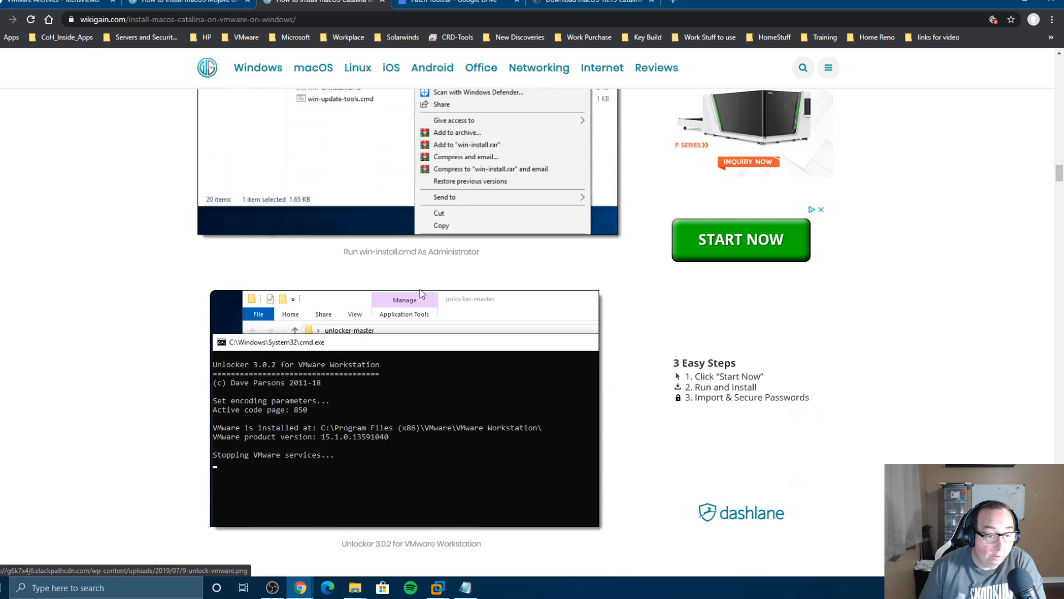
Step: Review the Catalina guide's section on creating a new virtual machine, including guest operating system, name and disk capacity
scroll(450, 433, "down", 4)
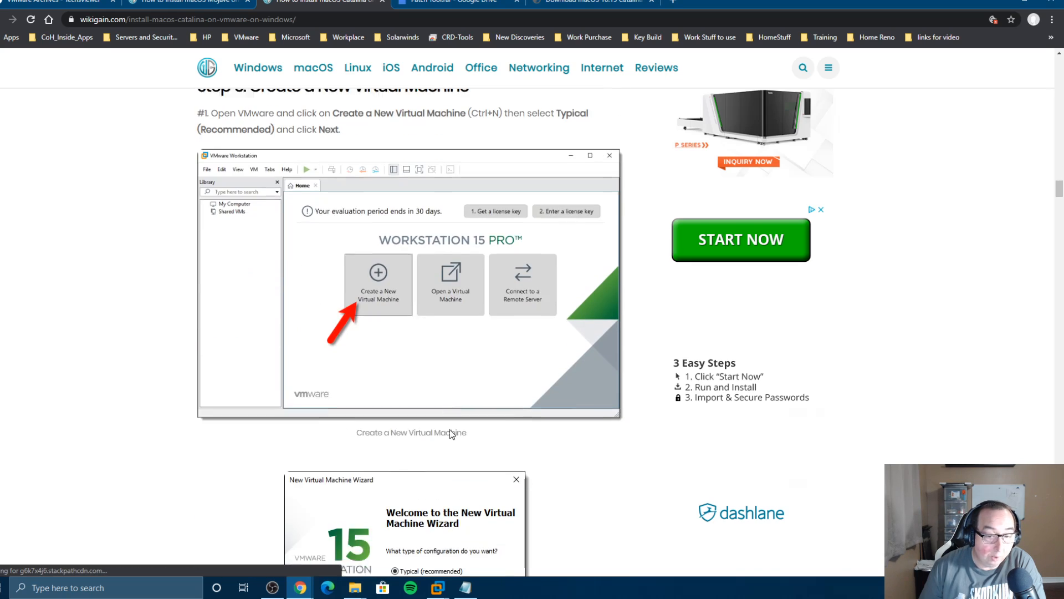
scroll(478, 398, "down", 4)
scroll(478, 398, "down", 16)
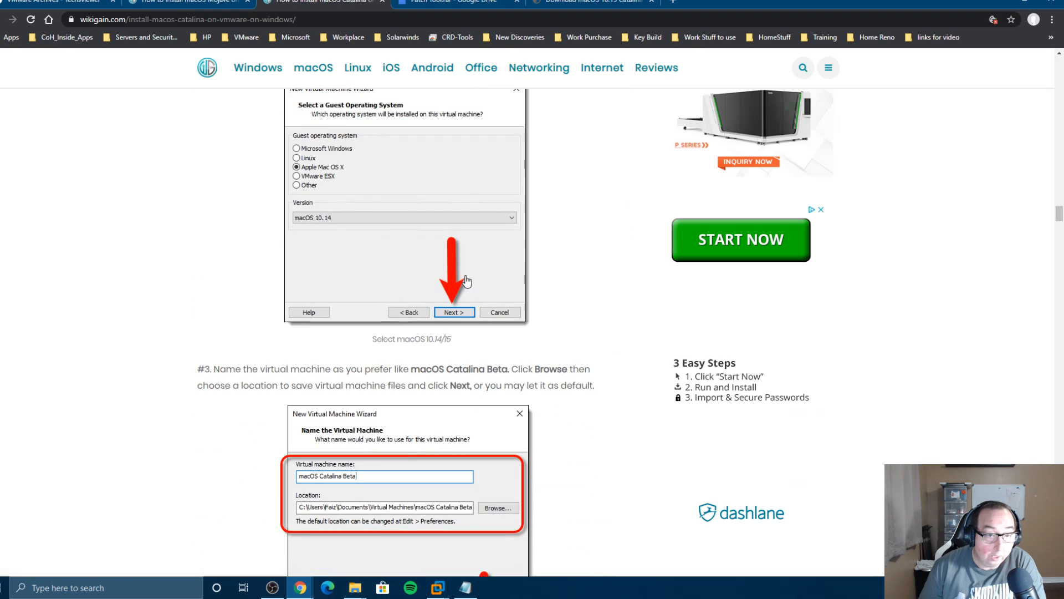
scroll(380, 367, "down", 3)
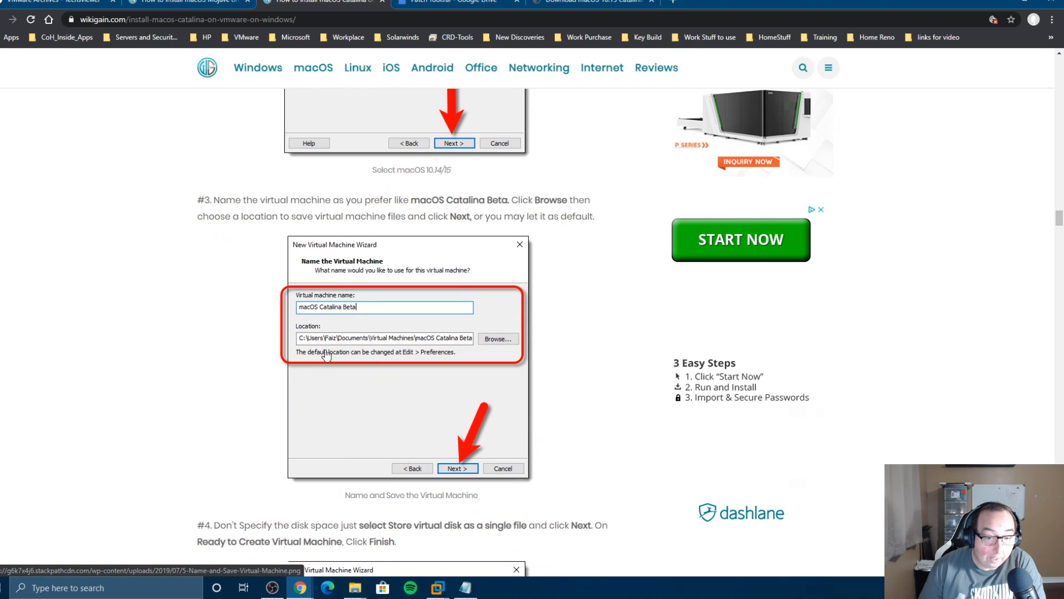
scroll(431, 347, "down", 11)
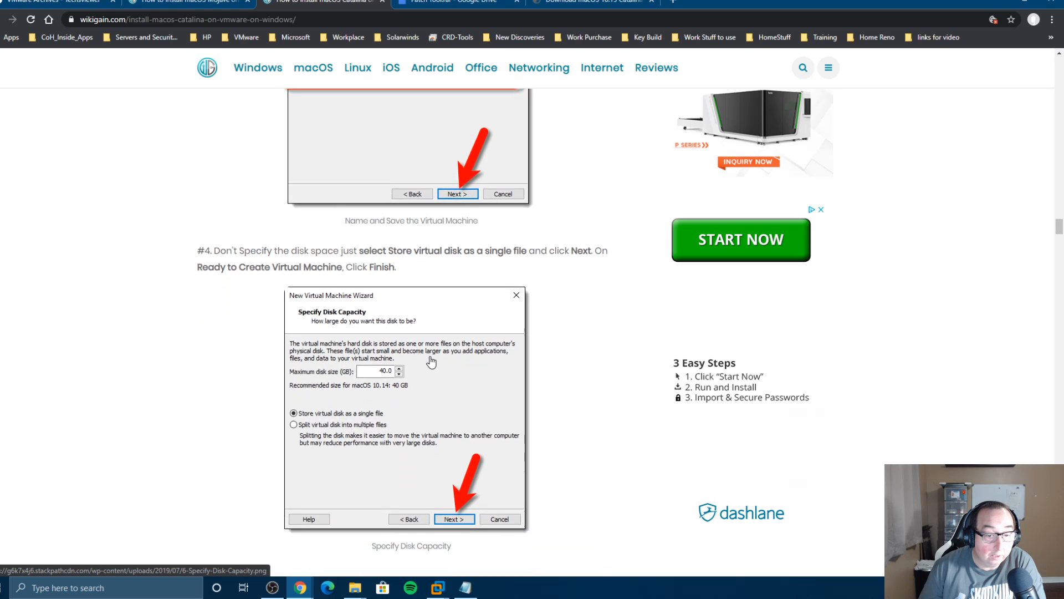
scroll(431, 364, "down", 10)
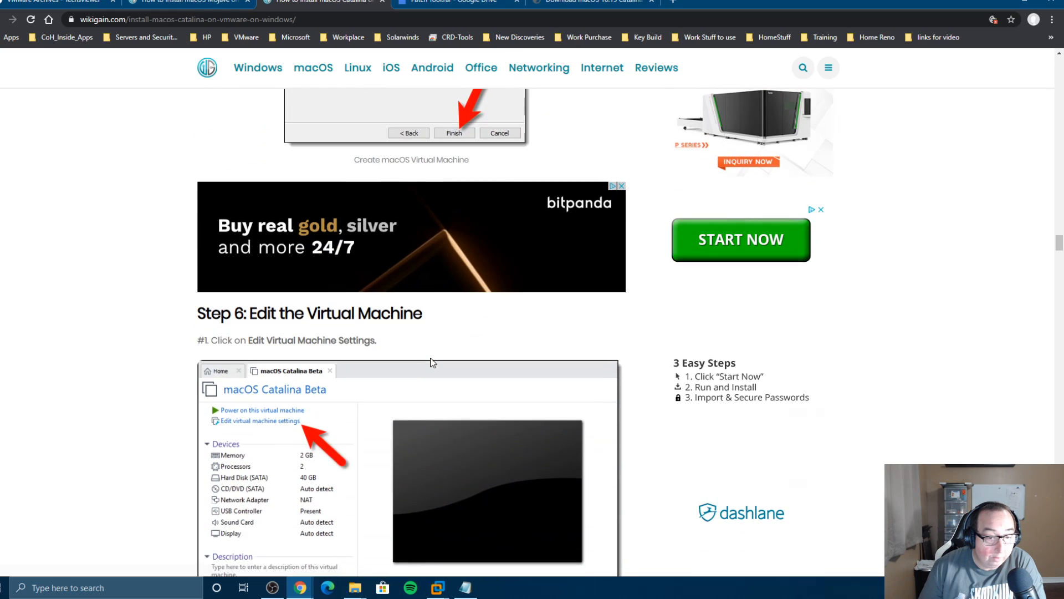
Step: Review the guide's Edit the Virtual Machine section, covering memory, processors, replacing the hard disk with the Catalina VMDK and guest OS type
scroll(432, 362, "down", 4)
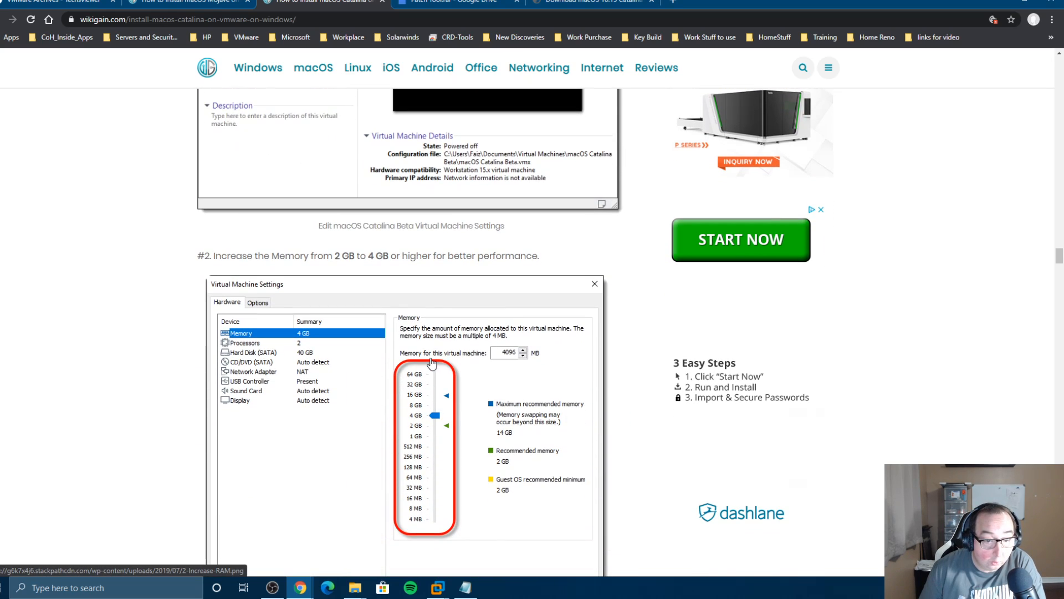
scroll(379, 331, "down", 7)
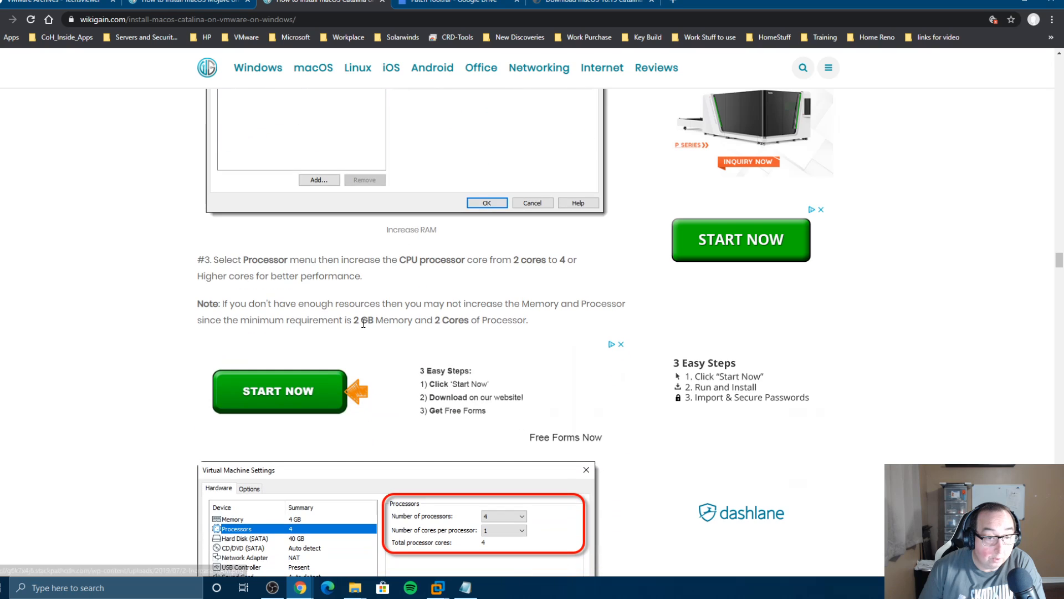
scroll(346, 314, "down", 6)
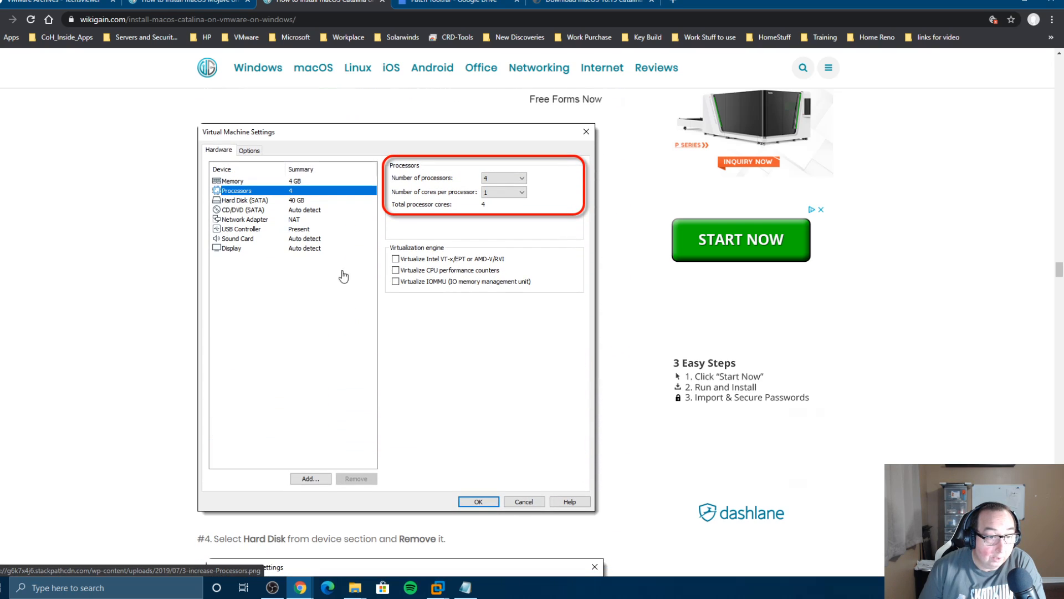
scroll(344, 276, "down", 4)
scroll(351, 293, "down", 5)
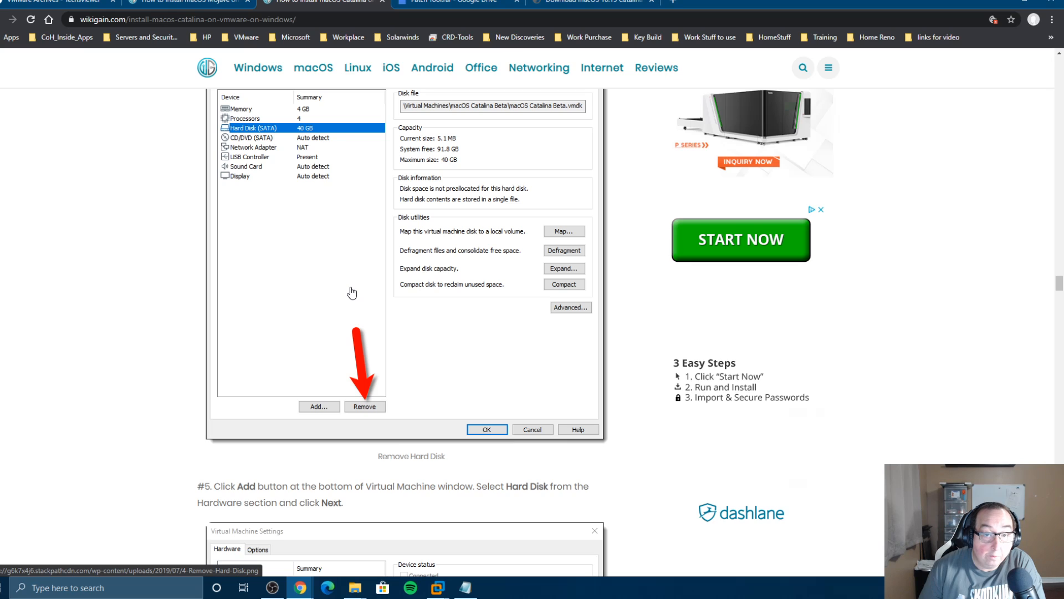
scroll(343, 266, "down", 7)
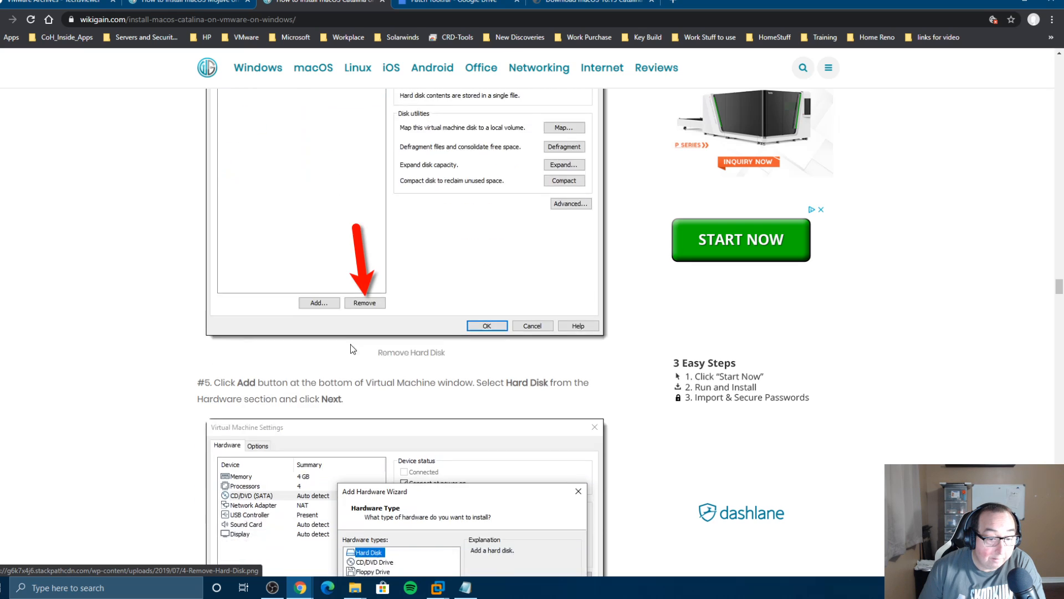
scroll(380, 278, "down", 4)
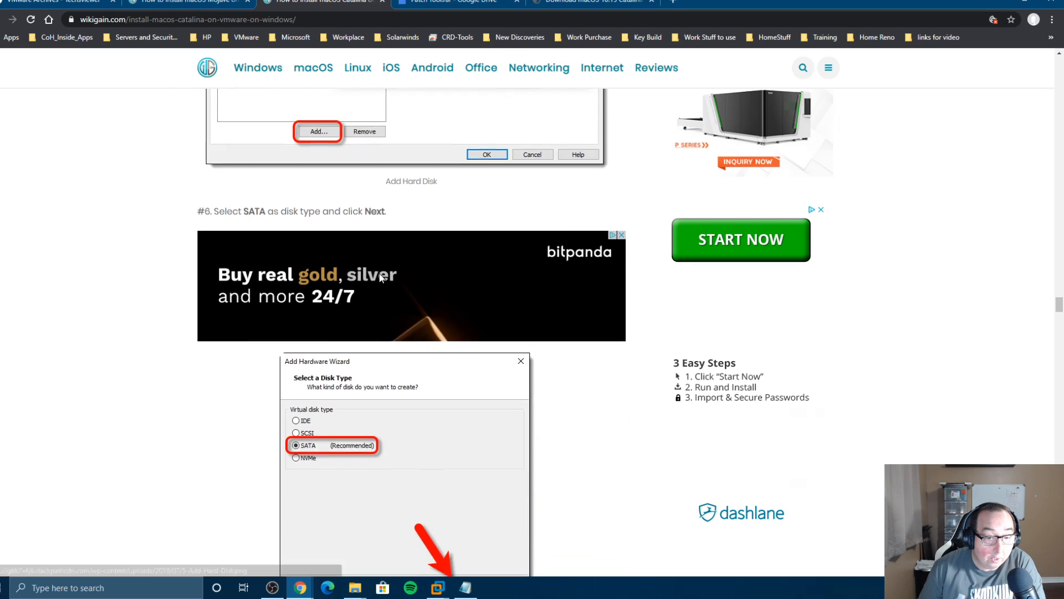
scroll(353, 387, "down", 1)
scroll(352, 386, "down", 5)
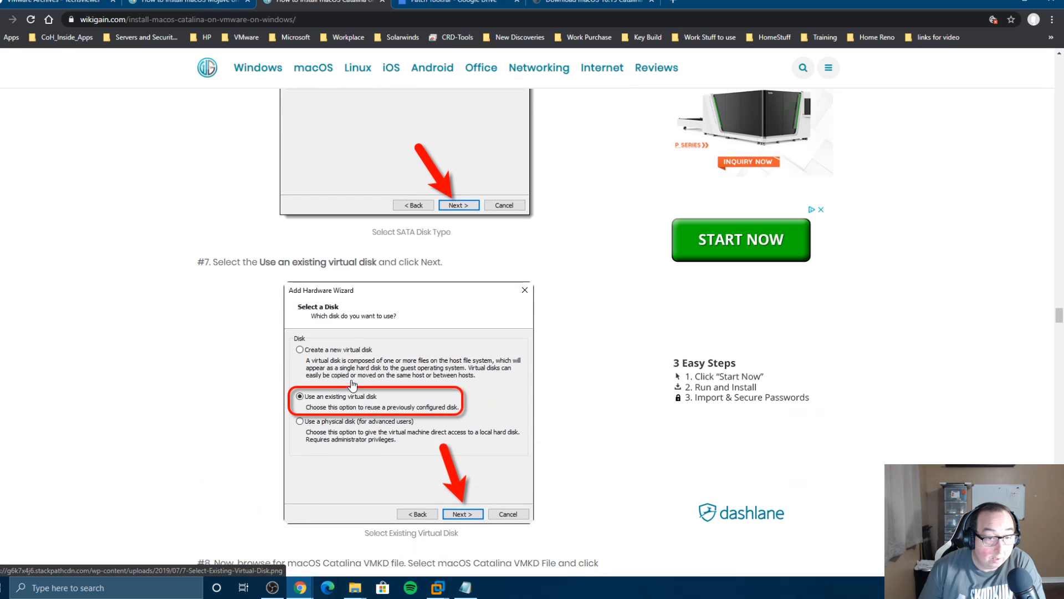
scroll(365, 401, "down", 6)
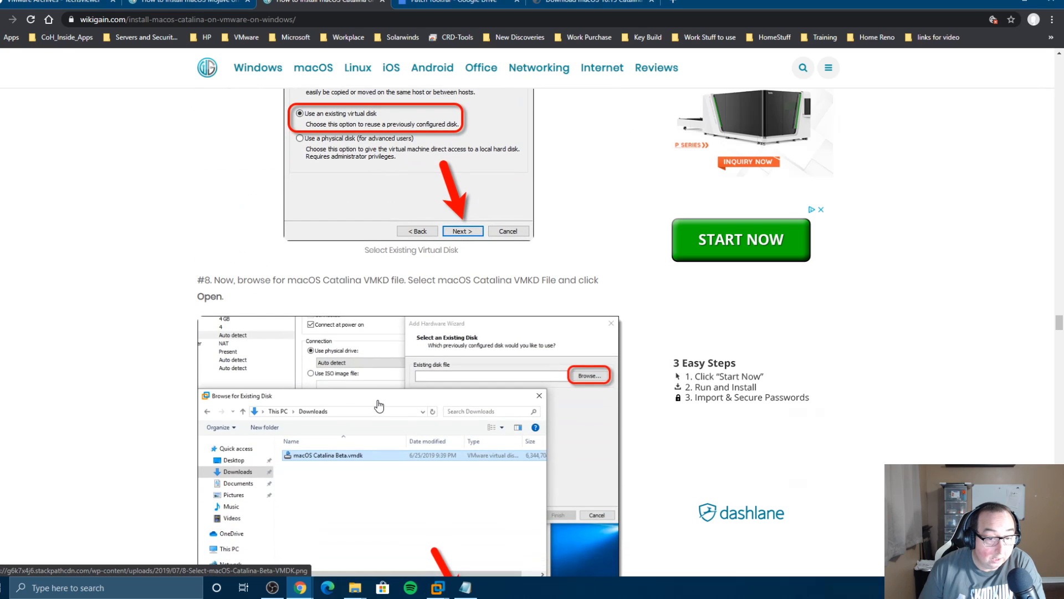
scroll(349, 408, "down", 7)
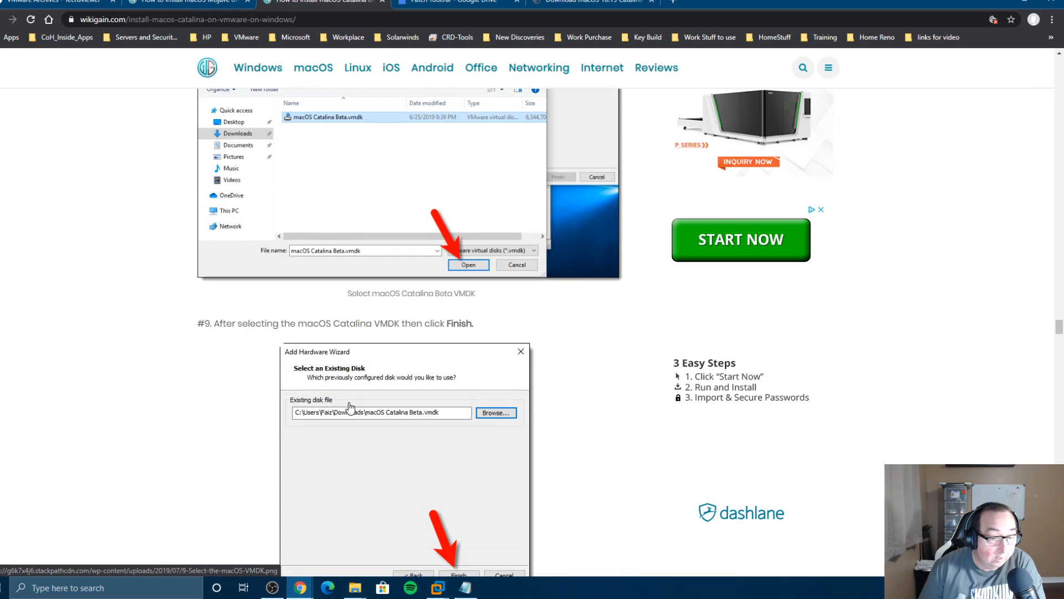
scroll(356, 389, "down", 5)
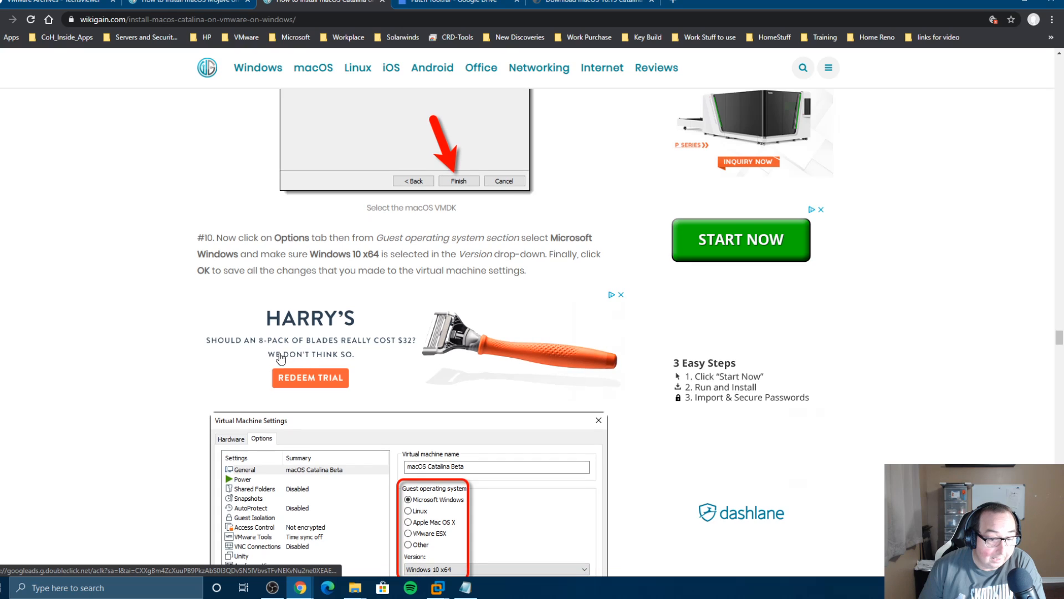
scroll(232, 390, "down", 3)
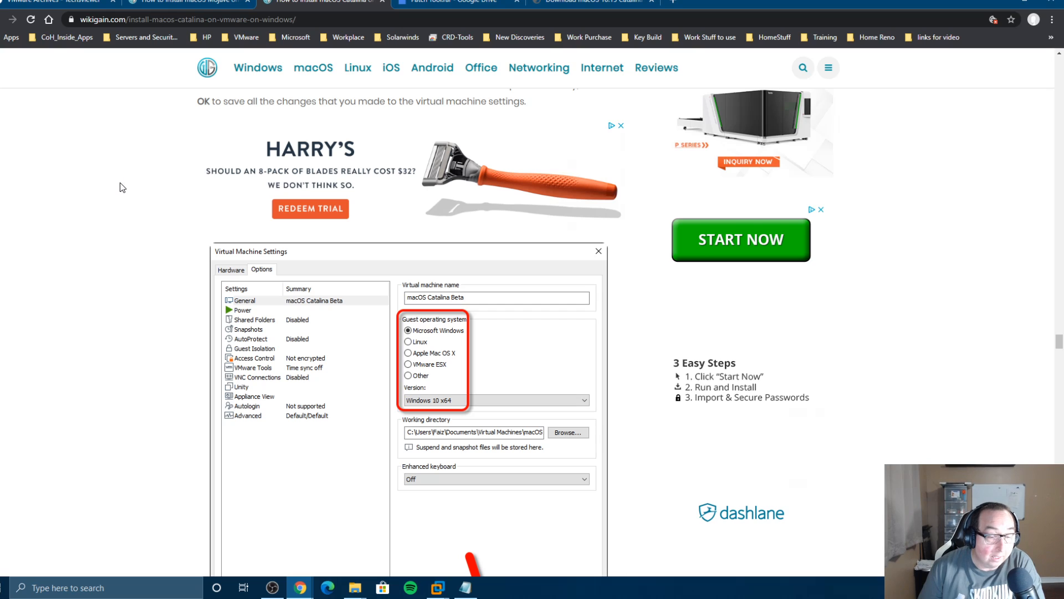
Step: Review the guide's VMX editing and virtual machine start sections, checking the VMX lines against VMX File Text.txt
scroll(143, 270, "down", 6)
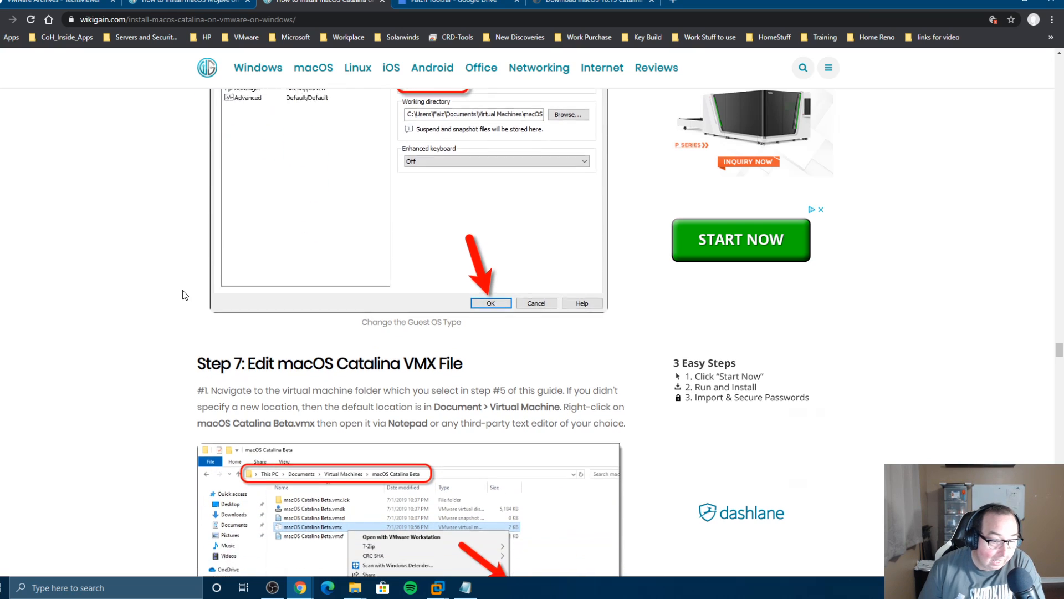
scroll(215, 319, "down", 2)
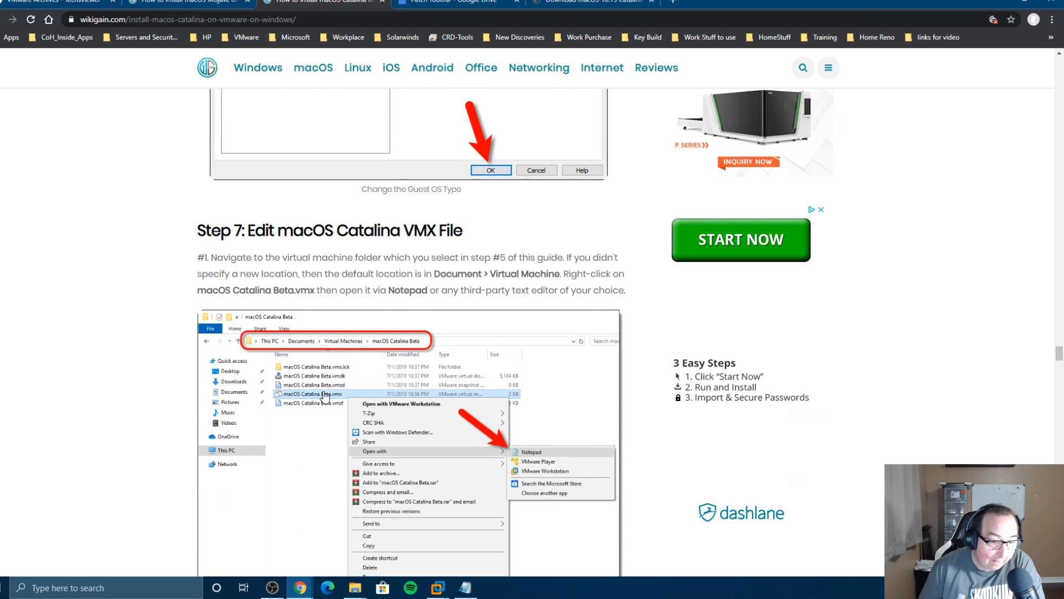
scroll(587, 432, "down", 10)
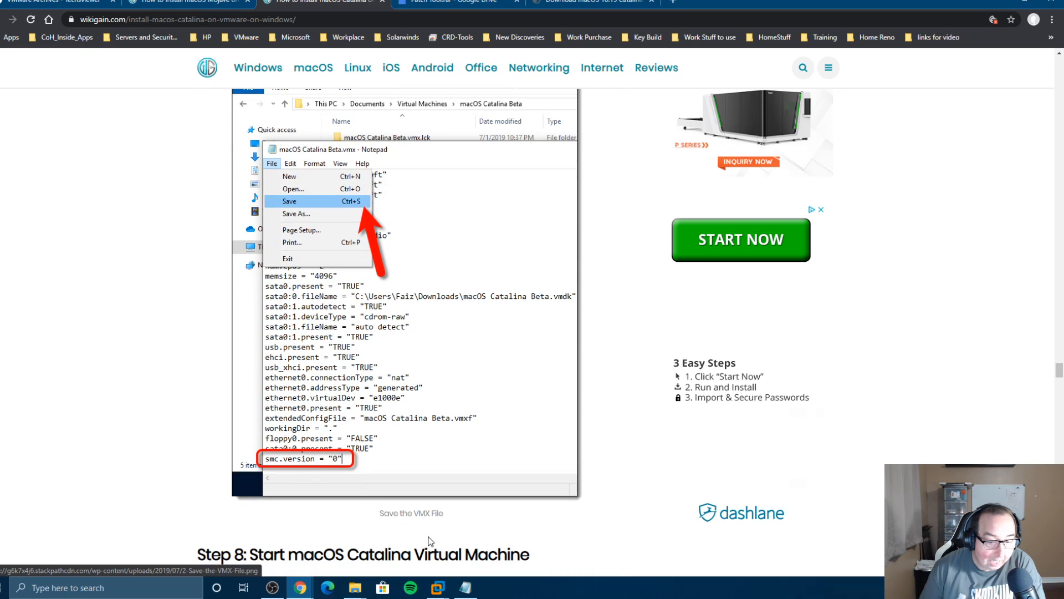
left_click(465, 588)
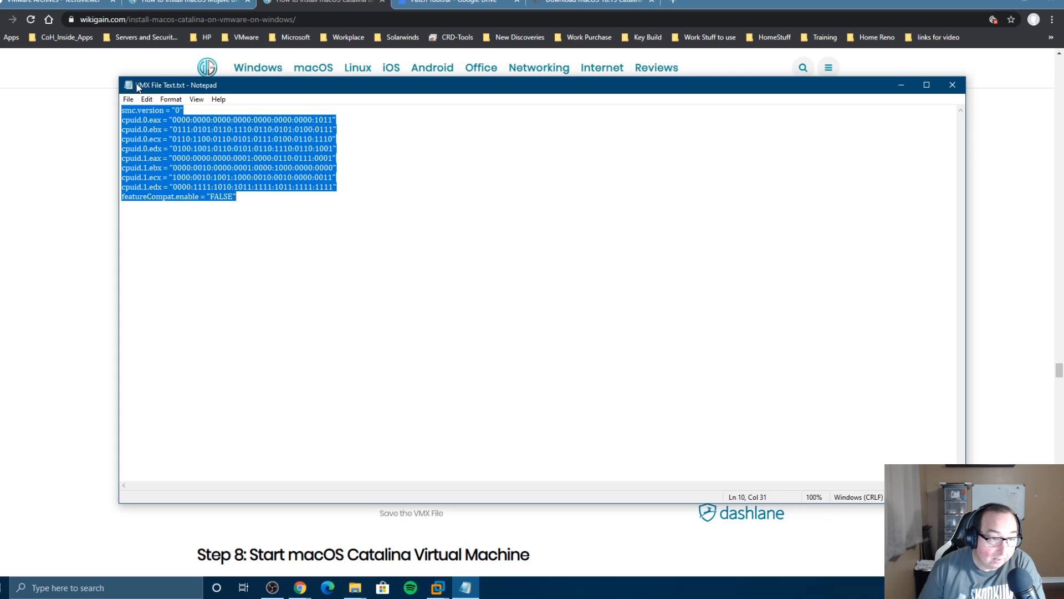
left_click(904, 87)
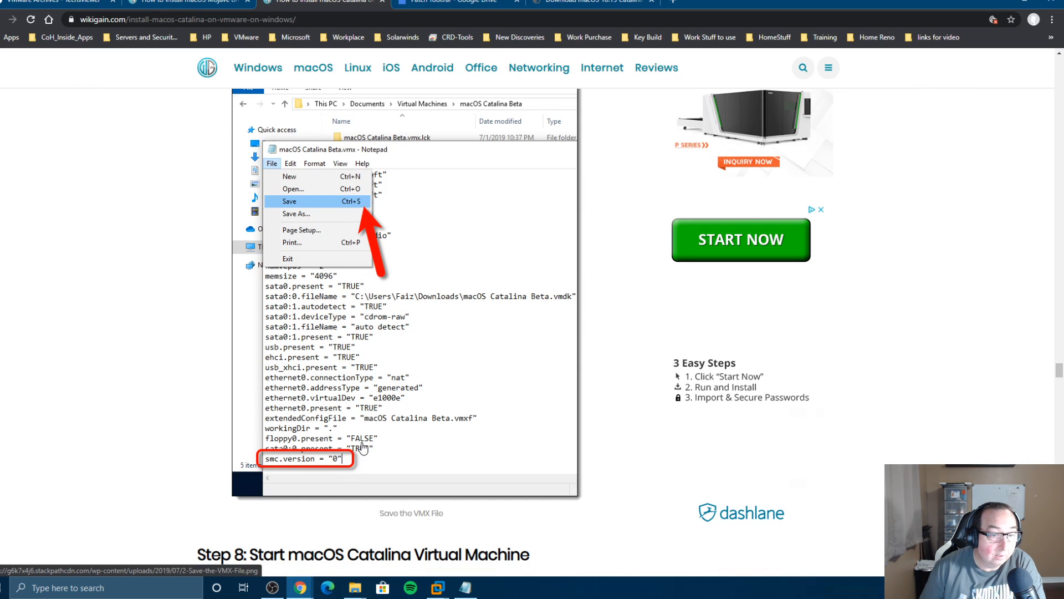
scroll(363, 447, "down", 15)
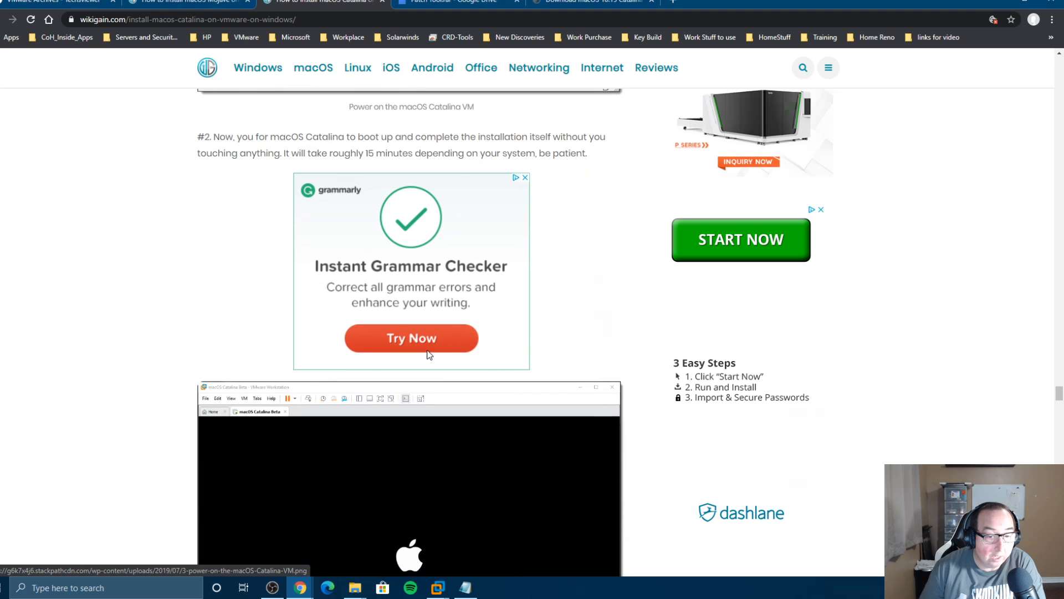
scroll(429, 360, "down", 10)
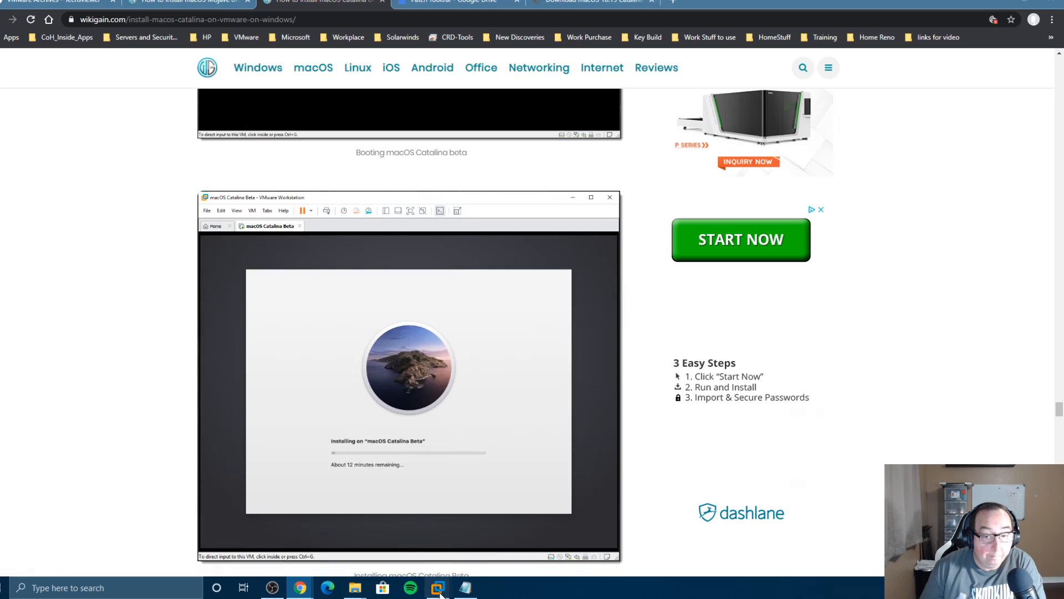
Step: Switch to VMware Workstation, check the installation progress on the macOS 10.14-TESTCAT virtual machine and release the captured mouse cursor
mouse_move(438, 587)
left_click(728, 518)
left_click(767, 323)
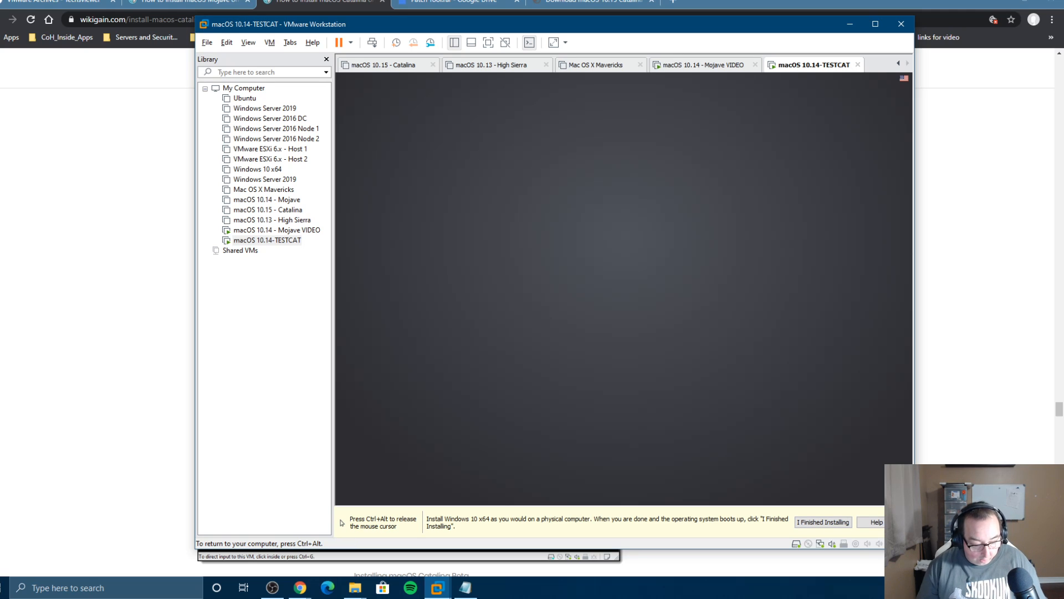
key("ctrl+alt")
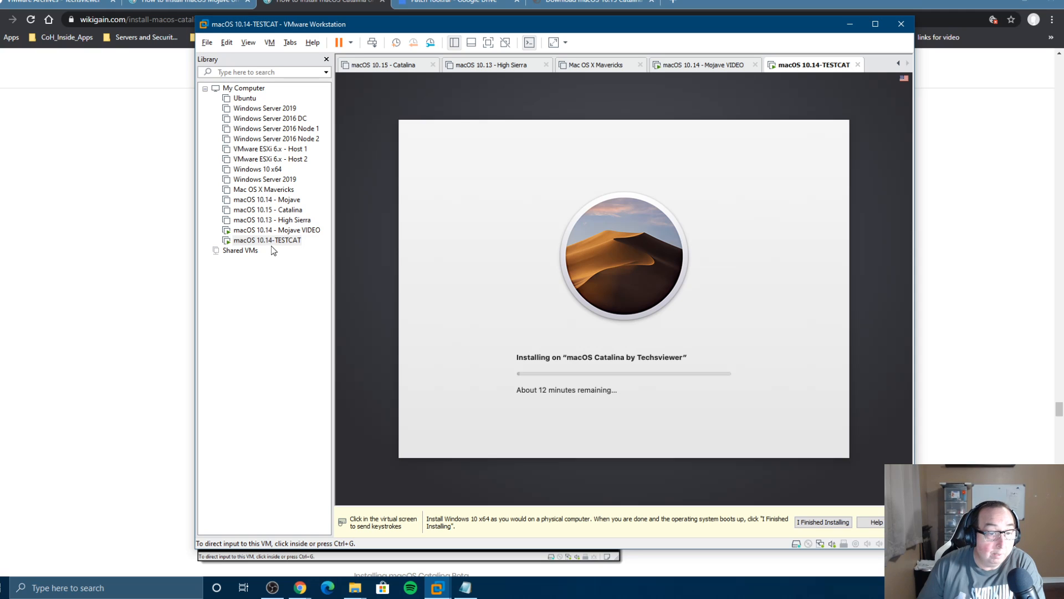
Step: Check the screen of the macOS 10.14 - Mojave VIDEO virtual machine and return to macOS 10.14-TESTCAT
left_click(267, 230)
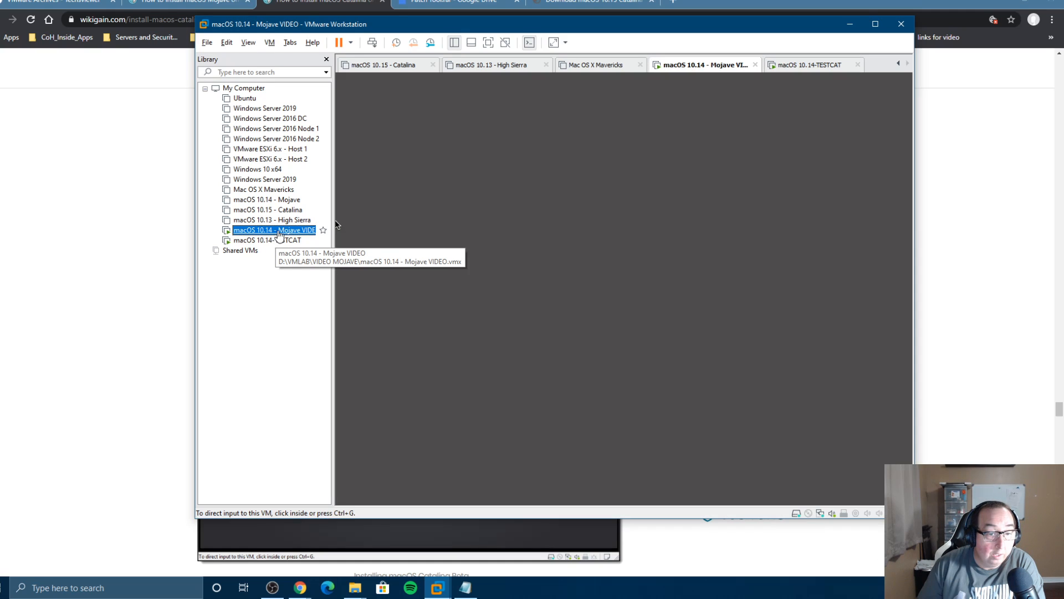
left_click(255, 232)
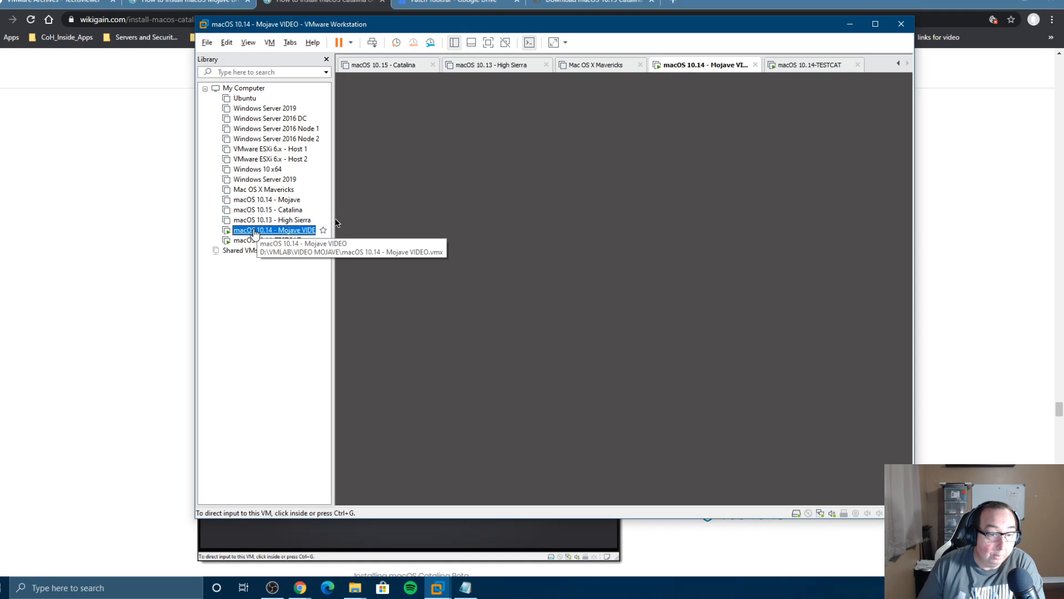
left_click(280, 241)
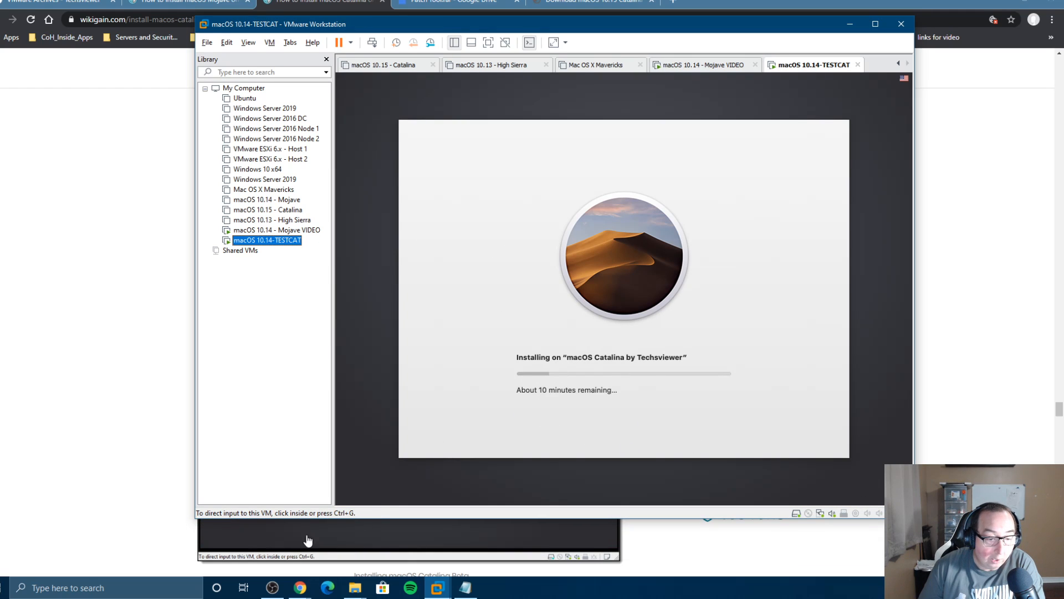
Step: Switch to the browser's macOS Catalina on VMware guide, look at its installation screenshots and highlight the page's web address
left_click(139, 490)
scroll(148, 299, "up", 4)
scroll(149, 294, "down", 4)
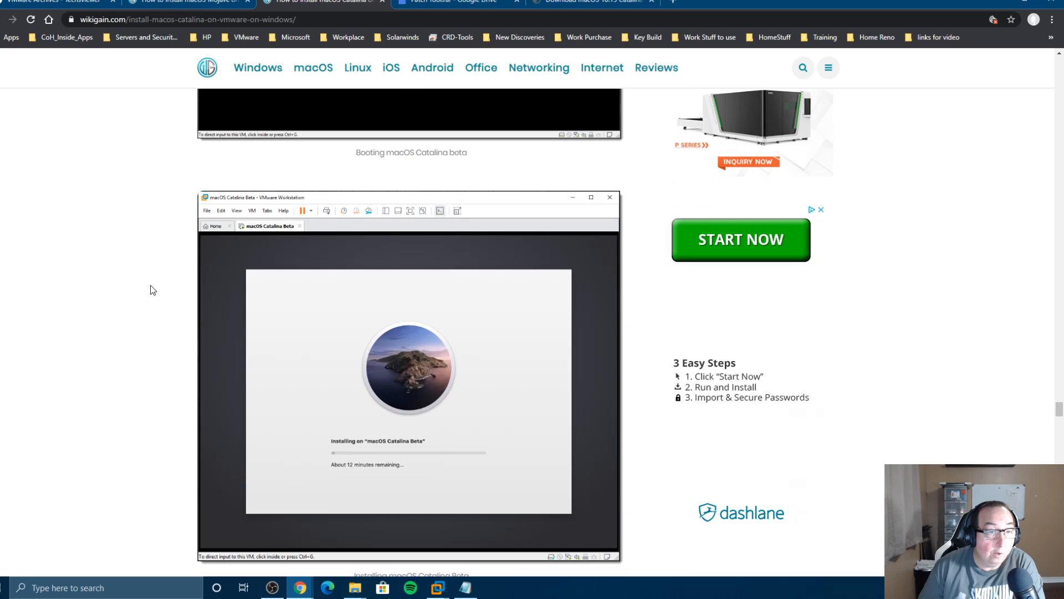
left_click_drag(81, 19, 298, 20)
Step: Review the Catalina guide backwards from powering on the VM through VMX editing, VM settings and VM creation to the VMDK extraction and Step 4 unlocker section
scroll(366, 277, "up", 20)
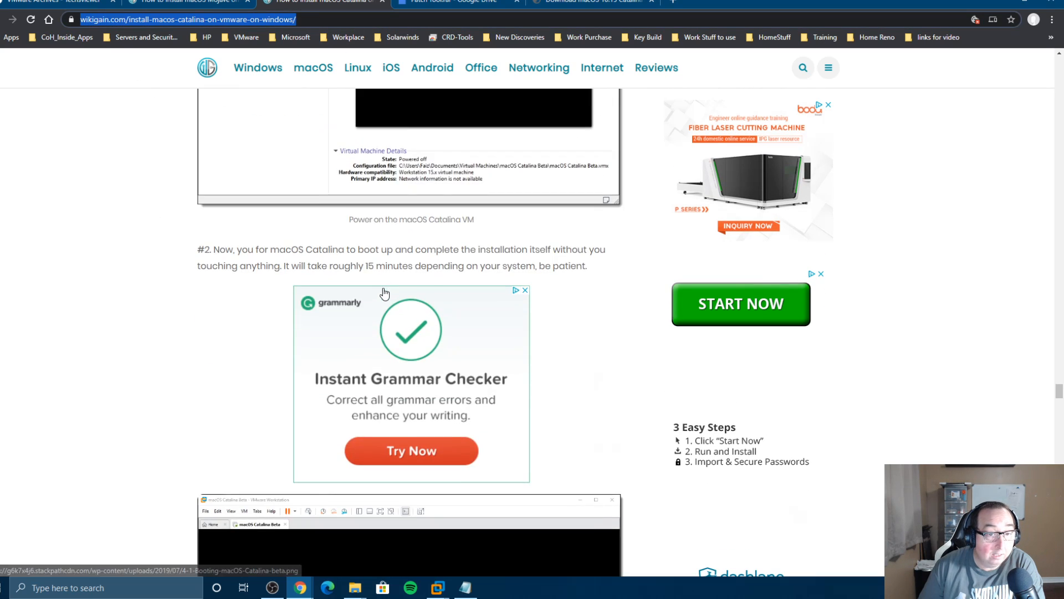
scroll(385, 292, "up", 15)
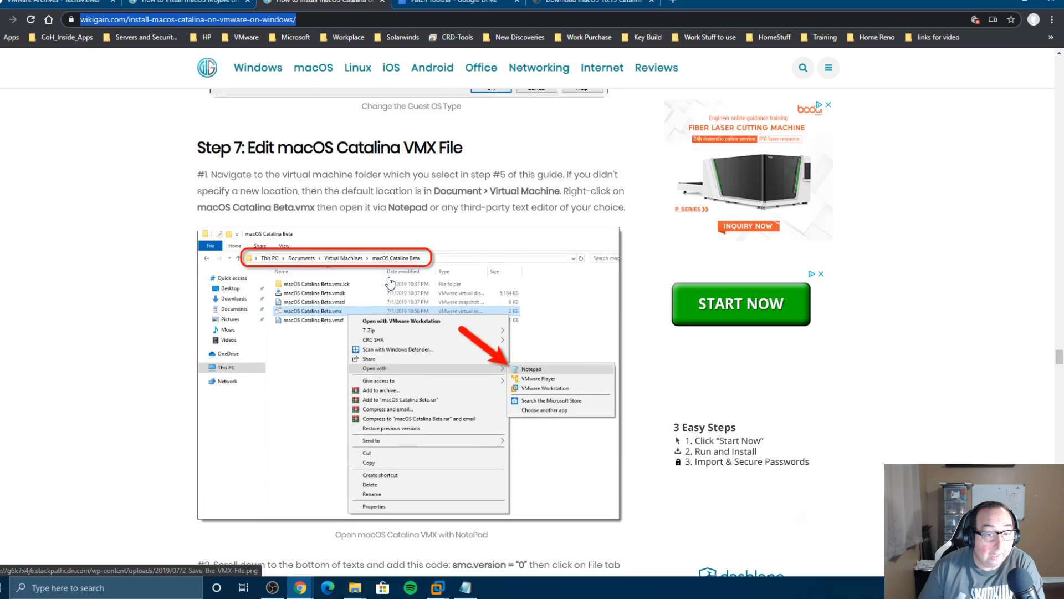
scroll(391, 283, "up", 15)
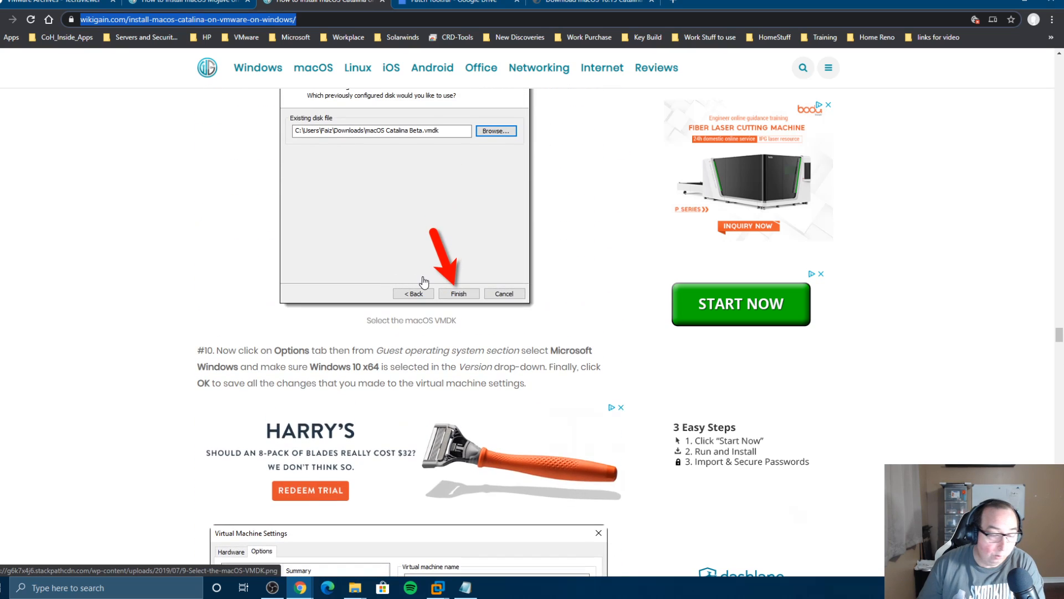
scroll(424, 286, "up", 15)
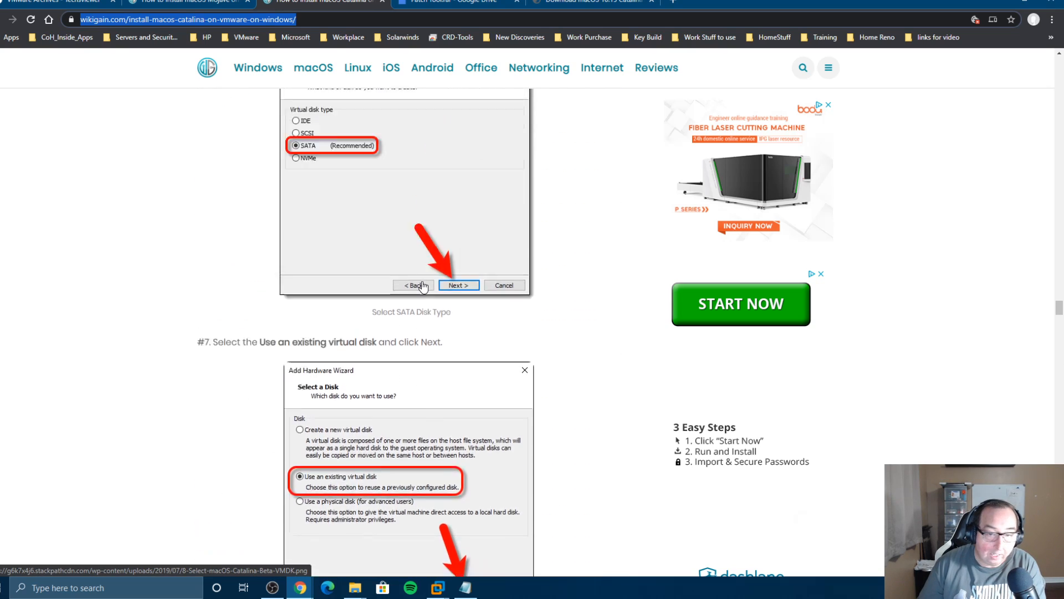
scroll(422, 286, "up", 15)
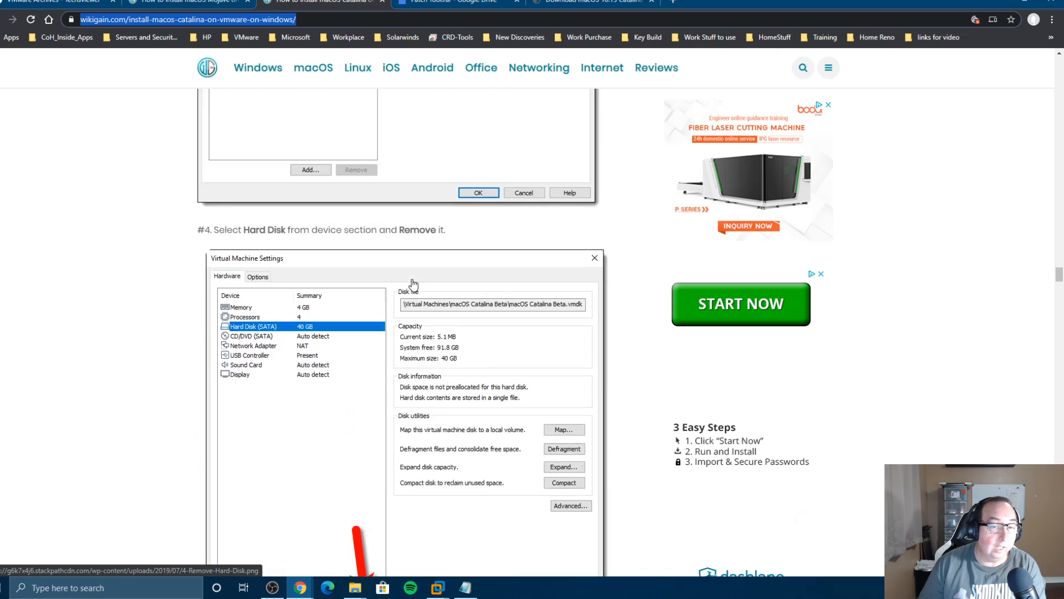
scroll(410, 281, "up", 15)
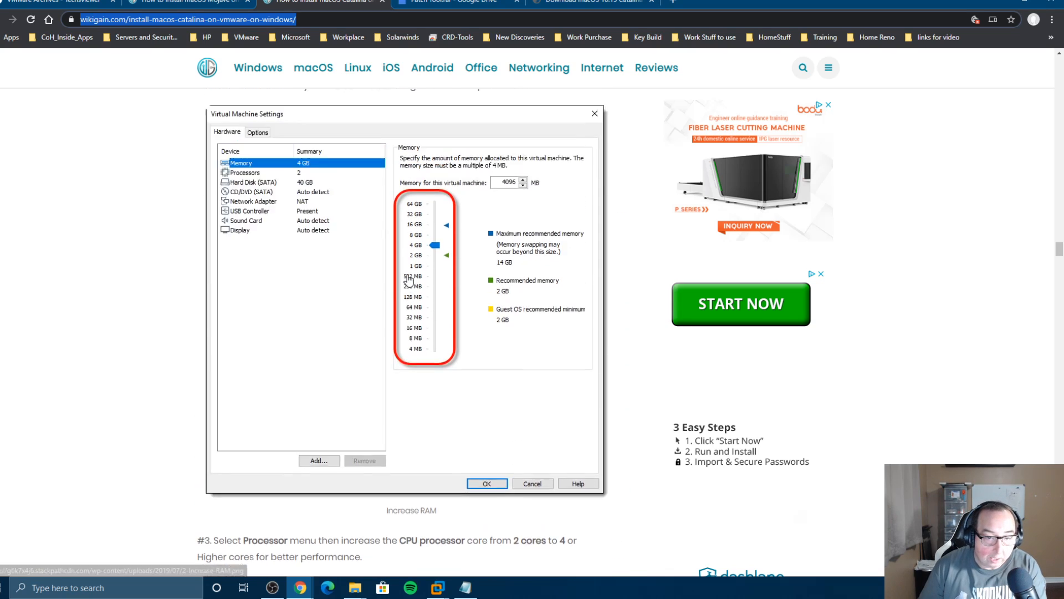
scroll(408, 274, "up", 10)
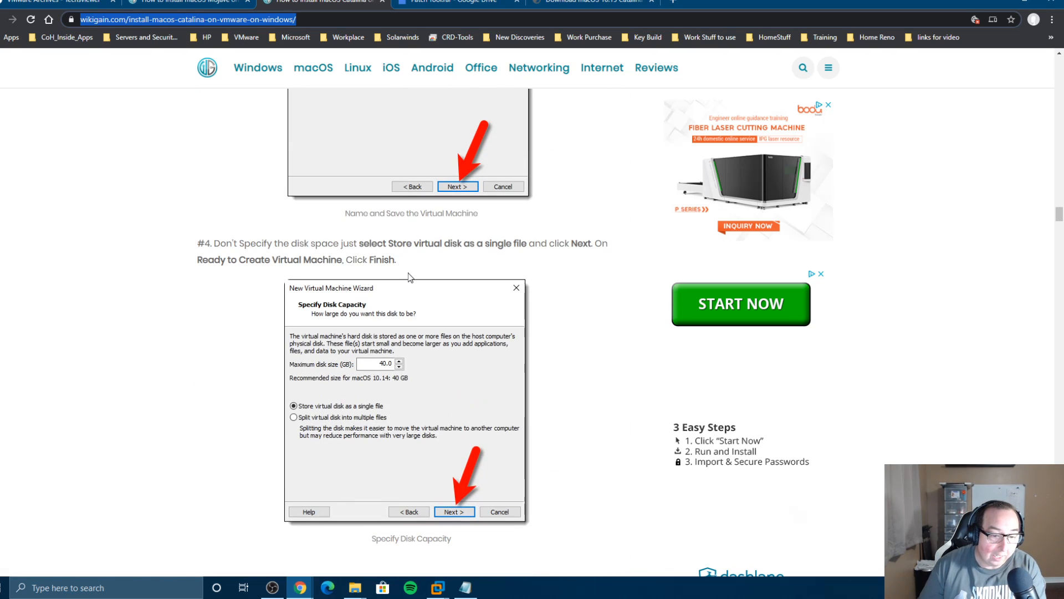
scroll(413, 277, "up", 10)
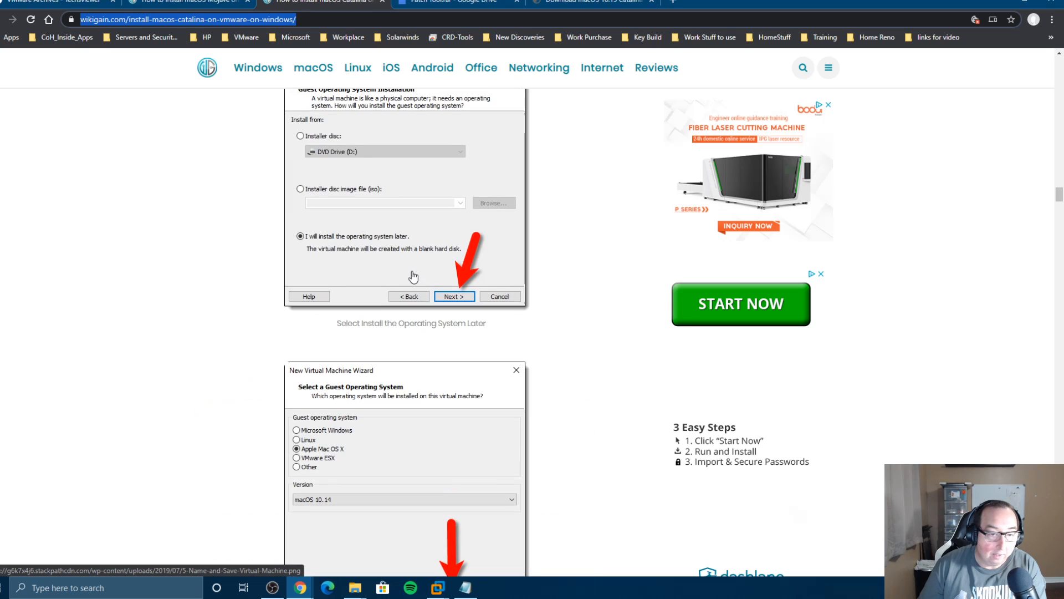
scroll(410, 275, "up", 12)
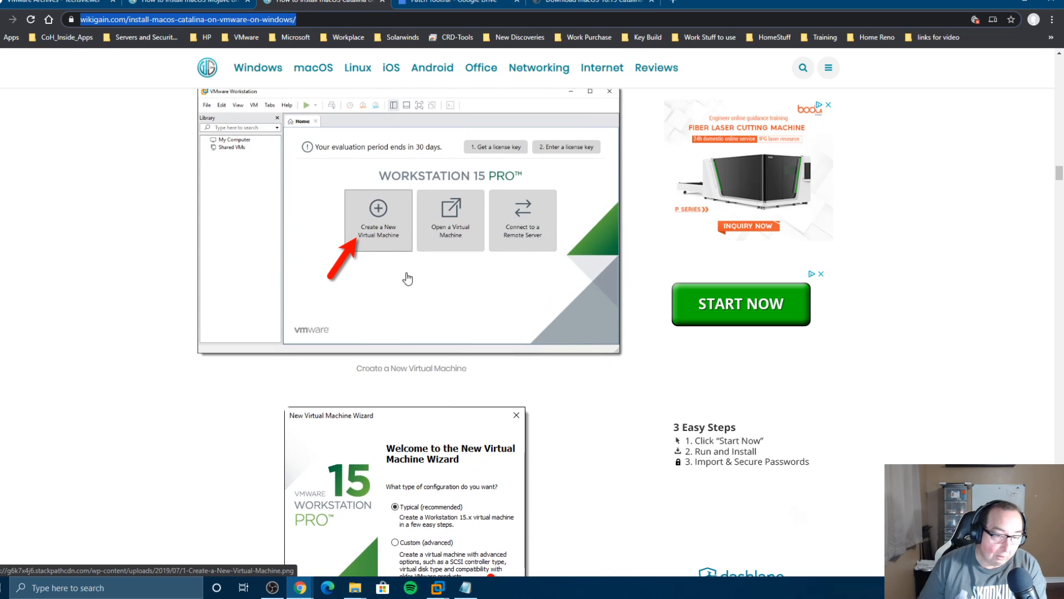
scroll(393, 285, "up", 13)
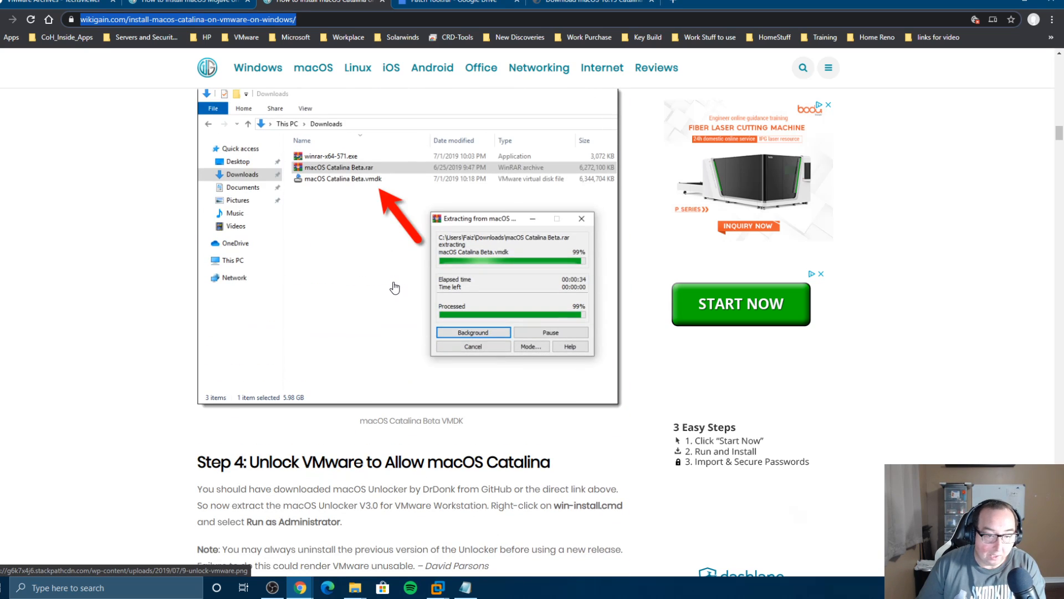
Step: Switch to VMware Workstation and check the installation progress on the macOS 10.14-TESTCAT virtual machine
left_click(438, 587)
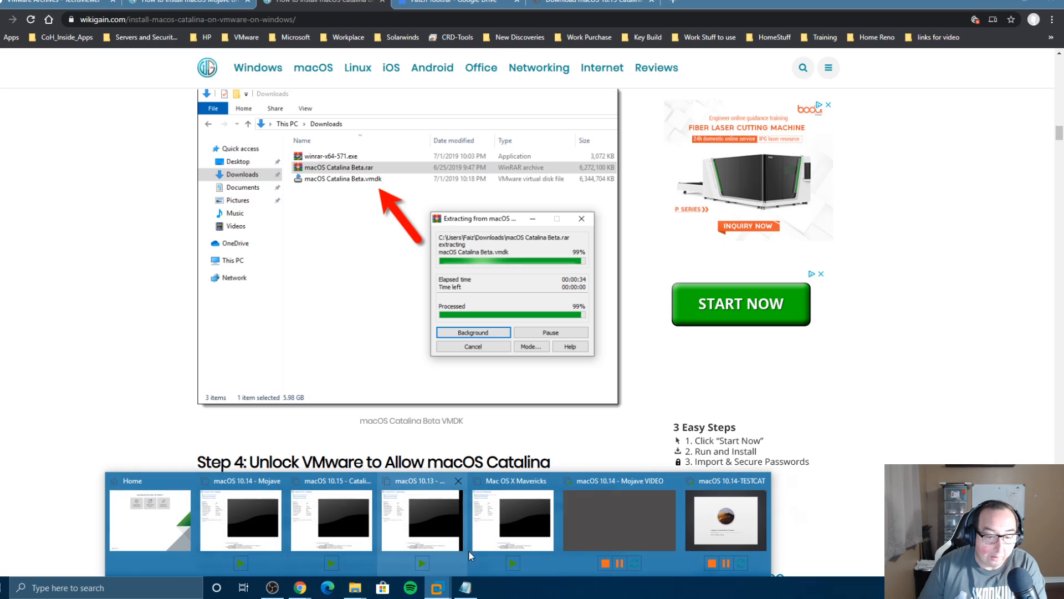
left_click(245, 514)
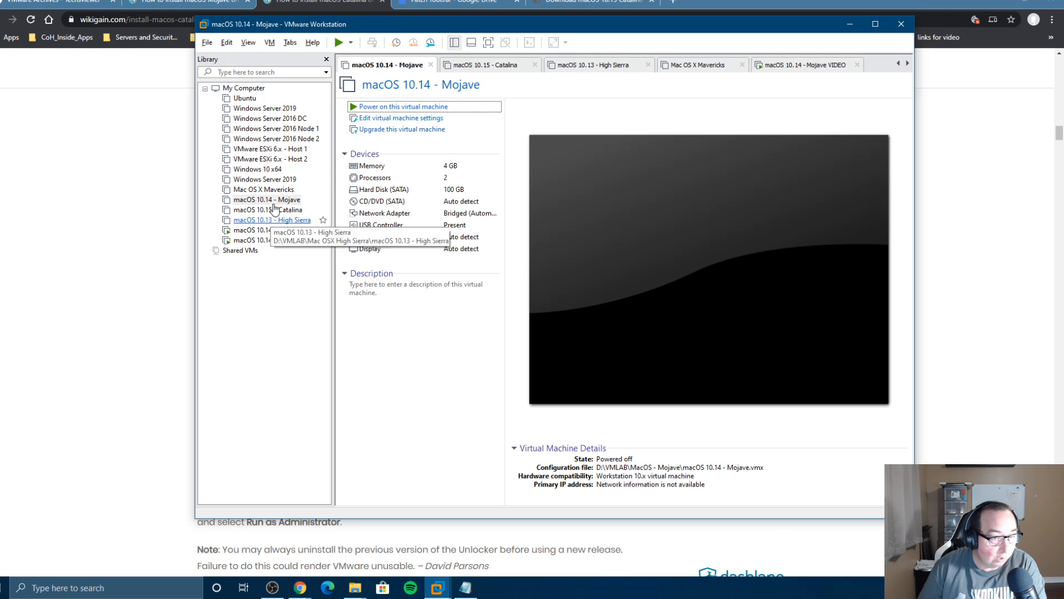
left_click(266, 240)
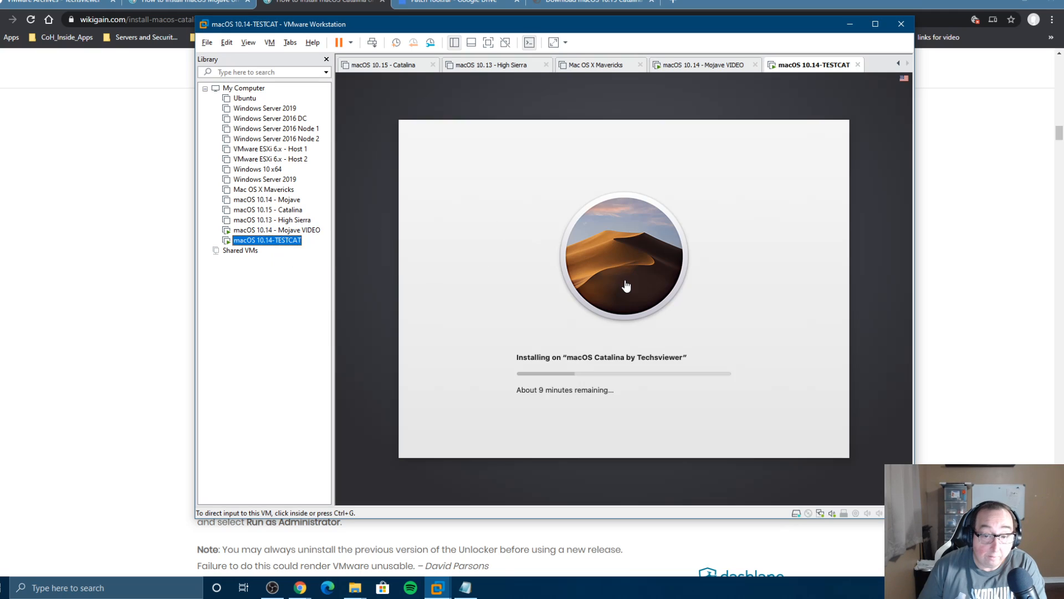
Step: Check the macOS 10.14 - Mojave VIDEO virtual machine's screen, release the captured cursor and return to macOS 10.14-TESTCAT
left_click(313, 230)
left_click(490, 217)
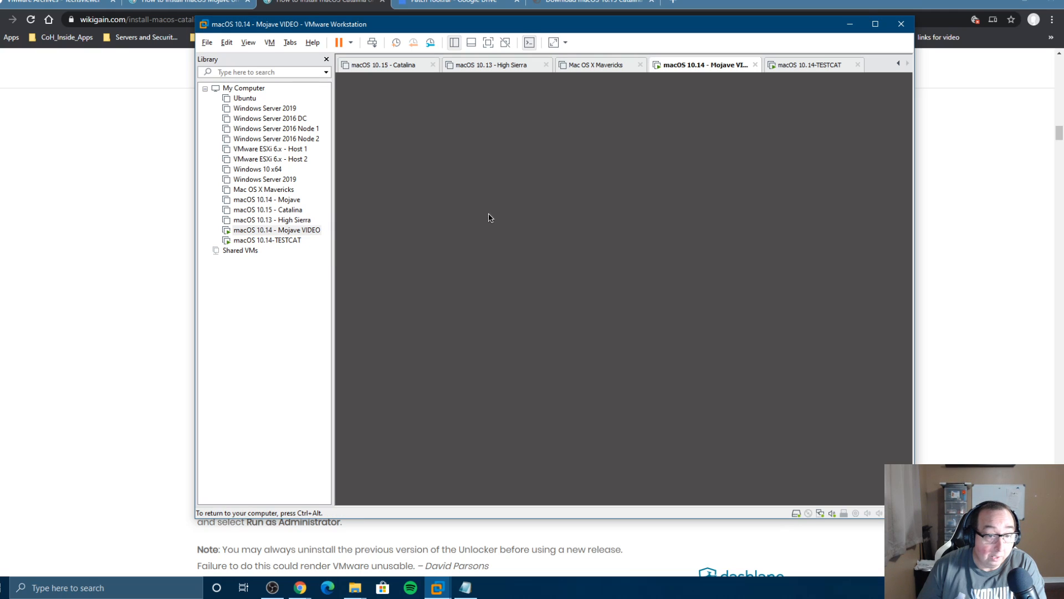
key("ctrl+alt")
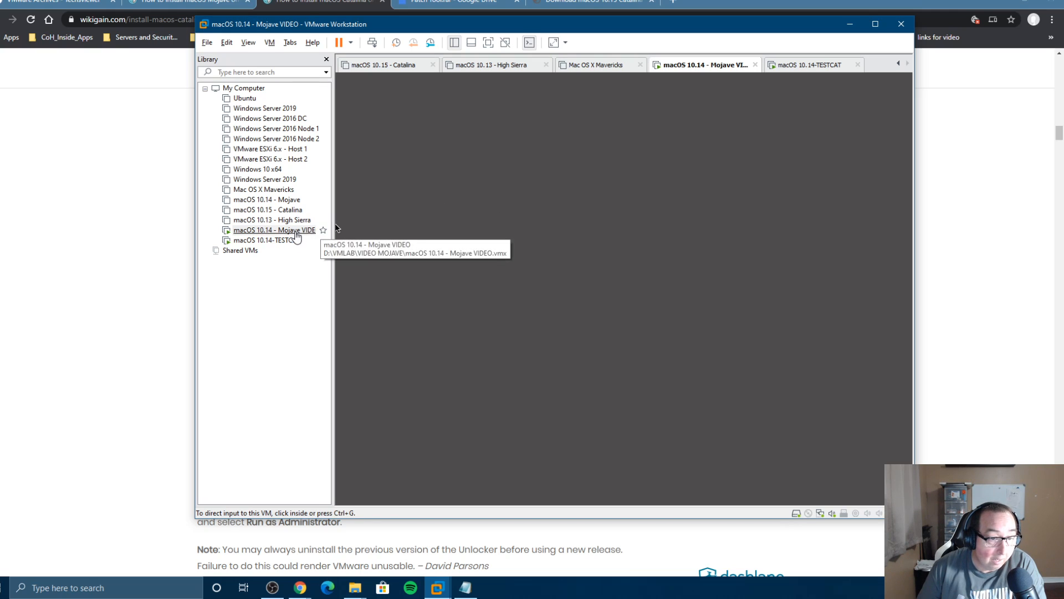
left_click(293, 240)
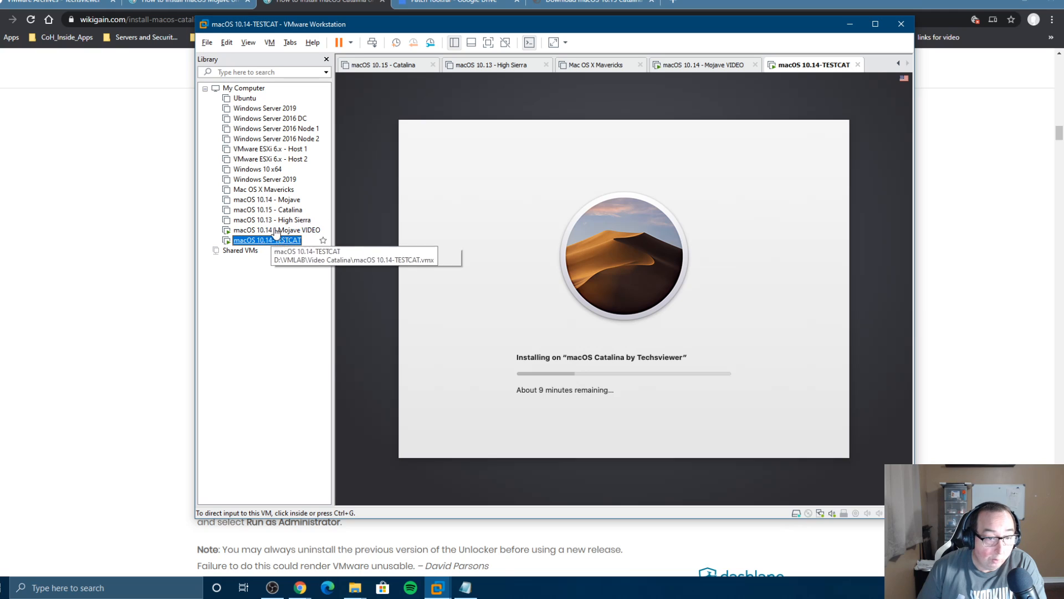